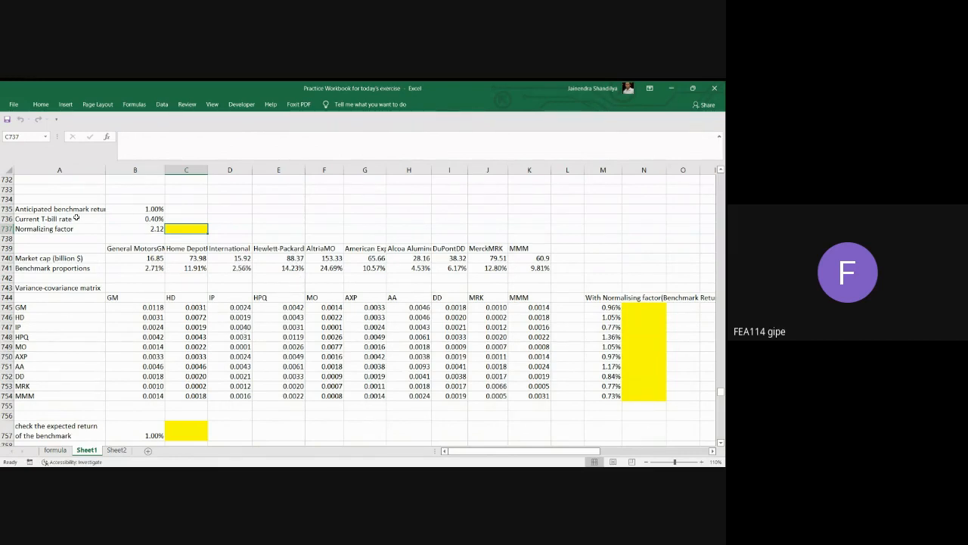
# Enter 12 in C735 beside the anticipated benchmark return and 4.8 in C736 beside the current T-bill rate.
pyautogui.click(143, 208)
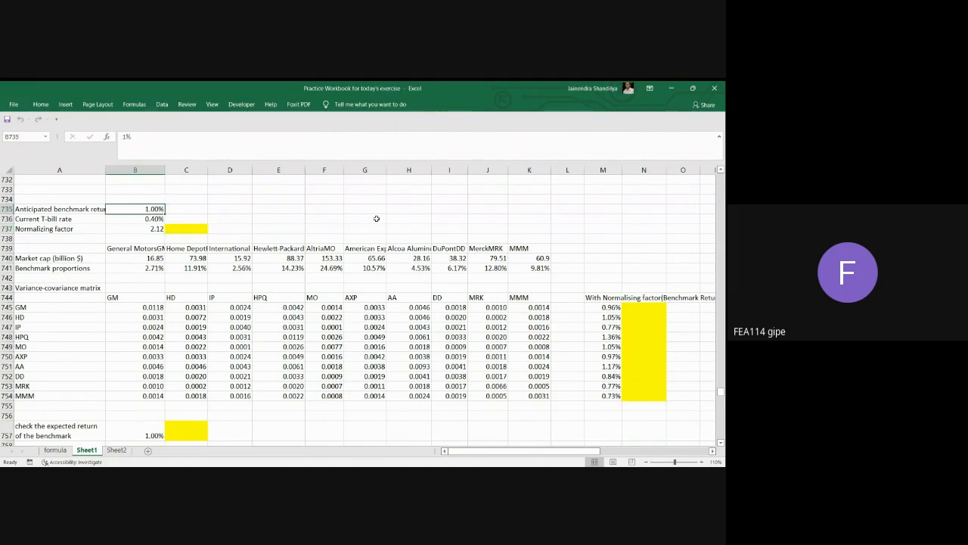
pyautogui.click(72, 209)
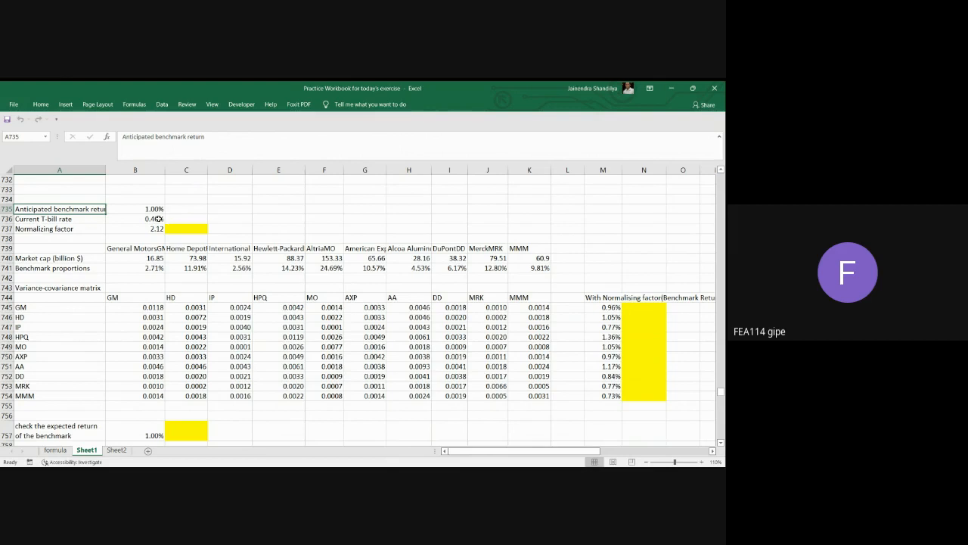
pyautogui.click(158, 211)
pyautogui.click(191, 208)
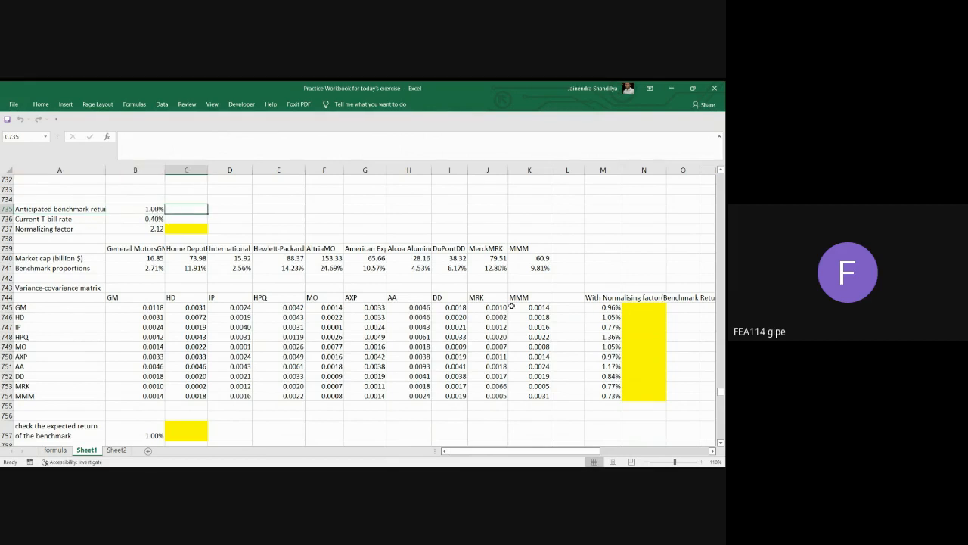
pyautogui.write('12')
pyautogui.press('Return')
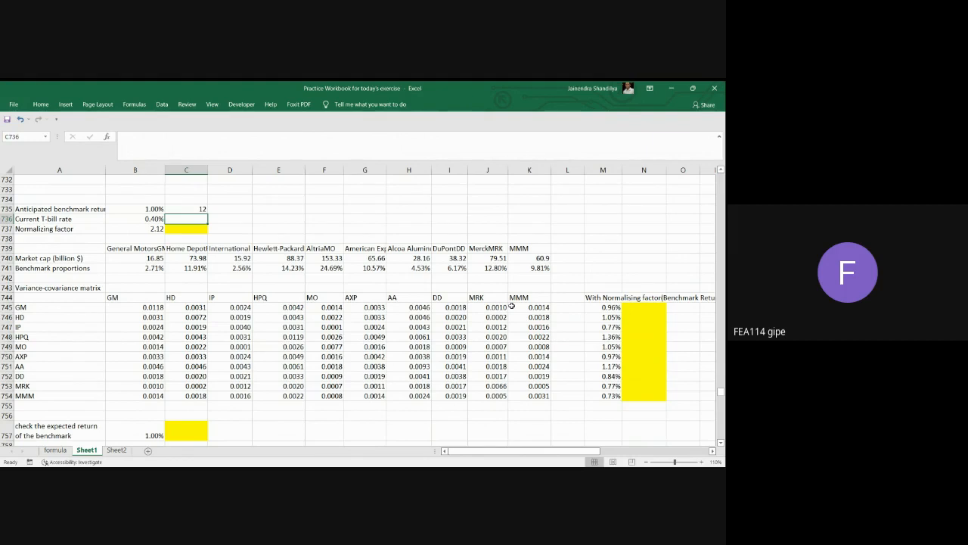
pyautogui.press('Up')
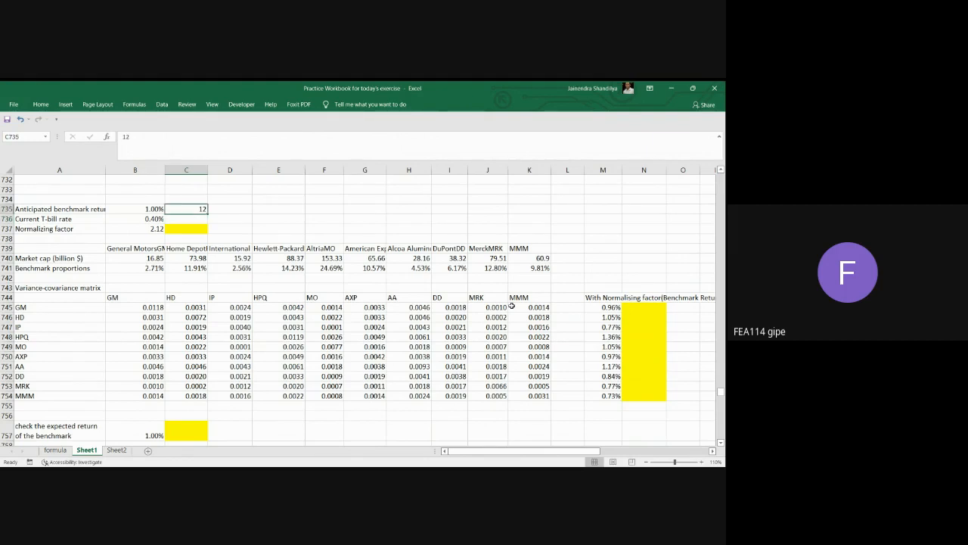
pyautogui.press('Down')
pyautogui.write('4.8')
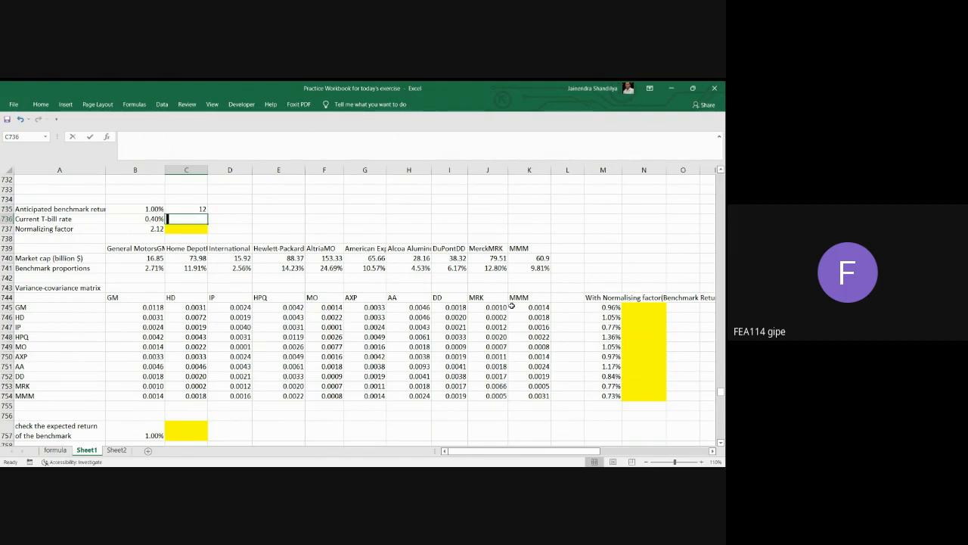
pyautogui.press('Return')
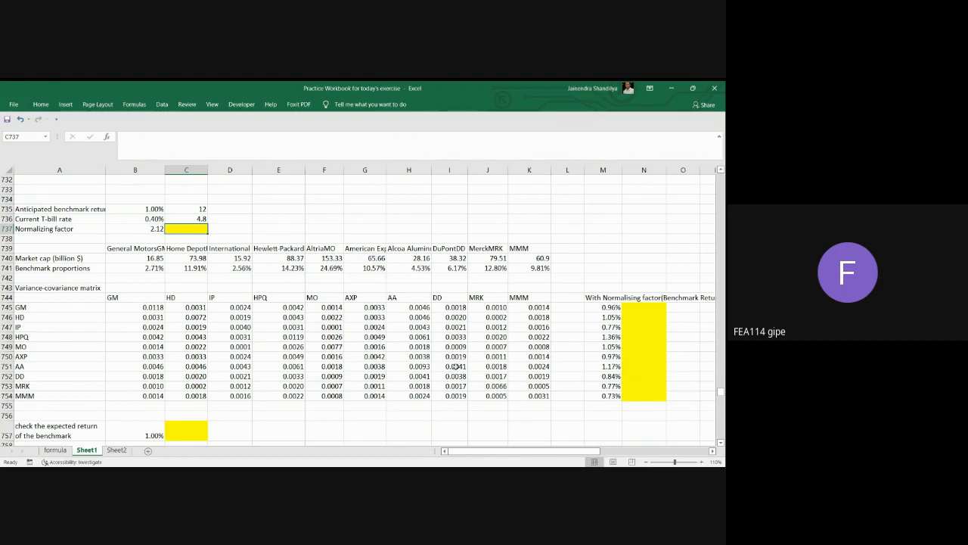
# Examine the variance-covariance matrix B745:K754 and the full company names across row 739.
pyautogui.moveTo(136, 308); pyautogui.dragTo(537, 395)
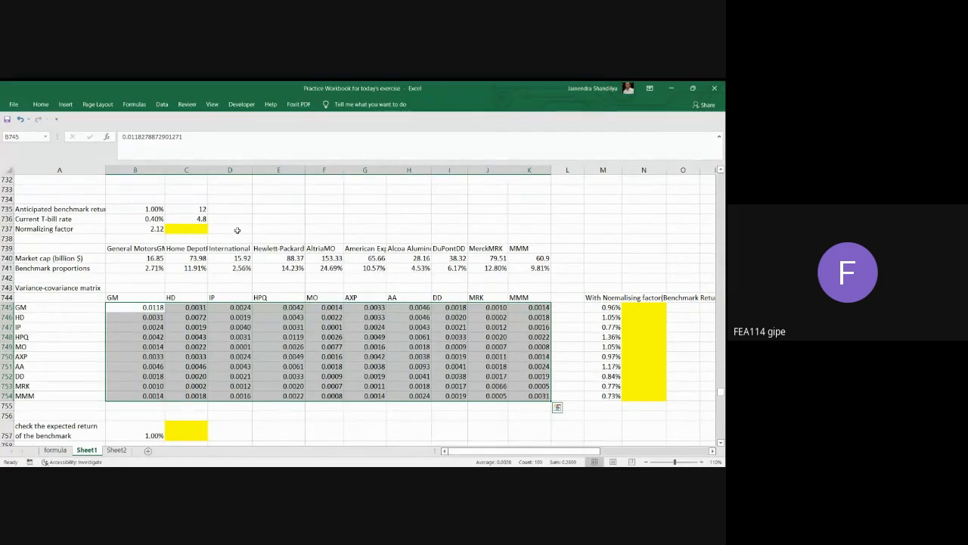
pyautogui.click(146, 259)
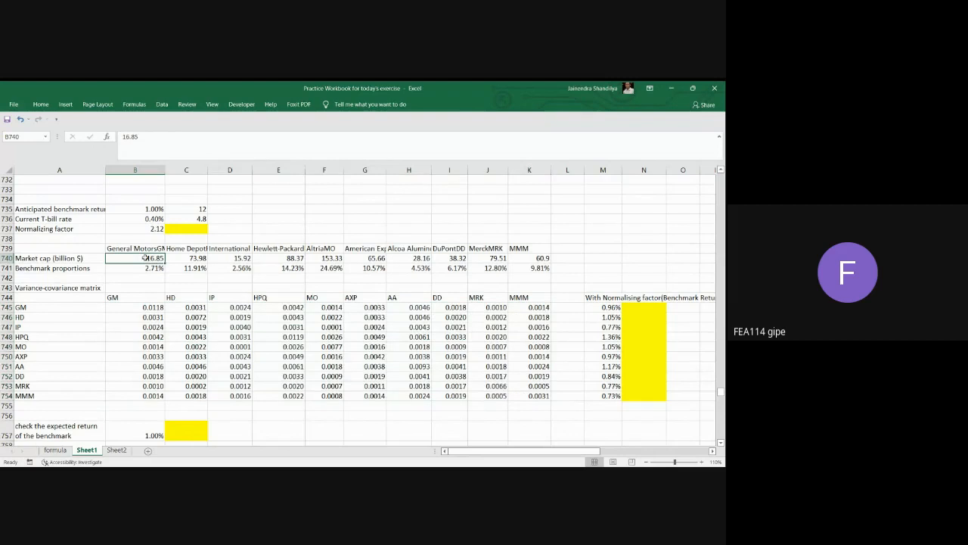
pyautogui.click(128, 251)
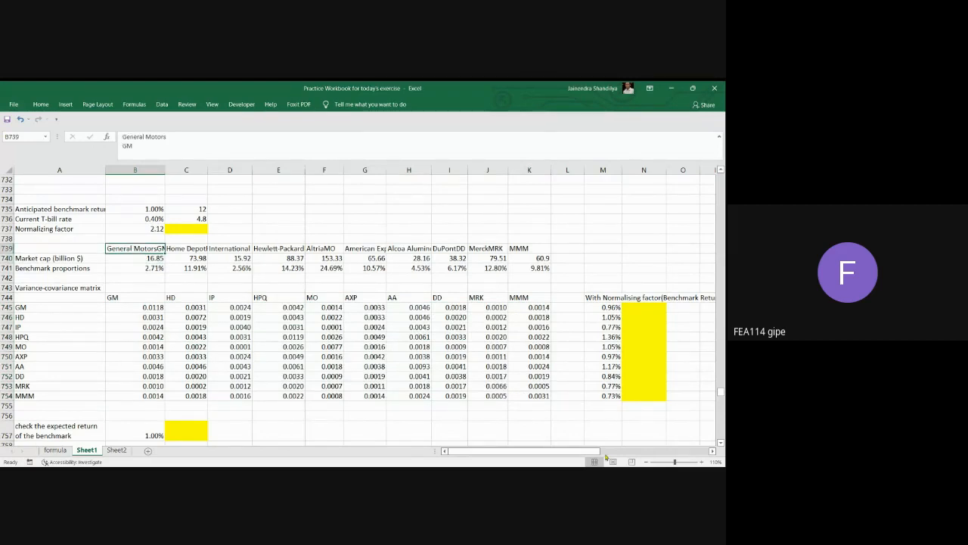
pyautogui.press('Right')
pyautogui.press('Right')
pyautogui.press('Right')
pyautogui.press('Right')
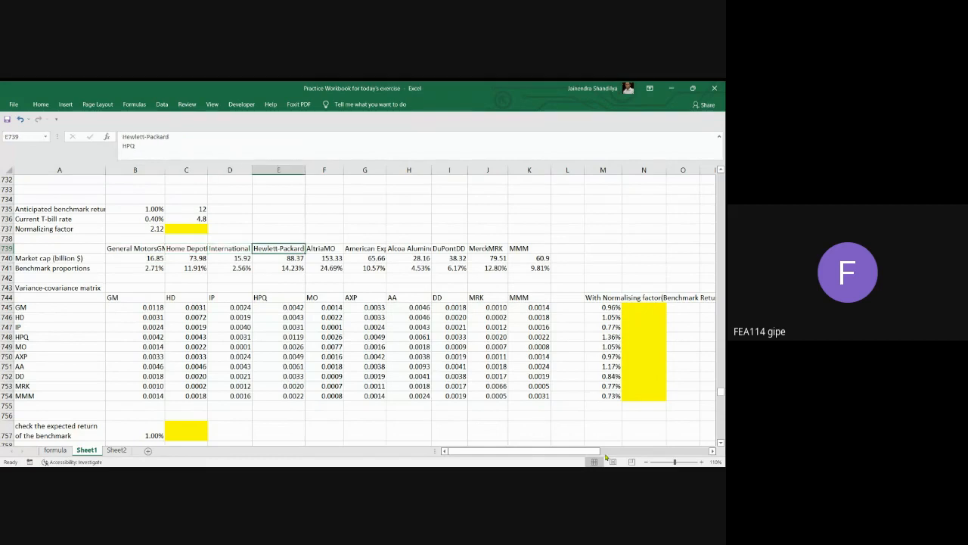
pyautogui.press('Right')
pyautogui.press('Right')
pyautogui.press('Right')
pyautogui.press('Right')
pyautogui.press('Right')
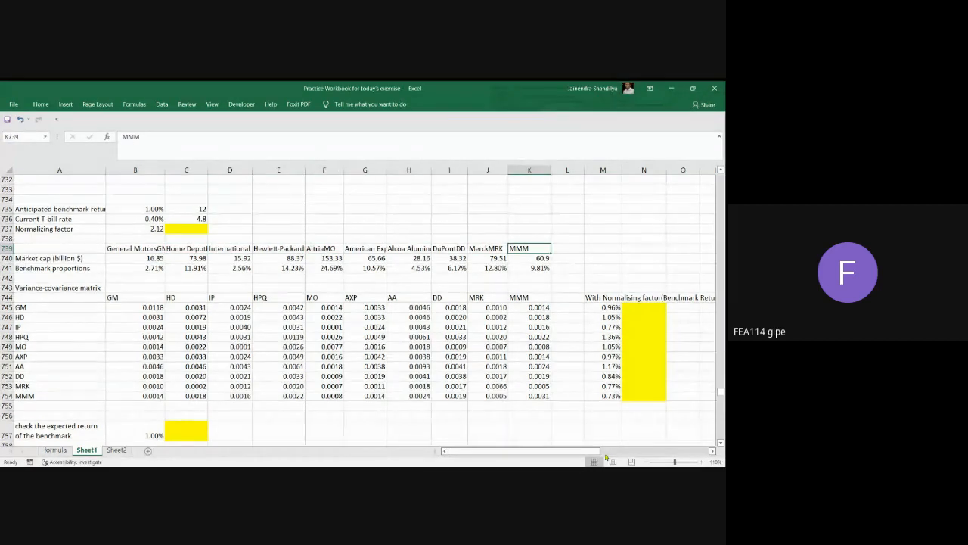
pyautogui.press('Left')
pyautogui.press('Left')
pyautogui.press('Left')
pyautogui.press('Left')
pyautogui.press('Left')
pyautogui.press('Left')
pyautogui.press('Left')
pyautogui.press('Left')
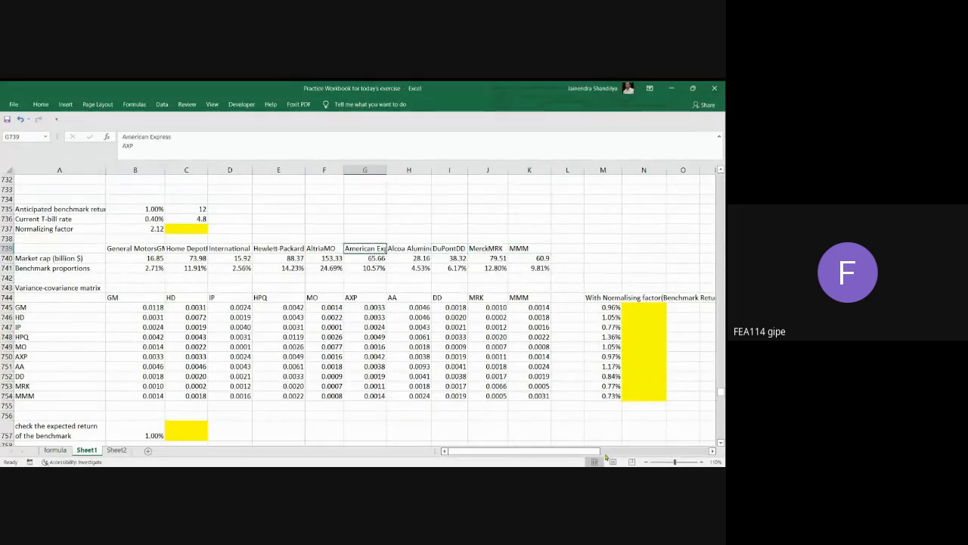
pyautogui.press('Left')
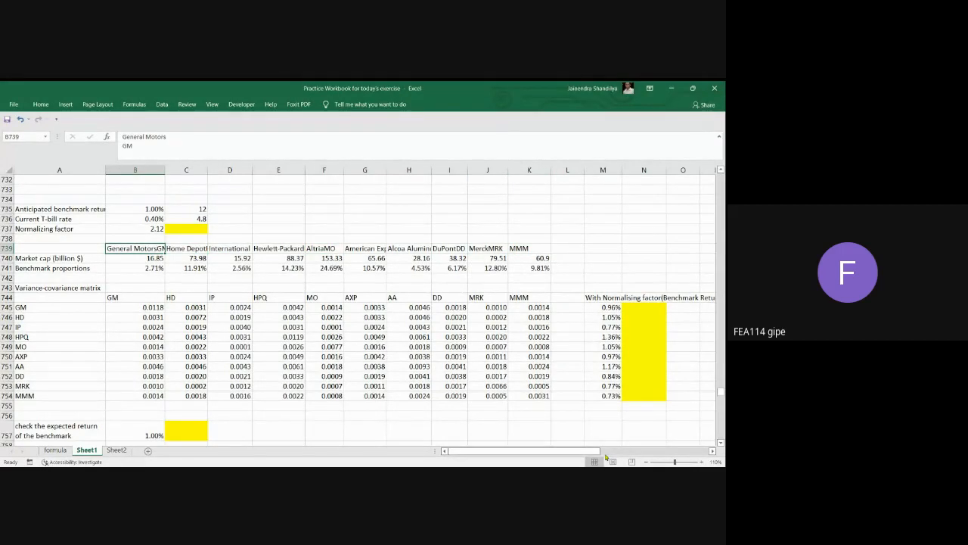
pyautogui.press('Right')
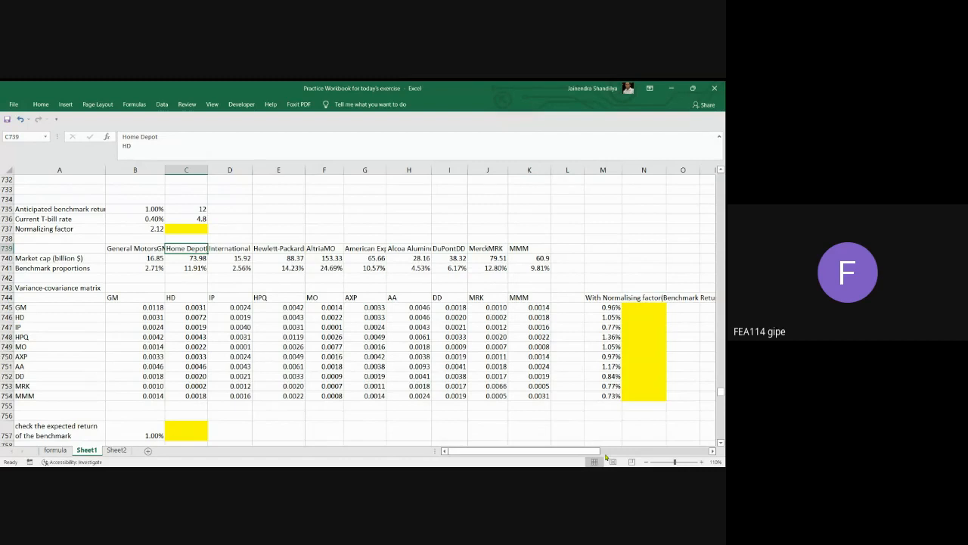
pyautogui.press('Right')
pyautogui.press('Right')
pyautogui.press('Right')
pyautogui.press('Right')
pyautogui.press('Right')
pyautogui.press('Right')
pyautogui.press('Right')
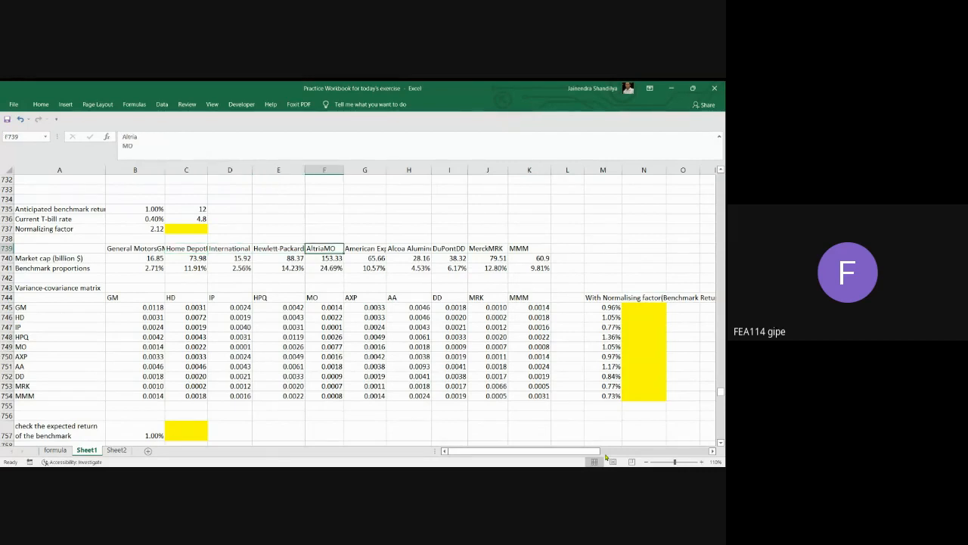
pyautogui.press('Right')
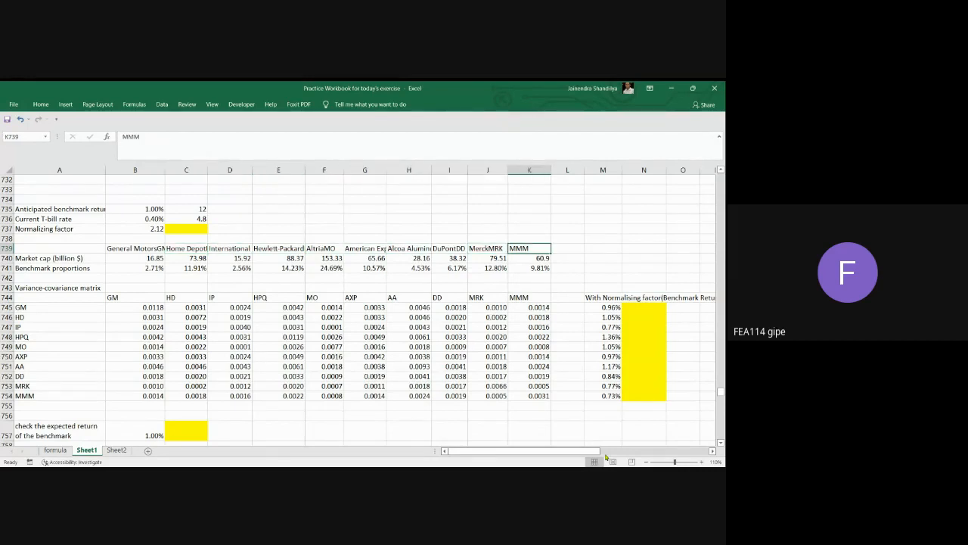
pyautogui.click(220, 250)
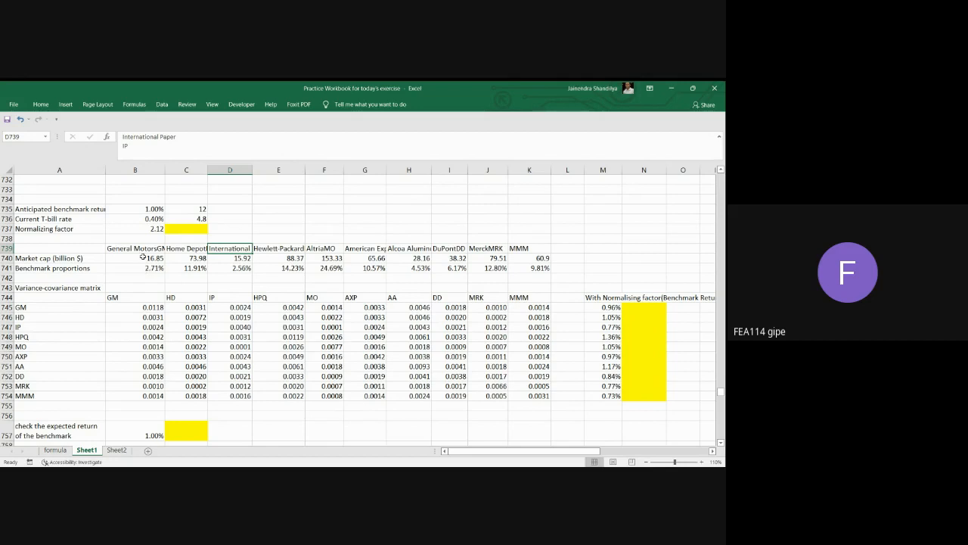
# Review each company's market cap in B740:K740 and check the sum of the whole row.
pyautogui.click(142, 257)
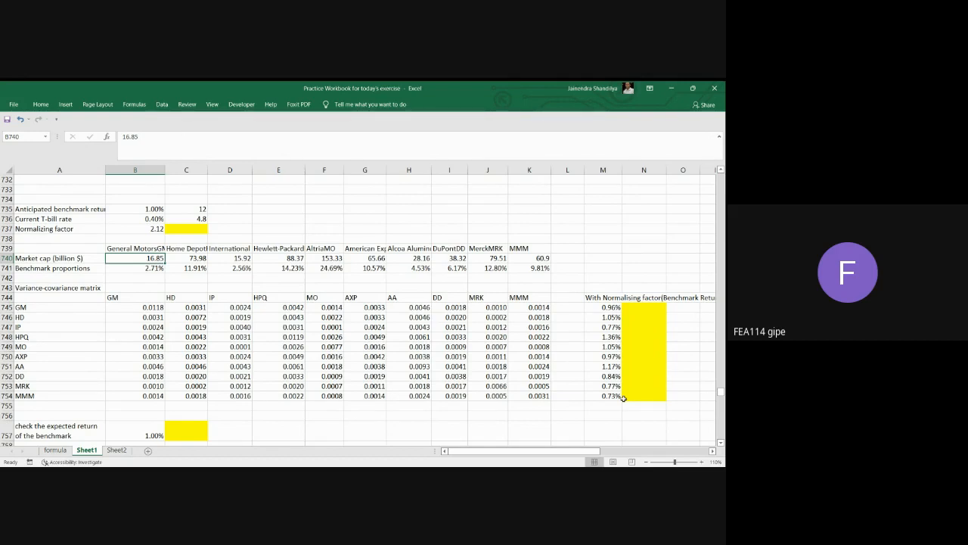
pyautogui.press('Right')
pyautogui.press('Right')
pyautogui.press('Right')
pyautogui.press('Right')
pyautogui.press('Right')
pyautogui.press('Right')
pyautogui.press('Right')
pyautogui.press('Right')
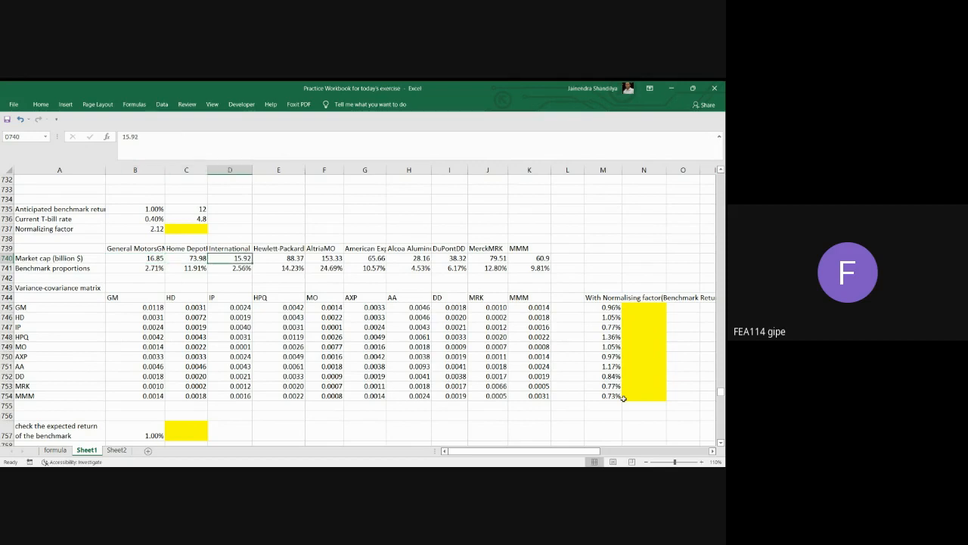
pyautogui.press('Right')
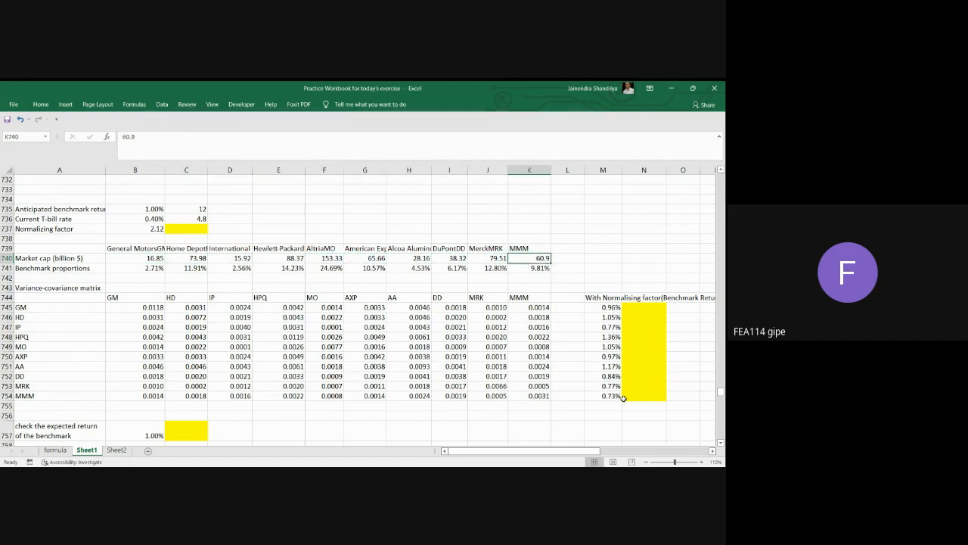
pyautogui.press('Left')
pyautogui.press('Left')
pyautogui.press('Left')
pyautogui.press('Left')
pyautogui.press('Left')
pyautogui.press('Left')
pyautogui.press('Left')
pyautogui.press('Left')
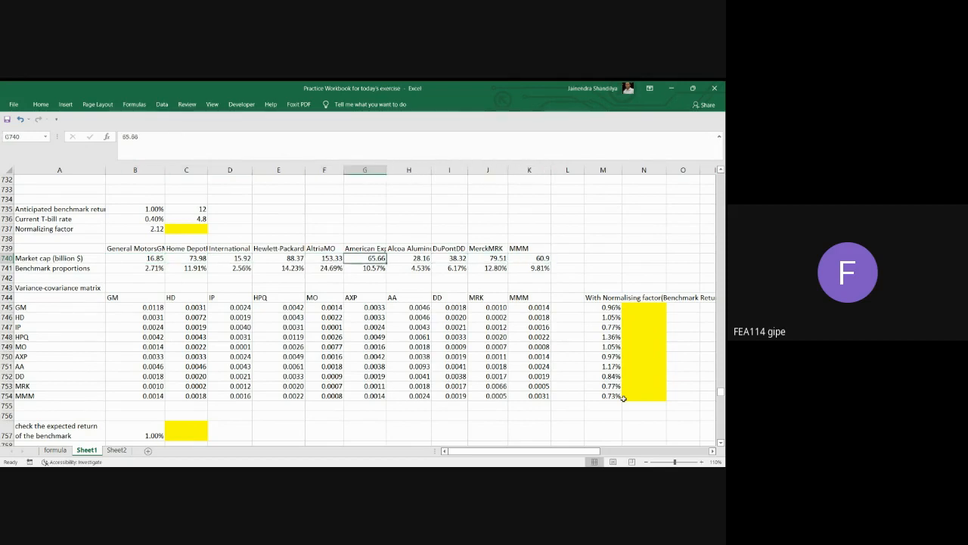
pyautogui.press('Left')
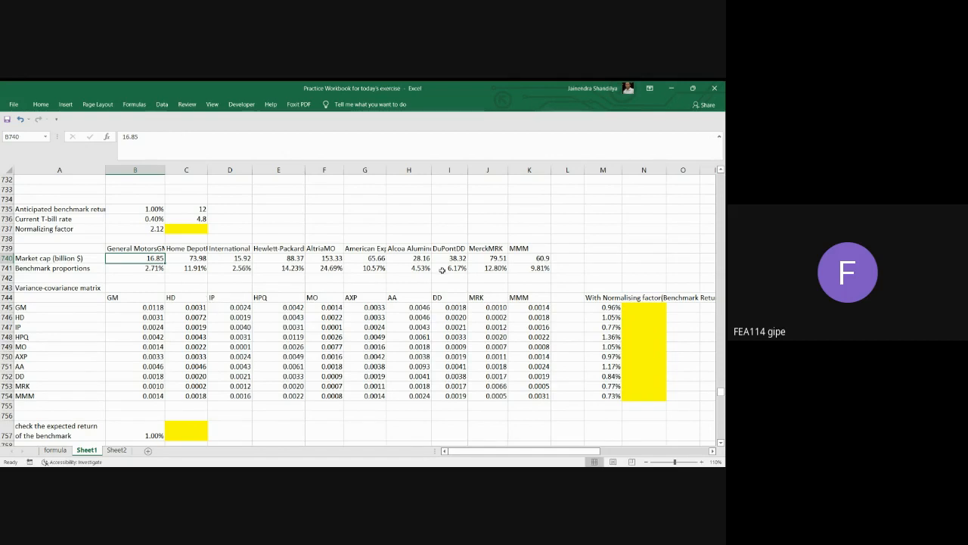
pyautogui.moveTo(159, 259); pyautogui.dragTo(542, 259)
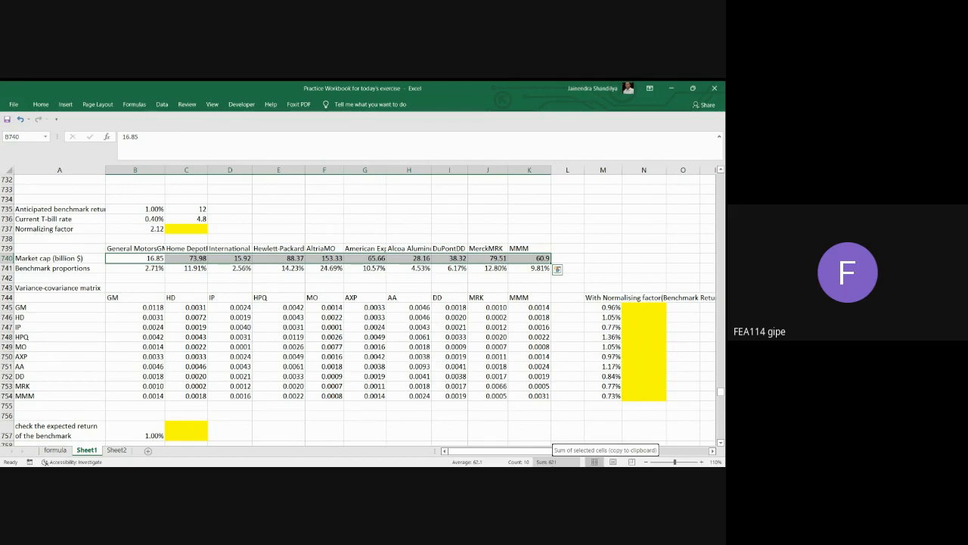
# Review the General Motors and Home Depot benchmark proportions in row 741 and the full variance-covariance matrix.
pyautogui.click(151, 269)
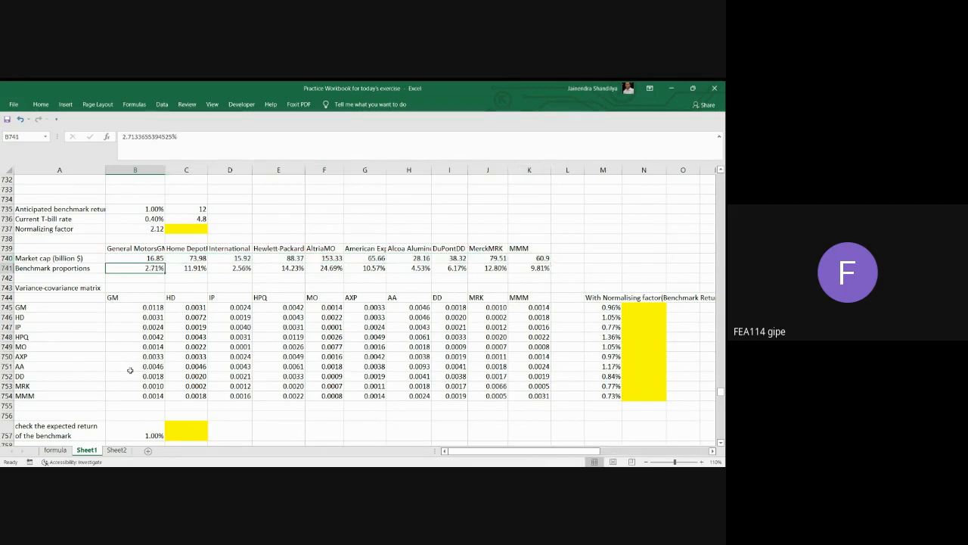
pyautogui.click(196, 269)
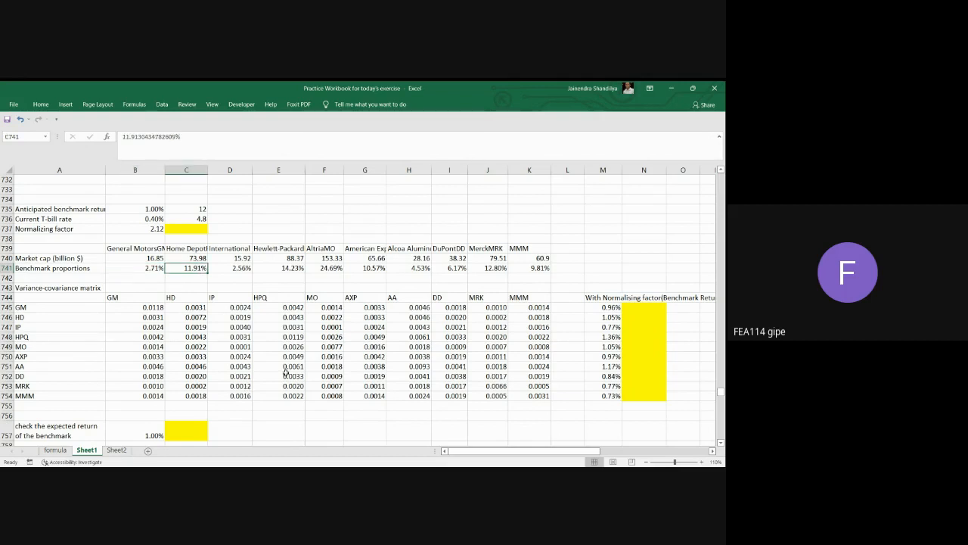
pyautogui.moveTo(193, 251); pyautogui.dragTo(193, 259)
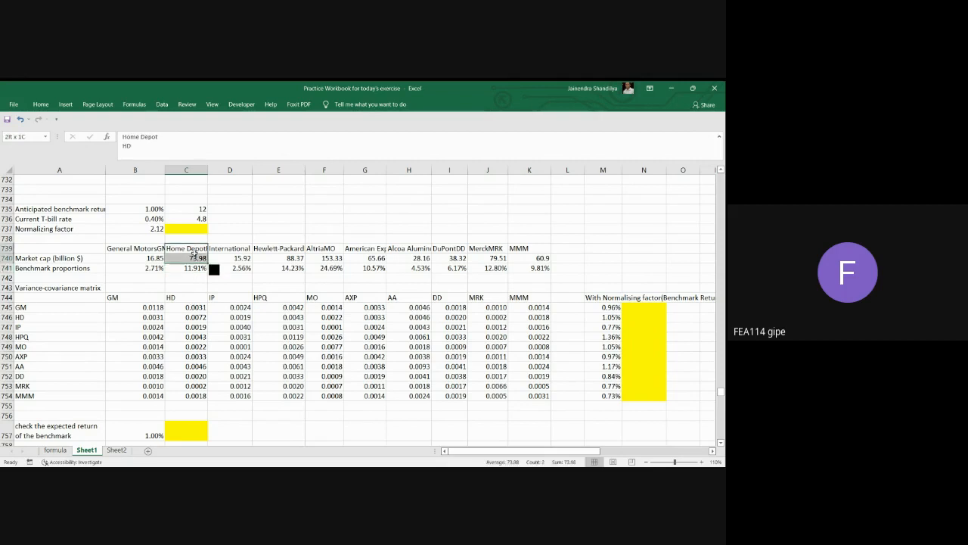
pyautogui.click(189, 268)
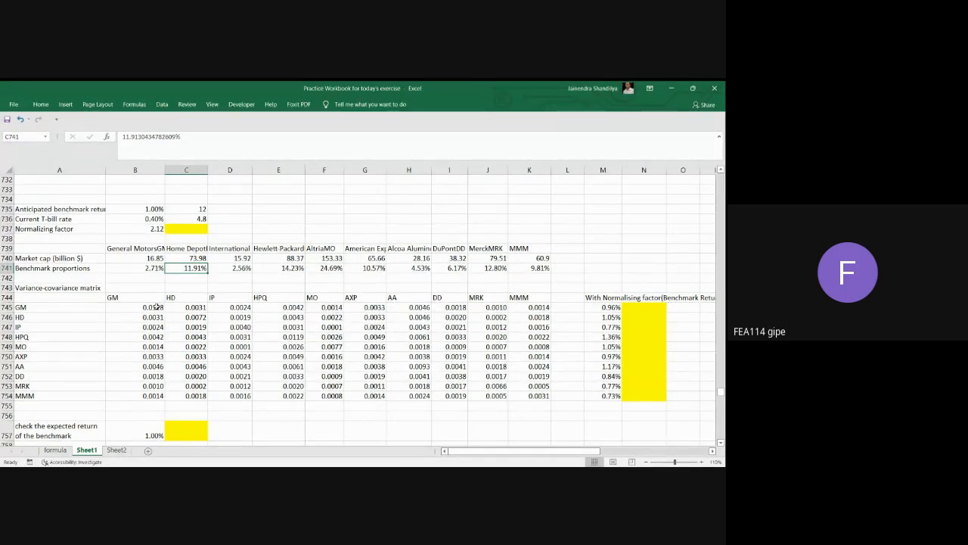
pyautogui.moveTo(159, 306); pyautogui.dragTo(544, 398)
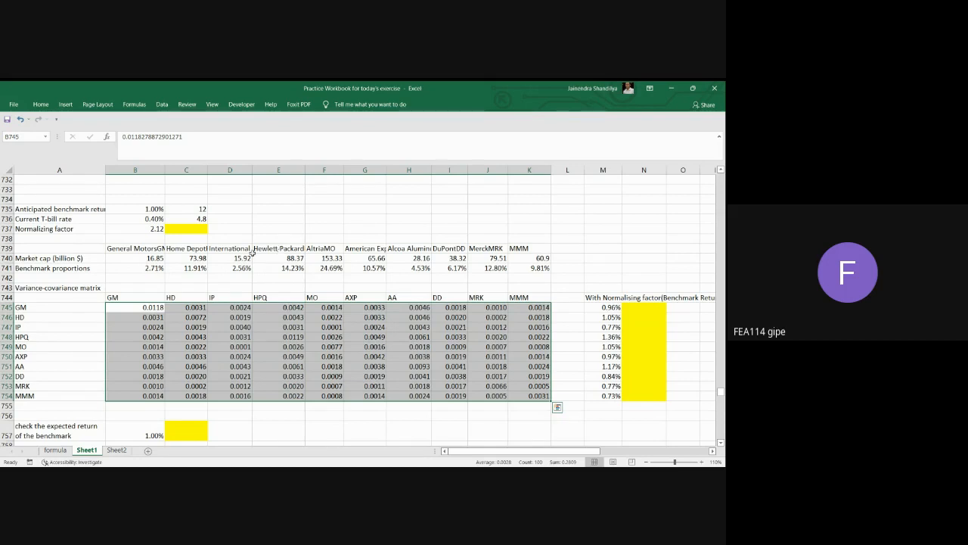
# Begin the normalizing factor formula in C737 with the benchmark return minus the T-bill rate as numerator, =(B735-B736)/.
pyautogui.click(193, 228)
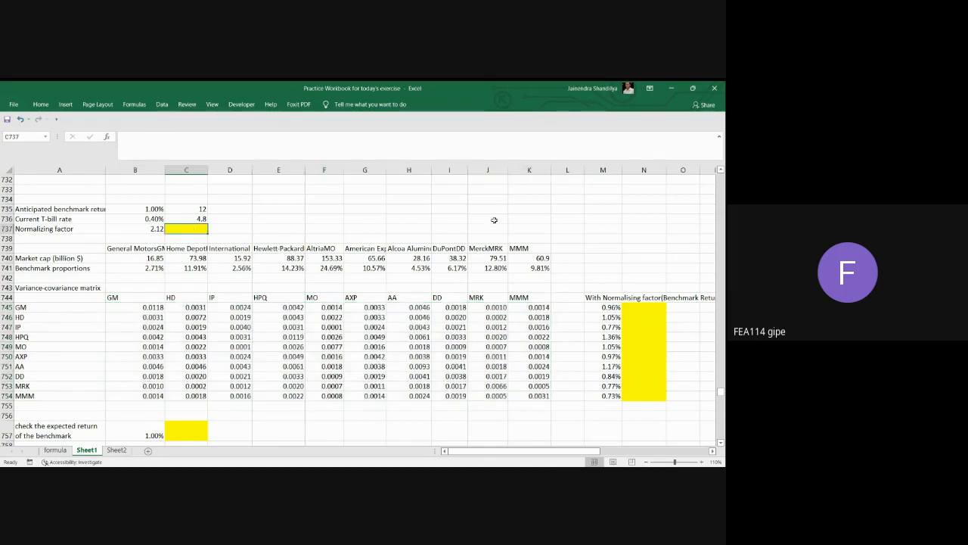
pyautogui.click(145, 146)
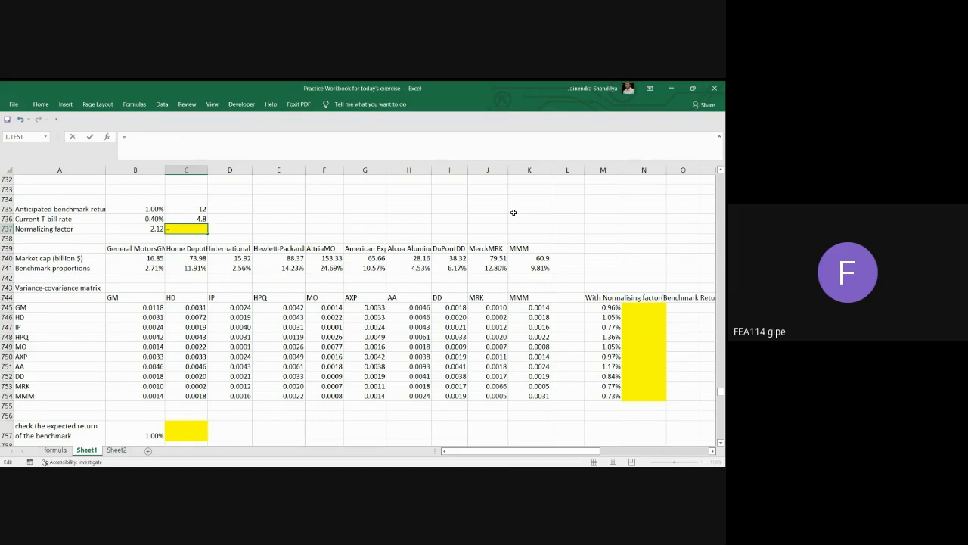
pyautogui.write('=(')
pyautogui.click(151, 208)
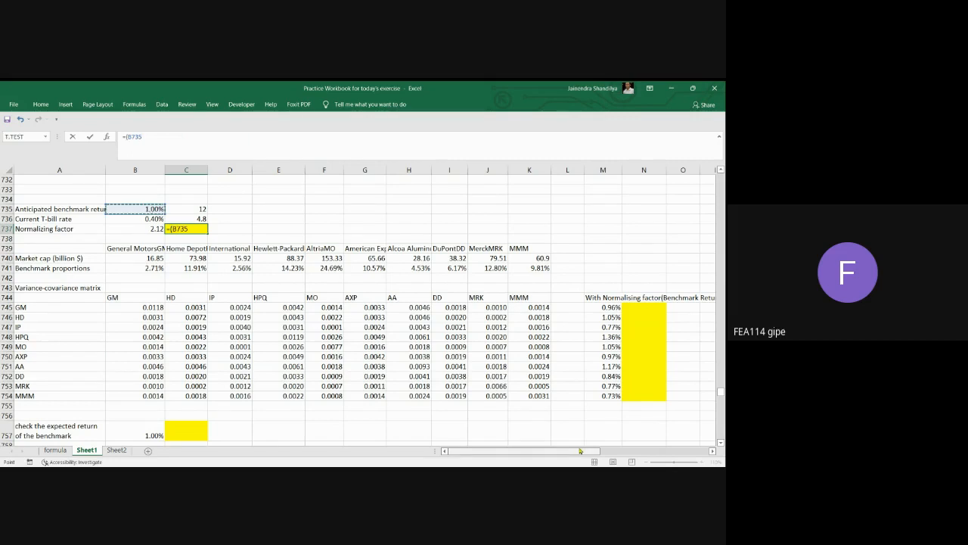
pyautogui.write('-')
pyautogui.click(154, 218)
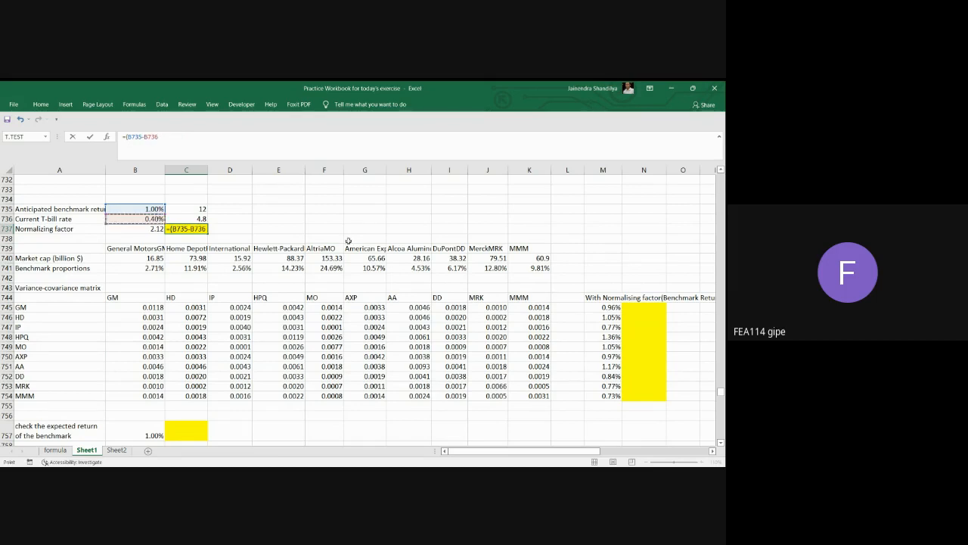
pyautogui.write(')/')
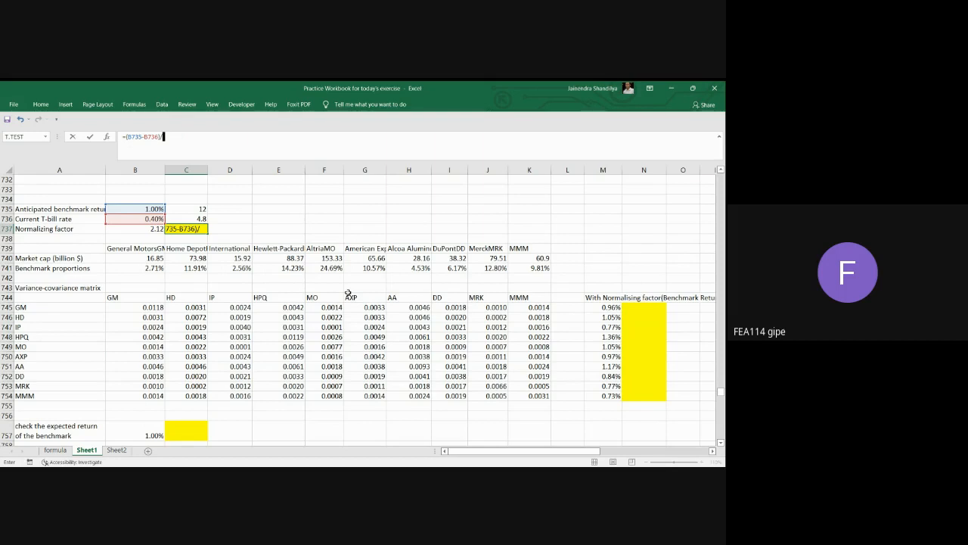
# Add nested MMULT functions to the denominator, with the inner one multiplying benchmark proportions B741:K741 by variance-covariance matrix B745:K754.
pyautogui.write('MMULT(mm')
pyautogui.press('Tab')
pyautogui.moveTo(151, 269); pyautogui.dragTo(542, 268)
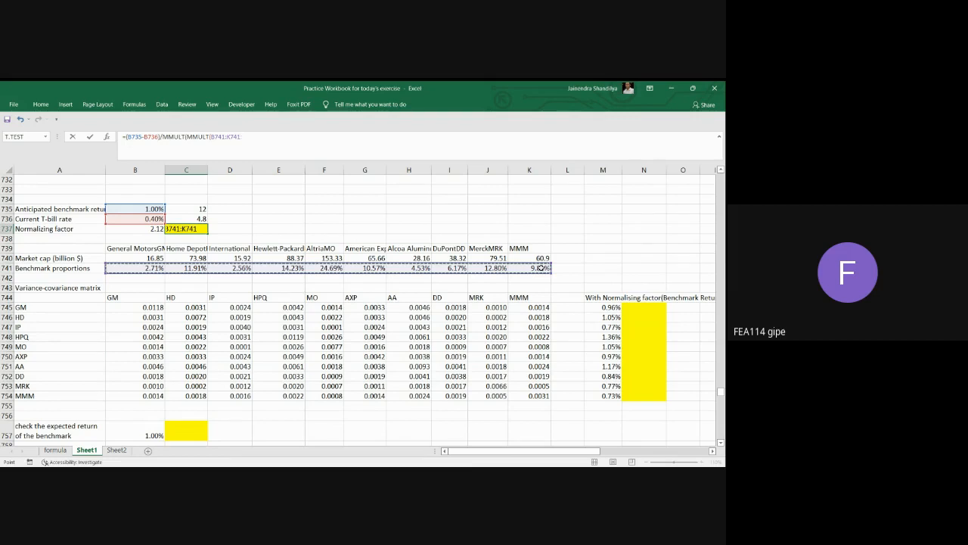
pyautogui.write(',')
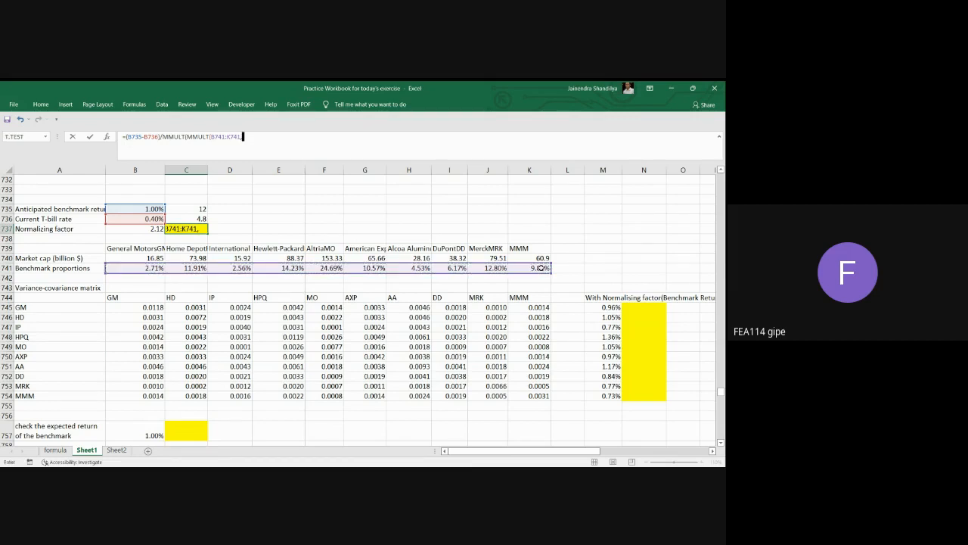
pyautogui.moveTo(145, 307); pyautogui.dragTo(541, 396)
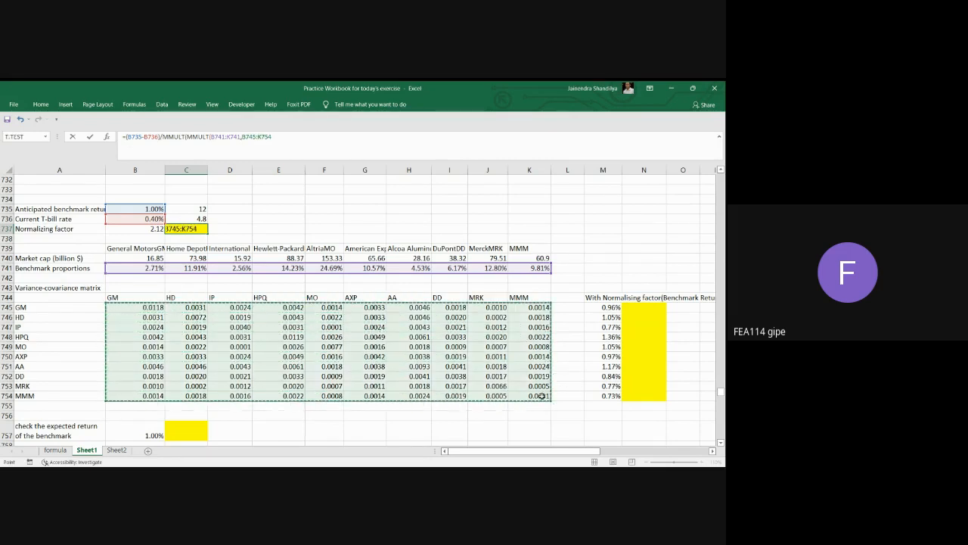
pyautogui.write(')')
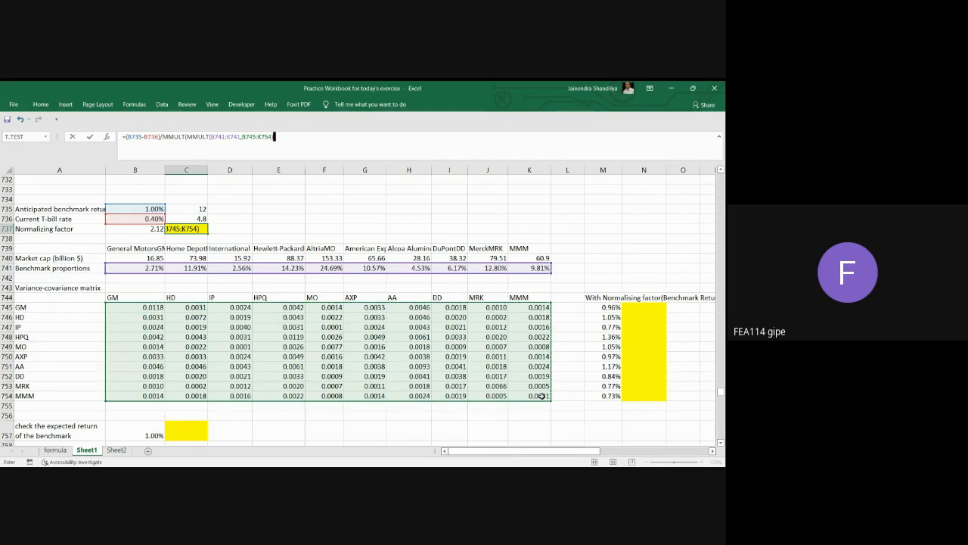
pyautogui.write(',')
# Complete the outer MMULT with TRANSPOSE(B741:K741), enter the formula in C737 as an array formula and check it.
pyautogui.press('BackSpace')
pyautogui.write(',')
pyautogui.write('tra')
pyautogui.press('Tab')
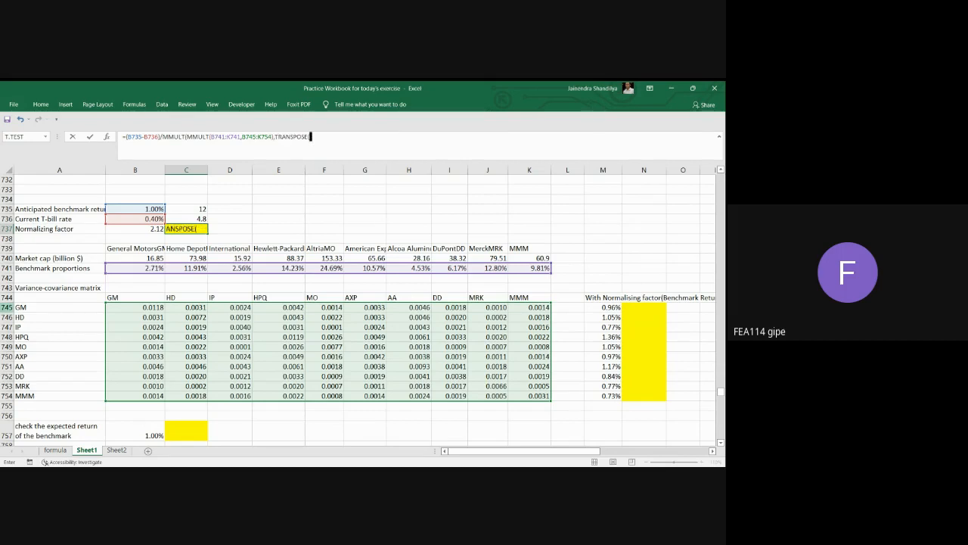
pyautogui.moveTo(162, 268); pyautogui.dragTo(539, 268)
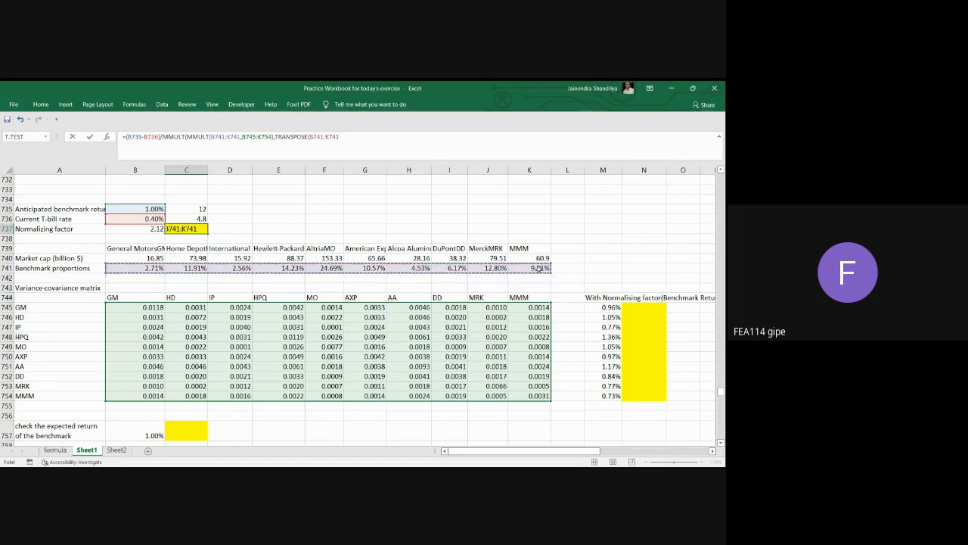
pyautogui.write(')')
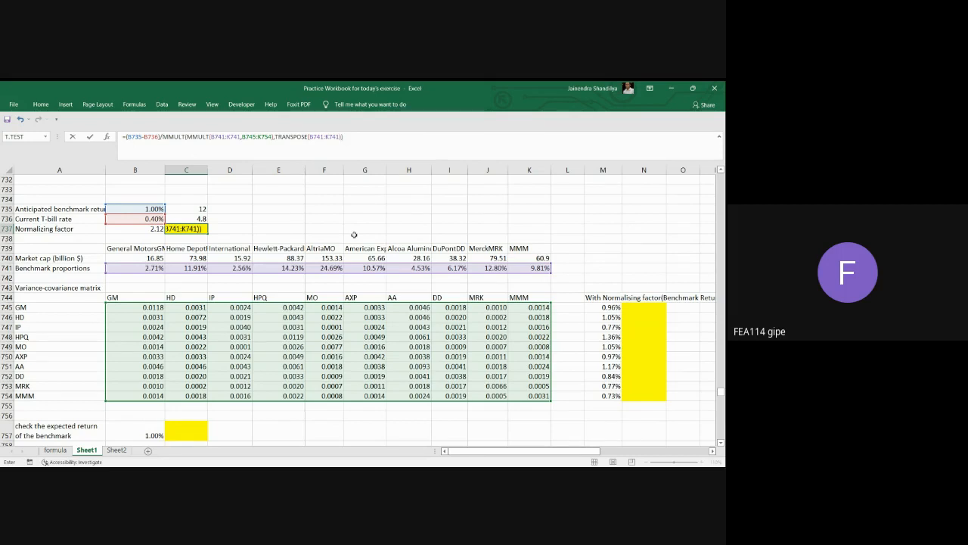
pyautogui.hotkey('ctrl', 'shift', 'Return')
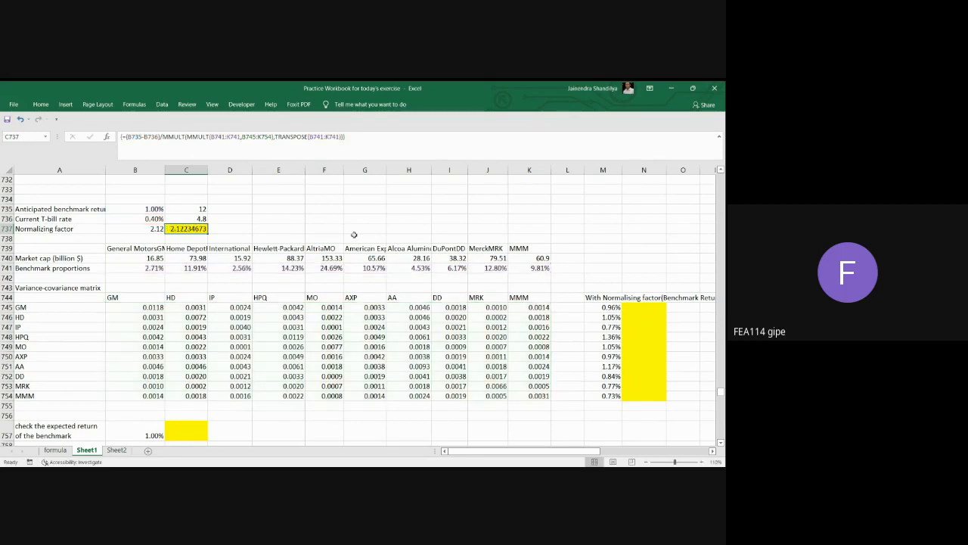
pyautogui.click(219, 230)
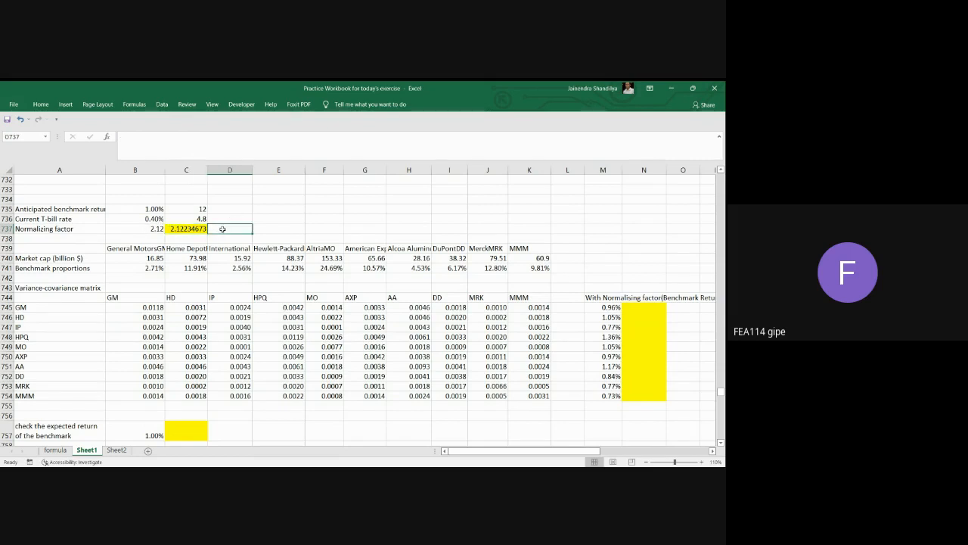
pyautogui.click(198, 232)
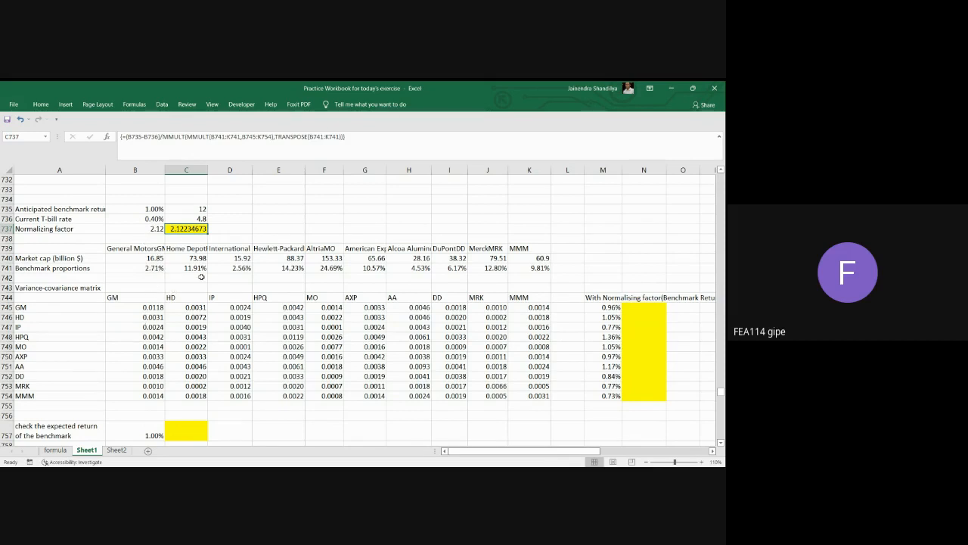
pyautogui.click(712, 450)
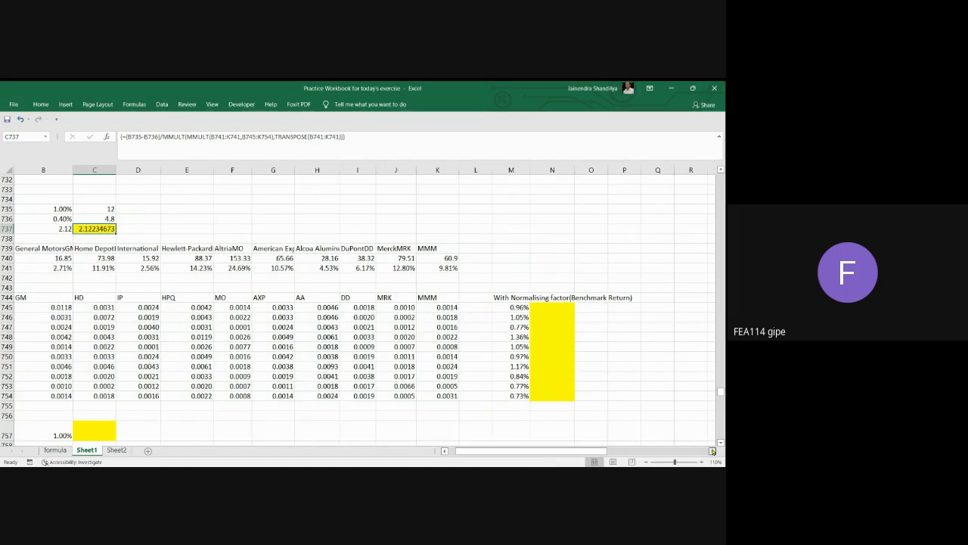
pyautogui.click(562, 308)
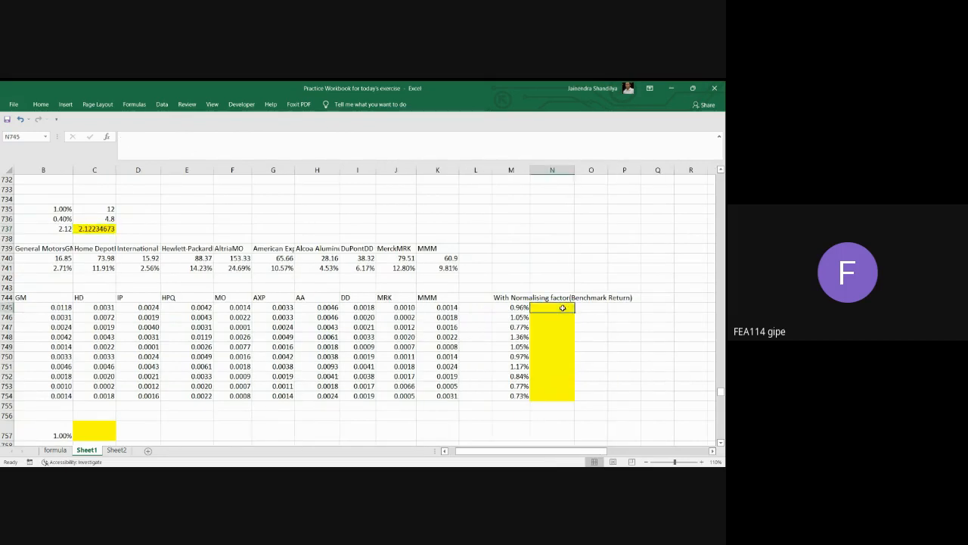
pyautogui.click(445, 450)
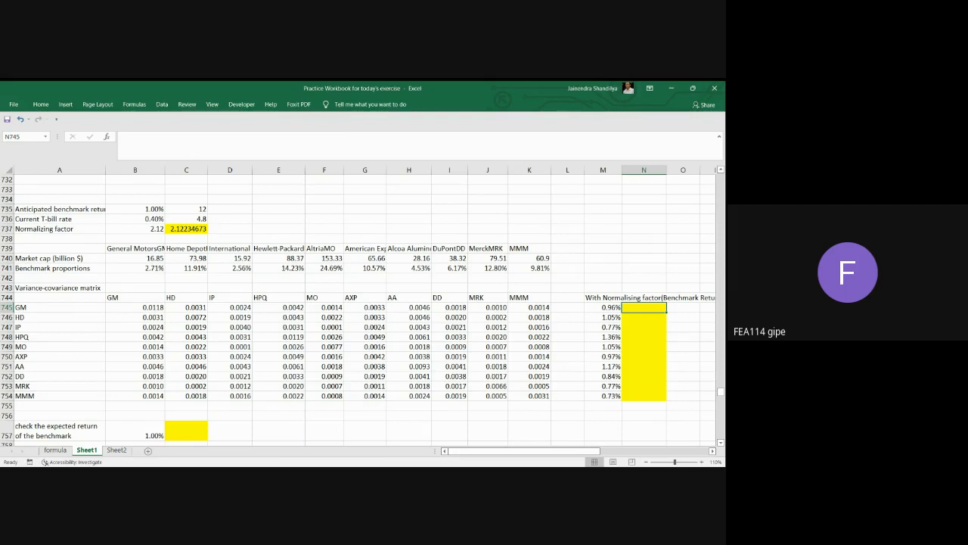
pyautogui.hotkey('alt', 'Tab')
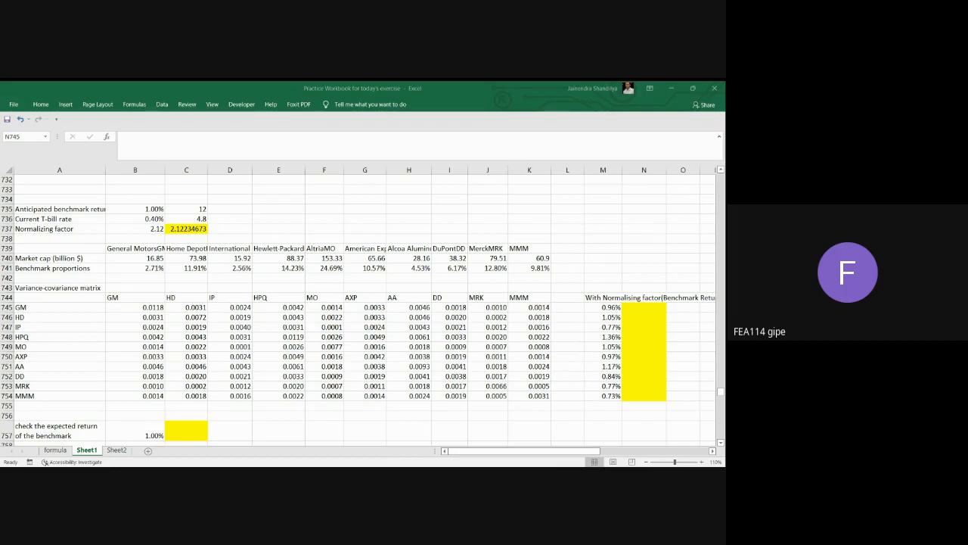
pyautogui.hotkey('alt', 'Tab')
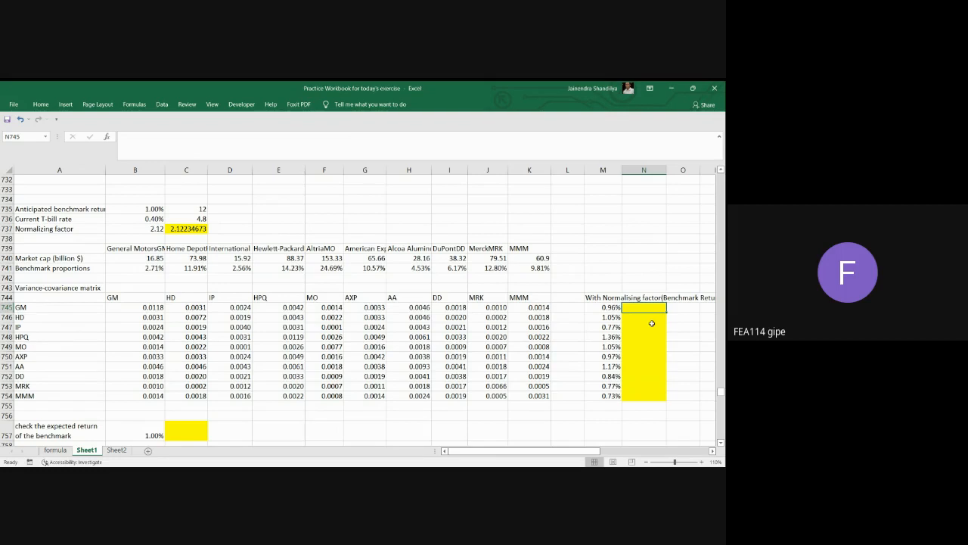
pyautogui.write('=')
pyautogui.press('BackSpace')
pyautogui.click(691, 341)
# Begin a formula across N745:N754 with MMULT, using the variance-covariance matrix B745:K754 as its first array.
pyautogui.click(644, 306)
pyautogui.moveTo(643, 306); pyautogui.dragTo(643, 392)
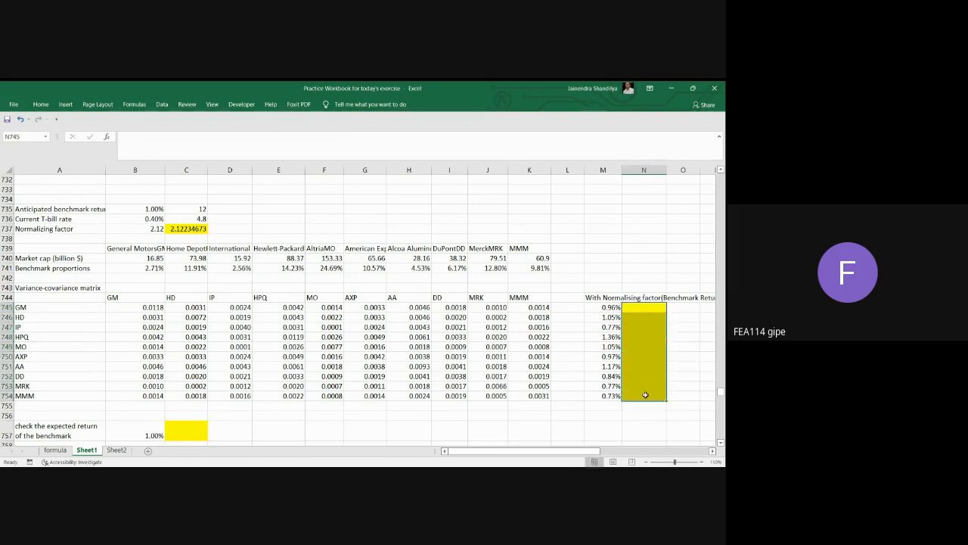
pyautogui.click(142, 141)
pyautogui.write('=MMULT(')
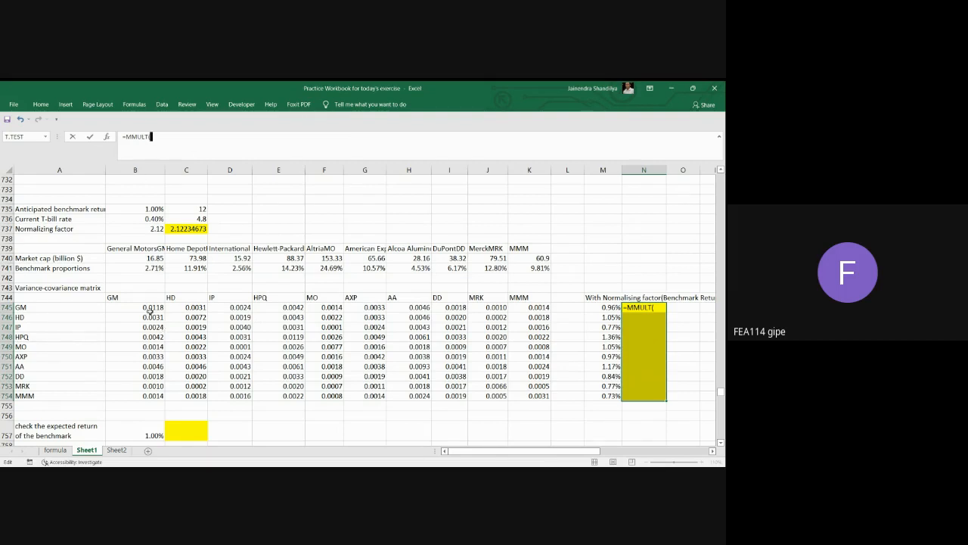
pyautogui.moveTo(150, 310); pyautogui.dragTo(537, 395)
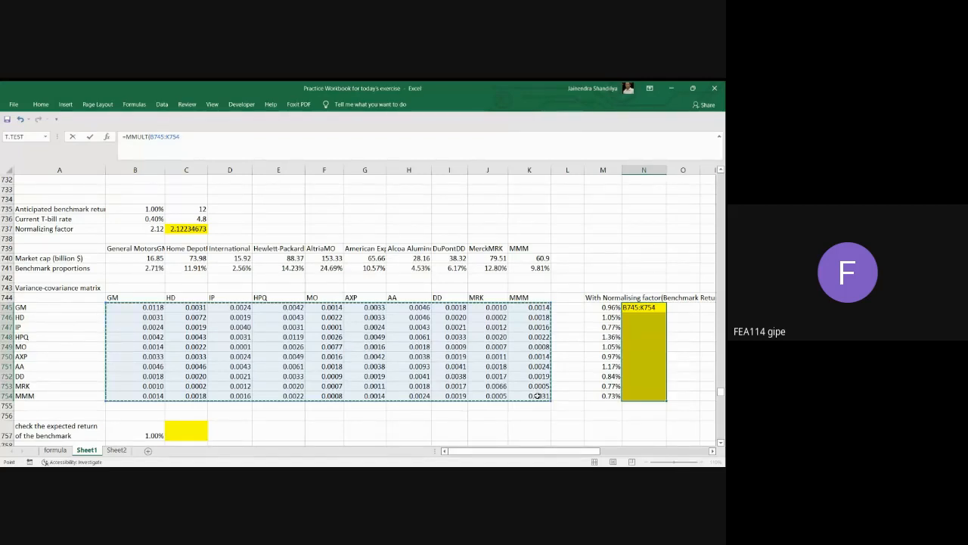
pyautogui.write(',')
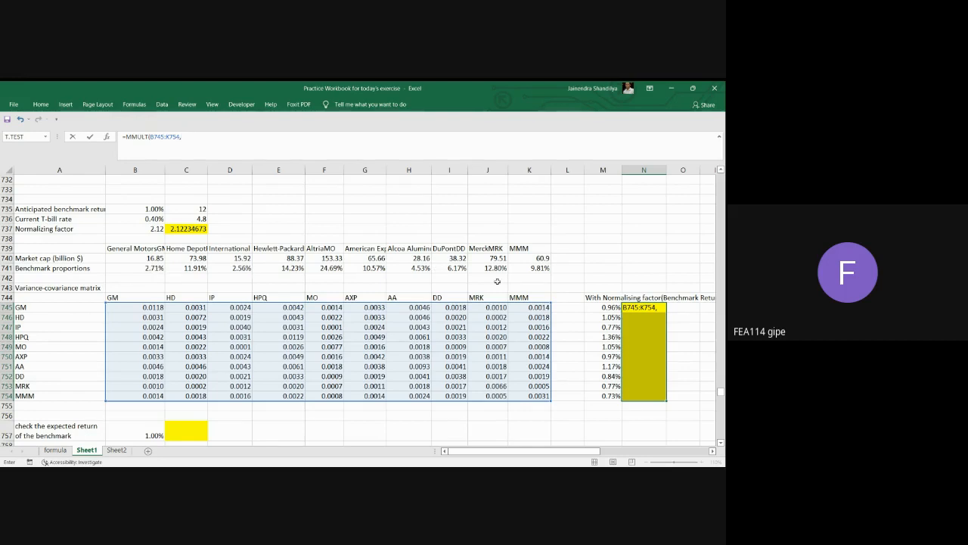
# Use the transposed benchmark proportions, TRANSPOSE(B741:K741), as the second MMULT array.
pyautogui.write('tra')
pyautogui.press('Tab')
pyautogui.click(154, 269)
pyautogui.moveTo(154, 269); pyautogui.dragTo(535, 268)
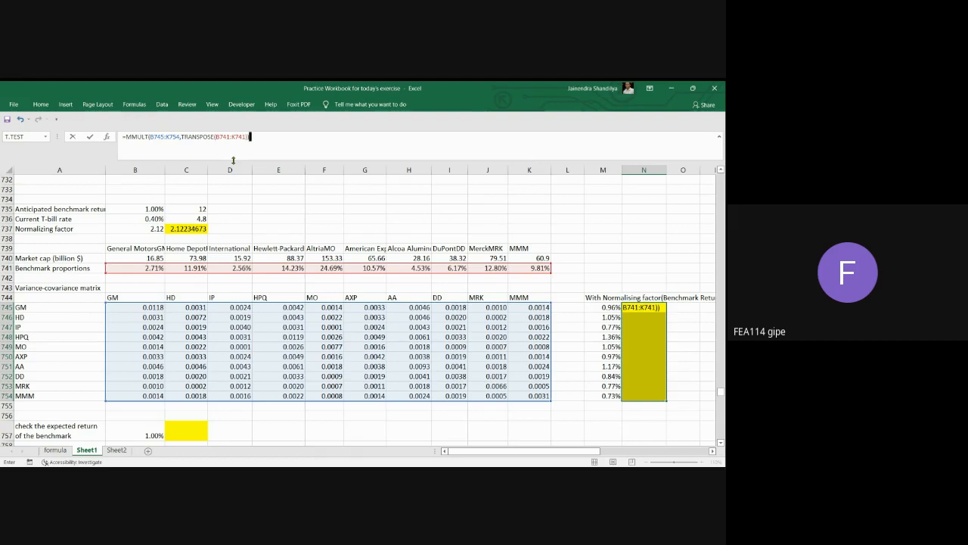
# Multiply by normalizing factor C737, add T-bill rate B736, and try to enter the array formula with a closing parenthesis after C737.
pyautogui.write('*')
pyautogui.click(191, 228)
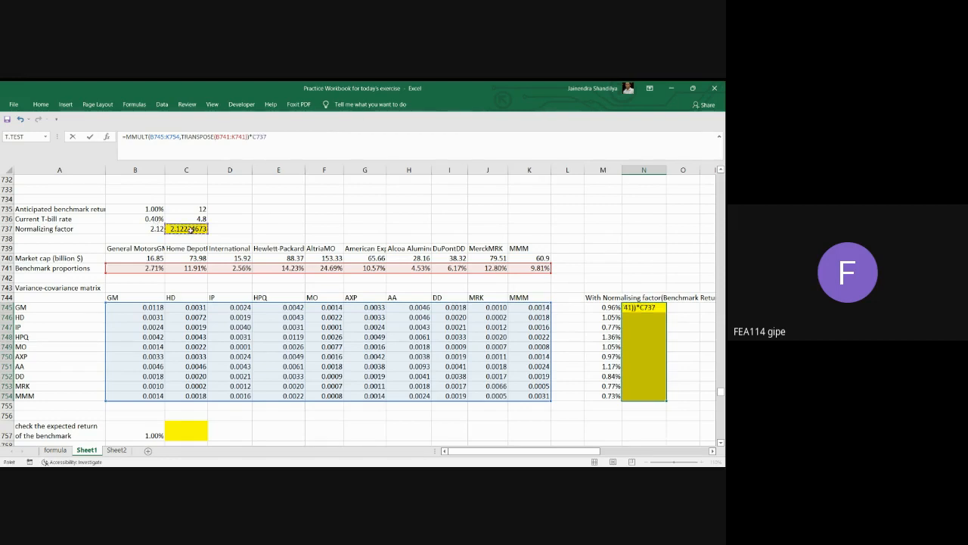
pyautogui.write(')+')
pyautogui.click(144, 218)
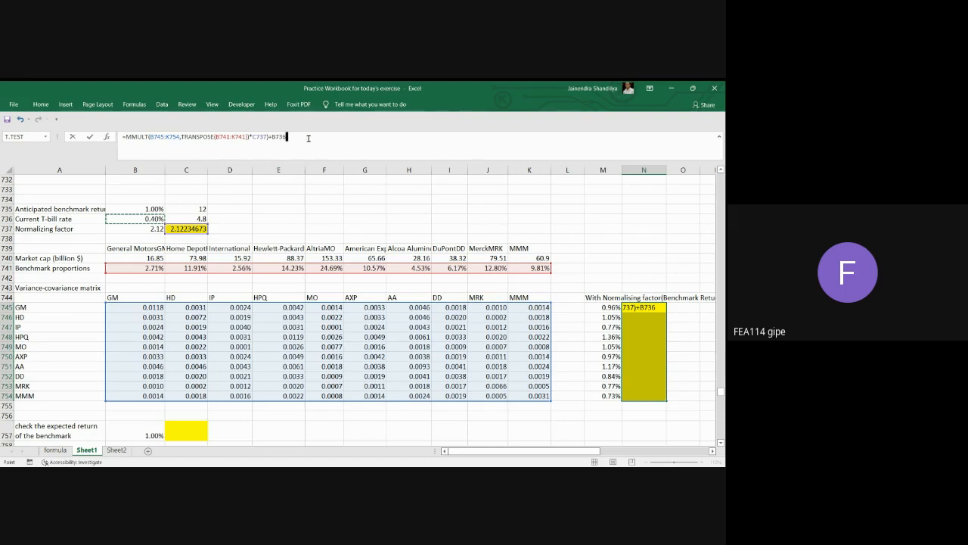
pyautogui.hotkey('ctrl', 'shift', 'Return')
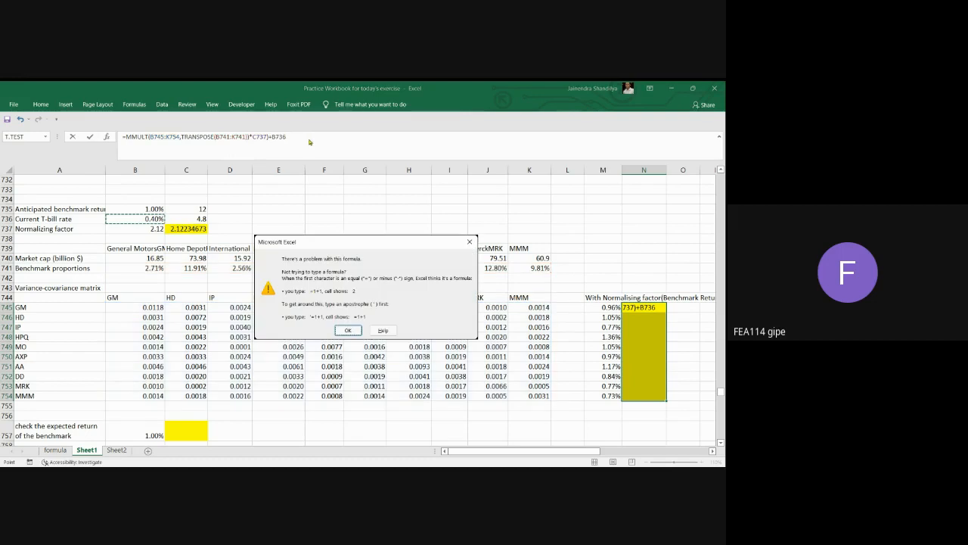
pyautogui.hotkey('ctrl', 'shift', 'Return')
pyautogui.hotkey('ctrl', 'shift', 'Return')
pyautogui.hotkey('ctrl', 'shift', 'Return')
pyautogui.hotkey('ctrl', 'shift', 'Return')
pyautogui.click(348, 330)
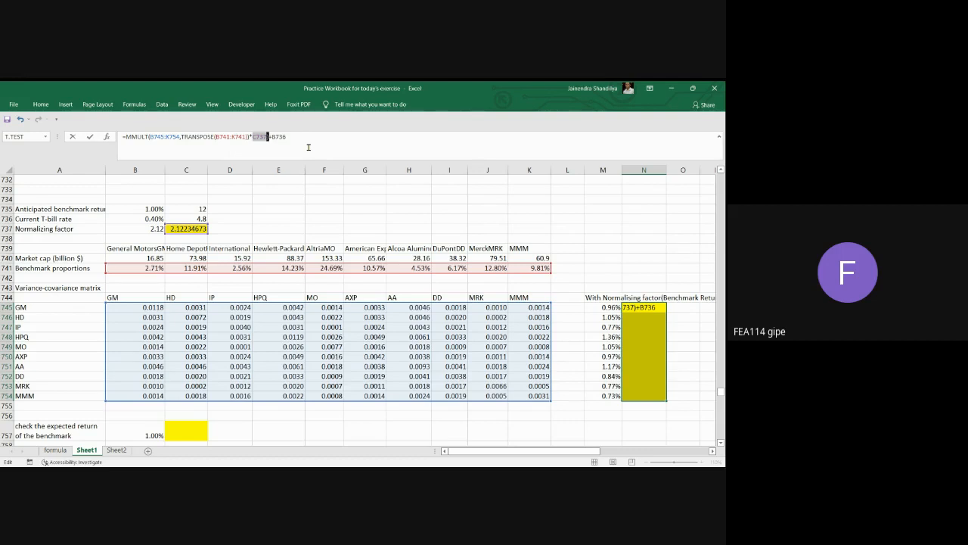
pyautogui.click(269, 136)
pyautogui.write(')')
pyautogui.press('BackSpace')
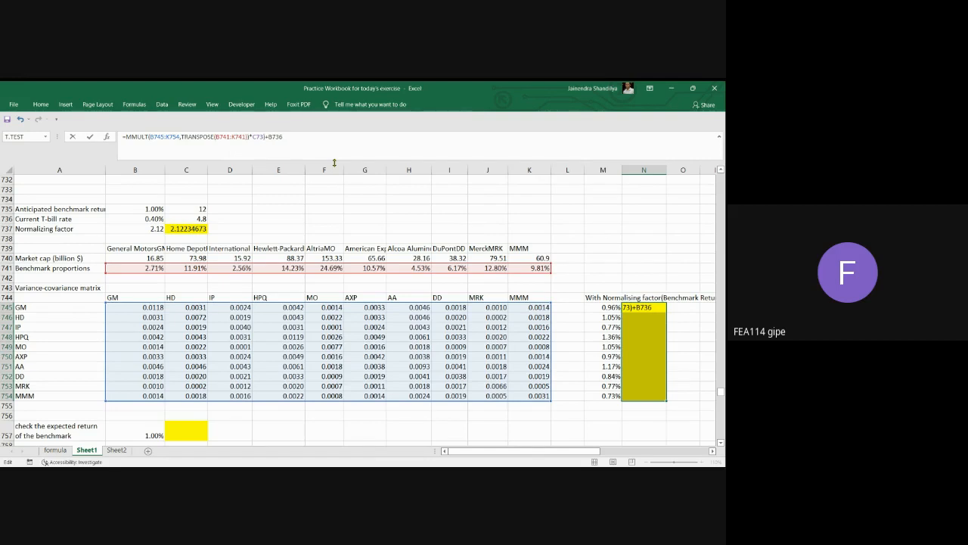
pyautogui.write('7')
pyautogui.click(300, 141)
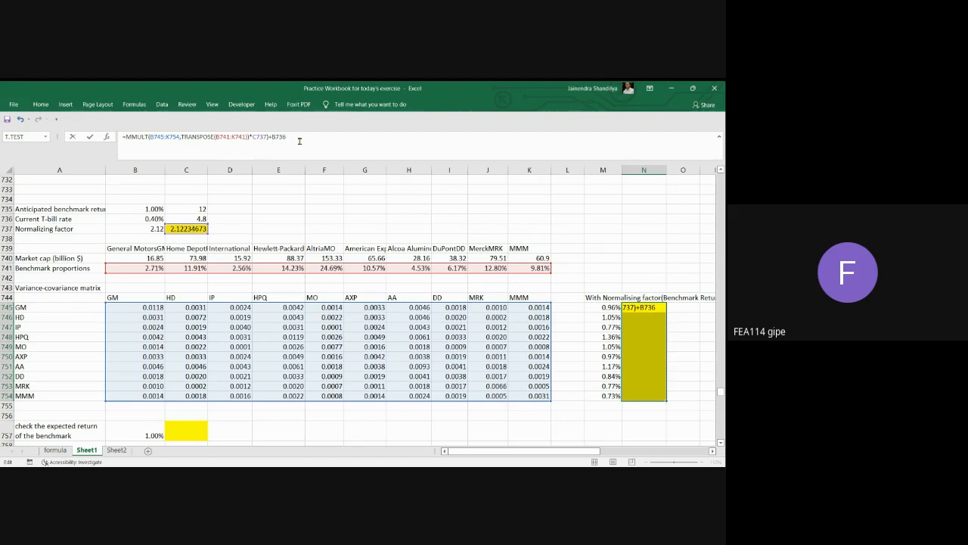
# Remove the extra closing parenthesis after C737 and enter the formula in N745:N754 as an array formula.
pyautogui.press('Left')
pyautogui.press('Left')
pyautogui.press('Left')
pyautogui.press('Left')
pyautogui.press('Left')
pyautogui.write(')')
pyautogui.press('BackSpace')
pyautogui.write('7')
pyautogui.press('Delete')
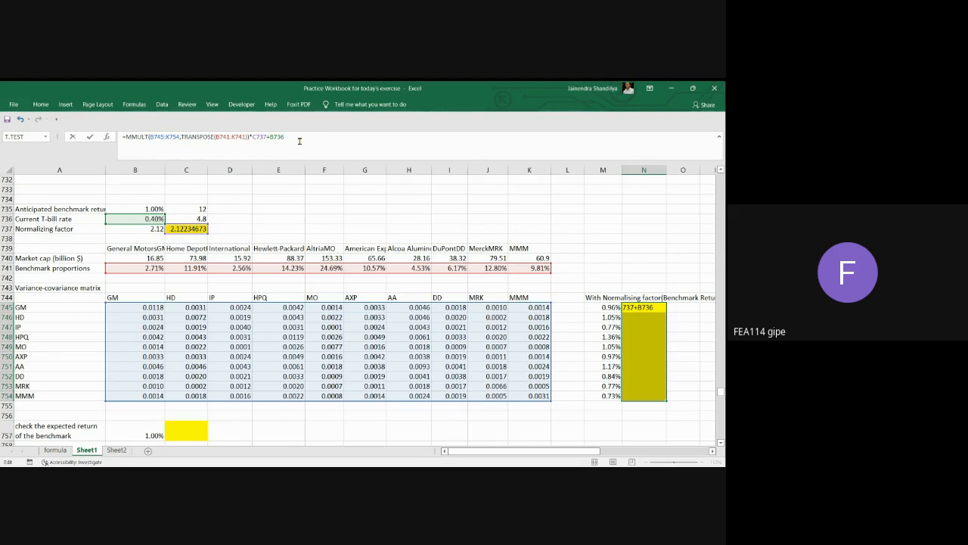
pyautogui.hotkey('ctrl', 'shift', 'Return')
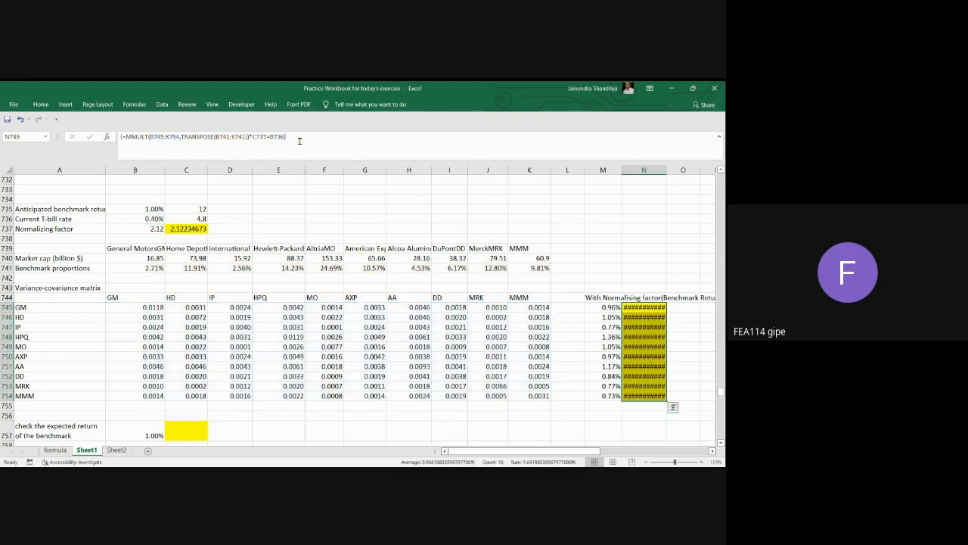
# Widen column N to fit its values and format N745 as a percentage with three decimal places.
pyautogui.click(645, 310)
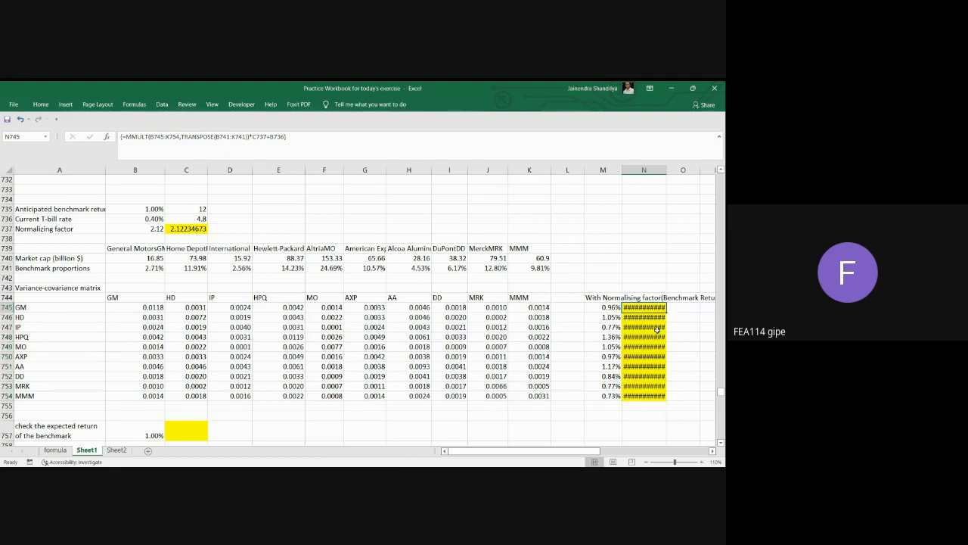
pyautogui.moveTo(666, 172); pyautogui.dragTo(710, 173)
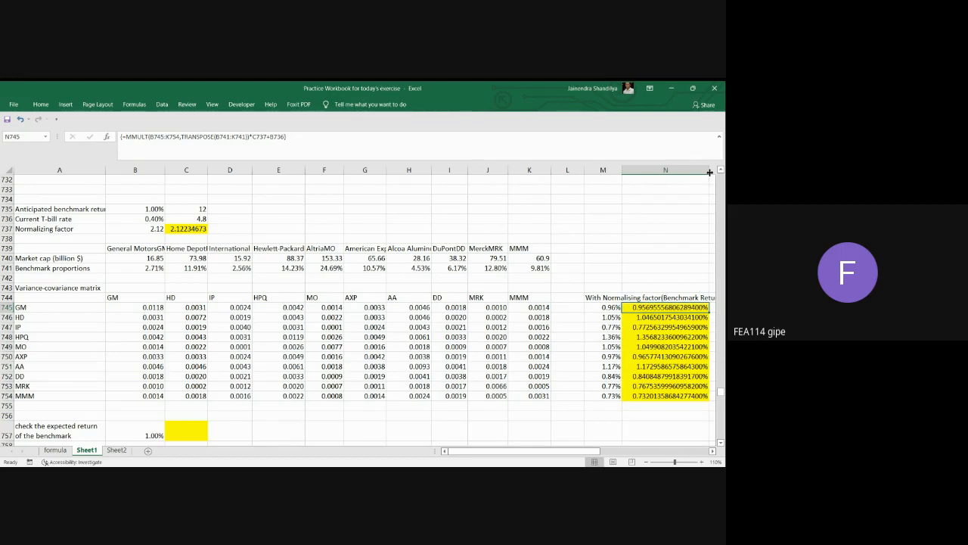
pyautogui.rightClick(675, 307)
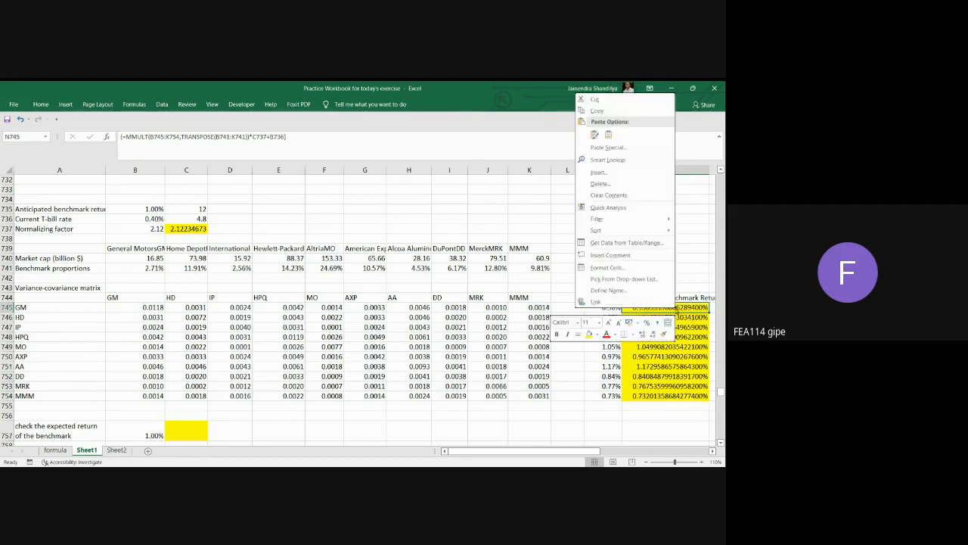
pyautogui.click(621, 267)
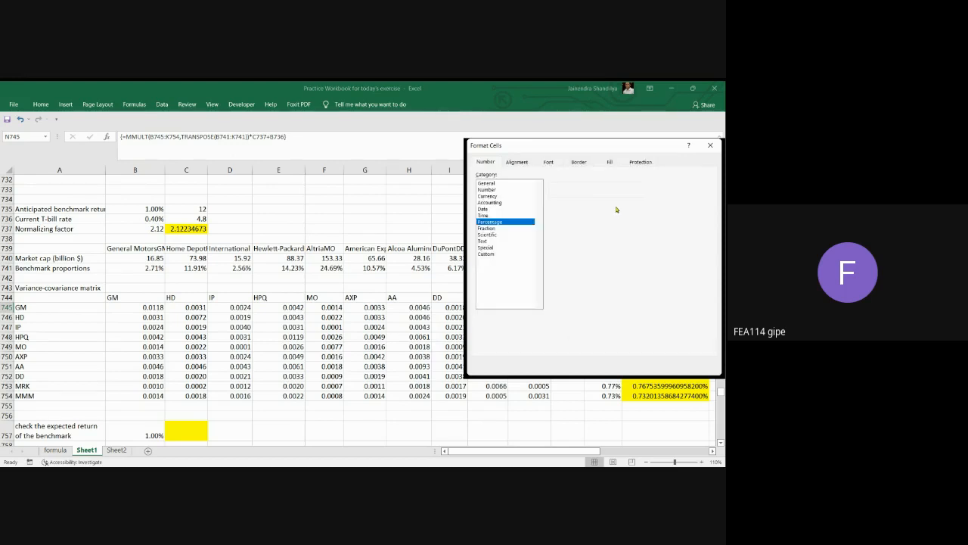
pyautogui.click(655, 361)
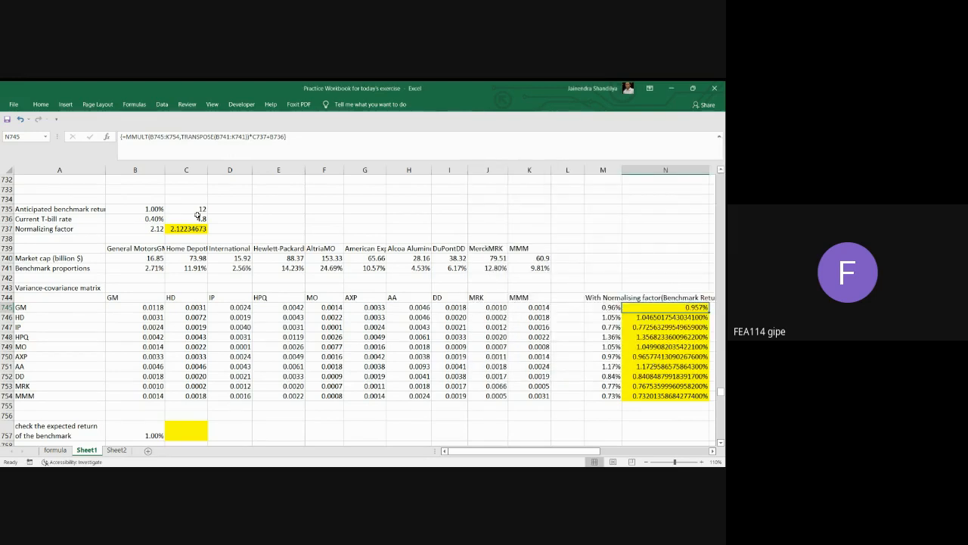
# Copy the formatting of N745 to N746:N754 with Format Painter.
pyautogui.click(41, 105)
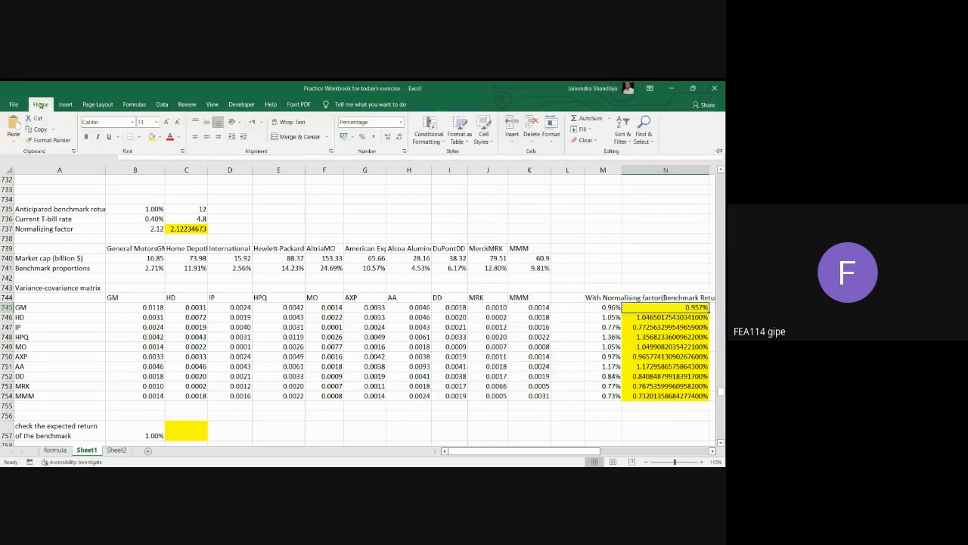
pyautogui.click(47, 141)
pyautogui.moveTo(652, 316); pyautogui.dragTo(666, 395)
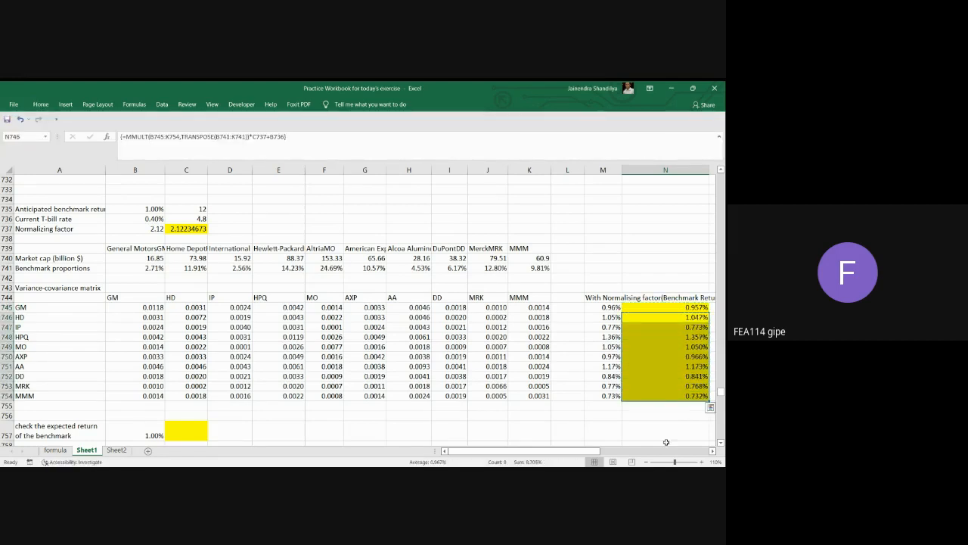
# Compare the expected benchmark returns in M745:M754 with those in N745:N754.
pyautogui.click(713, 451)
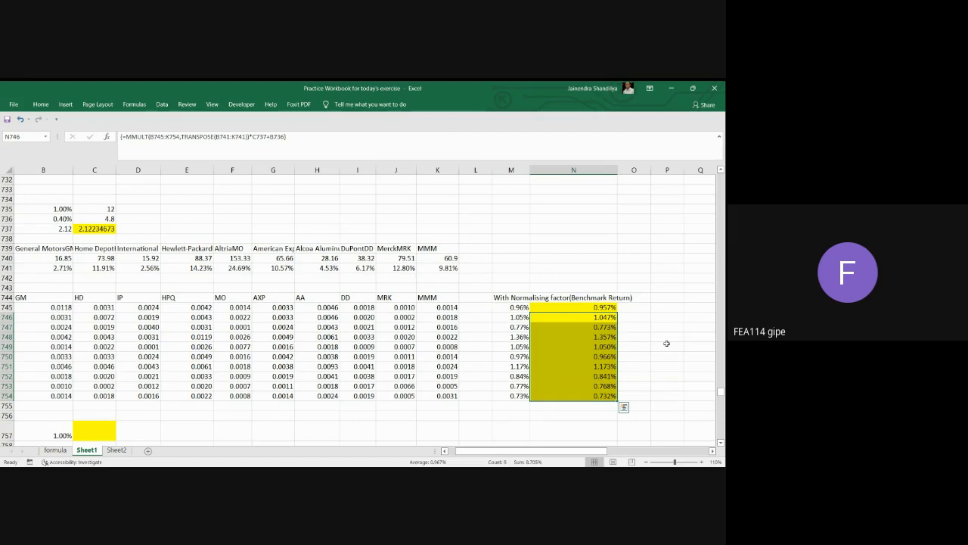
pyautogui.click(604, 307)
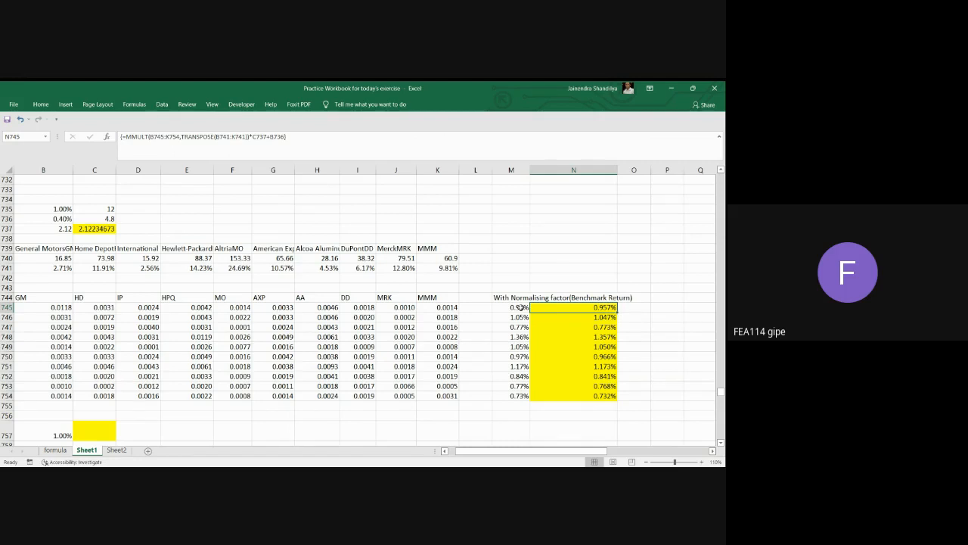
pyautogui.moveTo(521, 307); pyautogui.dragTo(522, 392)
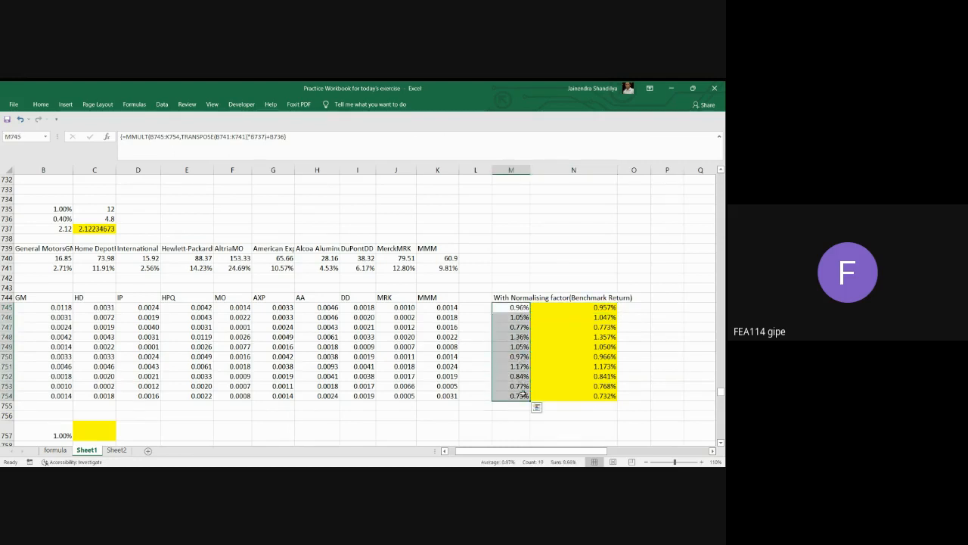
pyautogui.moveTo(613, 308); pyautogui.dragTo(597, 396)
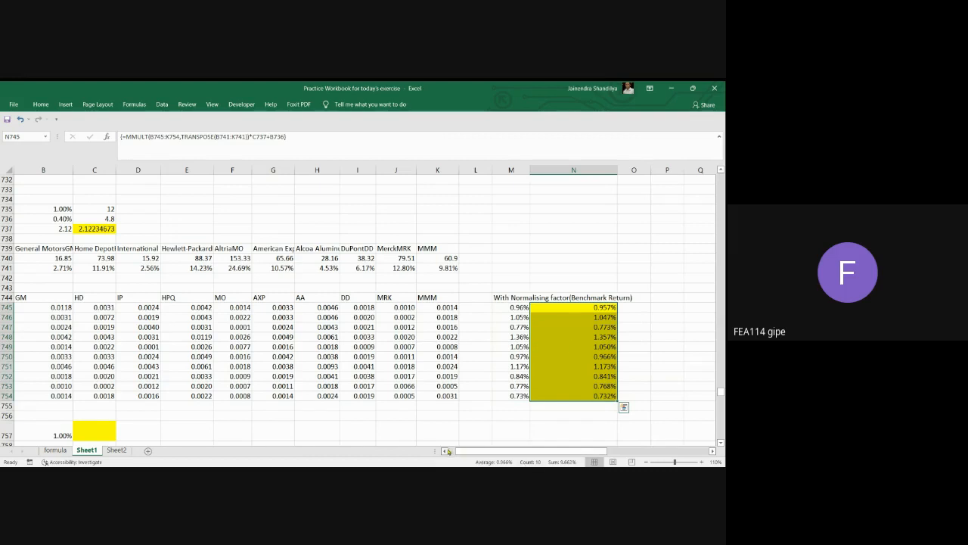
pyautogui.click(446, 451)
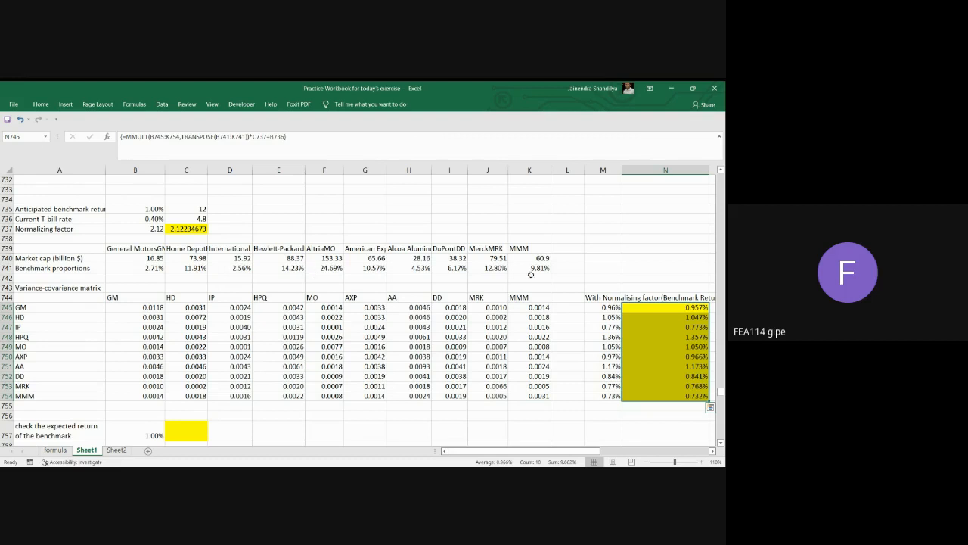
pyautogui.click(712, 450)
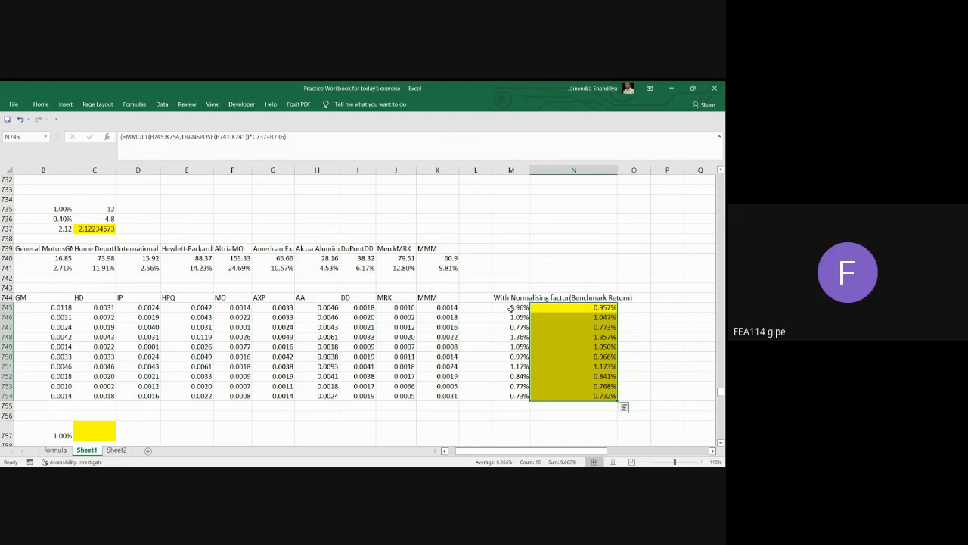
pyautogui.click(445, 450)
# Check the expected return of the benchmark by entering =MMULT(B741:K741,N745:N754) in C757.
pyautogui.scroll(-1, 443, 398)
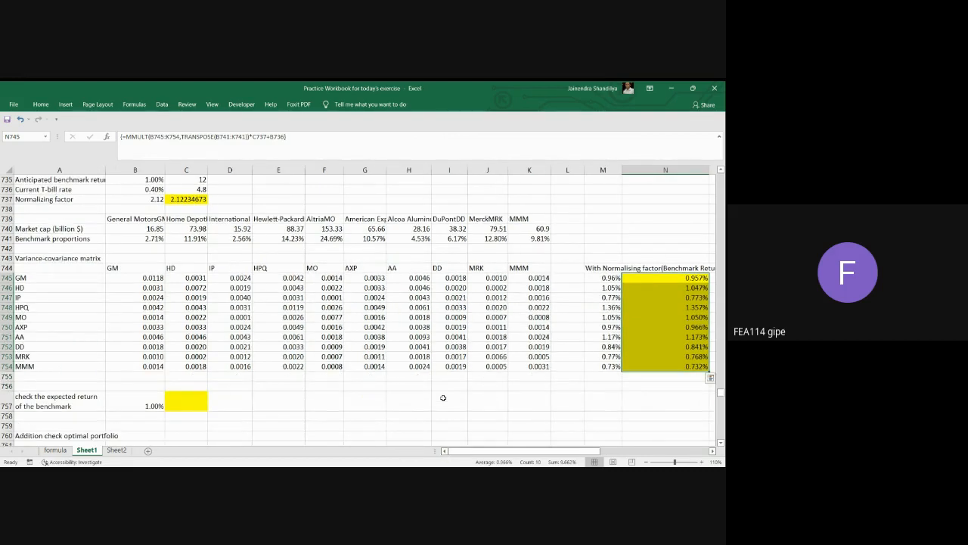
pyautogui.scroll(-2, 443, 398)
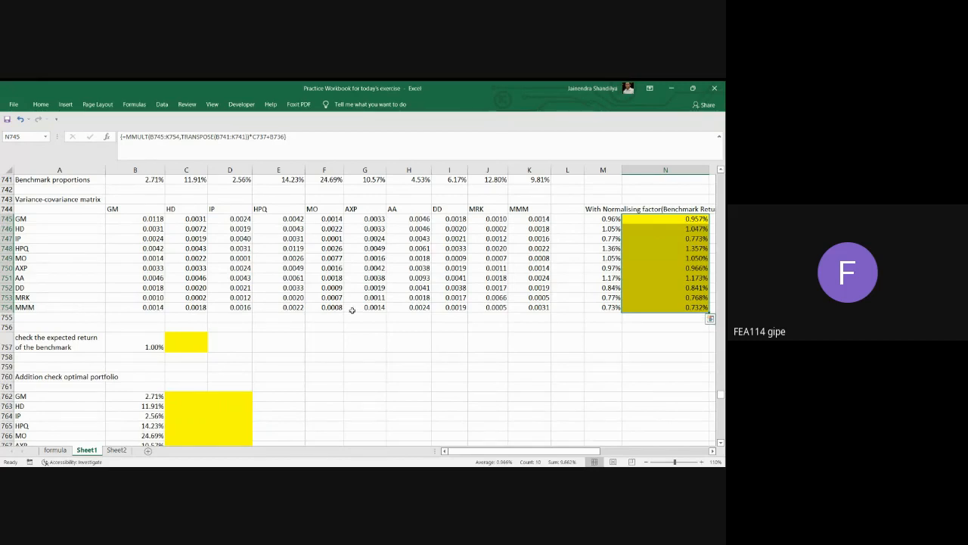
pyautogui.click(194, 339)
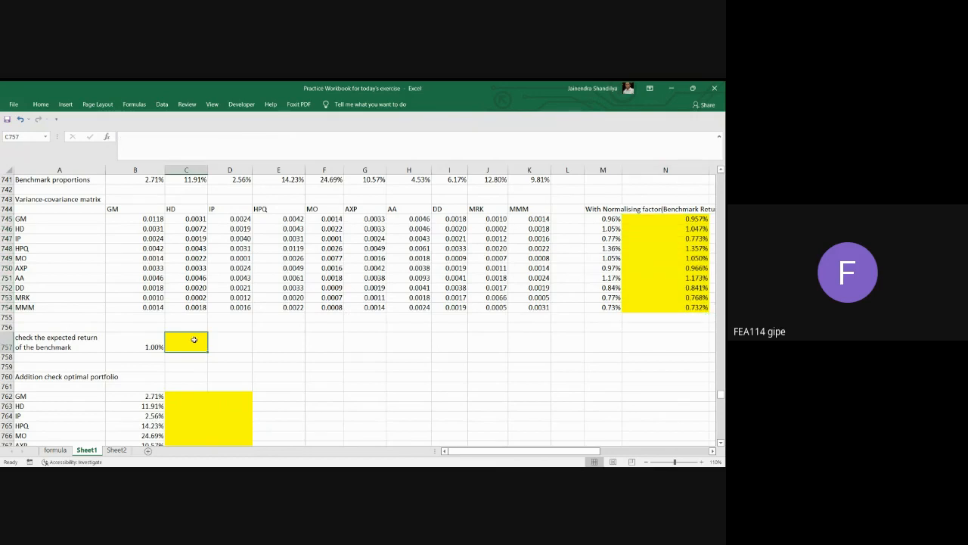
pyautogui.write('=mm')
pyautogui.press('Tab')
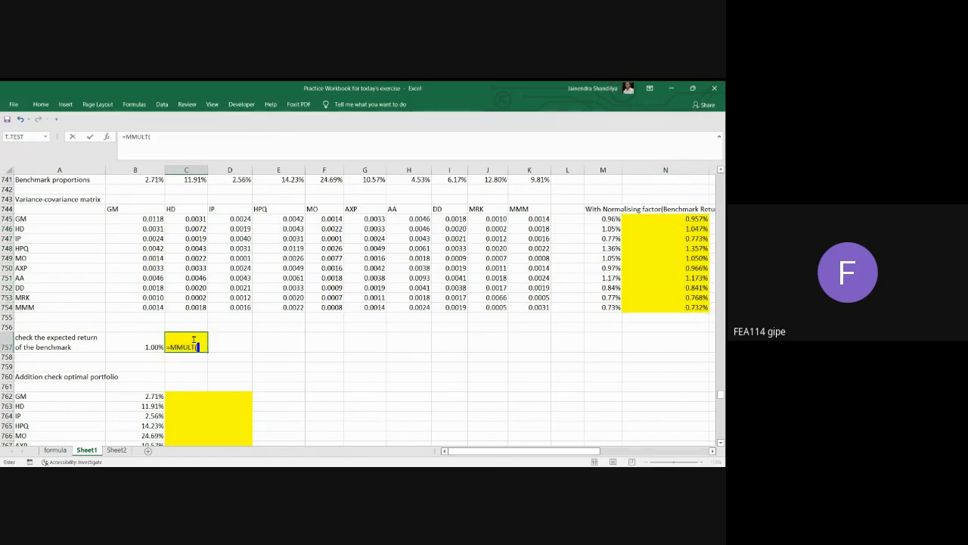
pyautogui.click(155, 178)
pyautogui.moveTo(155, 178); pyautogui.dragTo(527, 230)
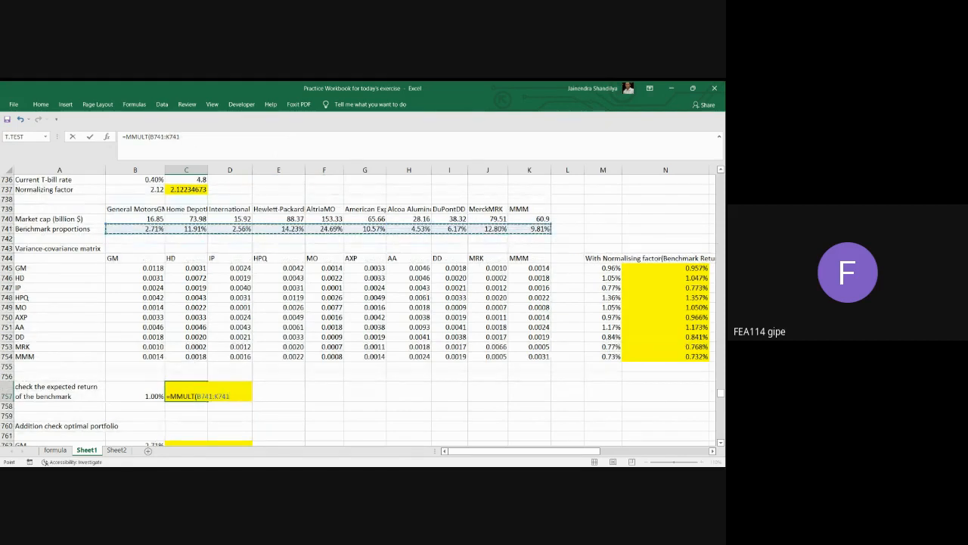
pyautogui.write(',')
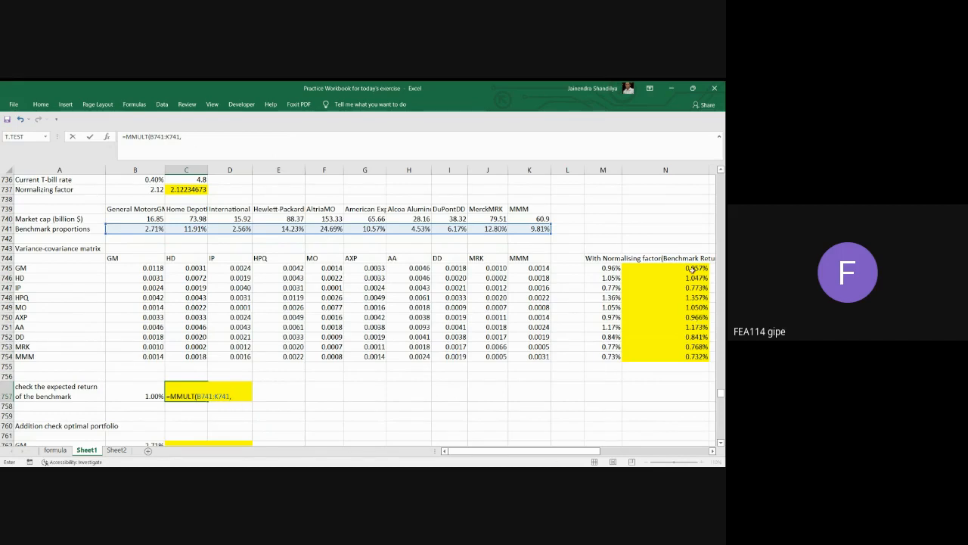
pyautogui.moveTo(692, 270); pyautogui.dragTo(698, 355)
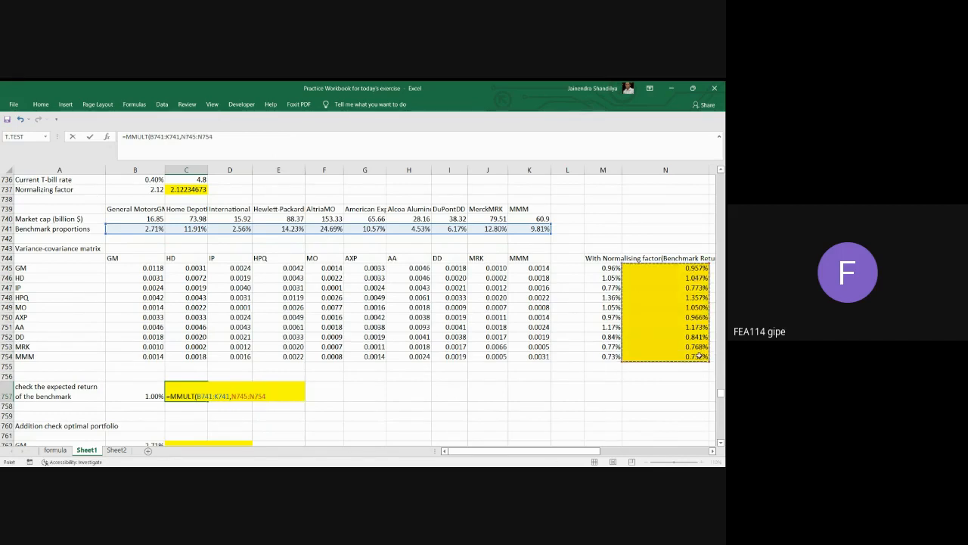
pyautogui.write(')')
pyautogui.press('Return')
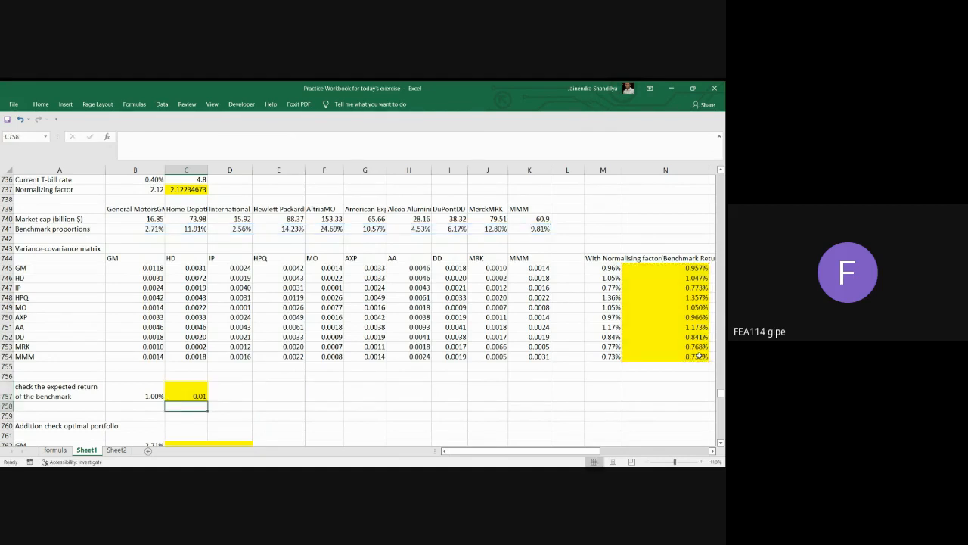
# Examine the optimal portfolio check section and the benchmark proportions and returns that feed the formula in C757.
pyautogui.click(197, 397)
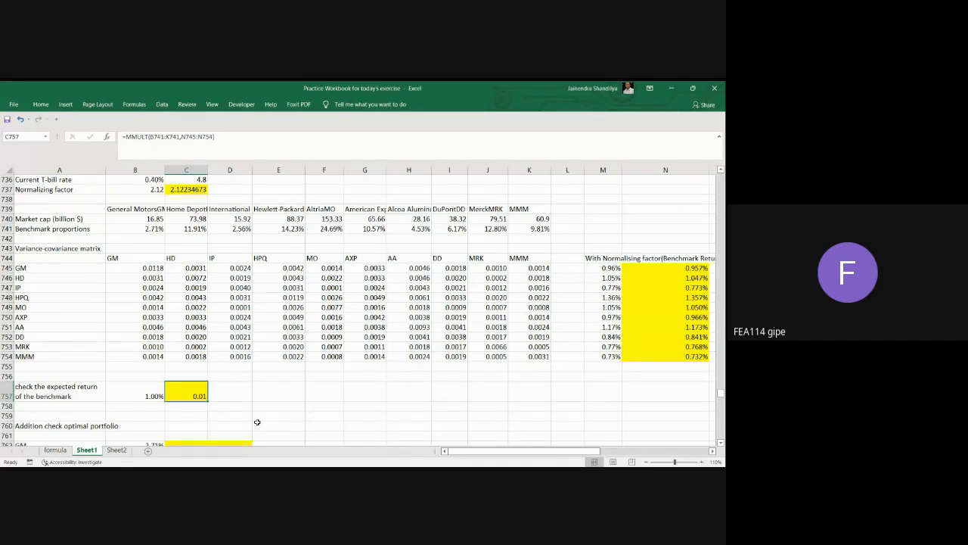
pyautogui.scroll(-2, 214, 382)
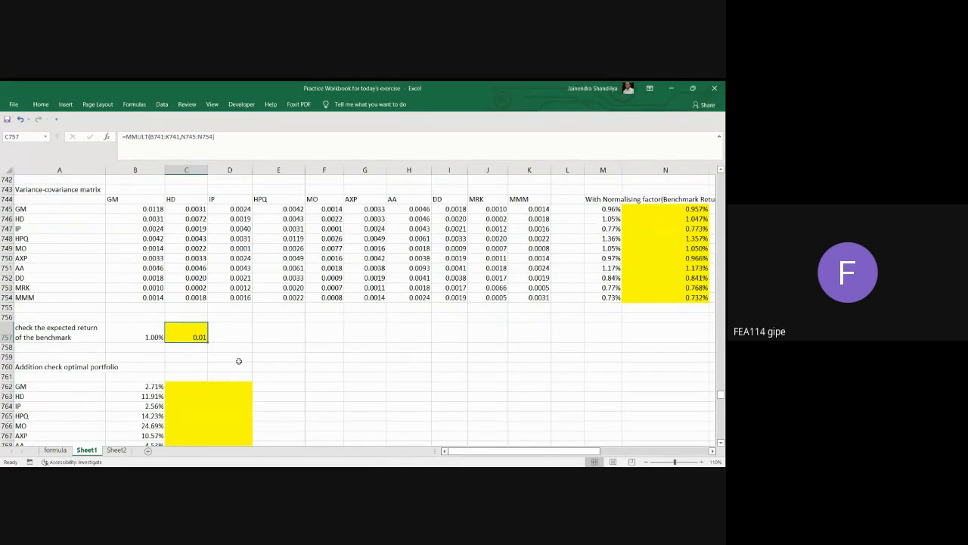
pyautogui.scroll(-1, 244, 309)
pyautogui.scroll(1, 244, 308)
pyautogui.scroll(-2, 247, 305)
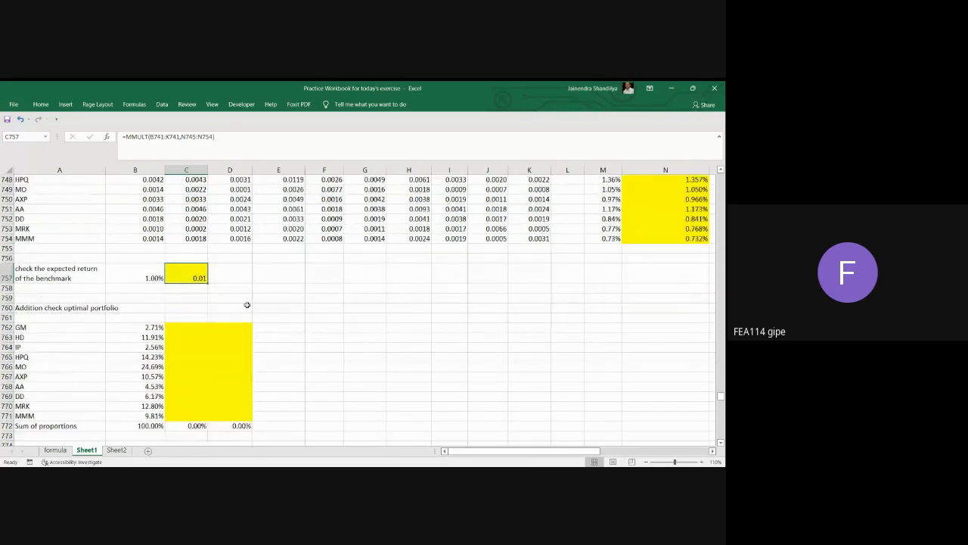
pyautogui.scroll(-2, 272, 286)
pyautogui.scroll(2, 276, 284)
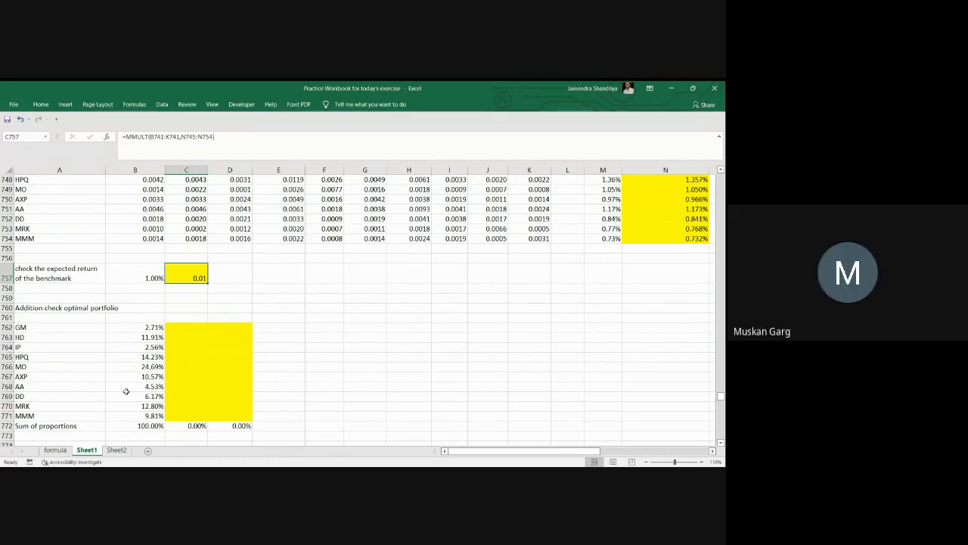
pyautogui.scroll(2, 282, 367)
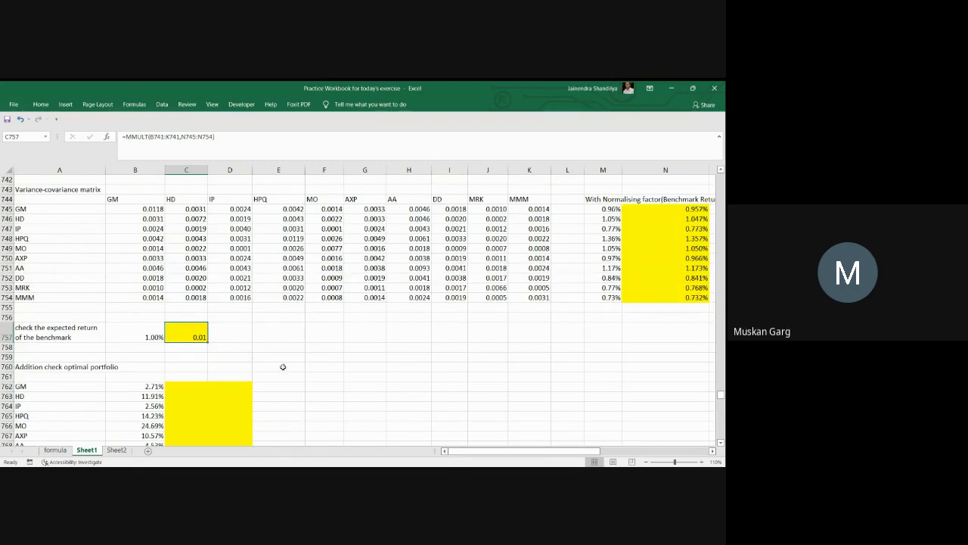
pyautogui.scroll(1, 282, 366)
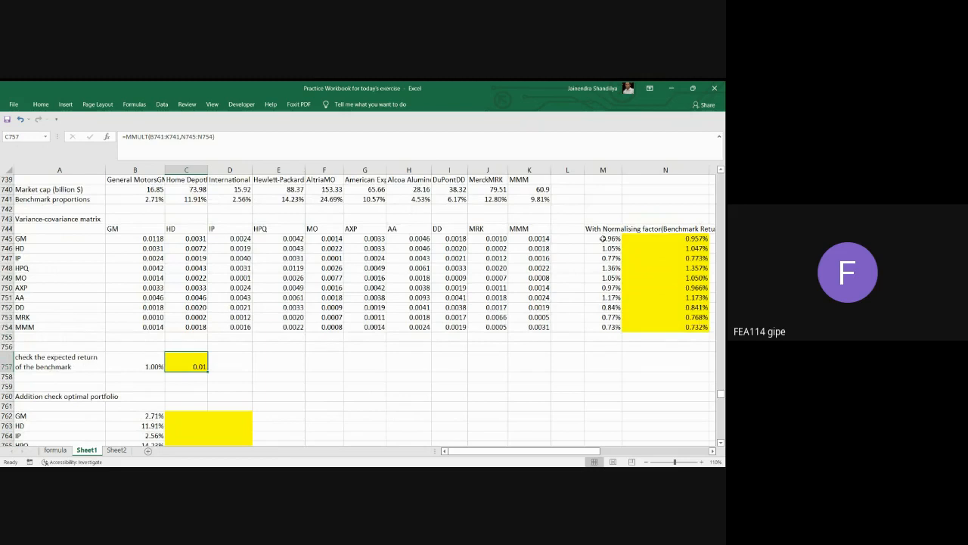
pyautogui.click(695, 239)
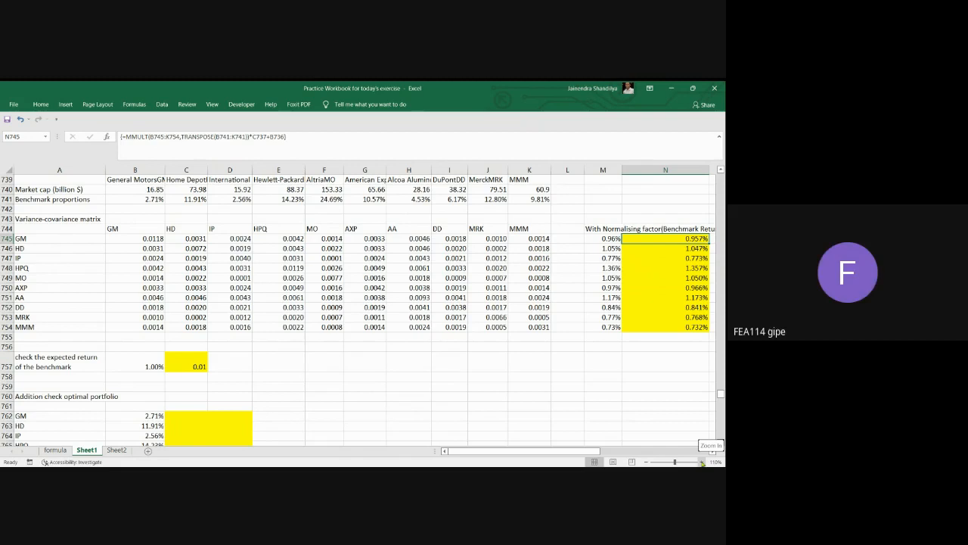
pyautogui.click(203, 367)
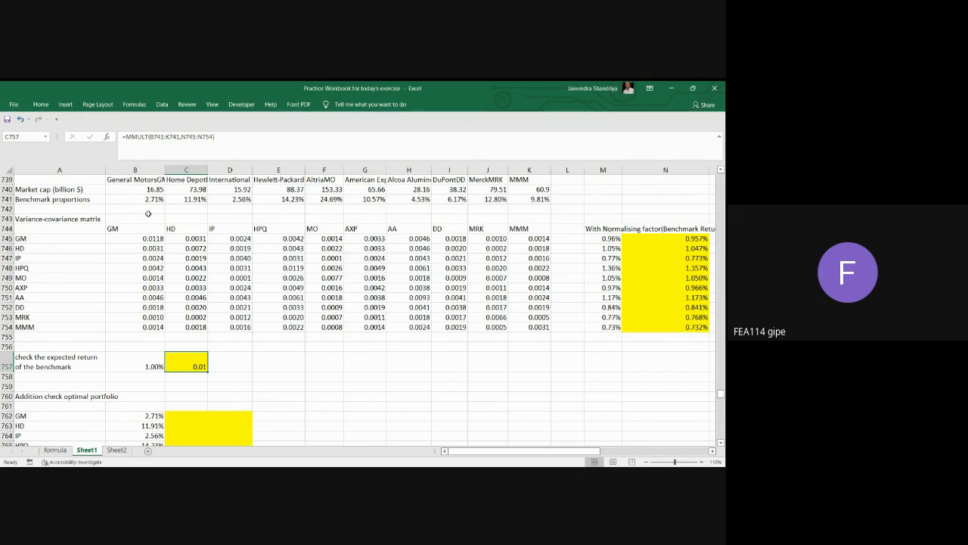
pyautogui.click(128, 199)
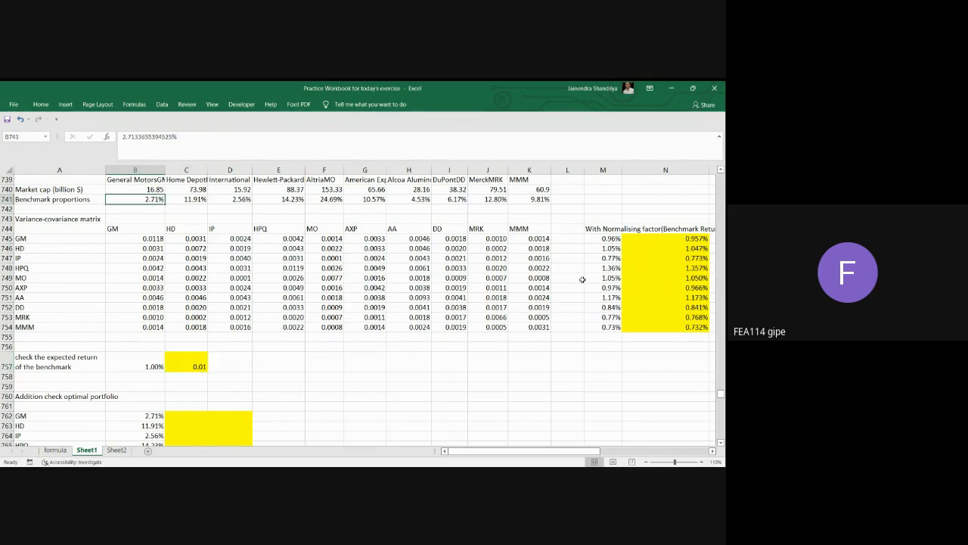
pyautogui.click(696, 238)
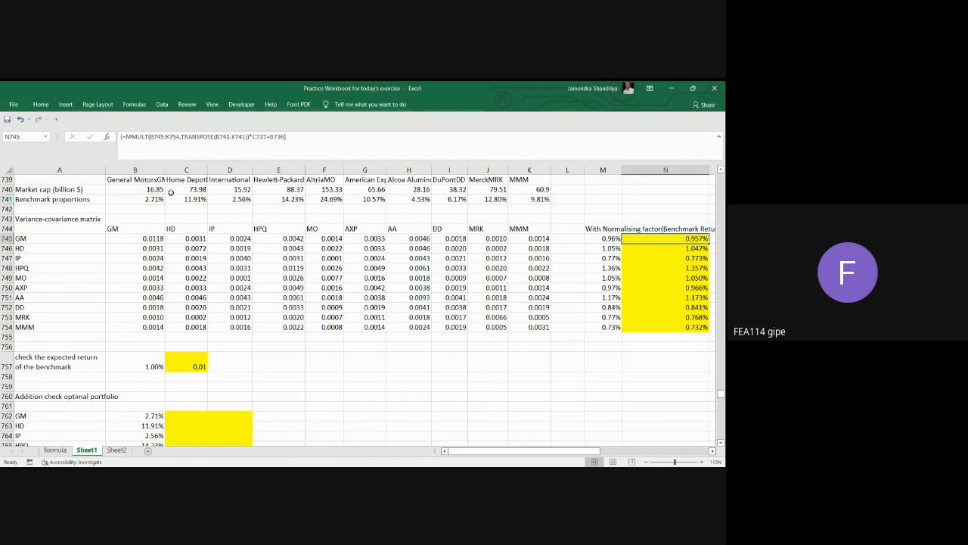
# Format the benchmark return check in C757 as a percentage with two decimal places.
pyautogui.click(193, 363)
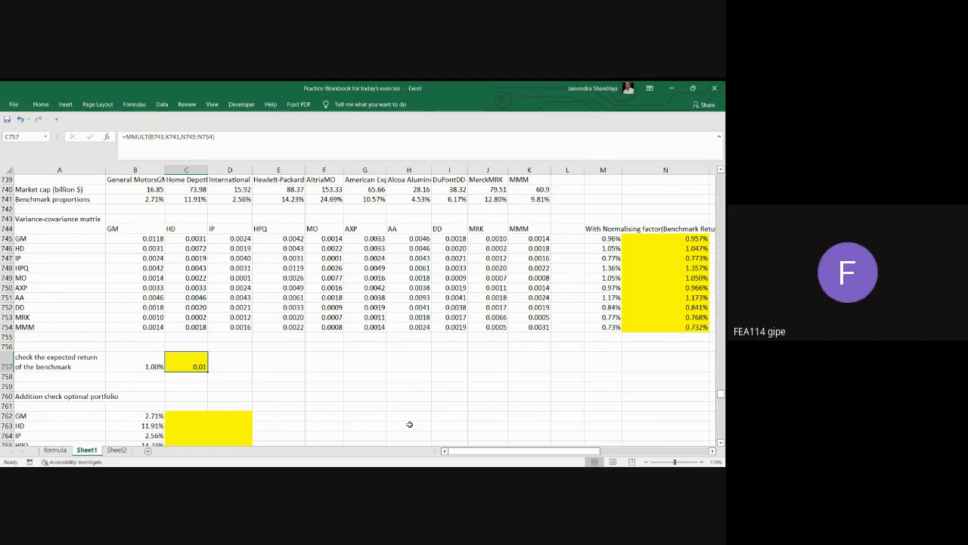
pyautogui.rightClick(197, 367)
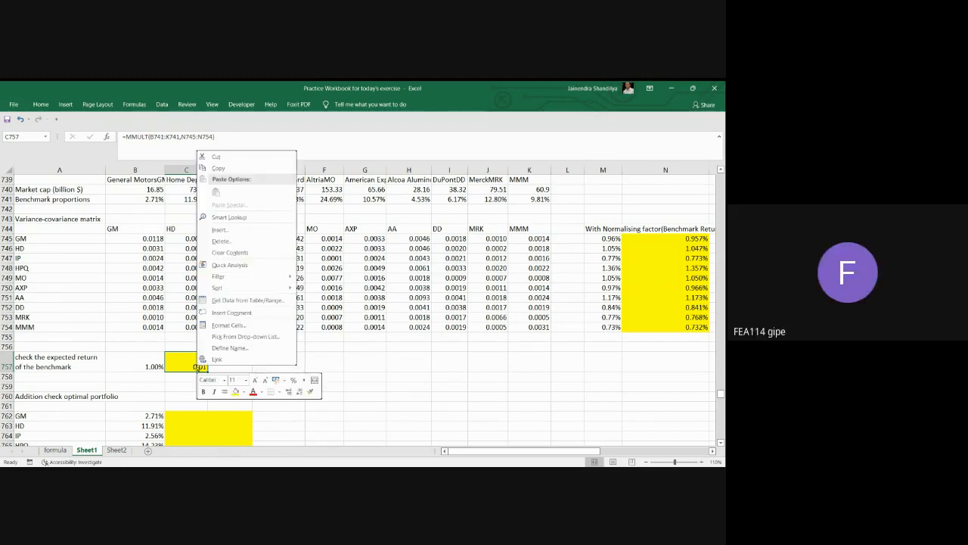
pyautogui.click(220, 326)
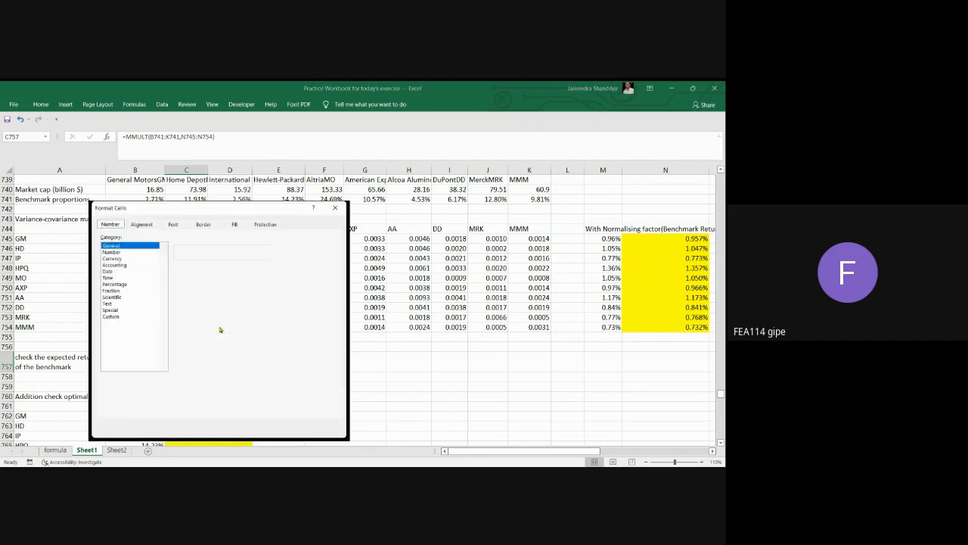
pyautogui.click(115, 284)
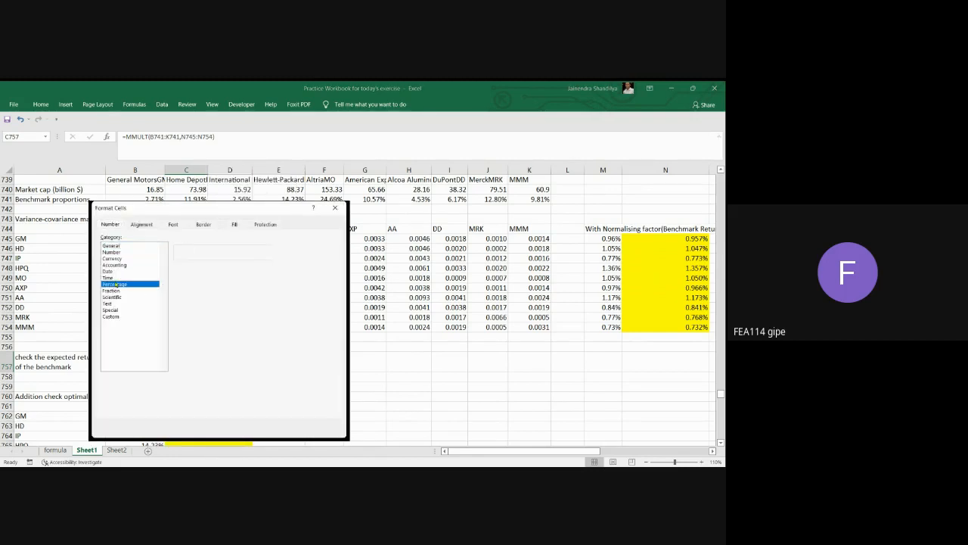
pyautogui.click(286, 428)
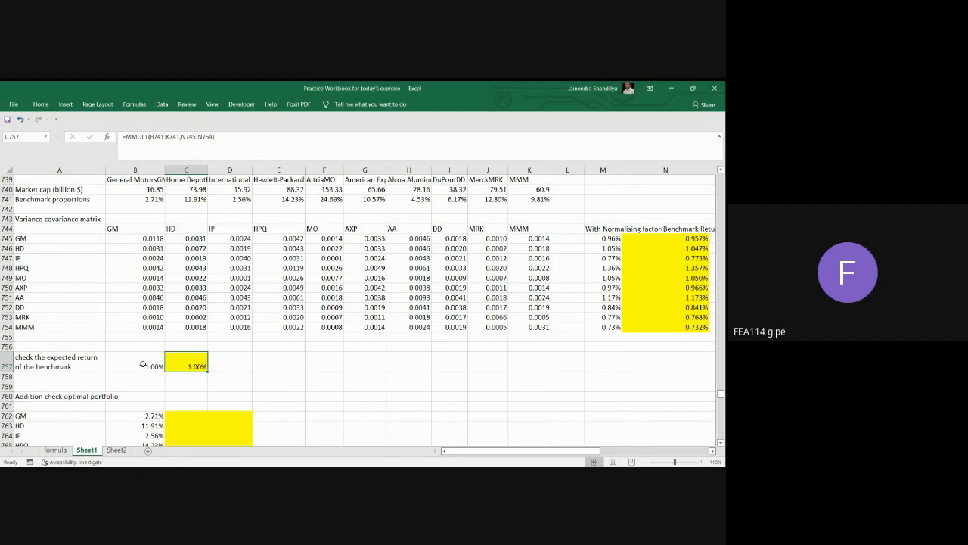
# Compare the benchmark proportions in B741:K741 with the stock proportions listed in the optimal portfolio check section.
pyautogui.click(332, 395)
pyautogui.scroll(-2, 333, 394)
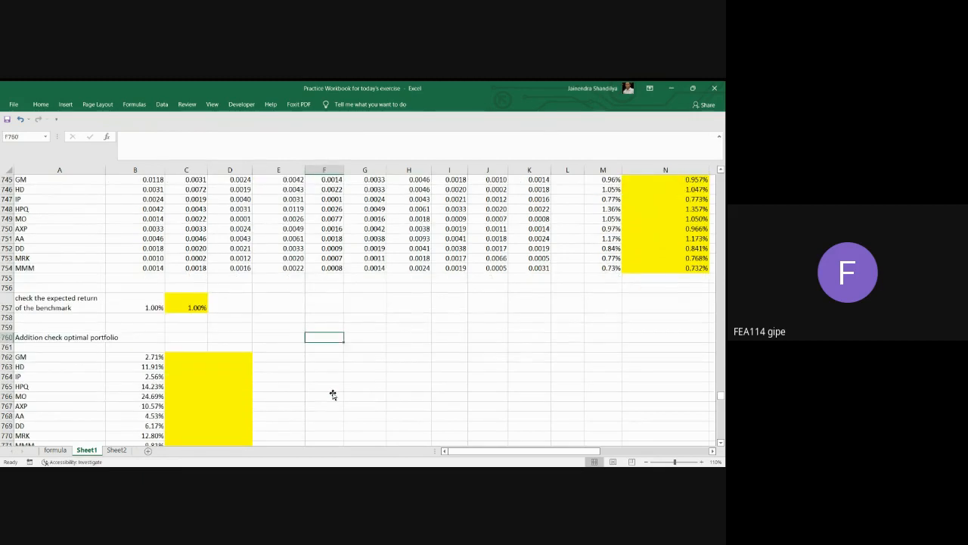
pyautogui.scroll(-1, 333, 394)
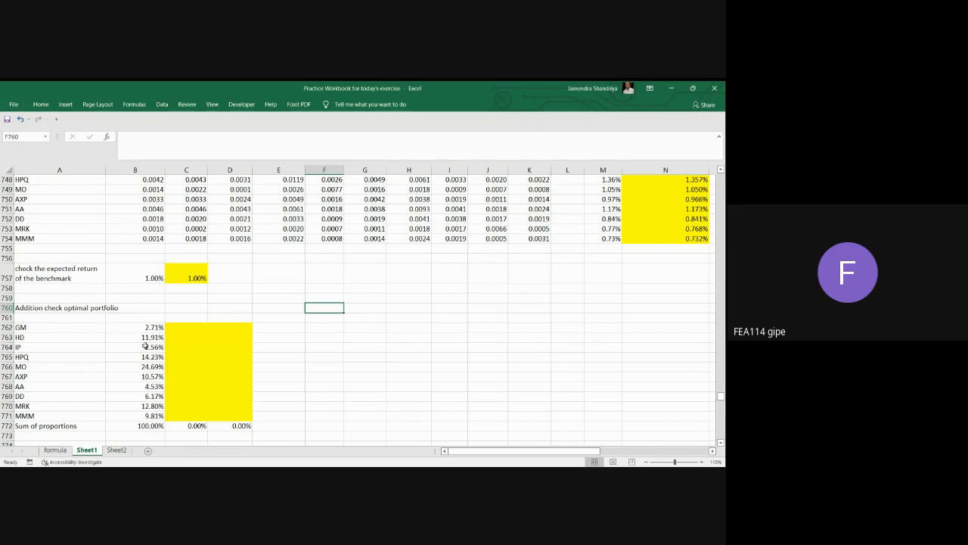
pyautogui.scroll(3, 247, 289)
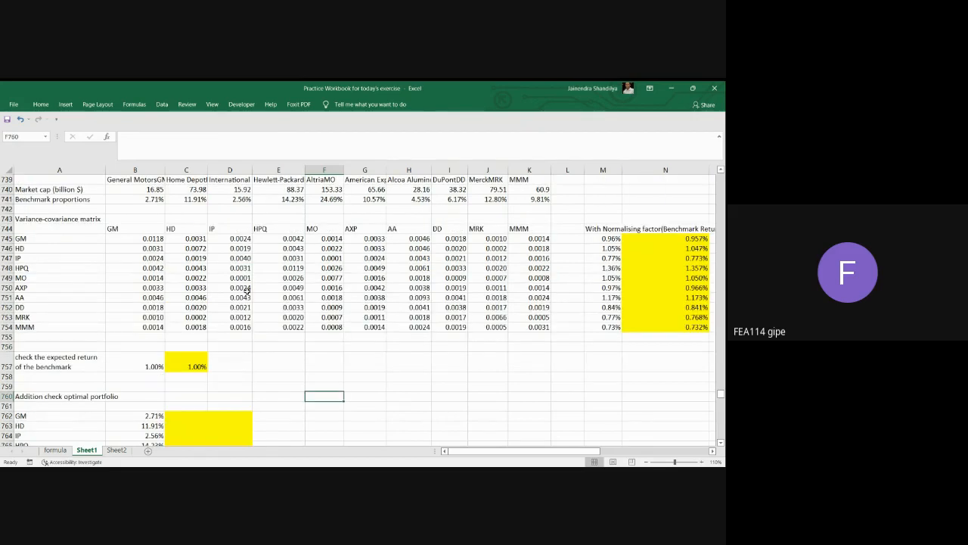
pyautogui.moveTo(142, 198); pyautogui.dragTo(531, 201)
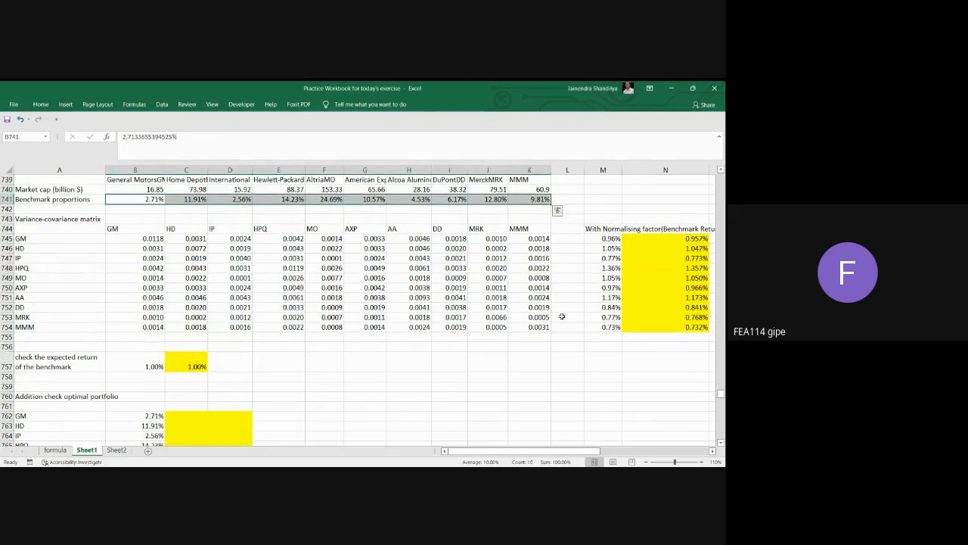
pyautogui.scroll(-3, 461, 418)
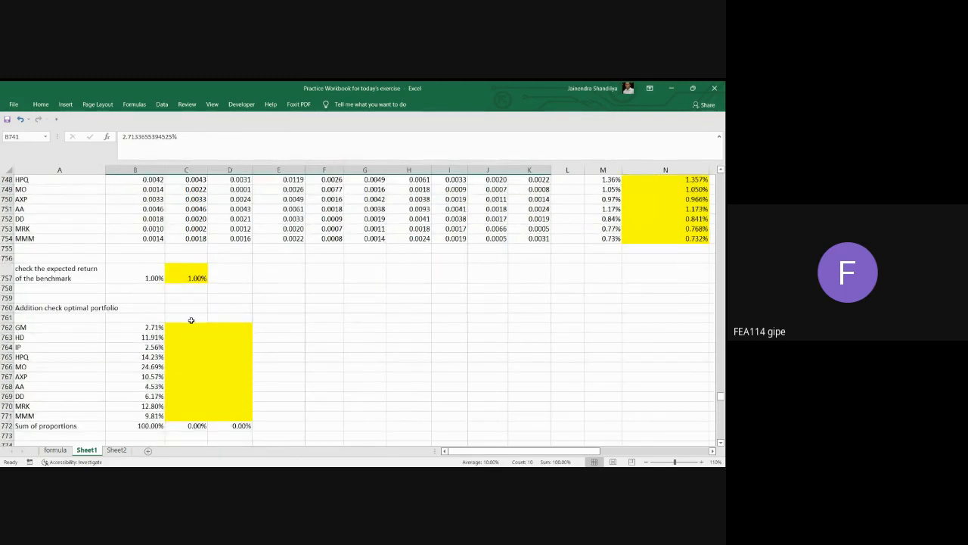
# Begin an array formula over C762:C771 with =MMULT(MINVERSE(B745:K754), inverting the variance-covariance matrix as the first array.
pyautogui.moveTo(183, 330); pyautogui.dragTo(191, 416)
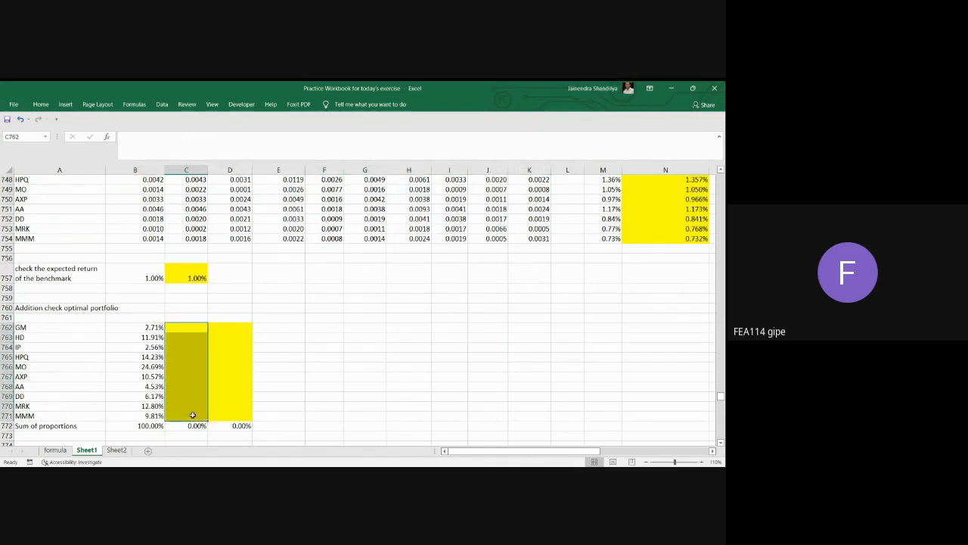
pyautogui.click(138, 143)
pyautogui.write('=mm')
pyautogui.press('Tab')
pyautogui.write('min')
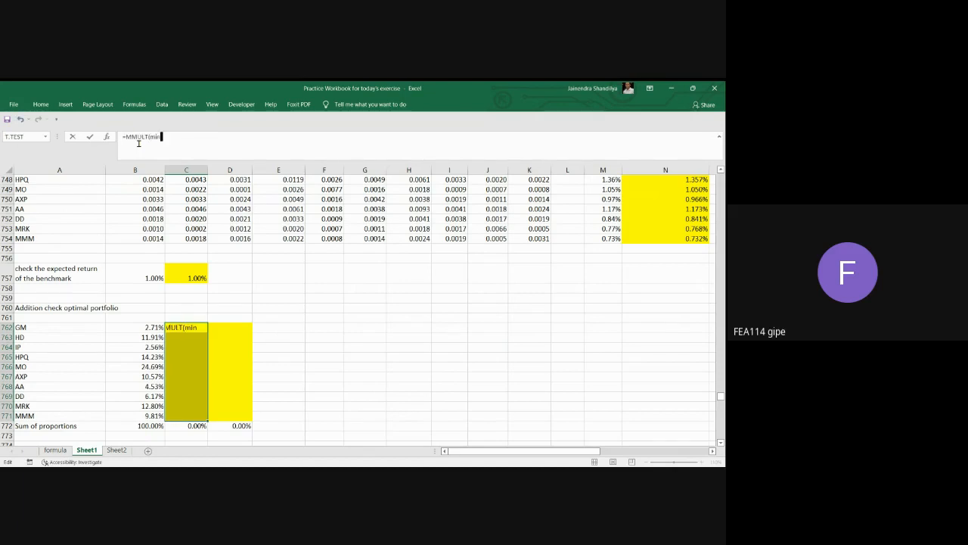
pyautogui.write('v')
pyautogui.press('Tab')
pyautogui.scroll(1, 306, 283)
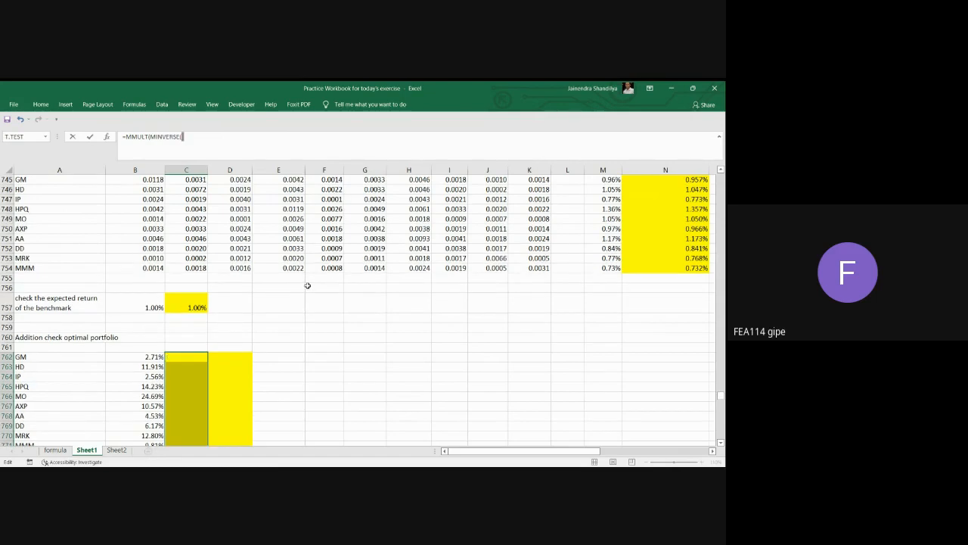
pyautogui.scroll(1, 307, 285)
pyautogui.moveTo(160, 211); pyautogui.dragTo(541, 299)
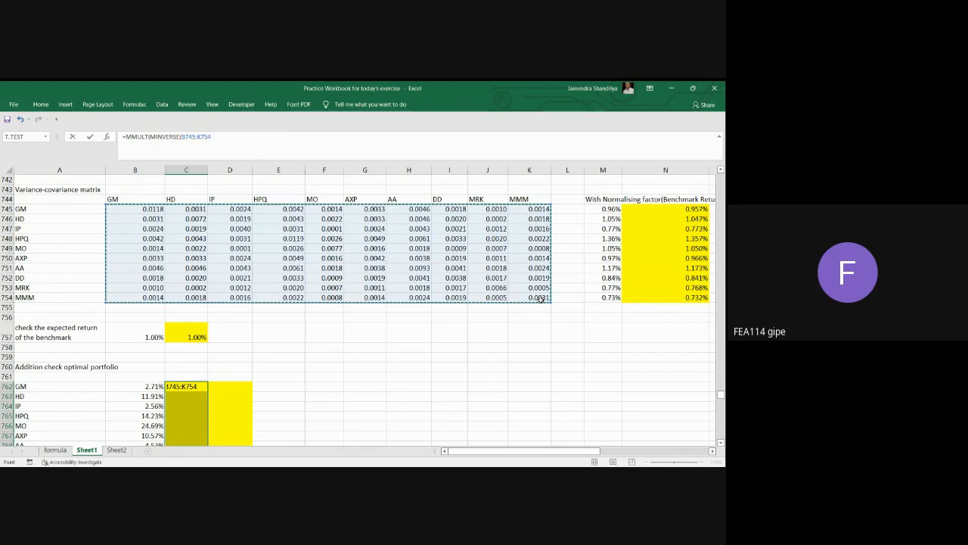
pyautogui.write(')')
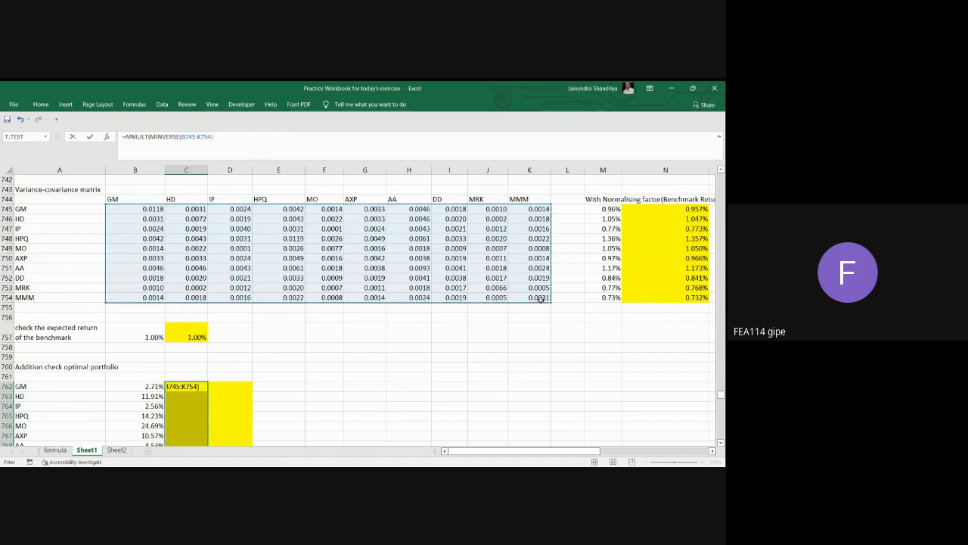
pyautogui.write(',')
# Complete the C762:C771 array formula with N745:N754-B736 as the second array, enter it as an array formula, and check its cells.
pyautogui.click(696, 210)
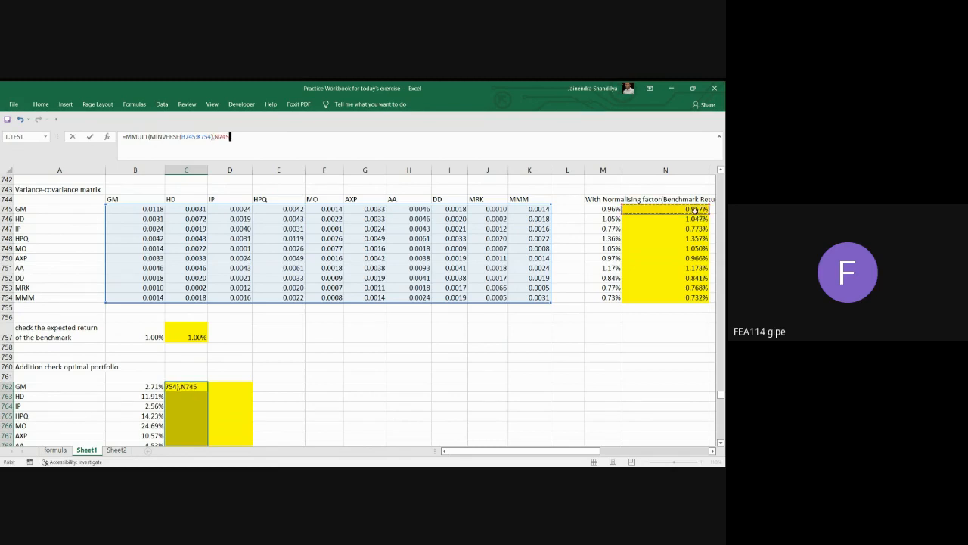
pyautogui.moveTo(695, 211); pyautogui.dragTo(700, 297)
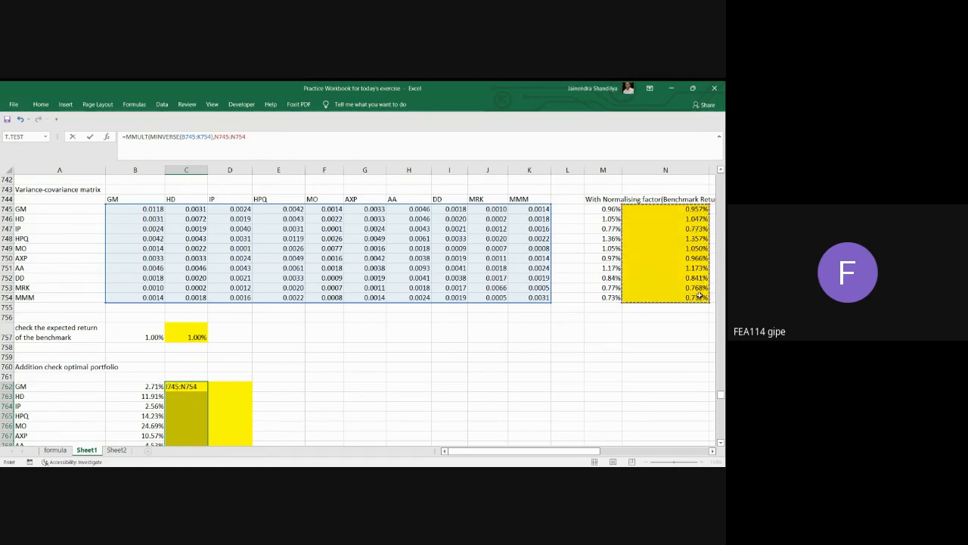
pyautogui.write('-')
pyautogui.scroll(3, 405, 342)
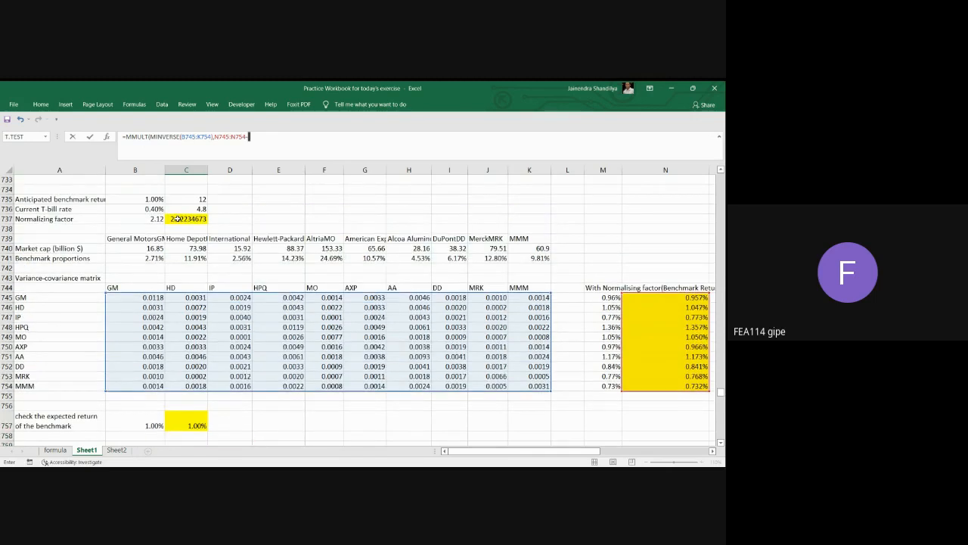
pyautogui.click(150, 208)
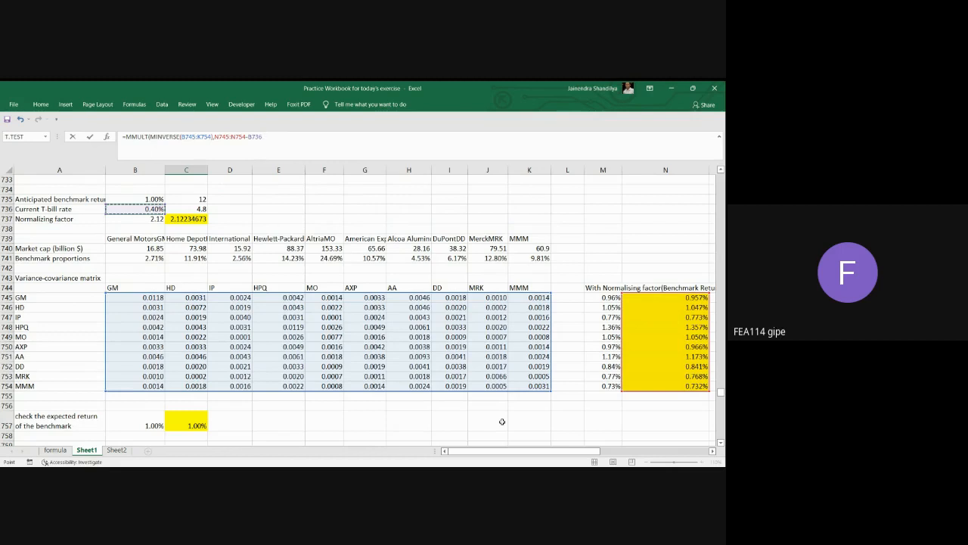
pyautogui.write(')')
pyautogui.scroll(-3, 422, 365)
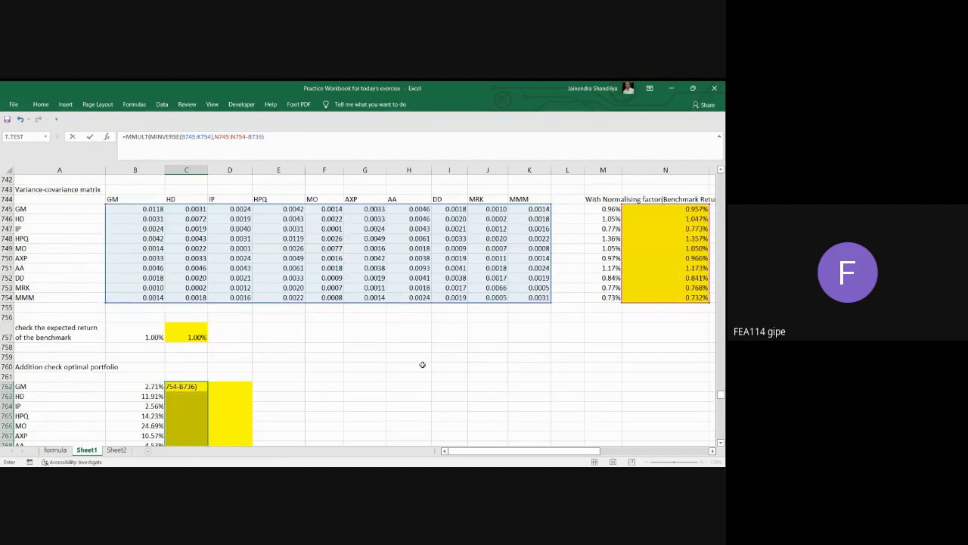
pyautogui.scroll(-3, 422, 365)
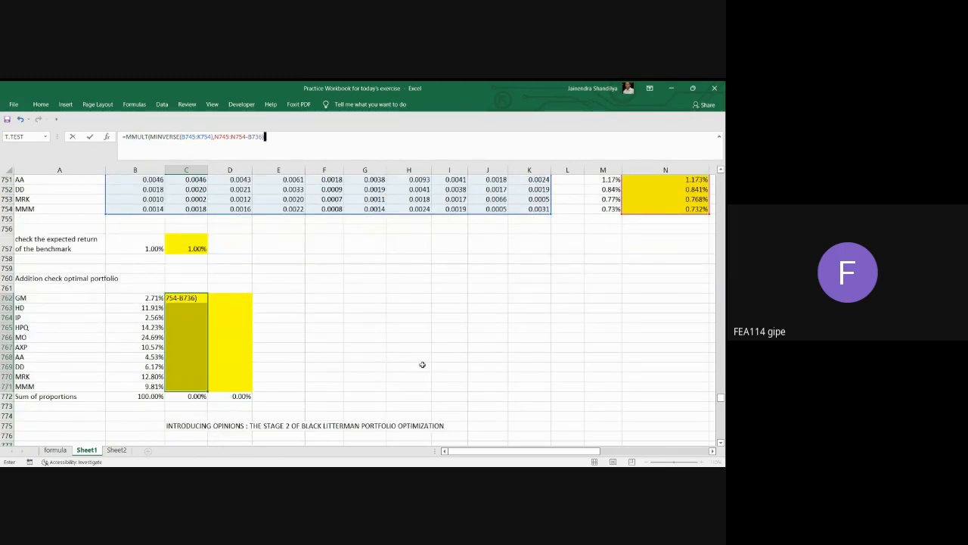
pyautogui.hotkey('ctrl', 'shift', 'Return')
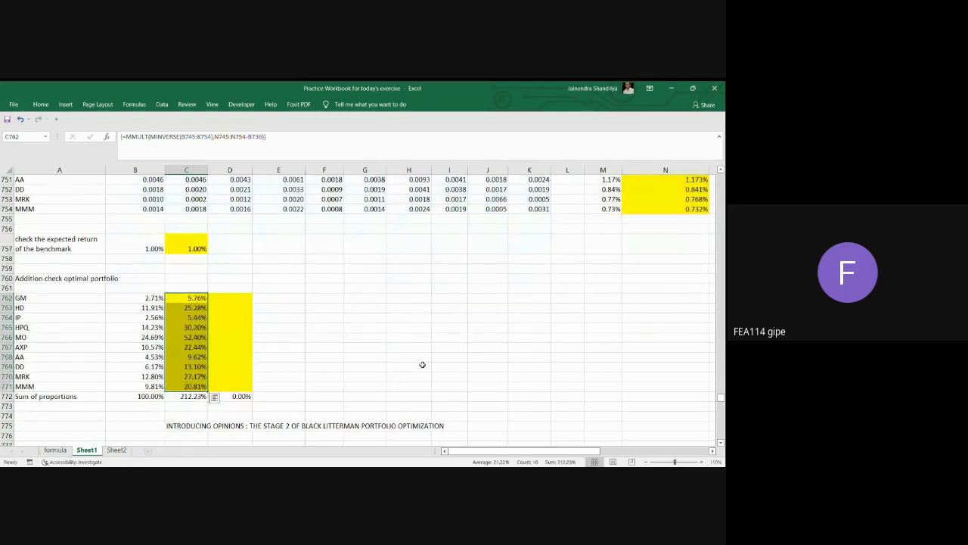
pyautogui.click(195, 317)
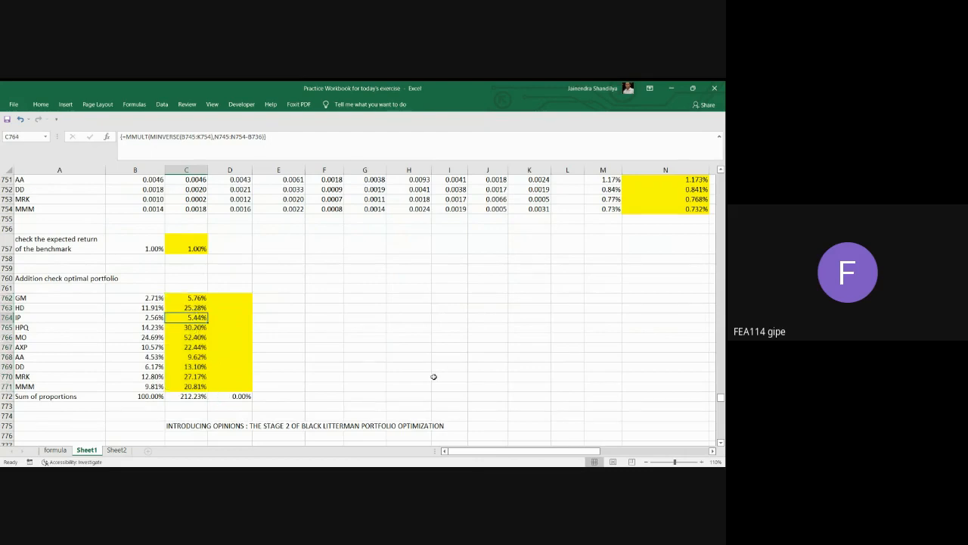
pyautogui.press('Down')
pyautogui.press('Down')
pyautogui.press('Down')
pyautogui.press('Down')
pyautogui.press('Down')
pyautogui.press('Down')
pyautogui.press('Down')
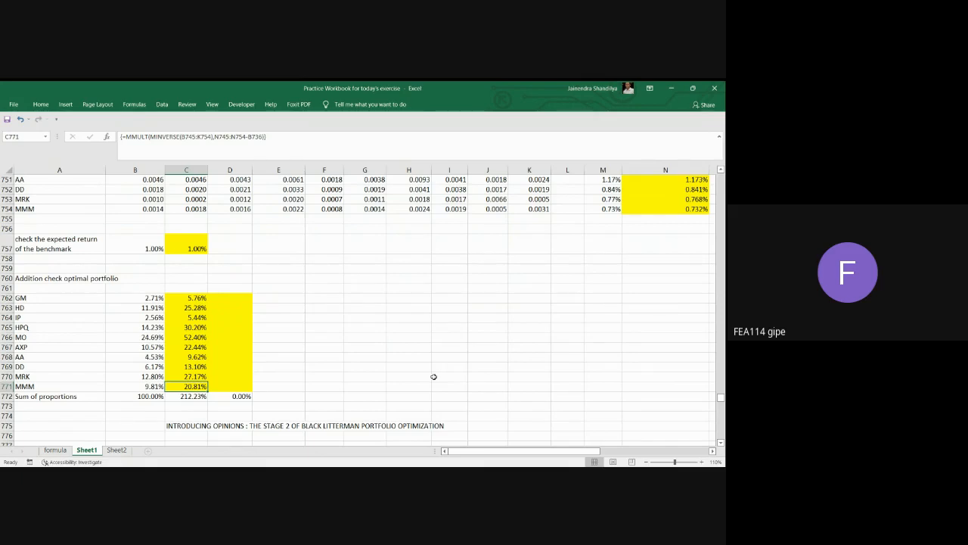
# Normalize the optimal proportions by entering =C762/$C$772 in D762 and filling it down to D771.
pyautogui.click(232, 299)
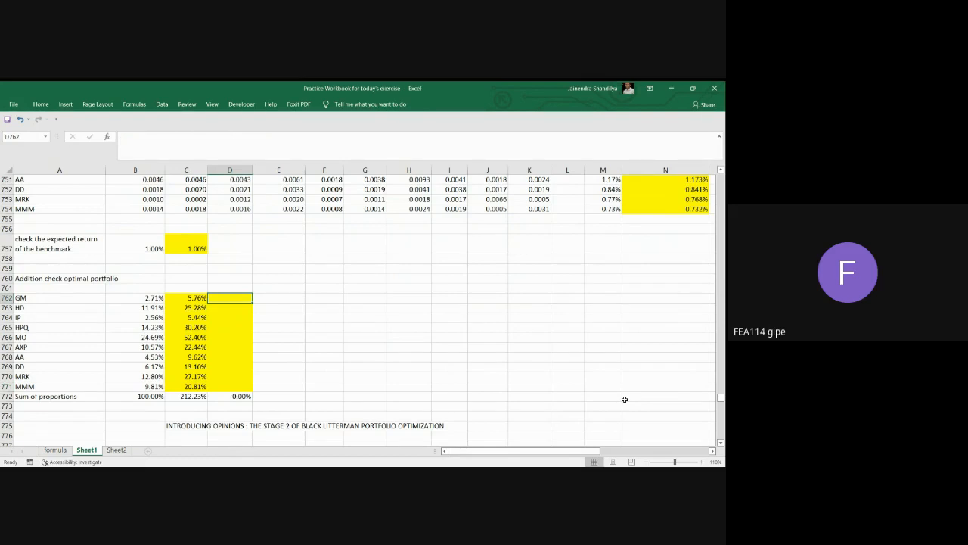
pyautogui.write('=')
pyautogui.click(198, 298)
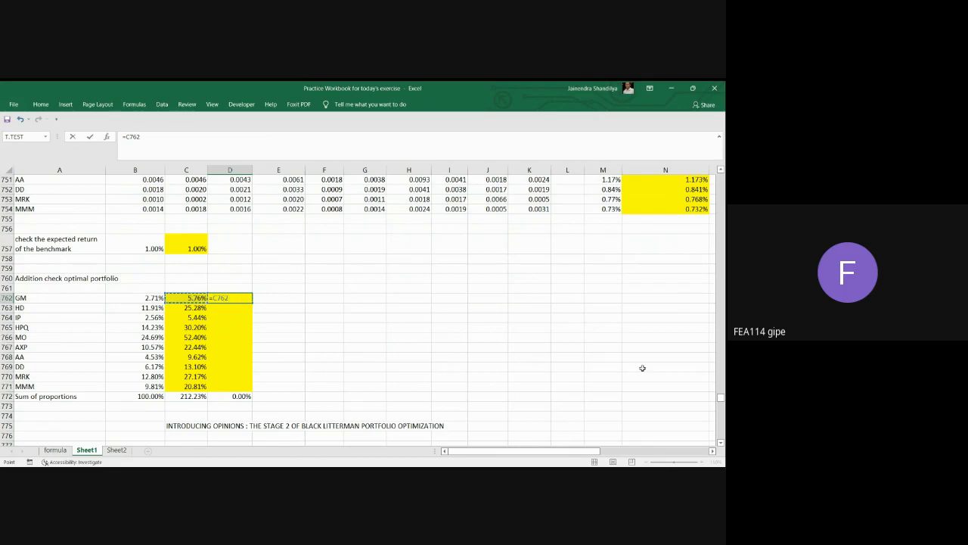
pyautogui.write('/')
pyautogui.click(197, 395)
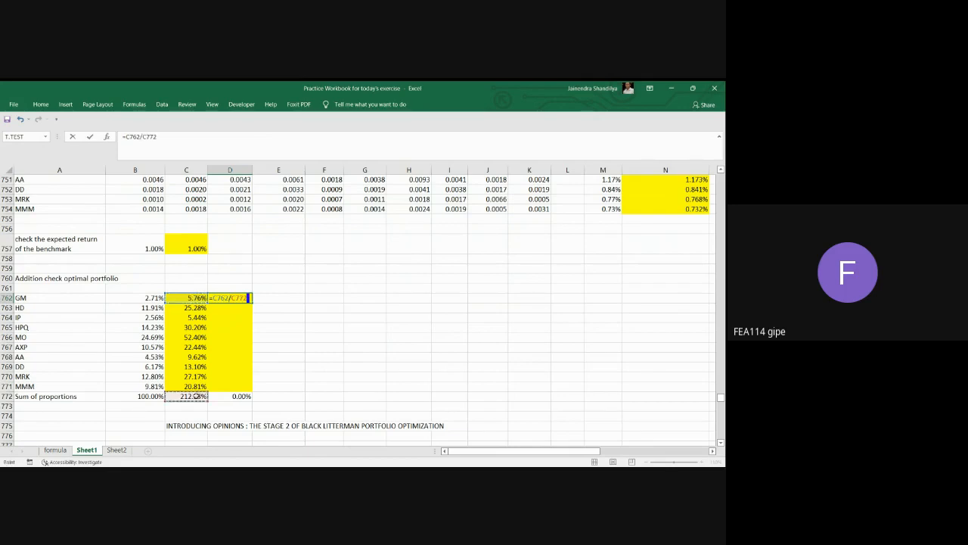
pyautogui.press('F4')
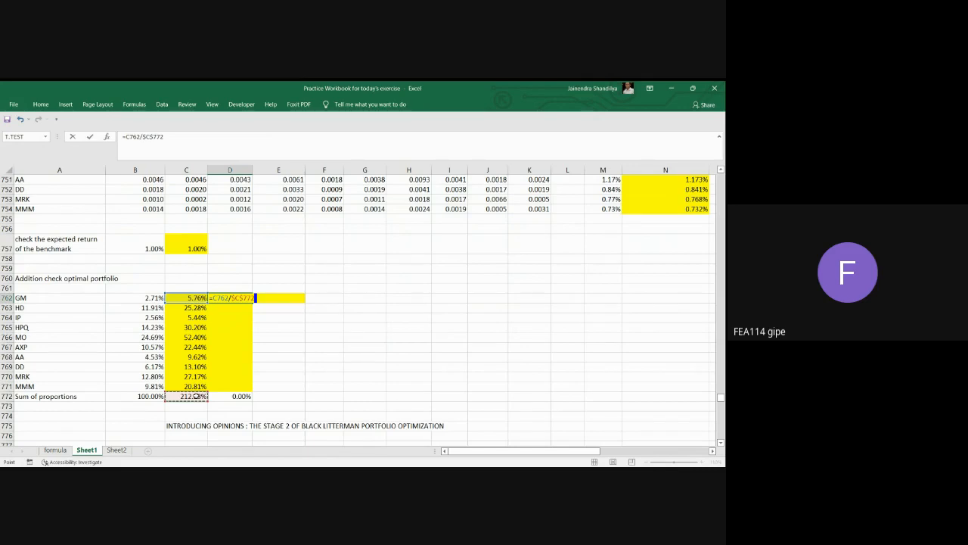
pyautogui.press('Return')
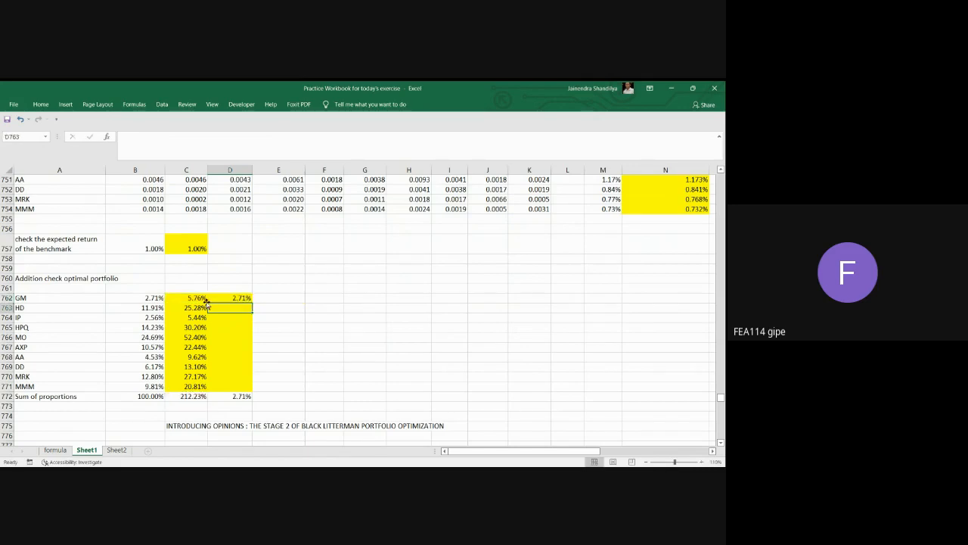
pyautogui.click(235, 299)
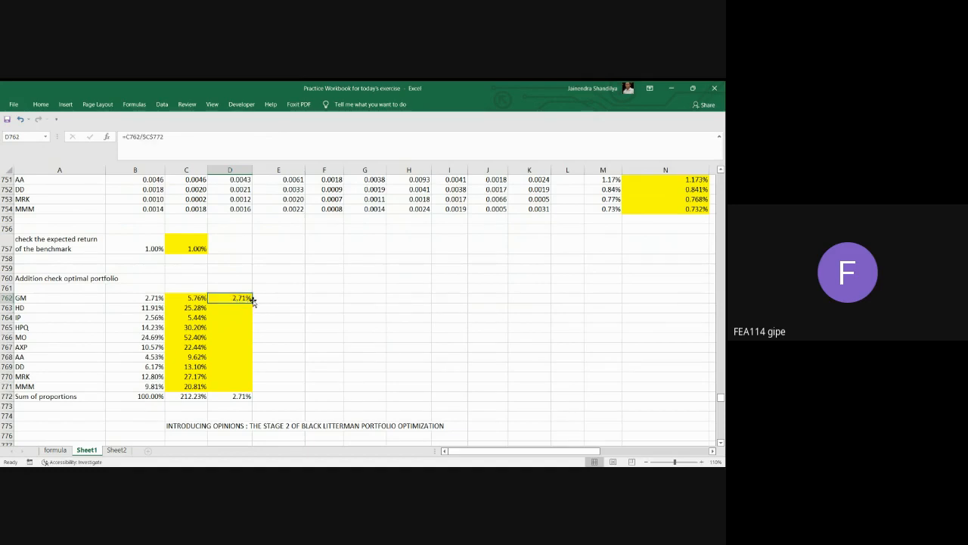
pyautogui.moveTo(250, 304); pyautogui.dragTo(247, 391)
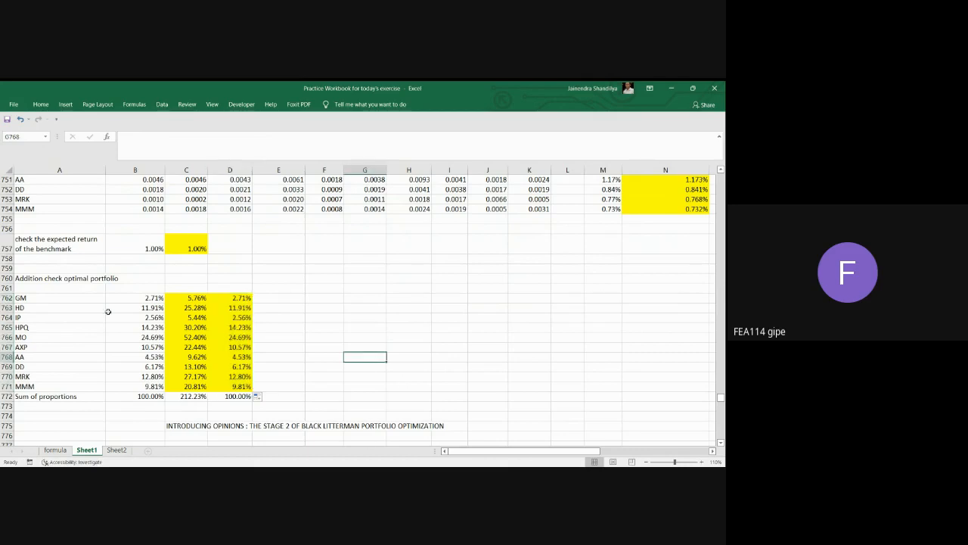
# Review the benchmark proportions, the array formula in C762:C771 and the normalized proportions in the optimal portfolio check.
pyautogui.moveTo(144, 297)
pyautogui.mouseDown()
pyautogui.moveTo(149, 379)
pyautogui.moveTo(137, 291)
pyautogui.mouseUp()
pyautogui.click(168, 279)
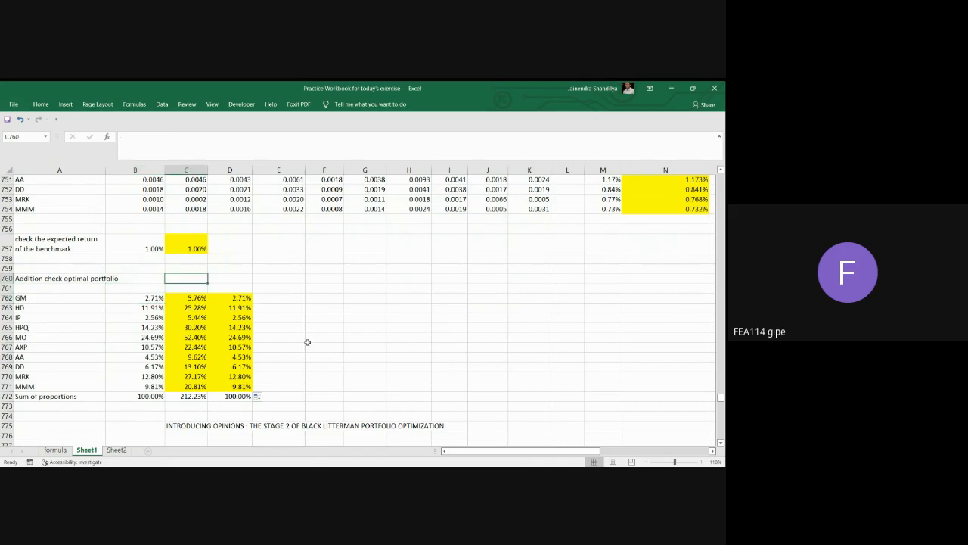
pyautogui.scroll(-1, 311, 357)
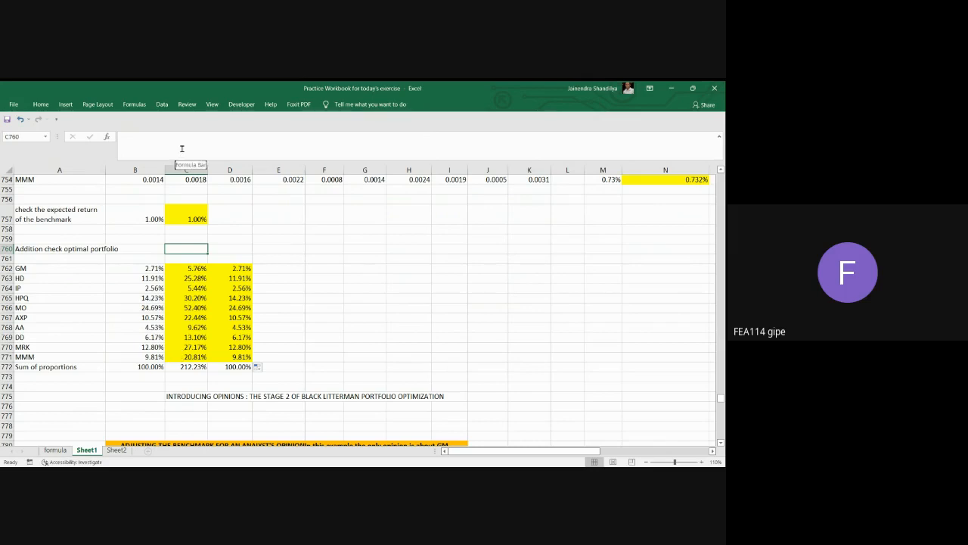
pyautogui.click(193, 269)
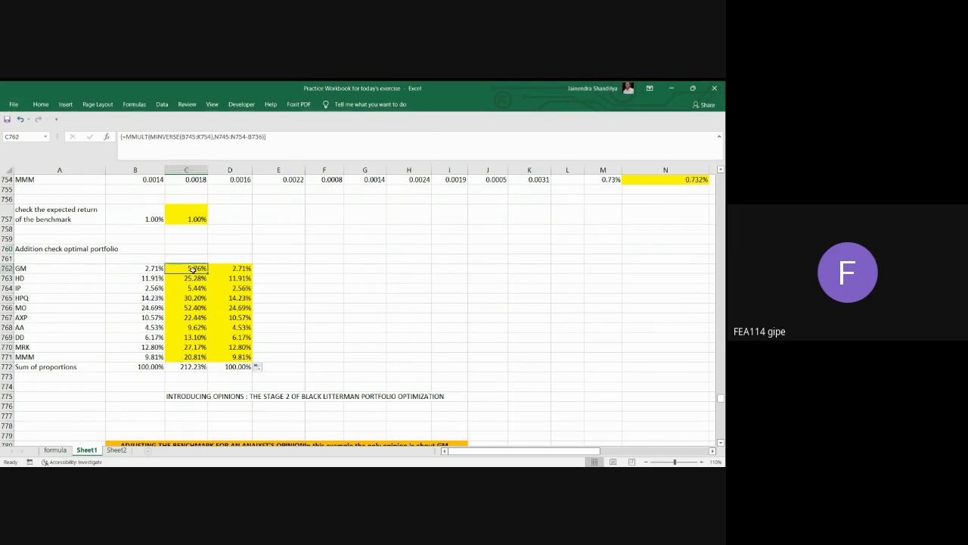
pyautogui.moveTo(193, 269); pyautogui.dragTo(193, 356)
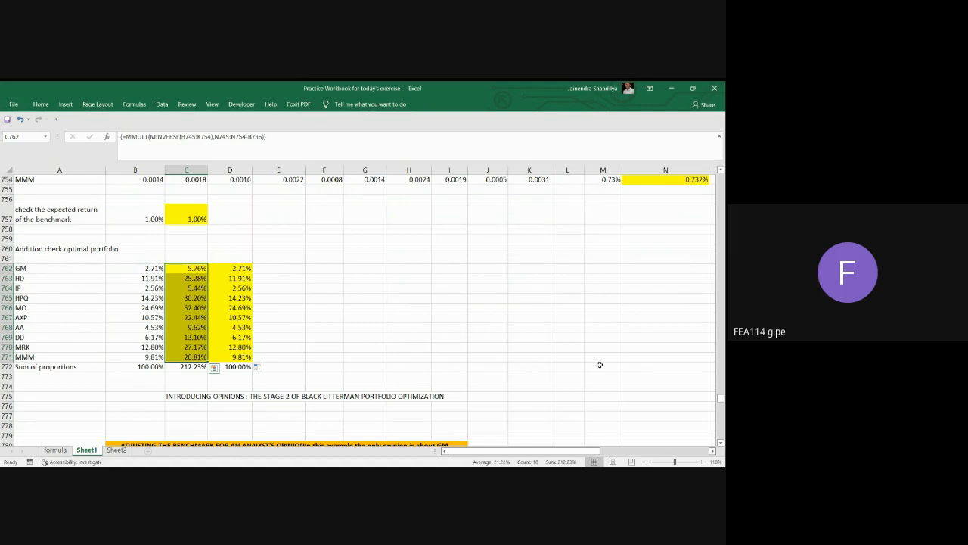
# Review the GM opinion section's anticipated benchmark return, T-bill rate and normalizing factor in C781:C783, plus the market caps and benchmark proportions.
pyautogui.scroll(-3, 514, 350)
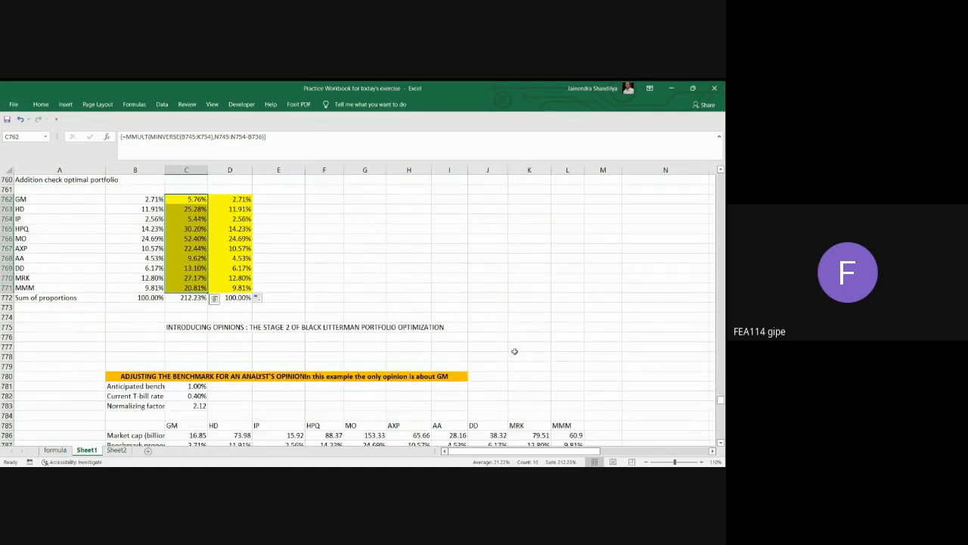
pyautogui.scroll(-1, 501, 333)
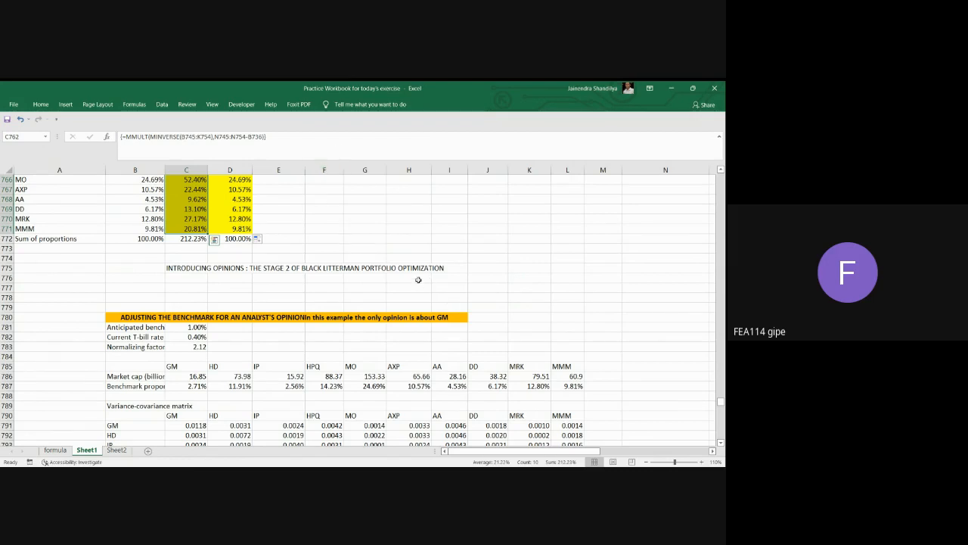
pyautogui.scroll(-1, 418, 280)
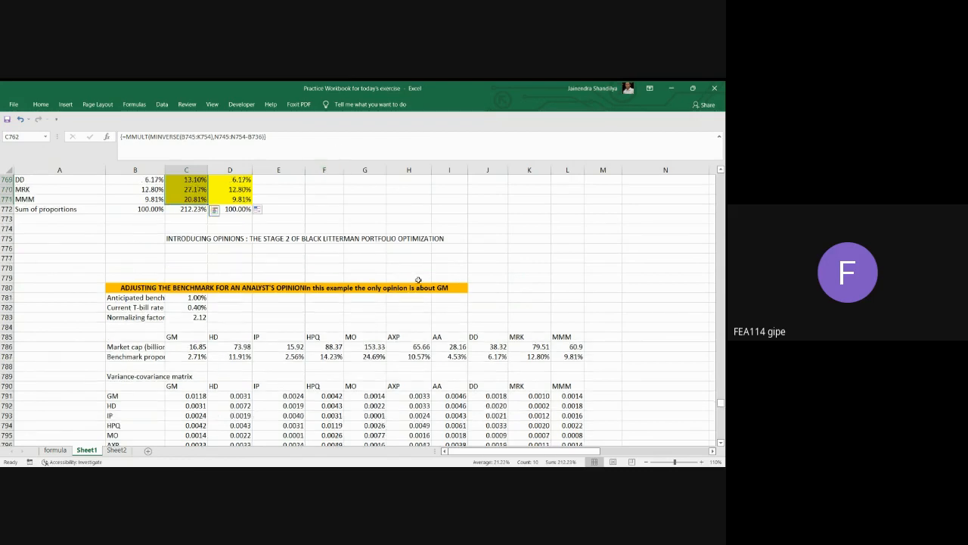
pyautogui.click(188, 297)
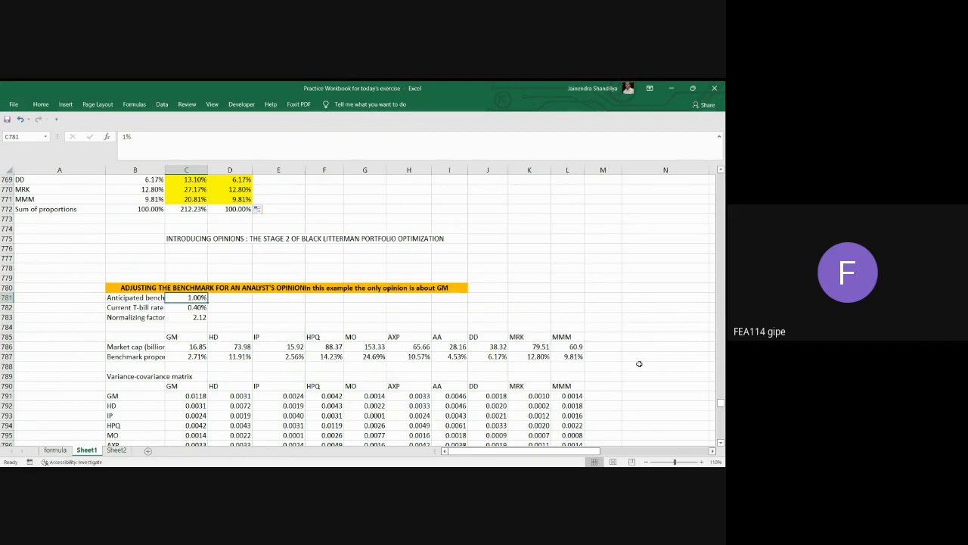
pyautogui.press('Down')
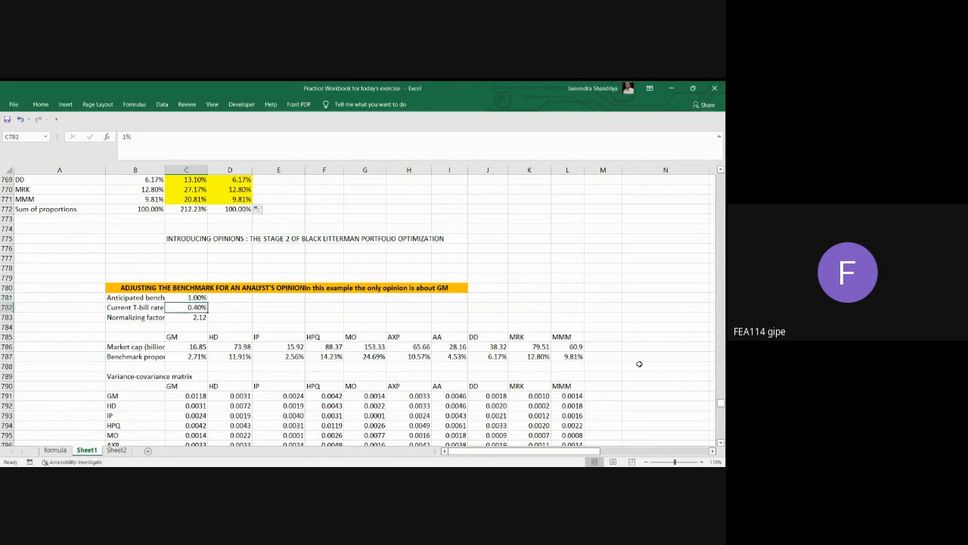
pyautogui.press('Down')
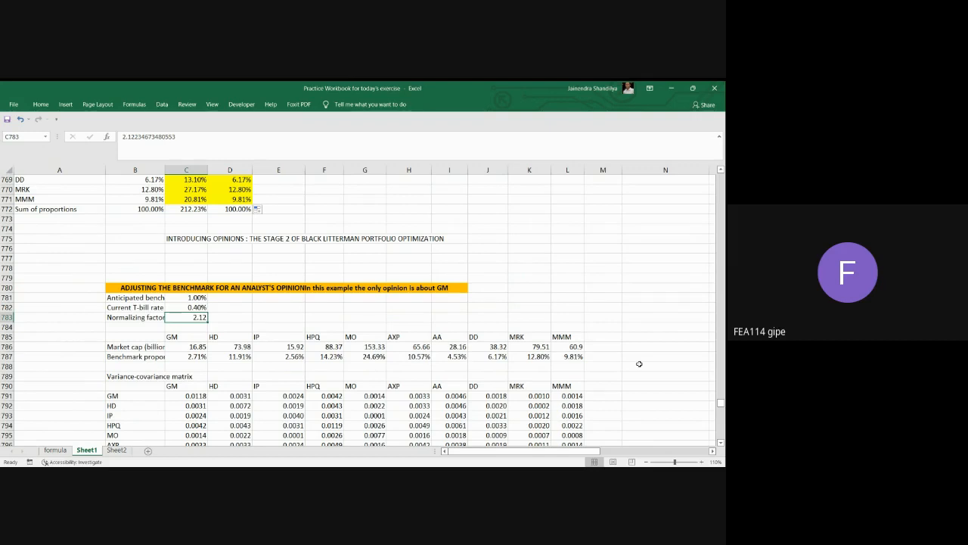
pyautogui.scroll(-1, 639, 364)
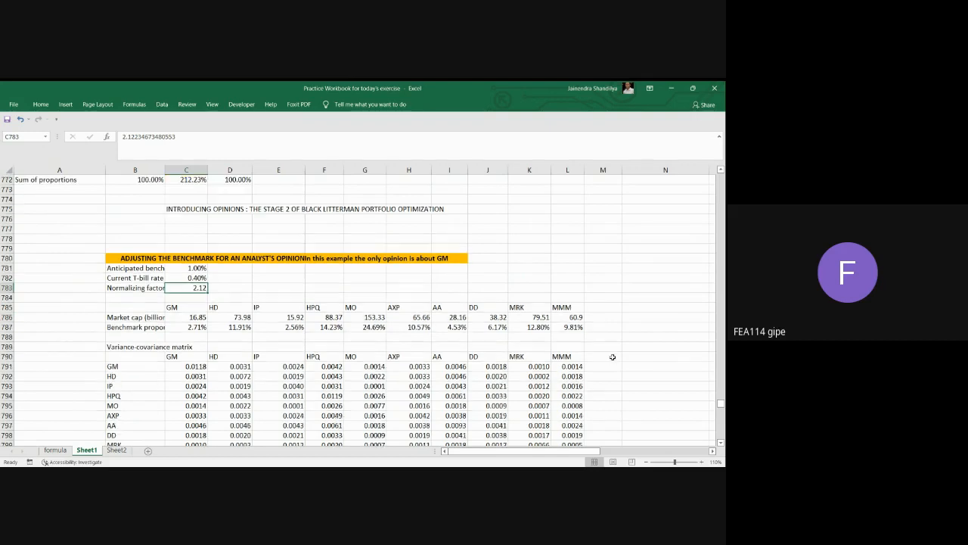
pyautogui.moveTo(196, 316); pyautogui.dragTo(258, 325)
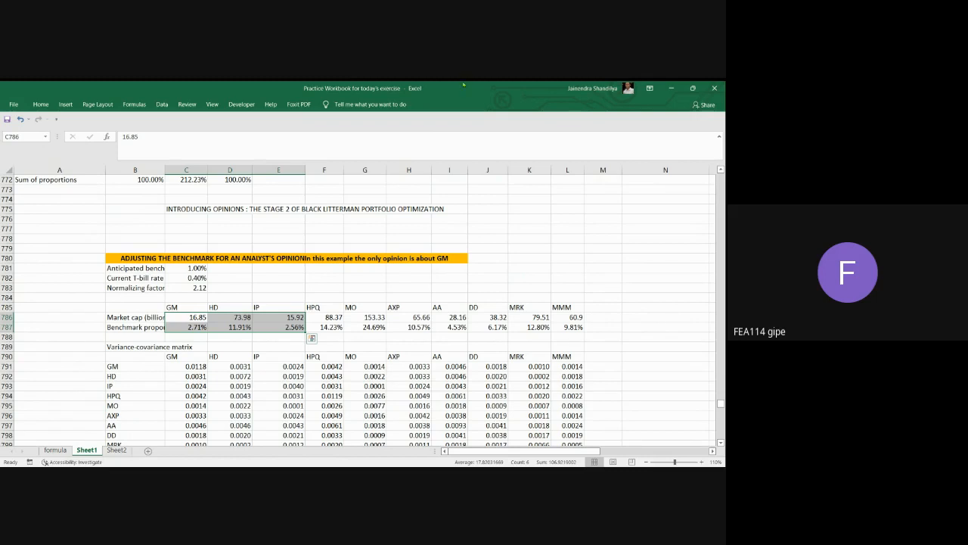
# Examine the variance-covariance matrix in C791:L800 of the analyst's opinion section, going through its first column and last row.
pyautogui.scroll(-1, 318, 322)
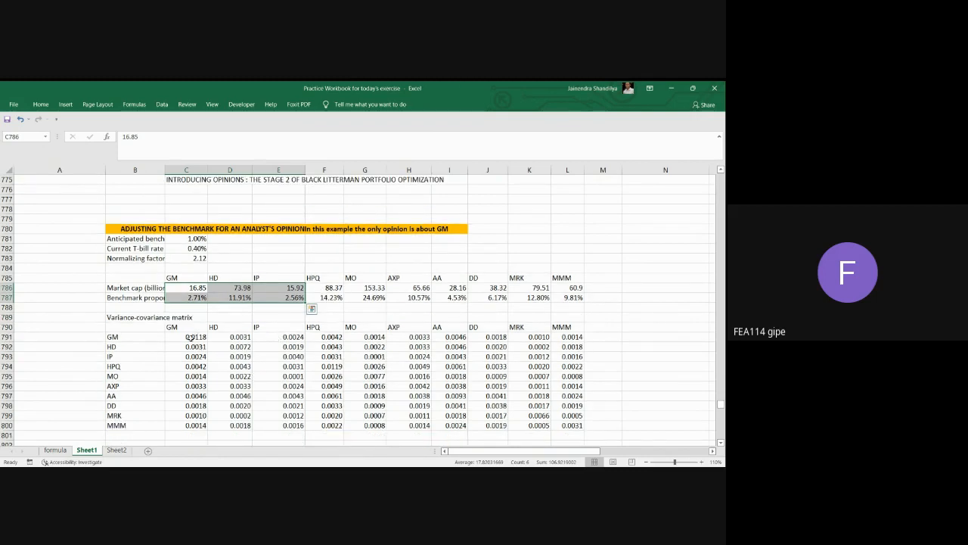
pyautogui.click(193, 338)
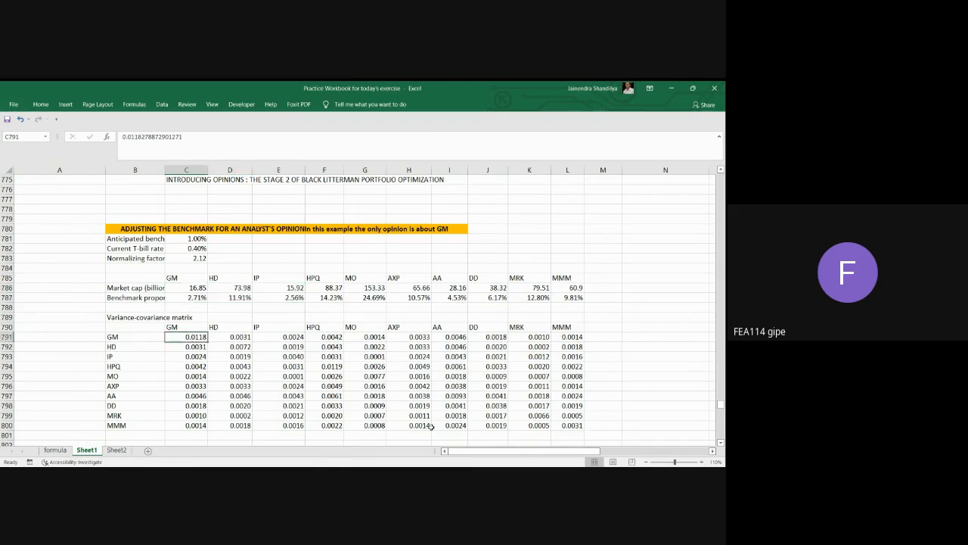
pyautogui.press('Down')
pyautogui.press('Down')
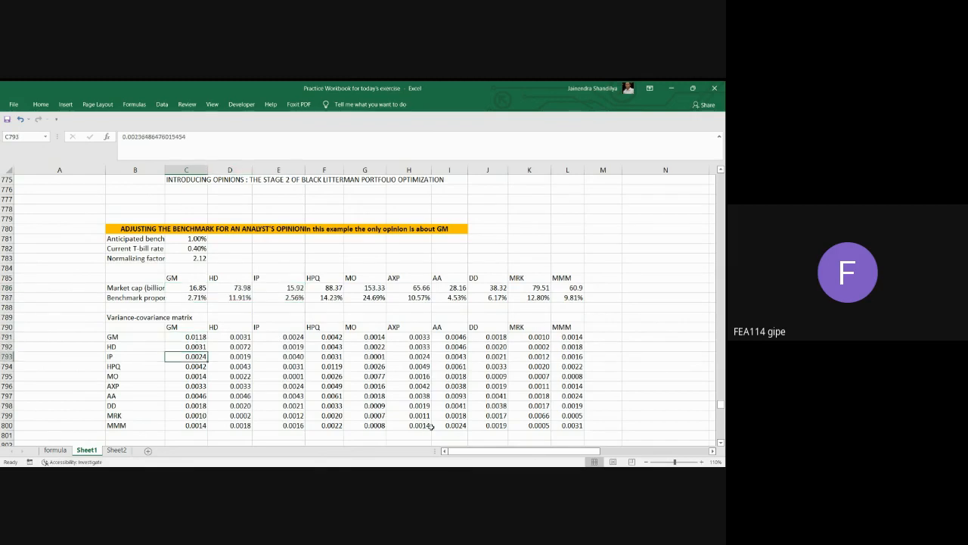
pyautogui.press('Down')
pyautogui.press('Down')
pyautogui.press('Down')
pyautogui.press('Down')
pyautogui.press('Down')
pyautogui.press('Down')
pyautogui.press('Down')
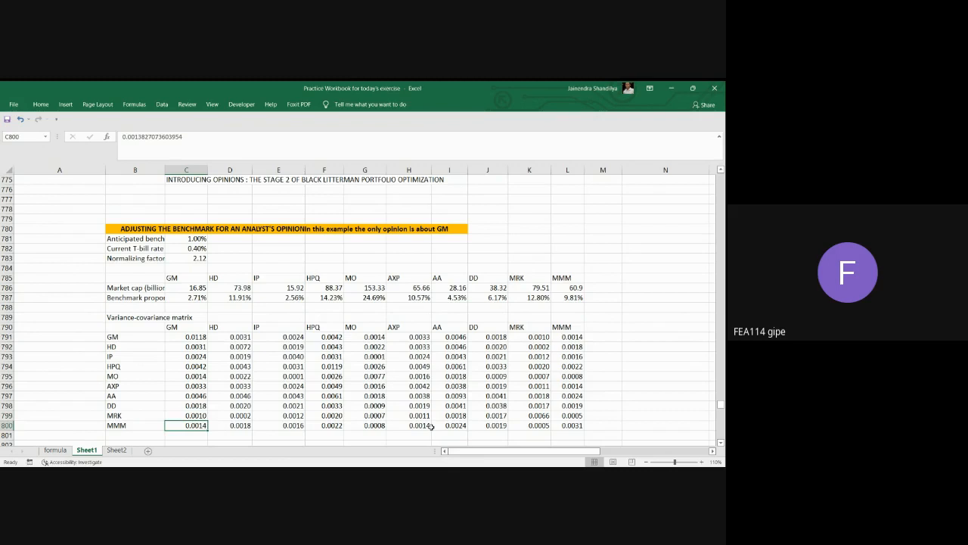
pyautogui.press('Right')
pyautogui.press('Right')
pyautogui.press('Right')
pyautogui.press('Right')
pyautogui.press('Right')
pyautogui.press('Right')
pyautogui.press('Right')
pyautogui.press('Right')
pyautogui.press('Right')
pyautogui.press('Right')
pyautogui.press('Right')
pyautogui.press('Right')
pyautogui.press('Right')
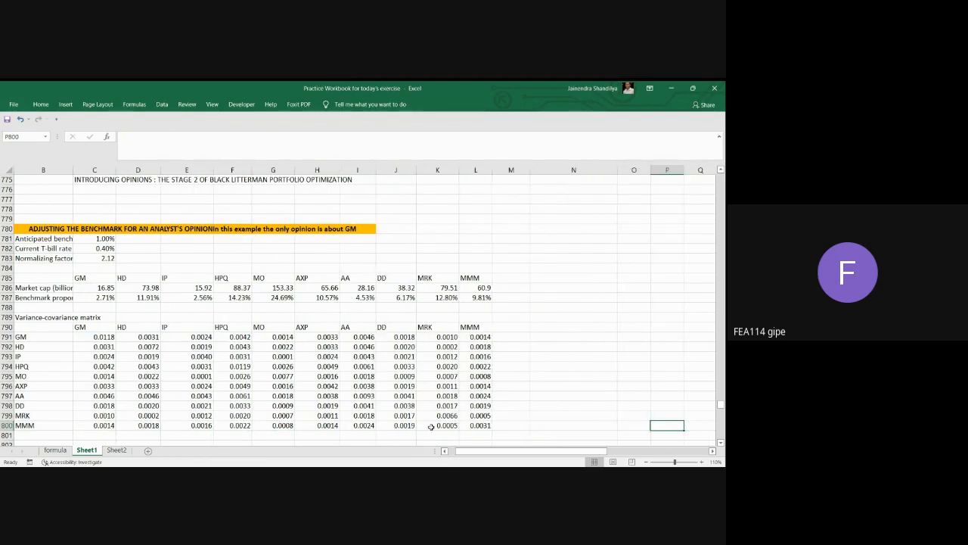
pyautogui.press('Left')
pyautogui.press('Left')
pyautogui.press('Left')
pyautogui.press('Left')
pyautogui.press('Left')
pyautogui.press('Left')
pyautogui.press('Left')
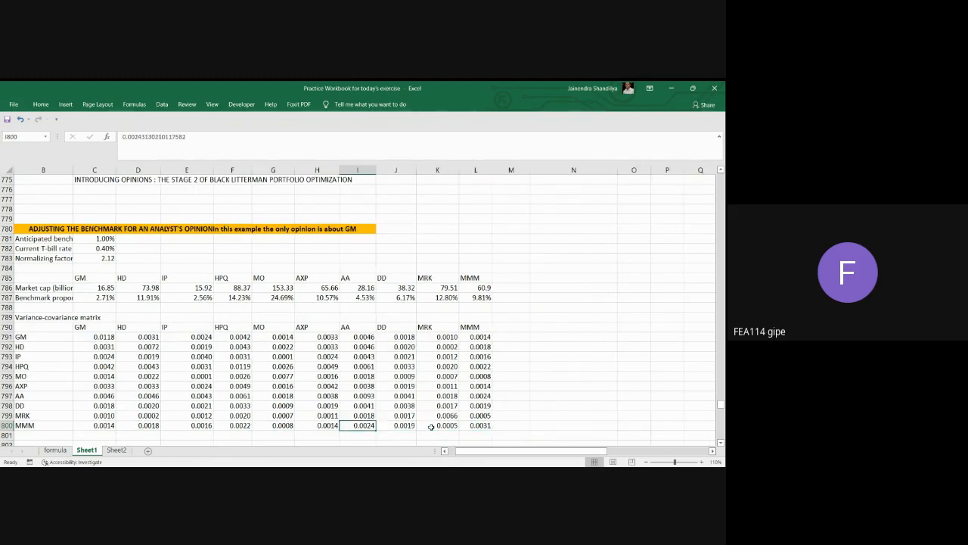
pyautogui.press('Left')
pyautogui.press('Left')
pyautogui.press('Left')
pyautogui.press('Left')
pyautogui.press('Left')
pyautogui.press('Left')
pyautogui.press('Left')
pyautogui.press('Left')
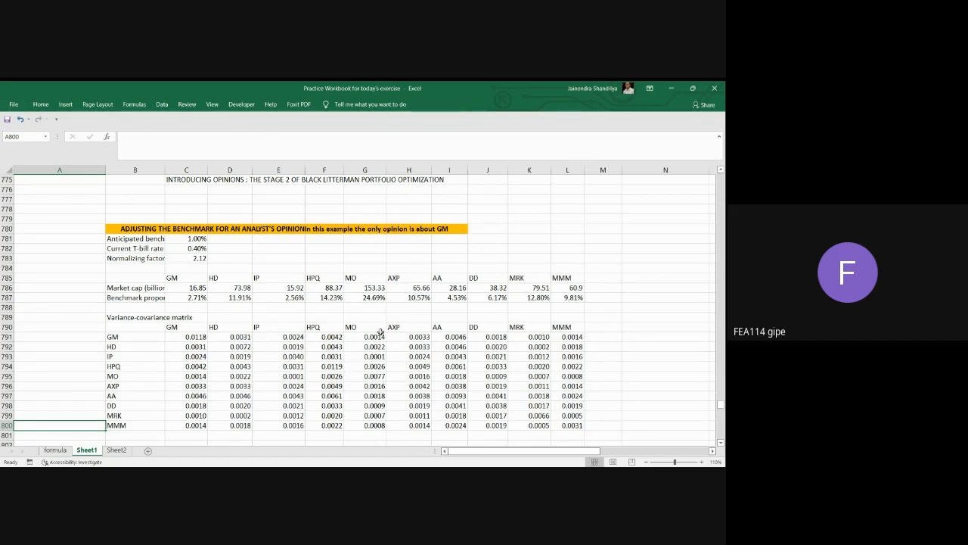
# Compare HPQ's benchmark proportion in F787 with its expected benchmark return formula in N748.
pyautogui.click(318, 278)
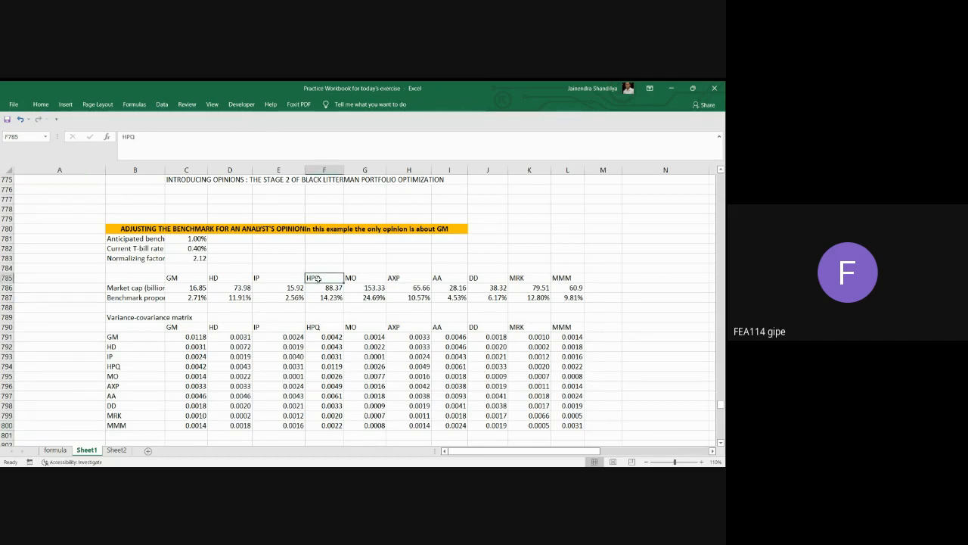
pyautogui.click(325, 296)
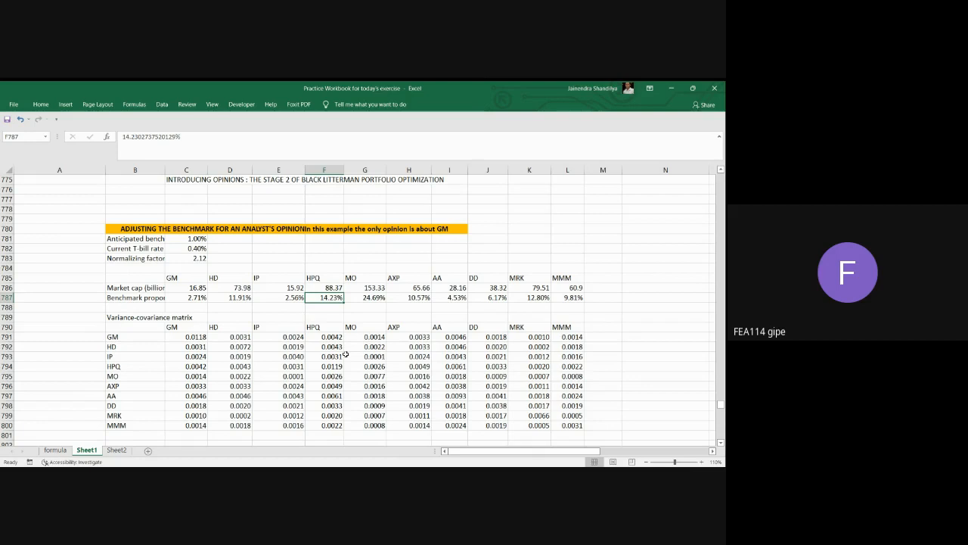
pyautogui.scroll(2, 457, 331)
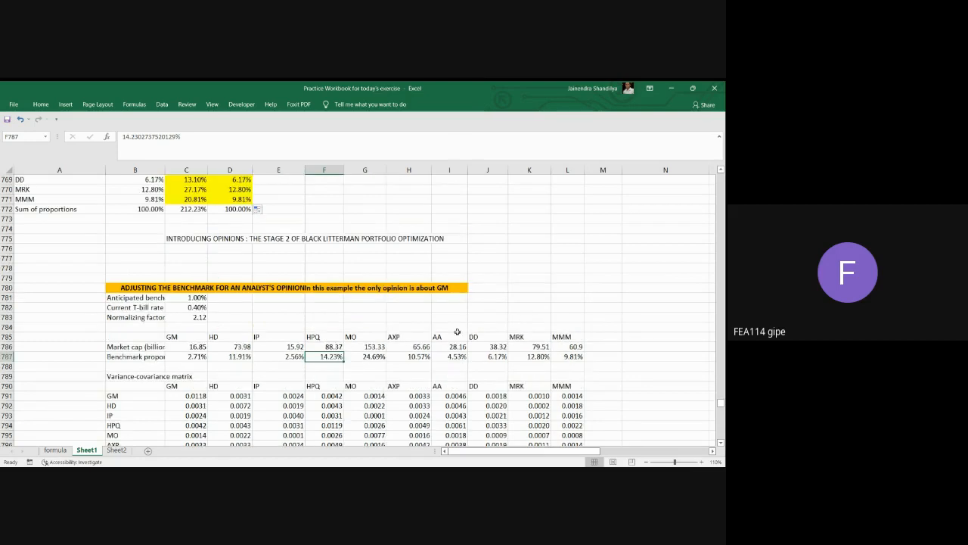
pyautogui.scroll(11, 457, 331)
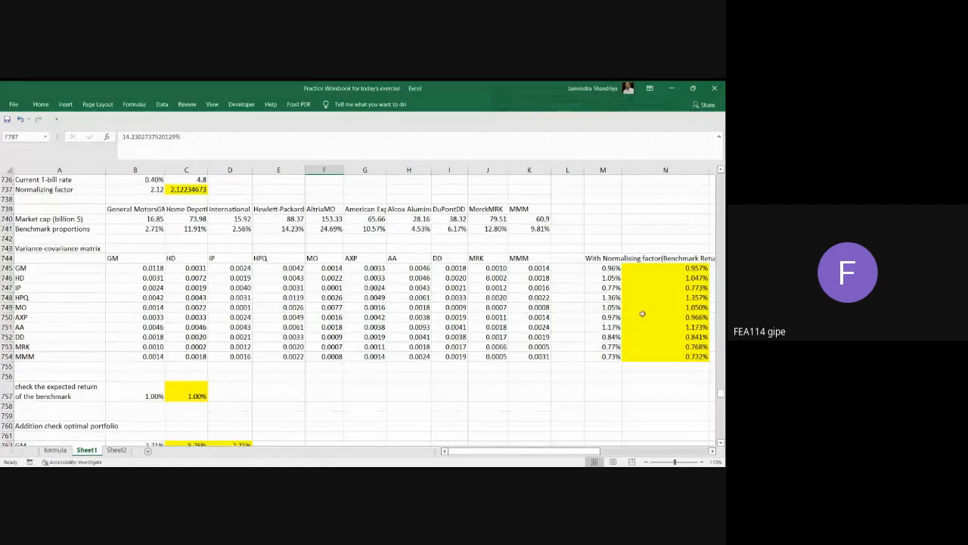
pyautogui.click(697, 299)
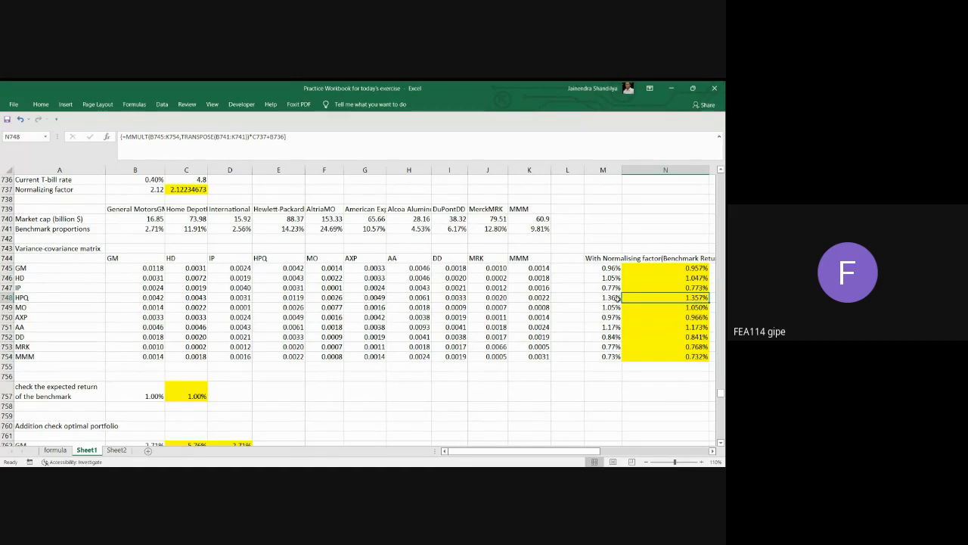
# Examine the expected benchmark returns without opinions in B804:B813, including the GM and HPQ values.
pyautogui.scroll(-1, 585, 358)
pyautogui.scroll(-11, 585, 358)
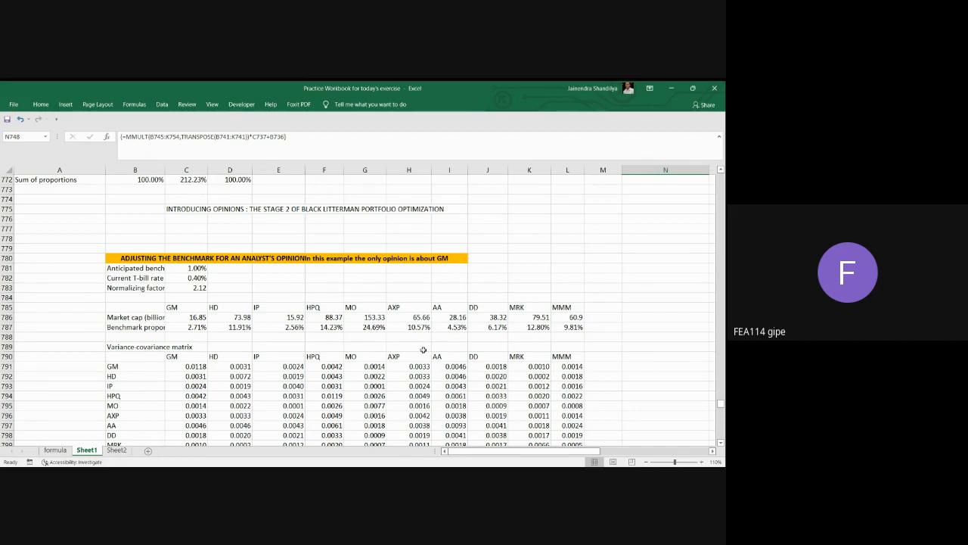
pyautogui.scroll(-6, 423, 350)
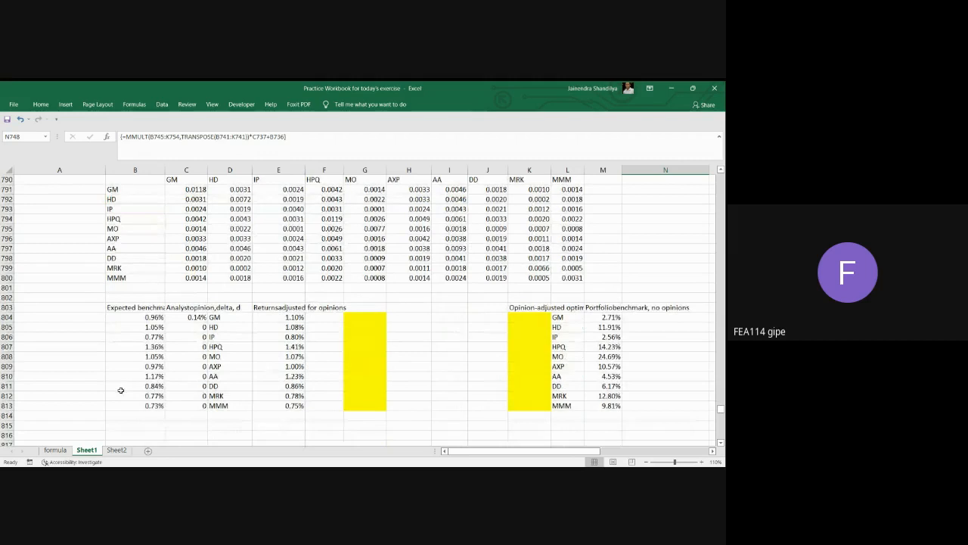
pyautogui.click(140, 316)
pyautogui.moveTo(140, 317); pyautogui.dragTo(134, 402)
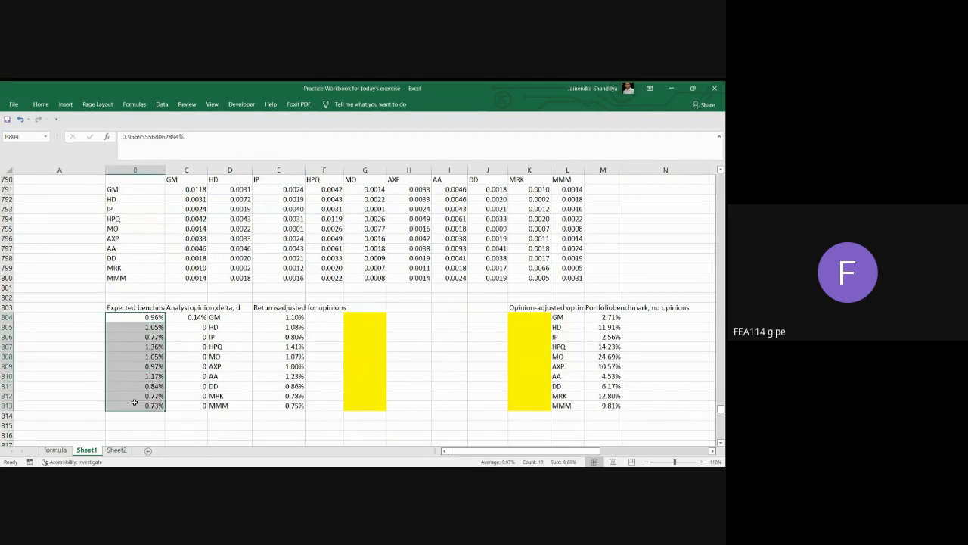
pyautogui.click(152, 350)
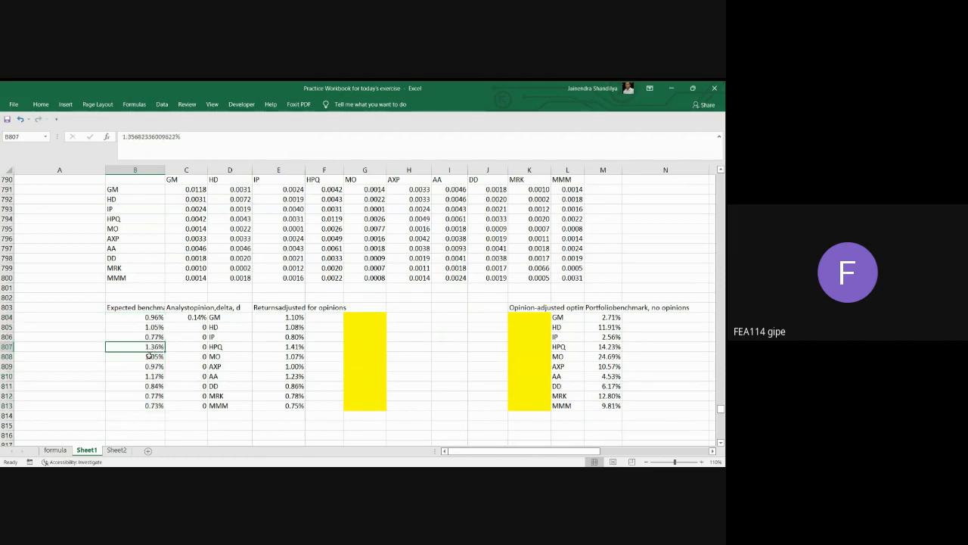
pyautogui.click(147, 314)
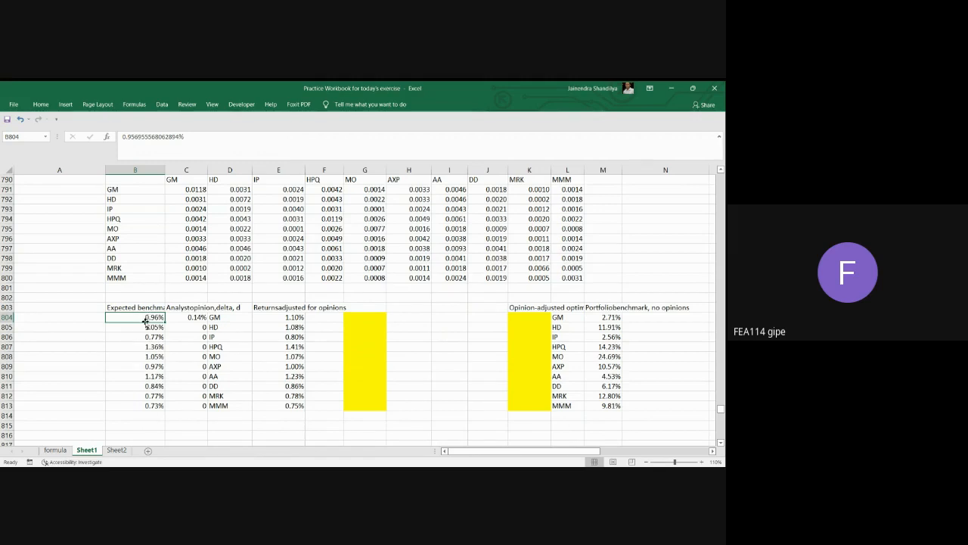
pyautogui.moveTo(148, 317); pyautogui.dragTo(149, 405)
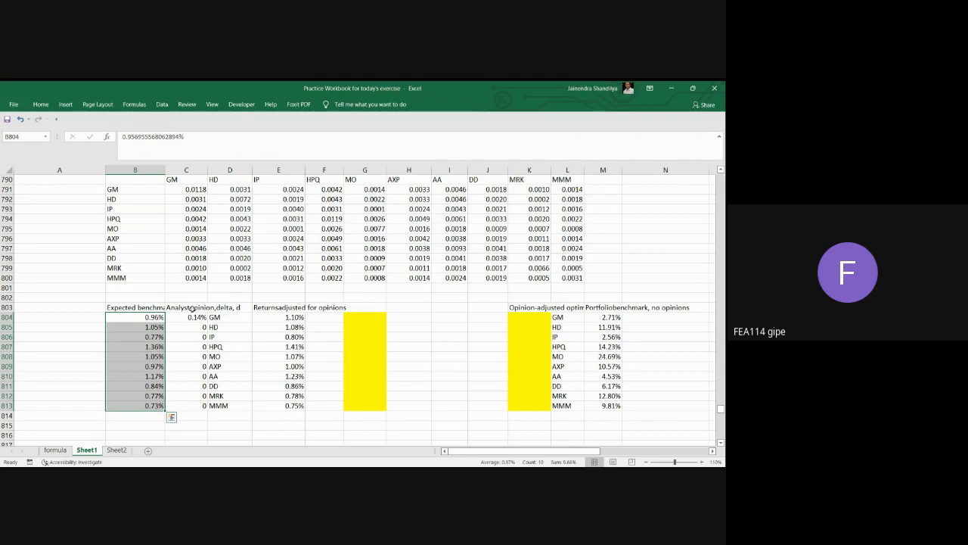
# Examine the analyst opinion deltas for GM, HD and HPQ in column C against the expected benchmark returns and the variance-covariance matrix.
pyautogui.click(191, 306)
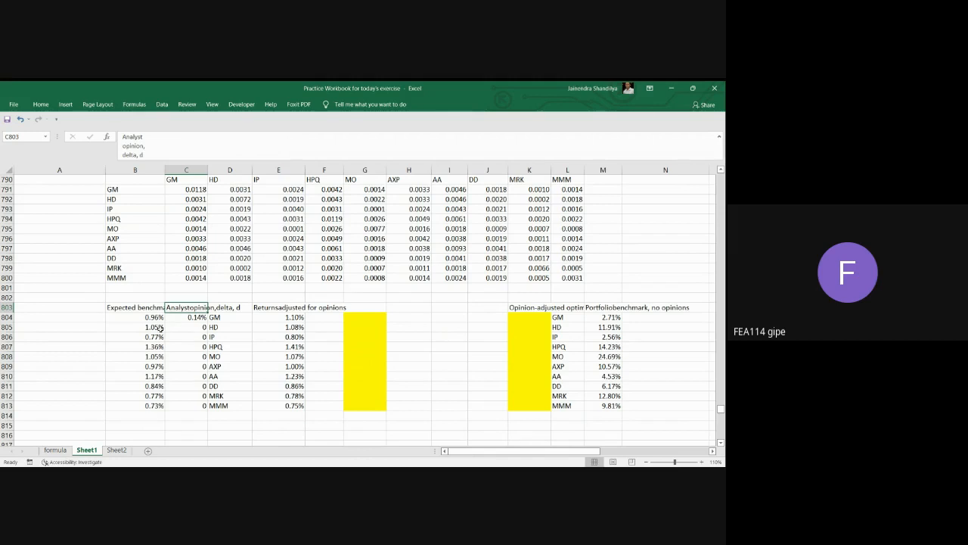
pyautogui.moveTo(154, 328); pyautogui.dragTo(147, 401)
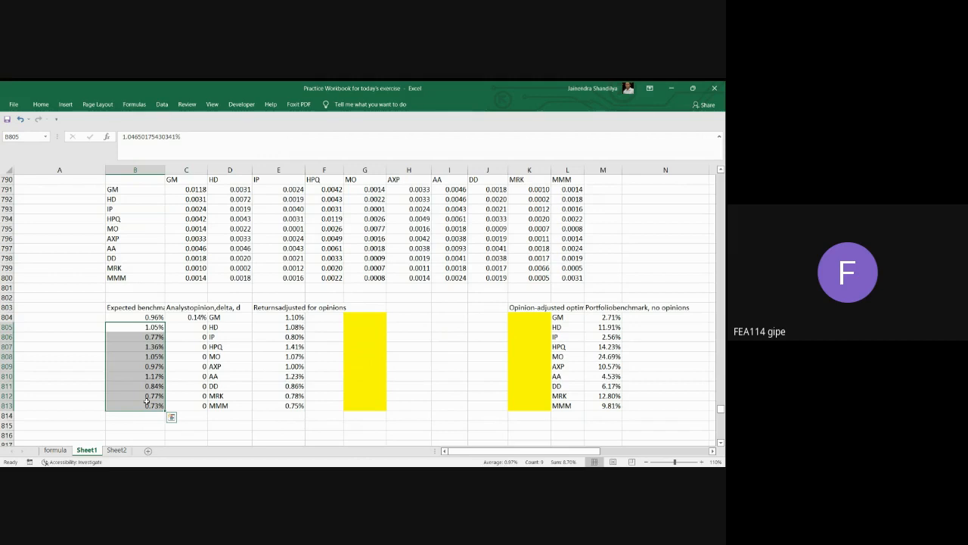
pyautogui.click(189, 316)
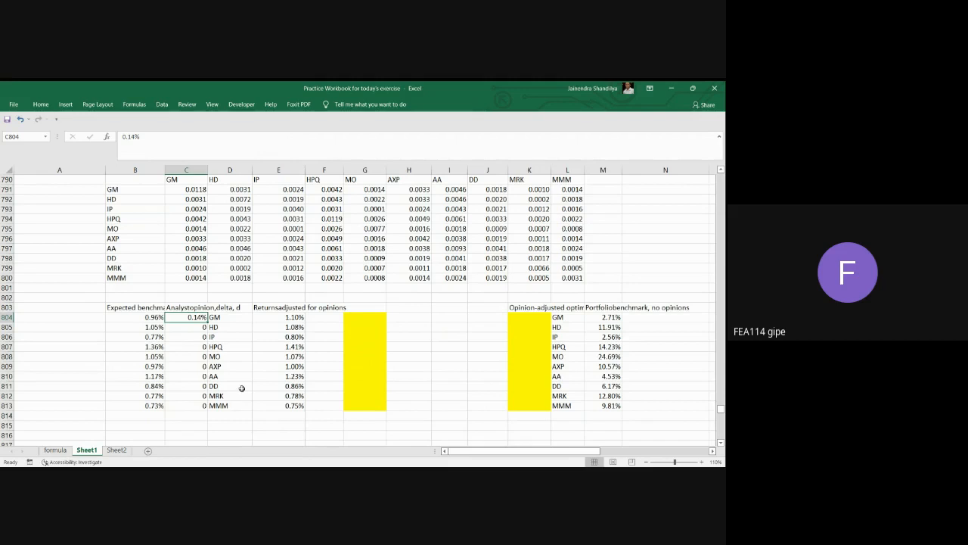
pyautogui.moveTo(189, 190); pyautogui.dragTo(564, 276)
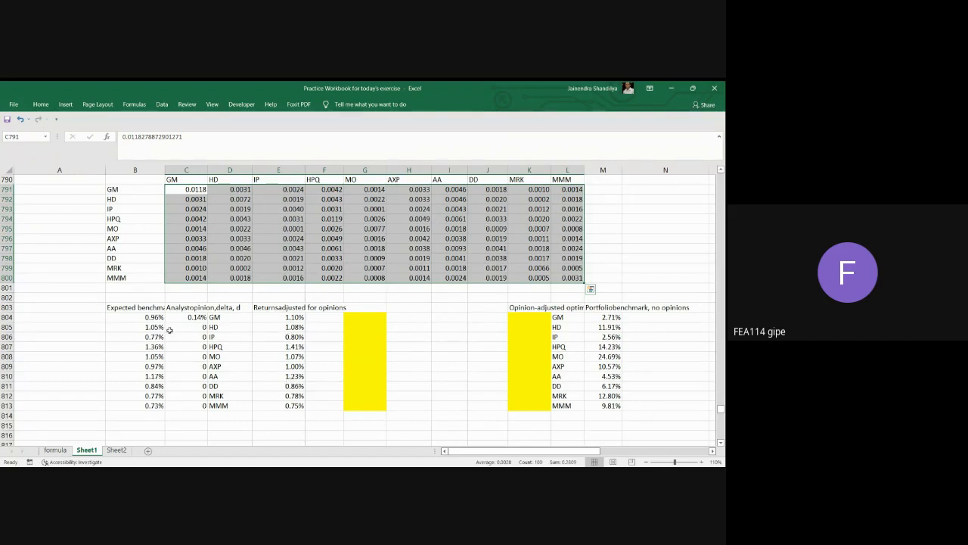
pyautogui.click(194, 317)
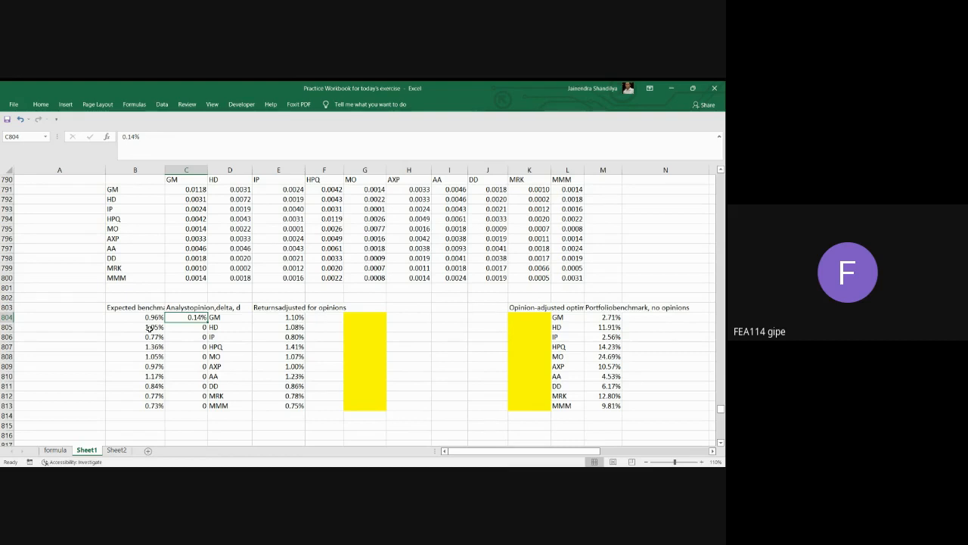
pyautogui.click(199, 328)
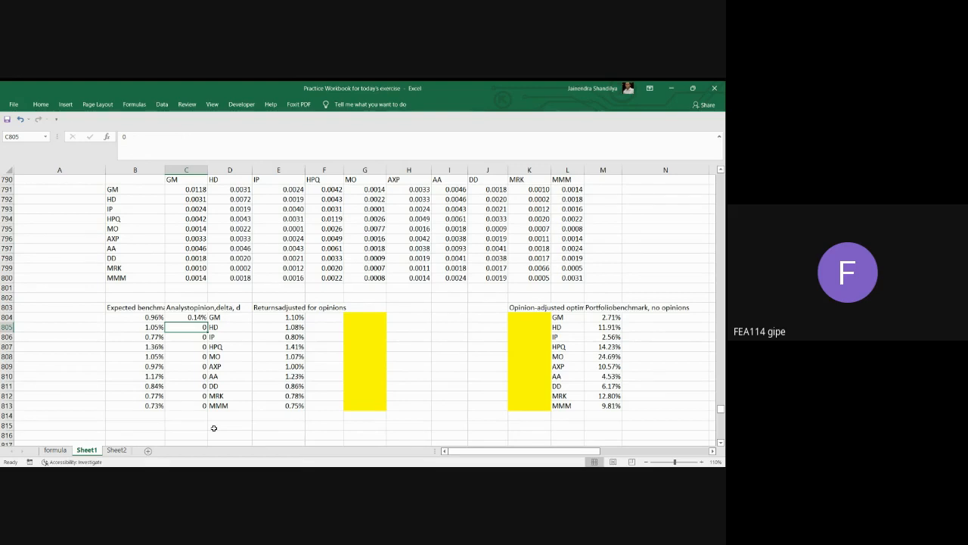
pyautogui.click(154, 348)
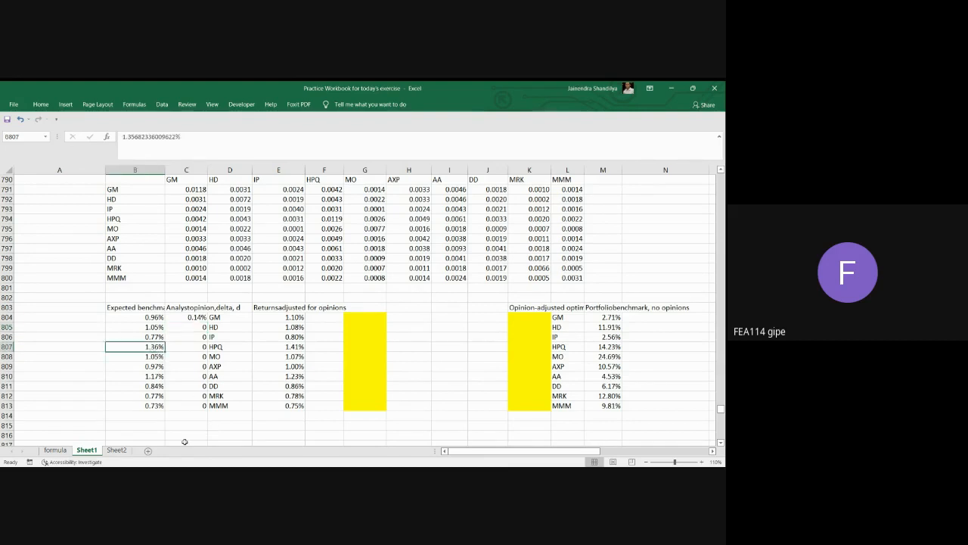
pyautogui.click(192, 347)
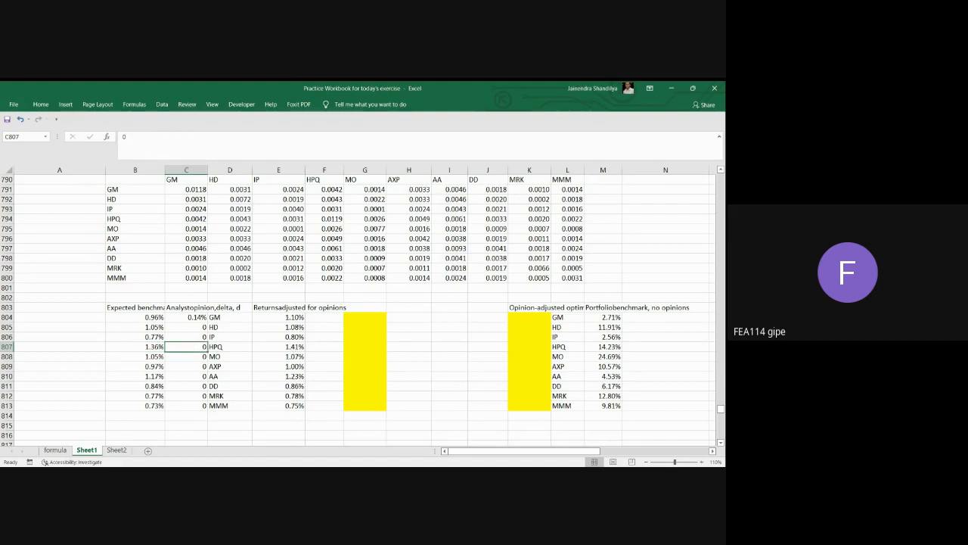
pyautogui.click(198, 317)
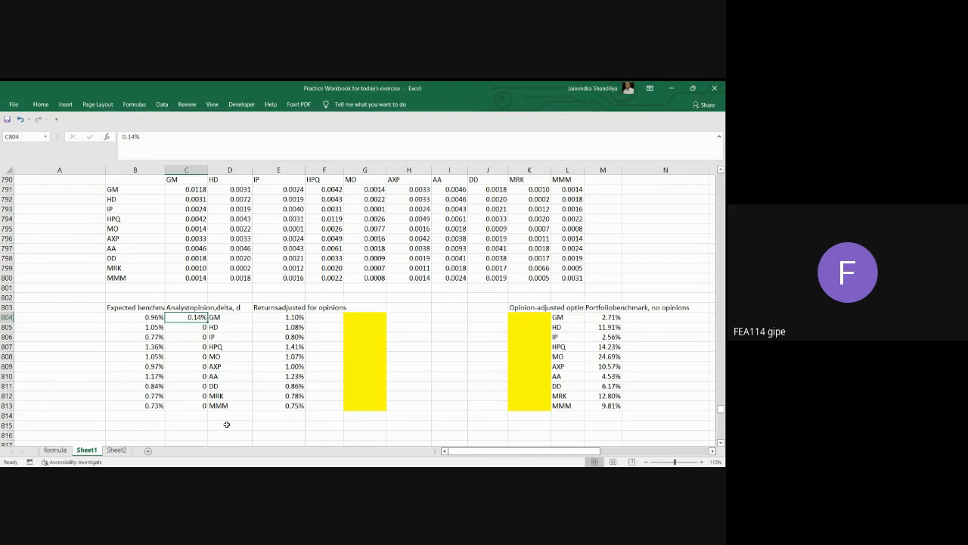
# Examine the tracking matrix in rows 820 to 831 in relation to the empty opinion-adjusted returns range starting at G804.
pyautogui.click(358, 321)
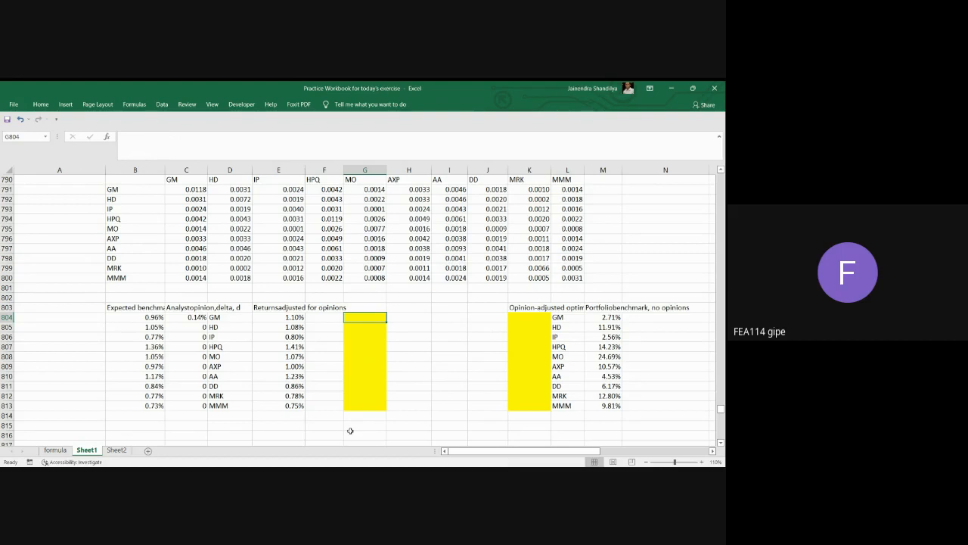
pyautogui.scroll(-6, 315, 387)
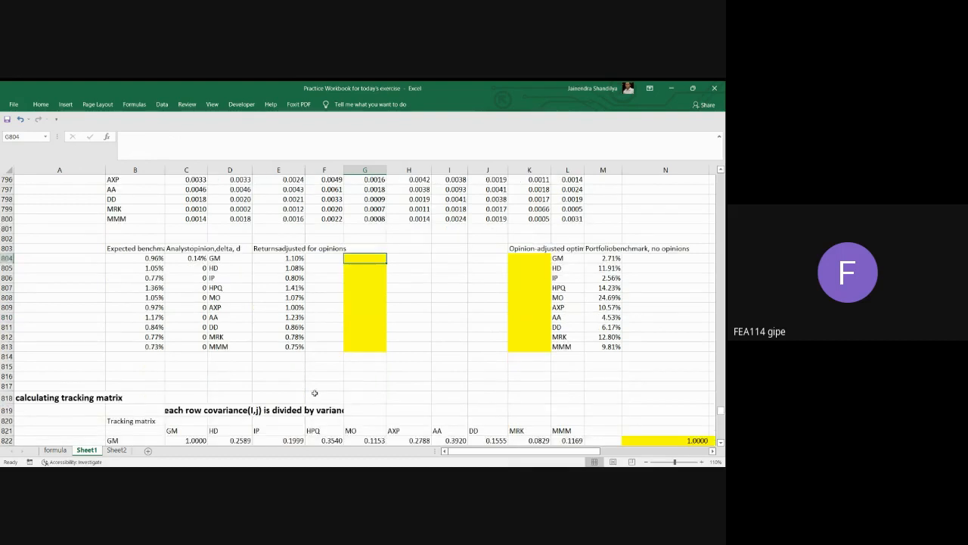
pyautogui.scroll(-1, 313, 383)
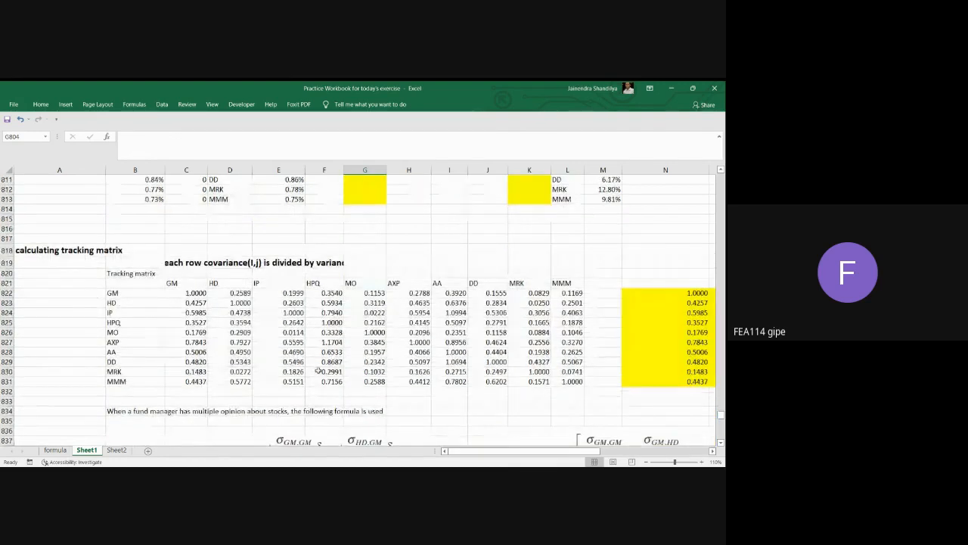
pyautogui.scroll(4, 316, 375)
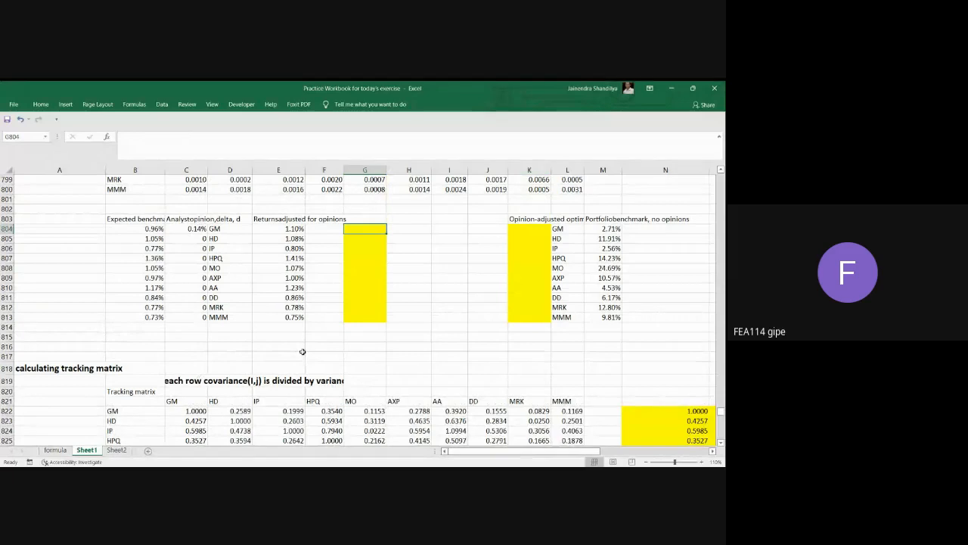
pyautogui.scroll(2, 303, 352)
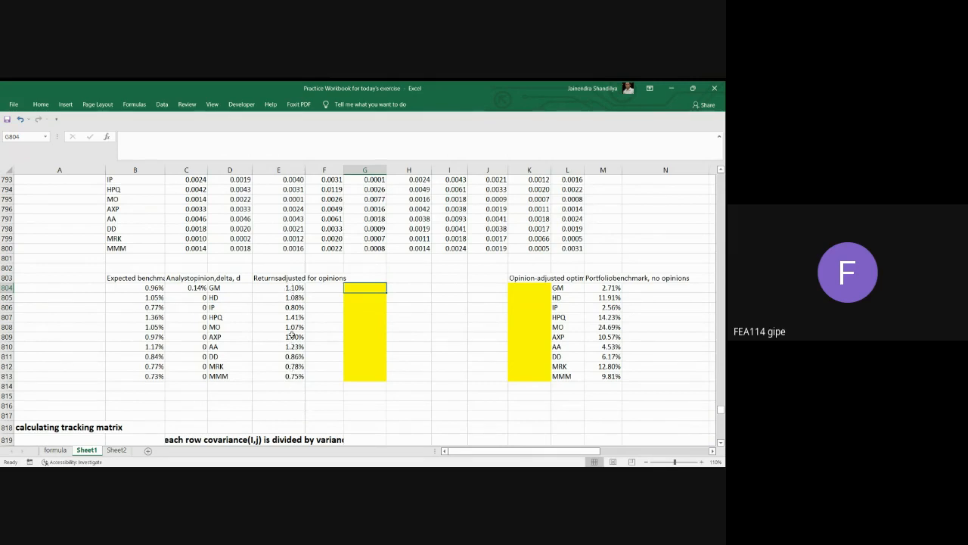
pyautogui.moveTo(367, 289)
pyautogui.mouseDown()
pyautogui.moveTo(372, 378)
pyautogui.moveTo(370, 291)
pyautogui.mouseUp()
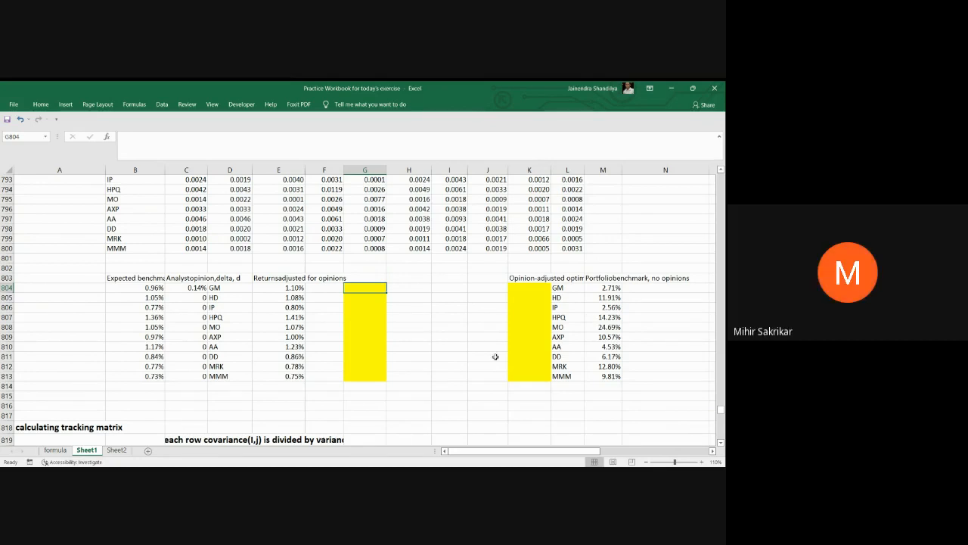
# Check the variance-covariance table and its normalised returns on Sheet2, and return to the opinion-adjusted returns on Sheet1.
pyautogui.click(116, 450)
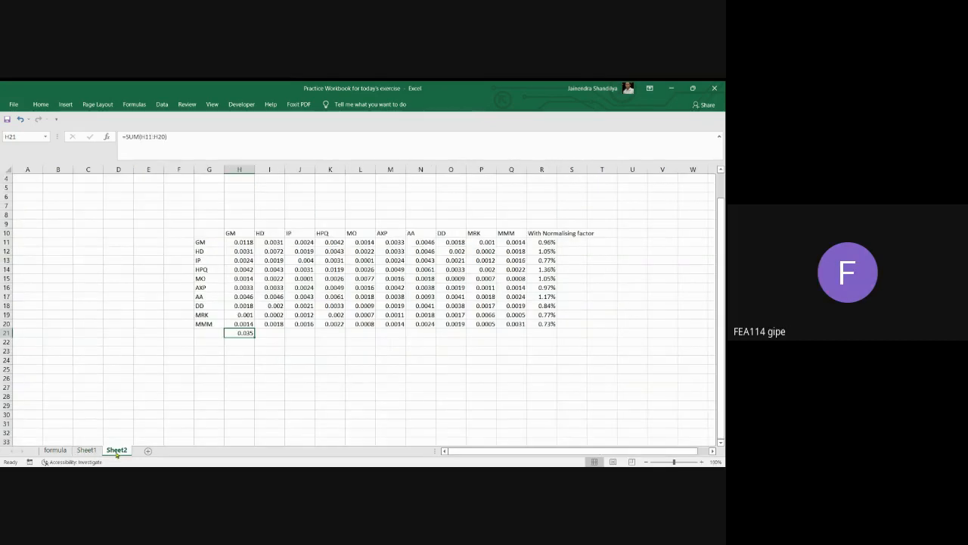
pyautogui.click(89, 451)
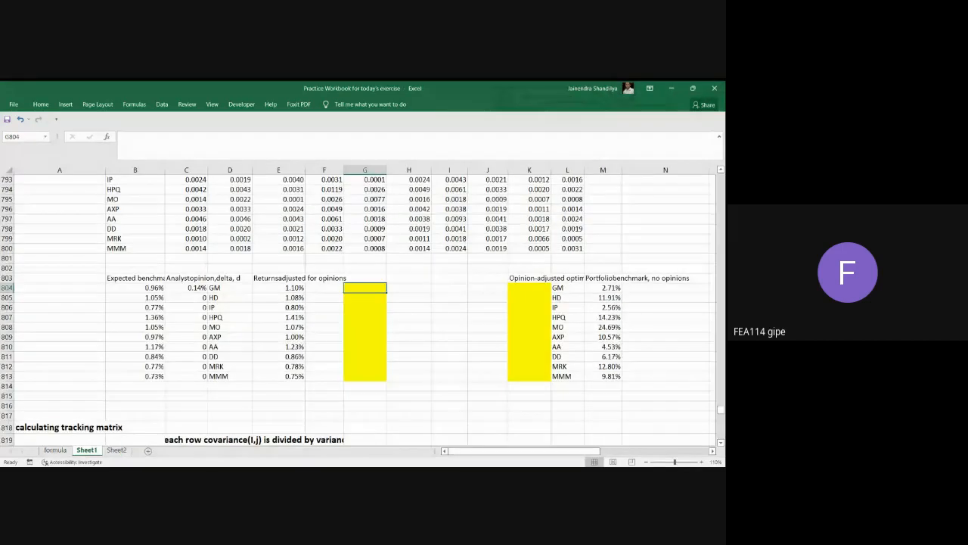
pyautogui.click(671, 88)
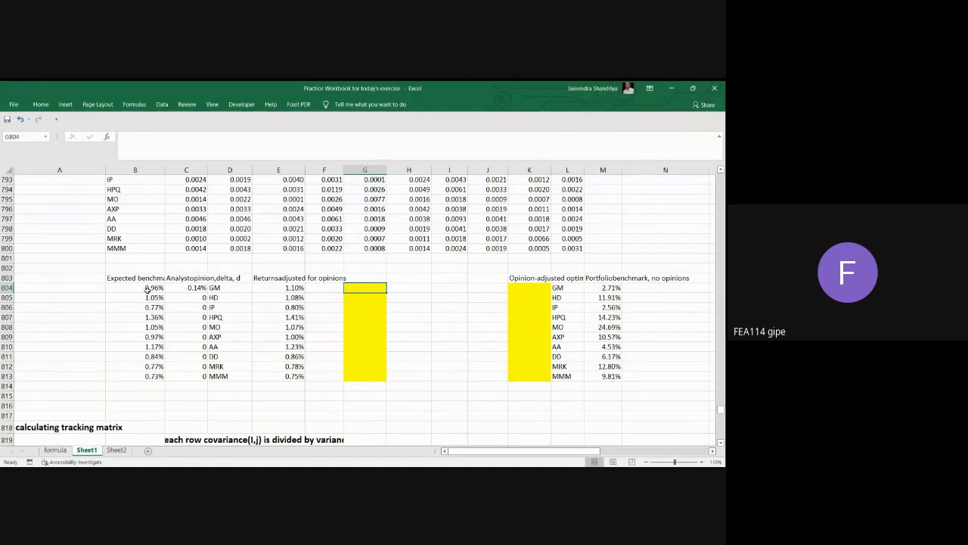
# Start GM's opinion-adjusted return formula in G804 with its expected benchmark return and a plus sign, =B804+.
pyautogui.moveTo(148, 288); pyautogui.dragTo(150, 374)
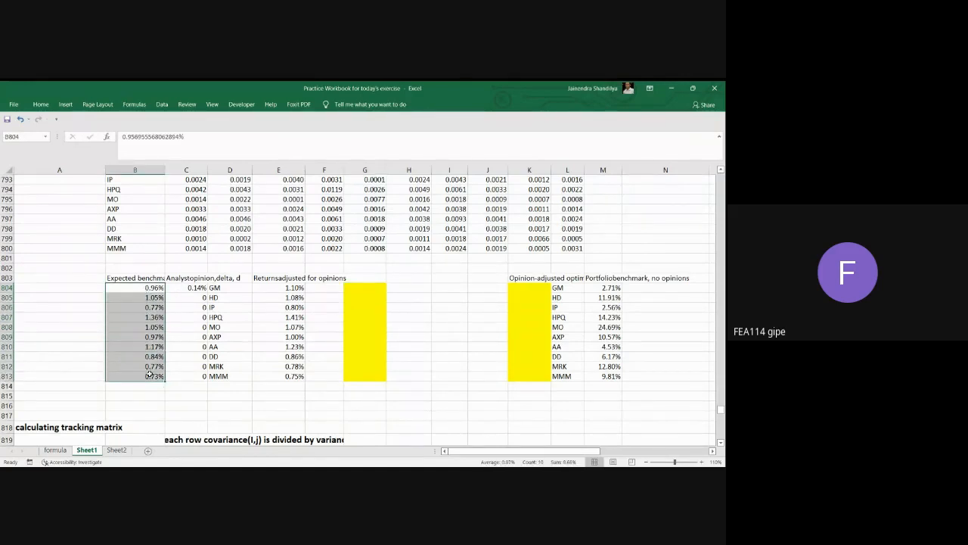
pyautogui.click(144, 277)
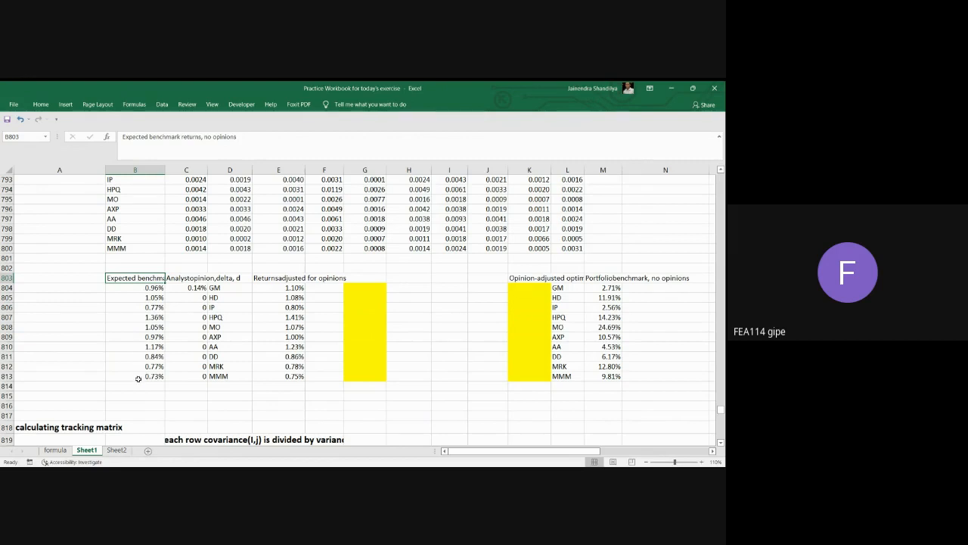
pyautogui.click(184, 287)
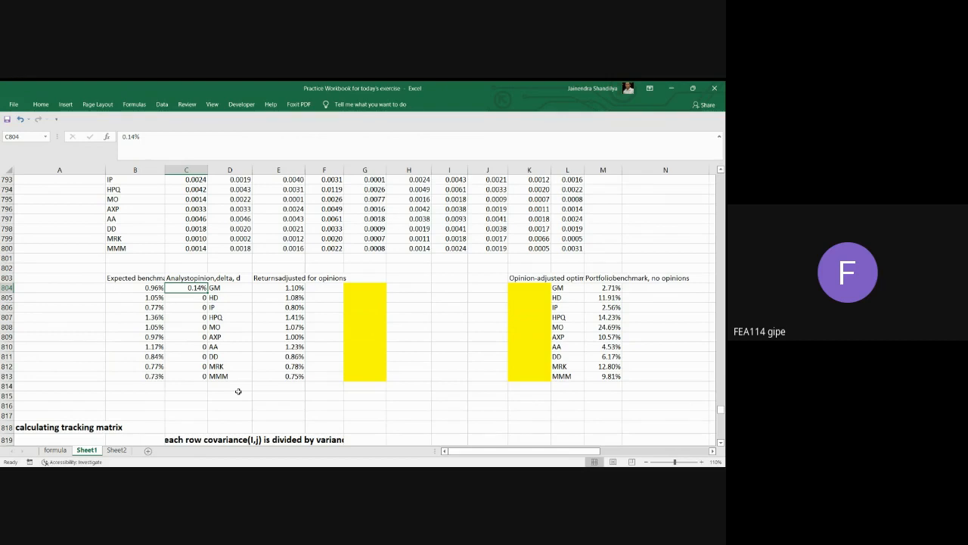
pyautogui.click(364, 288)
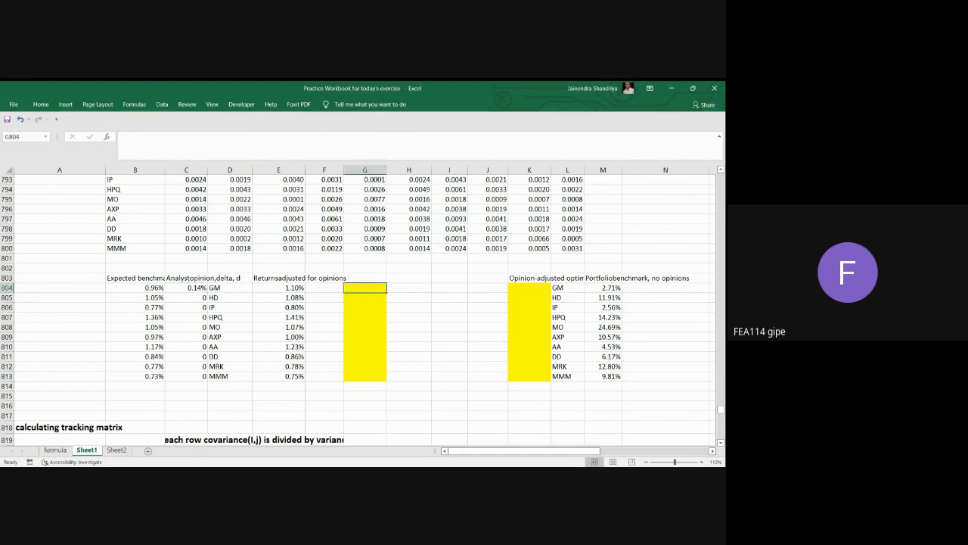
pyautogui.write('=')
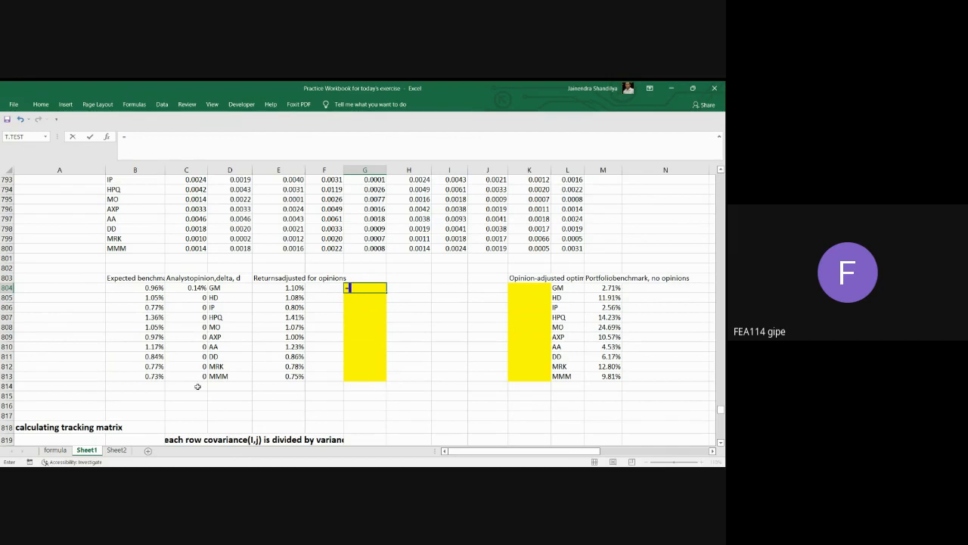
pyautogui.click(147, 288)
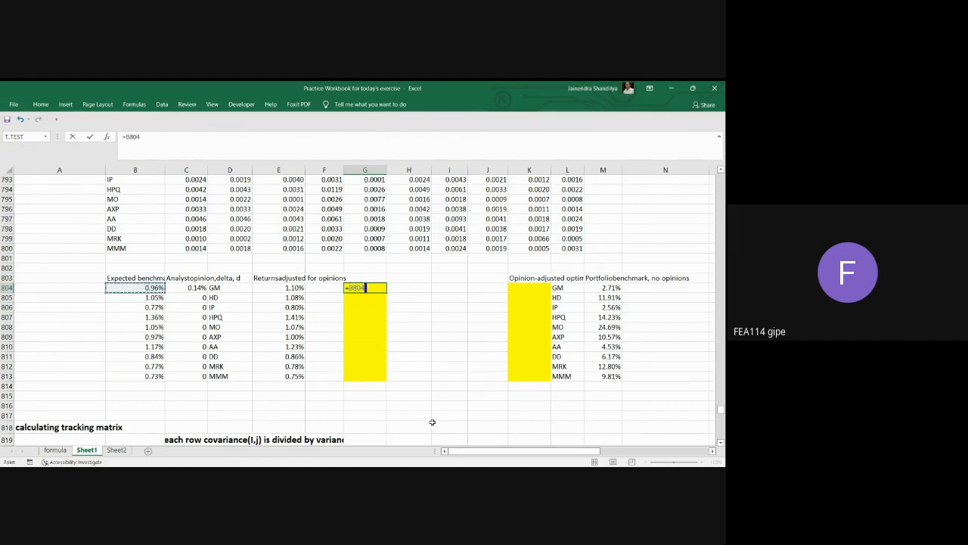
pyautogui.write('+')
pyautogui.scroll(1, 447, 362)
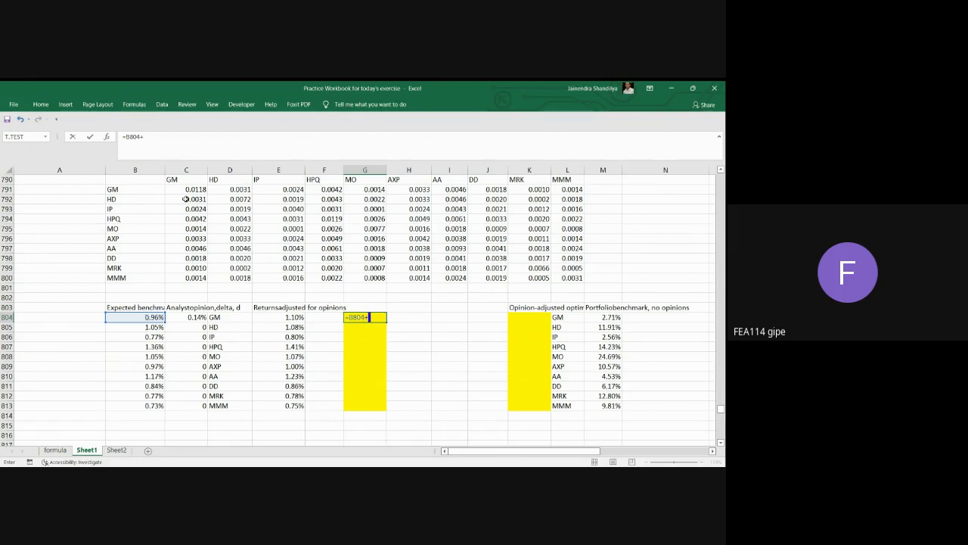
pyautogui.click(187, 190)
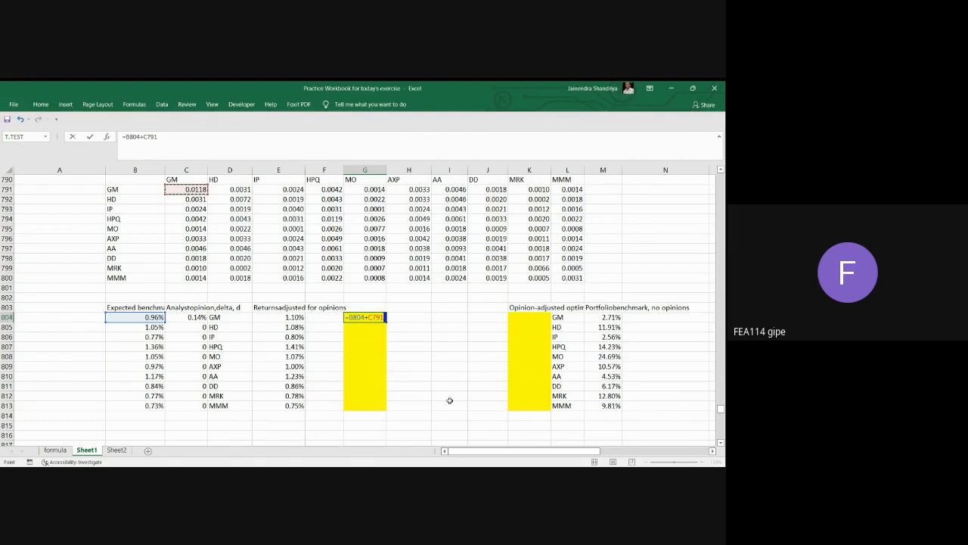
pyautogui.write('/')
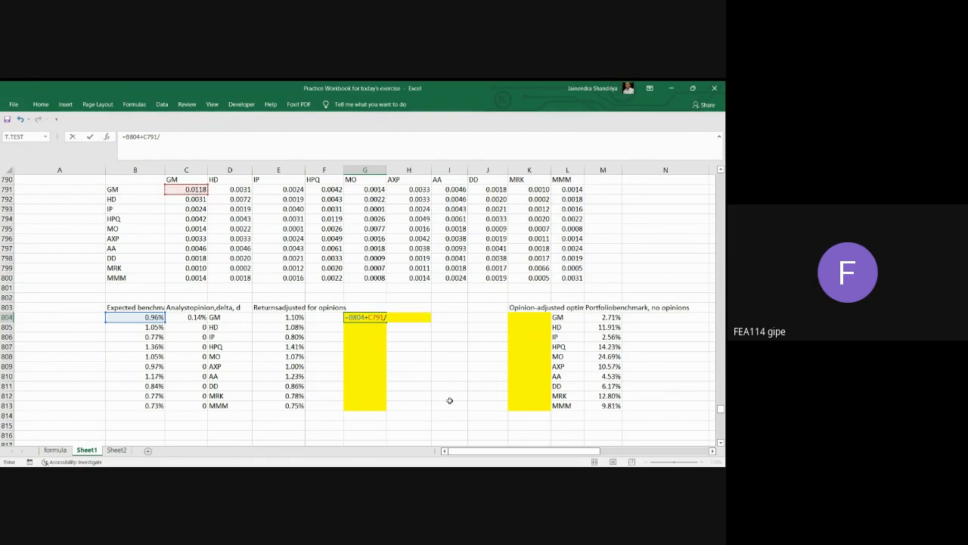
pyautogui.click(187, 189)
pyautogui.press('F4')
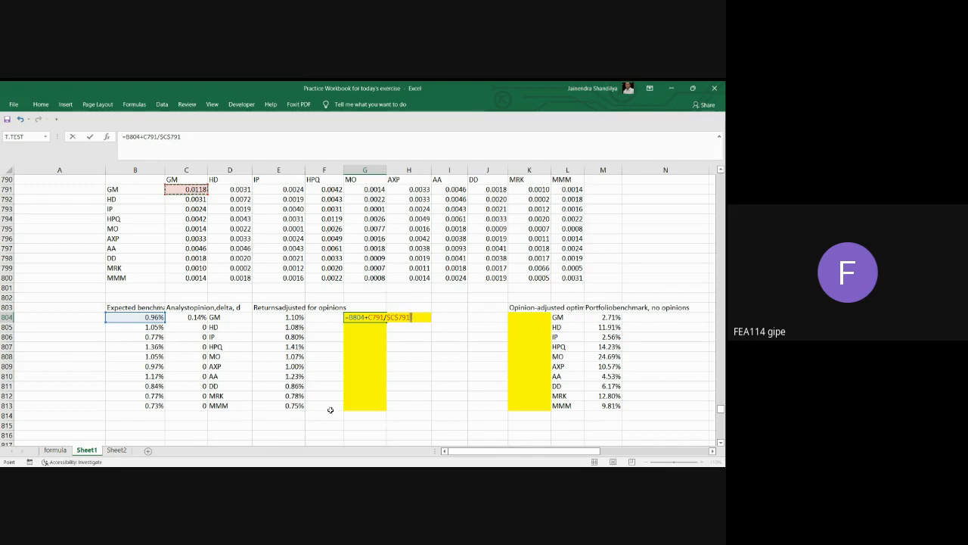
pyautogui.write('"')
pyautogui.press('BackSpace')
pyautogui.press('BackSpace')
pyautogui.press('BackSpace')
pyautogui.press('BackSpace')
pyautogui.press('BackSpace')
pyautogui.press('BackSpace')
pyautogui.press('BackSpace')
pyautogui.press('BackSpace')
pyautogui.press('BackSpace')
pyautogui.press('BackSpace')
pyautogui.press('BackSpace')
pyautogui.press('BackSpace')
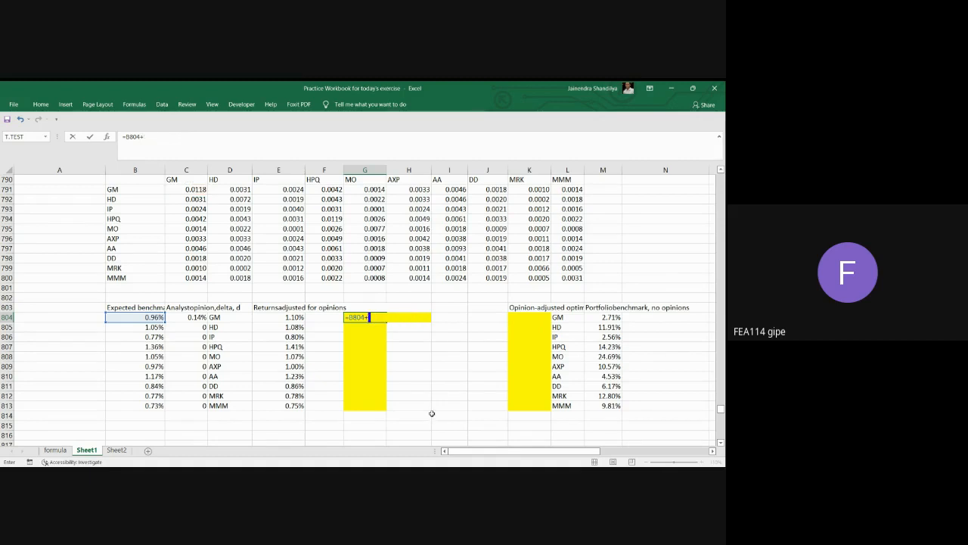
# Extend the G804 formula with the GM analyst delta times the GM variance ratio, giving =B804+C804*C791/$C$791.
pyautogui.click(196, 317)
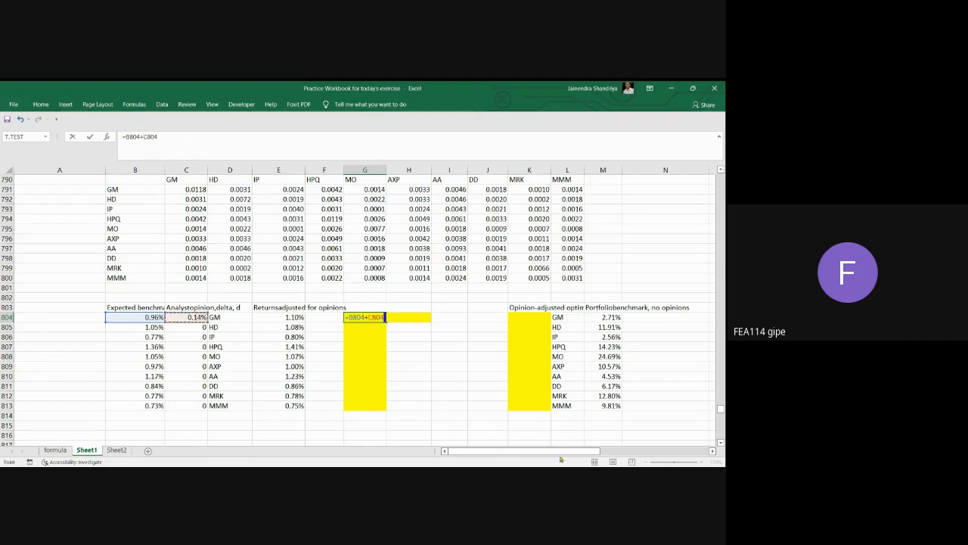
pyautogui.write('*')
pyautogui.click(194, 191)
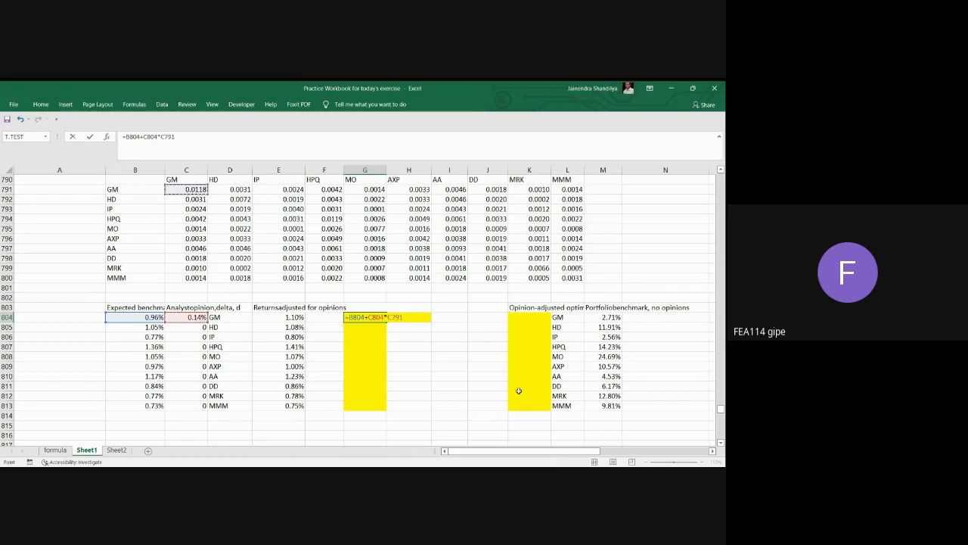
pyautogui.write('/')
pyautogui.click(198, 190)
pyautogui.press('F4')
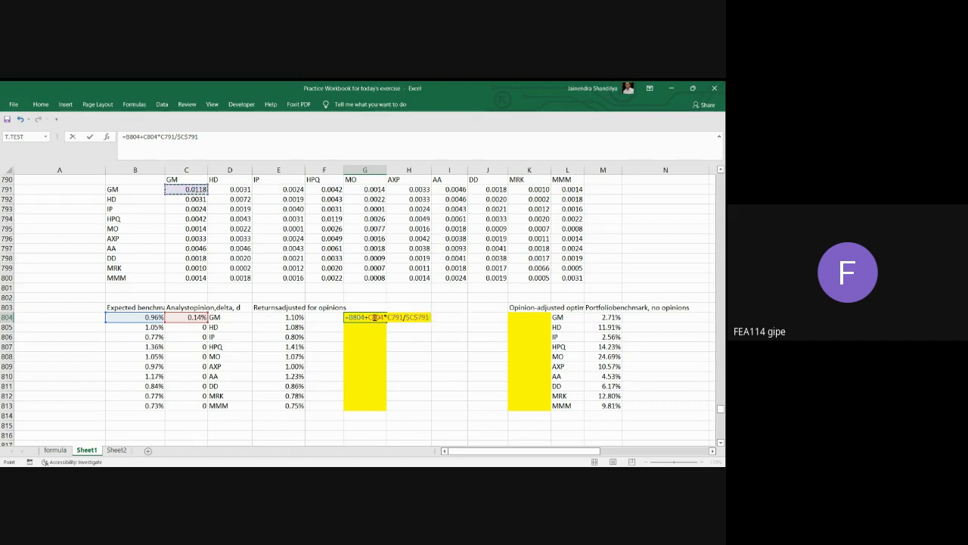
# Make the column of the C804 reference absolute in the G804 formula and enter it as =B804+$C804*C791/$C$791.
pyautogui.click(372, 317)
pyautogui.press('Left')
pyautogui.write('$')
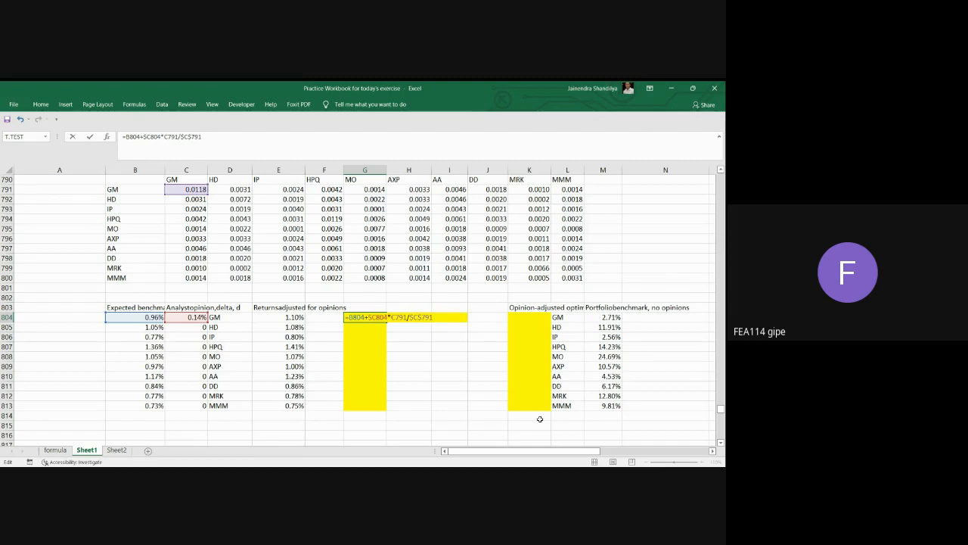
pyautogui.click(457, 317)
pyautogui.press('Return')
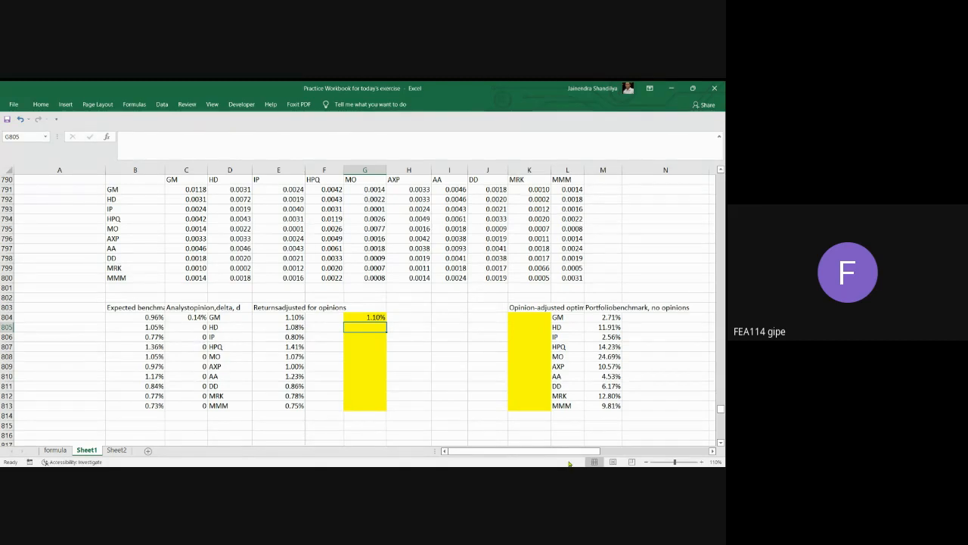
# Compute HD's opinion-adjusted return in G805 with the formula =B805+C804*C792/C791.
pyautogui.click(157, 318)
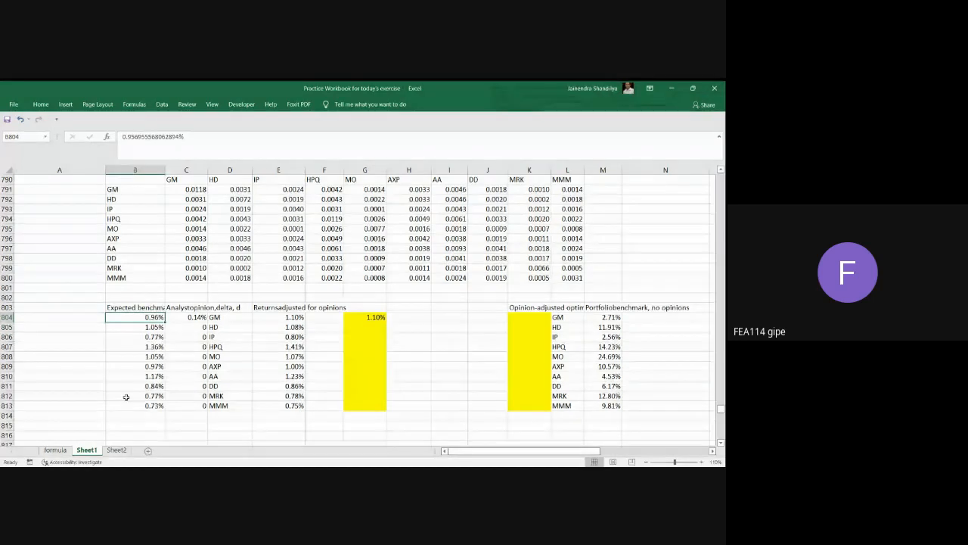
pyautogui.click(189, 317)
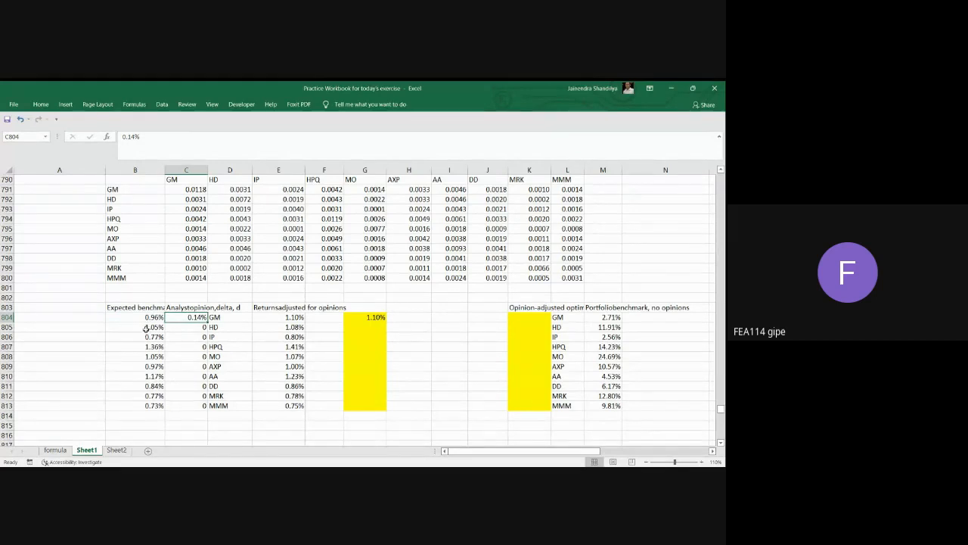
pyautogui.click(382, 328)
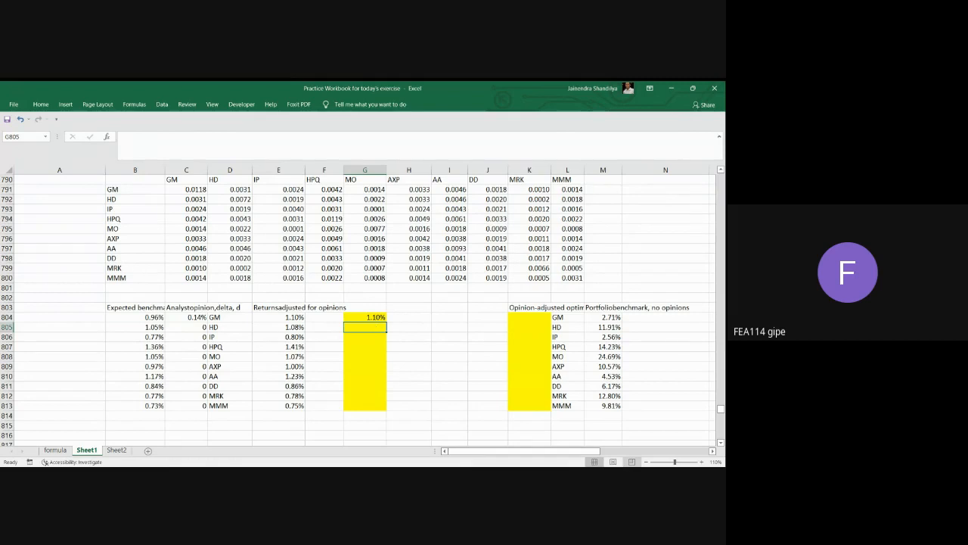
pyautogui.write('=')
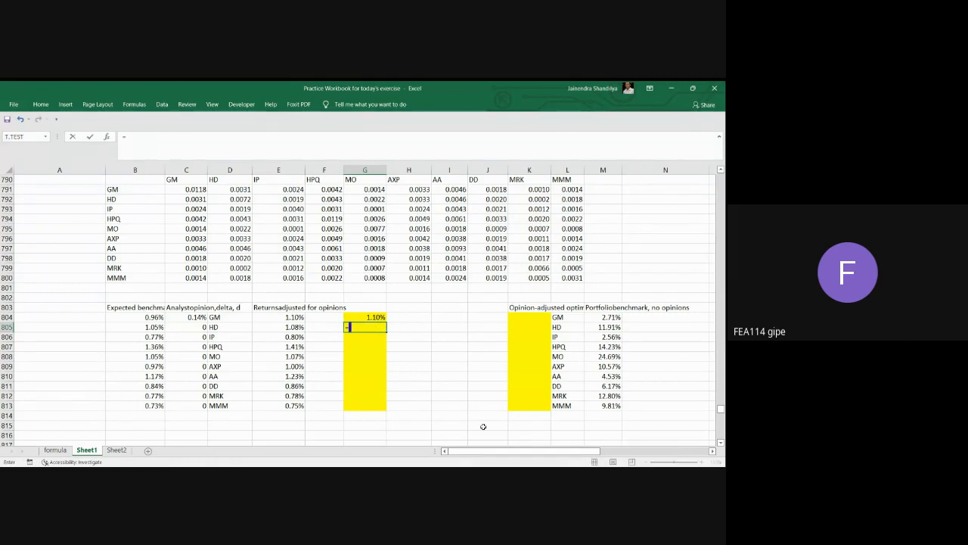
pyautogui.click(151, 327)
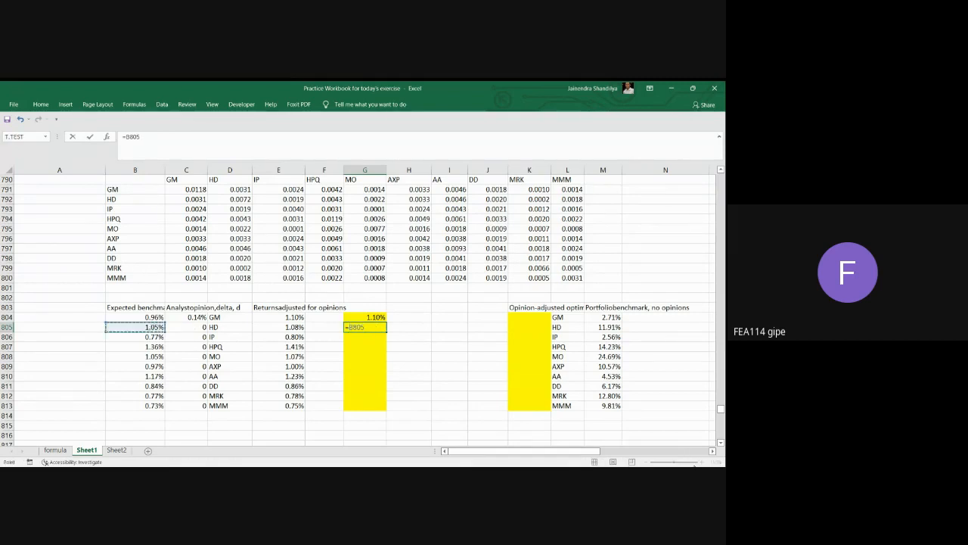
pyautogui.write('+')
pyautogui.click(196, 318)
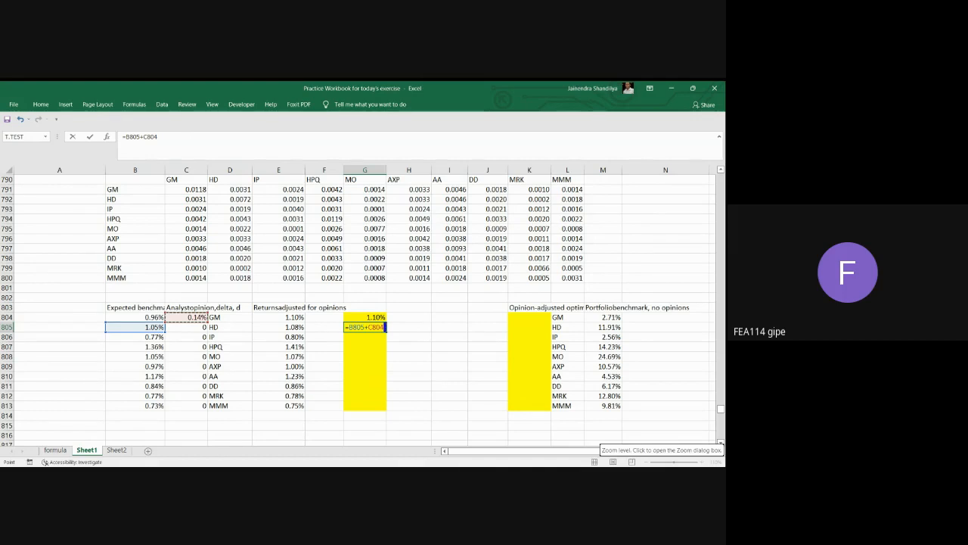
pyautogui.write('*')
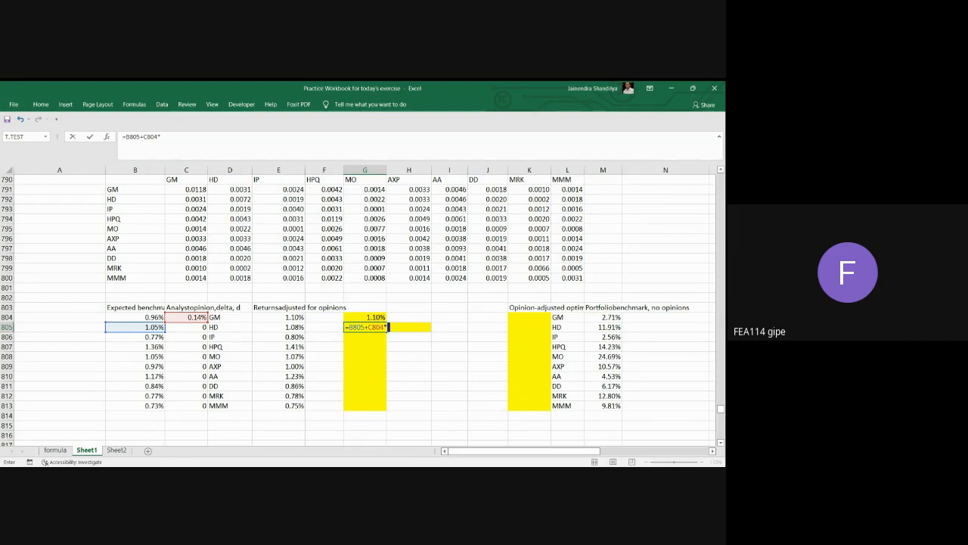
pyautogui.click(189, 199)
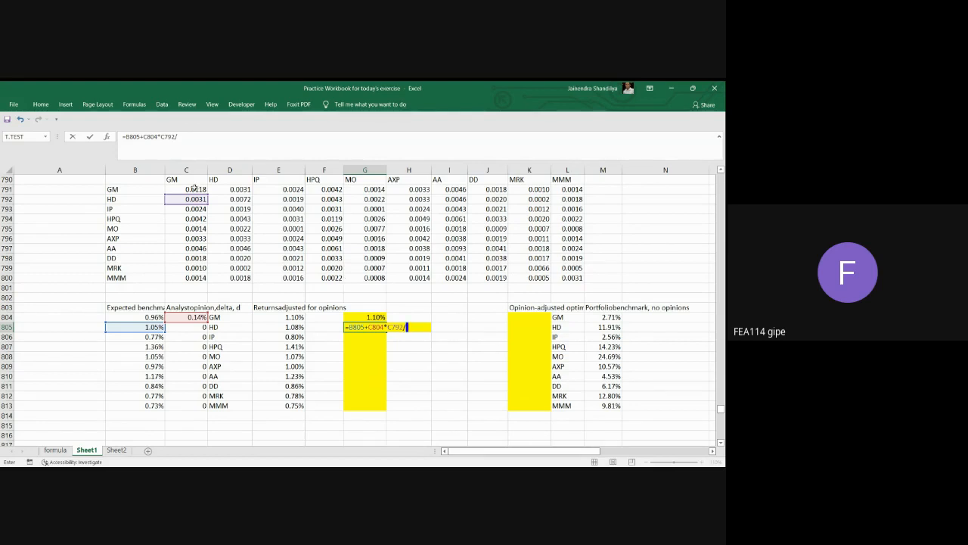
pyautogui.click(194, 188)
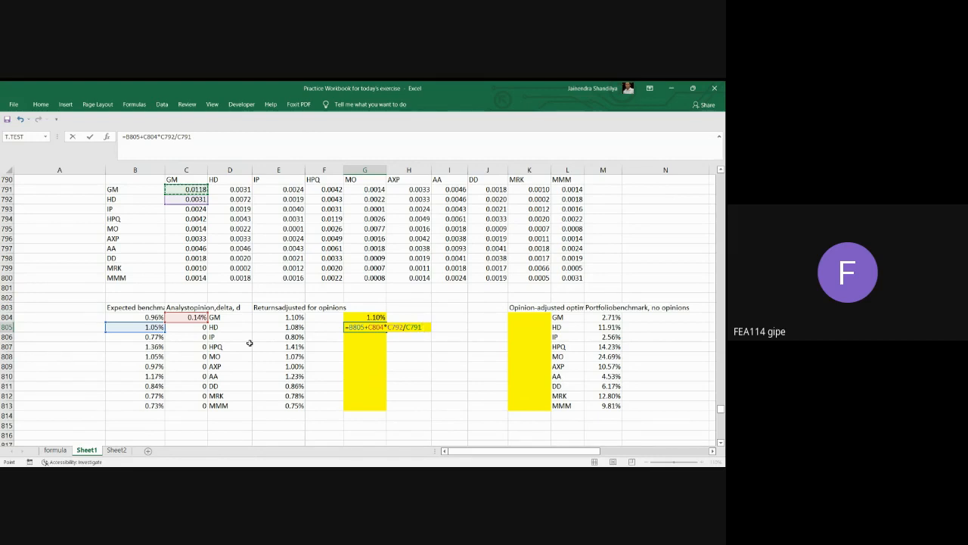
pyautogui.press('Return')
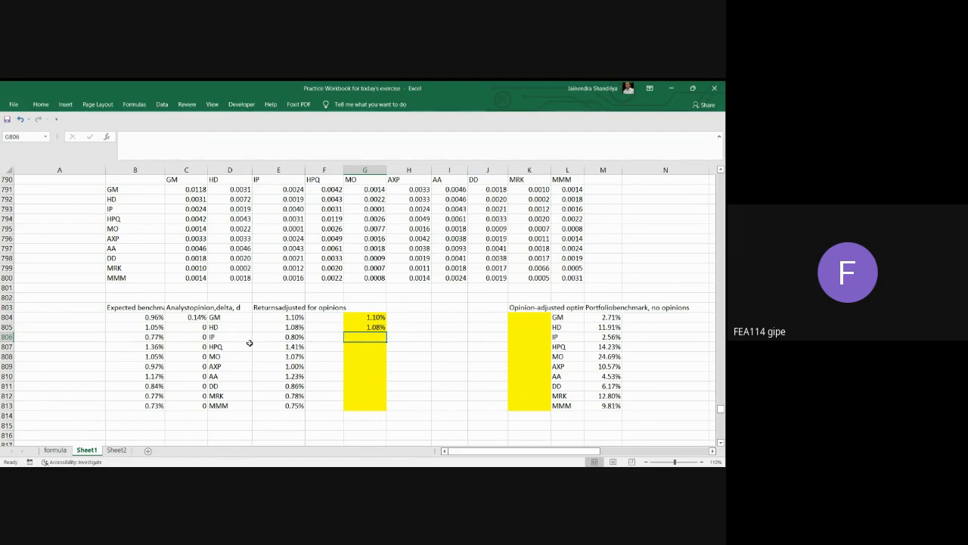
# Review the cells behind HD's opinion-adjusted return: its benchmark return in B805, the formula in G805 and GM's analyst delta in C804.
pyautogui.click(143, 326)
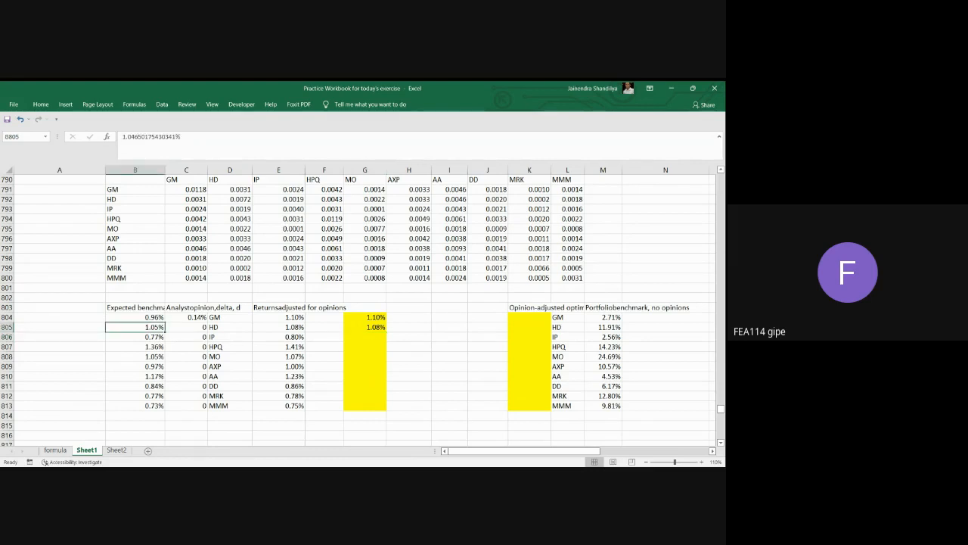
pyautogui.click(382, 330)
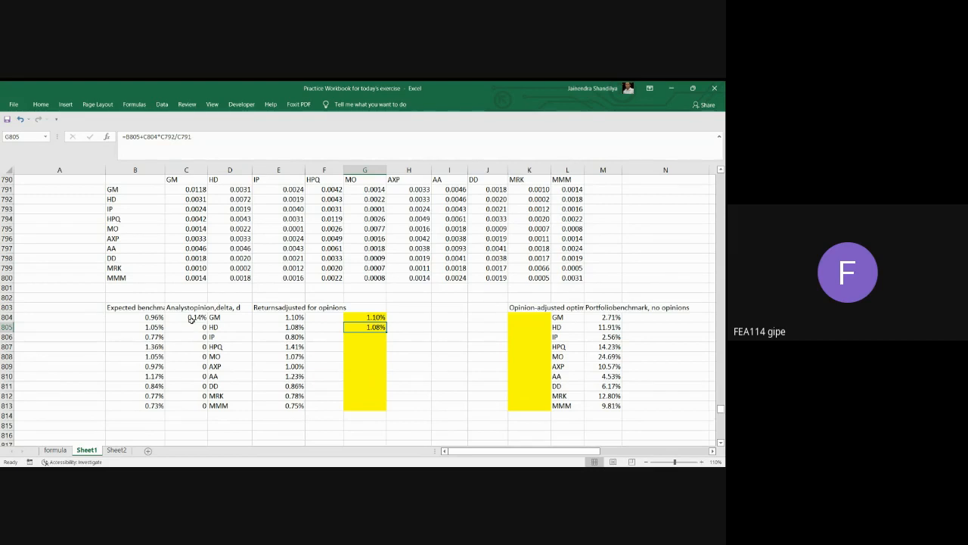
pyautogui.click(193, 321)
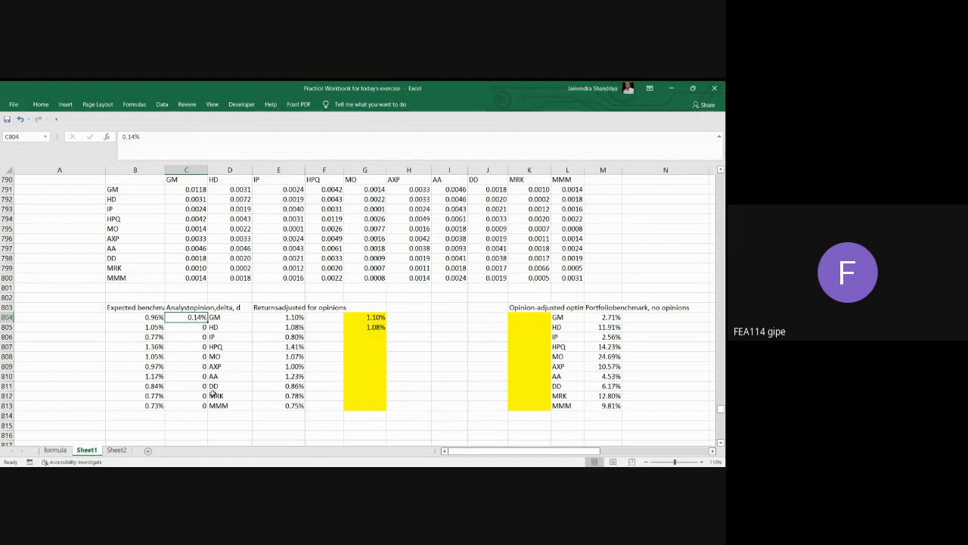
# Compute IP's opinion-adjusted return in G806 with the formula =B806+C804*C793/C791.
pyautogui.click(378, 339)
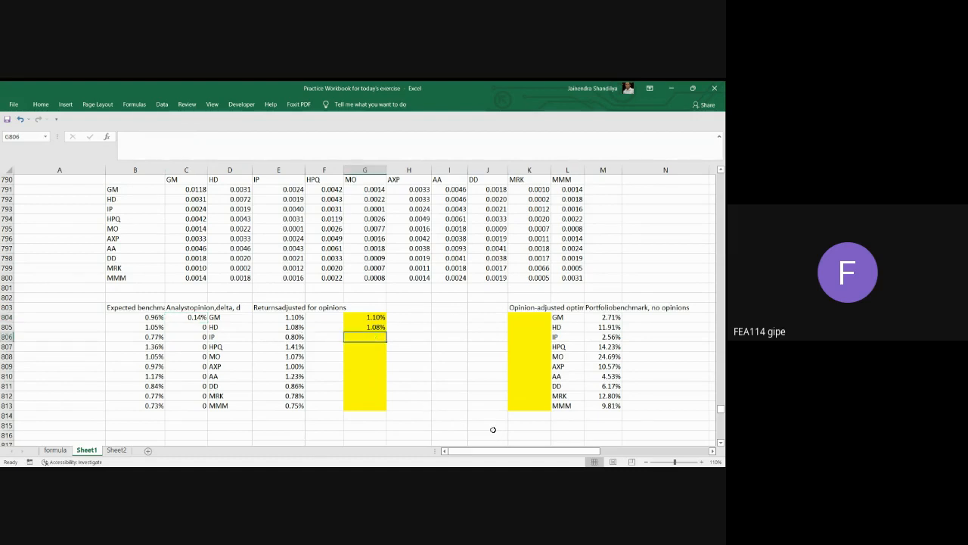
pyautogui.write('=')
pyautogui.click(149, 338)
pyautogui.write('+')
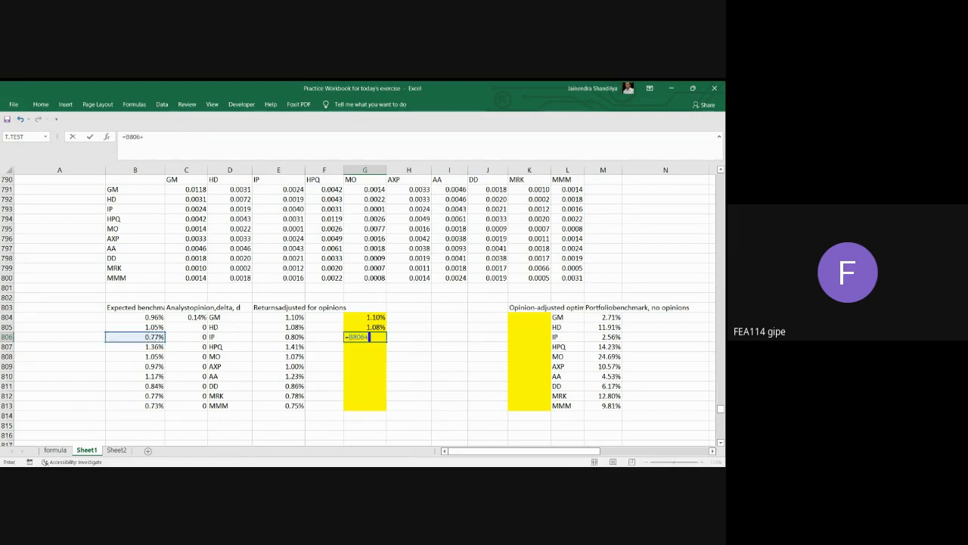
pyautogui.click(175, 316)
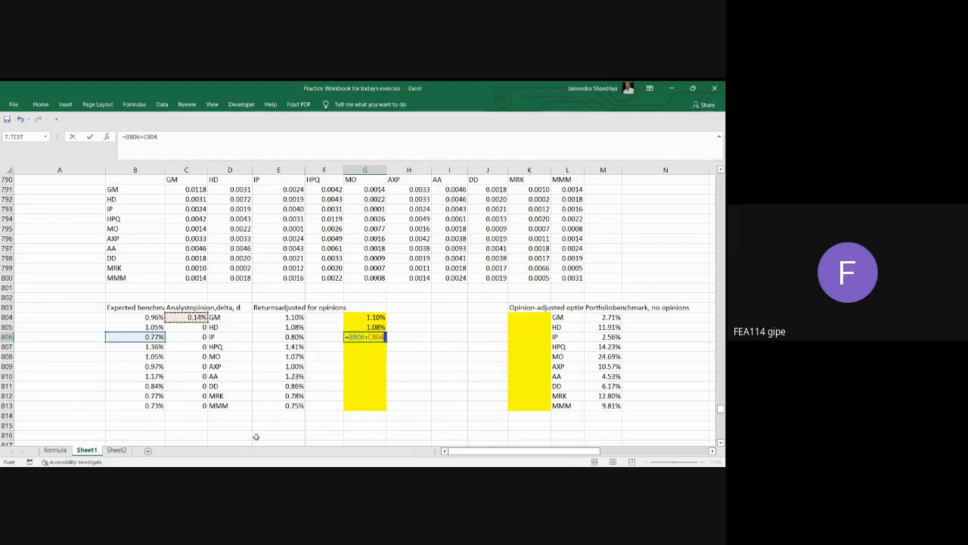
pyautogui.write('*')
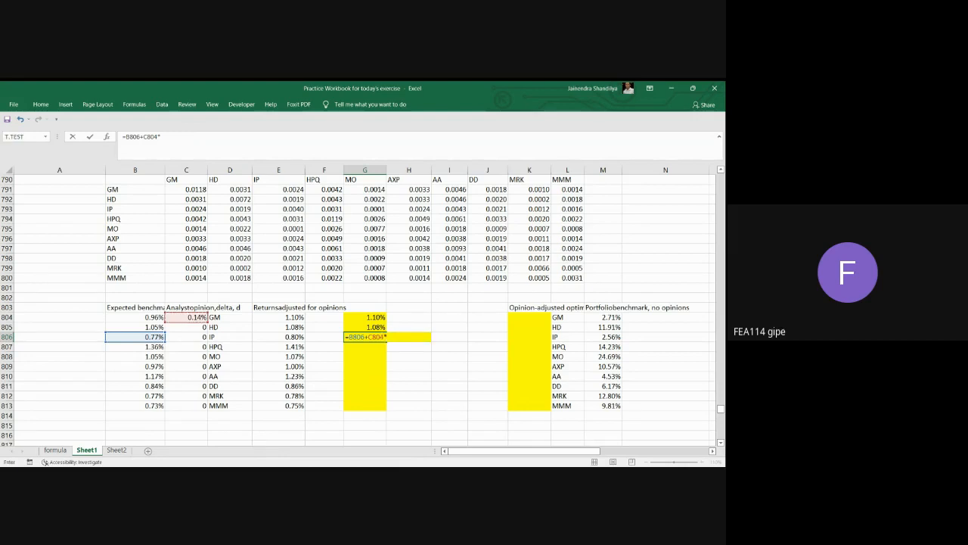
pyautogui.click(194, 210)
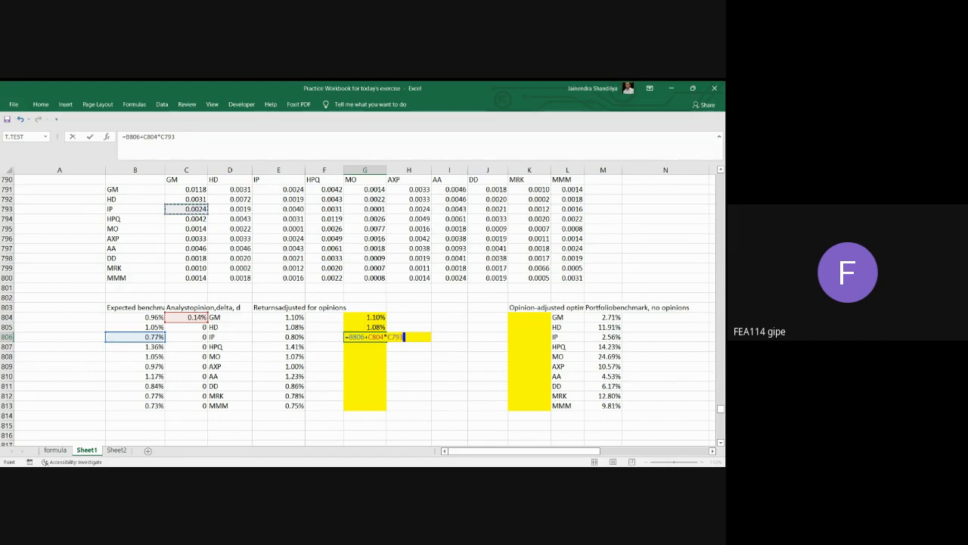
pyautogui.write('/')
pyautogui.click(203, 189)
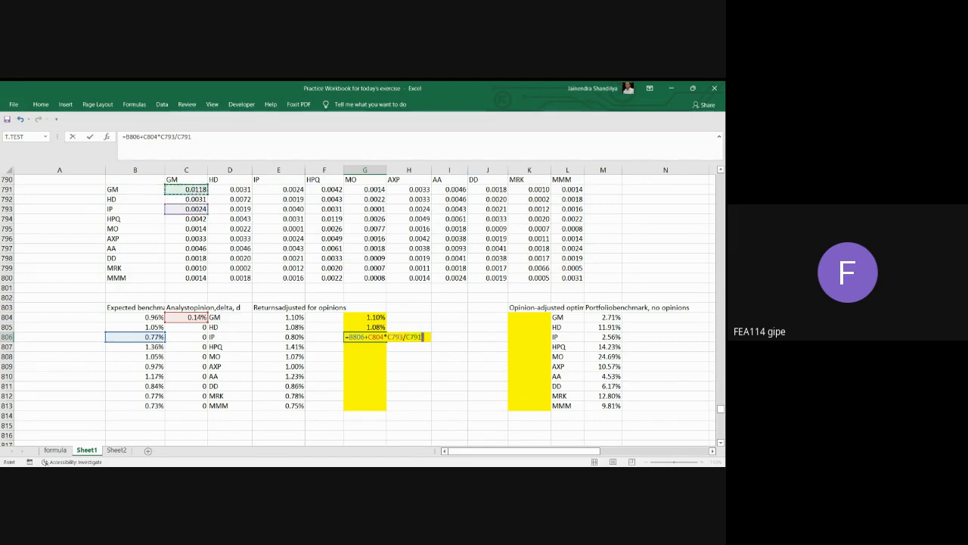
pyautogui.press('Return')
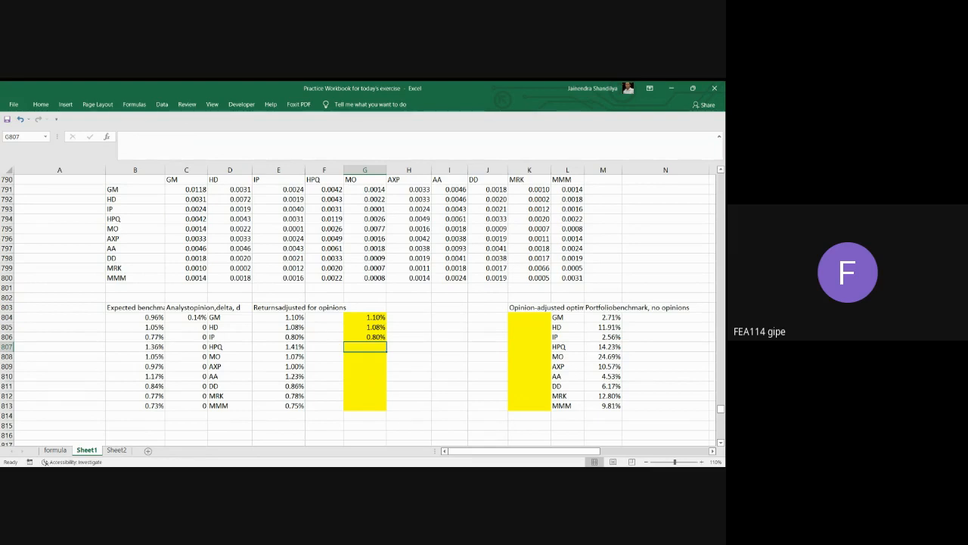
# Compute HPQ's opinion-adjusted return in G807 with the formula =B807+C804*C794/C791.
pyautogui.write('=')
pyautogui.click(159, 347)
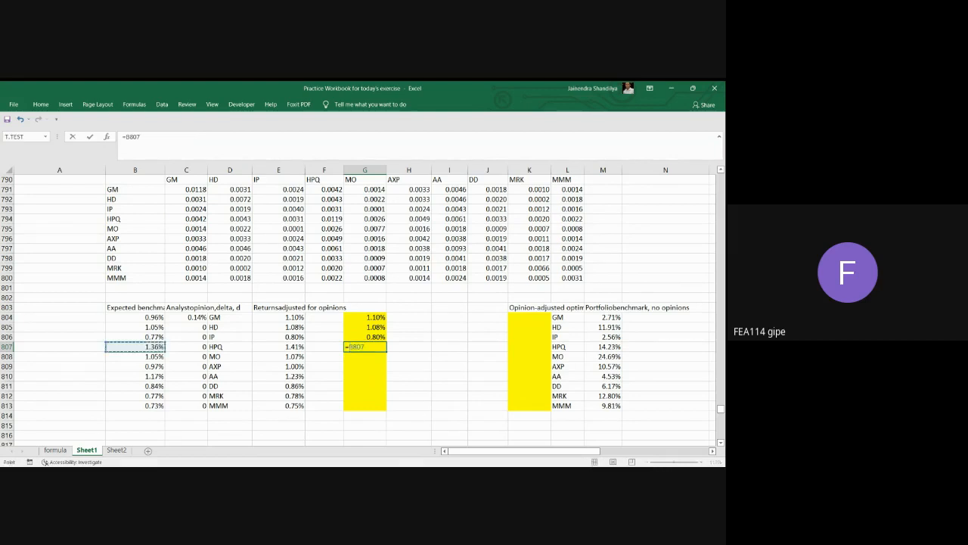
pyautogui.write('+')
pyautogui.click(198, 316)
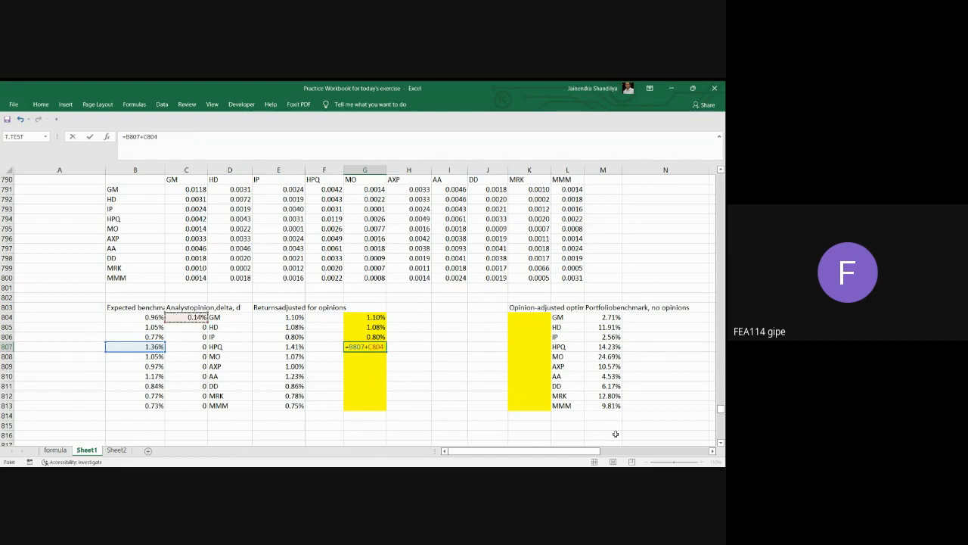
pyautogui.write('*')
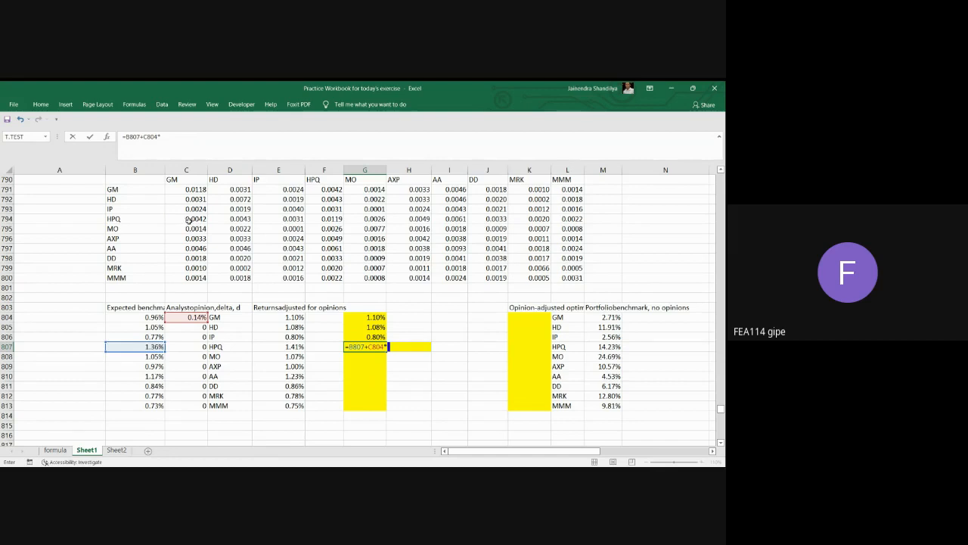
pyautogui.click(189, 220)
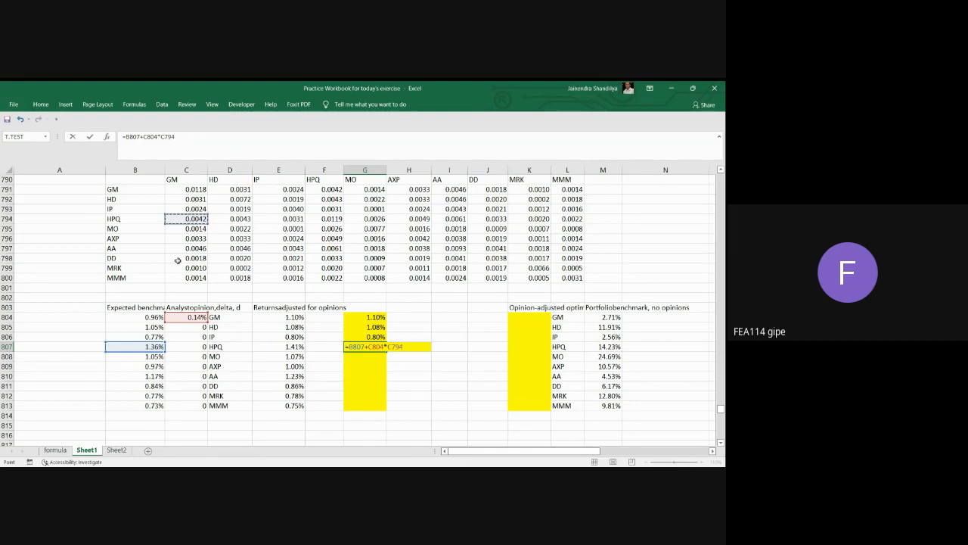
pyautogui.write('/')
pyautogui.click(188, 189)
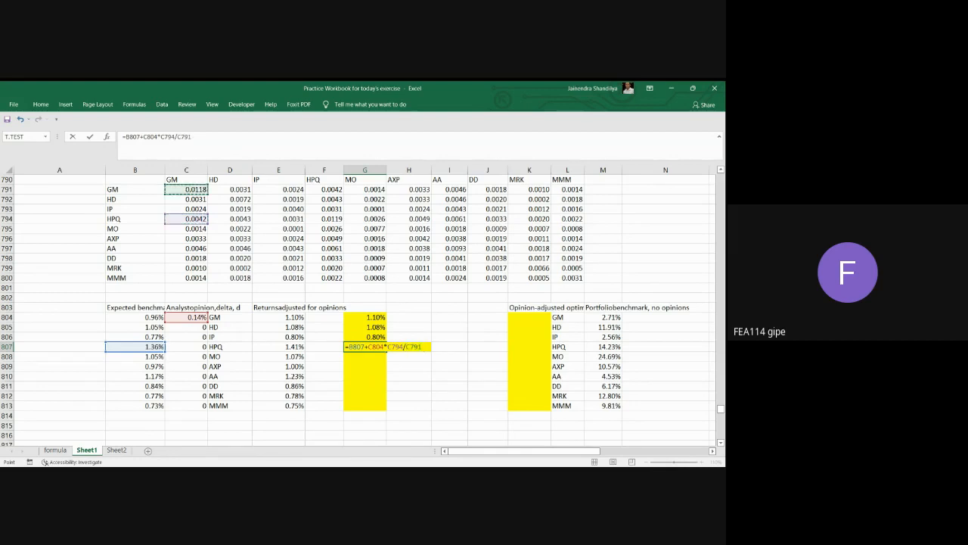
pyautogui.press('Return')
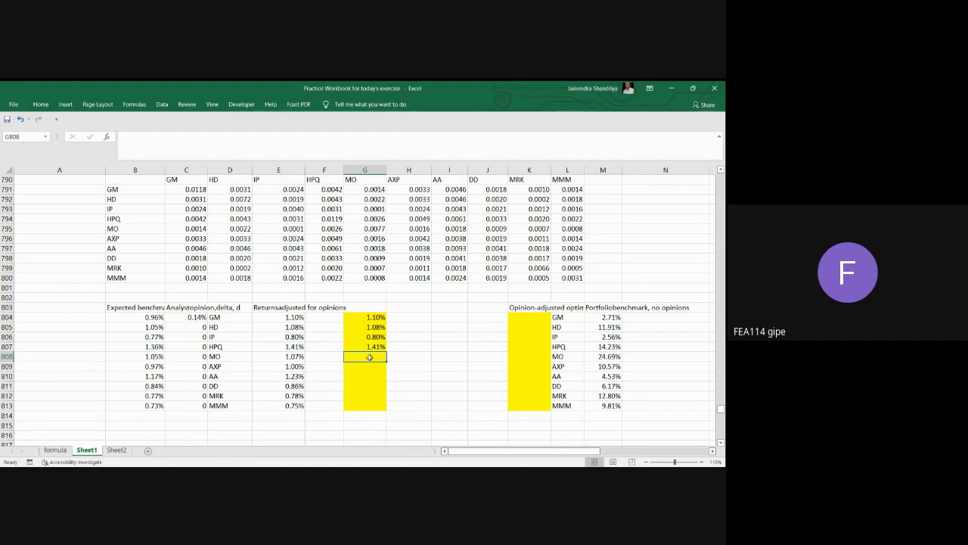
# Examine the unfilled returns in G808:G813, the expected benchmark returns, the no-opinion benchmark portfolio weights and the computed returns in G804:G807.
pyautogui.moveTo(369, 357); pyautogui.dragTo(367, 406)
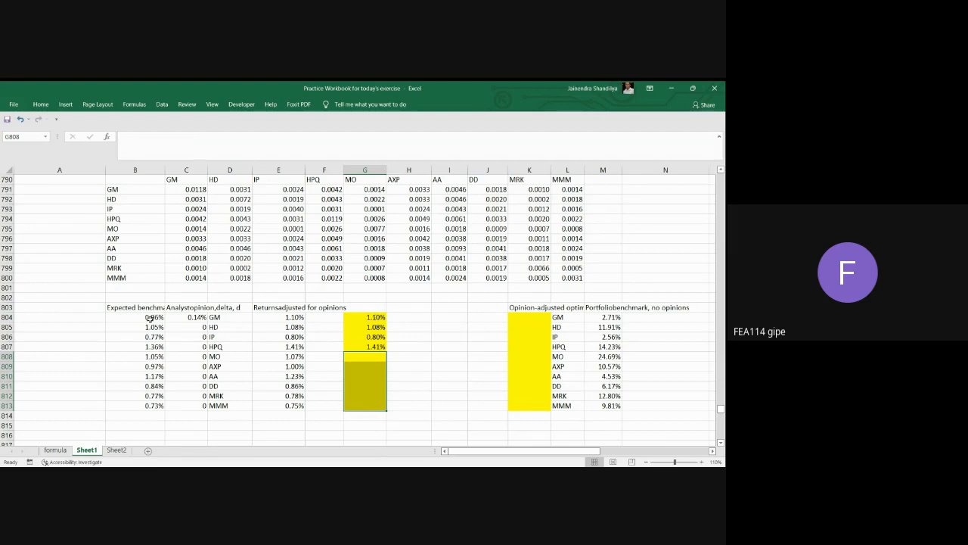
pyautogui.moveTo(150, 319); pyautogui.dragTo(150, 405)
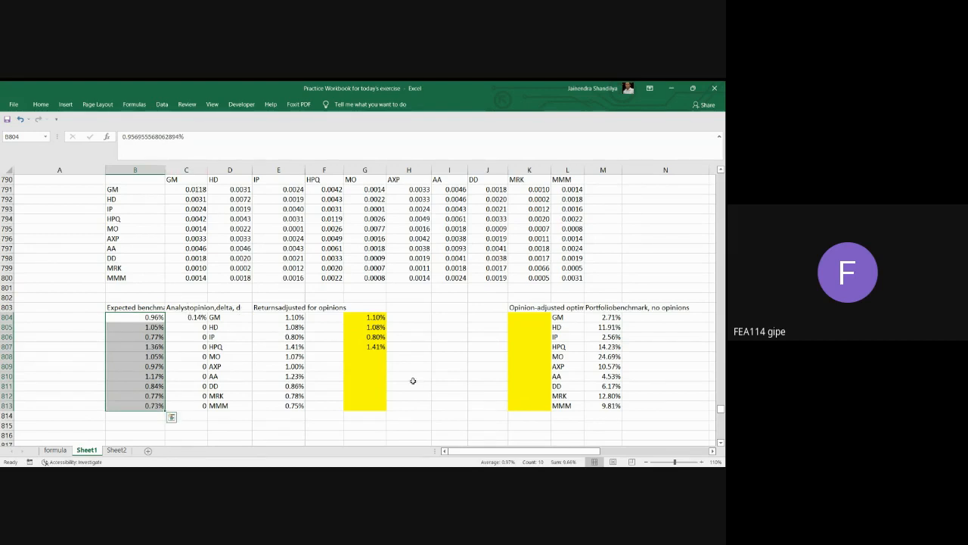
pyautogui.click(373, 370)
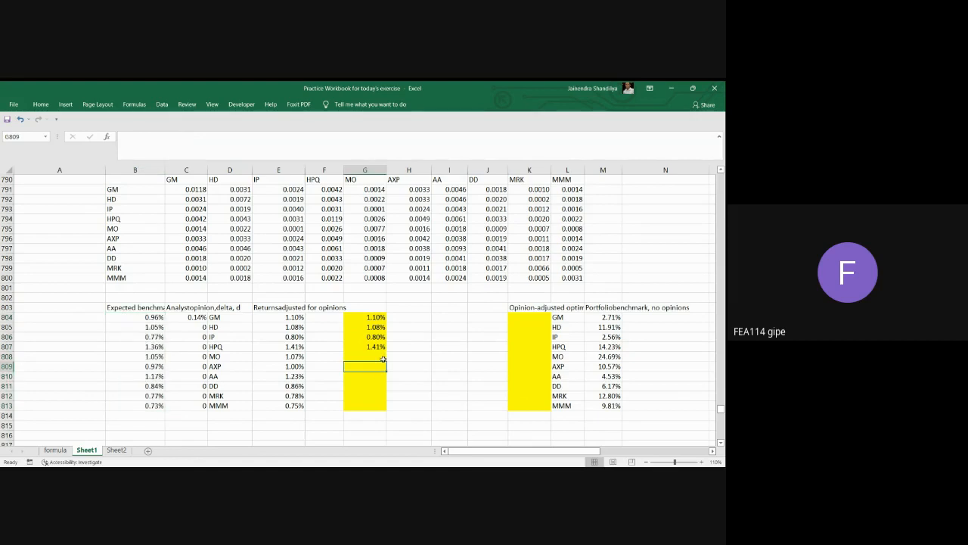
pyautogui.click(377, 355)
pyautogui.moveTo(376, 360); pyautogui.dragTo(371, 406)
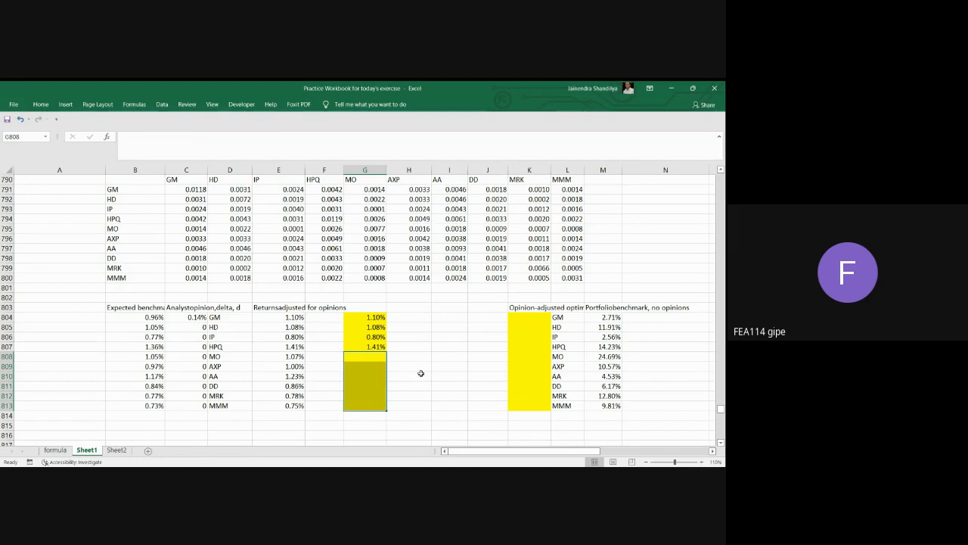
pyautogui.click(527, 320)
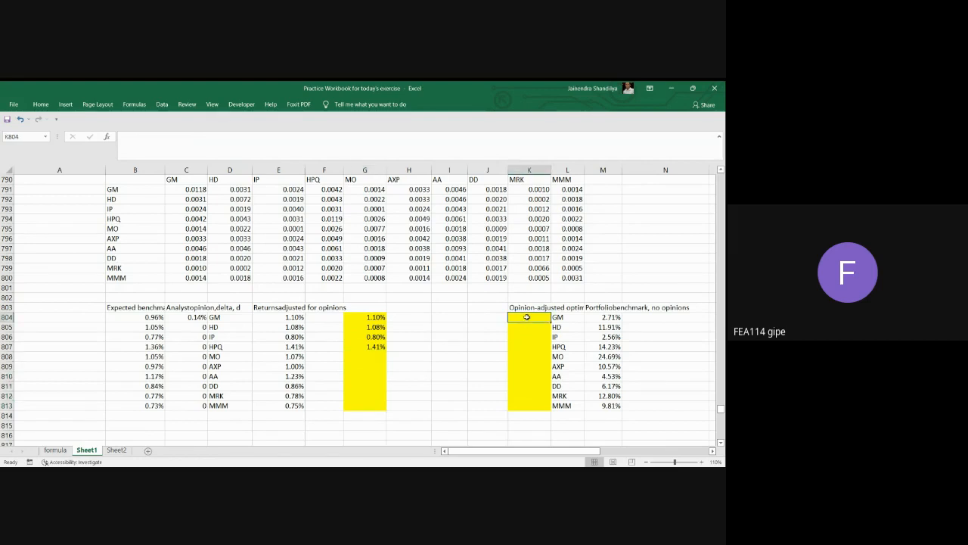
pyautogui.click(615, 317)
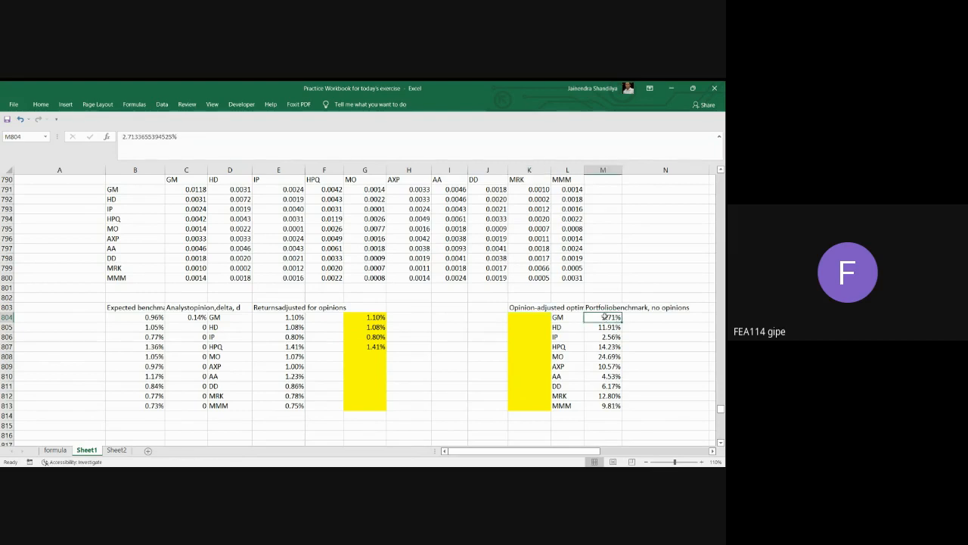
pyautogui.moveTo(603, 318); pyautogui.dragTo(602, 406)
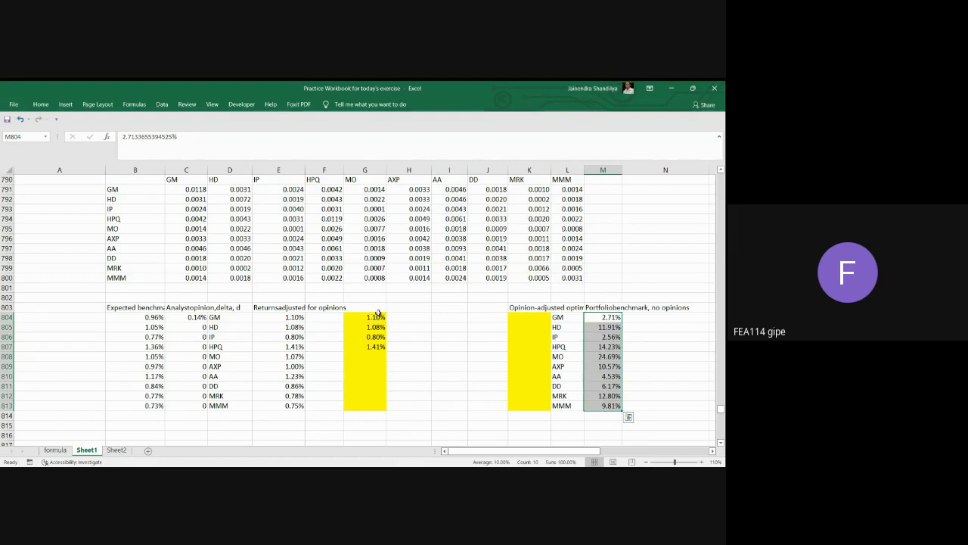
pyautogui.moveTo(376, 316); pyautogui.dragTo(377, 345)
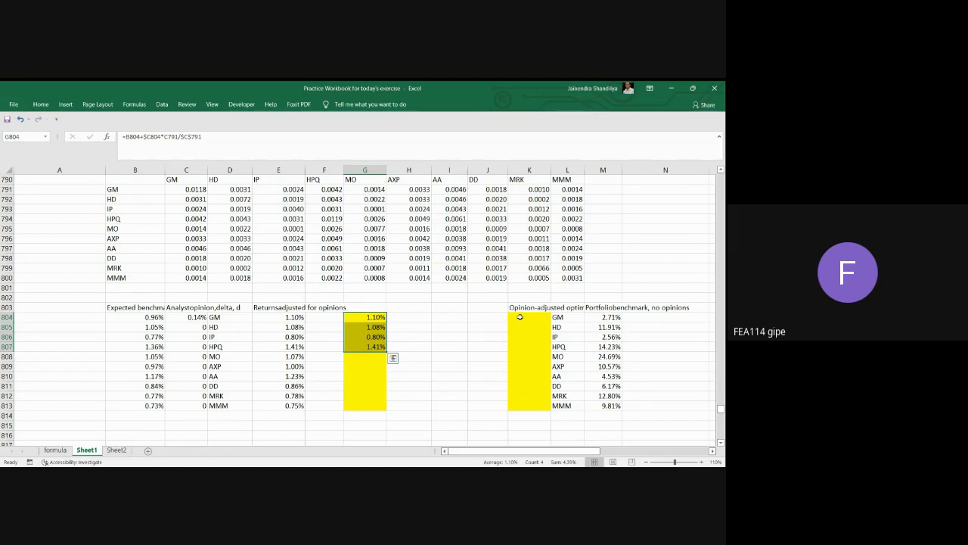
# Begin an array formula over K804:K813 for the opinion-adjusted portfolio with the inverted variance-covariance matrix, =MMULT(MINVERSE(C791:L800).
pyautogui.moveTo(519, 317); pyautogui.dragTo(520, 407)
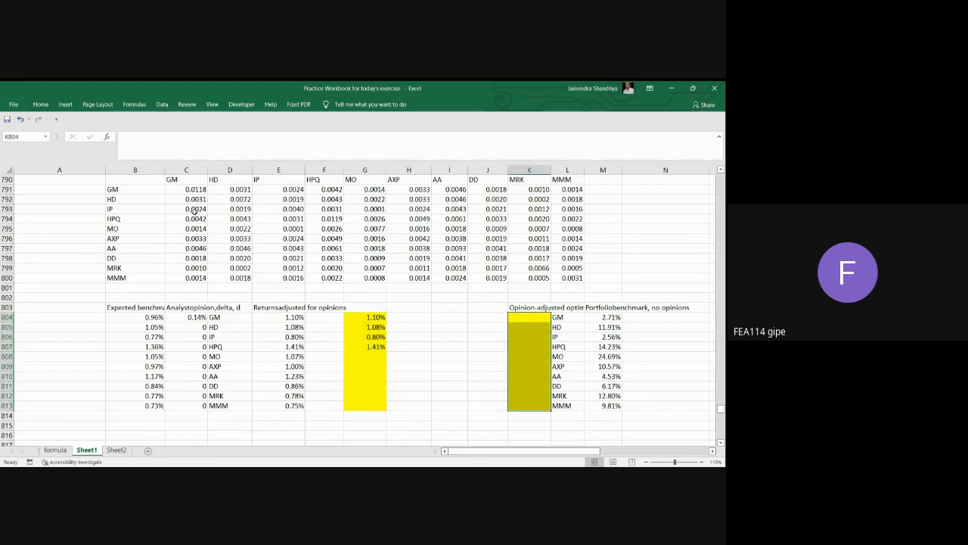
pyautogui.click(135, 141)
pyautogui.write('=')
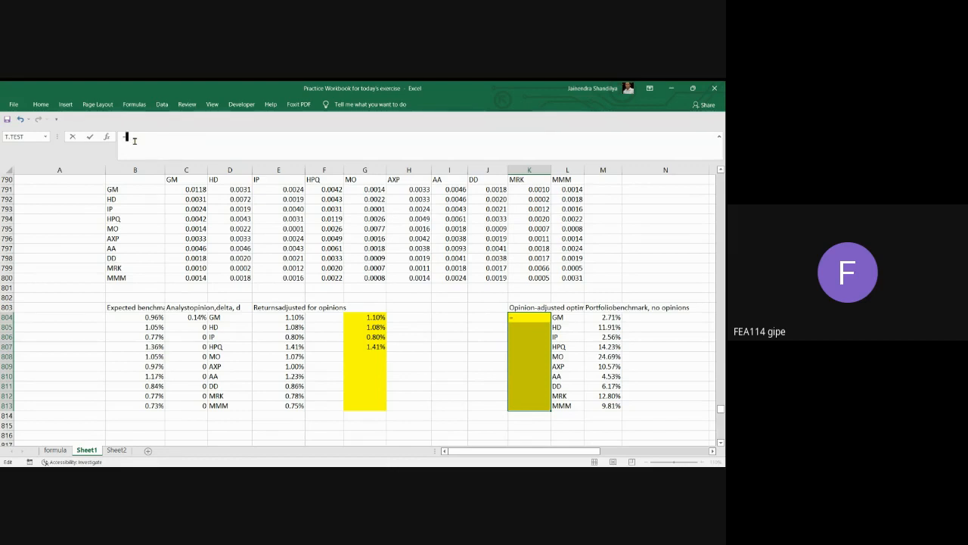
pyautogui.write('mm')
pyautogui.press('Tab')
pyautogui.write('minverse')
pyautogui.press('Tab')
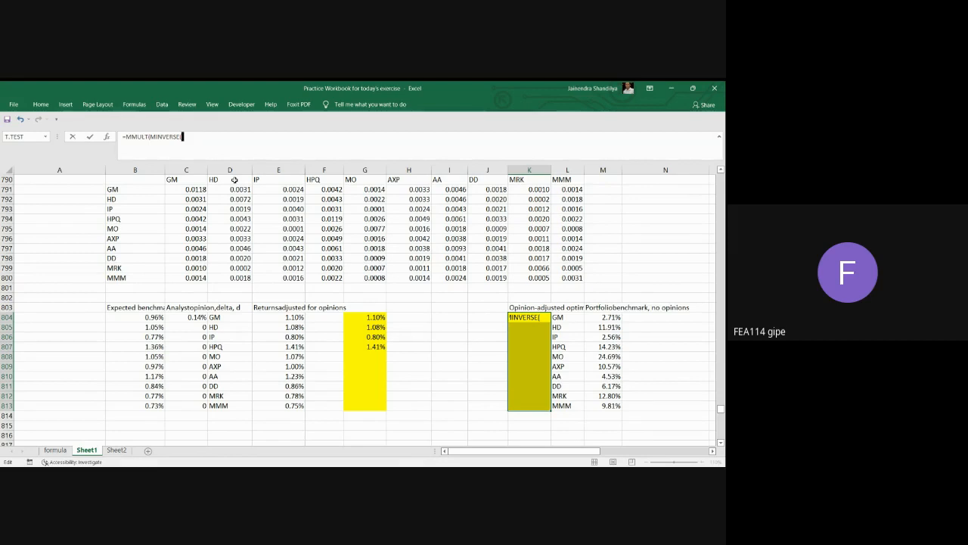
pyautogui.click(197, 190)
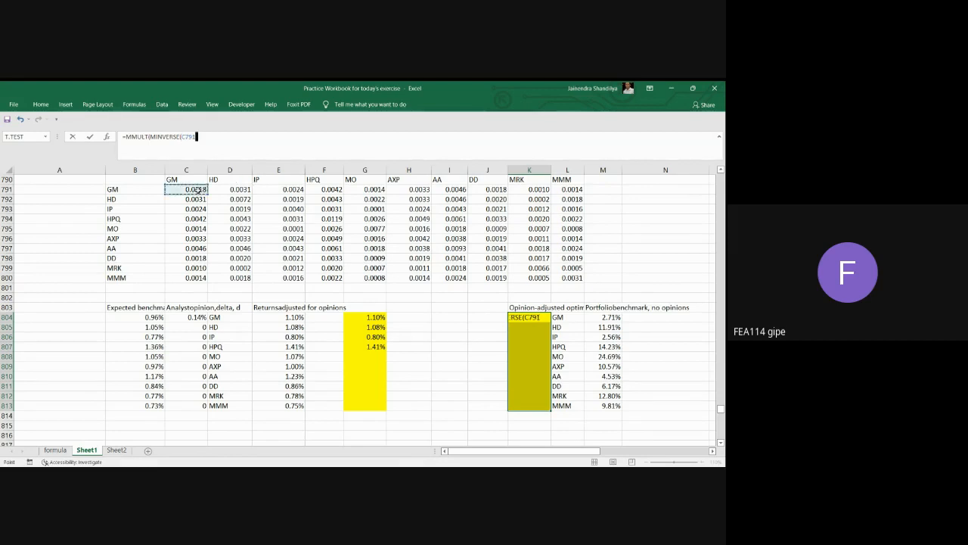
pyautogui.moveTo(198, 191); pyautogui.dragTo(567, 279)
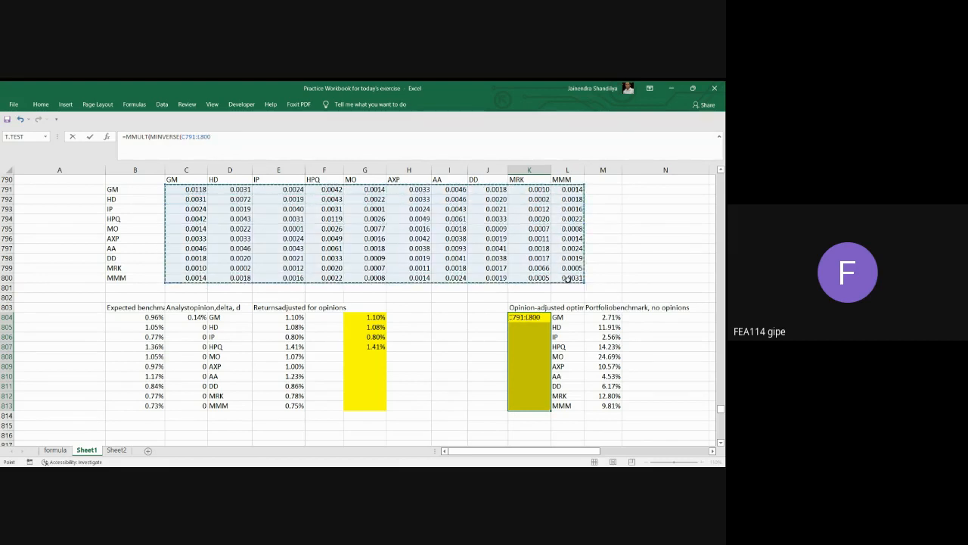
pyautogui.write(')')
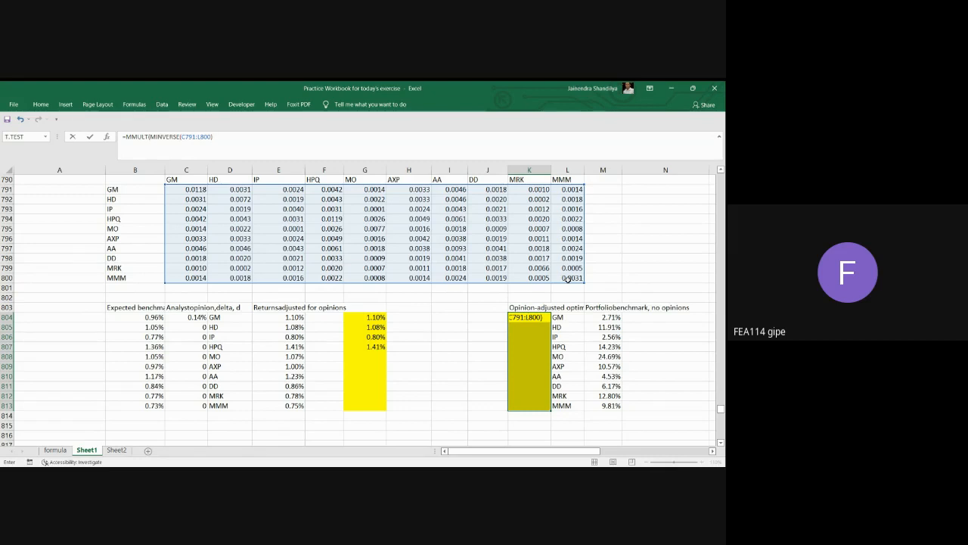
# Complete the MMULT with the opinion-adjusted returns less the current T-bill rate, E804:E813-C782, as its second argument.
pyautogui.write(',')
pyautogui.moveTo(287, 317); pyautogui.dragTo(288, 407)
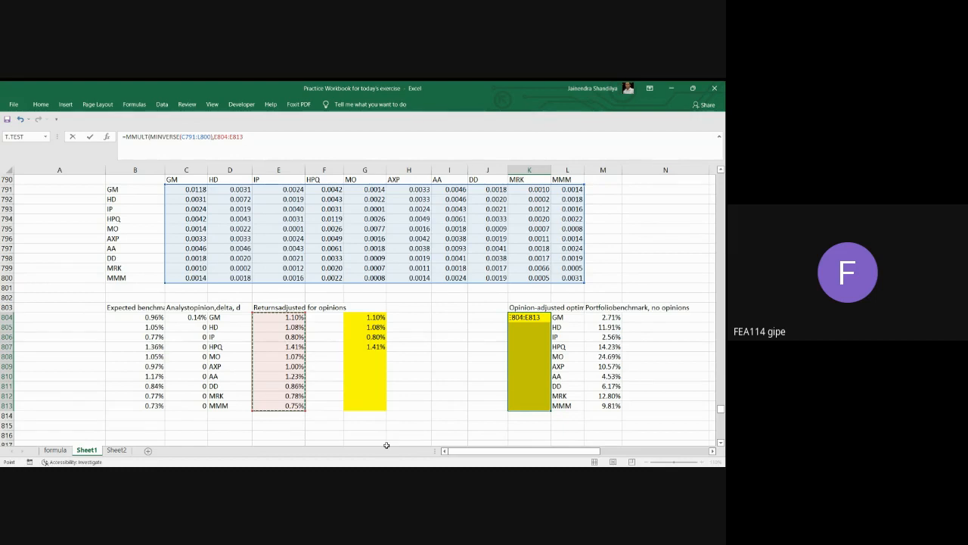
pyautogui.write('-')
pyautogui.scroll(1, 327, 303)
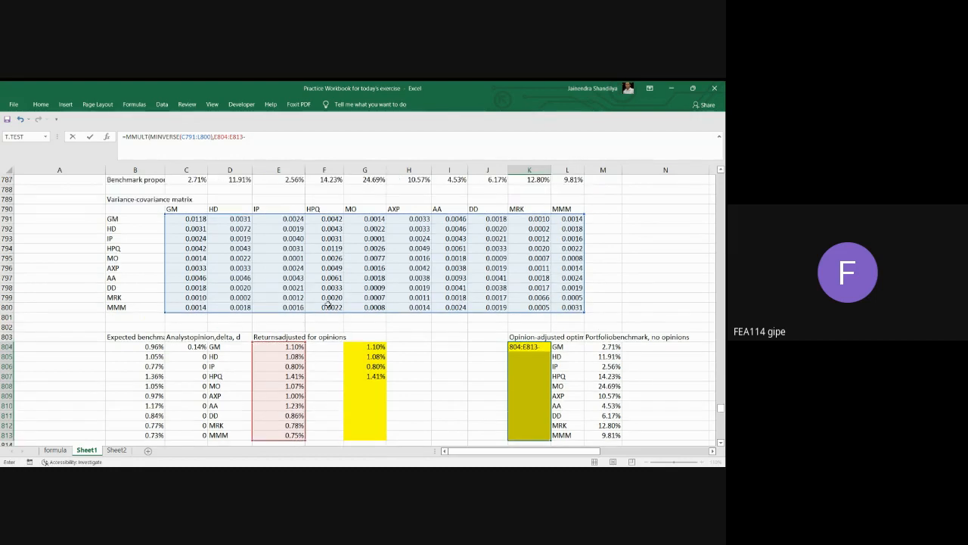
pyautogui.scroll(2, 328, 303)
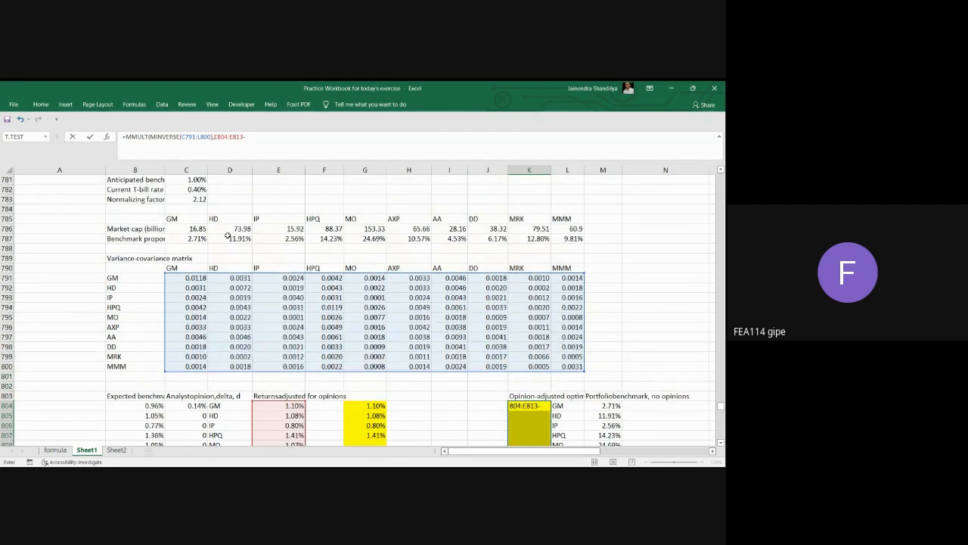
pyautogui.click(202, 189)
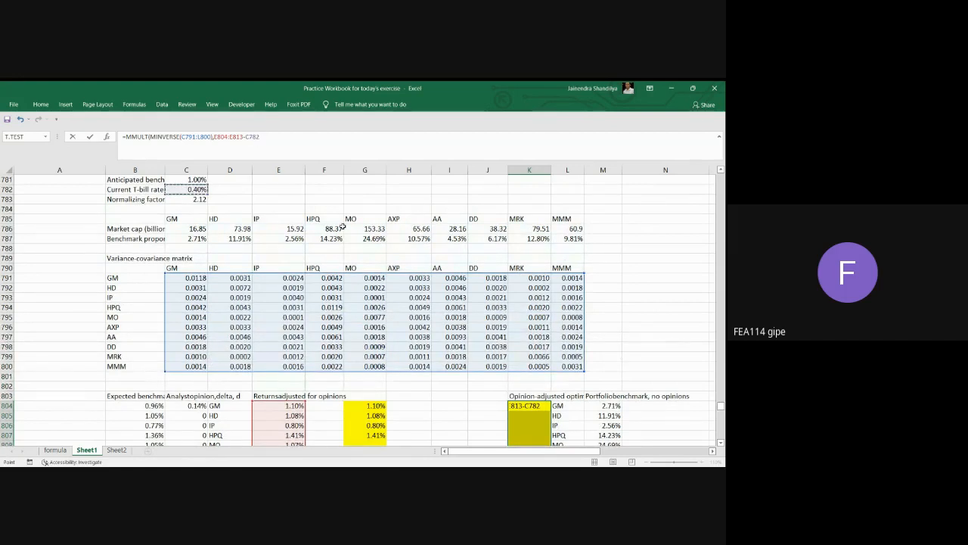
pyautogui.write(')')
# Divide the K804:K813 formula by a SUM of a second MMULT that starts with the inverted variance-covariance matrix, /SUM(MMULT(MINVERSE(C791:L800).
pyautogui.write('/sum(mm')
pyautogui.press('Tab')
pyautogui.write('minv')
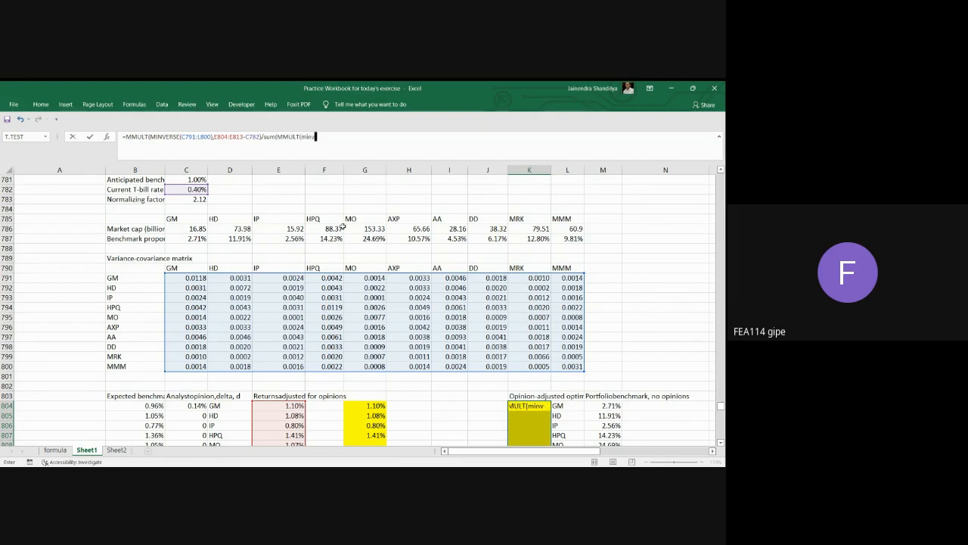
pyautogui.press('Tab')
pyautogui.moveTo(188, 278); pyautogui.dragTo(569, 365)
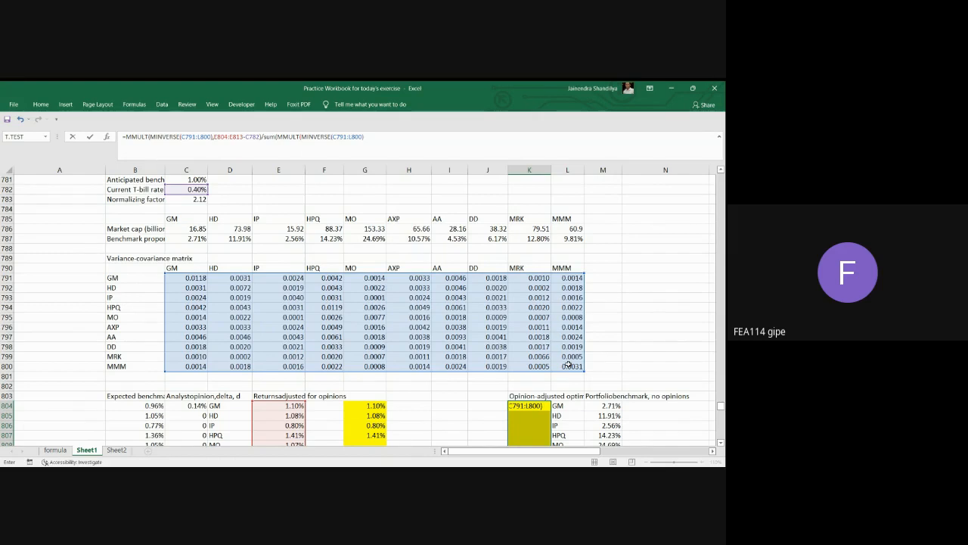
# Finish the denominator with the opinion-adjusted returns less the T-bill rate, E804:E813-C782, and enter the formula as an array over K804:K813.
pyautogui.write(',')
pyautogui.scroll(-2, 568, 366)
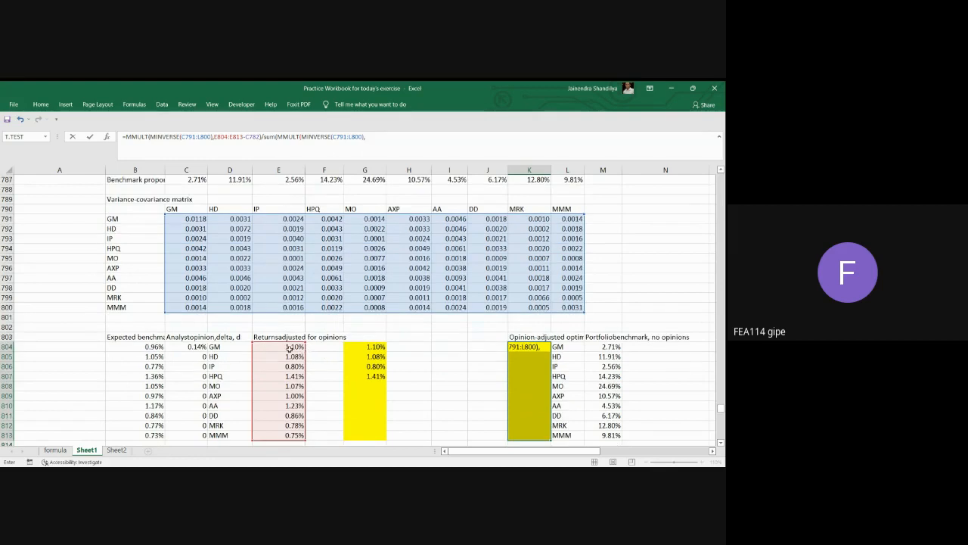
pyautogui.click(294, 346)
pyautogui.moveTo(293, 347); pyautogui.dragTo(294, 435)
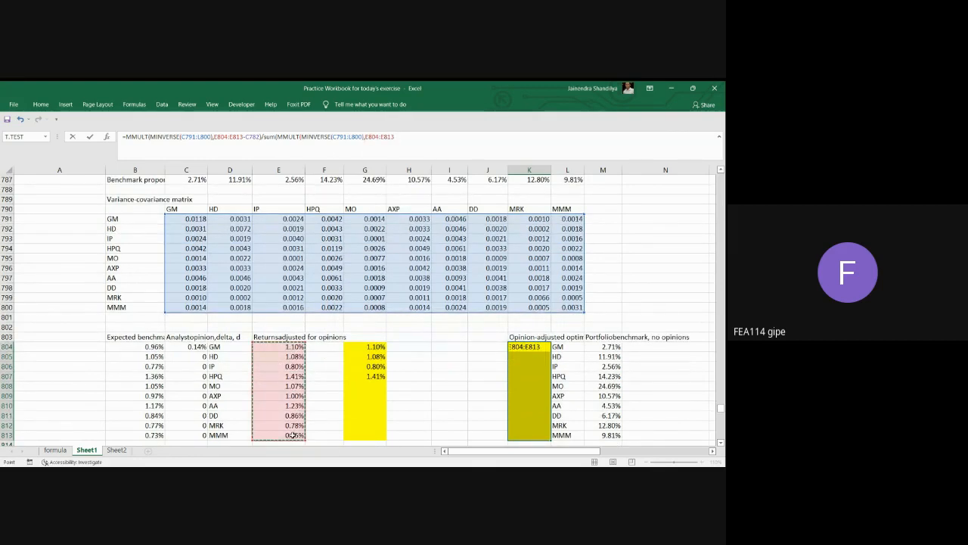
pyautogui.write('-')
pyautogui.scroll(3, 199, 219)
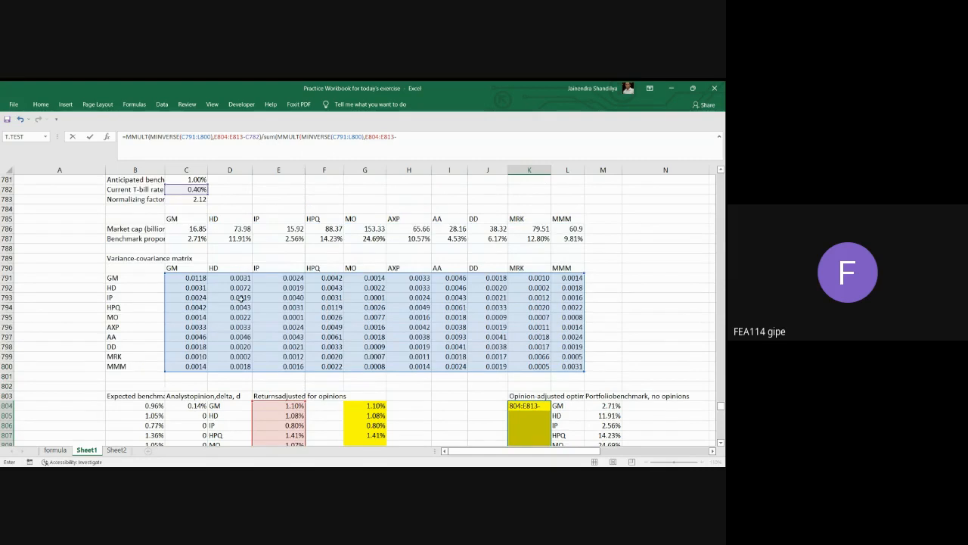
pyautogui.click(198, 219)
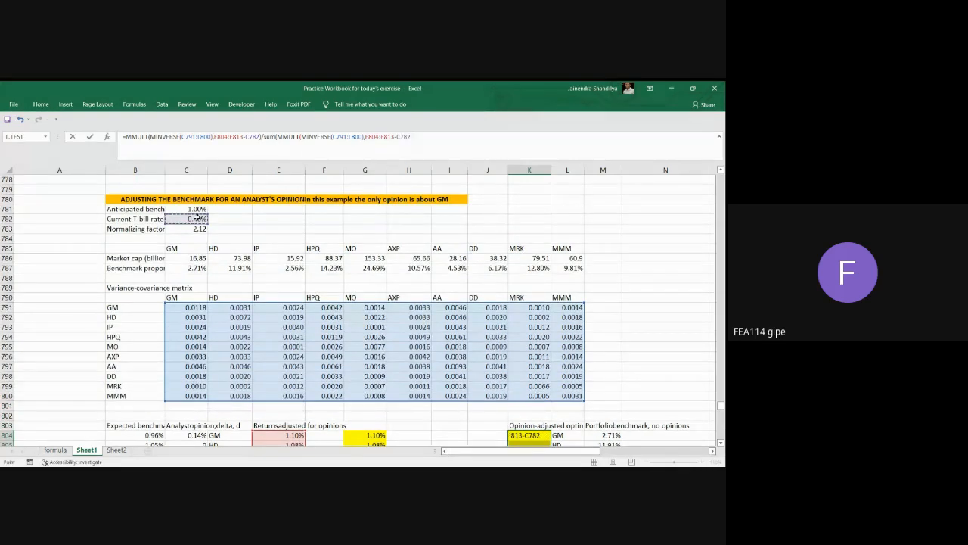
pyautogui.write('))')
pyautogui.scroll(-4, 652, 314)
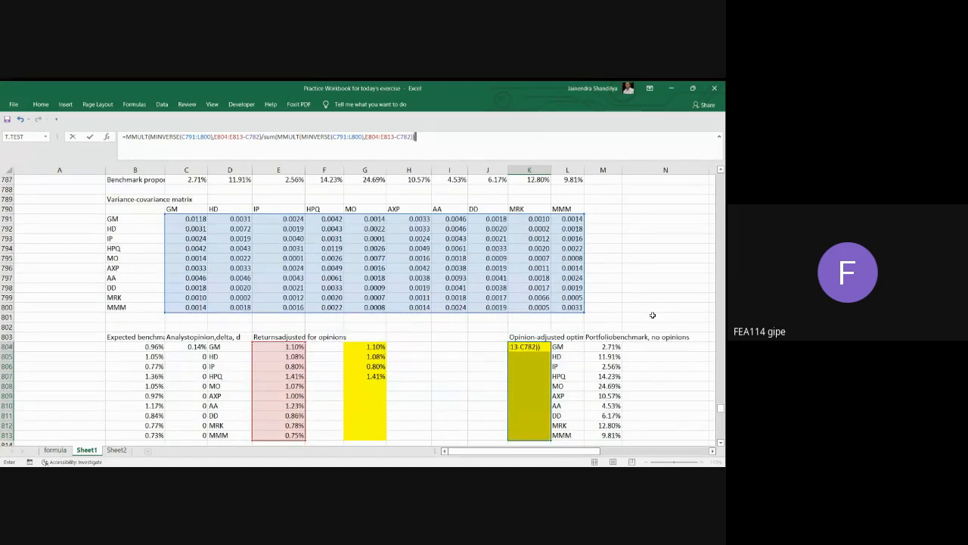
pyautogui.hotkey('ctrl', 'shift', 'Return')
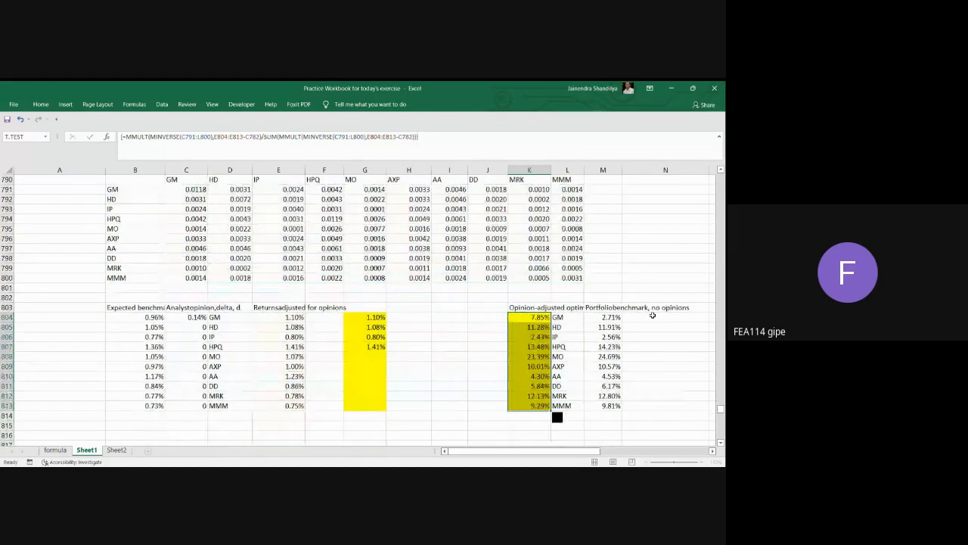
# Compare the opinion-adjusted portfolio in K804:K813 with the no-opinion benchmark weights in M804:M813, focusing on GM.
pyautogui.scroll(-1, 446, 387)
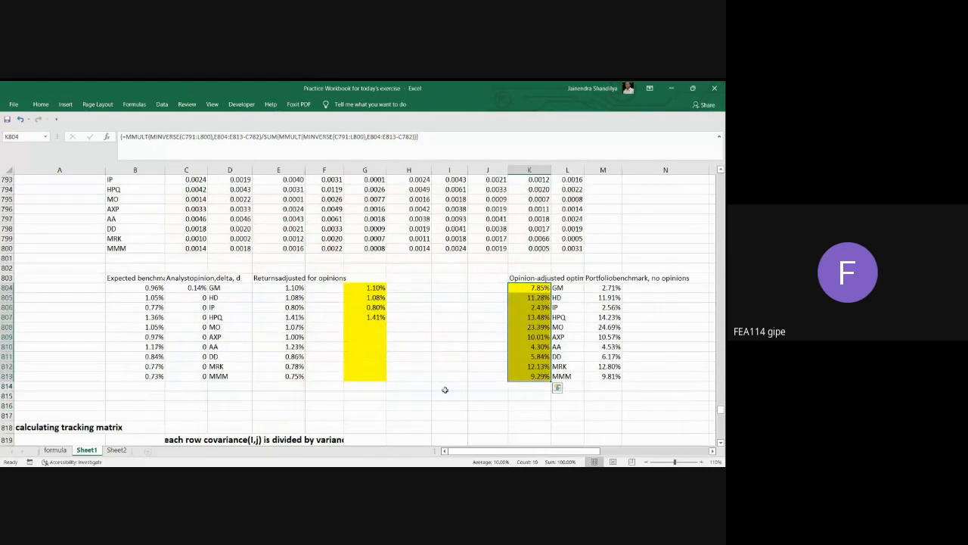
pyautogui.click(614, 291)
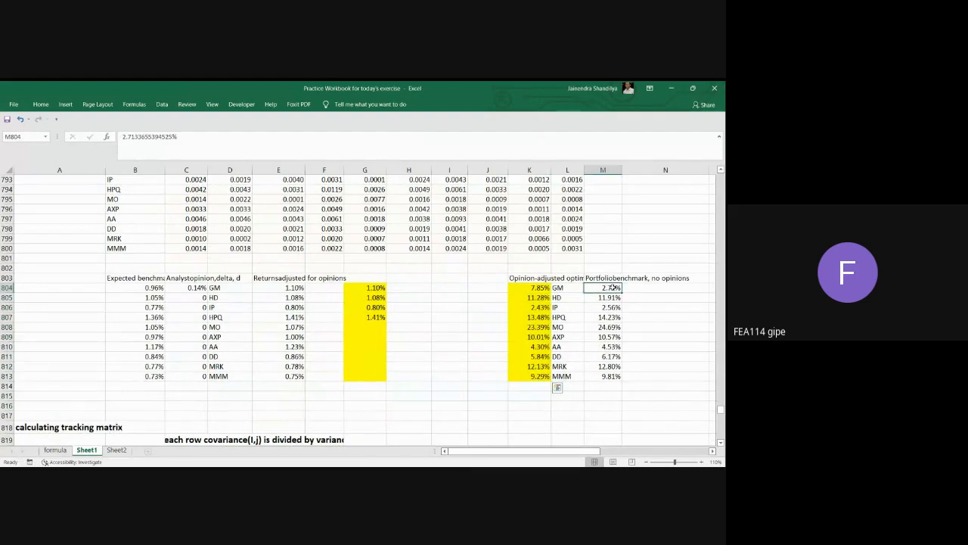
pyautogui.press('Left')
pyautogui.press('Left')
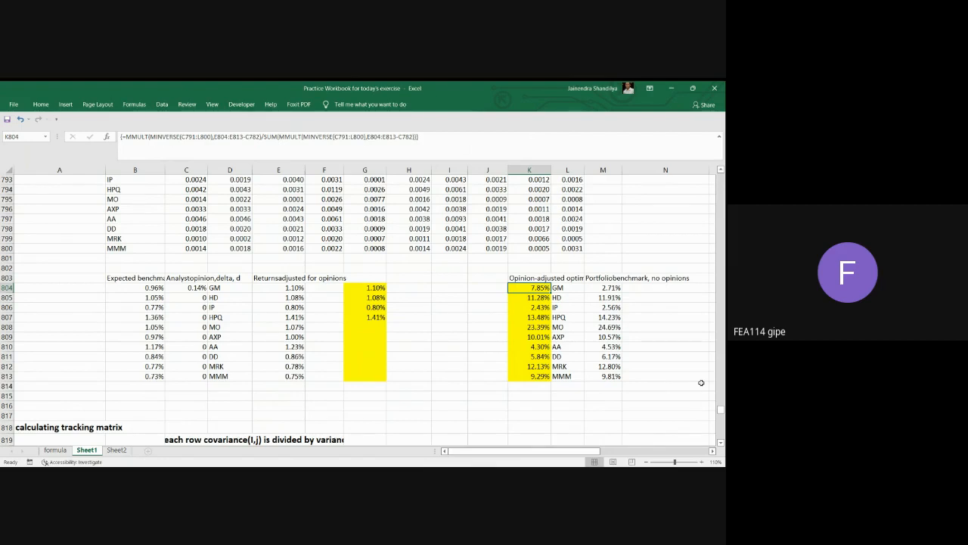
pyautogui.moveTo(540, 288); pyautogui.dragTo(536, 374)
pyautogui.moveTo(612, 287); pyautogui.dragTo(614, 372)
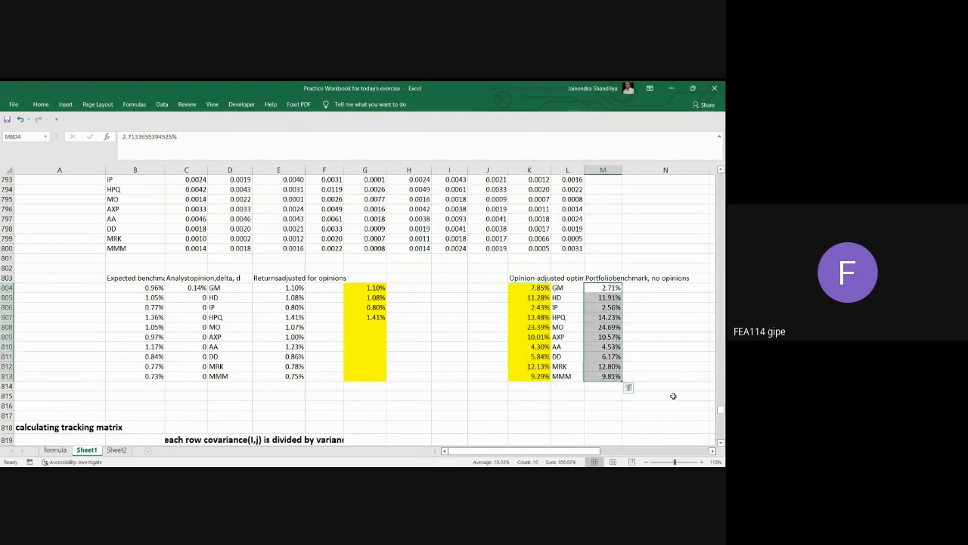
pyautogui.click(609, 289)
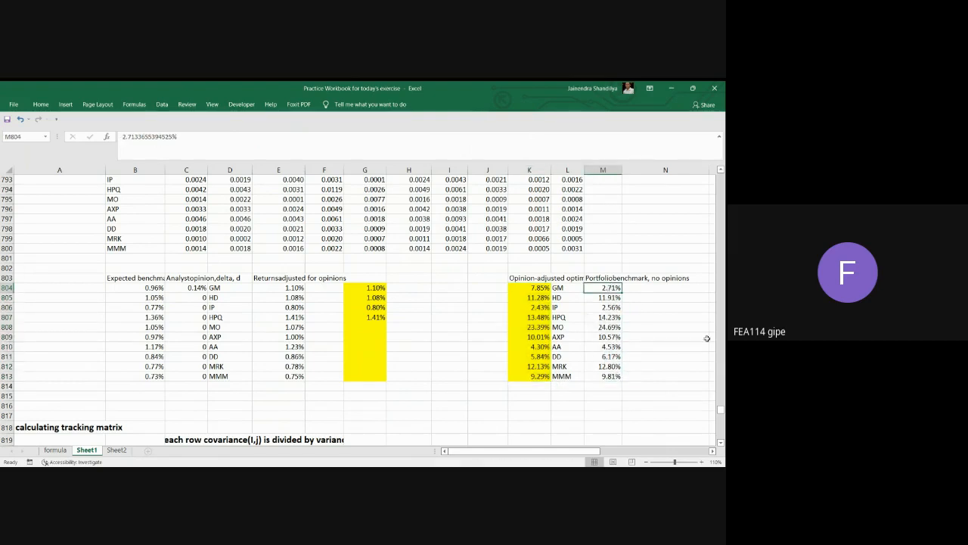
pyautogui.click(533, 287)
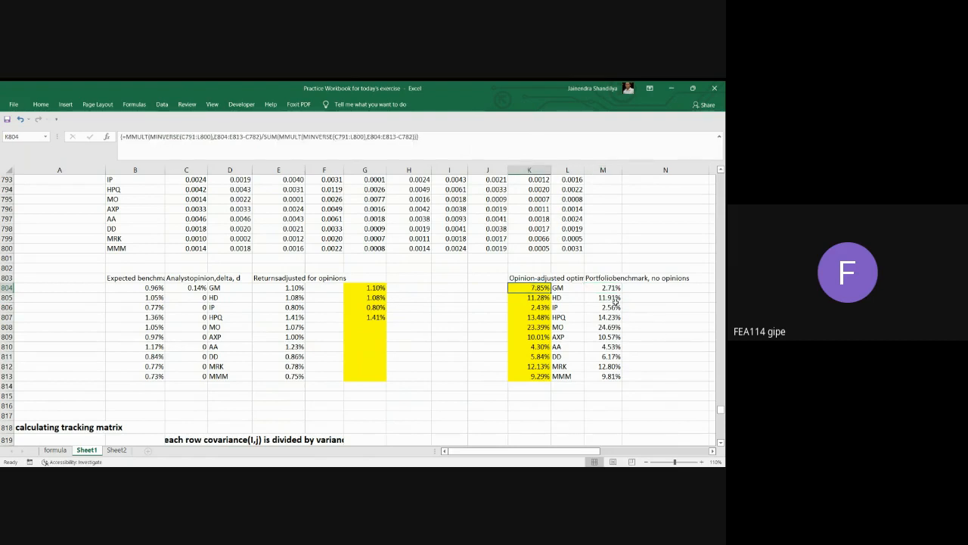
# Go through the no-opinion benchmark weights from HD to MMM in M805:M813 against their opinion-adjusted counterparts.
pyautogui.click(609, 299)
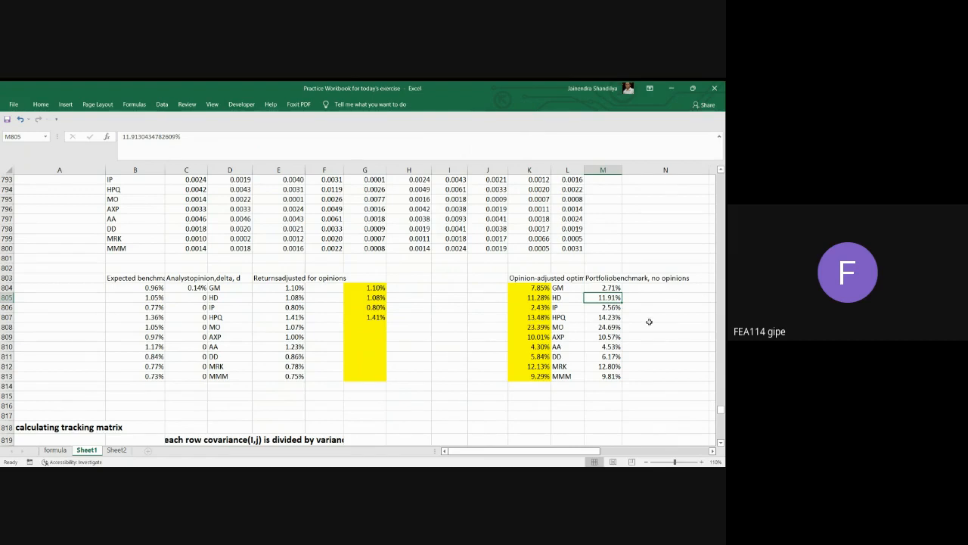
pyautogui.click(613, 308)
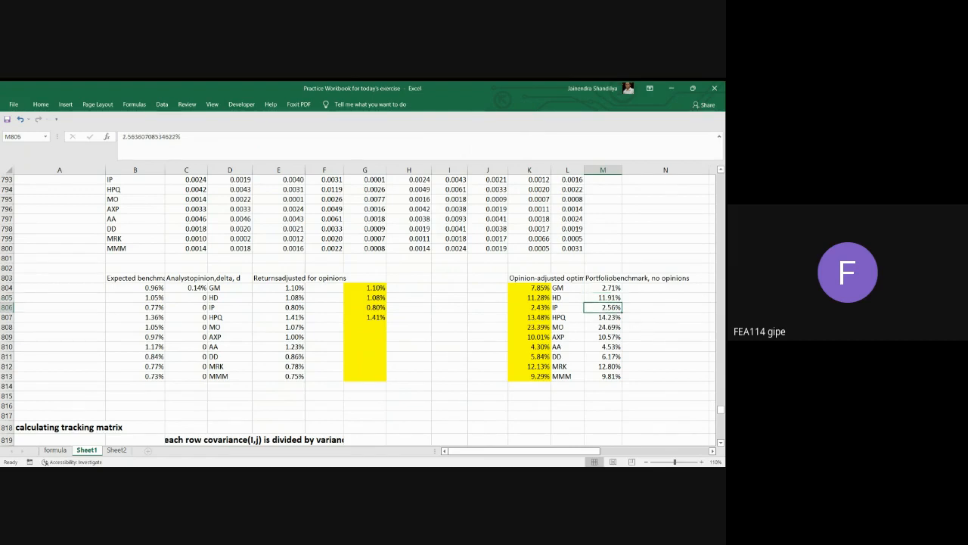
pyautogui.click(608, 317)
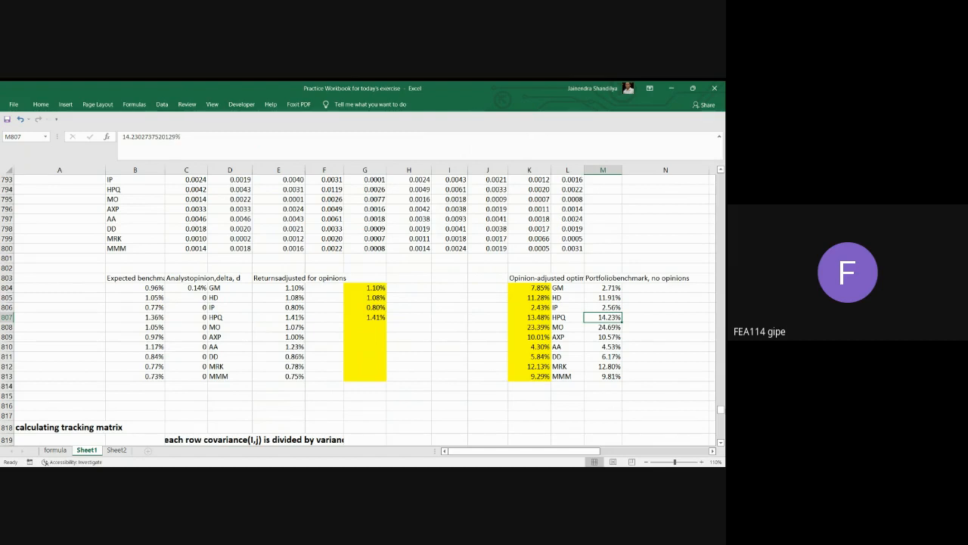
pyautogui.press('Down')
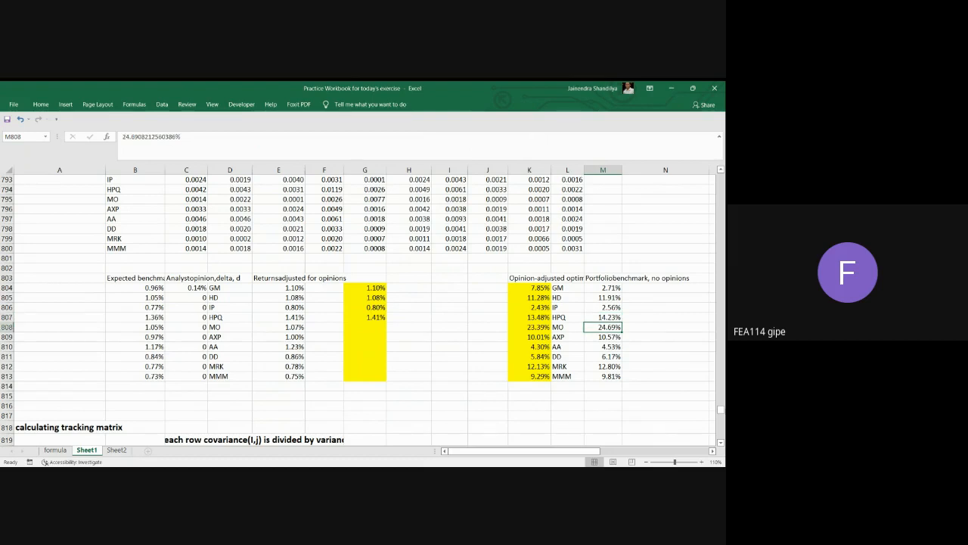
pyautogui.press('Down')
pyautogui.press('Down')
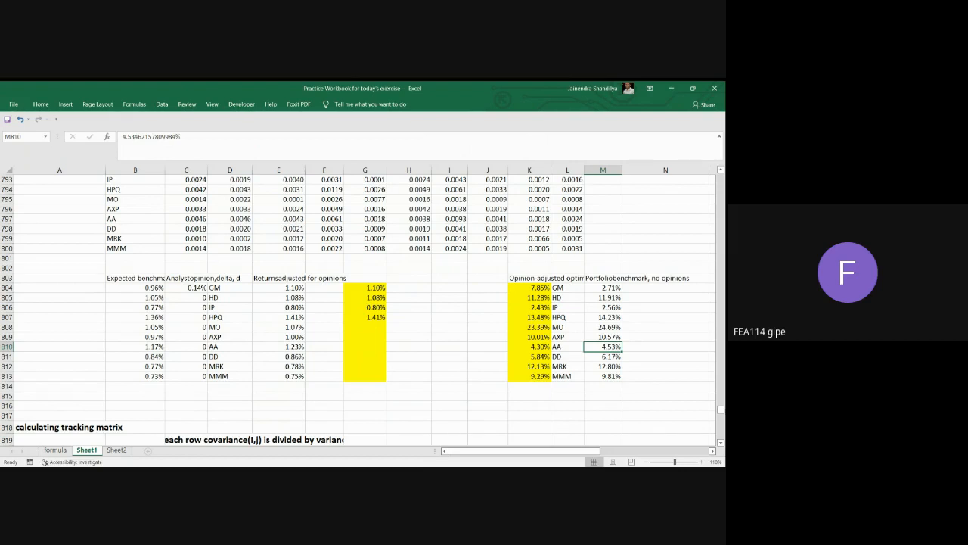
pyautogui.press('Down')
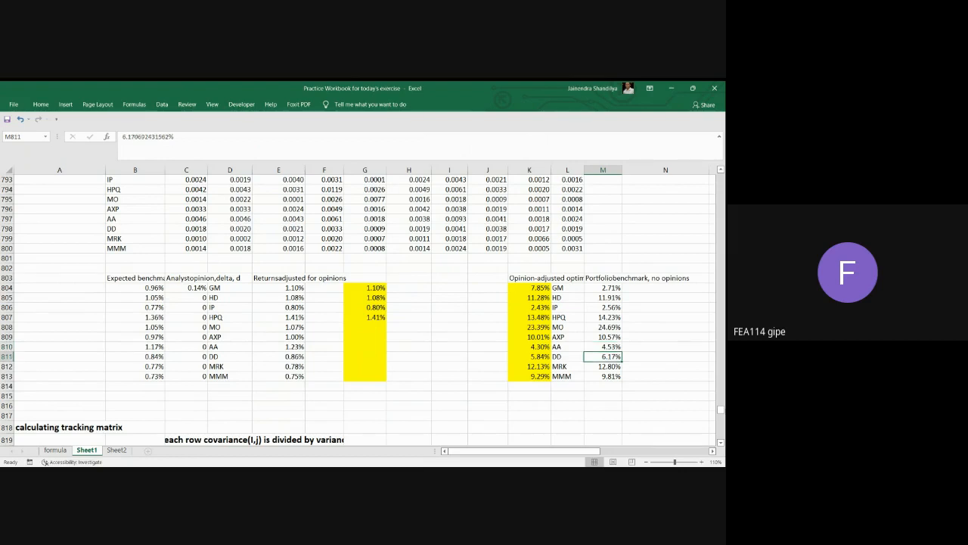
pyautogui.press('Down')
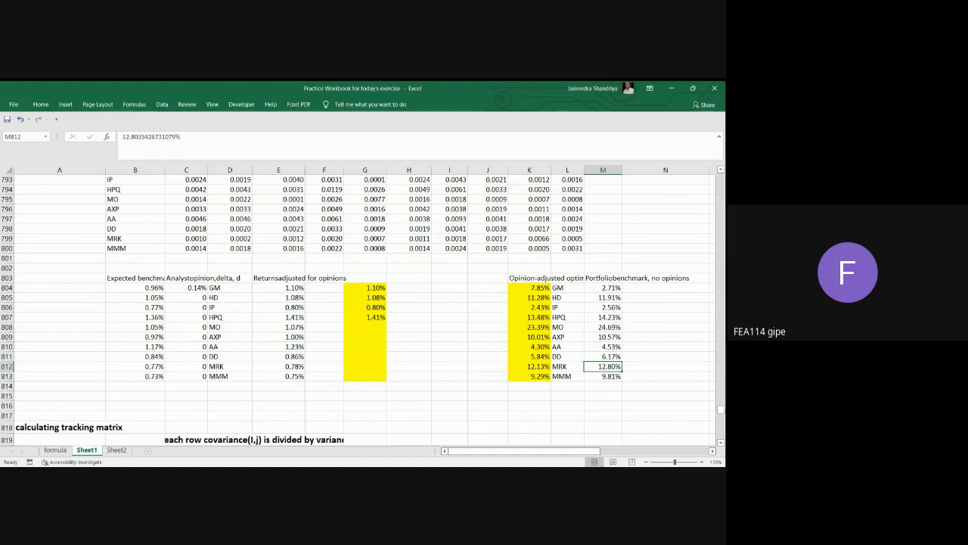
pyautogui.press('Down')
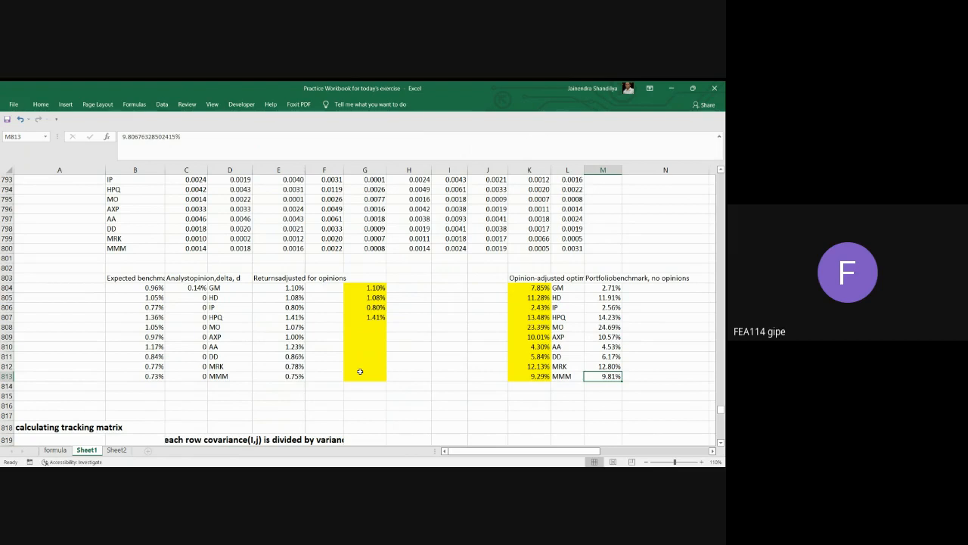
# Set the analyst's opinion delta for GM in C804 to 0.28%.
pyautogui.click(194, 287)
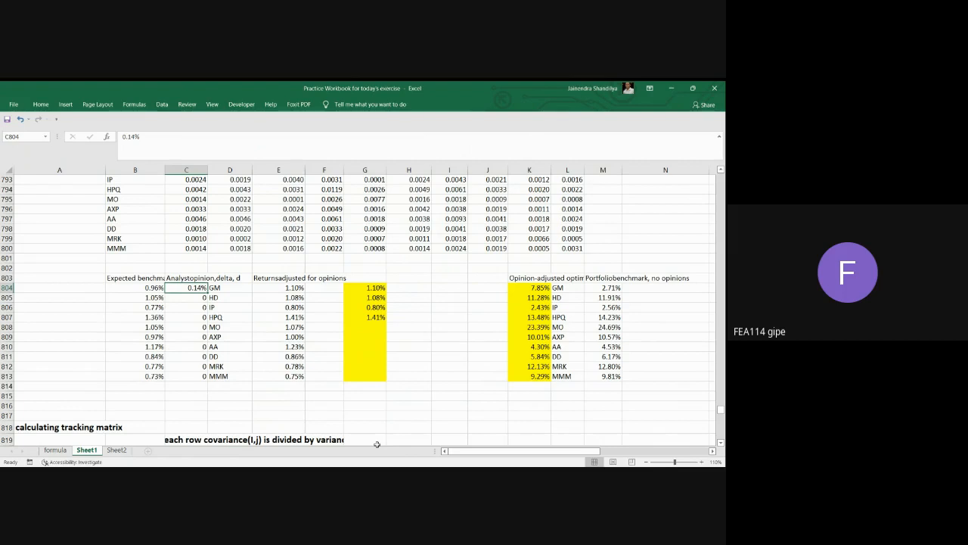
pyautogui.write('0.28')
pyautogui.press('Return')
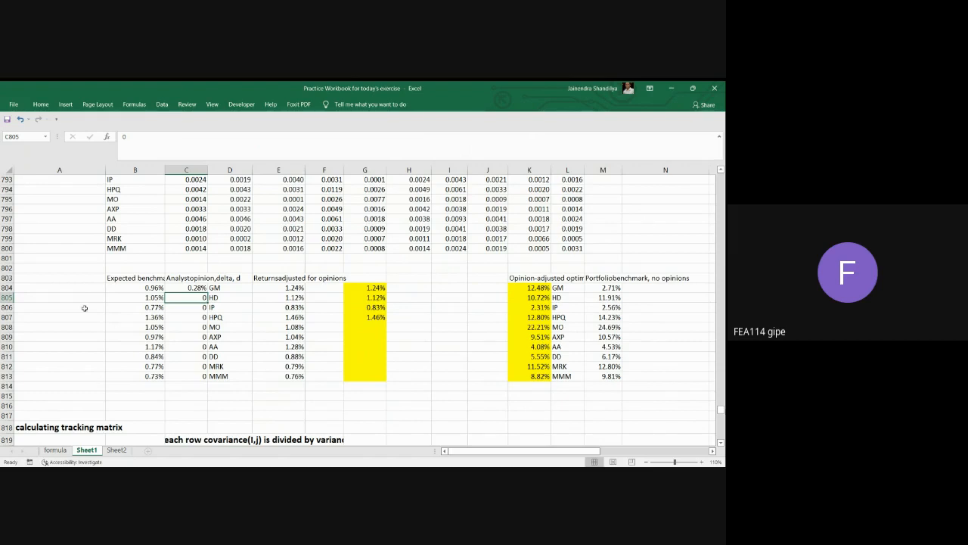
# Examine the expected benchmark returns in B804:B813, the benchmark proportions in row 787 and the tracking matrix in rows 821 to 831.
pyautogui.moveTo(132, 292); pyautogui.dragTo(135, 376)
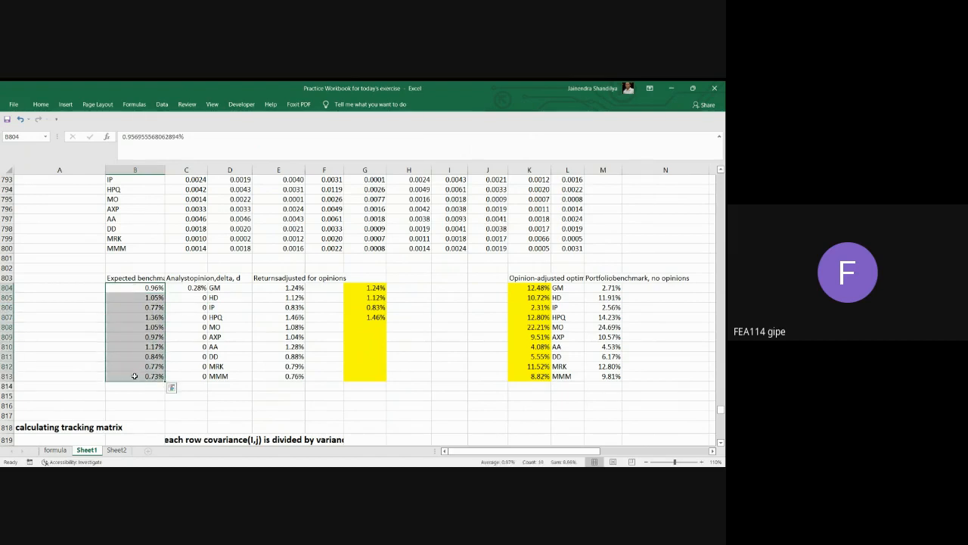
pyautogui.scroll(4, 277, 381)
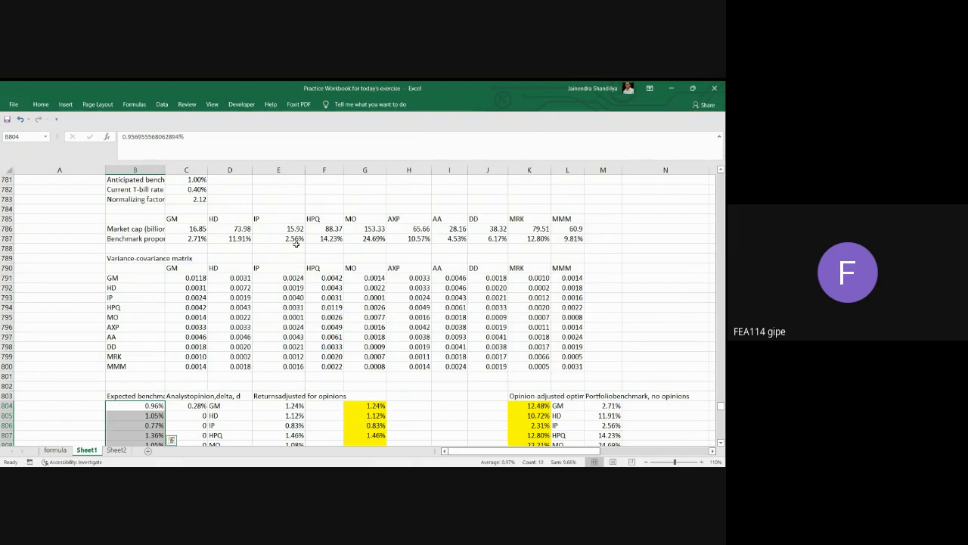
pyautogui.click(296, 241)
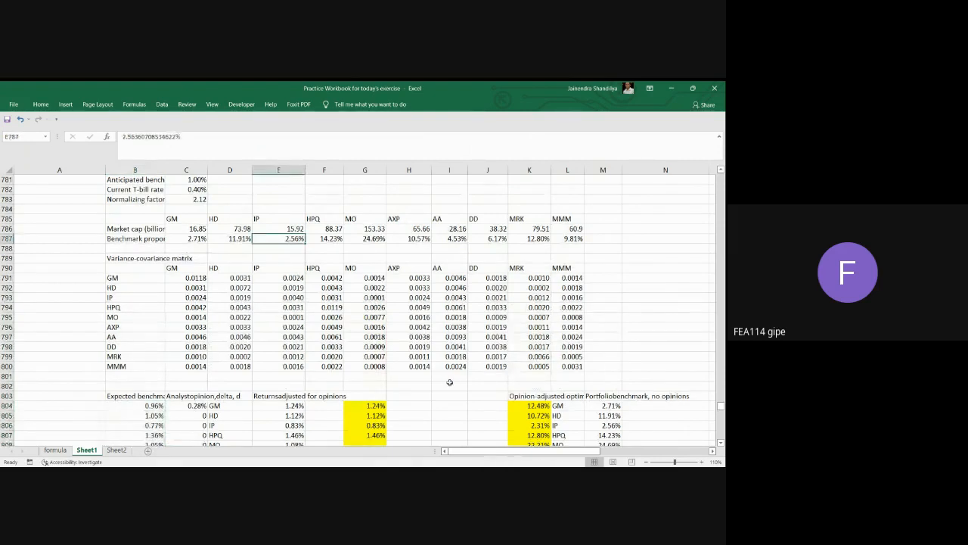
pyautogui.press('Right')
pyautogui.press('Right')
pyautogui.press('Right')
pyautogui.press('Right')
pyautogui.press('Right')
pyautogui.press('Right')
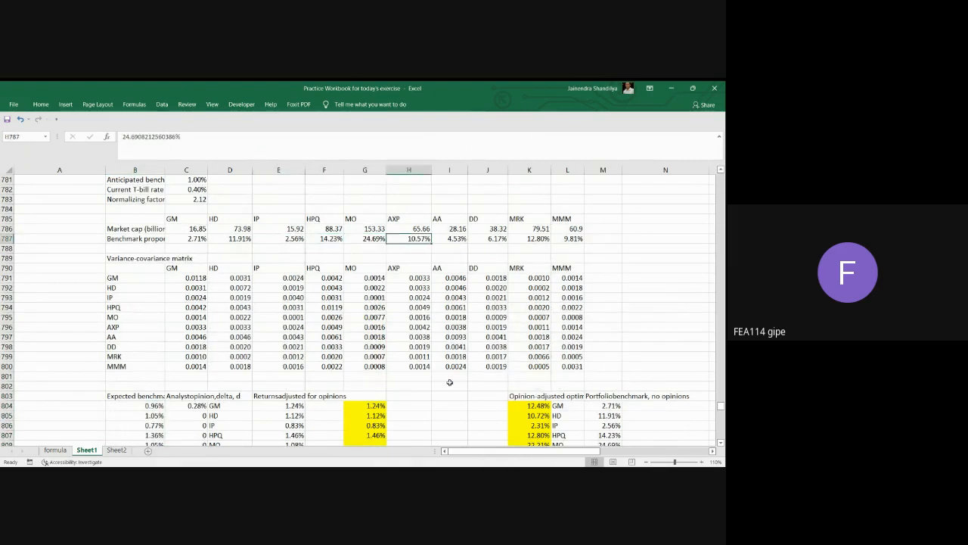
pyautogui.press('Right')
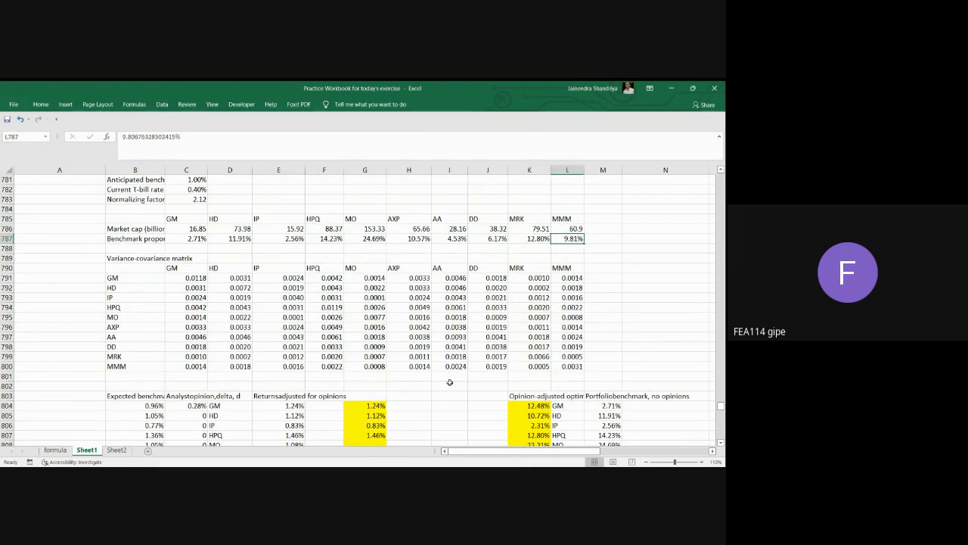
pyautogui.scroll(-4, 408, 360)
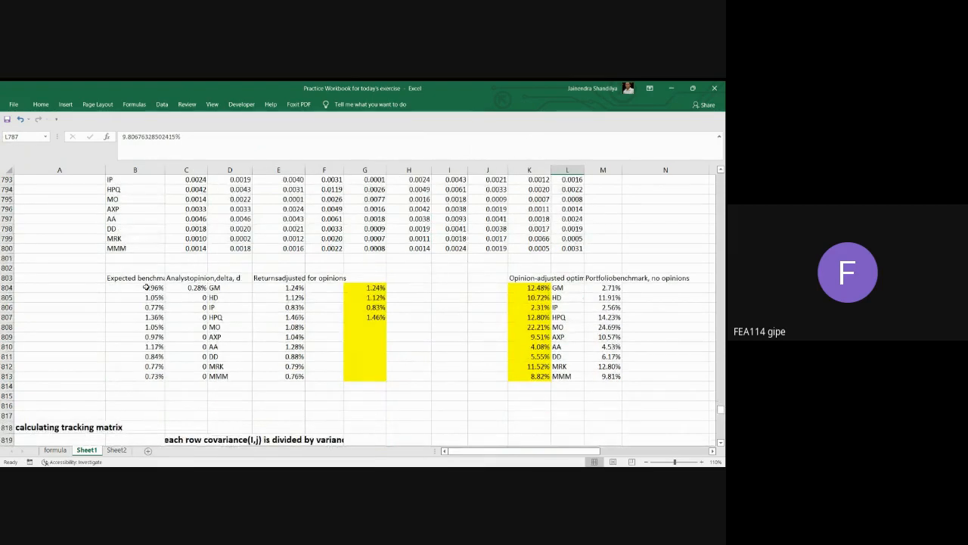
pyautogui.moveTo(146, 287); pyautogui.dragTo(145, 375)
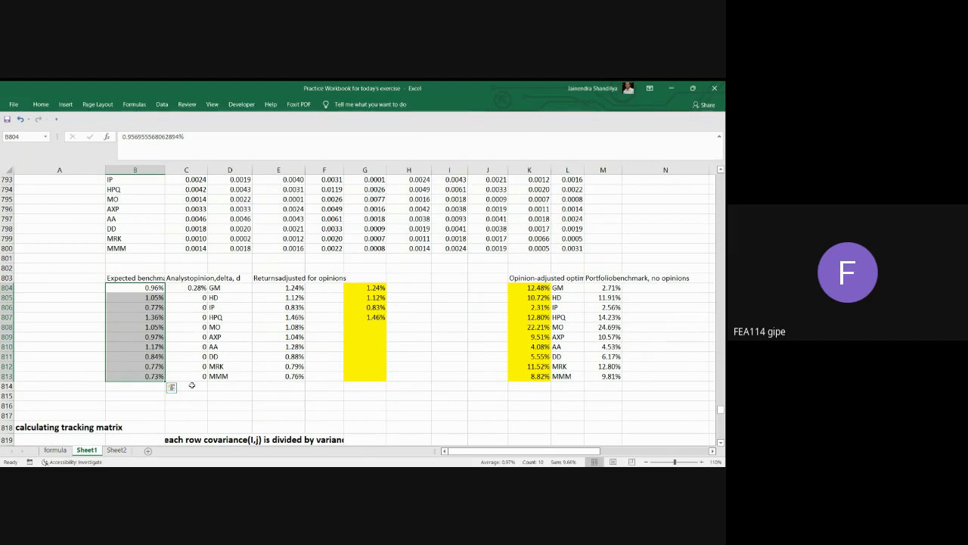
pyautogui.scroll(-3, 192, 385)
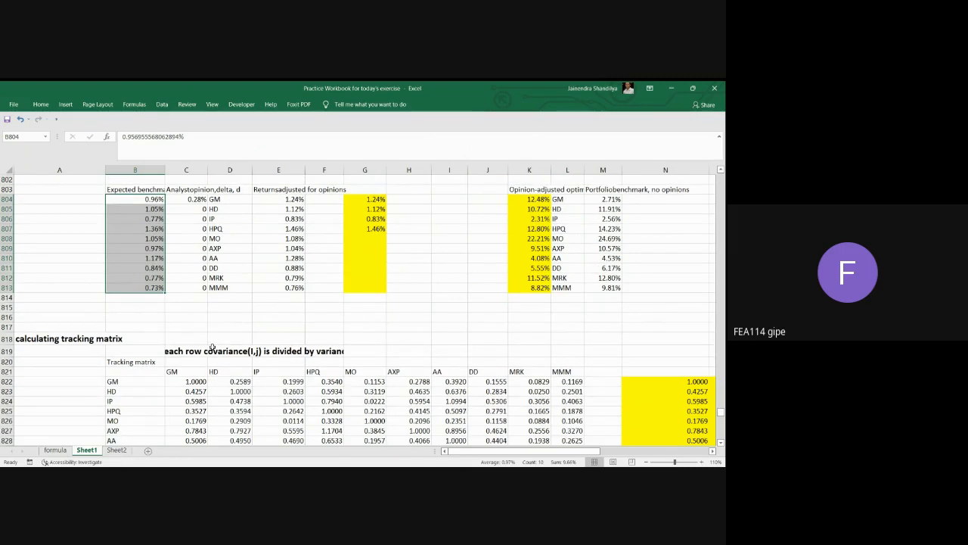
pyautogui.scroll(-2, 212, 346)
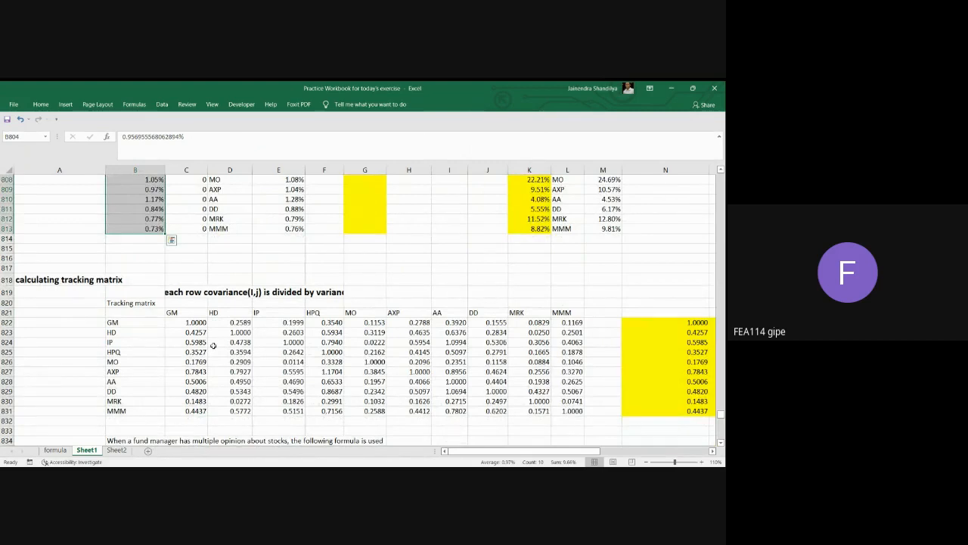
pyautogui.scroll(-1, 226, 341)
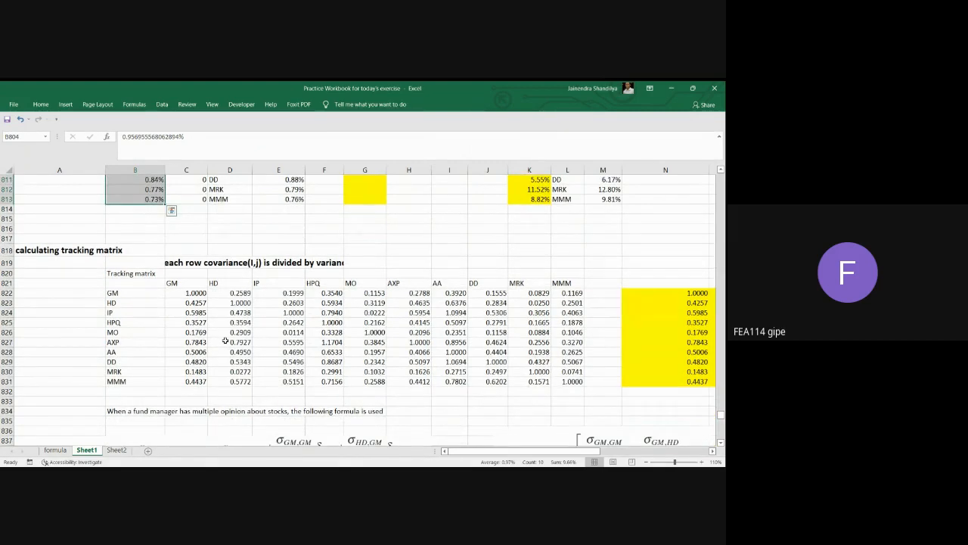
pyautogui.scroll(4, 225, 341)
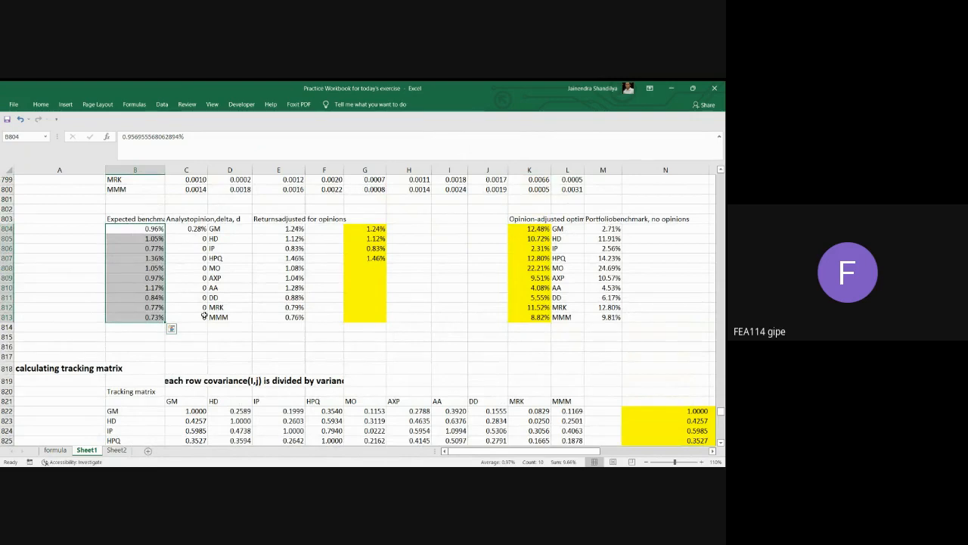
# Examine the analyst opinion deltas for HD to MMM in C805:C813 and the tracking matrix in C822:L831.
pyautogui.scroll(-2, 204, 314)
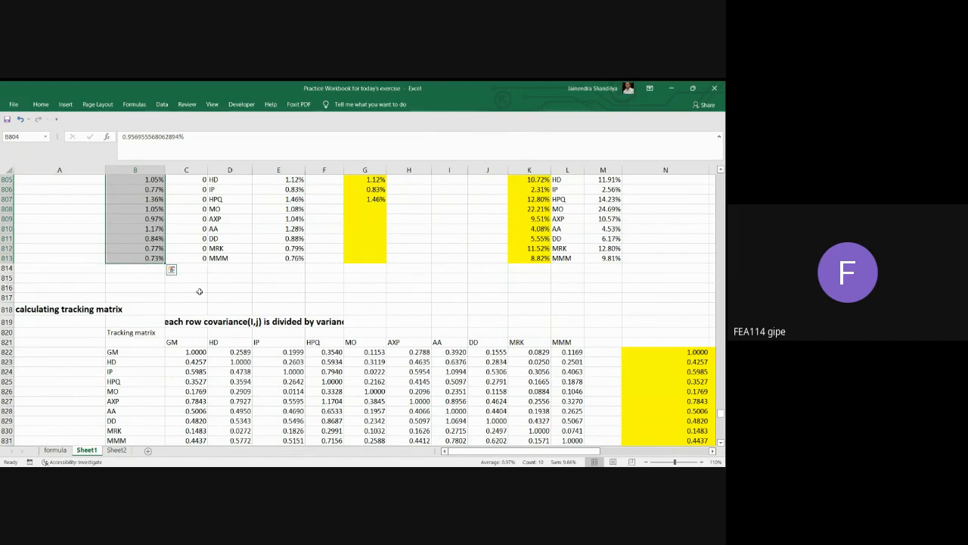
pyautogui.scroll(2, 199, 291)
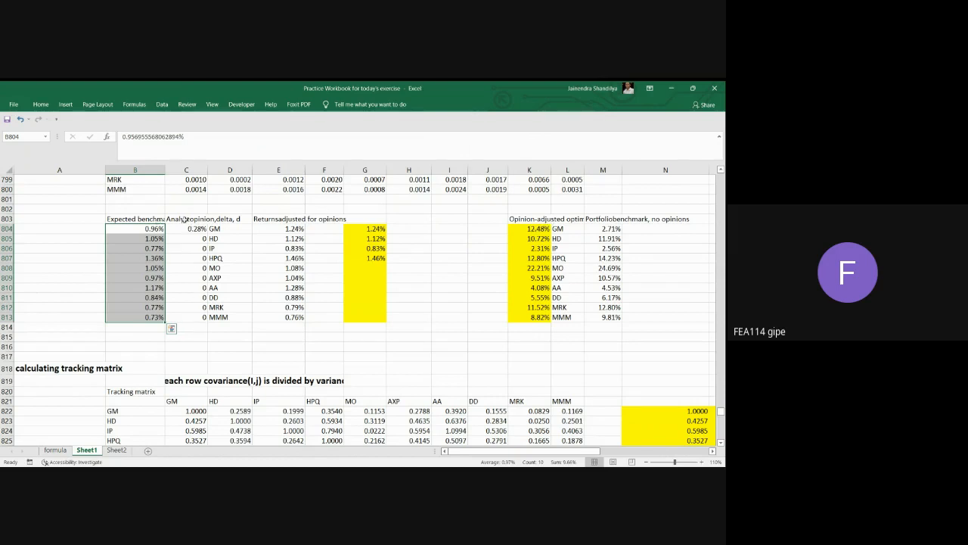
pyautogui.click(185, 219)
pyautogui.moveTo(197, 241); pyautogui.dragTo(193, 315)
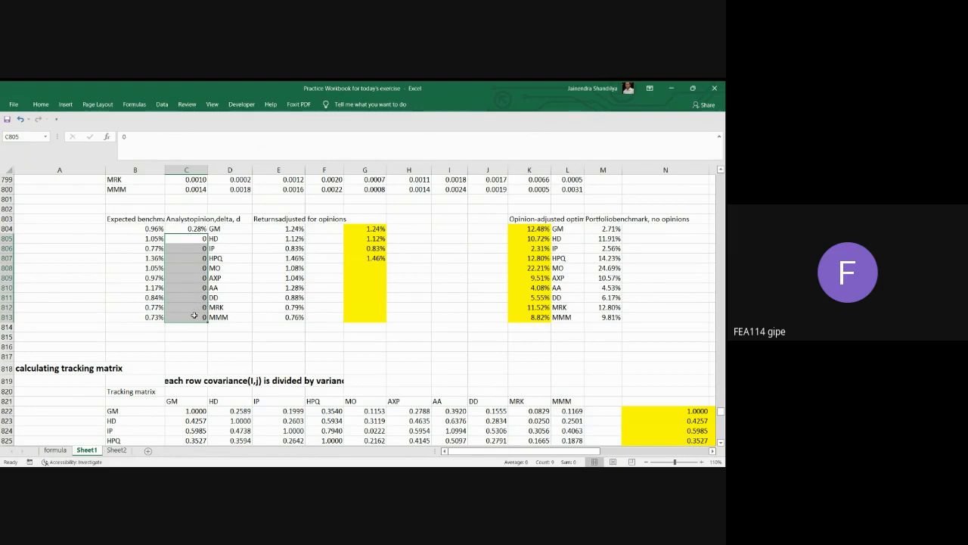
pyautogui.hotkey('ctrl', 'v')
pyautogui.scroll(-2, 387, 326)
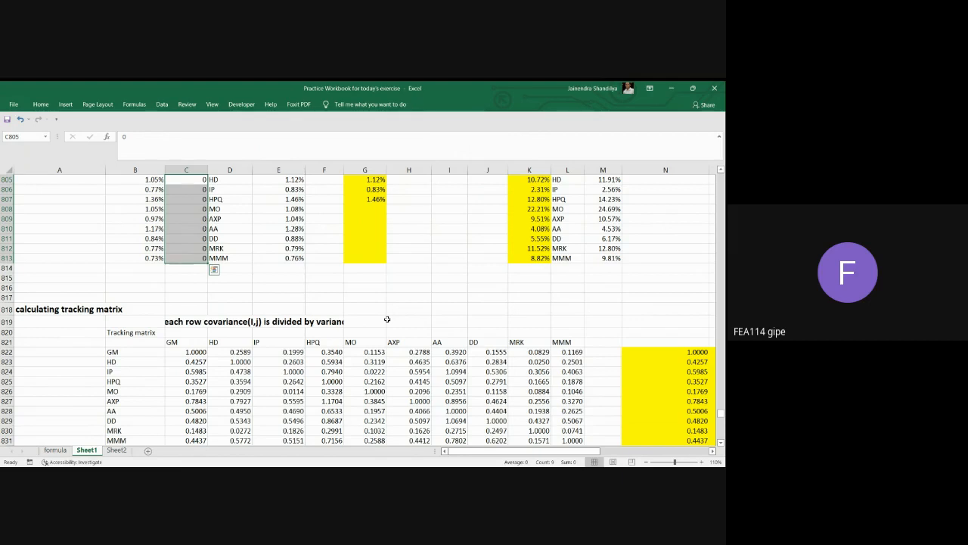
pyautogui.scroll(-2, 387, 319)
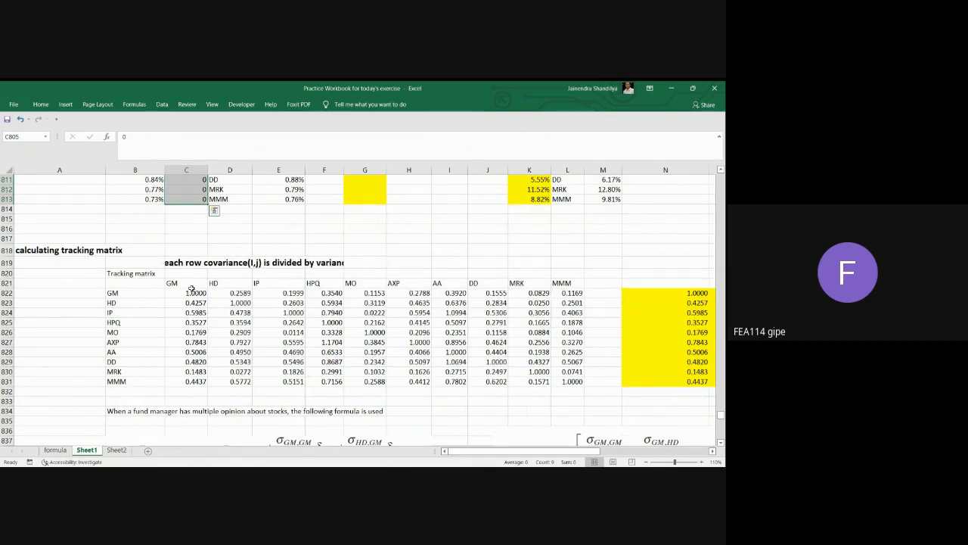
pyautogui.moveTo(191, 292); pyautogui.dragTo(567, 380)
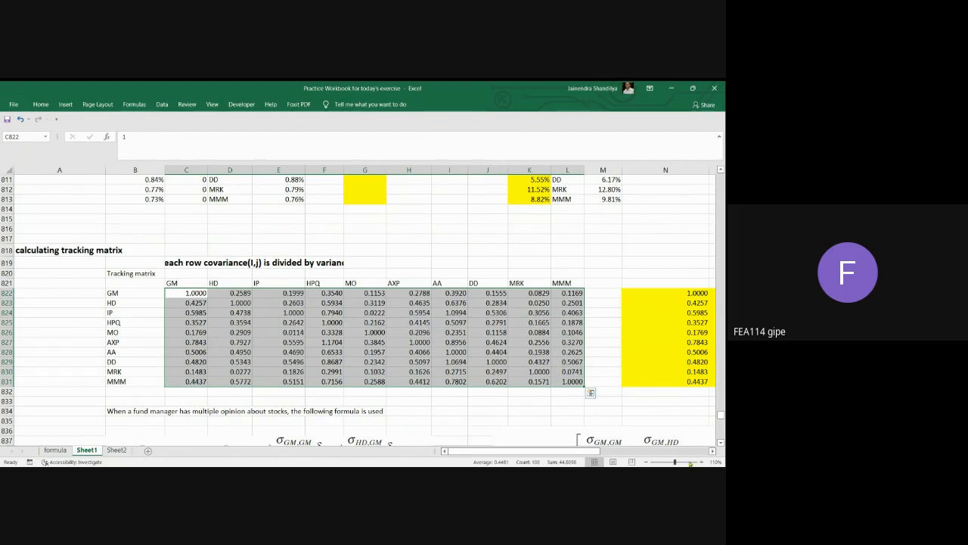
# Clear the copied tracking matrix values from the yellow block N822:W831.
pyautogui.click(713, 451)
pyautogui.click(713, 451)
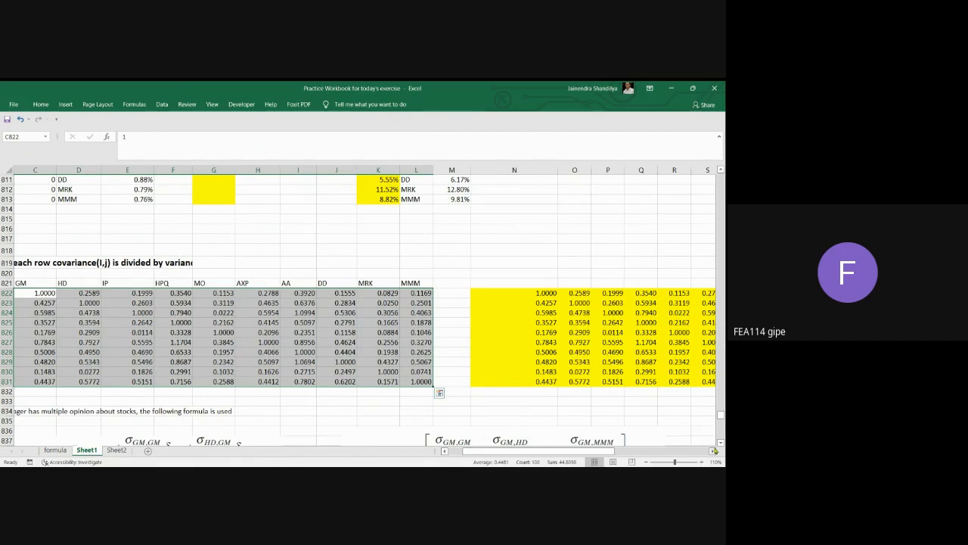
pyautogui.click(713, 450)
pyautogui.click(713, 450)
pyautogui.click(713, 451)
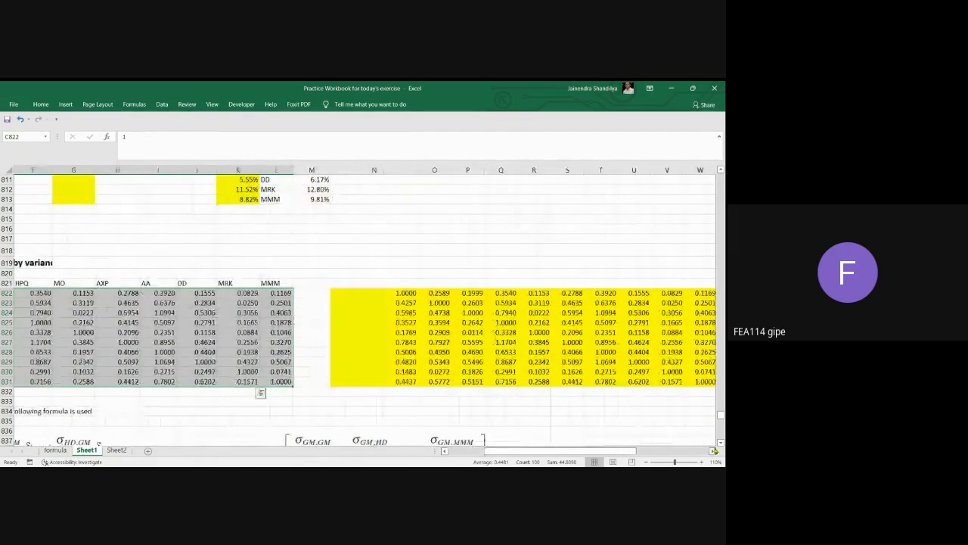
pyautogui.click(713, 451)
pyautogui.click(713, 450)
pyautogui.moveTo(332, 298); pyautogui.dragTo(618, 382)
pyautogui.press('Delete')
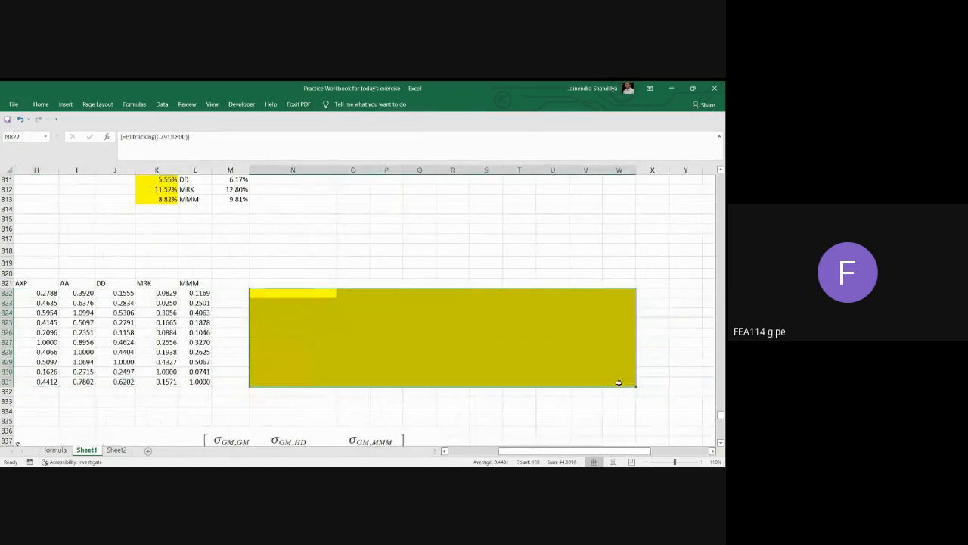
# Examine GM's variance in C791 and the GM–HD covariance in D791 of the variance-covariance matrix.
pyautogui.click(445, 450)
pyautogui.click(445, 451)
pyautogui.click(444, 451)
pyautogui.click(445, 451)
pyautogui.click(445, 450)
pyautogui.click(445, 450)
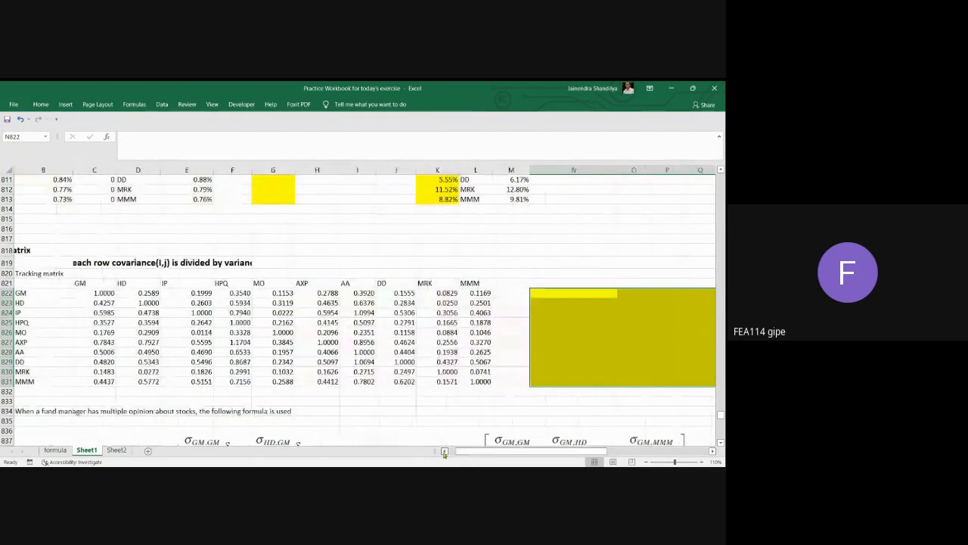
pyautogui.scroll(3, 427, 368)
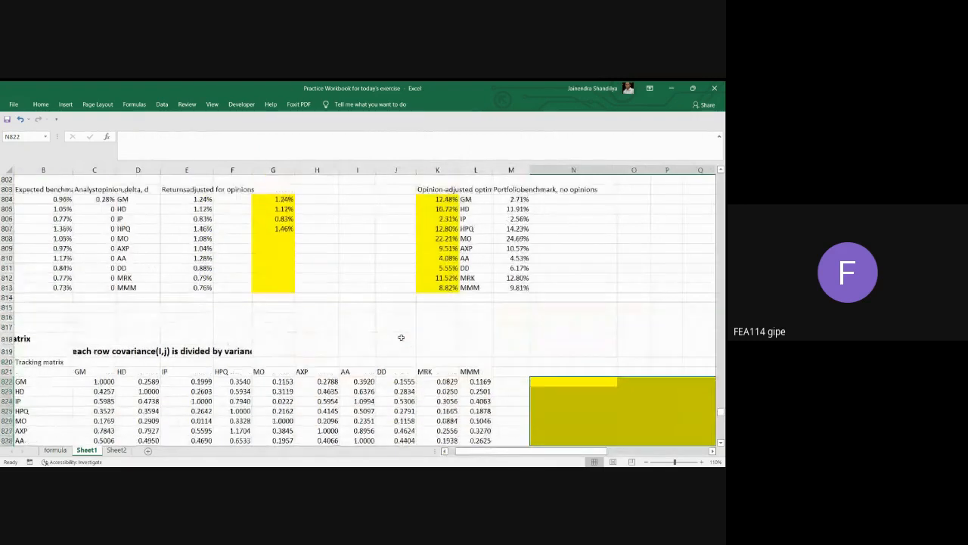
pyautogui.click(444, 451)
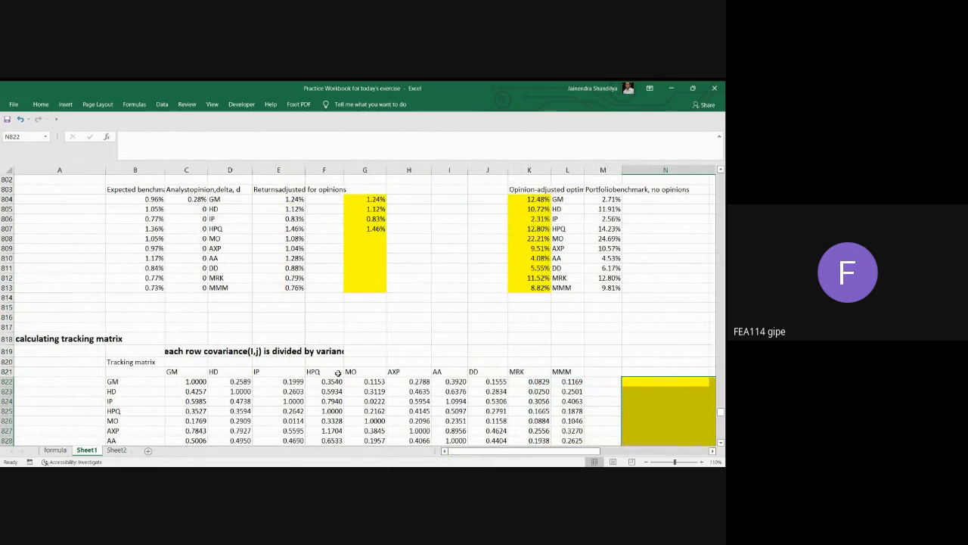
pyautogui.scroll(5, 335, 304)
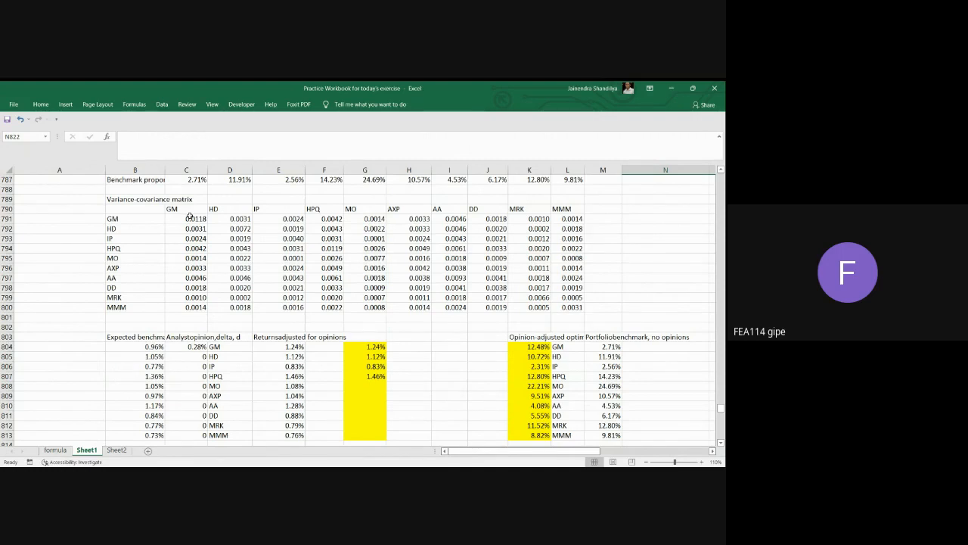
pyautogui.click(190, 218)
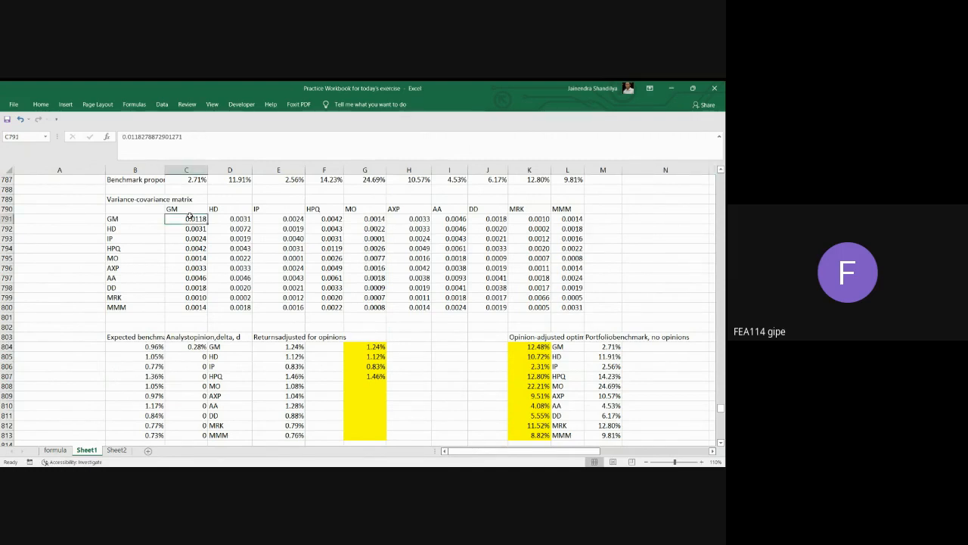
pyautogui.scroll(-1, 205, 247)
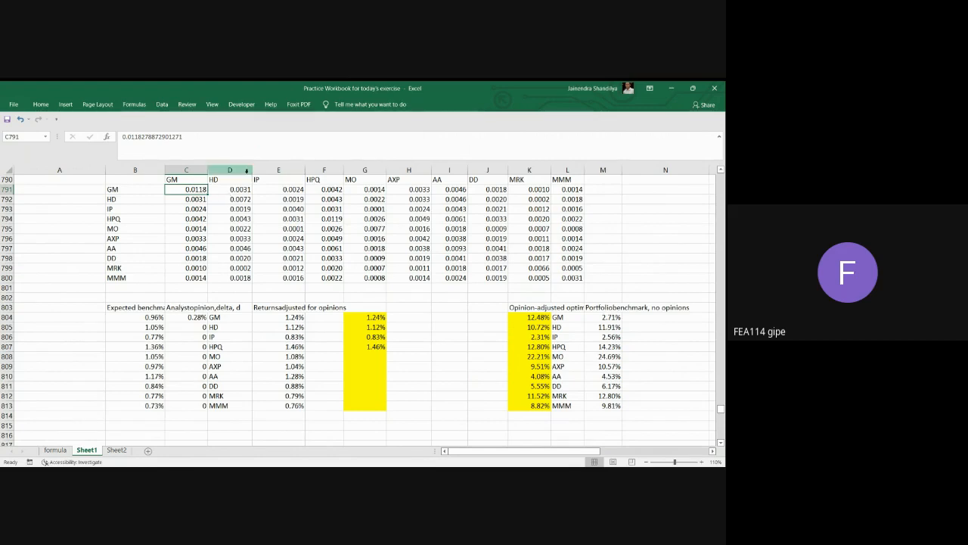
pyautogui.click(243, 190)
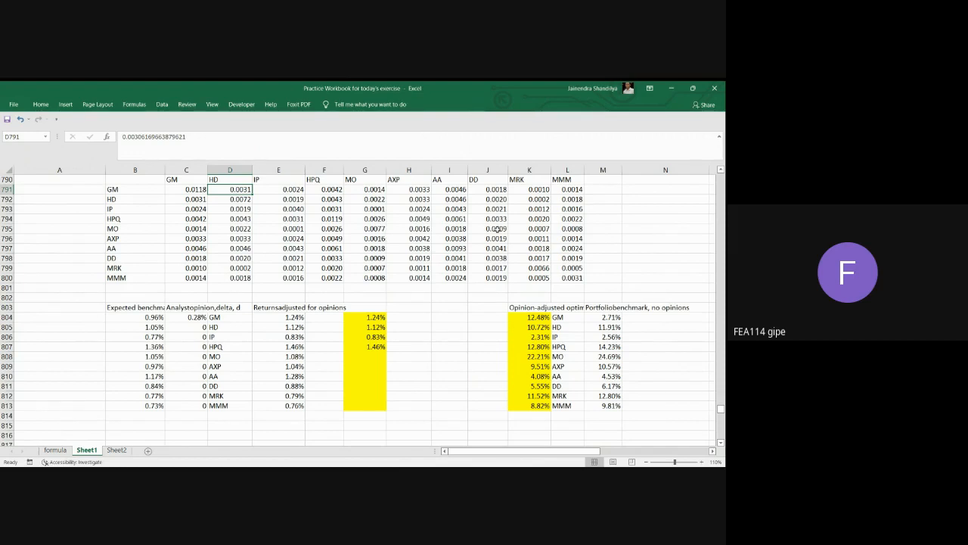
# Relate the cleared block starting at N822 to GM's variance-covariance row C791:L791 and its variance in C791.
pyautogui.scroll(1, 492, 264)
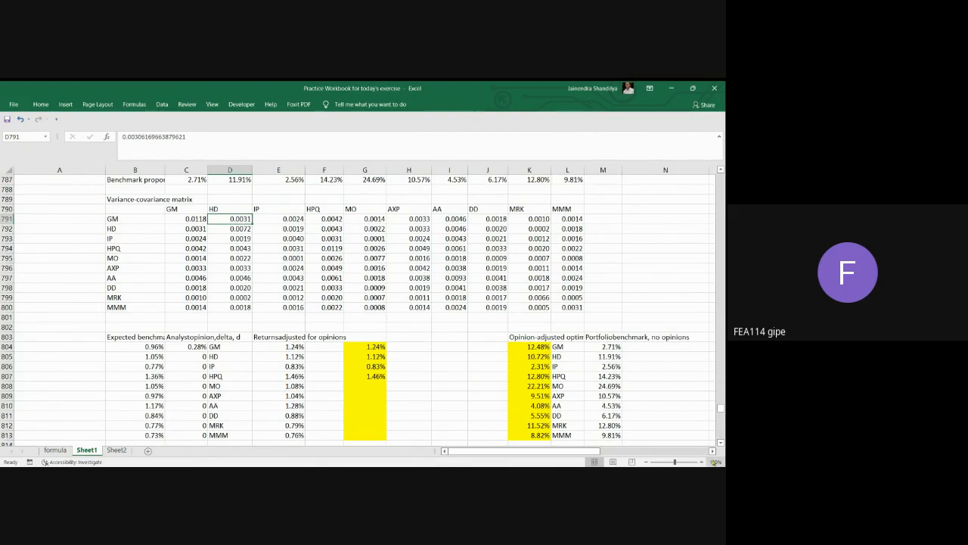
pyautogui.hscroll(2, 602, 386)
pyautogui.scroll(5, 537, 340)
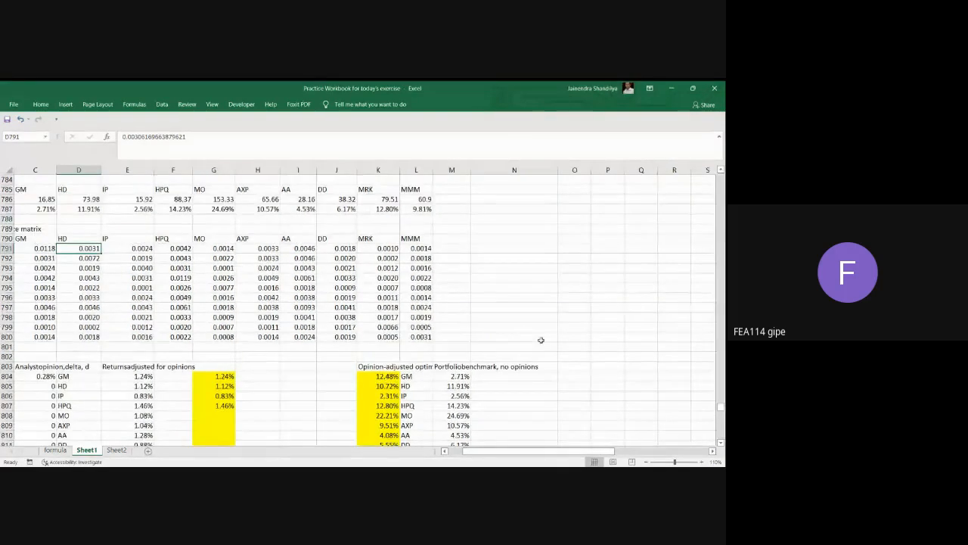
pyautogui.scroll(-10, 539, 340)
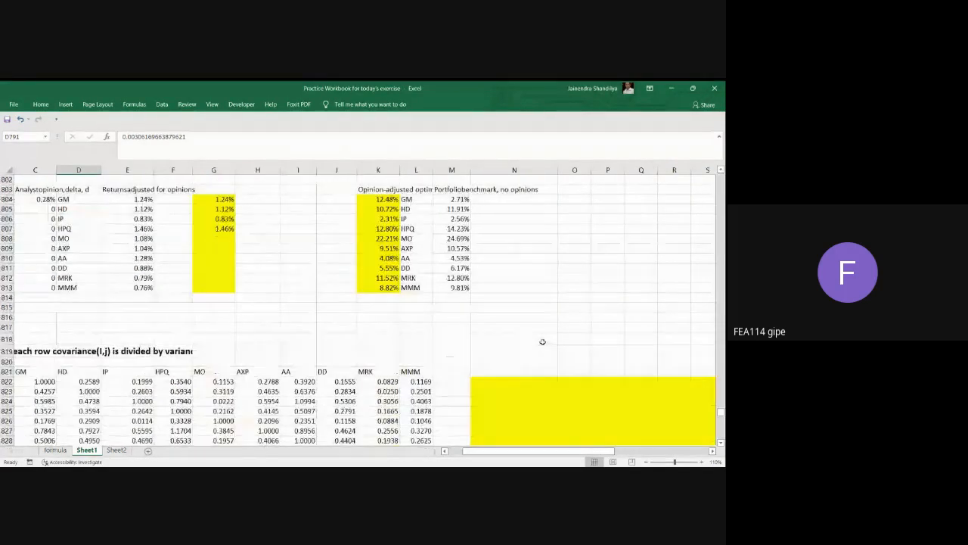
pyautogui.scroll(-3, 541, 340)
pyautogui.click(491, 295)
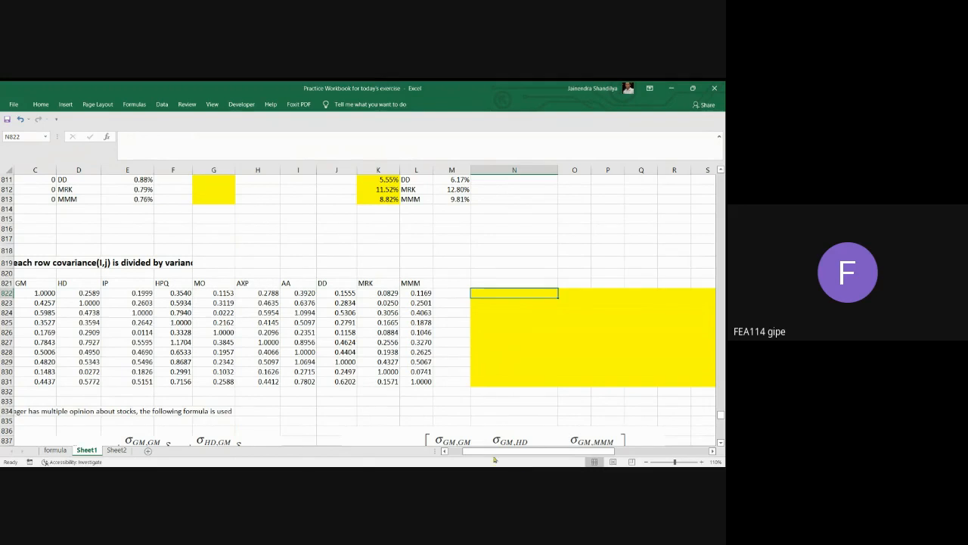
pyautogui.click(444, 452)
pyautogui.click(444, 452)
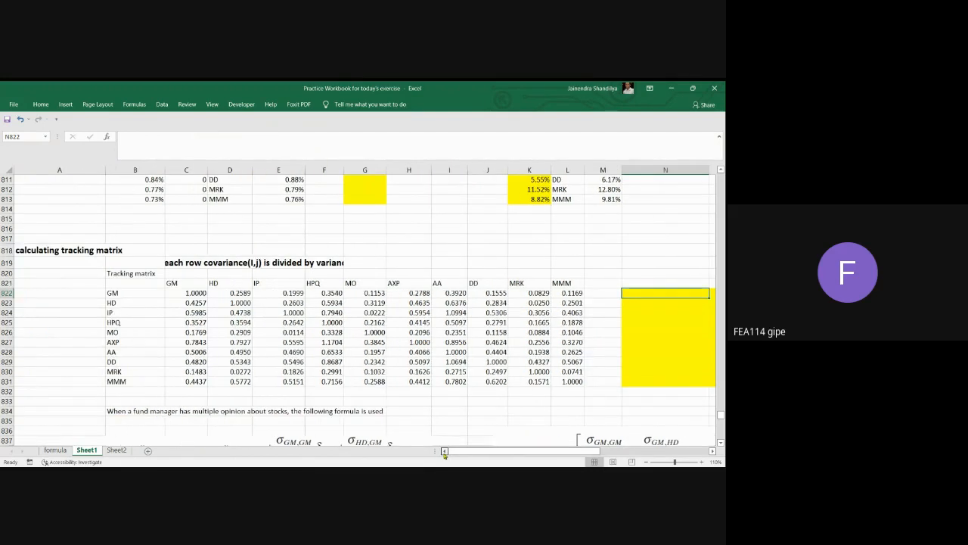
pyautogui.scroll(2, 423, 349)
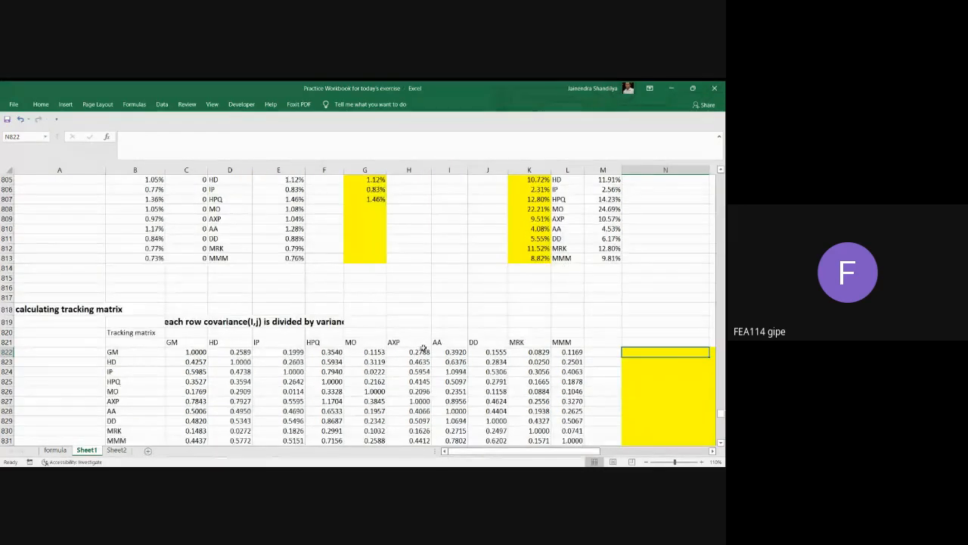
pyautogui.scroll(2, 391, 335)
pyautogui.scroll(3, 390, 336)
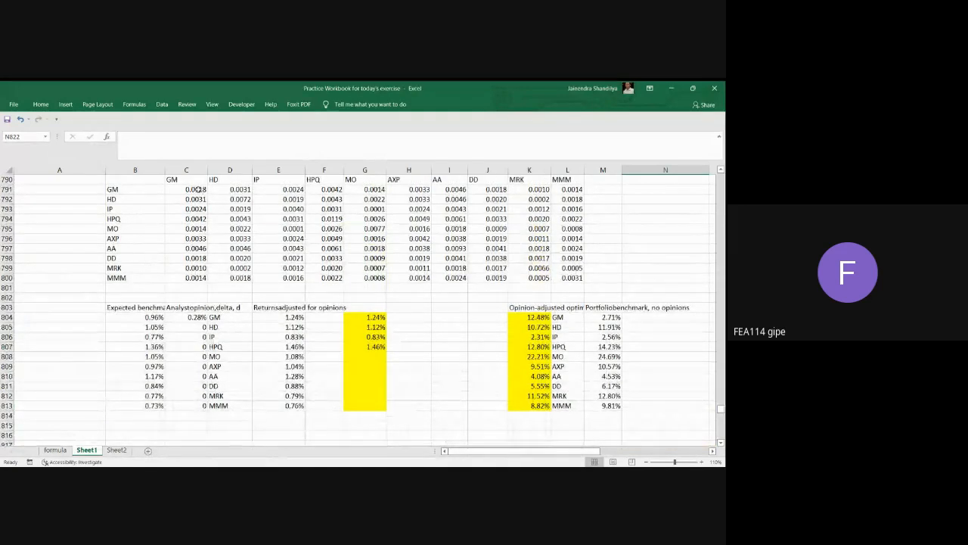
pyautogui.moveTo(198, 189); pyautogui.dragTo(558, 186)
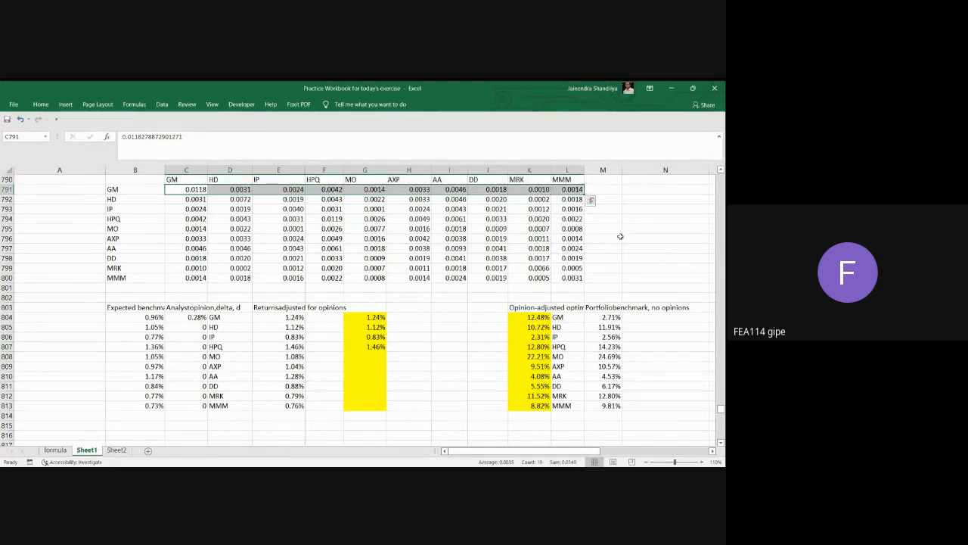
pyautogui.click(652, 235)
pyautogui.click(187, 191)
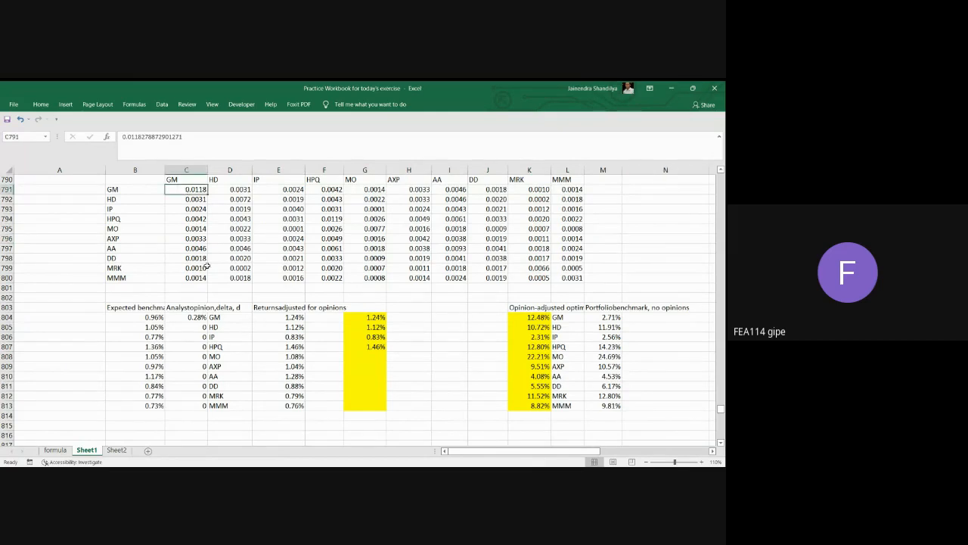
# Fill N822:W822 of the yellow block with the array formula =C791:L791/C791, dividing GM's covariance row by GM's variance.
pyautogui.scroll(-3, 416, 325)
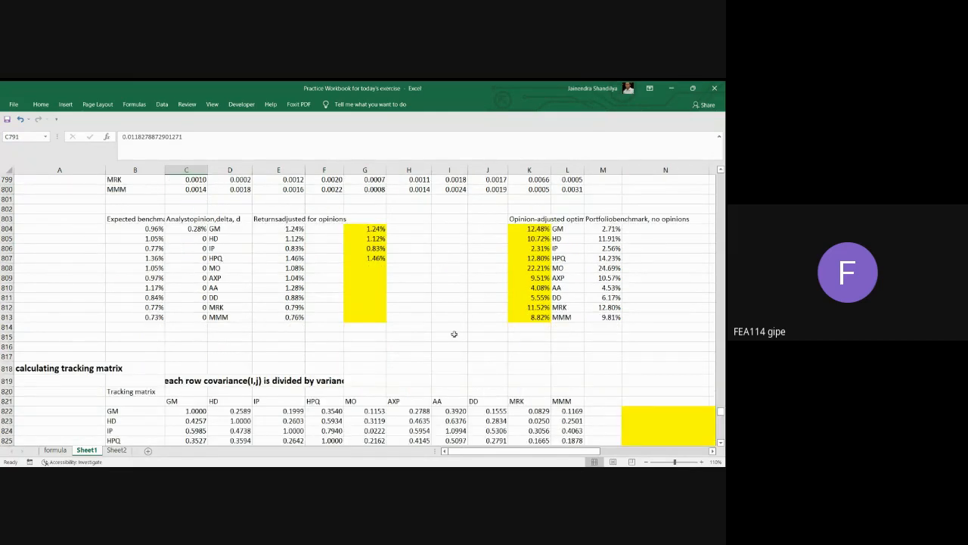
pyautogui.scroll(-2, 454, 333)
pyautogui.hscroll(2, 454, 334)
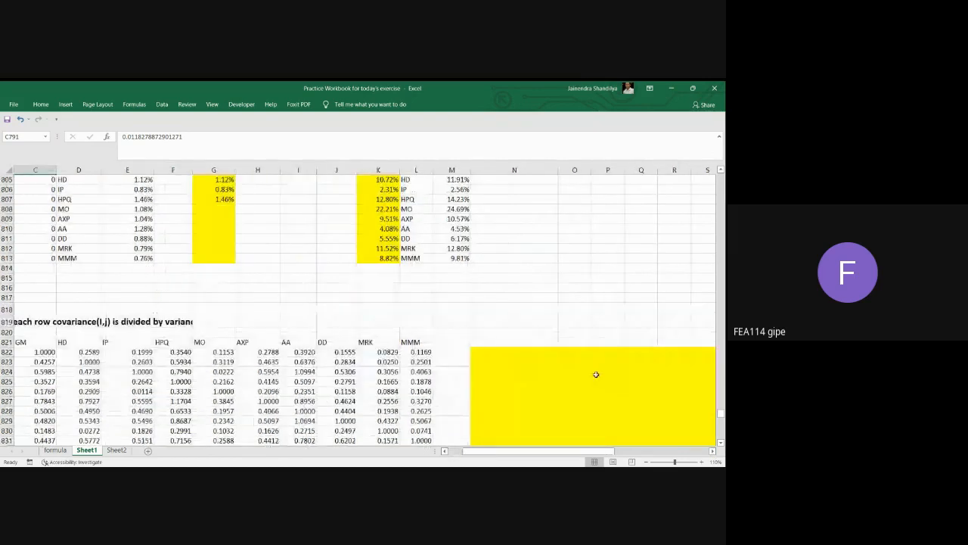
pyautogui.click(481, 352)
pyautogui.hotkey('shift', 'Right')
pyautogui.hotkey('shift', 'Right')
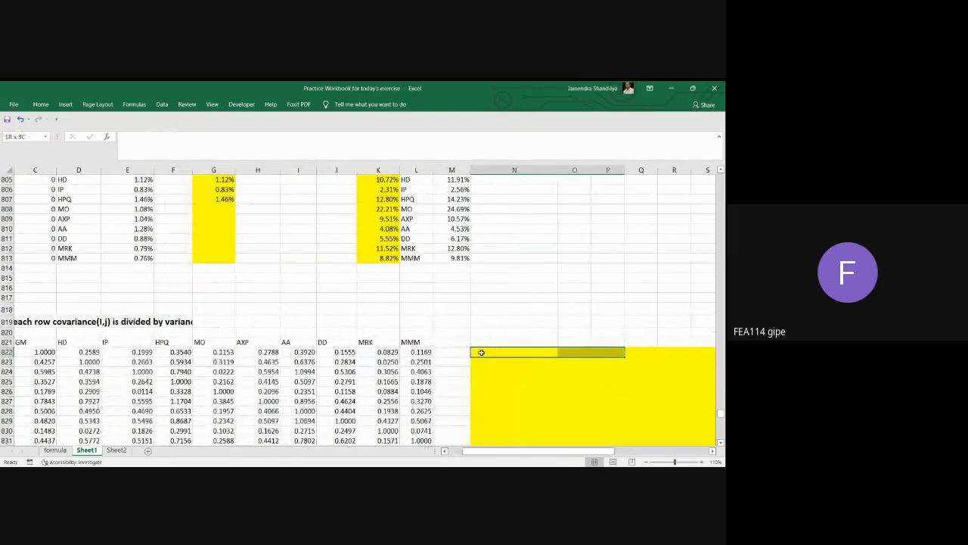
pyautogui.hotkey('shift', 'Right')
pyautogui.hotkey('shift', 'Right')
pyautogui.hotkey('shift', 'Right')
pyautogui.hotkey('shift', 'Right')
pyautogui.hotkey('shift', 'Right')
pyautogui.hotkey('shift', 'Right')
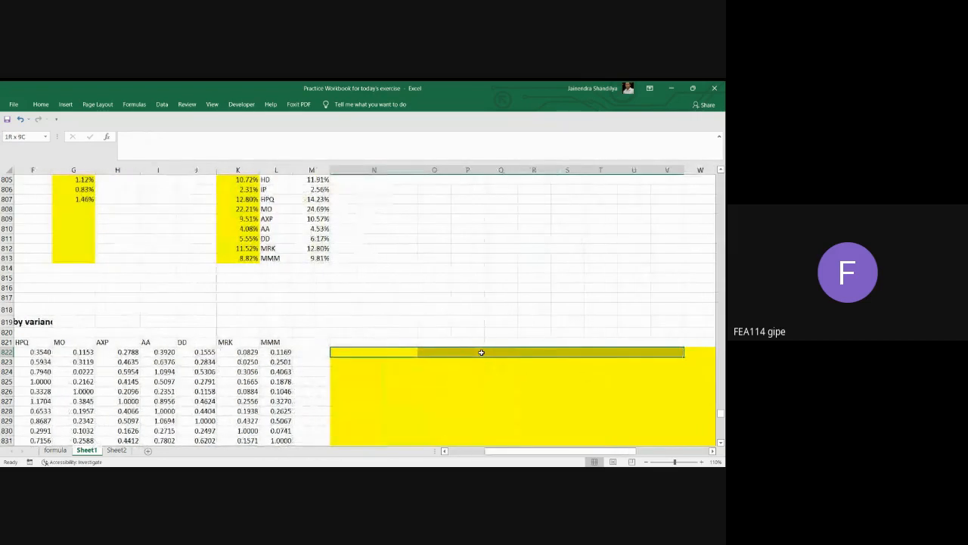
pyautogui.hotkey('shift', 'Right')
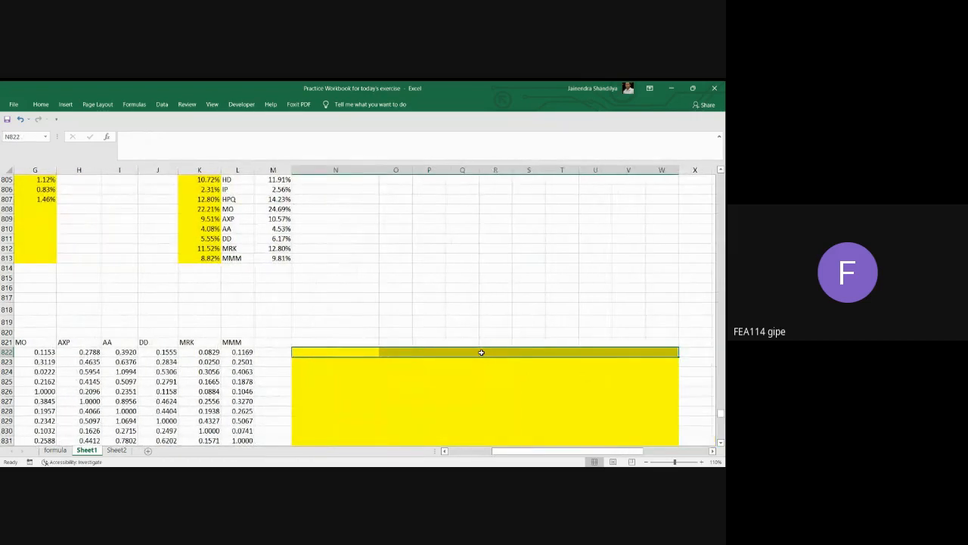
pyautogui.hotkey('shift', 'Left')
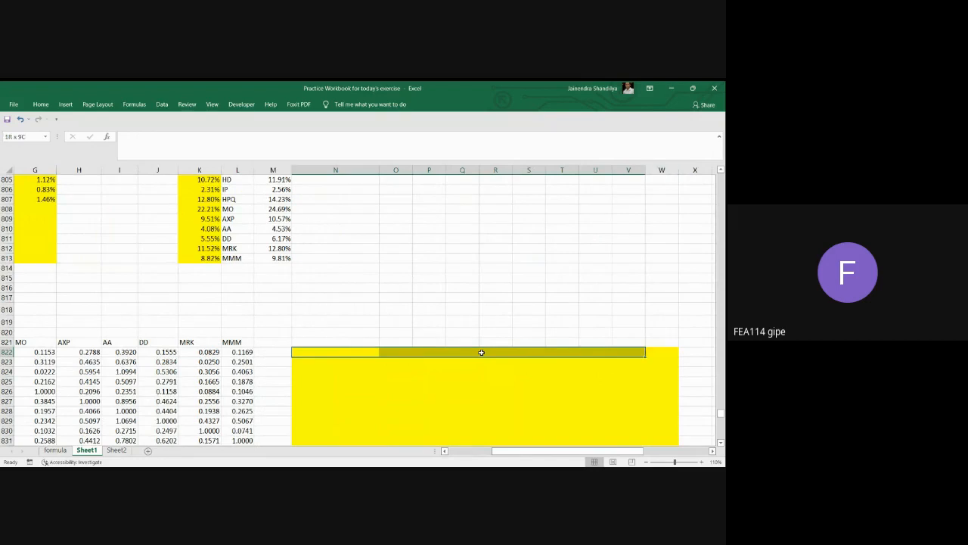
pyautogui.hotkey('shift', 'Right')
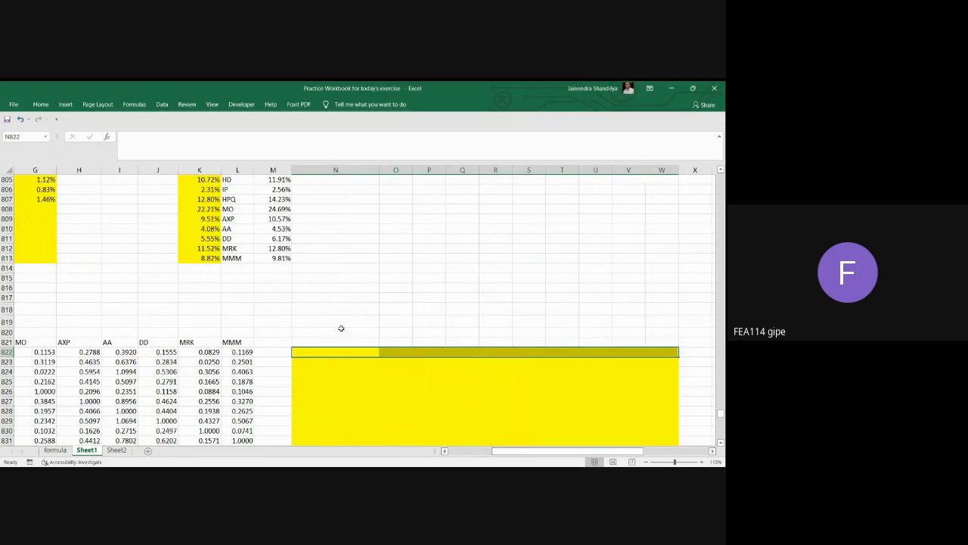
pyautogui.click(139, 136)
pyautogui.write('=')
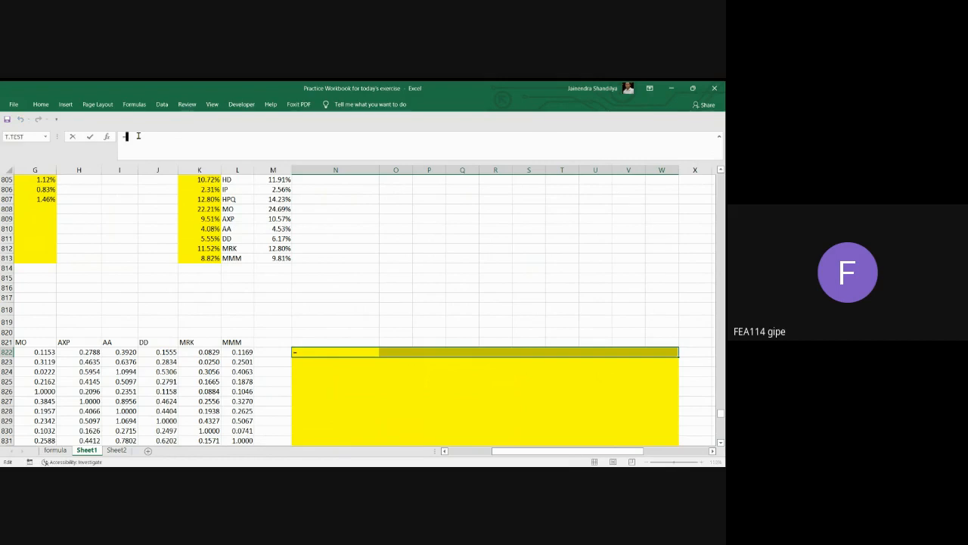
pyautogui.click(445, 451)
pyautogui.click(445, 450)
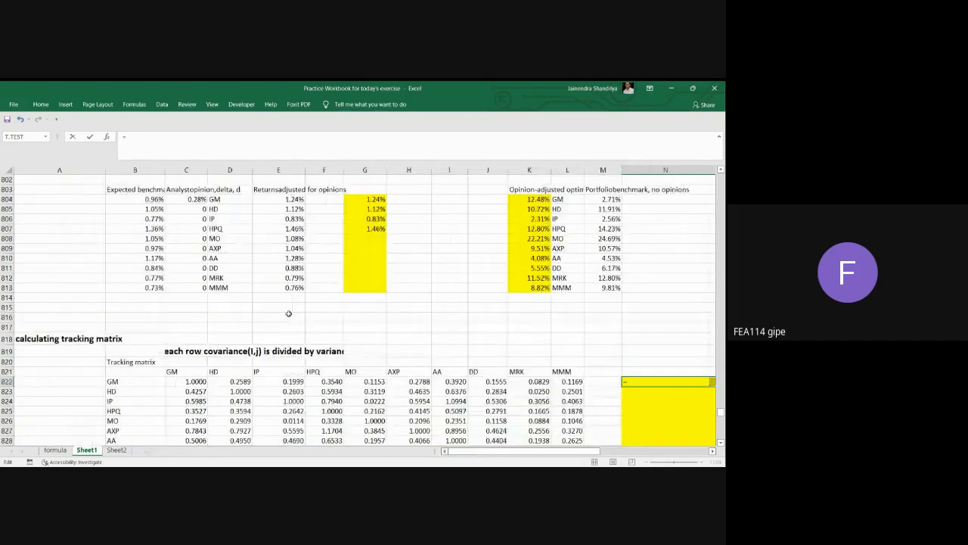
pyautogui.scroll(9, 287, 311)
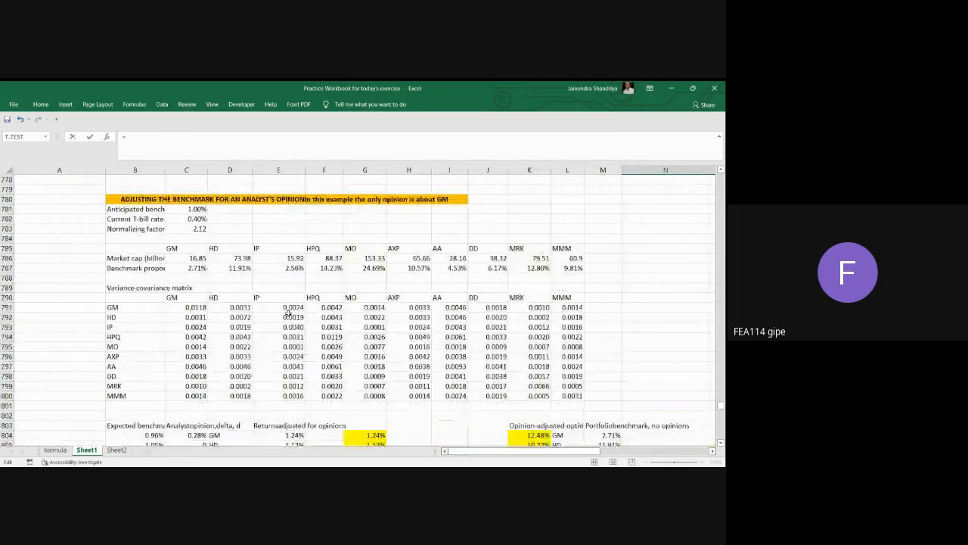
pyautogui.click(195, 308)
pyautogui.moveTo(195, 308); pyautogui.dragTo(557, 307)
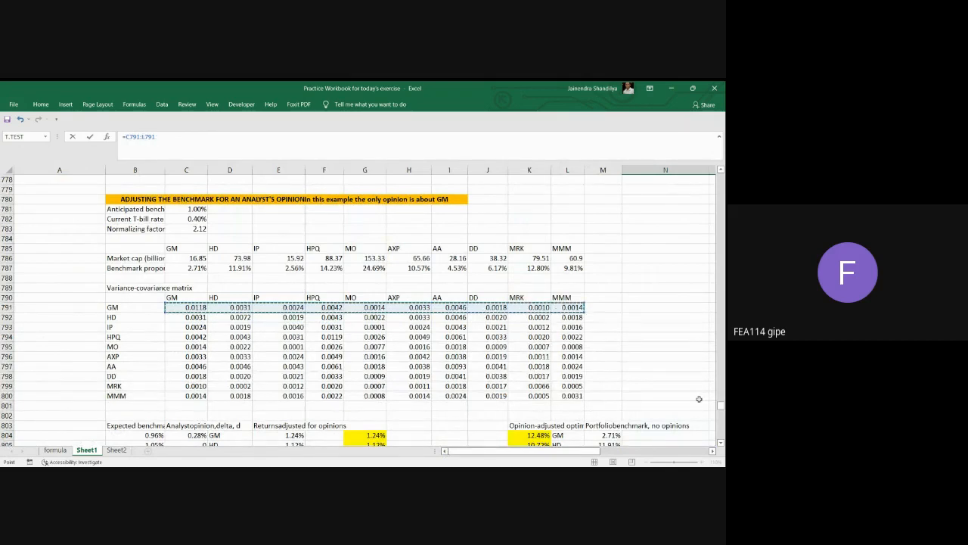
pyautogui.write('/')
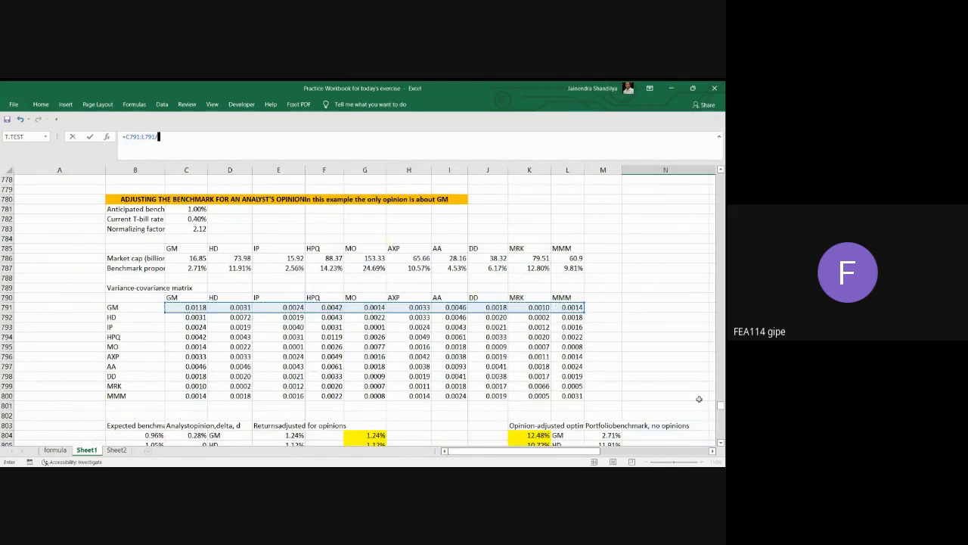
pyautogui.click(197, 307)
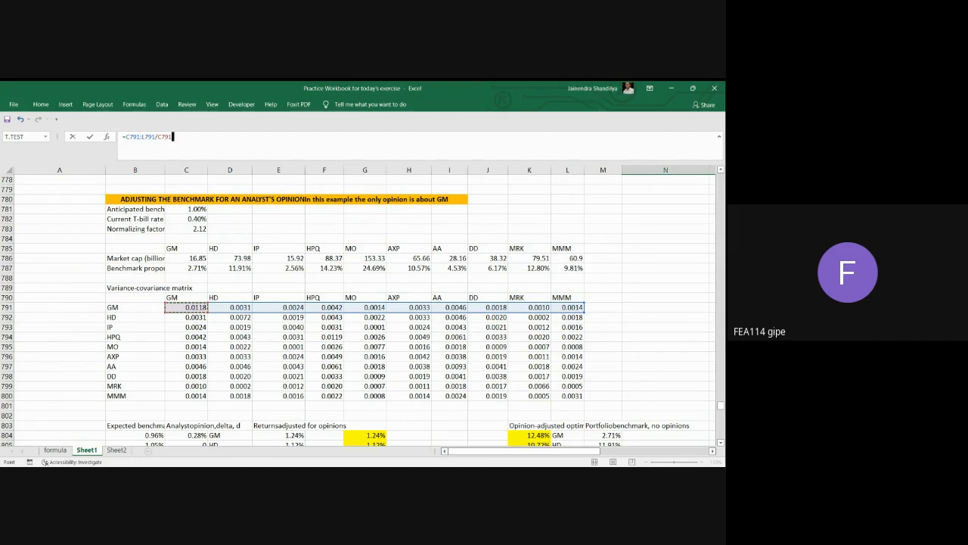
pyautogui.hotkey('ctrl', 'shift', 'Return')
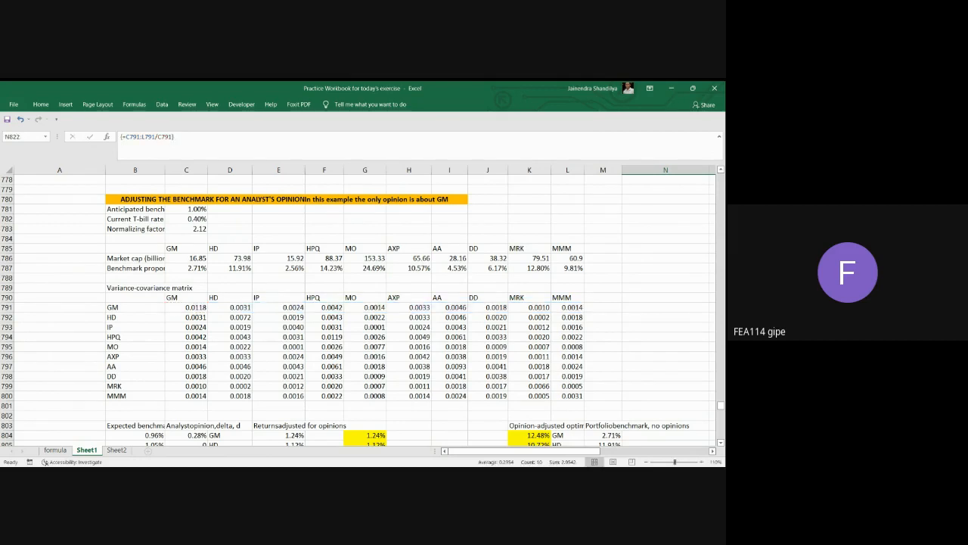
# Examine the new GM row in N822:W822 alongside the GM row of the existing tracking matrix.
pyautogui.scroll(-5, 701, 376)
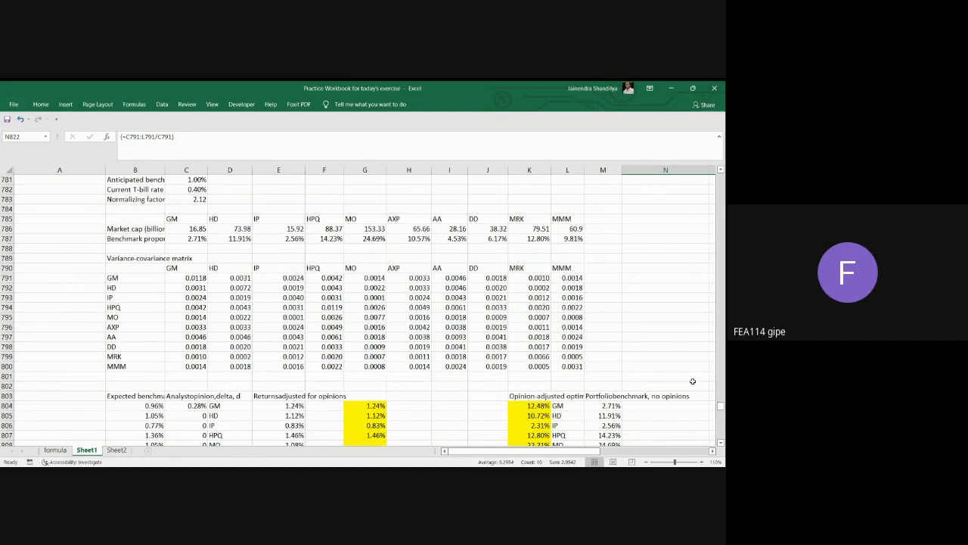
pyautogui.scroll(-4, 670, 427)
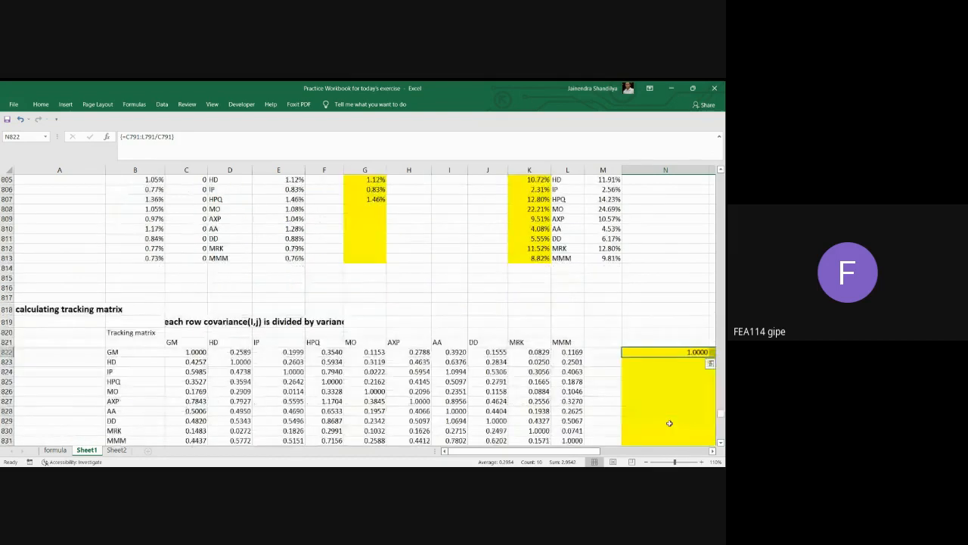
pyautogui.click(711, 450)
pyautogui.click(712, 451)
pyautogui.click(712, 451)
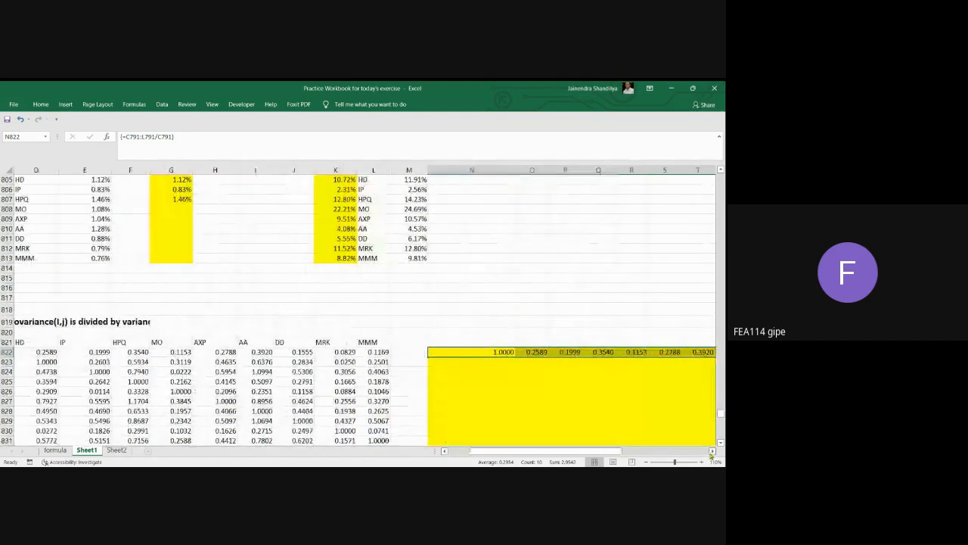
pyautogui.click(712, 451)
pyautogui.click(712, 451)
pyautogui.click(711, 452)
pyautogui.click(712, 452)
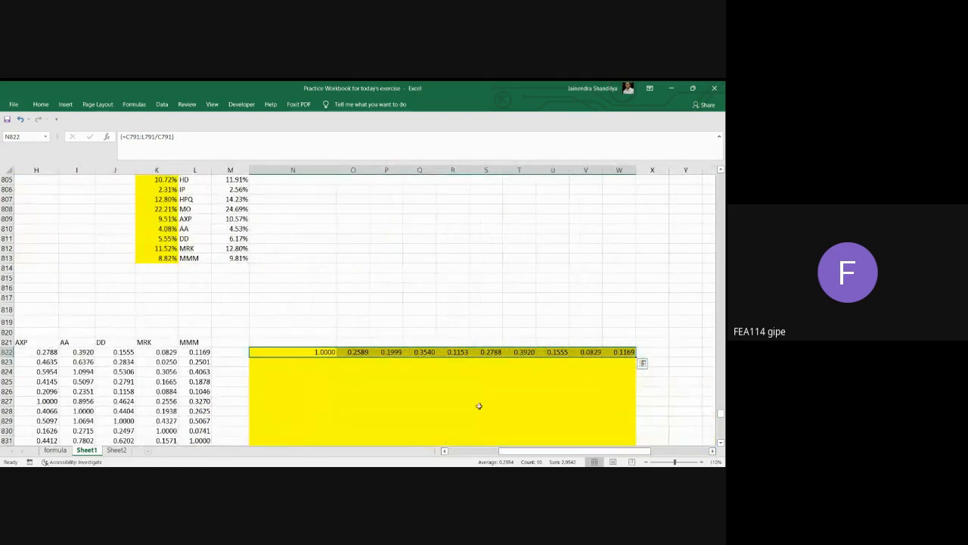
pyautogui.click(445, 451)
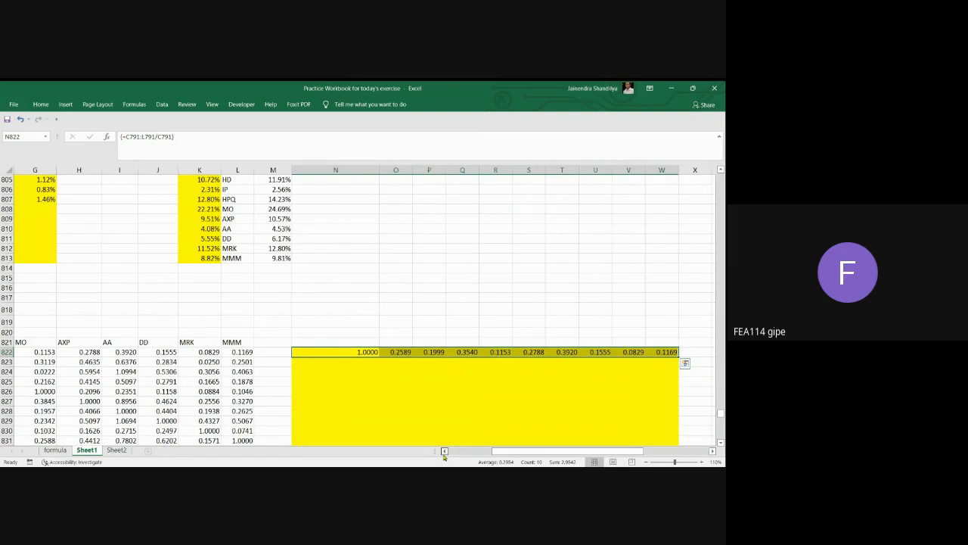
pyautogui.click(445, 451)
# Fill N823:W823 with the array formula =C792:L792/D792, dividing HD's covariance row by HD's variance.
pyautogui.click(712, 451)
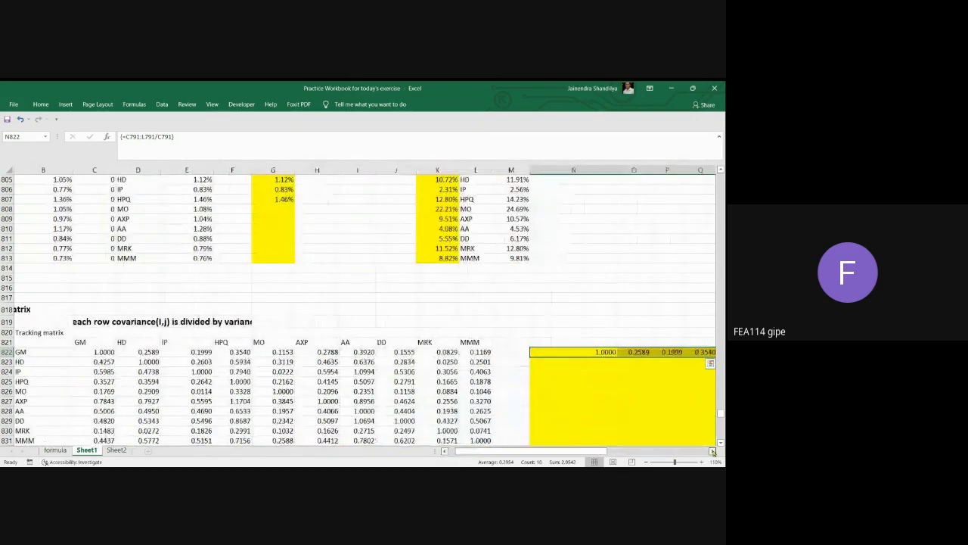
pyautogui.click(713, 450)
pyautogui.click(514, 366)
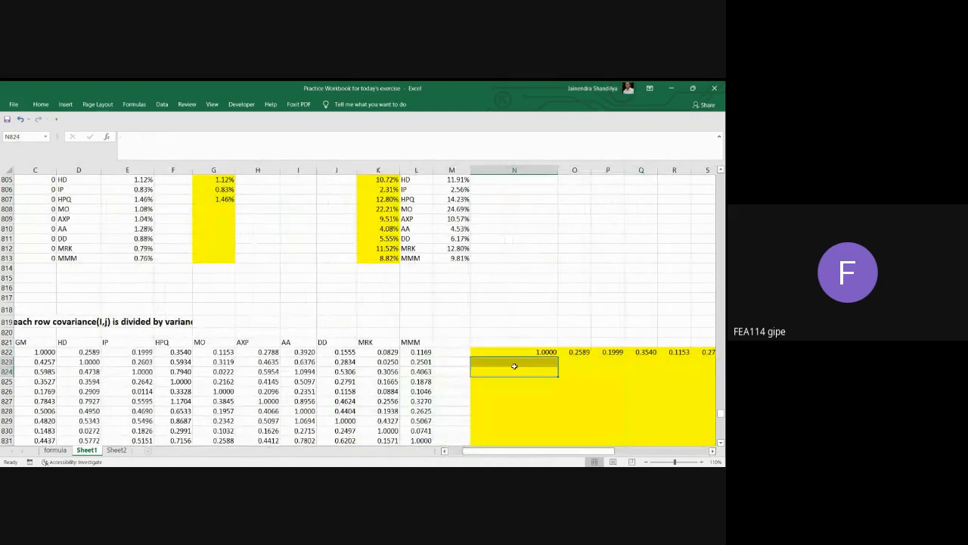
pyautogui.moveTo(513, 366); pyautogui.dragTo(627, 399)
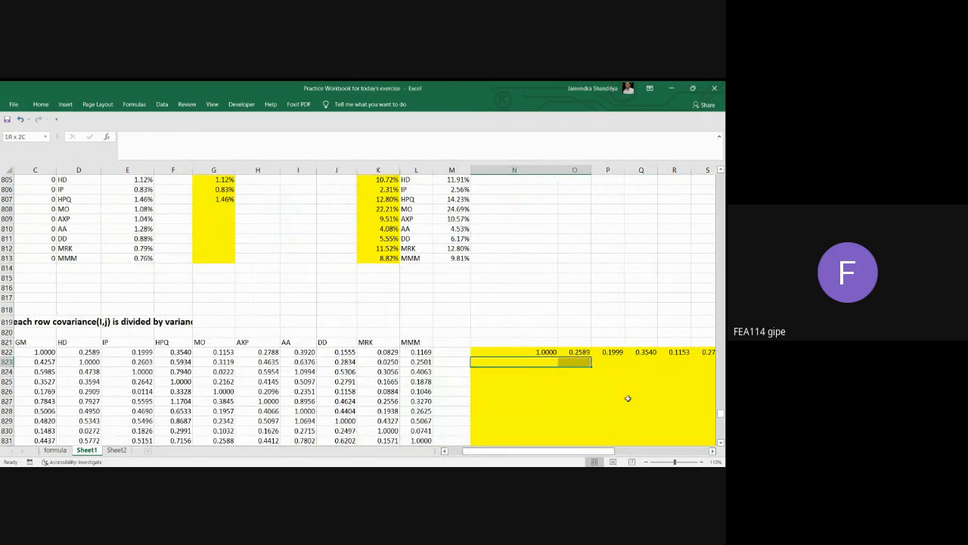
pyautogui.hotkey('shift', 'Right')
pyautogui.hotkey('shift', 'Right')
pyautogui.hotkey('shift', 'Right')
pyautogui.hotkey('shift', 'Right')
pyautogui.hotkey('shift', 'Right')
pyautogui.hotkey('shift', 'Right')
pyautogui.hotkey('shift', 'Right')
pyautogui.hotkey('shift', 'Right')
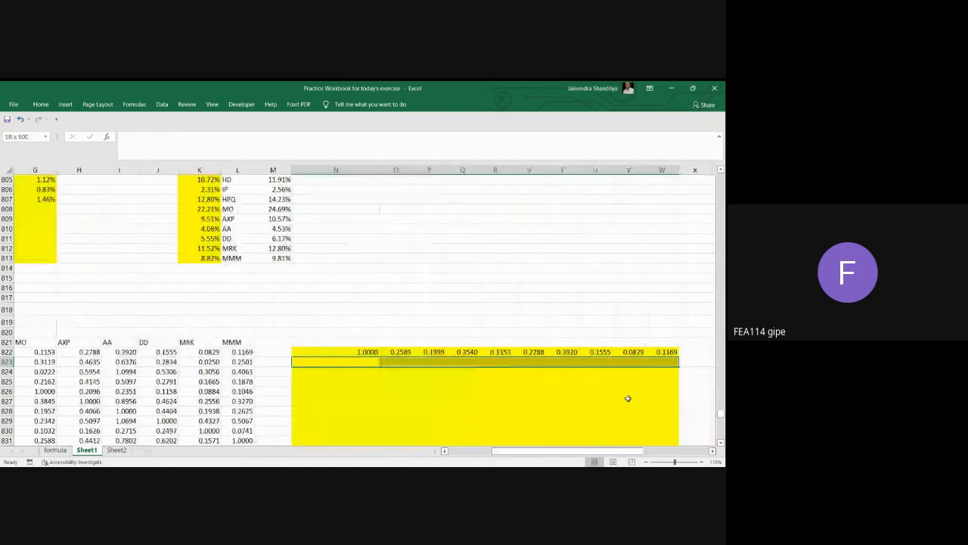
pyautogui.click(124, 137)
pyautogui.write('=')
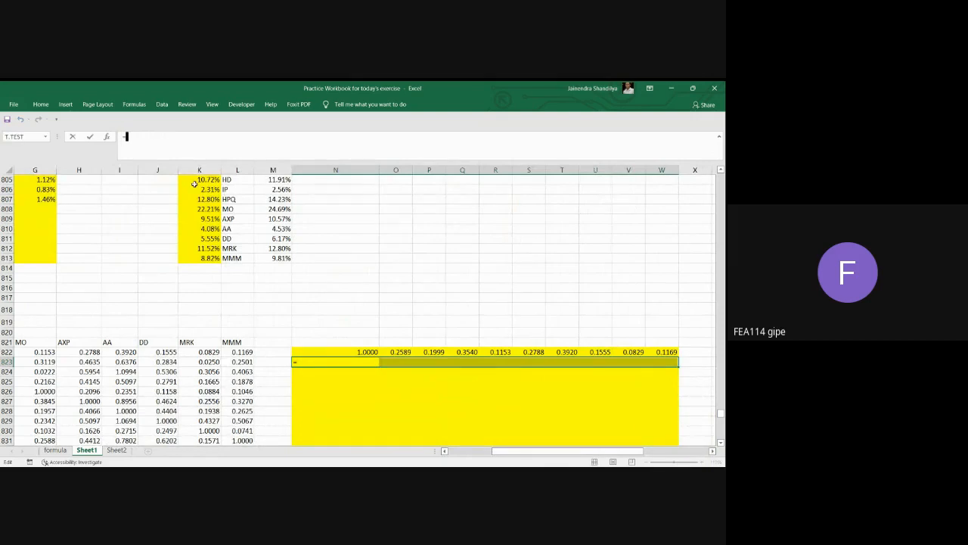
pyautogui.click(444, 451)
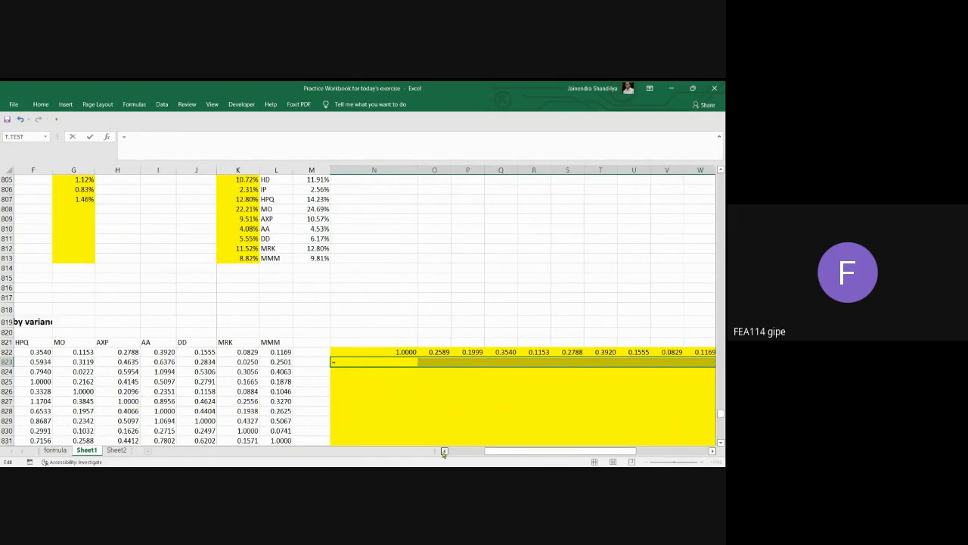
pyautogui.click(444, 451)
pyautogui.scroll(8, 246, 307)
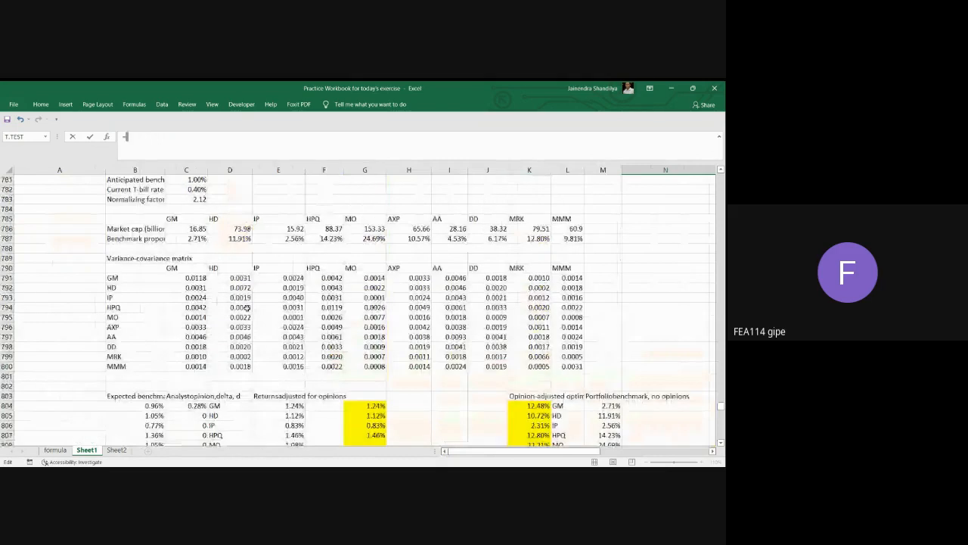
pyautogui.moveTo(189, 287); pyautogui.dragTo(559, 289)
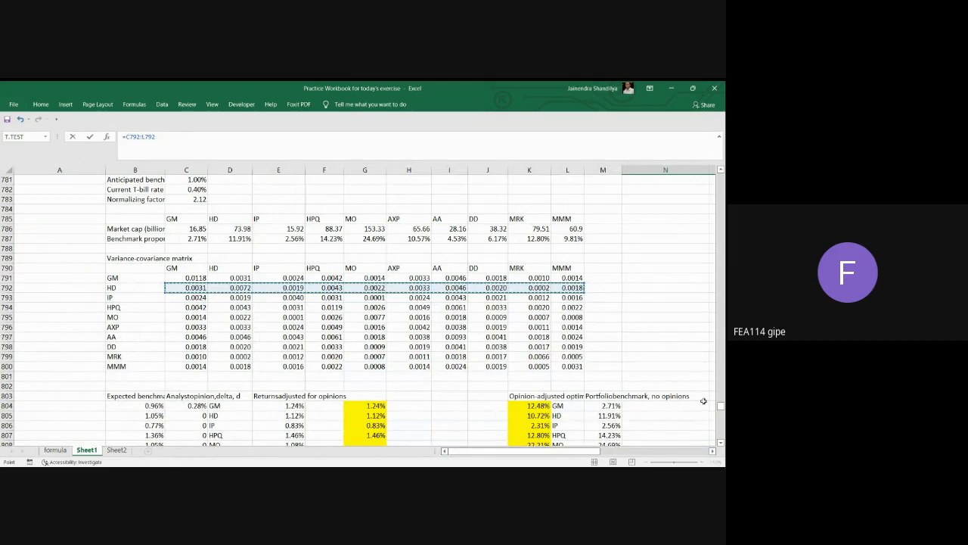
pyautogui.write('/')
pyautogui.click(243, 288)
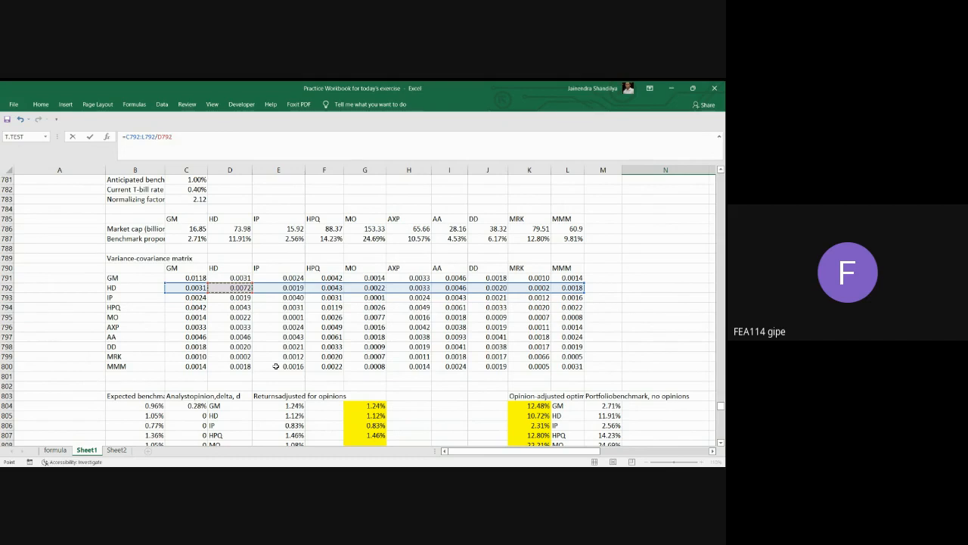
pyautogui.hotkey('ctrl', 'shift', 'Return')
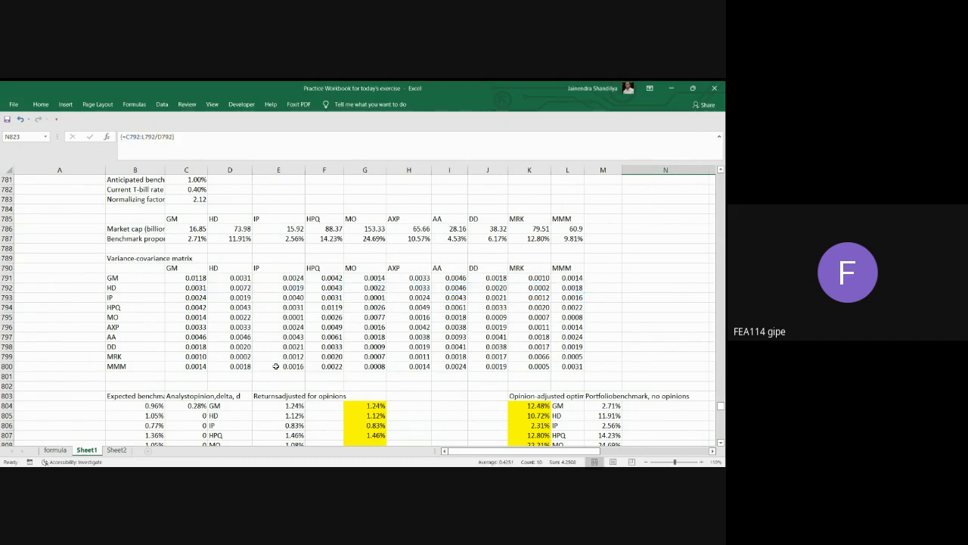
# Examine the new HD row in N823:W823 across all ten stocks.
pyautogui.click(711, 450)
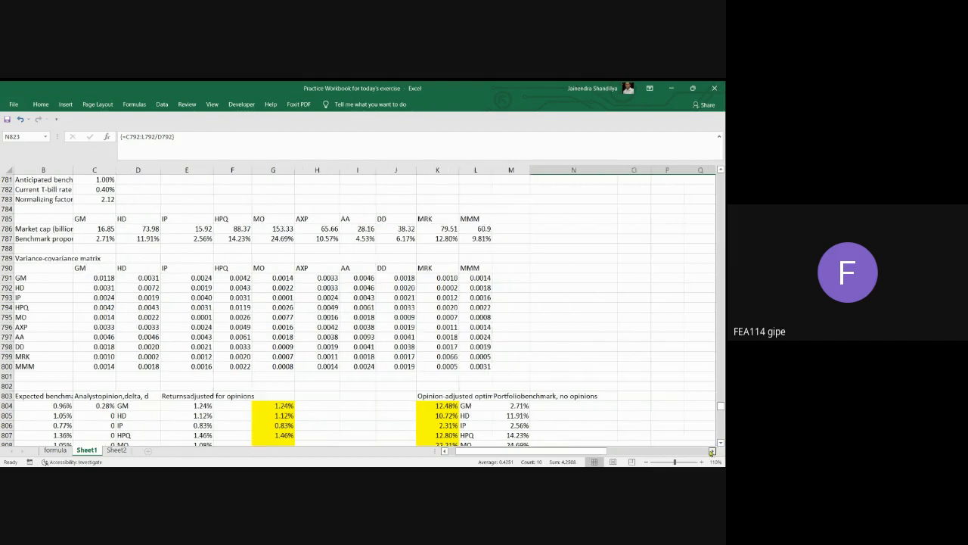
pyautogui.click(711, 451)
pyautogui.scroll(-3, 642, 398)
pyautogui.scroll(-6, 643, 397)
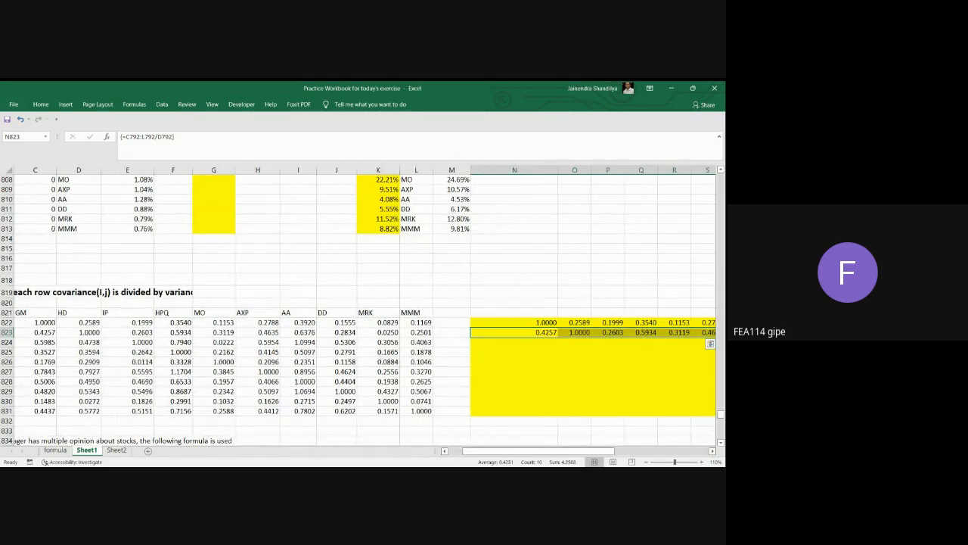
pyautogui.click(711, 451)
pyautogui.click(710, 451)
pyautogui.click(711, 450)
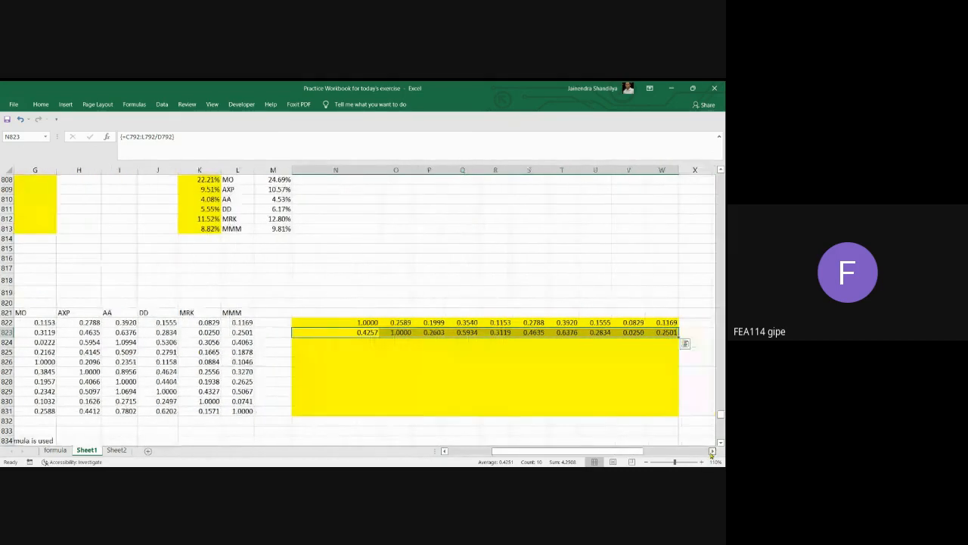
pyautogui.click(711, 450)
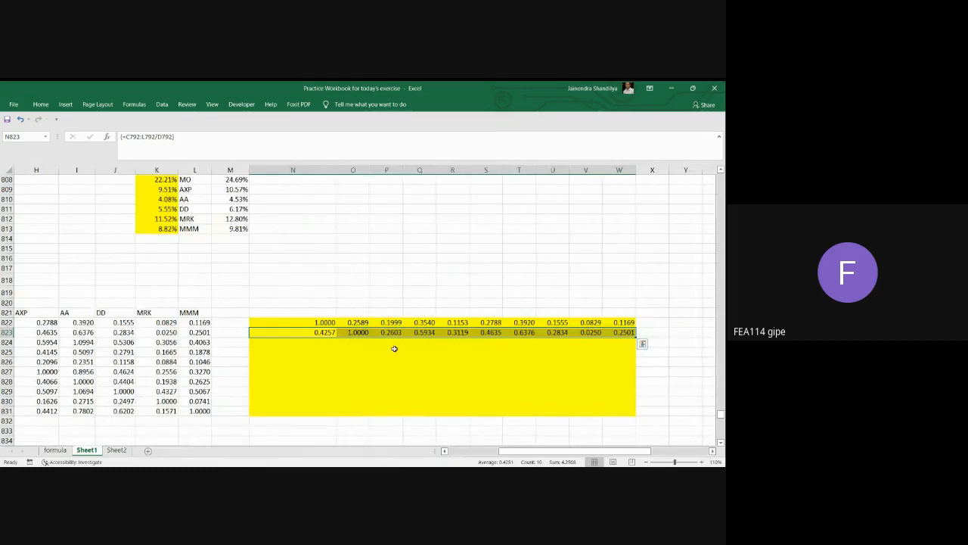
# Check the entries in N822, O822 and O823, and compare the rebuilt rows with the existing tracking matrix in C822:L831.
pyautogui.click(318, 324)
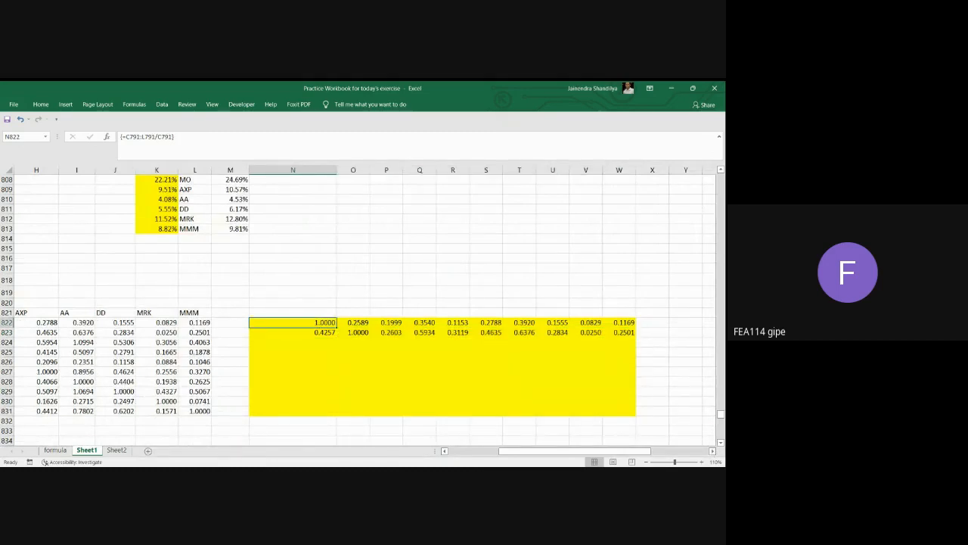
pyautogui.click(354, 323)
pyautogui.click(353, 333)
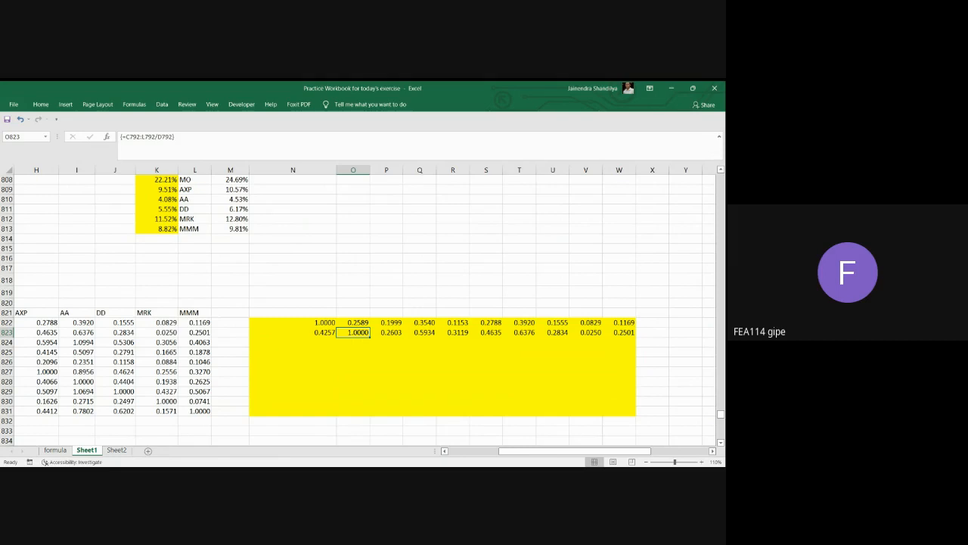
pyautogui.click(444, 451)
pyautogui.click(444, 451)
pyautogui.click(444, 450)
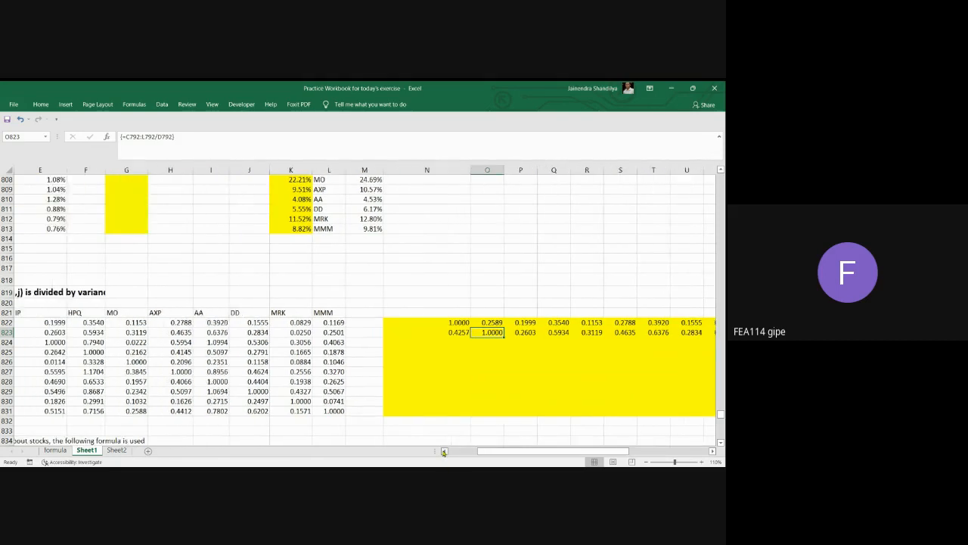
pyautogui.click(444, 451)
pyautogui.click(444, 451)
pyautogui.click(443, 451)
pyautogui.click(444, 451)
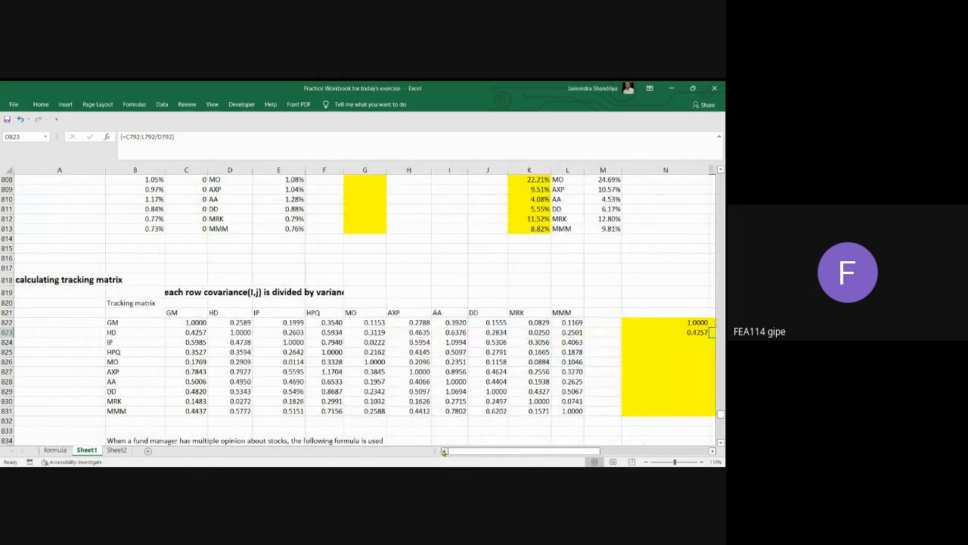
# Clear the rebuilt GM and HD rows from the yellow range N822:W831.
pyautogui.scroll(-1, 468, 390)
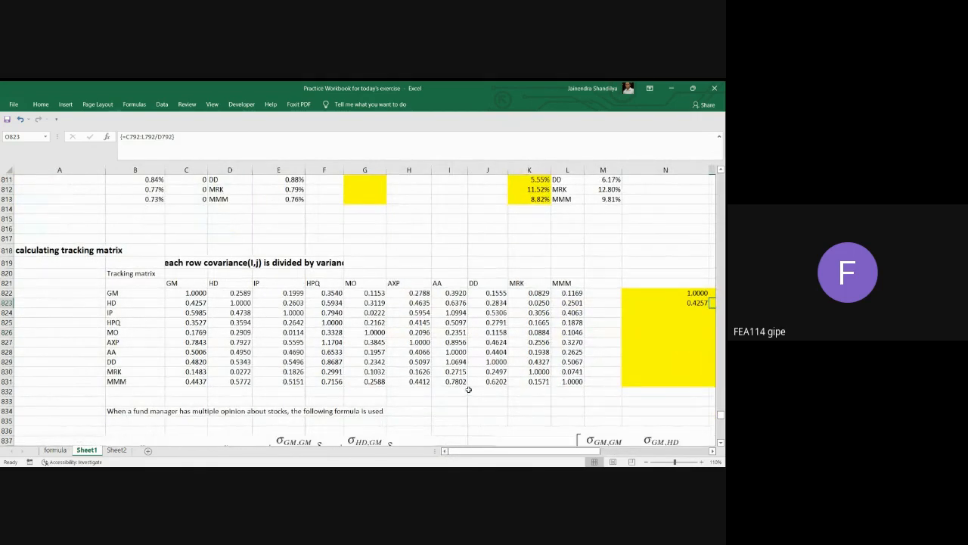
pyautogui.click(712, 451)
pyautogui.click(712, 451)
pyautogui.click(712, 451)
pyautogui.click(712, 451)
pyautogui.click(712, 451)
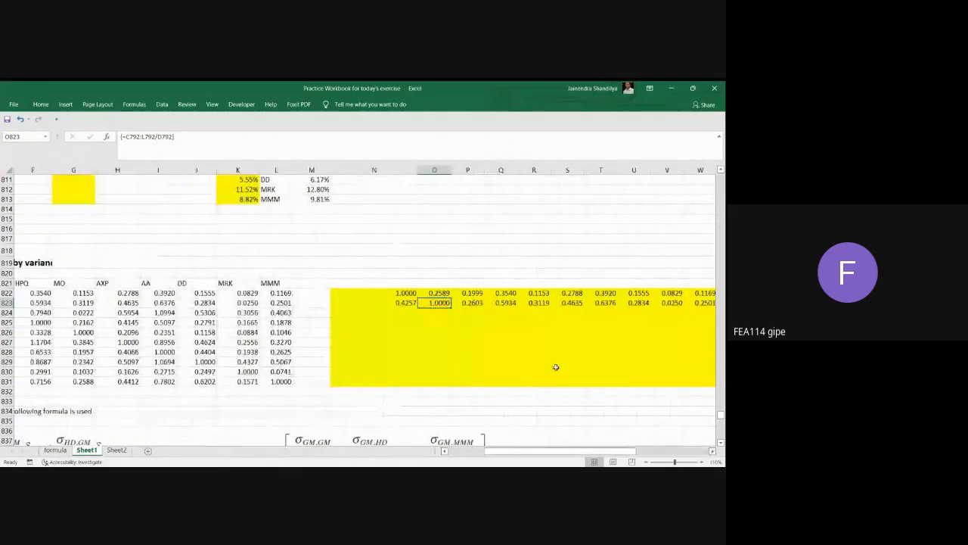
pyautogui.click(711, 451)
pyautogui.click(712, 451)
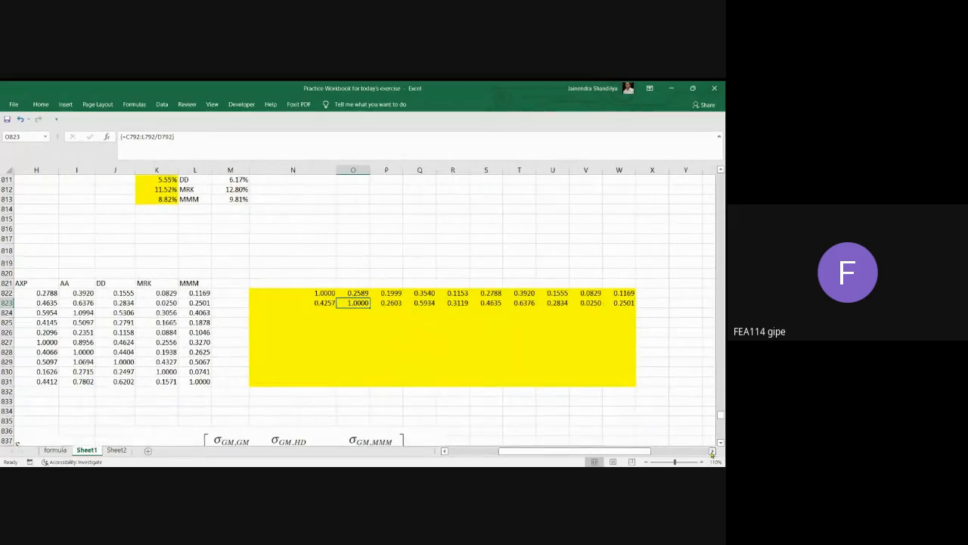
pyautogui.moveTo(311, 295); pyautogui.dragTo(624, 382)
pyautogui.press('Delete')
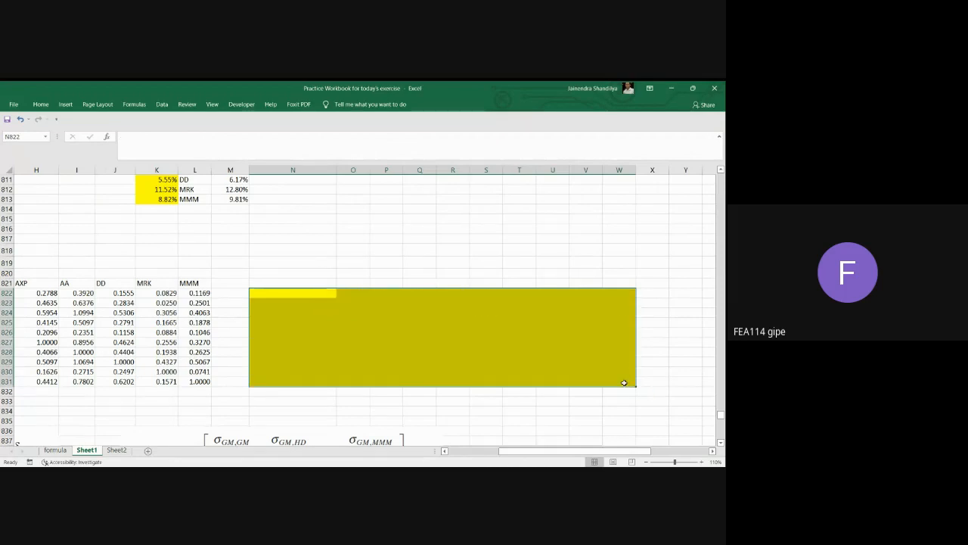
# Try to fill N822:W831 with the array formula =BLtracking(E791:L800).
pyautogui.click(133, 144)
pyautogui.write('=tra')
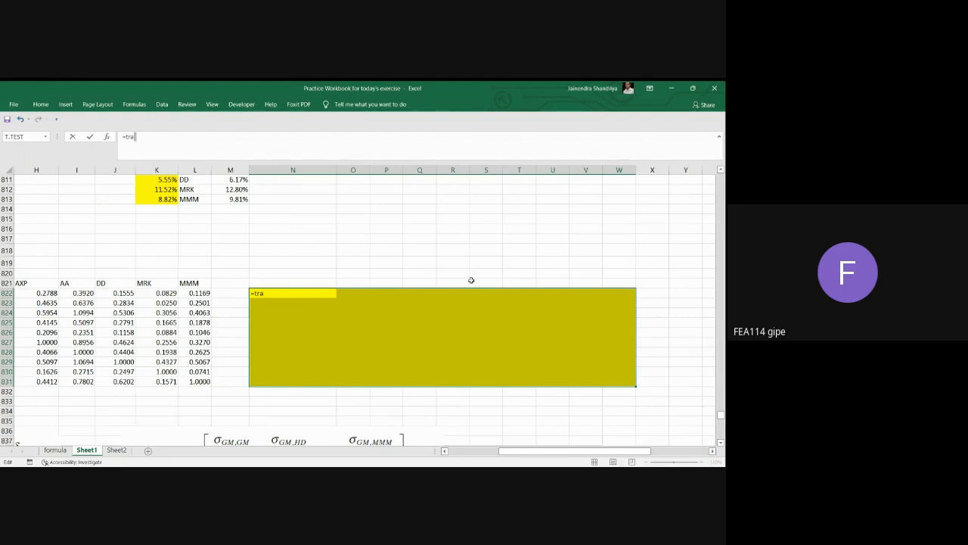
pyautogui.press('BackSpace')
pyautogui.press('BackSpace')
pyautogui.write('BLtracking(')
pyautogui.click(444, 451)
pyautogui.click(443, 451)
pyautogui.scroll(7, 277, 335)
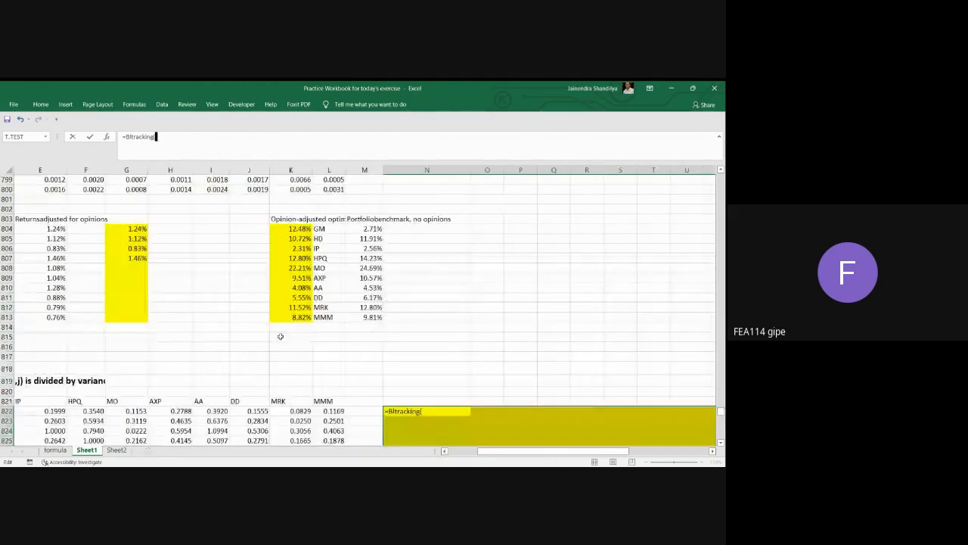
pyautogui.moveTo(40, 191); pyautogui.dragTo(331, 275)
pyautogui.write(')')
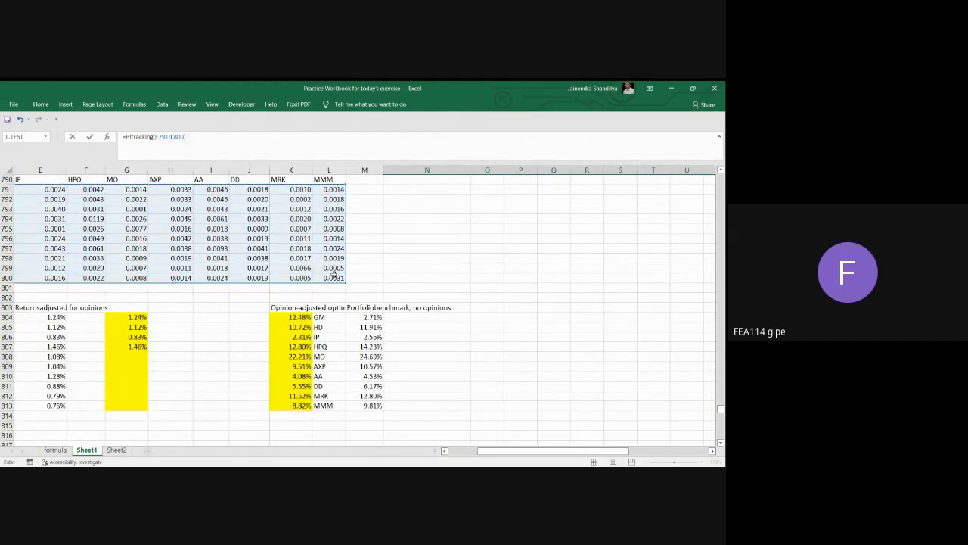
pyautogui.hotkey('ctrl', 'shift', 'Return')
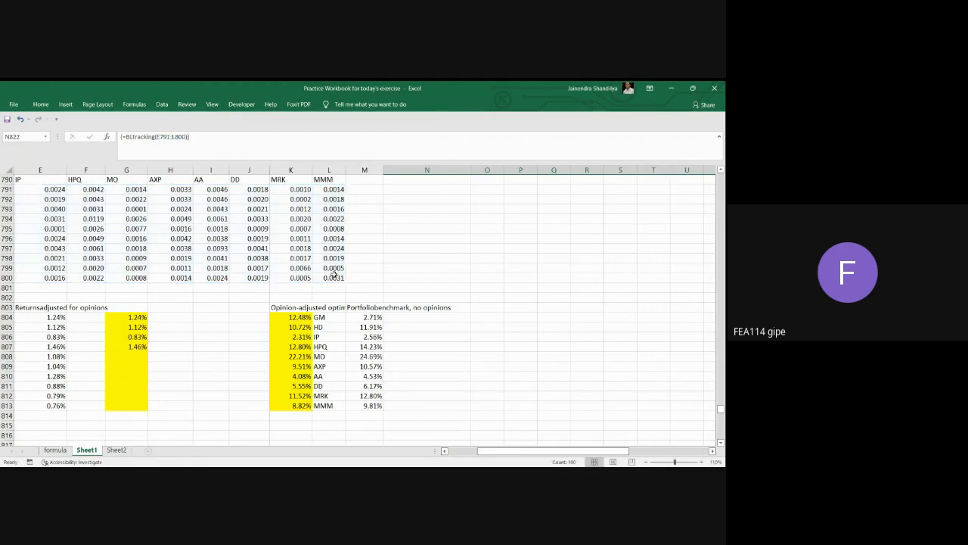
# Inspect the BLtracking output including row 830 and columns V and W, and clear the whole range N822:W831.
pyautogui.scroll(-6, 655, 370)
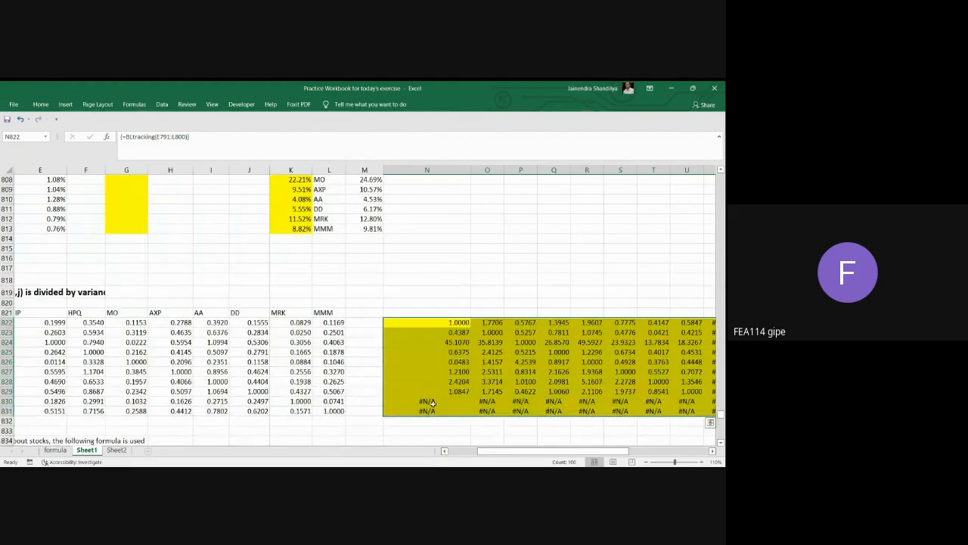
pyautogui.moveTo(428, 401); pyautogui.dragTo(687, 403)
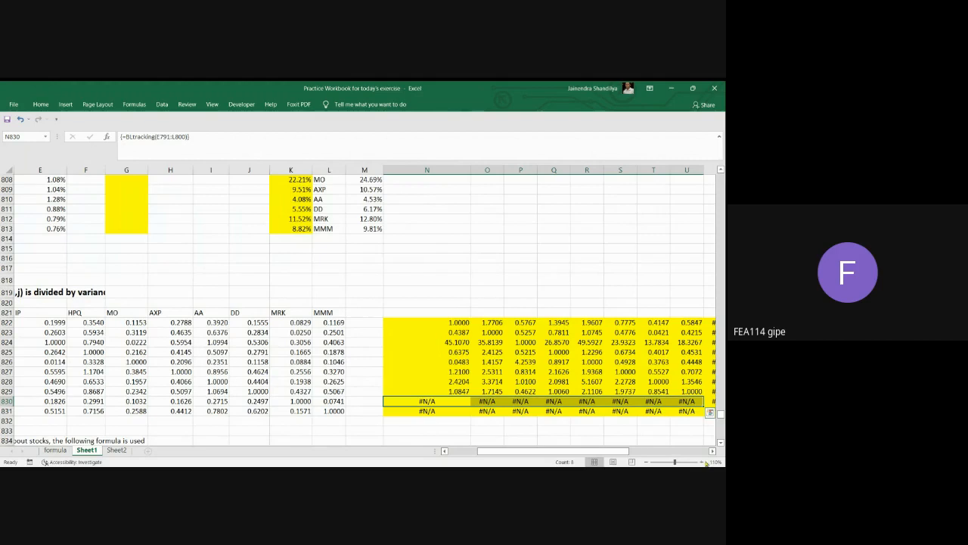
pyautogui.click(711, 452)
pyautogui.click(711, 451)
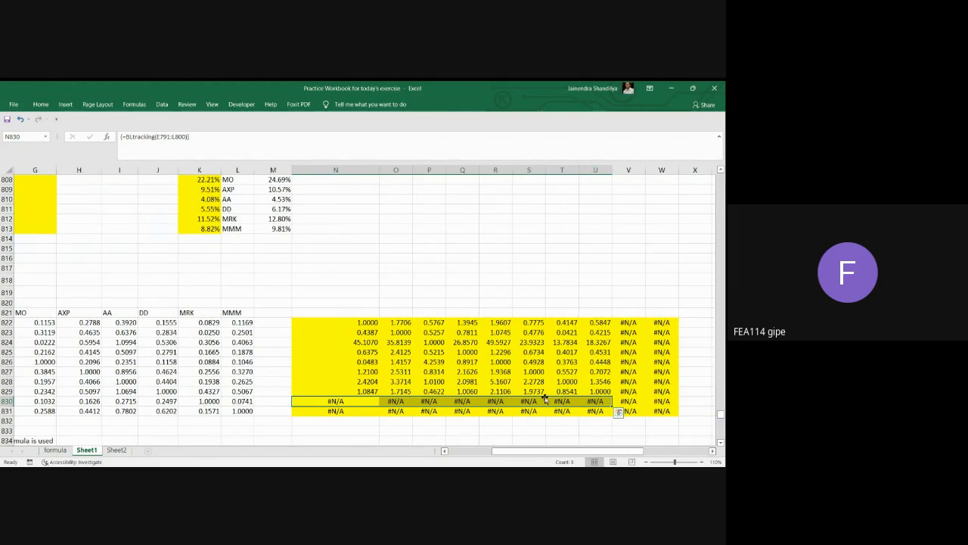
pyautogui.moveTo(362, 324); pyautogui.dragTo(666, 410)
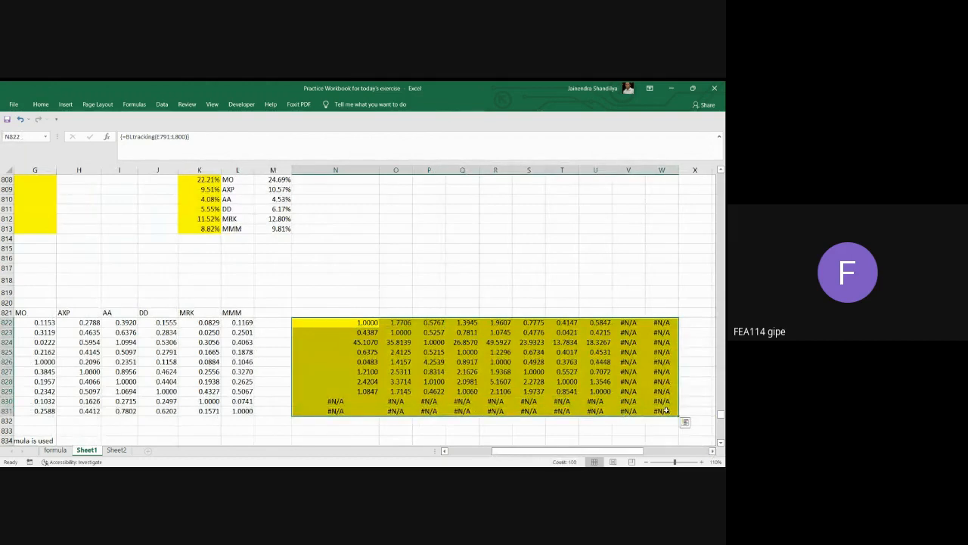
pyautogui.press('Delete')
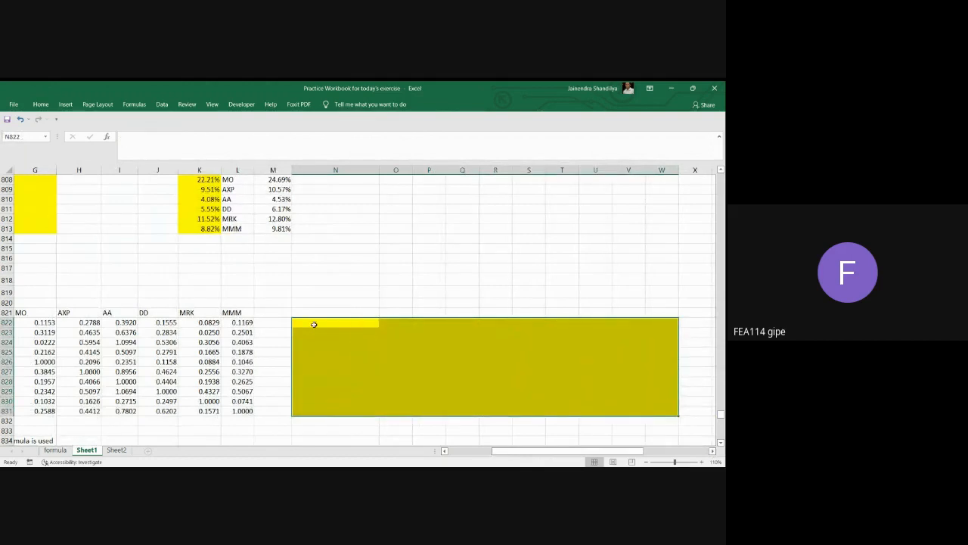
pyautogui.click(444, 450)
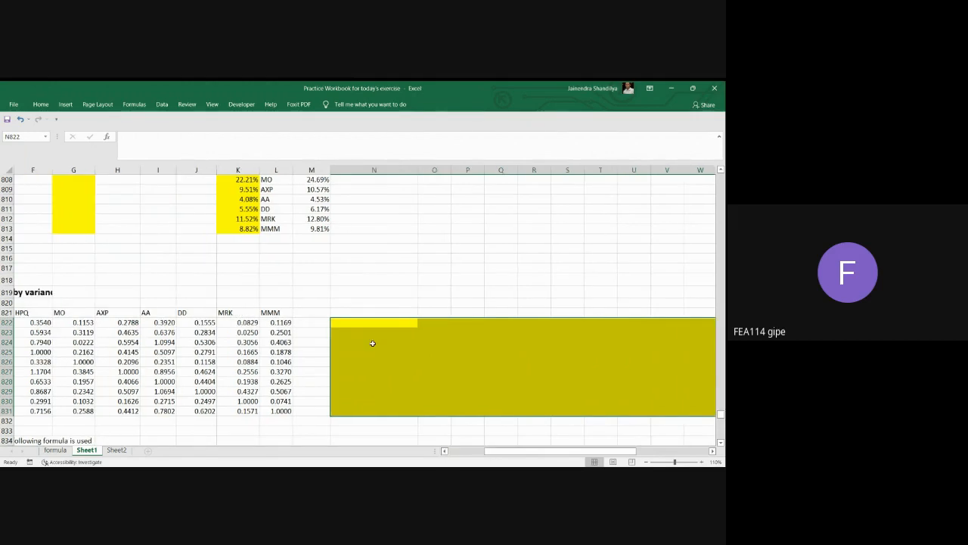
pyautogui.moveTo(357, 324); pyautogui.dragTo(510, 323)
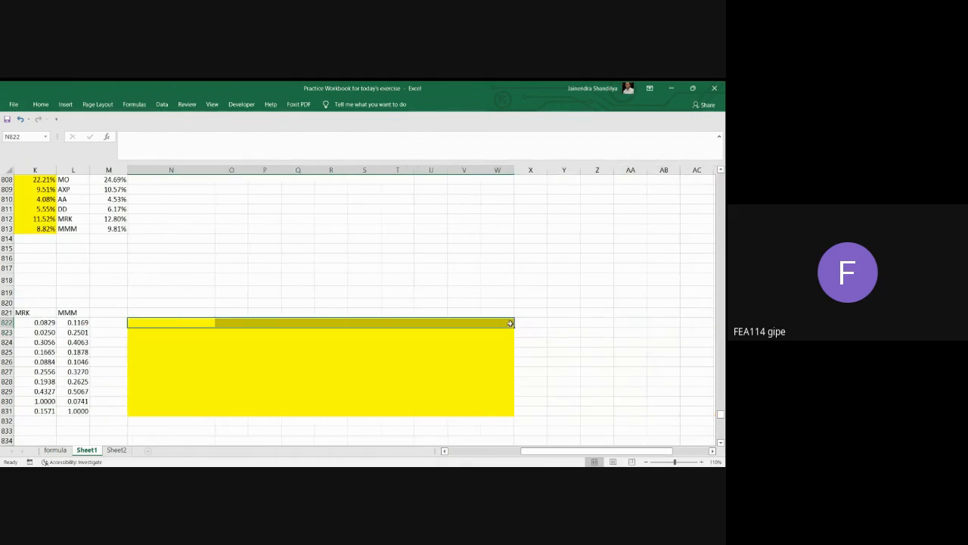
pyautogui.click(445, 451)
pyautogui.click(444, 450)
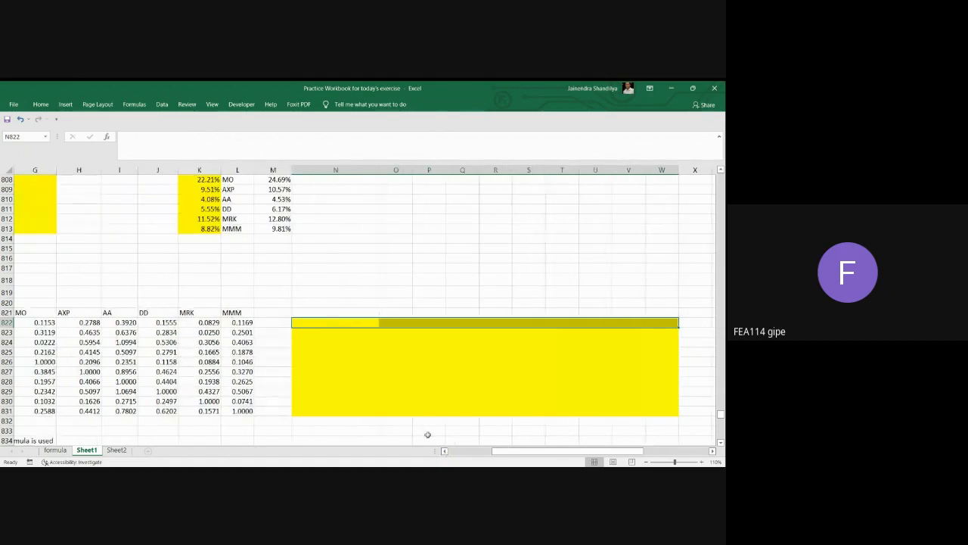
pyautogui.click(324, 325)
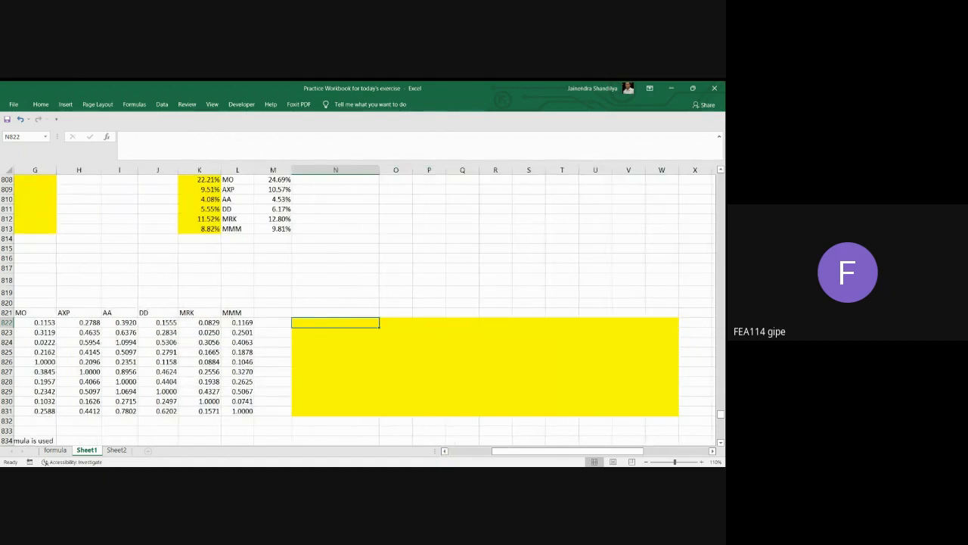
# Start a BLtracking function across the ten-by-ten range N822:W831.
pyautogui.moveTo(325, 325); pyautogui.dragTo(661, 411)
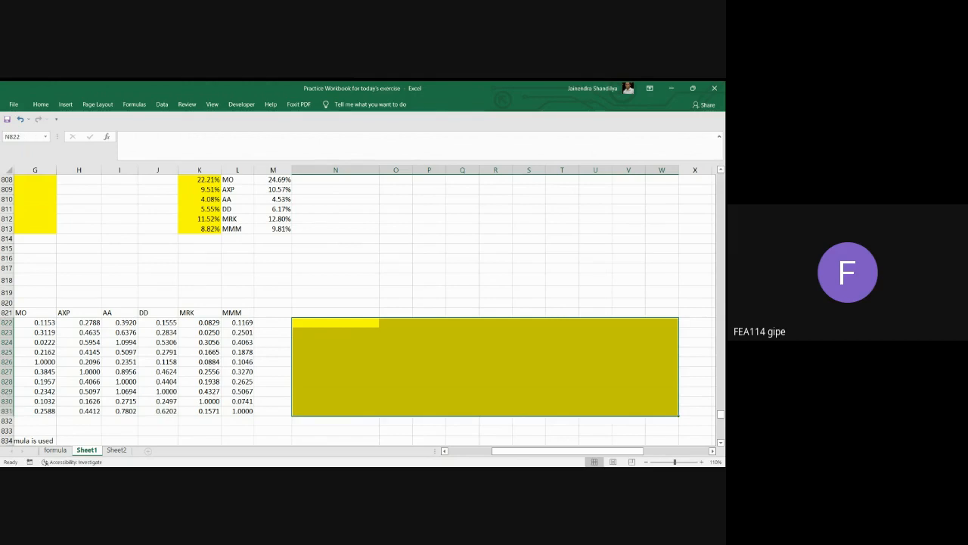
pyautogui.click(134, 142)
pyautogui.write('=')
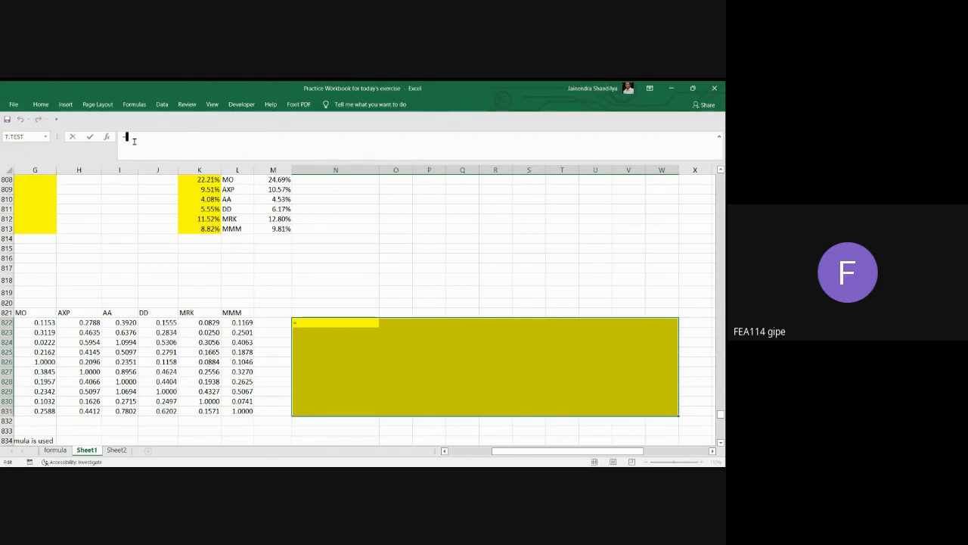
pyautogui.write('BI.tracking(')
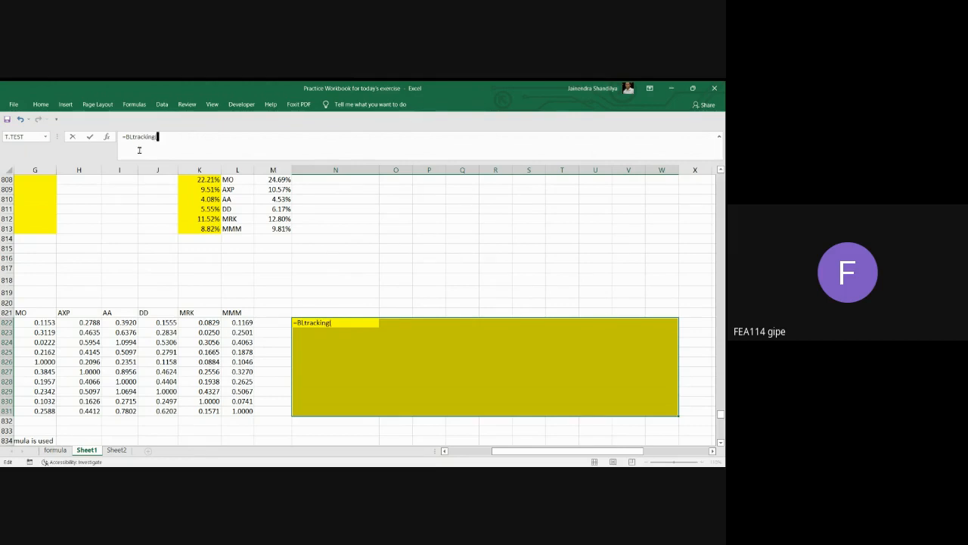
# Give BLtracking the full variance-covariance matrix C791:L800 as its argument and enter it as an array formula.
pyautogui.scroll(4, 376, 421)
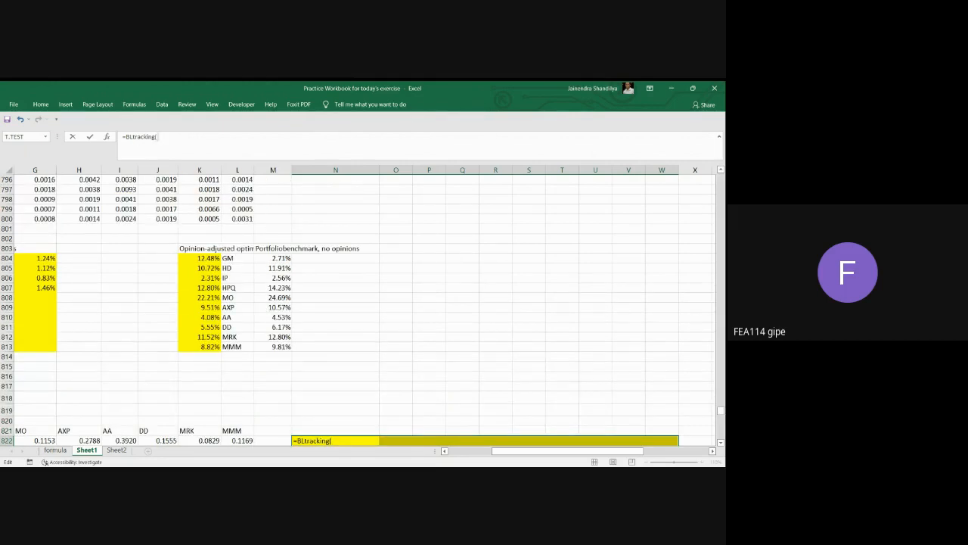
pyautogui.click(445, 450)
pyautogui.click(446, 452)
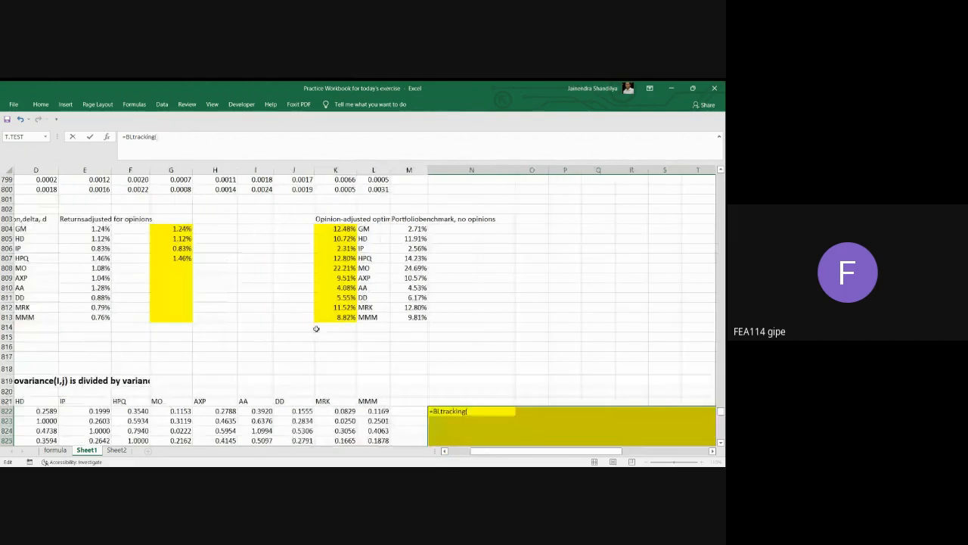
pyautogui.scroll(4, 137, 322)
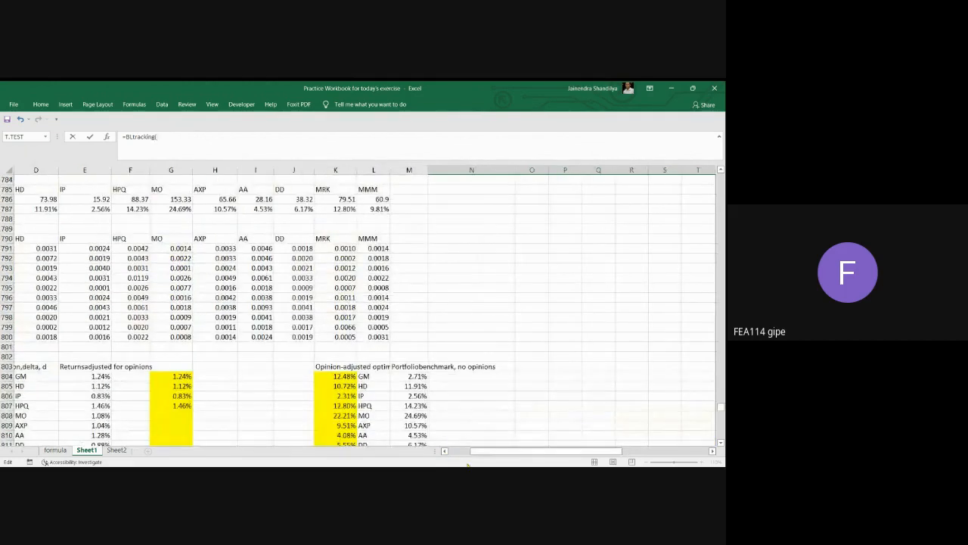
pyautogui.click(445, 452)
pyautogui.click(445, 452)
pyautogui.click(446, 451)
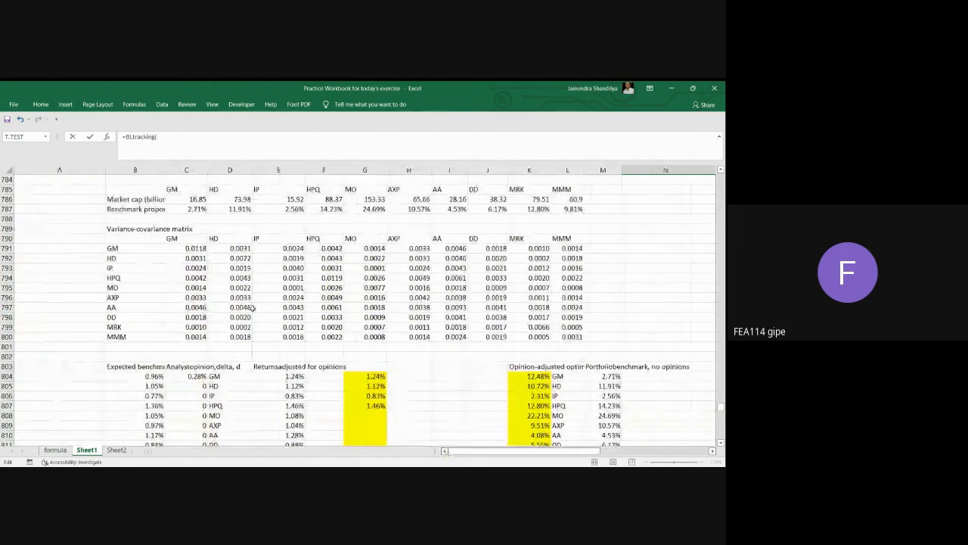
pyautogui.moveTo(195, 249); pyautogui.dragTo(568, 335)
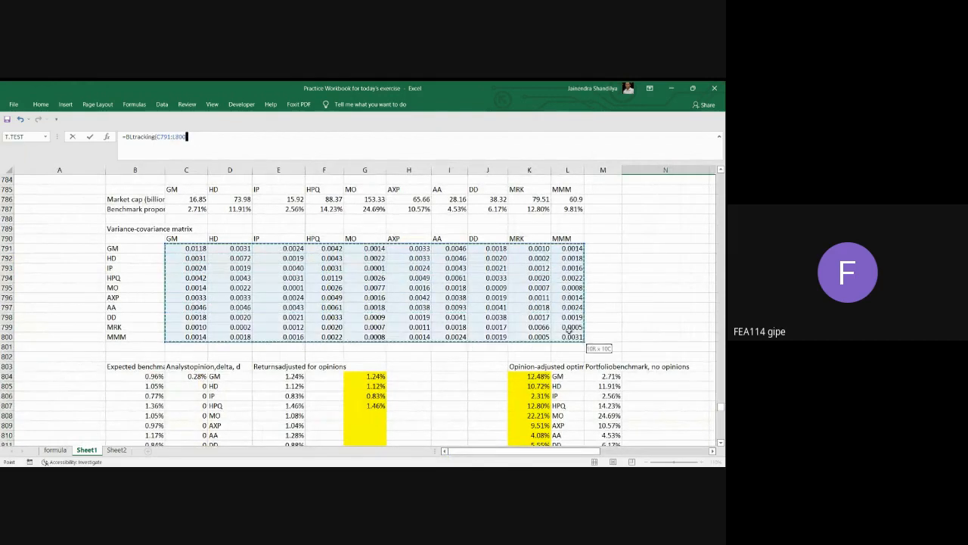
pyautogui.scroll(-2, 676, 412)
pyautogui.scroll(-6, 677, 409)
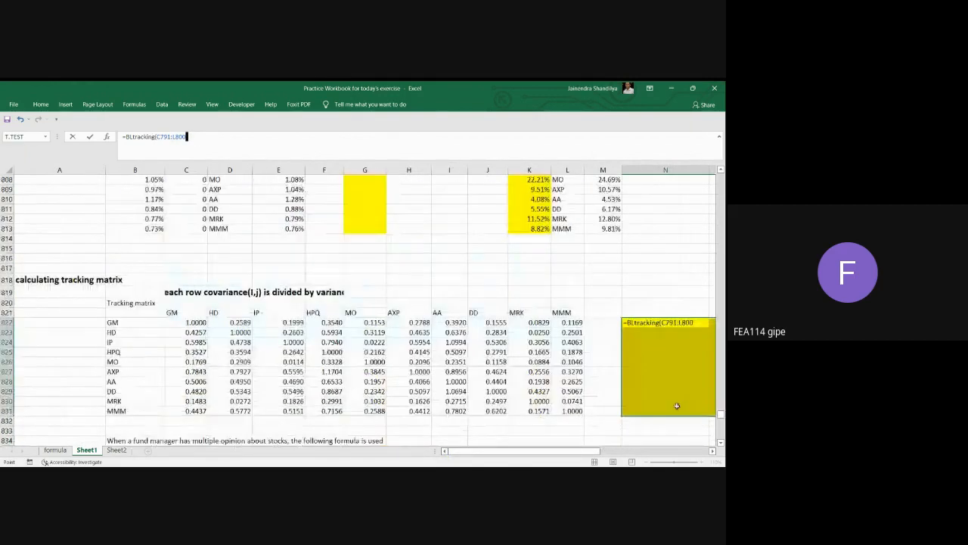
pyautogui.click(712, 451)
pyautogui.click(712, 452)
pyautogui.click(712, 452)
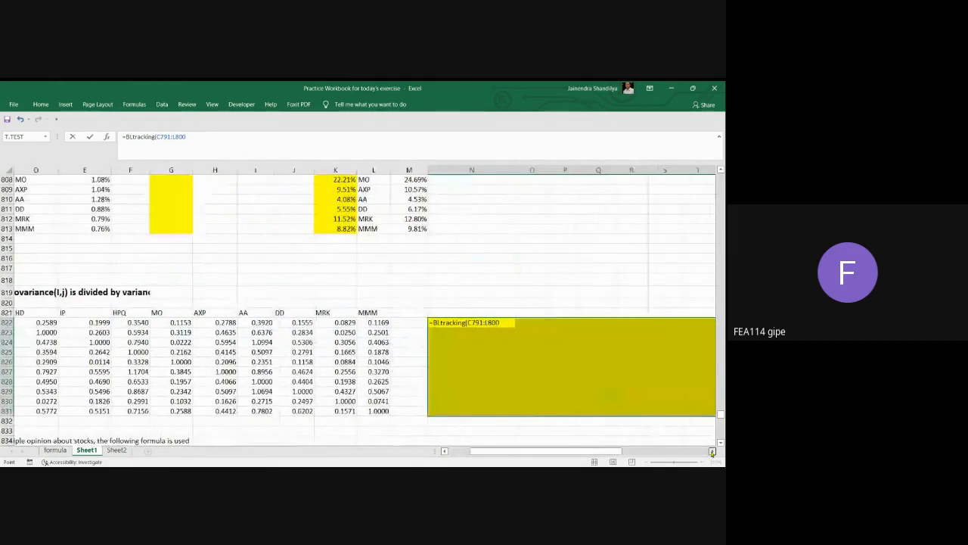
pyautogui.click(711, 451)
pyautogui.click(712, 451)
pyautogui.click(711, 451)
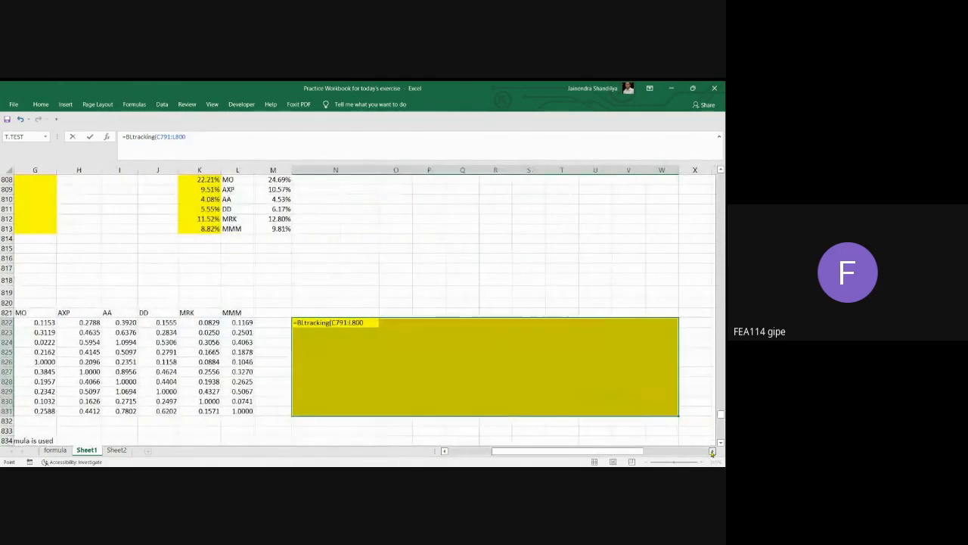
pyautogui.hotkey('ctrl', 'shift', 'Return')
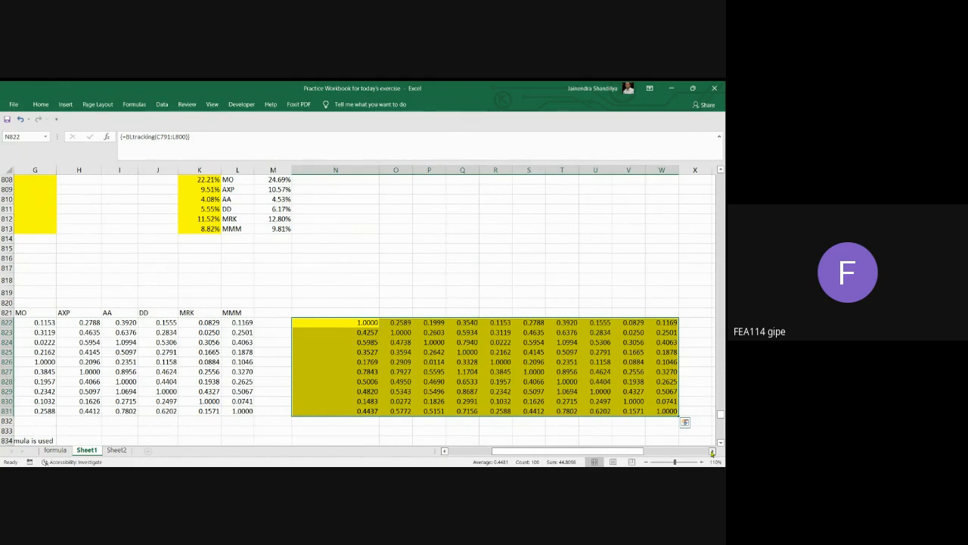
# Inspect the BLtracking matrix cell by cell along its diagonal from N822 to W831, and check the off-diagonal entries N823 and N824.
pyautogui.click(366, 322)
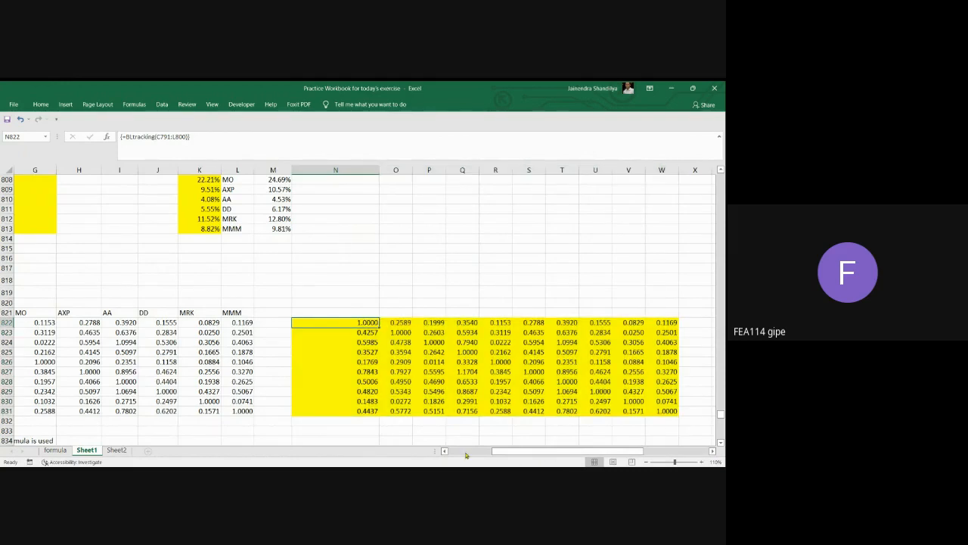
pyautogui.click(397, 333)
pyautogui.click(428, 342)
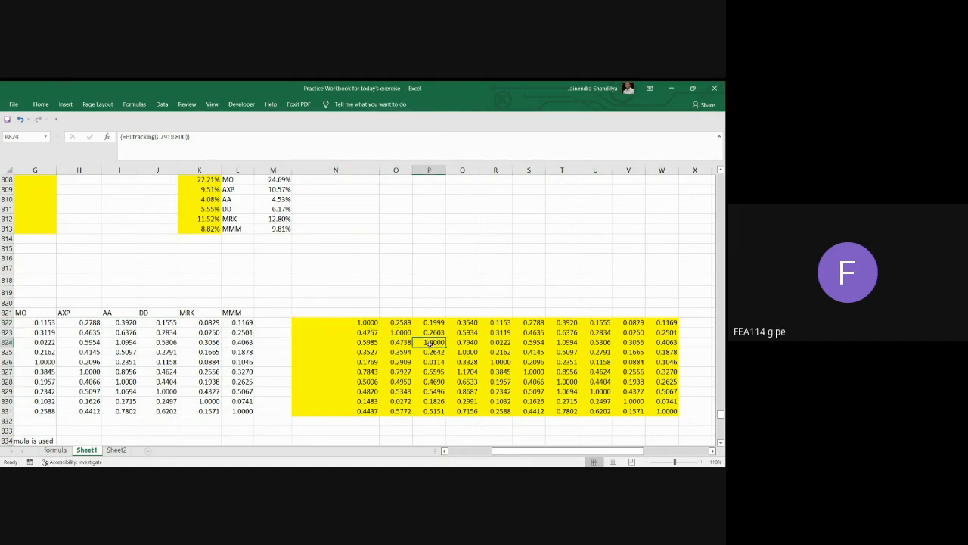
pyautogui.click(470, 352)
pyautogui.click(493, 363)
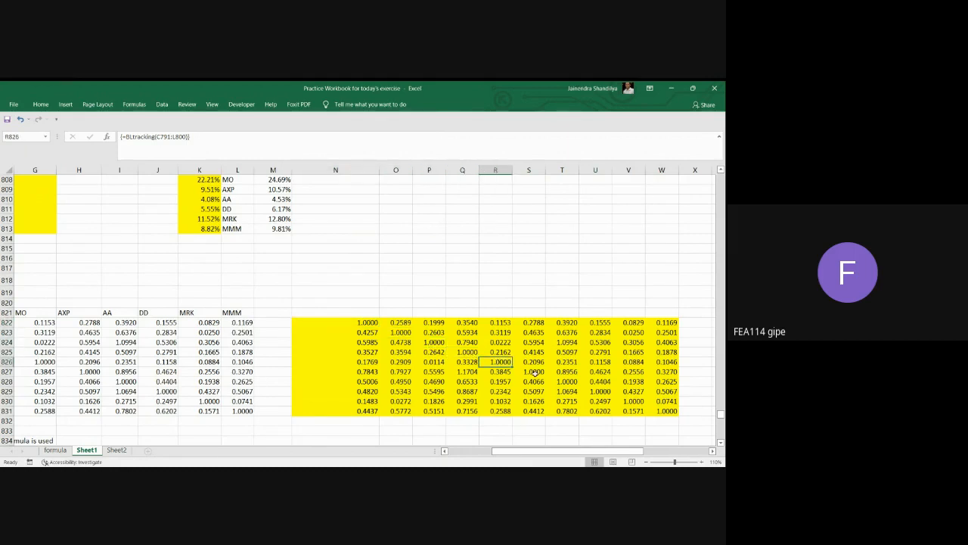
pyautogui.click(533, 371)
pyautogui.click(566, 380)
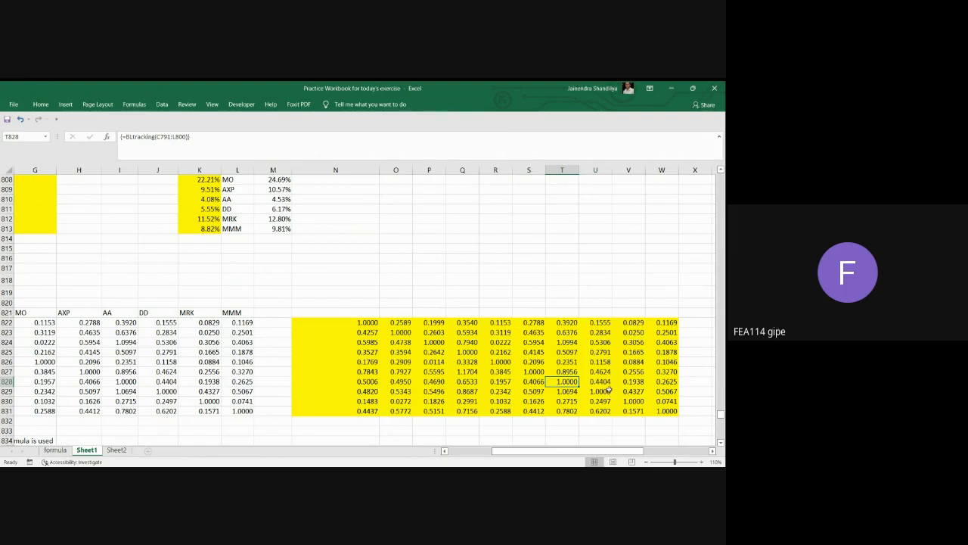
pyautogui.click(610, 389)
pyautogui.click(638, 401)
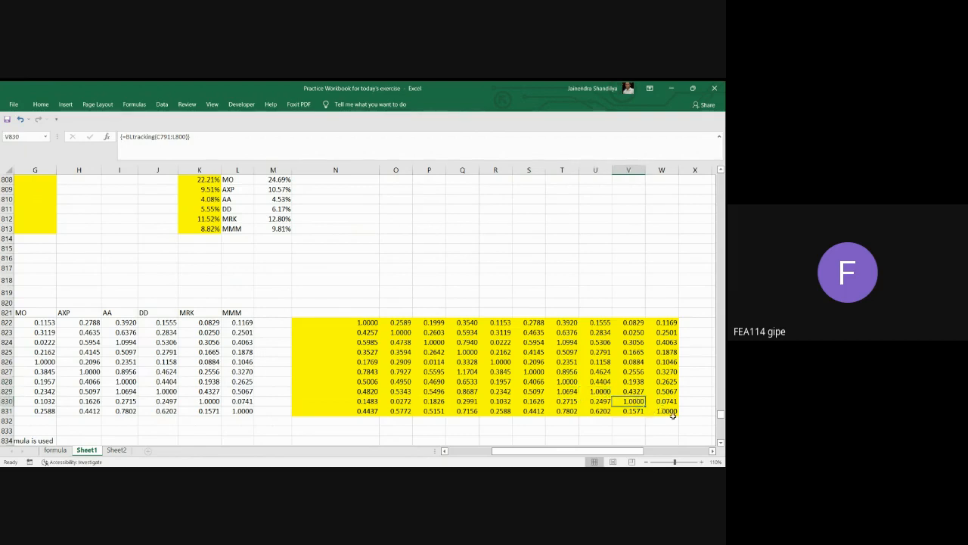
pyautogui.click(672, 414)
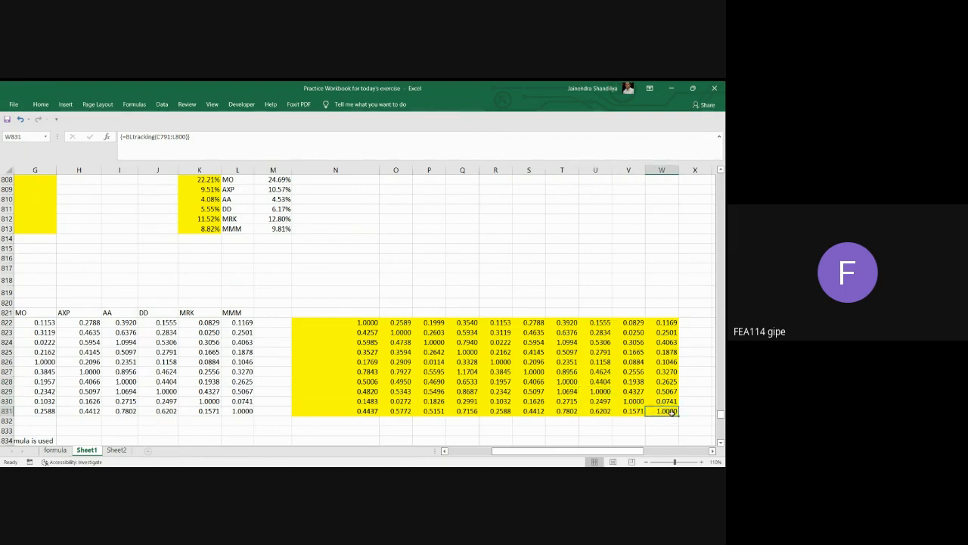
pyautogui.click(366, 332)
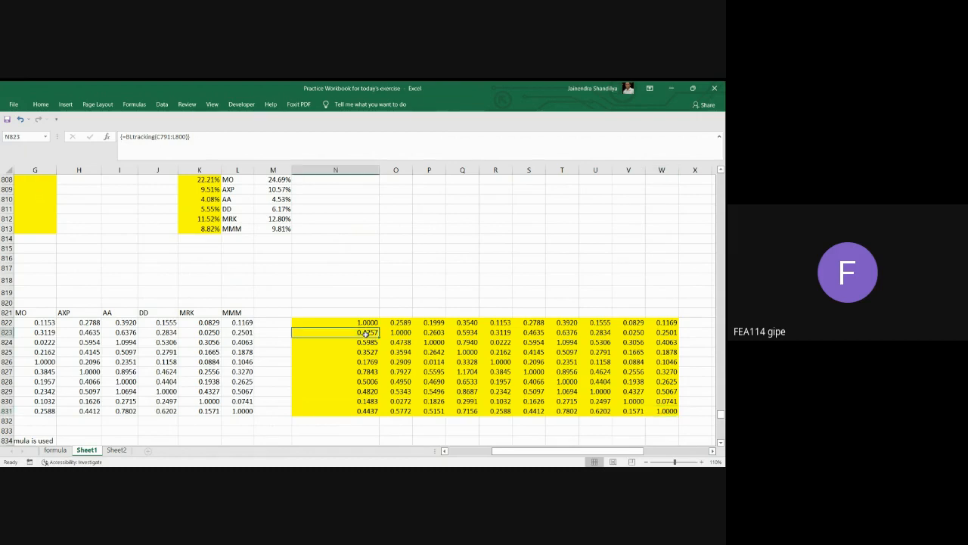
pyautogui.click(369, 342)
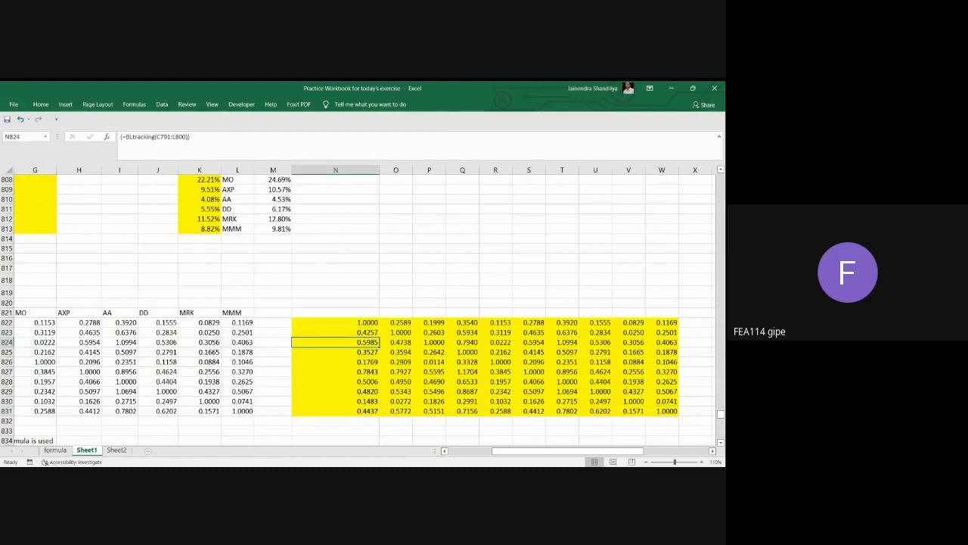
# Review the original tracking matrix in C822:L831 and the opinion-adjusted return formula for multiple stock opinions beneath row 834.
pyautogui.click(445, 451)
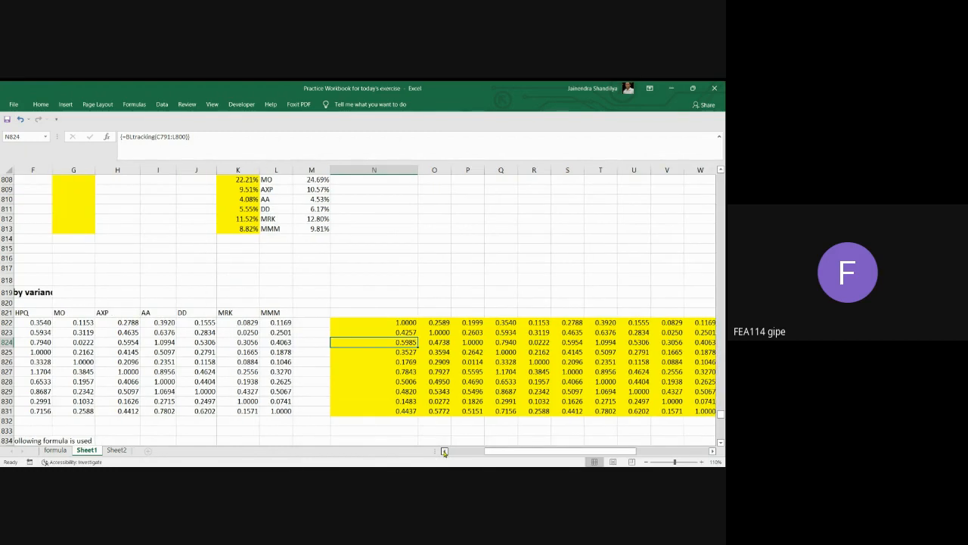
pyautogui.click(445, 451)
pyautogui.click(445, 452)
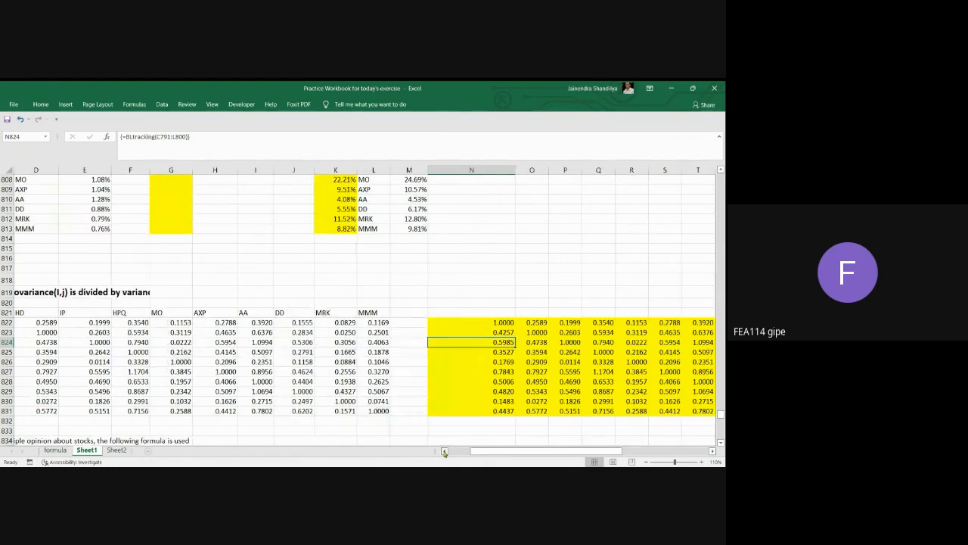
pyautogui.click(445, 451)
pyautogui.click(445, 452)
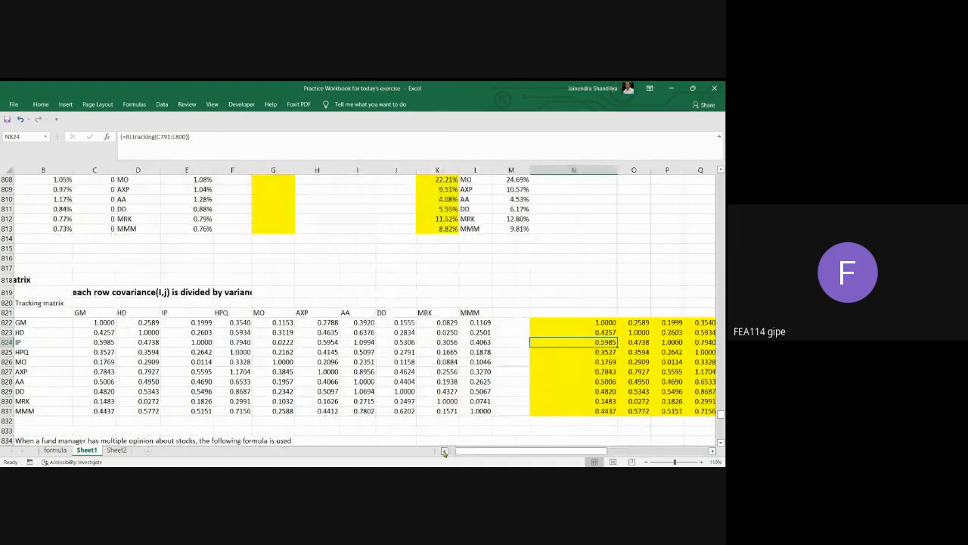
pyautogui.click(445, 452)
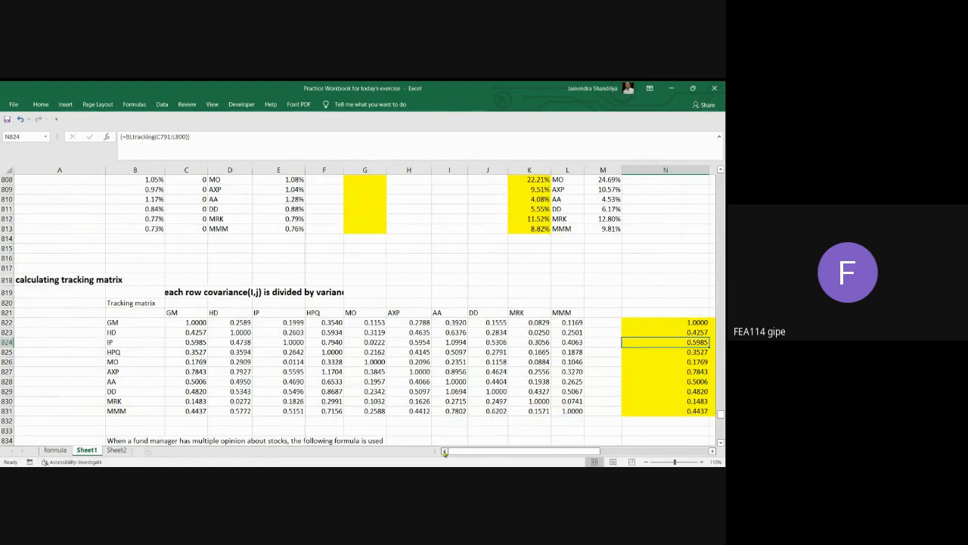
pyautogui.scroll(-7, 537, 360)
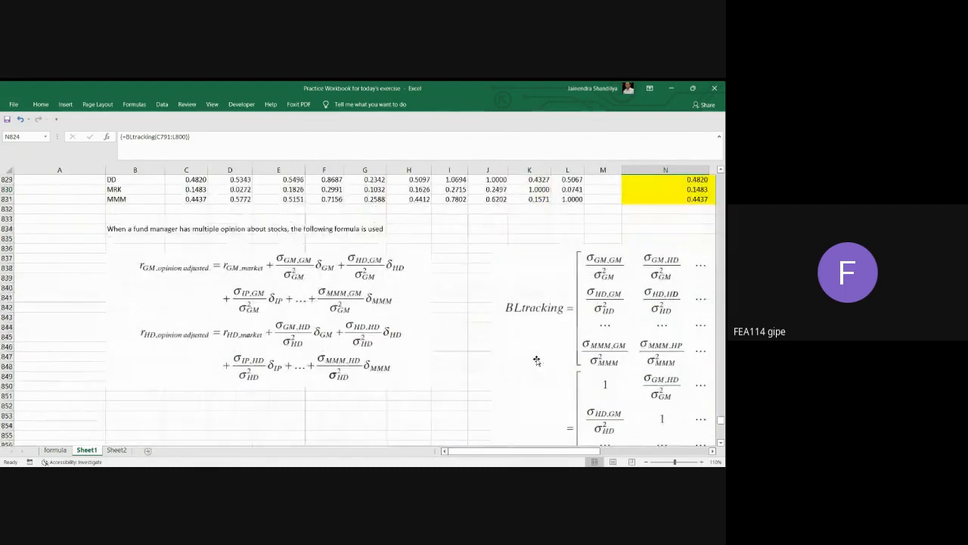
pyautogui.click(246, 284)
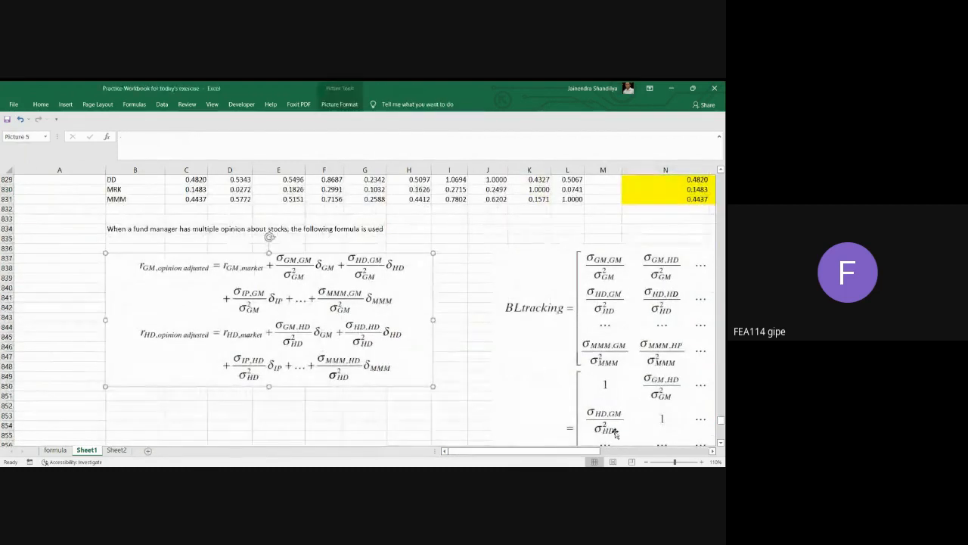
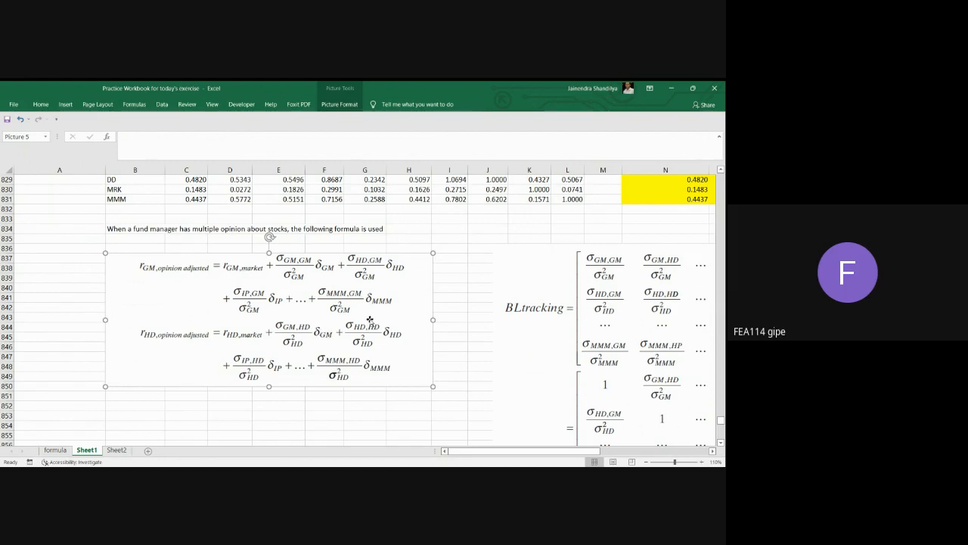
# Examine the BLtracking matrix definition and the matrix formula for opinion-adjusted stock returns beside it, beneath row 836.
pyautogui.scroll(-2, 555, 403)
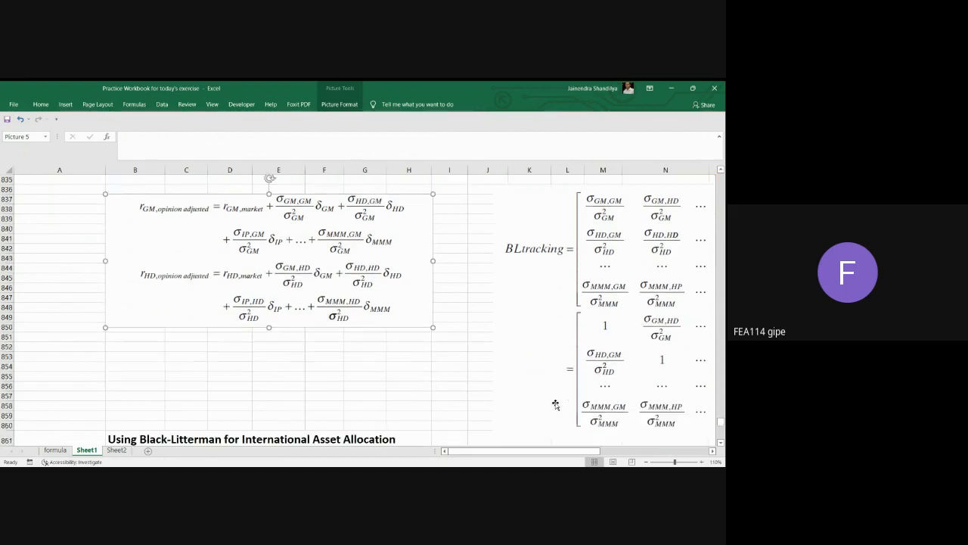
pyautogui.scroll(-2, 555, 404)
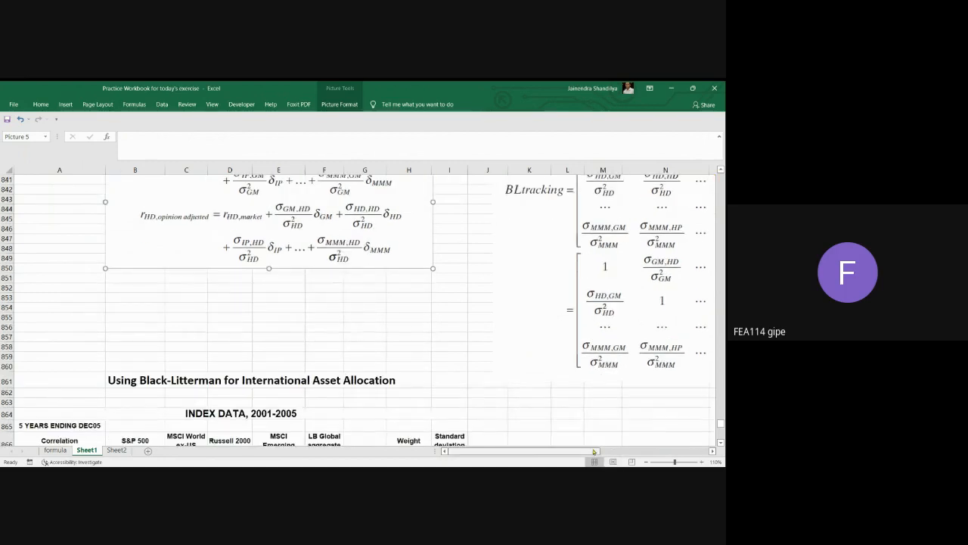
pyautogui.click(708, 448)
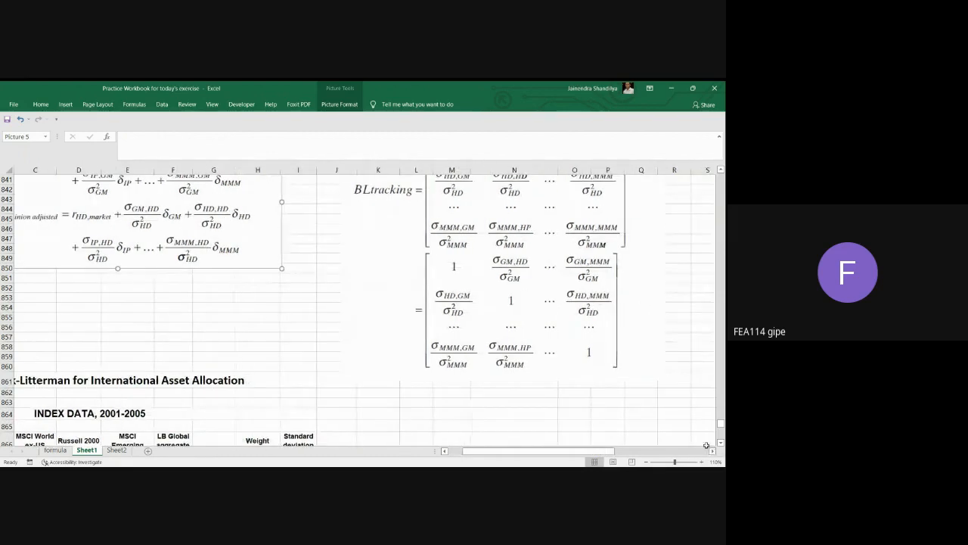
pyautogui.scroll(5, 681, 383)
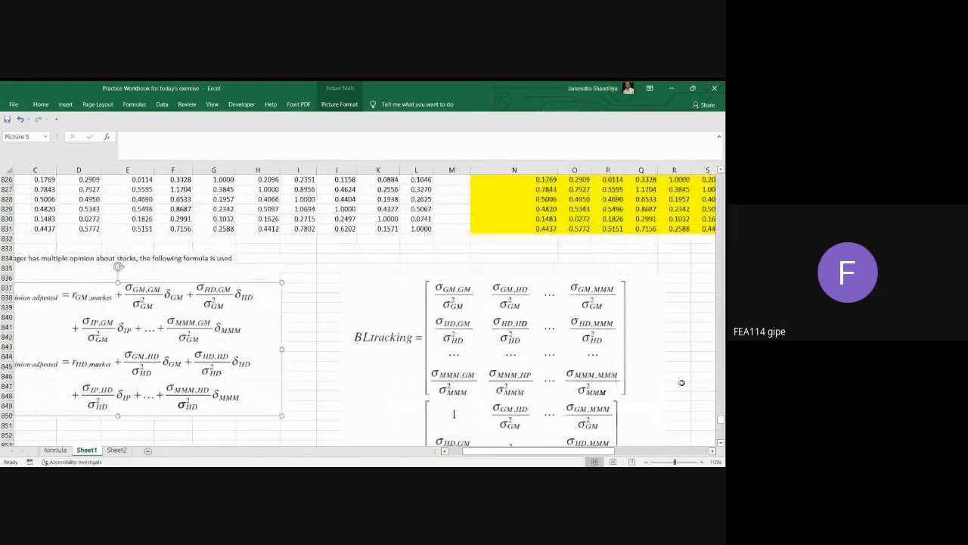
pyautogui.scroll(-2, 682, 383)
pyautogui.scroll(1, 681, 383)
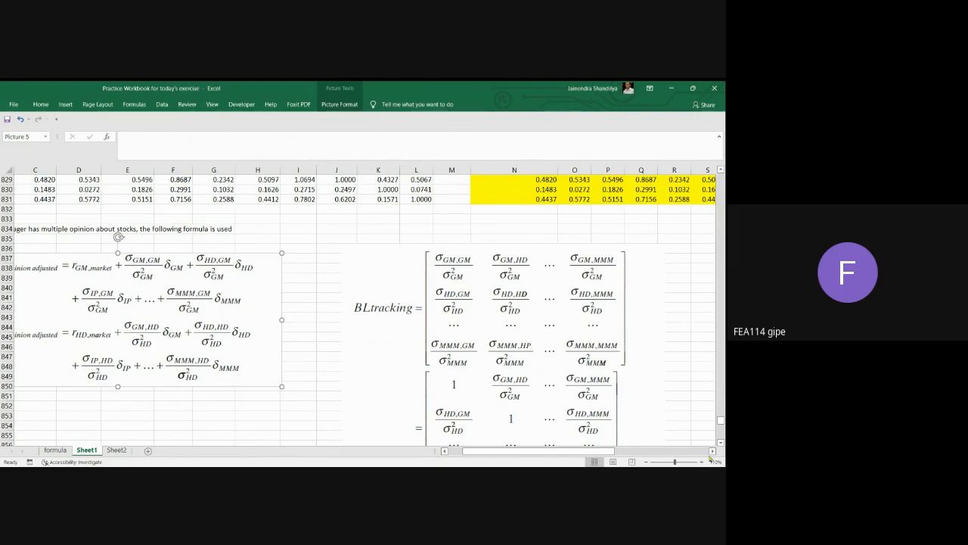
pyautogui.click(711, 451)
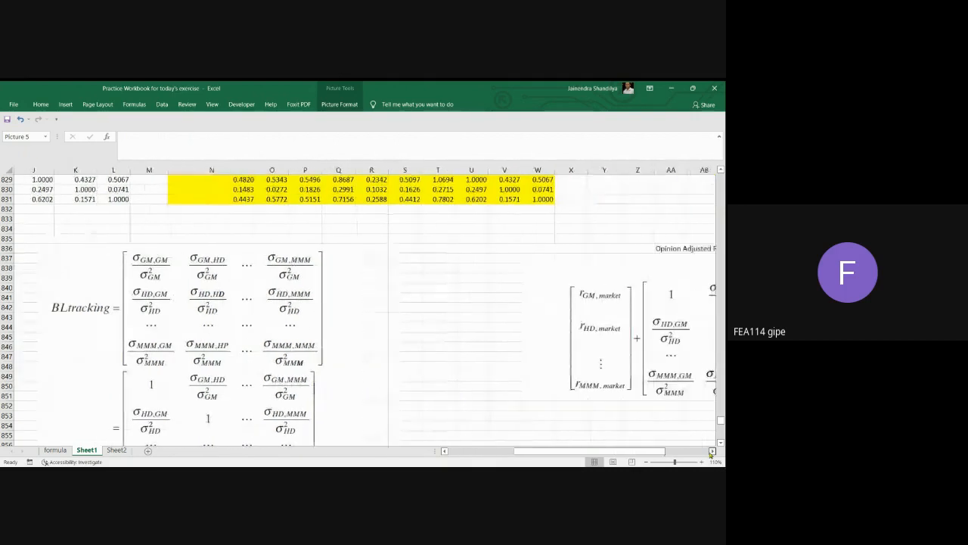
pyautogui.click(712, 451)
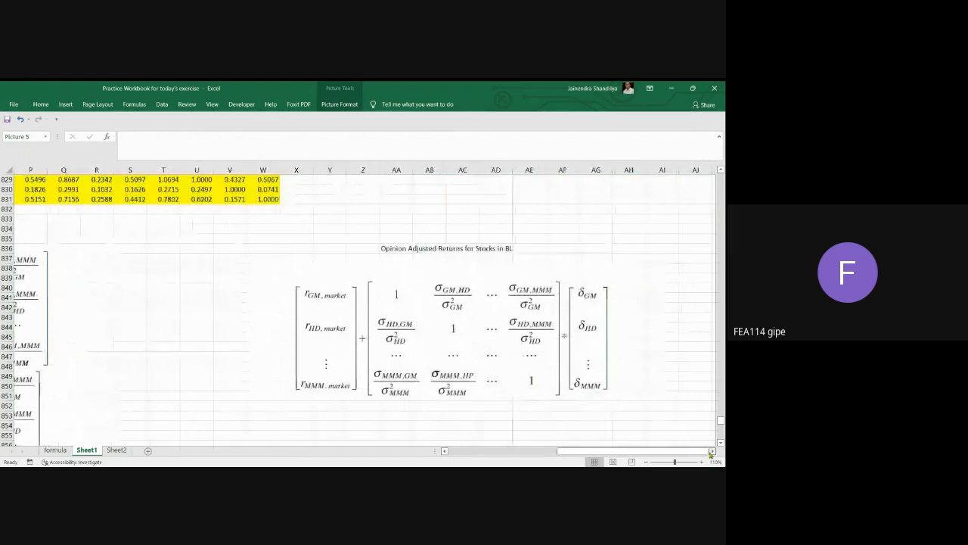
pyautogui.click(712, 451)
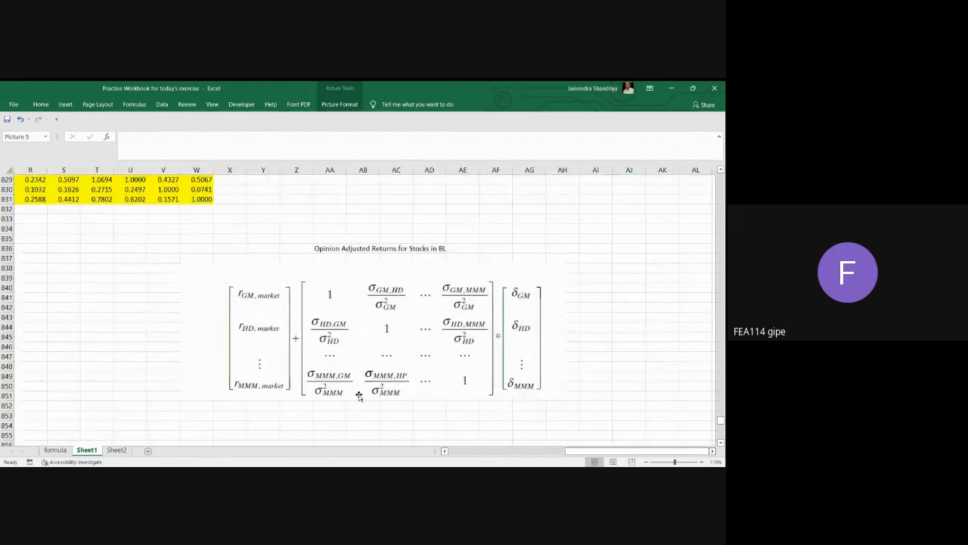
pyautogui.click(259, 316)
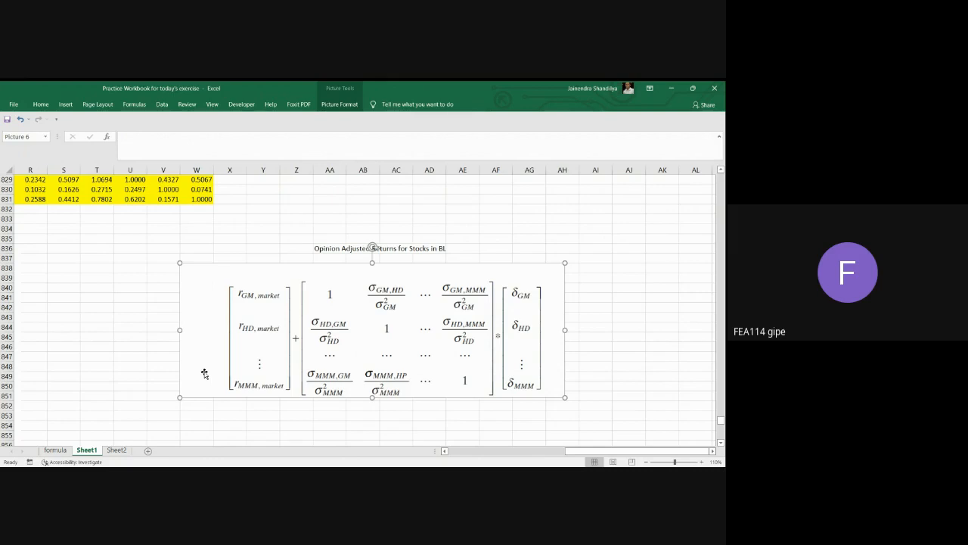
# Review the tracking matrices in rows 822 to 831 and highlight the variance-covariance matrix C791:L800.
pyautogui.click(444, 450)
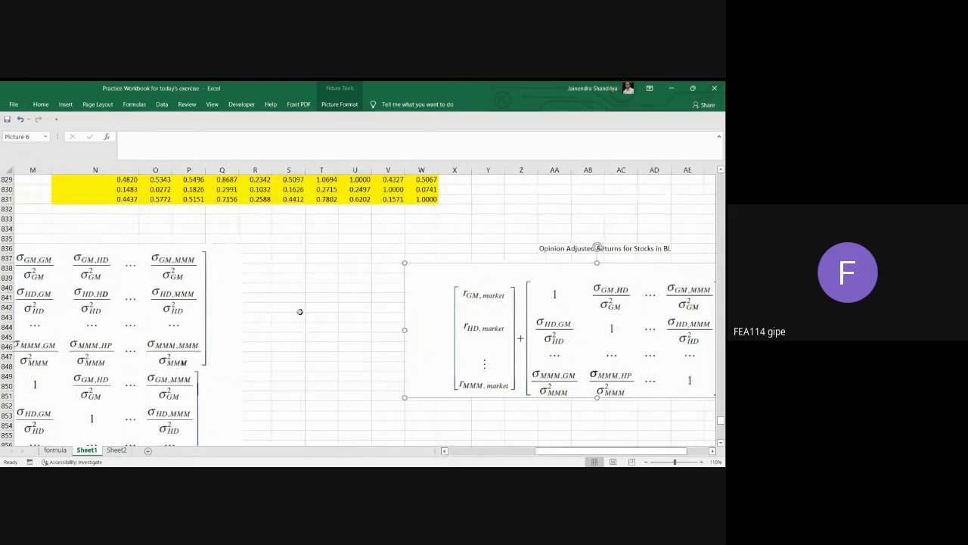
pyautogui.scroll(4, 484, 442)
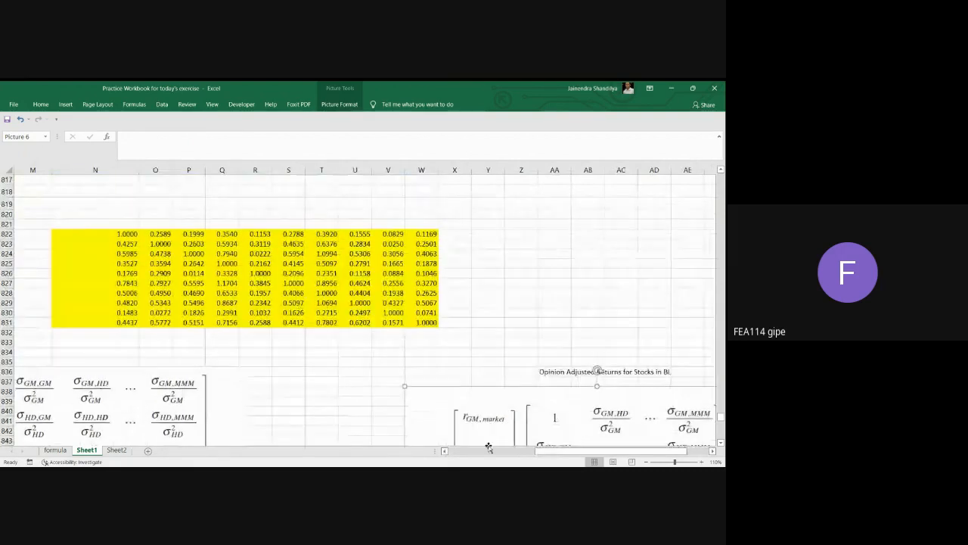
pyautogui.click(444, 451)
pyautogui.click(445, 451)
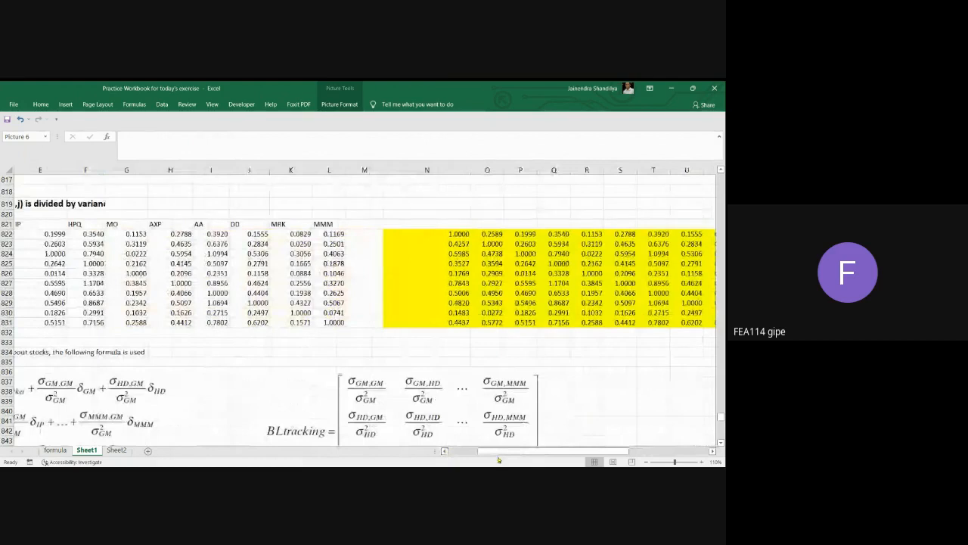
pyautogui.click(445, 450)
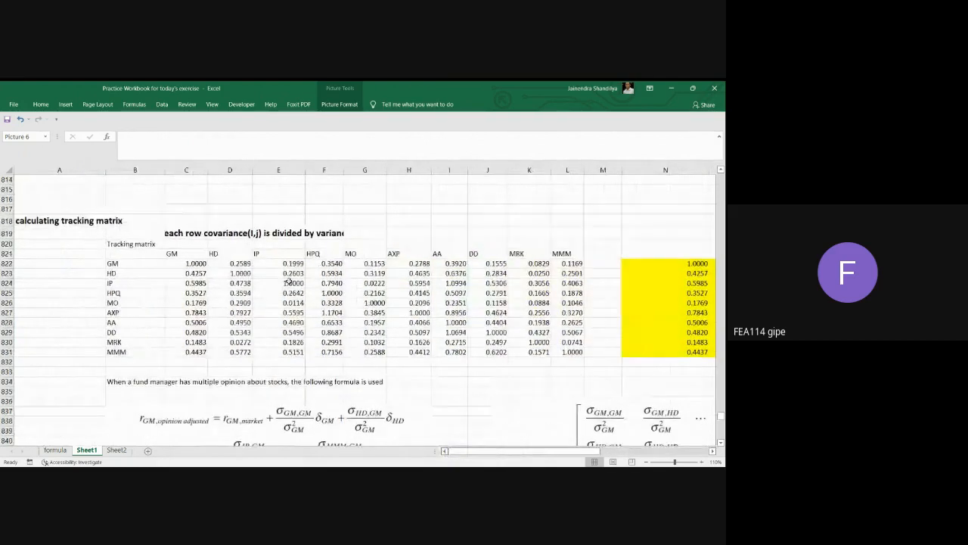
pyautogui.scroll(9, 297, 322)
pyautogui.scroll(1, 288, 278)
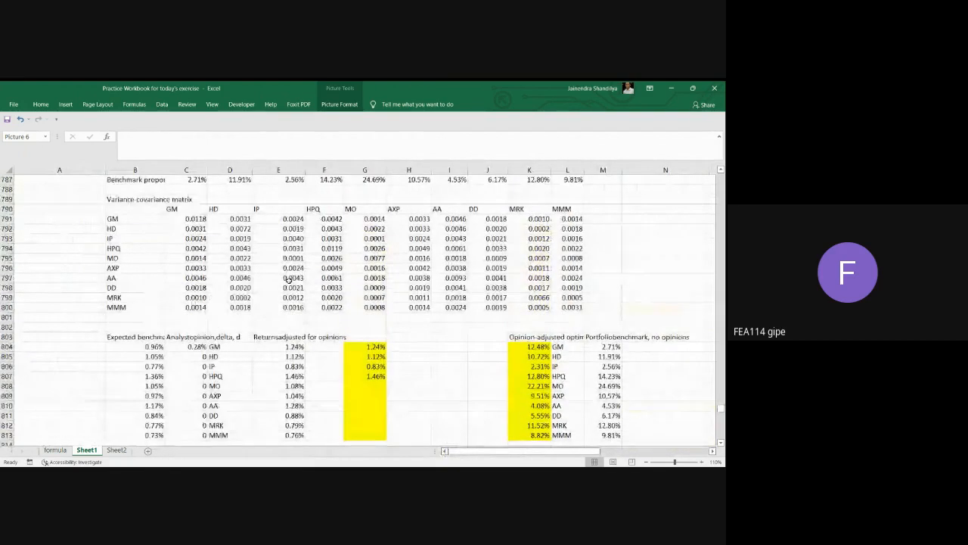
pyautogui.moveTo(189, 219); pyautogui.dragTo(568, 307)
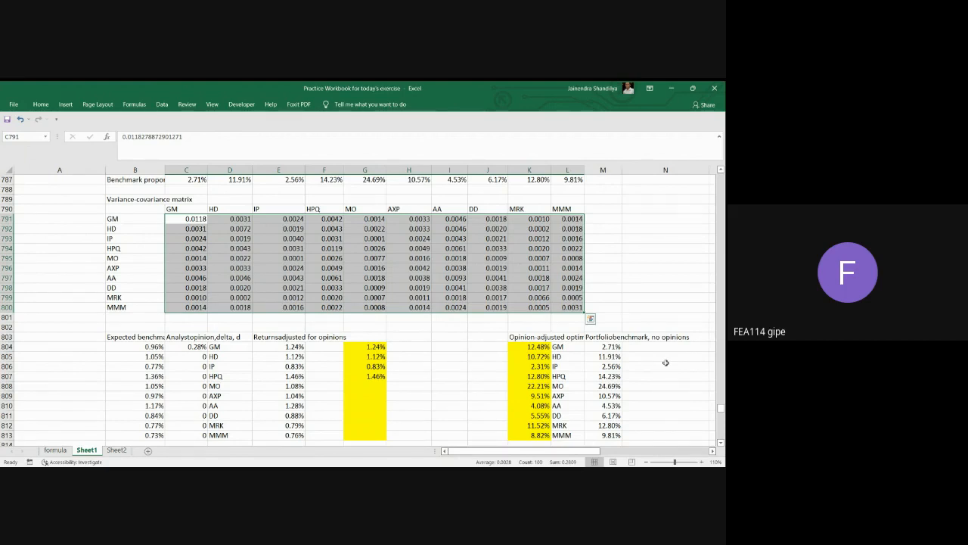
# Set the analyst opinion delta for GM in C804 to 0.14%.
pyautogui.click(196, 347)
pyautogui.write('0.14%')
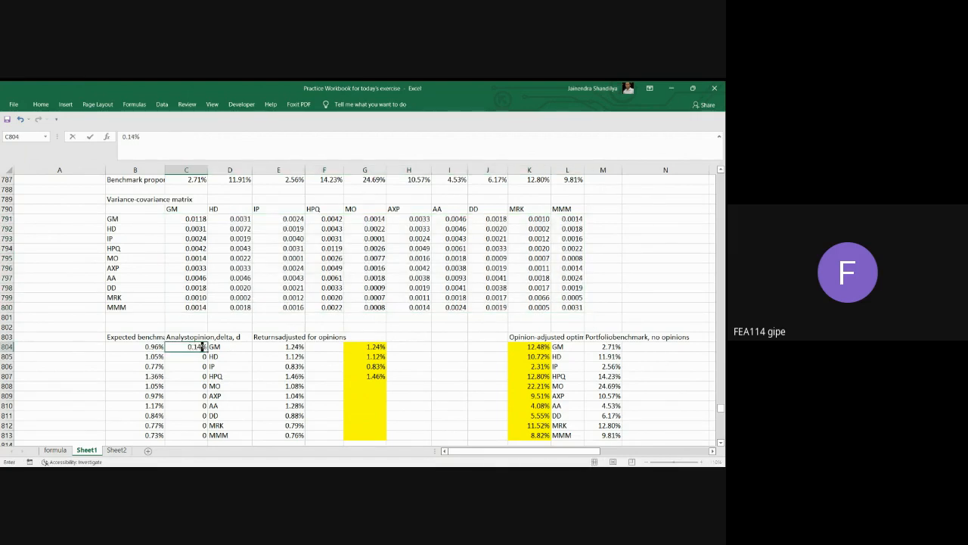
pyautogui.press('Return')
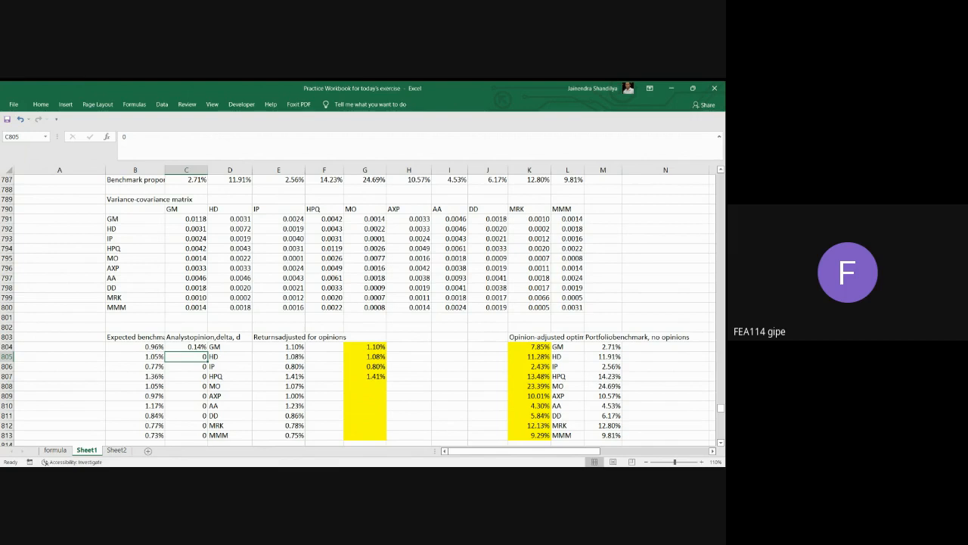
# Compare the tracking matrices in rows 822 to 831 with the terms of the opinion-adjusted returns matrix formula.
pyautogui.scroll(-6, 333, 384)
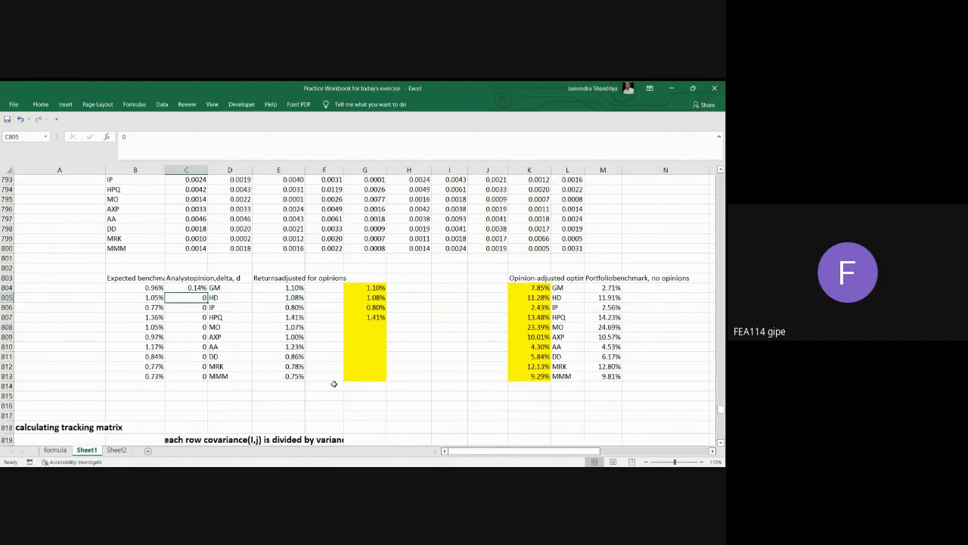
pyautogui.scroll(-2, 333, 384)
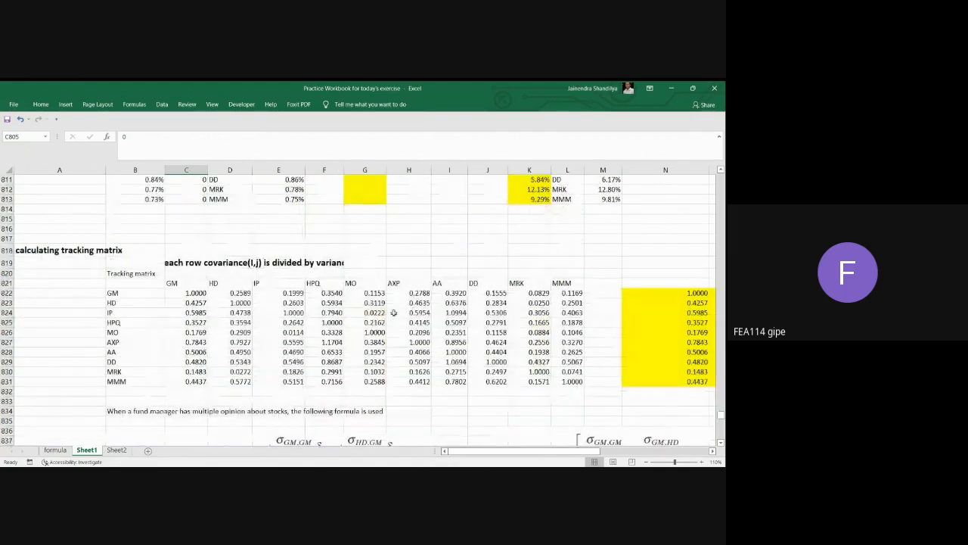
pyautogui.scroll(-2, 432, 347)
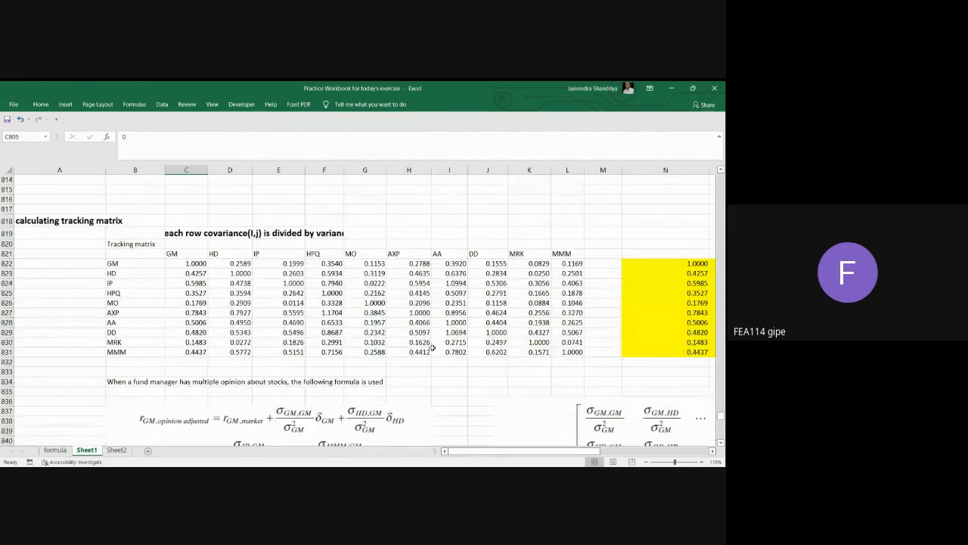
pyautogui.click(713, 451)
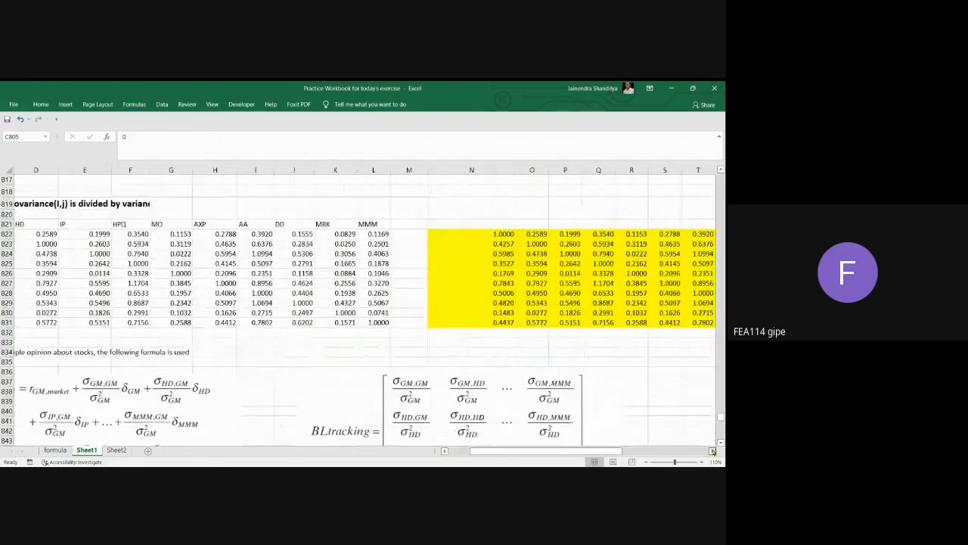
pyautogui.click(712, 451)
pyautogui.scroll(-4, 584, 357)
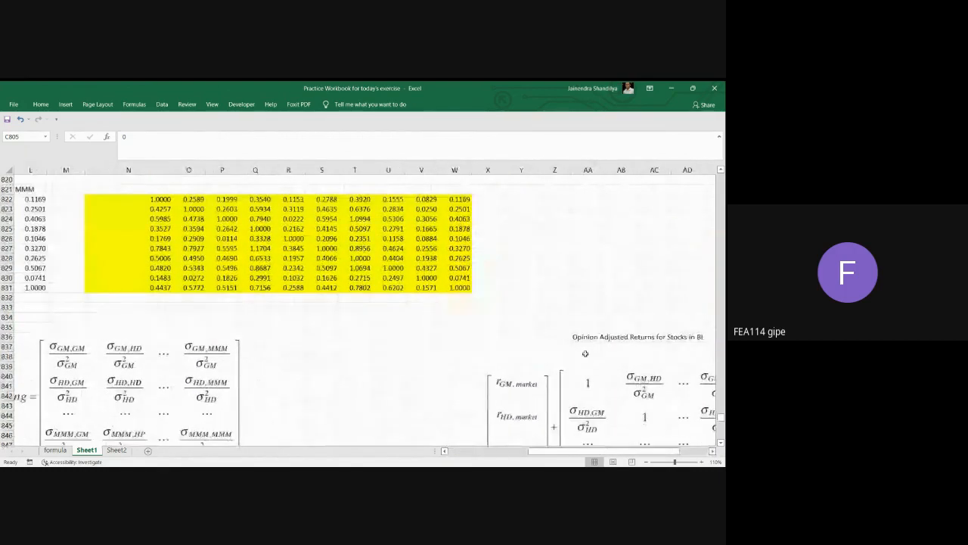
pyautogui.click(712, 451)
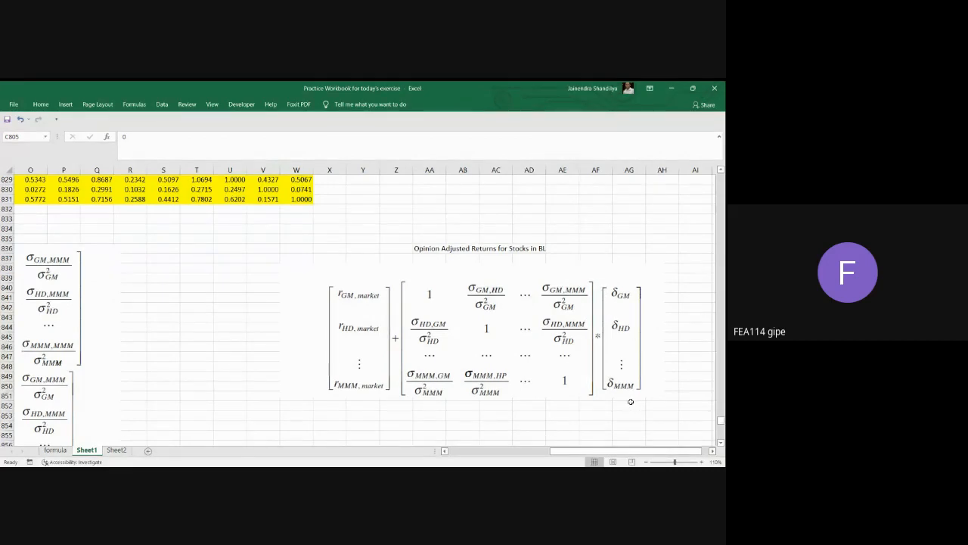
pyautogui.click(444, 451)
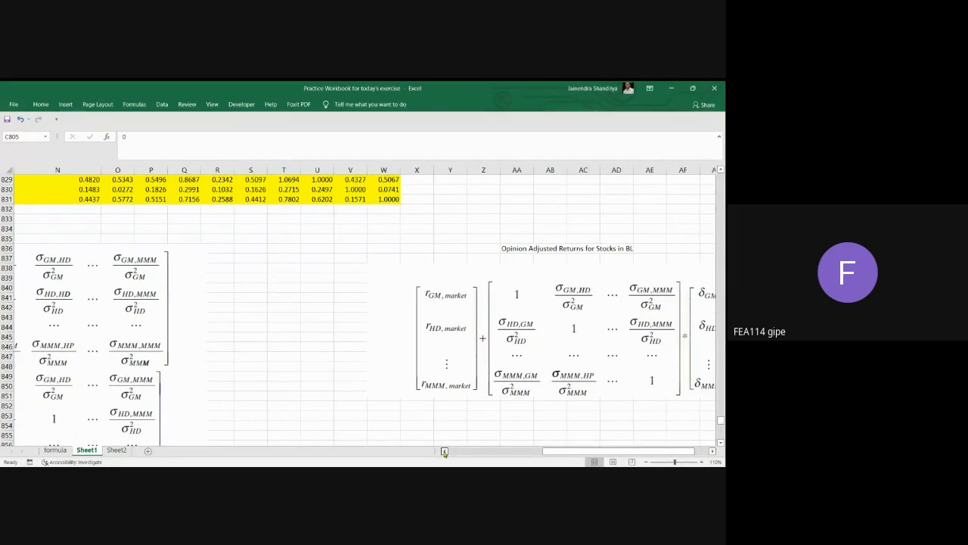
pyautogui.click(444, 451)
pyautogui.click(445, 451)
pyautogui.scroll(13, 270, 304)
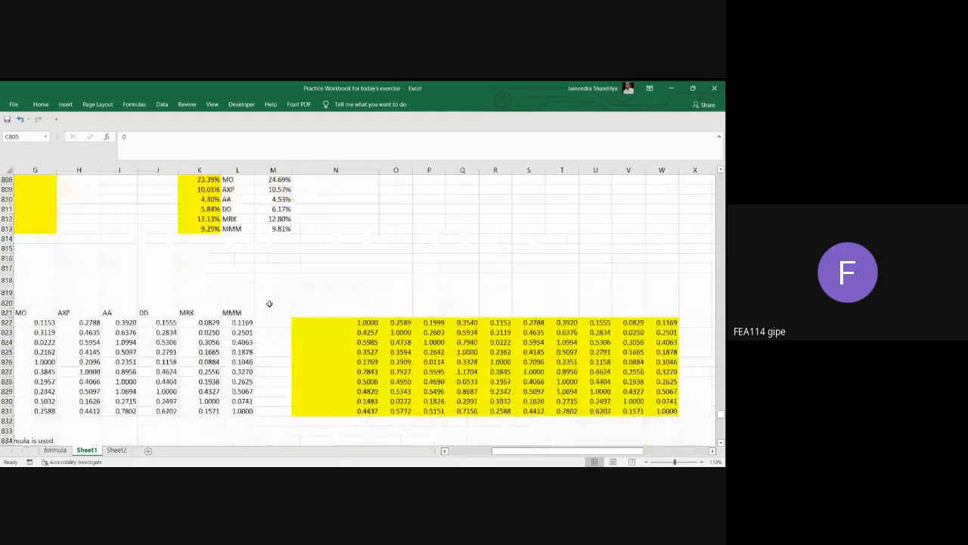
# Enter analyst opinion deltas of 0.23 for HD, 0.24 for IP and 0.11 for HPQ in C805:C807.
pyautogui.click(161, 432)
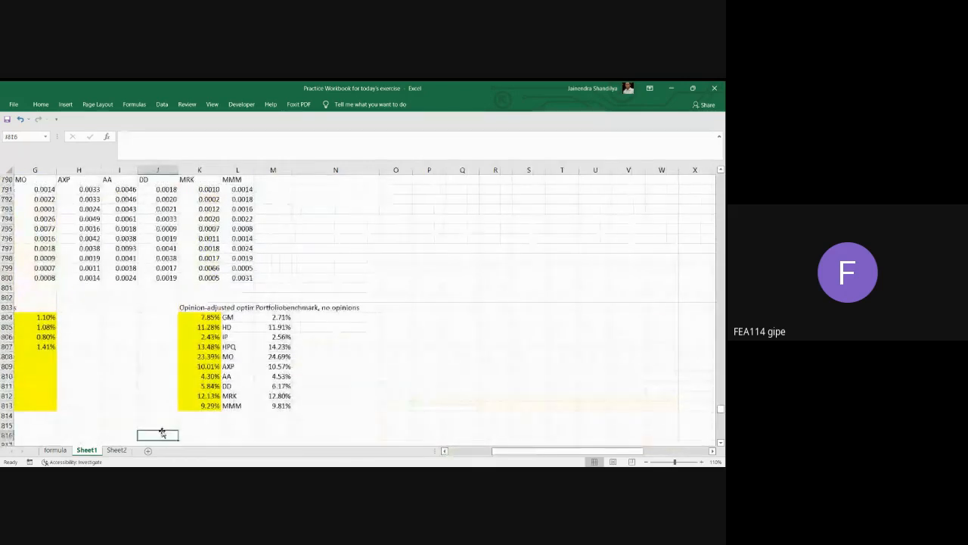
pyautogui.press('Left')
pyautogui.press('Home')
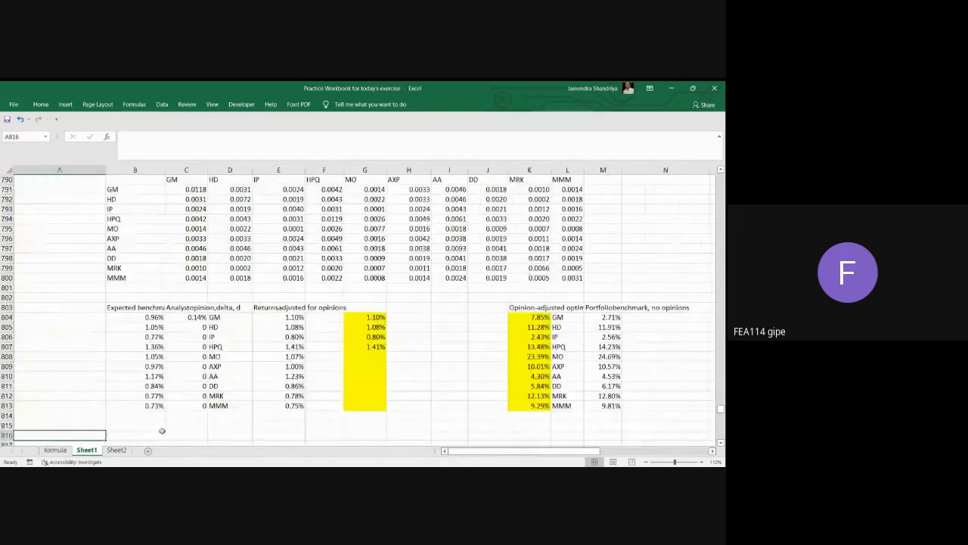
pyautogui.click(175, 316)
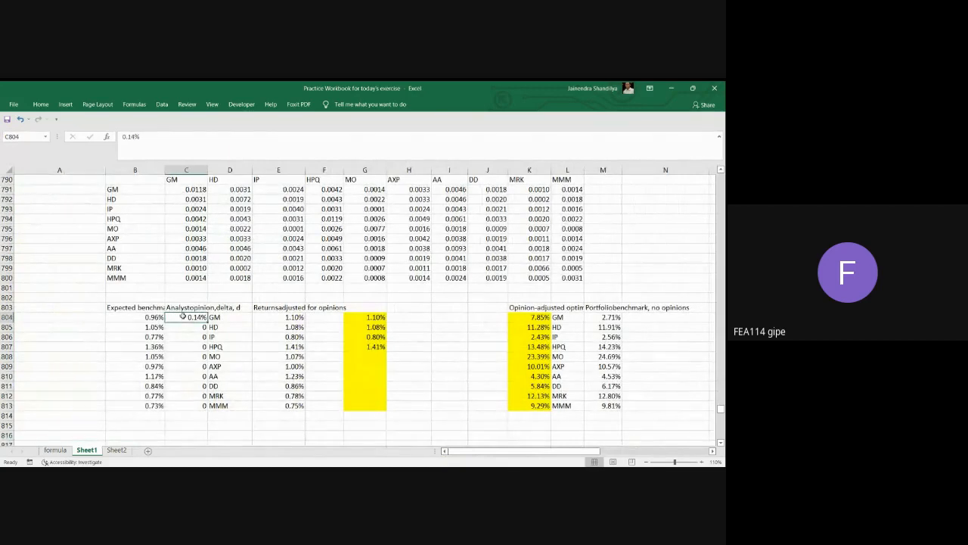
pyautogui.click(190, 328)
pyautogui.write('0.23')
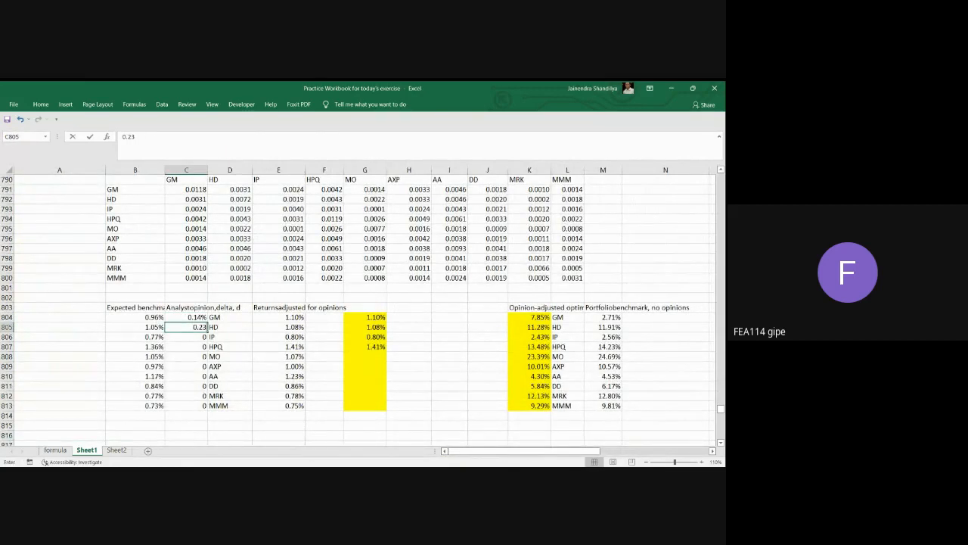
pyautogui.press('Return')
pyautogui.write('0.24')
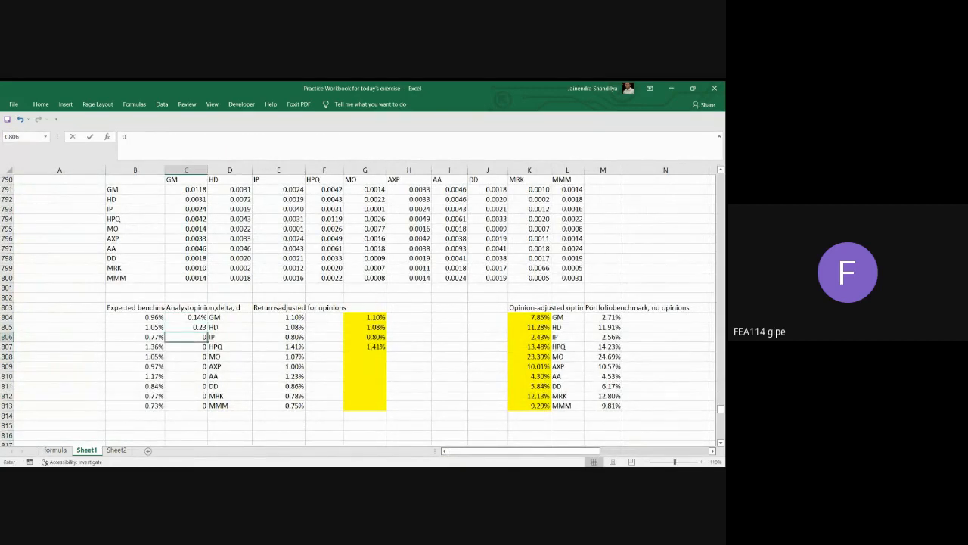
pyautogui.press('Return')
pyautogui.write('0.11')
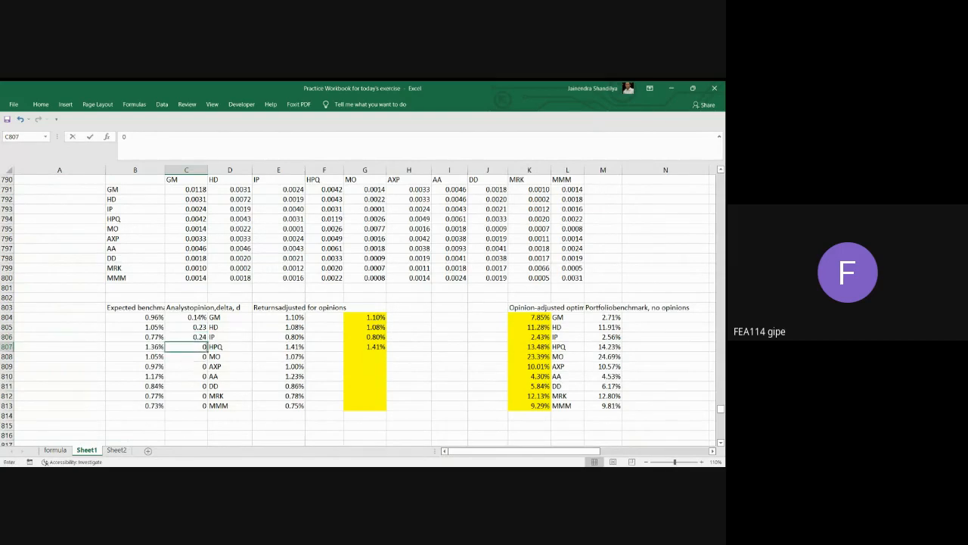
pyautogui.press('Return')
pyautogui.press('Return')
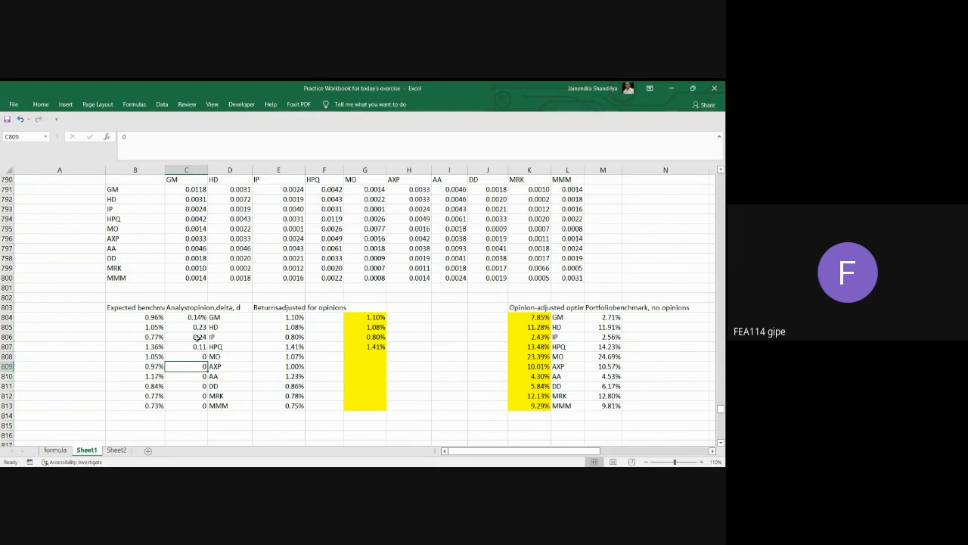
# Clear the analyst opinion deltas for HD, IP and HPQ in C805:C807.
pyautogui.moveTo(197, 326); pyautogui.dragTo(196, 346)
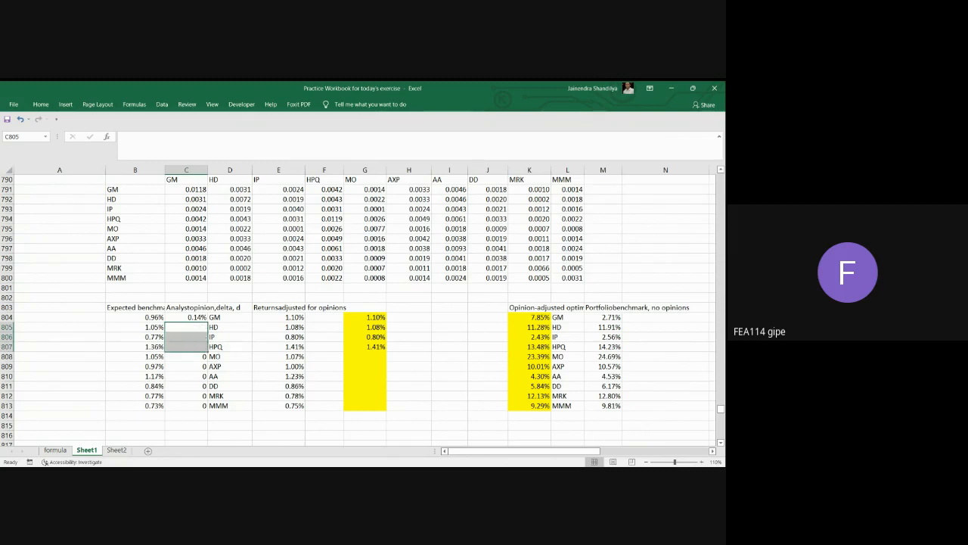
# Review the Black-Litterman tracking matrix formulas below row 834 and the matrix formula combining market returns with the opinion deltas.
pyautogui.scroll(-7, 518, 395)
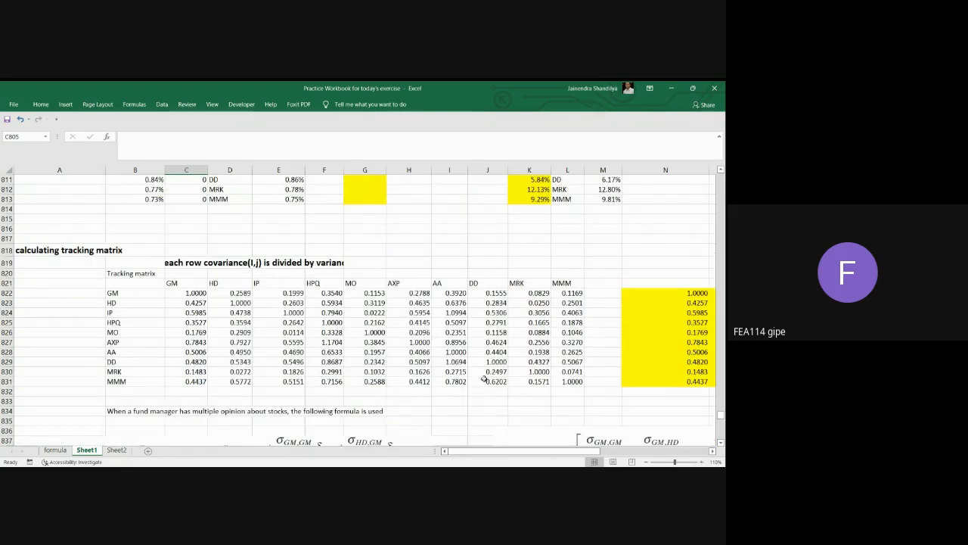
pyautogui.scroll(-5, 484, 379)
pyautogui.click(712, 450)
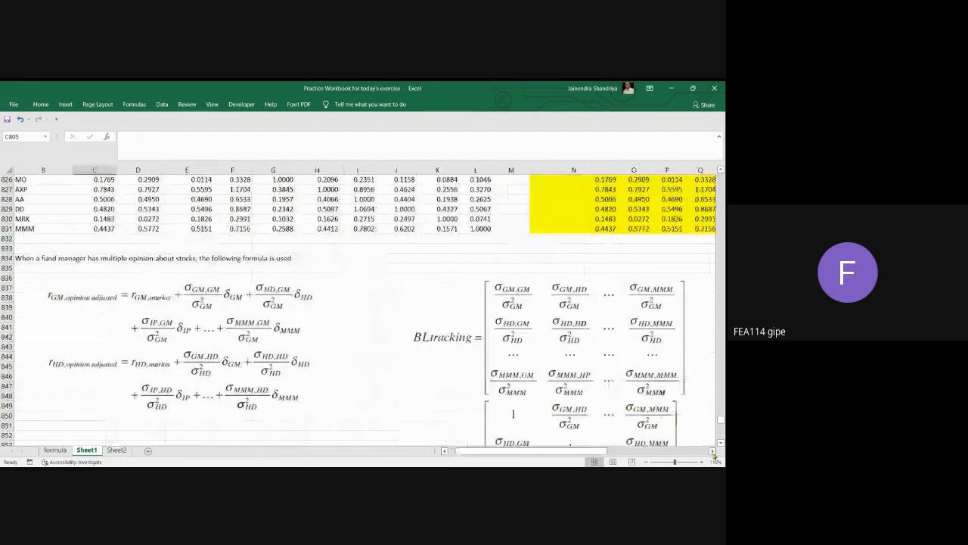
pyautogui.click(712, 453)
pyautogui.click(712, 453)
pyautogui.click(713, 452)
pyautogui.scroll(-6, 597, 391)
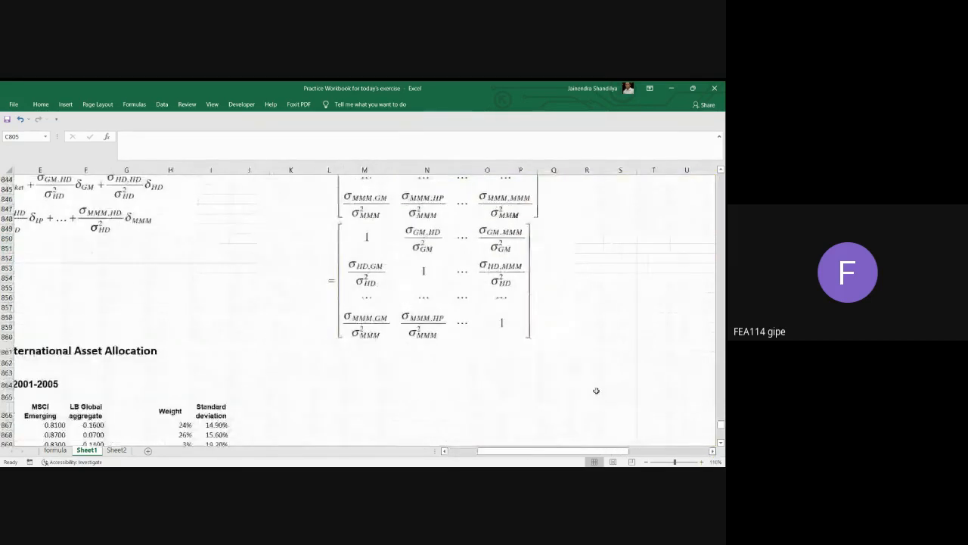
pyautogui.click(712, 451)
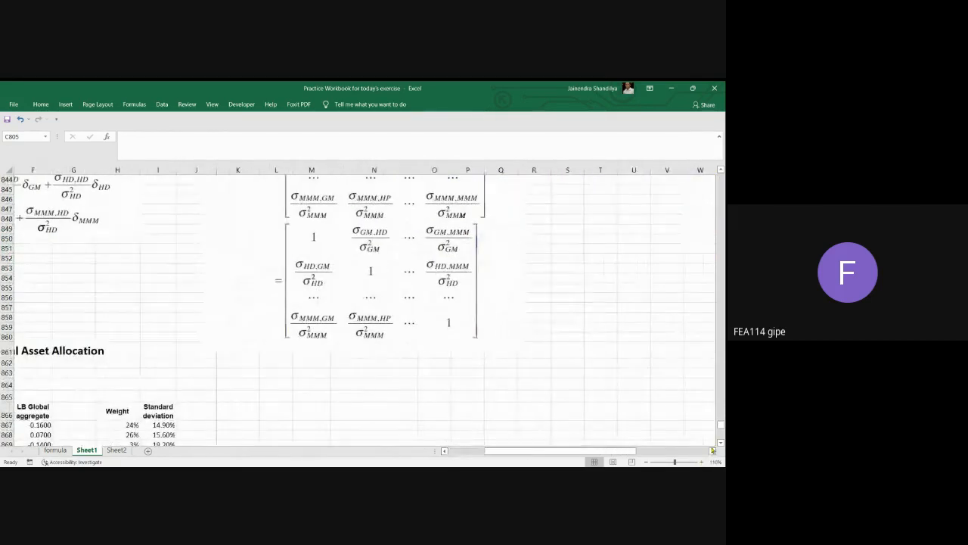
pyautogui.scroll(2, 620, 324)
pyautogui.click(713, 450)
pyautogui.click(713, 450)
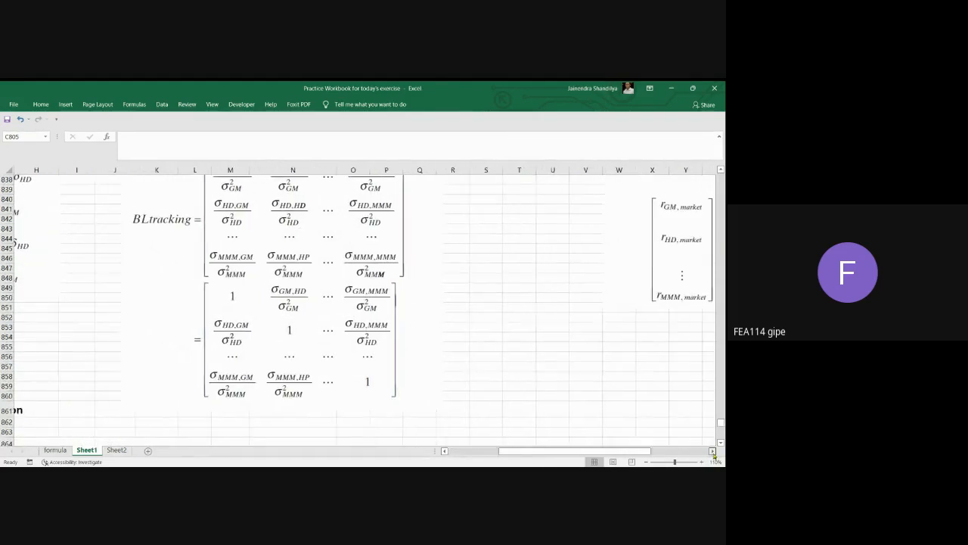
pyautogui.click(713, 453)
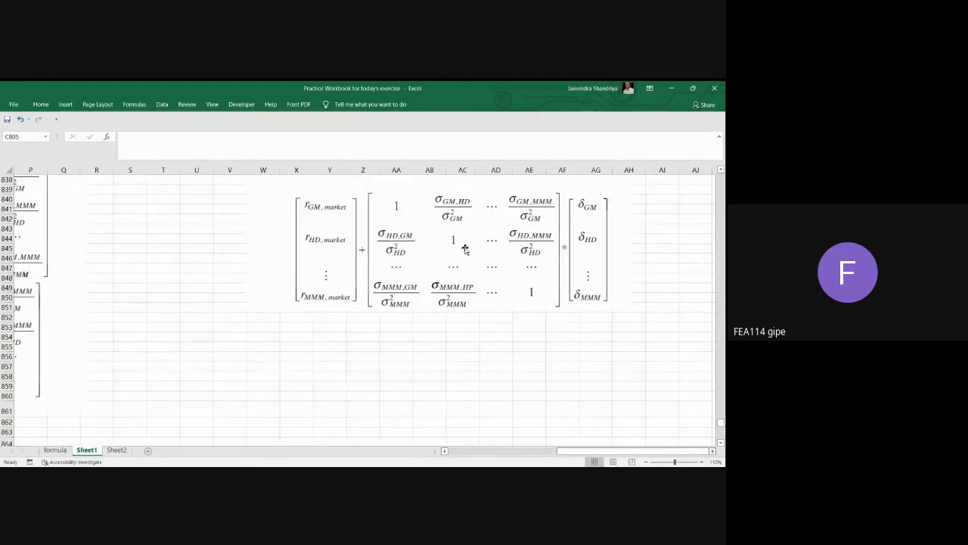
pyautogui.click(464, 249)
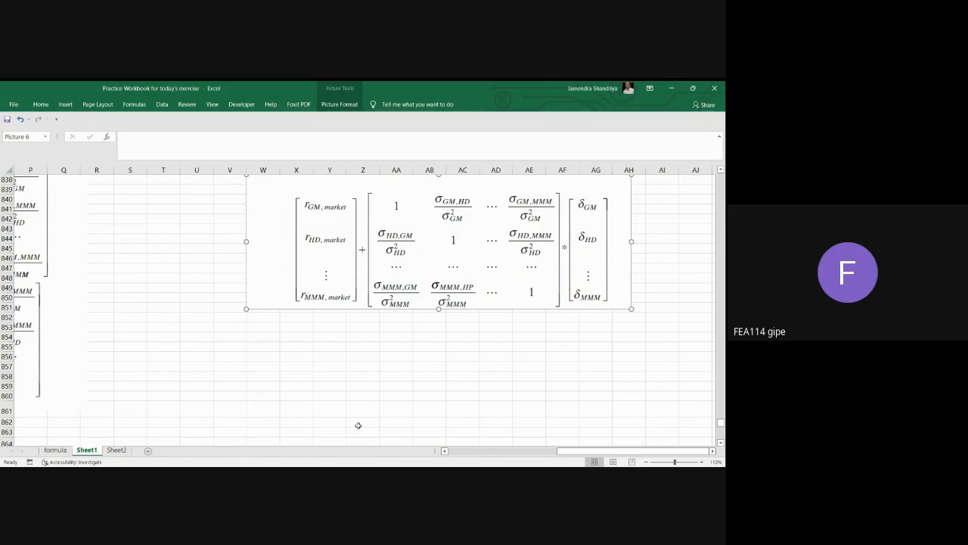
# Examine the five indices listed in A867:A871 of the international asset allocation section, from S&P 500 to LB Global aggregate.
pyautogui.click(444, 451)
pyautogui.click(445, 452)
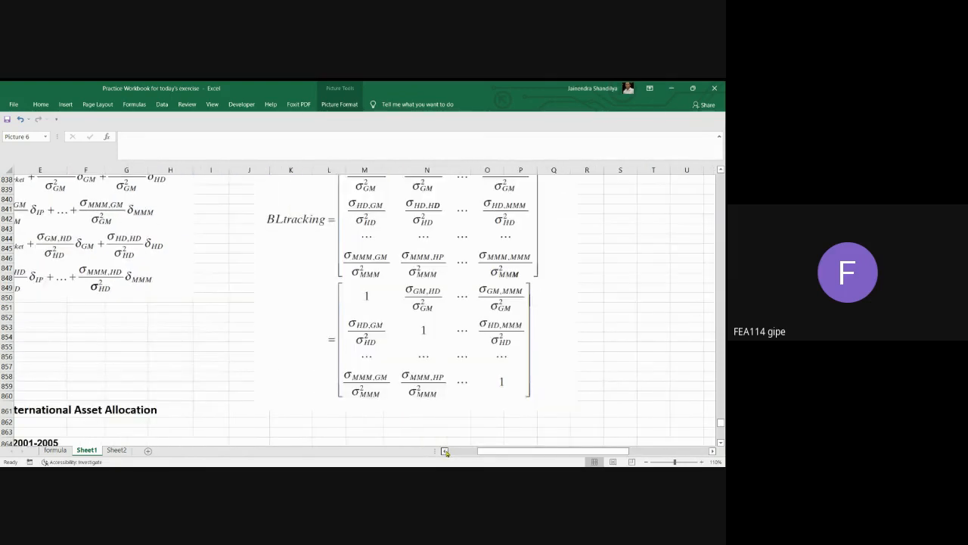
pyautogui.scroll(-4, 399, 378)
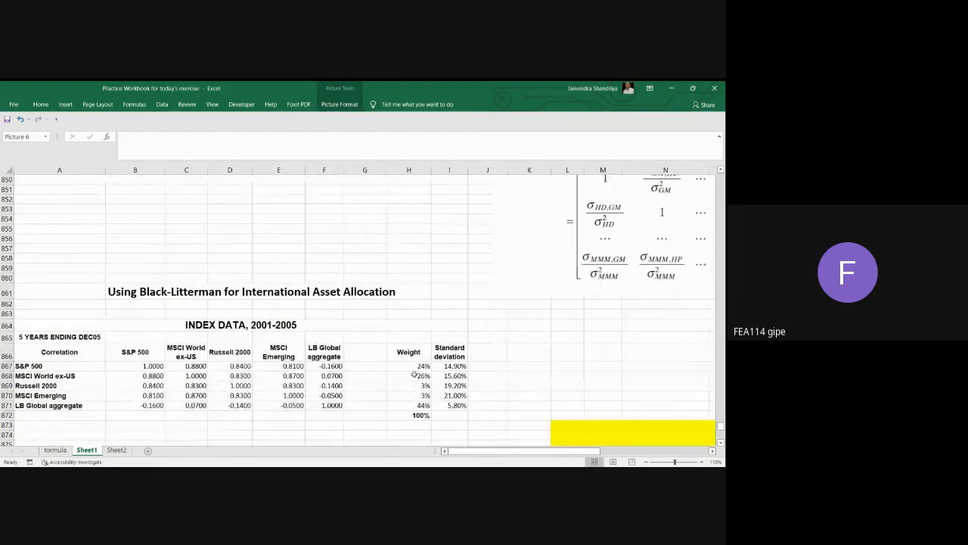
pyautogui.scroll(-2, 409, 370)
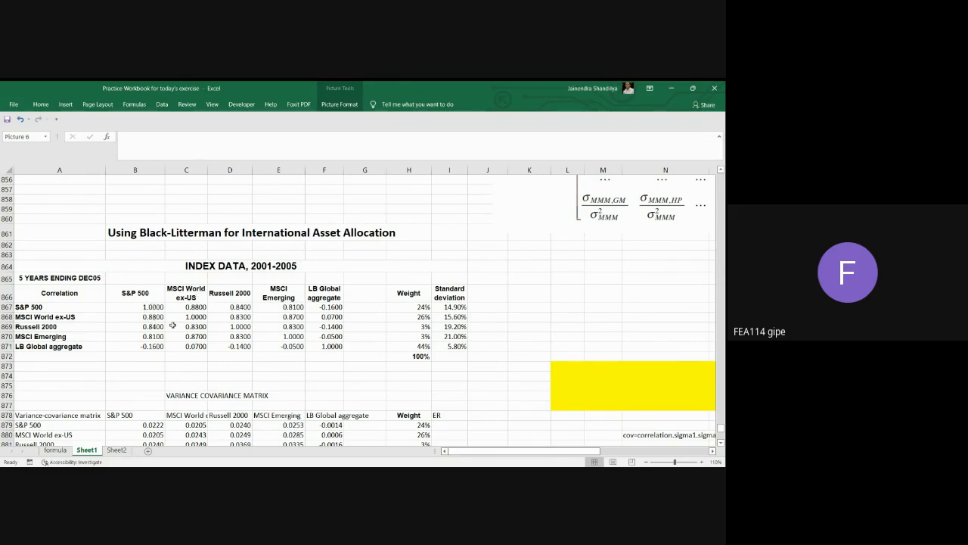
pyautogui.moveTo(21, 307); pyautogui.dragTo(31, 345)
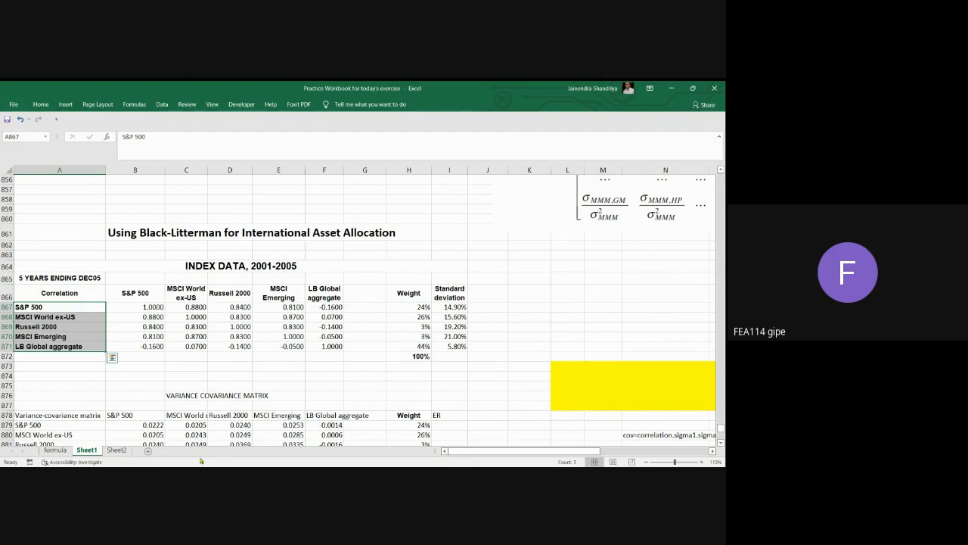
pyautogui.click(37, 309)
pyautogui.press('Down')
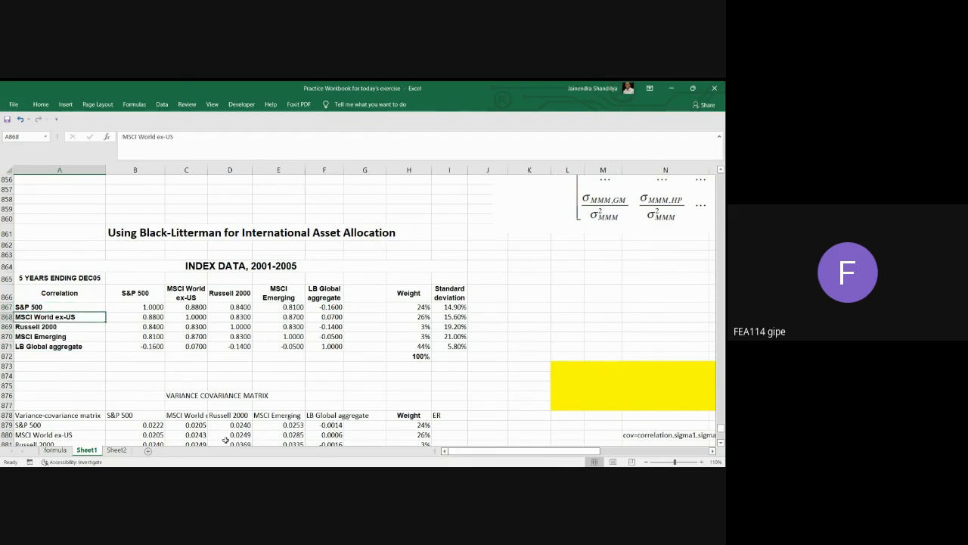
pyautogui.press('Down')
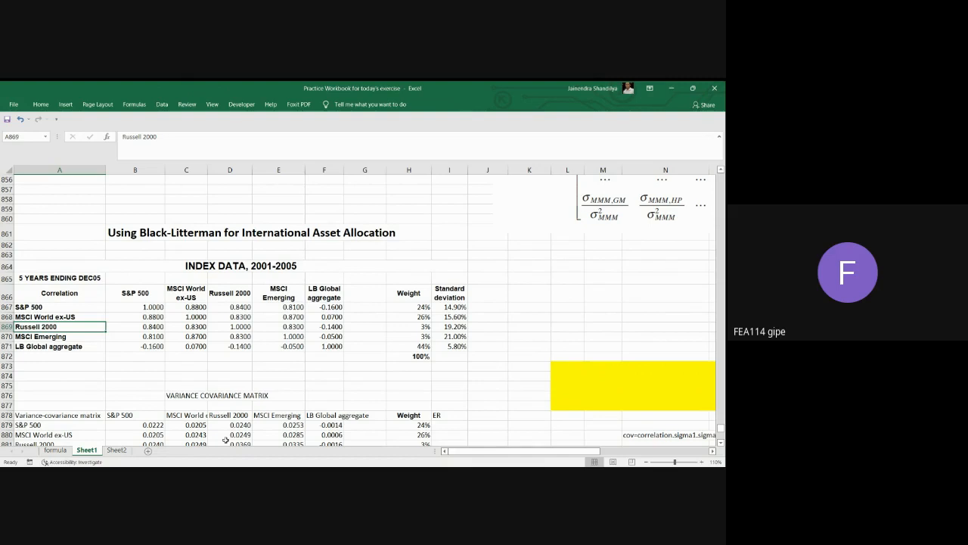
pyautogui.press('Down')
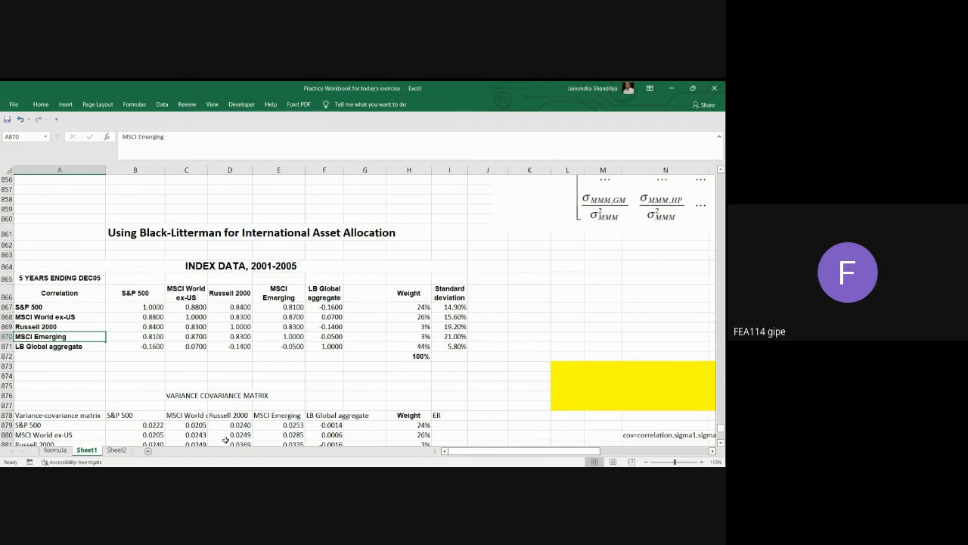
pyautogui.press('Down')
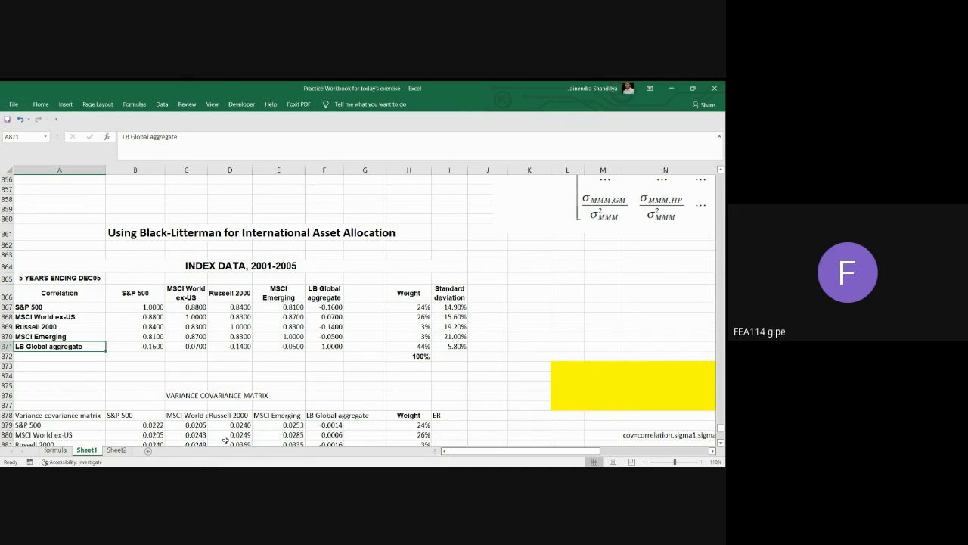
pyautogui.press('Right')
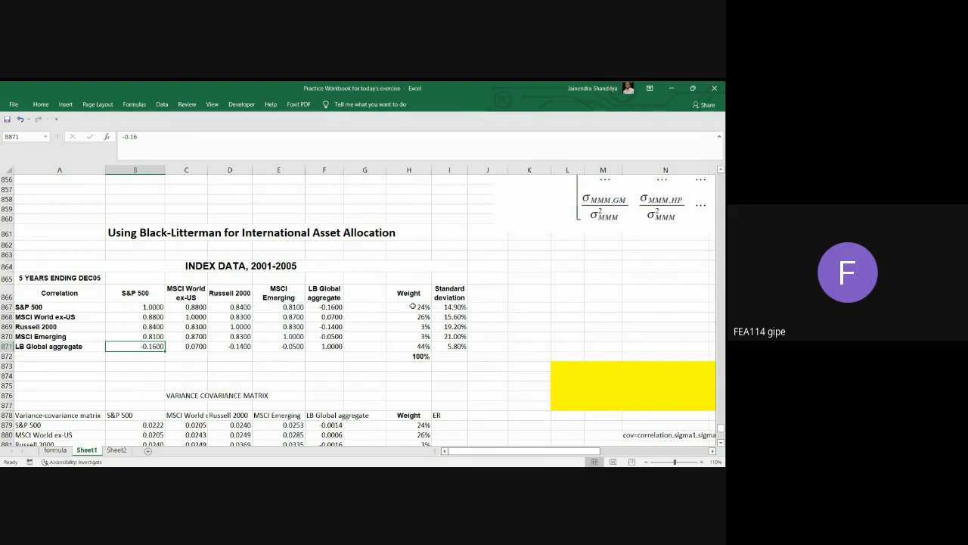
# Check each index weight in H867:H871 and the SUM formula for the total weight in H872.
pyautogui.moveTo(411, 307); pyautogui.dragTo(411, 343)
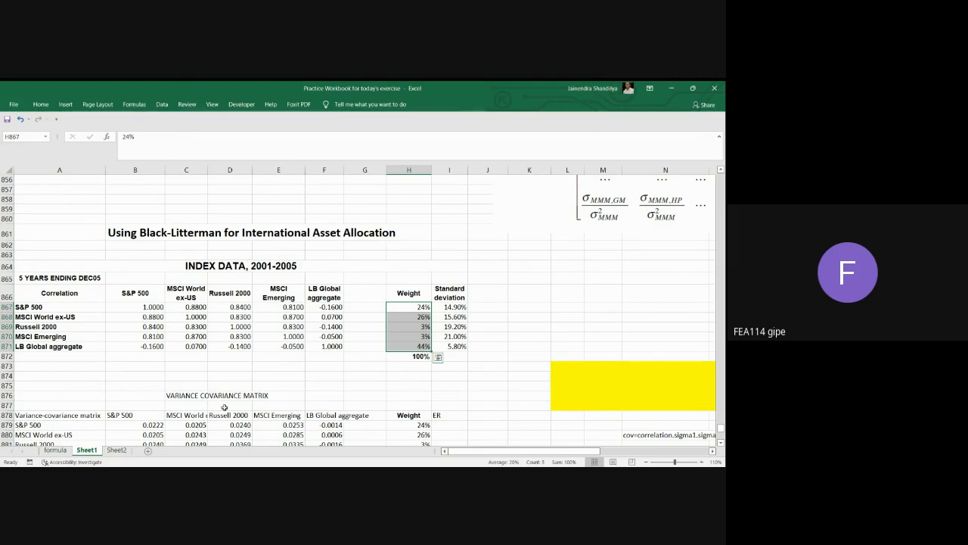
pyautogui.click(424, 308)
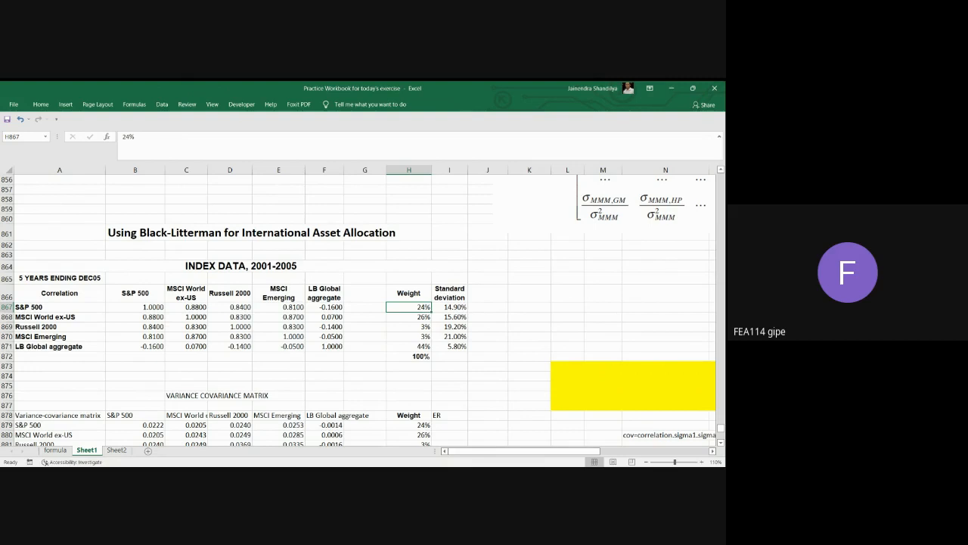
pyautogui.click(413, 317)
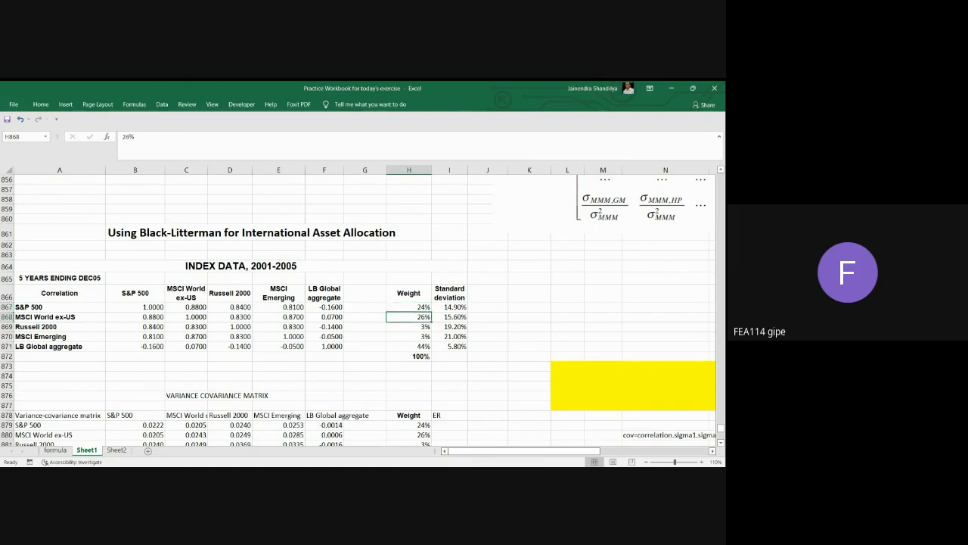
pyautogui.click(412, 327)
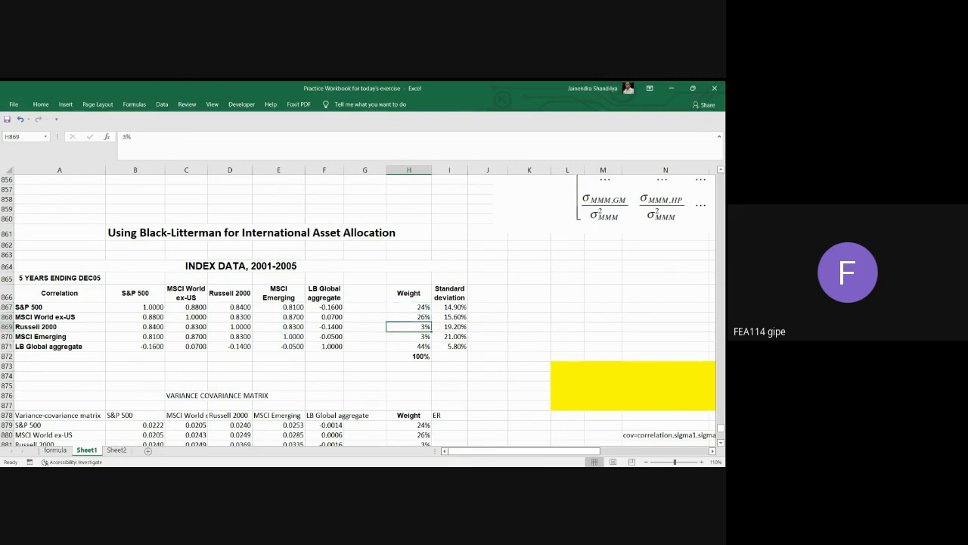
pyautogui.click(413, 337)
pyautogui.click(409, 347)
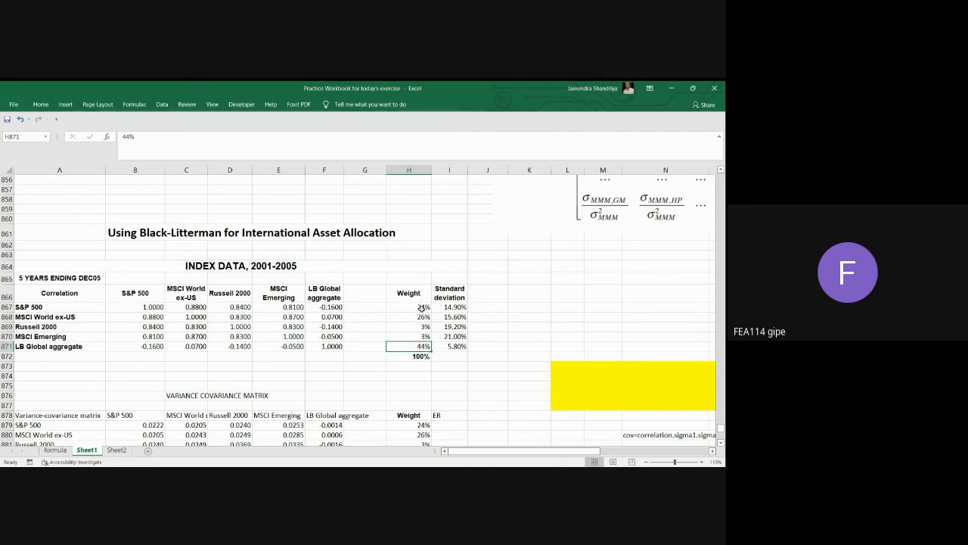
pyautogui.moveTo(420, 306); pyautogui.dragTo(419, 344)
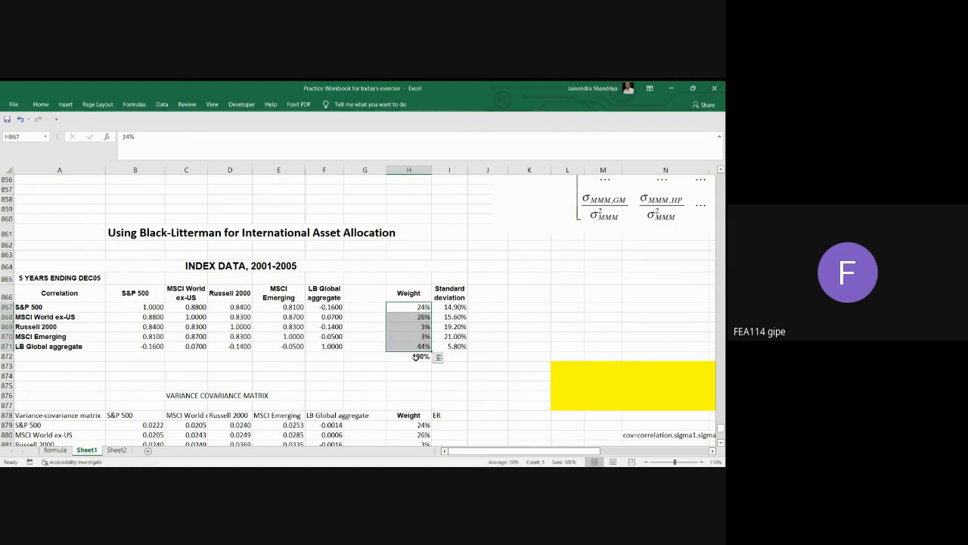
pyautogui.click(416, 357)
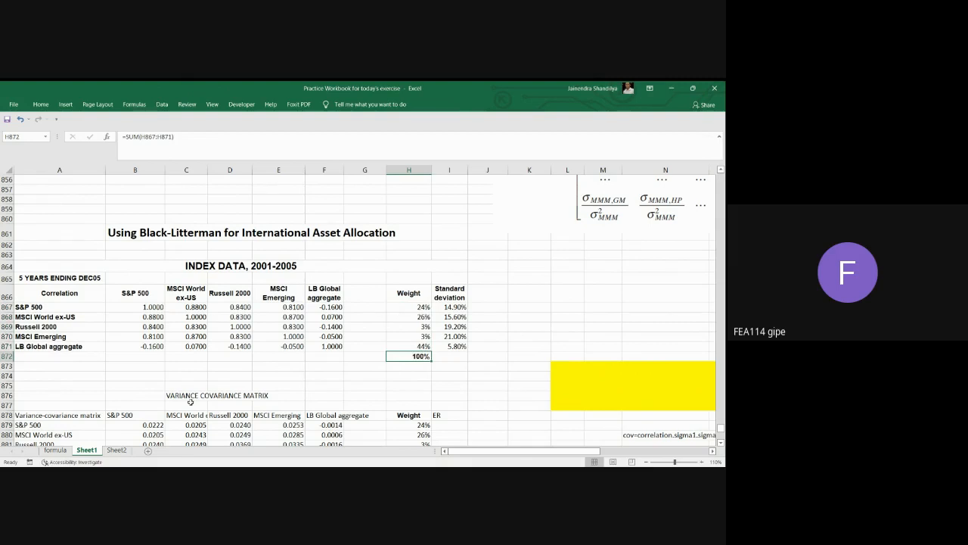
# Examine the correlation matrix in B867:F871, going through the S&P 500's correlations with each of the other indices.
pyautogui.moveTo(140, 307); pyautogui.dragTo(327, 346)
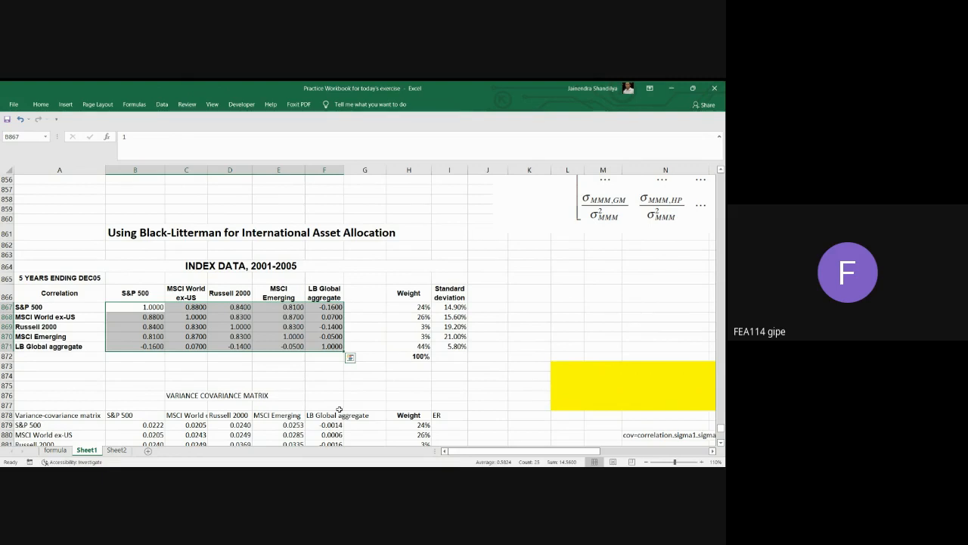
pyautogui.click(450, 307)
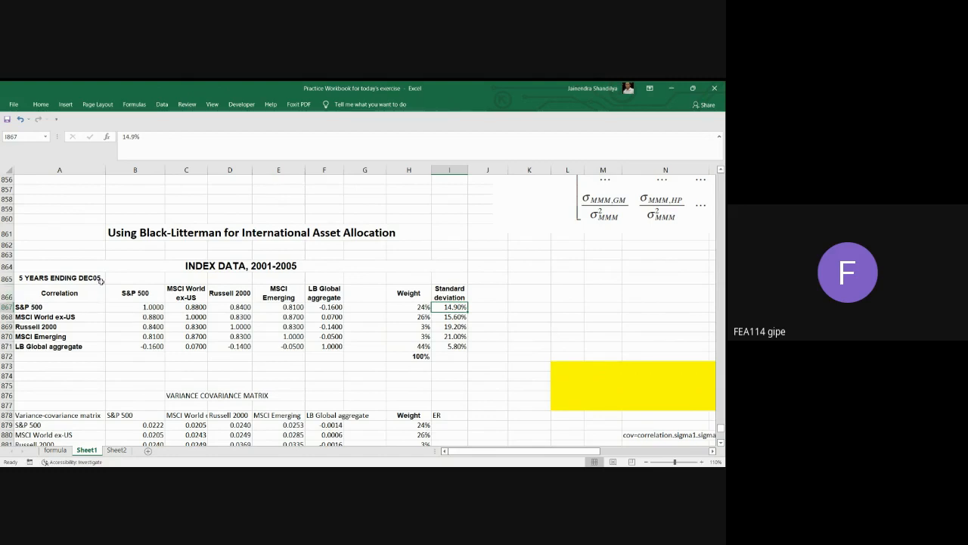
pyautogui.click(31, 306)
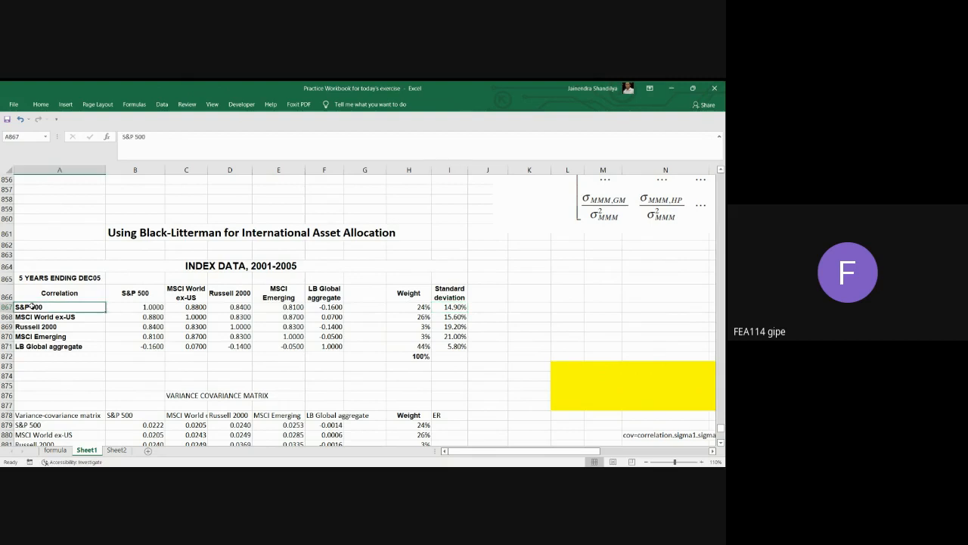
pyautogui.press('Right')
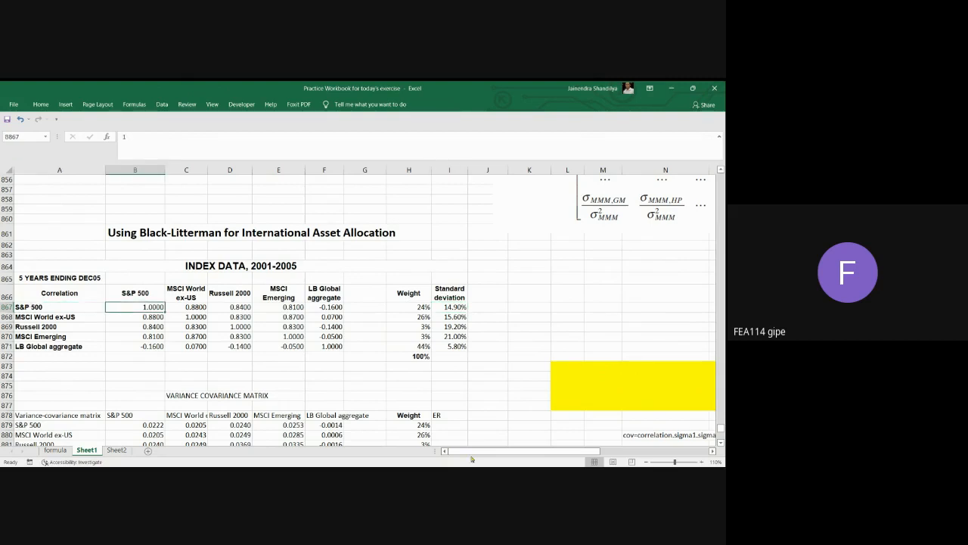
pyautogui.press('Right')
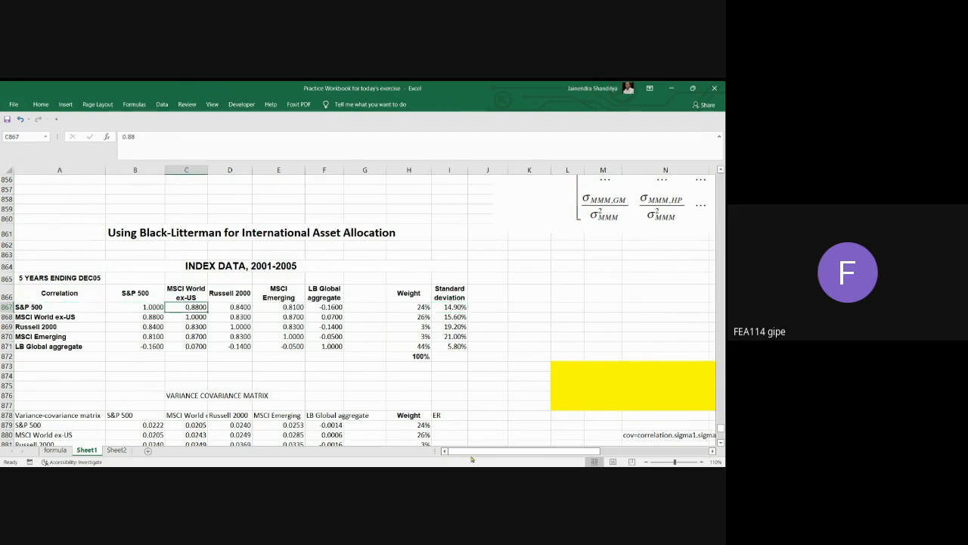
pyautogui.press('Right')
pyautogui.press('Right')
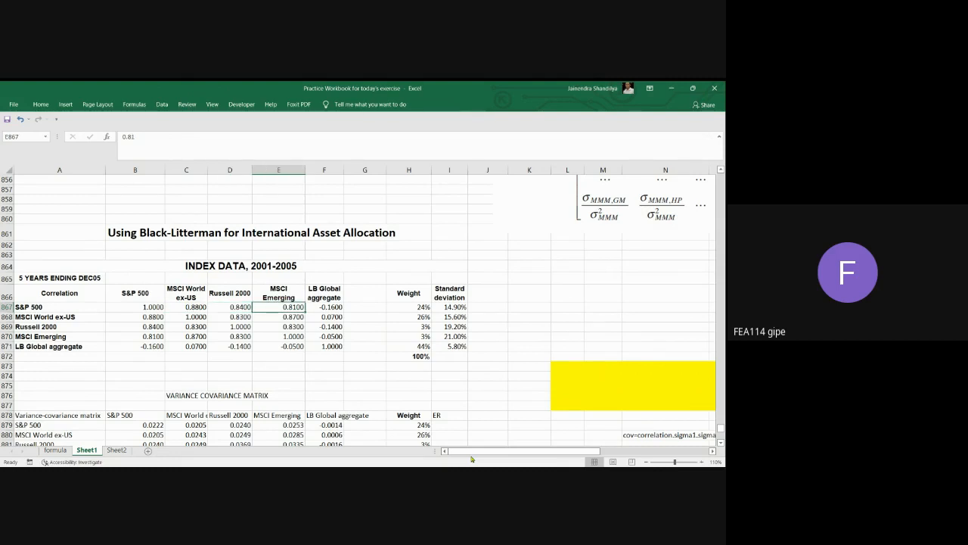
pyautogui.press('Right')
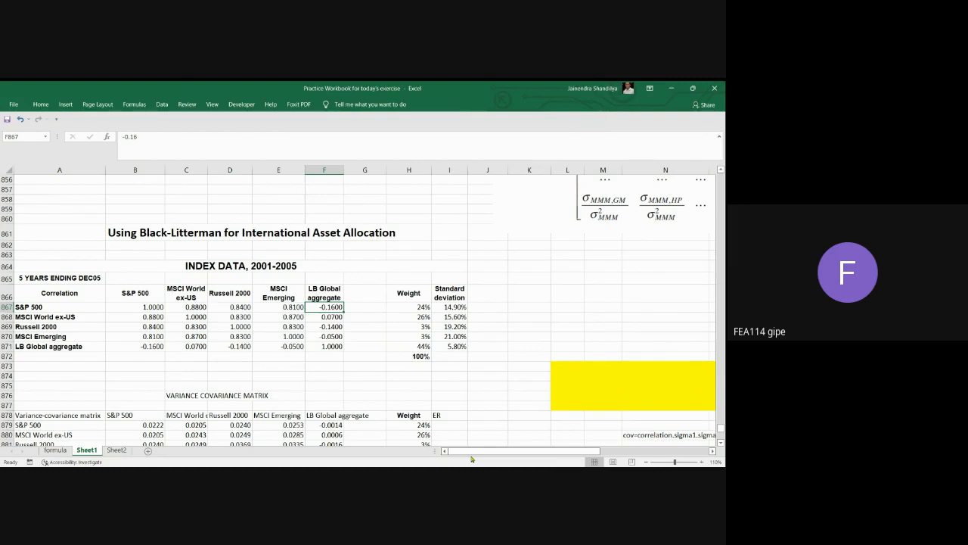
pyautogui.moveTo(140, 307); pyautogui.dragTo(332, 348)
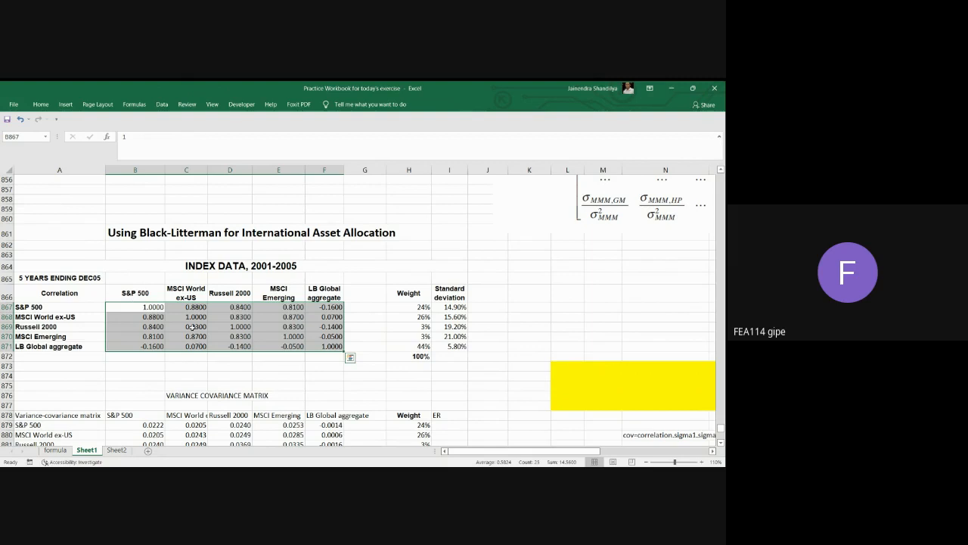
pyautogui.moveTo(192, 308); pyautogui.dragTo(292, 326)
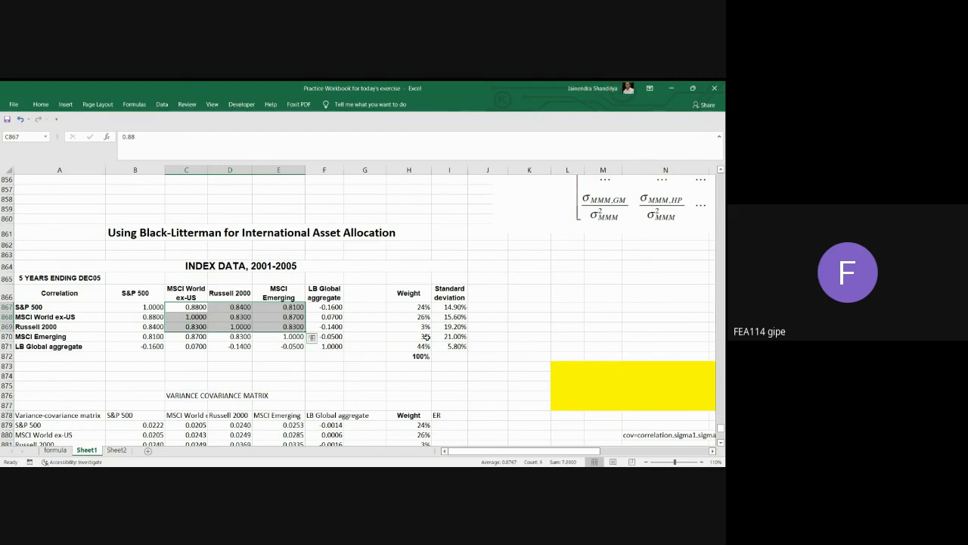
pyautogui.click(327, 304)
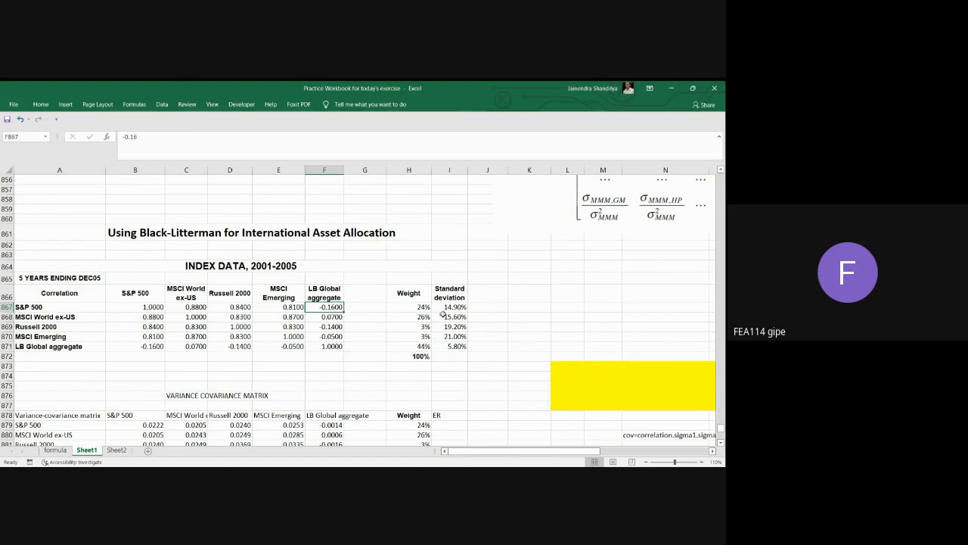
# Square the S&P 500's standard deviation in J867 with the formula =I867*I867.
pyautogui.moveTo(447, 306); pyautogui.dragTo(455, 344)
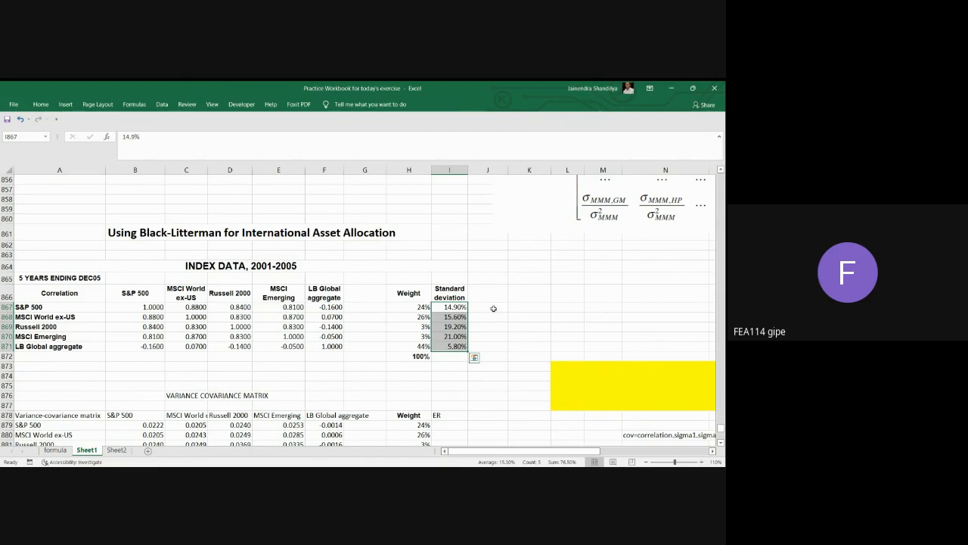
pyautogui.click(494, 308)
pyautogui.write('=')
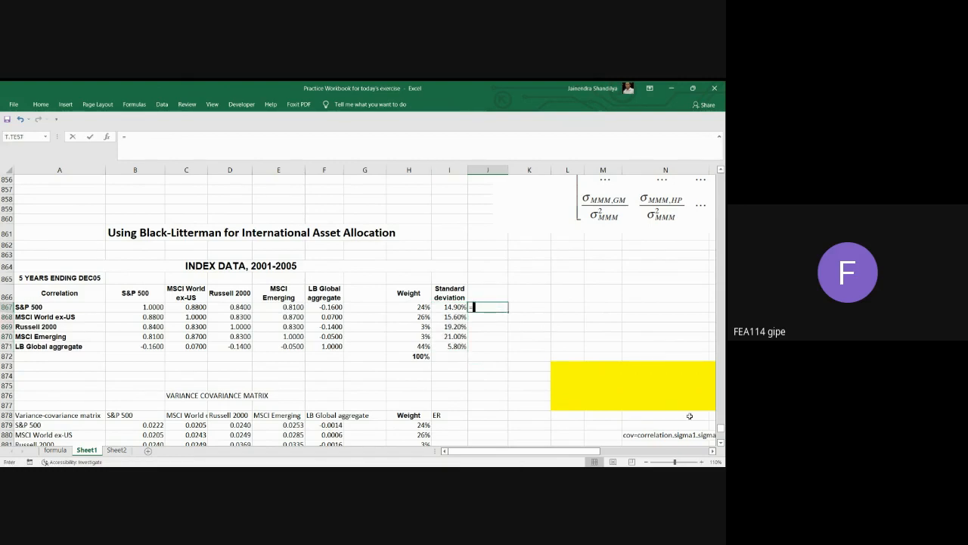
pyautogui.press('Left')
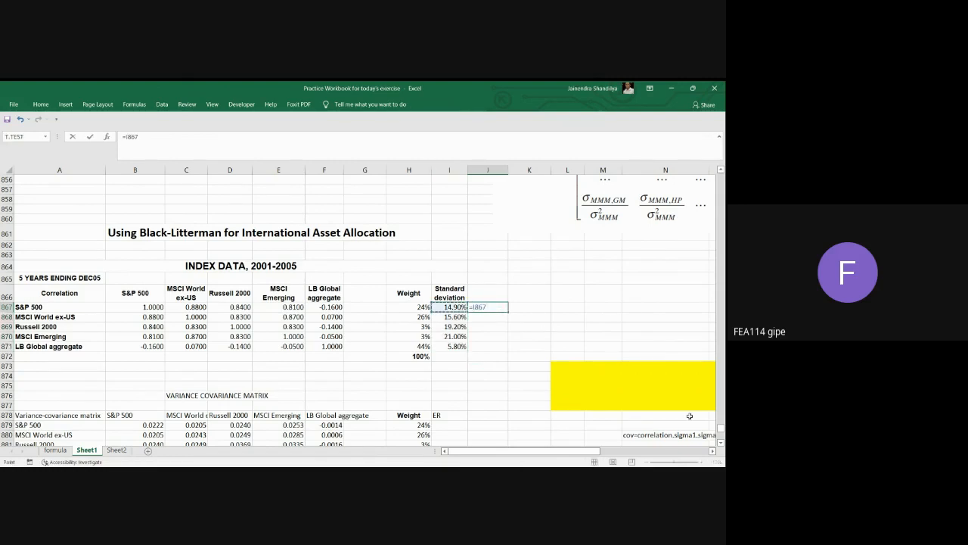
pyautogui.write('*')
pyautogui.press('Left')
pyautogui.press('Return')
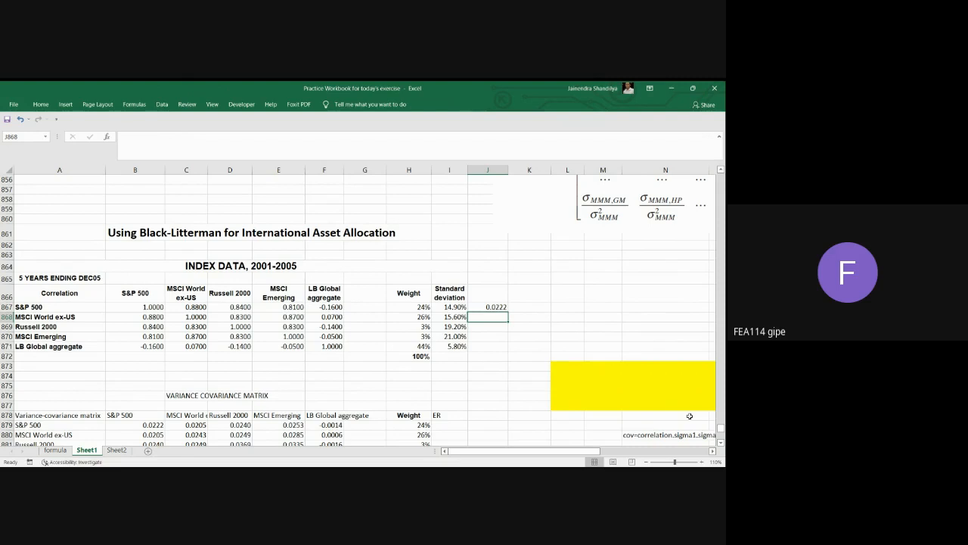
pyautogui.click(502, 308)
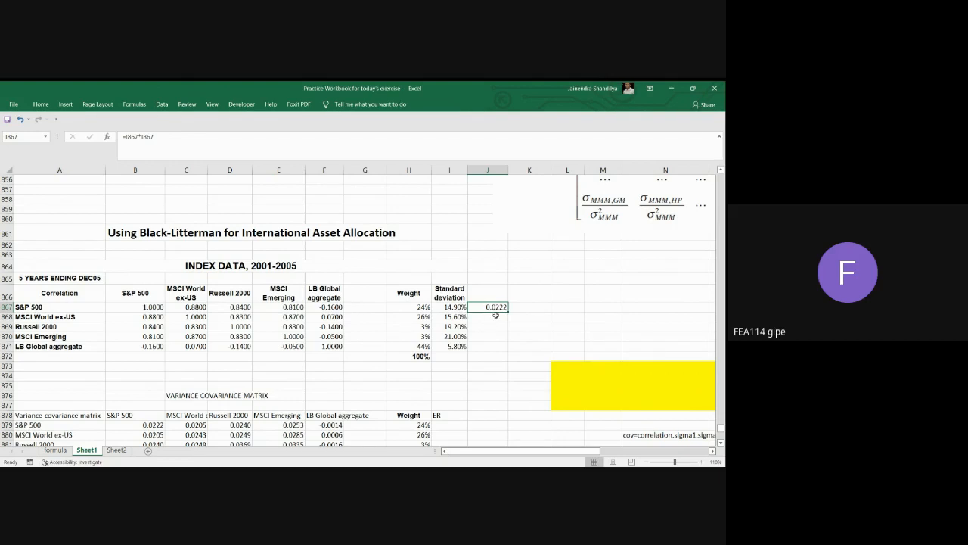
# Multiply the standard deviations of MSCI World ex-US and S&P 500 in J868 with =I868*I867.
pyautogui.click(495, 316)
pyautogui.write('=')
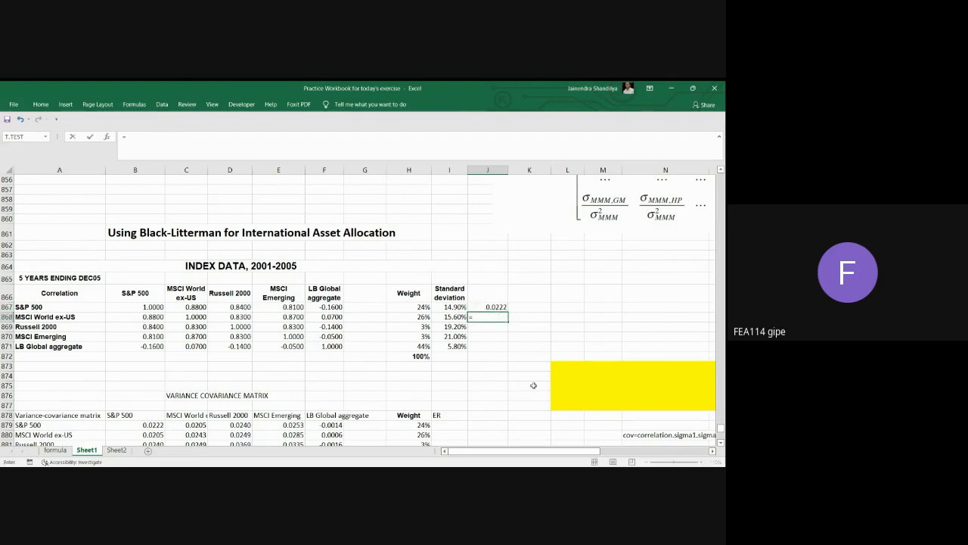
pyautogui.click(459, 317)
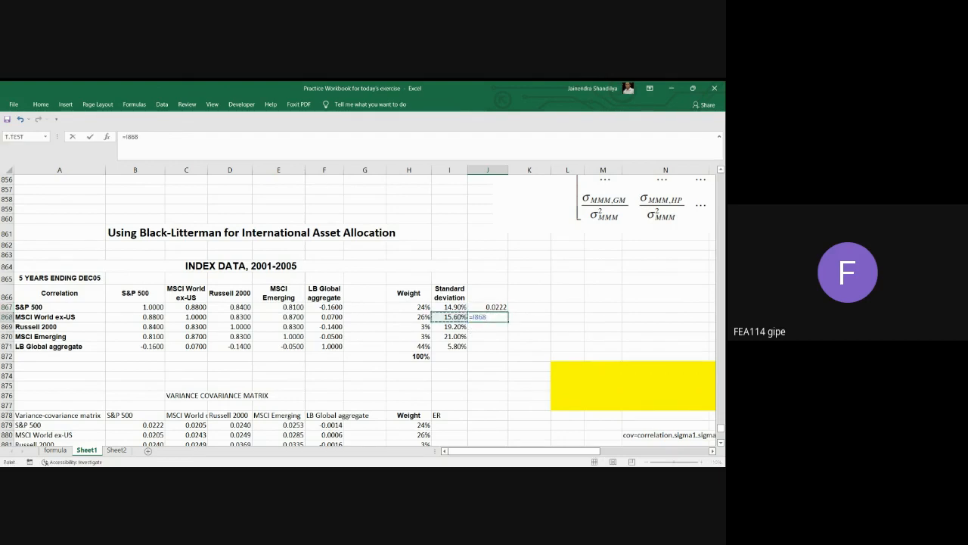
pyautogui.write('*')
pyautogui.moveTo(449, 293); pyautogui.dragTo(456, 307)
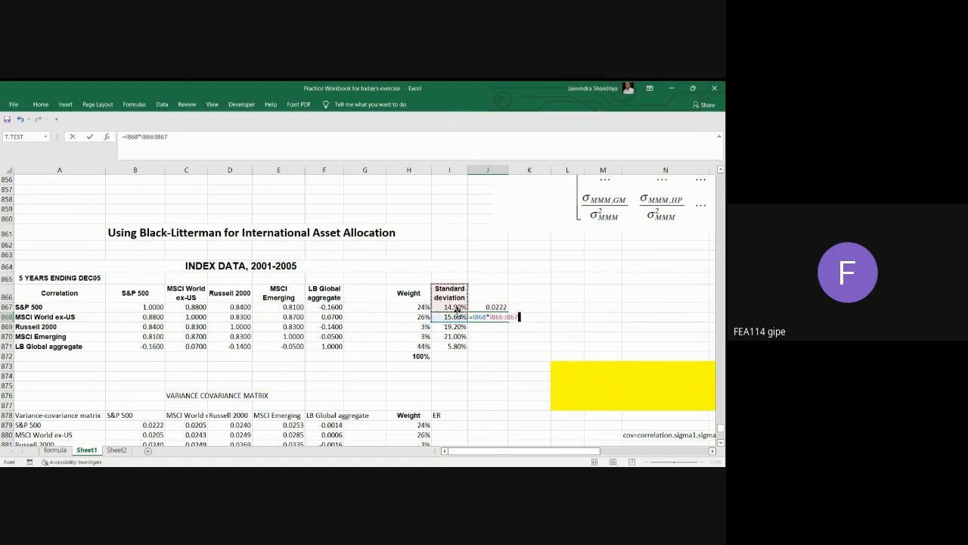
pyautogui.click(458, 308)
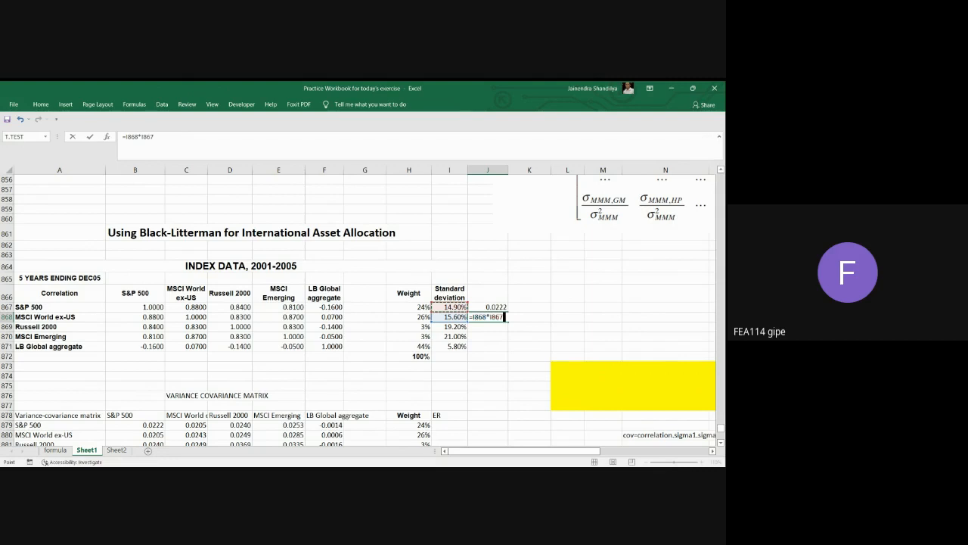
pyautogui.press('Return')
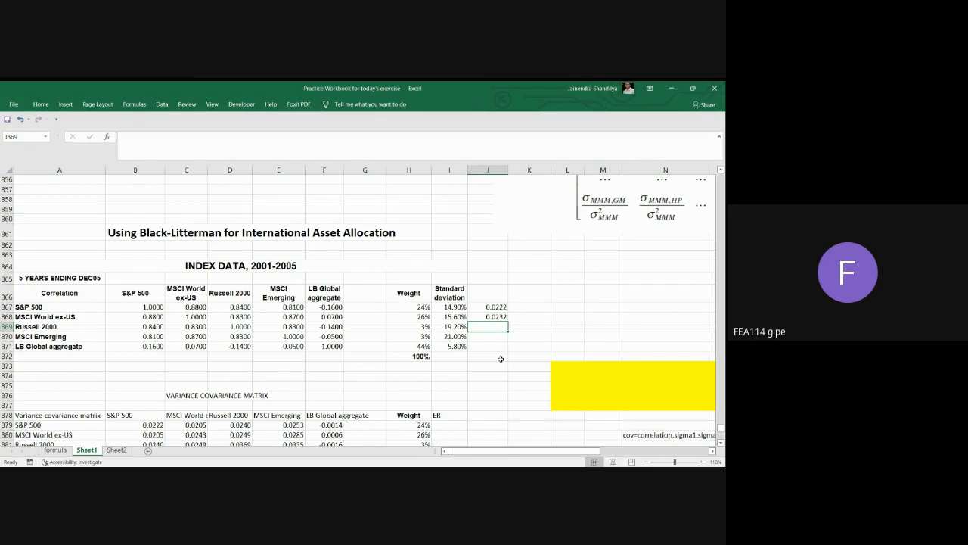
# Compute the variance-covariance matrix in the yellow range L873:P877 with the array formula =I867:I871*TRANSPOSE(I867:I871)*B867:F871.
pyautogui.scroll(-1, 499, 357)
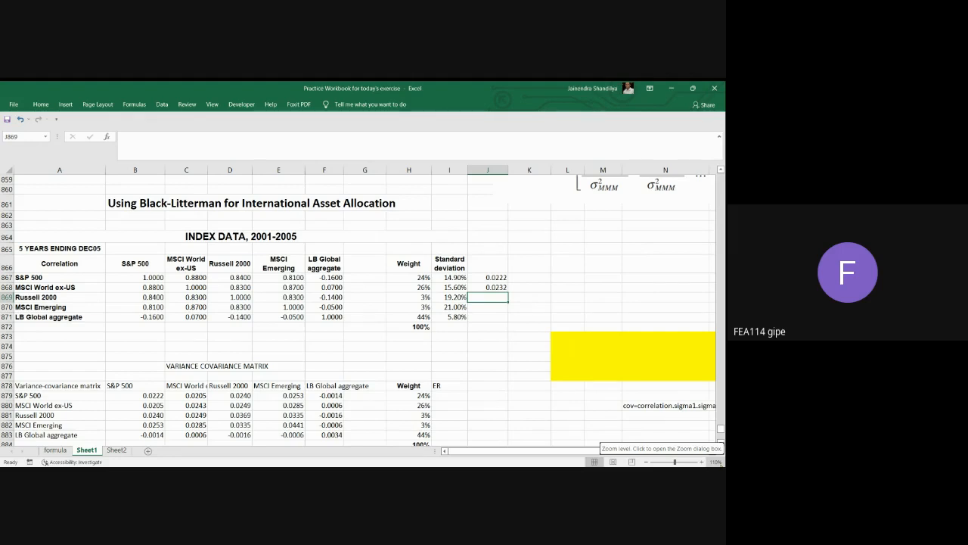
pyautogui.click(712, 451)
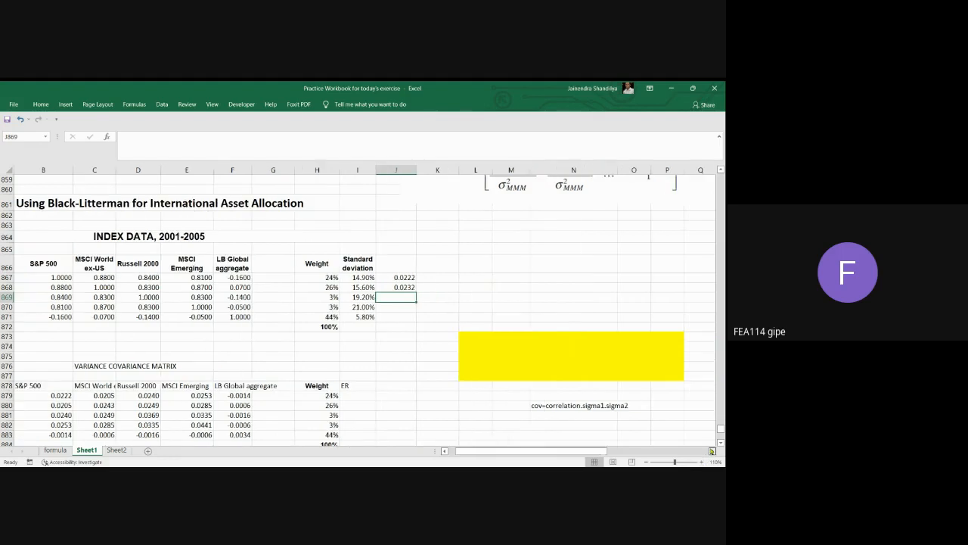
pyautogui.click(712, 451)
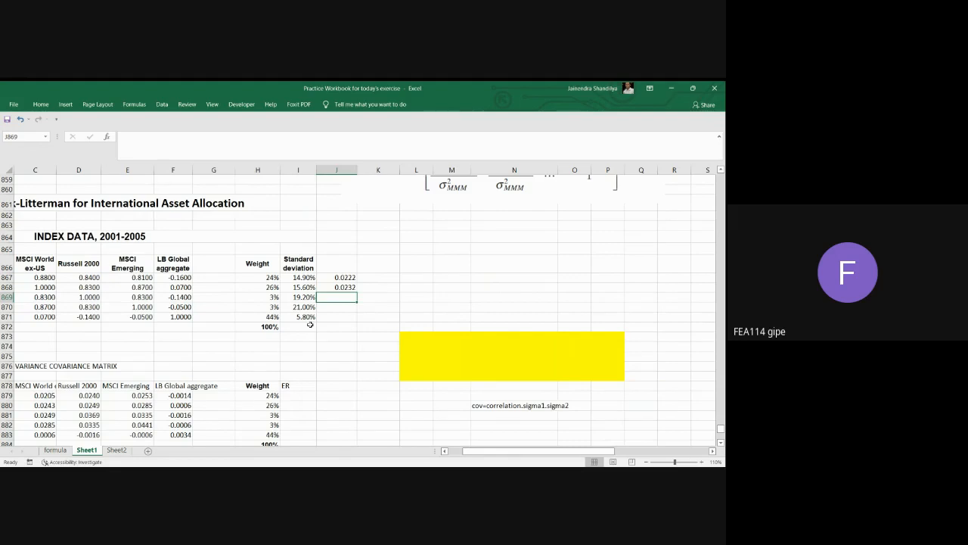
pyautogui.moveTo(404, 336); pyautogui.dragTo(593, 371)
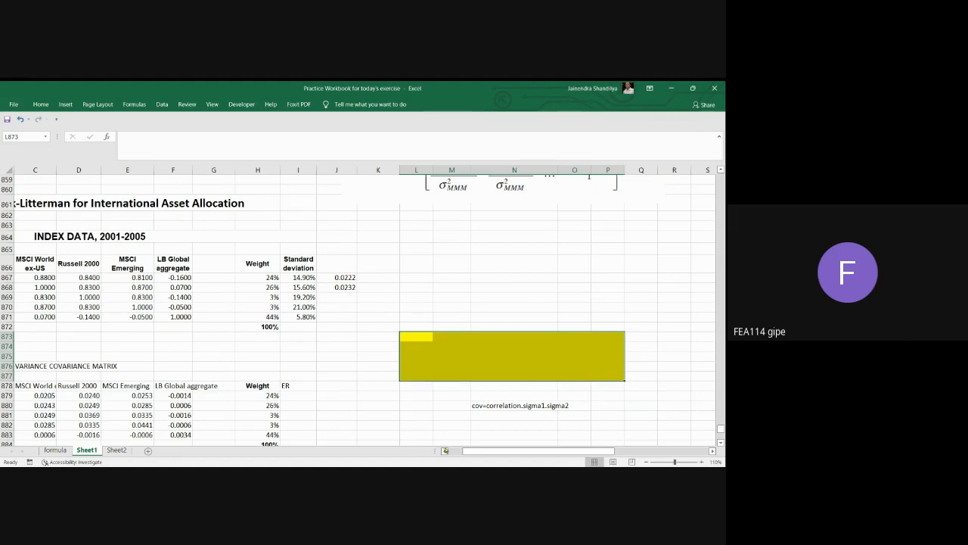
pyautogui.click(445, 450)
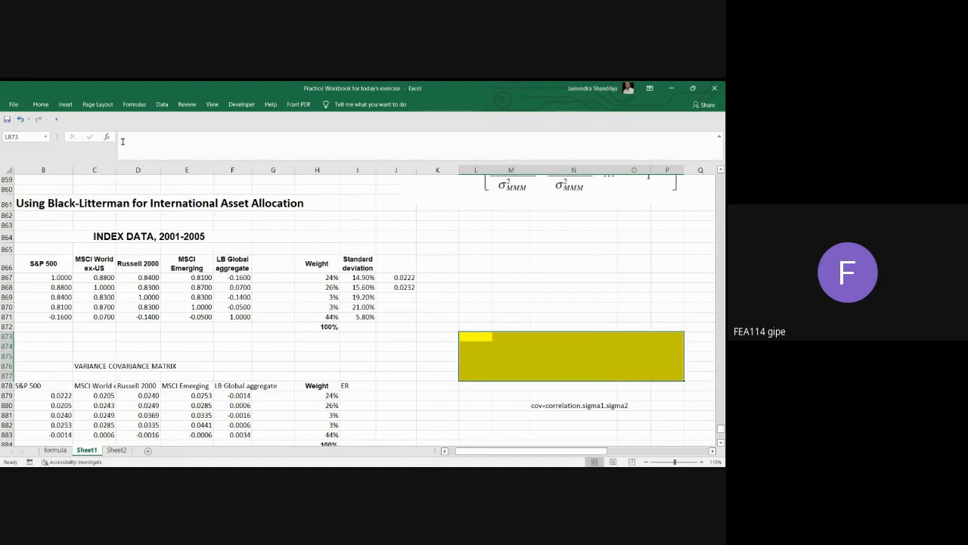
pyautogui.click(225, 145)
pyautogui.write('=')
pyautogui.moveTo(361, 278); pyautogui.dragTo(361, 316)
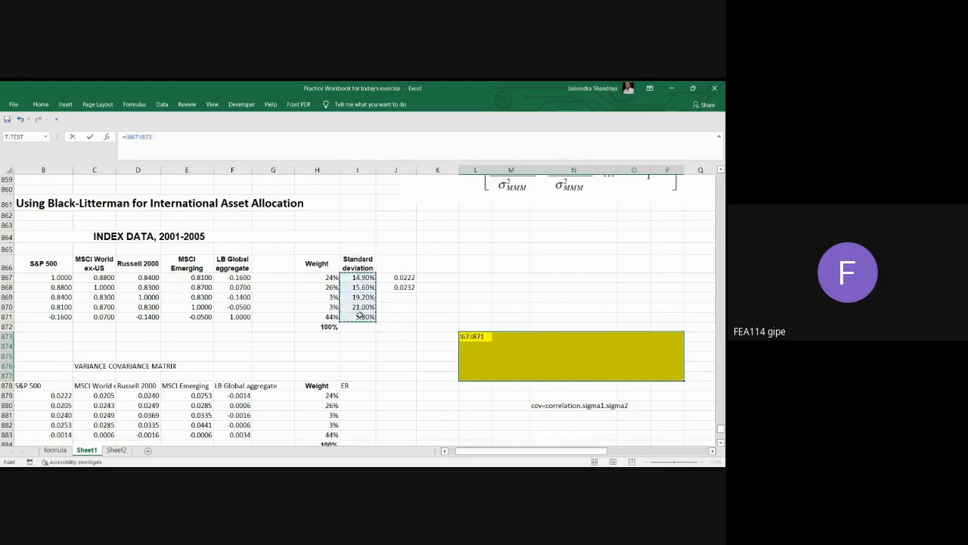
pyautogui.write('*')
pyautogui.write('tra')
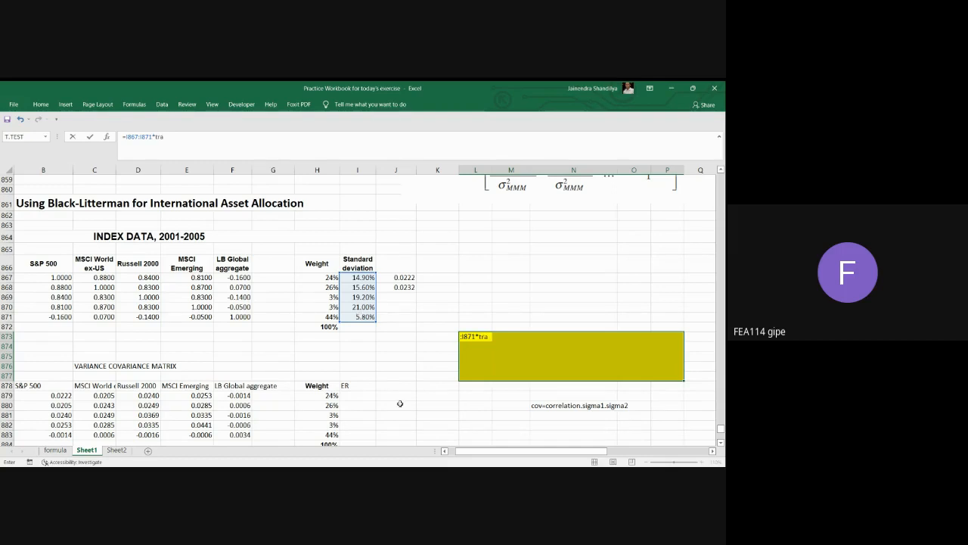
pyautogui.write('nspose(')
pyautogui.moveTo(360, 280); pyautogui.dragTo(360, 313)
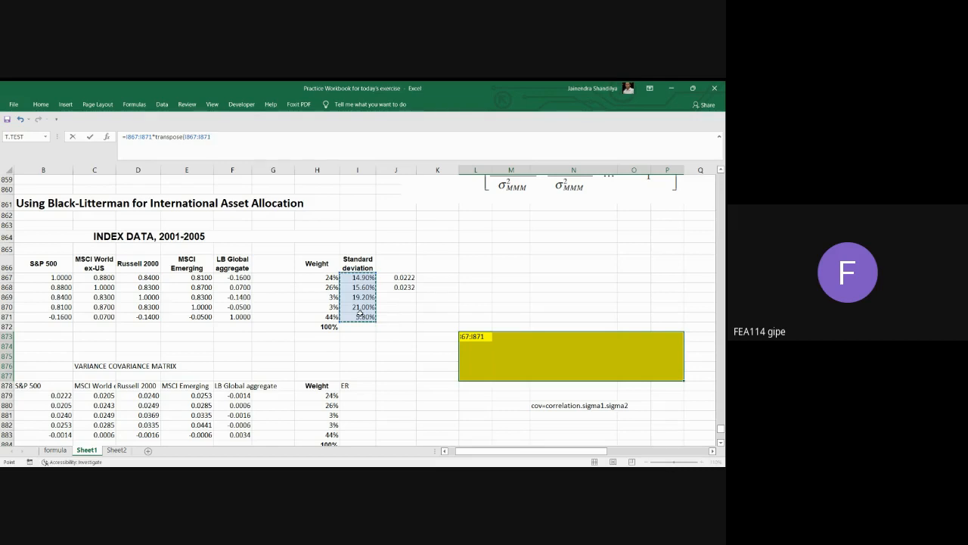
pyautogui.write(')*')
pyautogui.moveTo(53, 279); pyautogui.dragTo(236, 315)
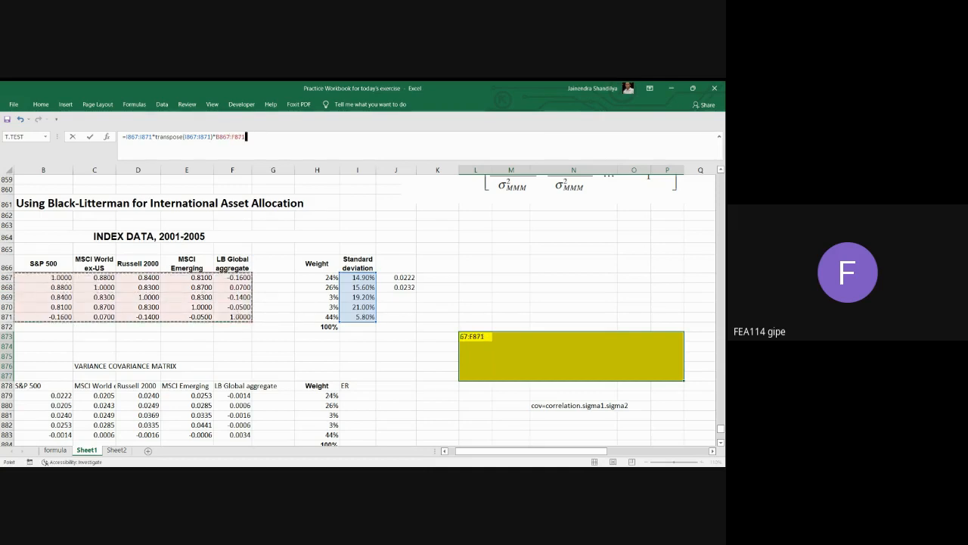
pyautogui.hotkey('ctrl', 'shift', 'Return')
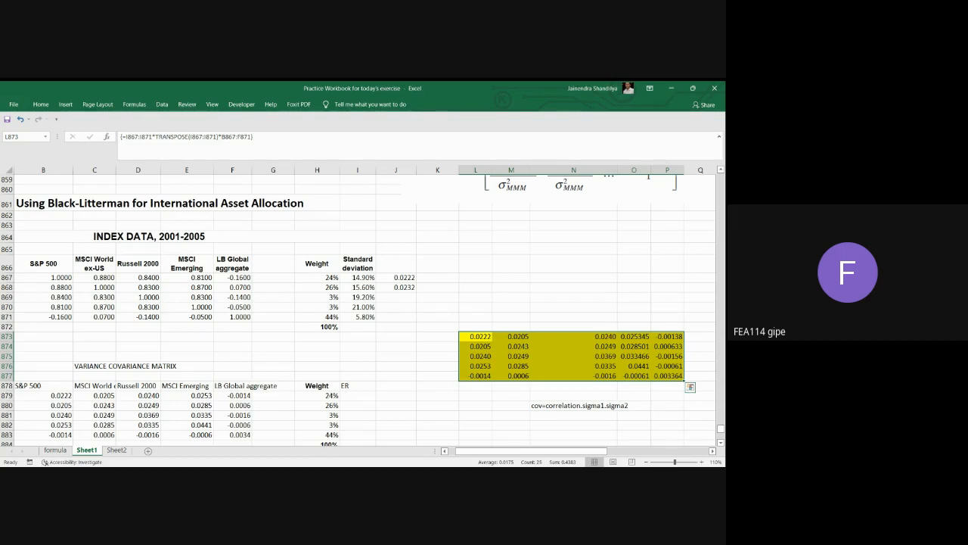
# Compare the computed matrix in L873:P877 with the variance-covariance matrix in B879:F883.
pyautogui.scroll(-1, 264, 393)
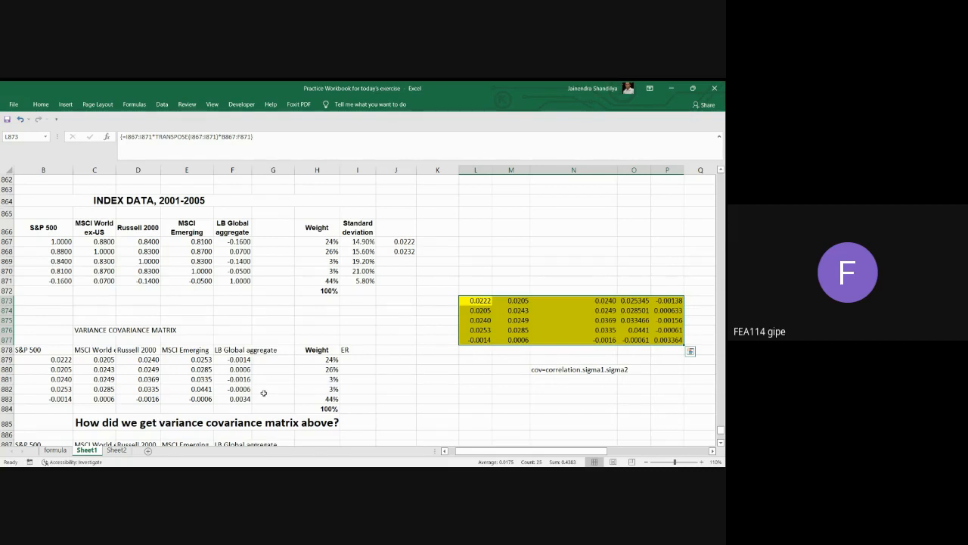
pyautogui.hotkey('alt', 'Tab')
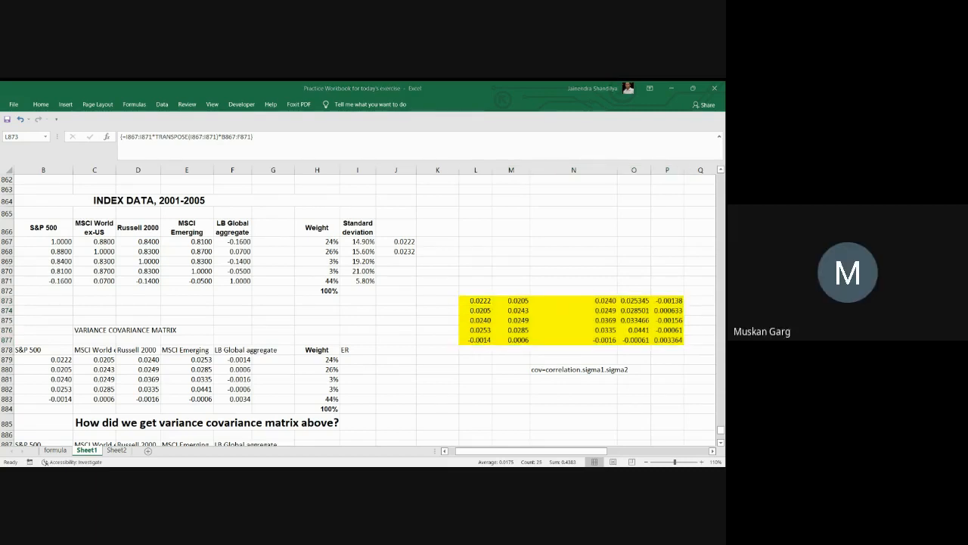
pyautogui.click(671, 89)
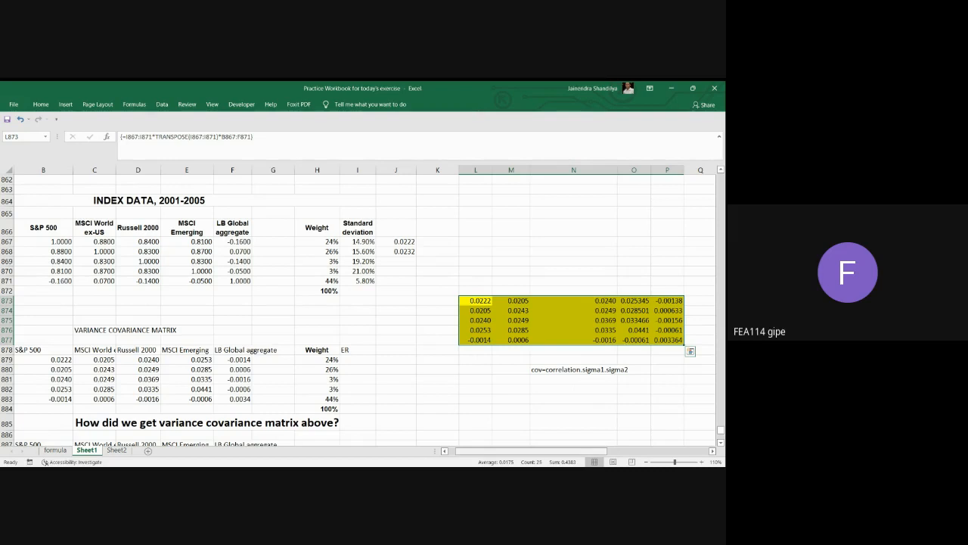
pyautogui.click(444, 450)
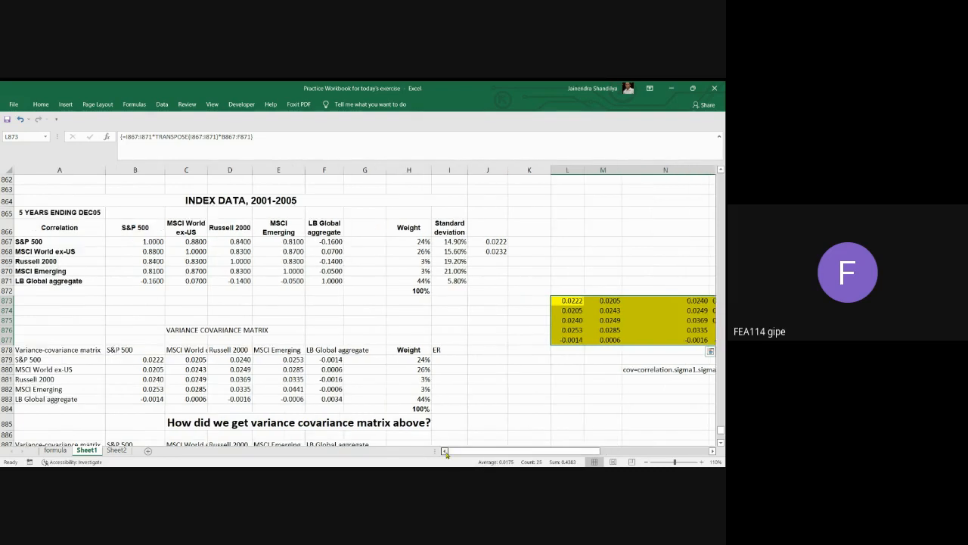
pyautogui.click(581, 302)
pyautogui.click(143, 362)
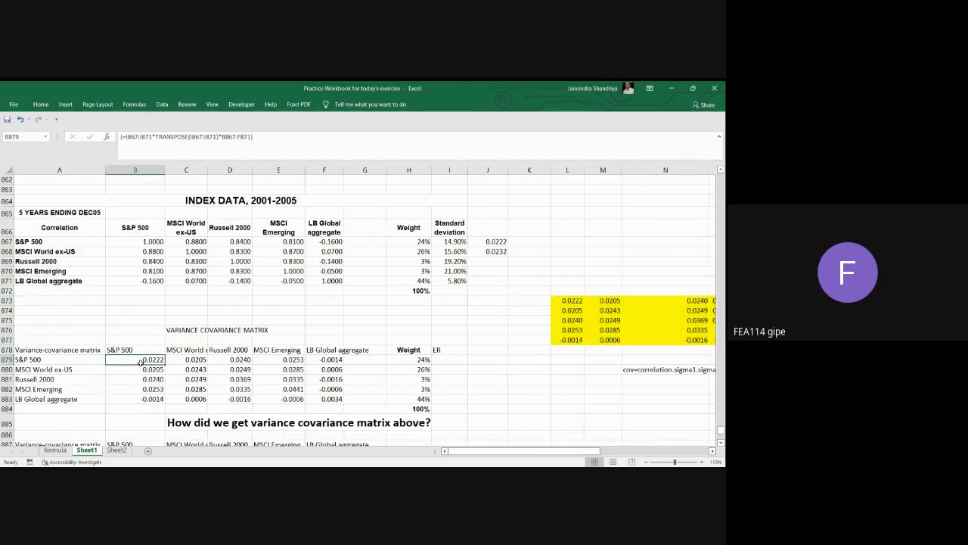
pyautogui.click(568, 309)
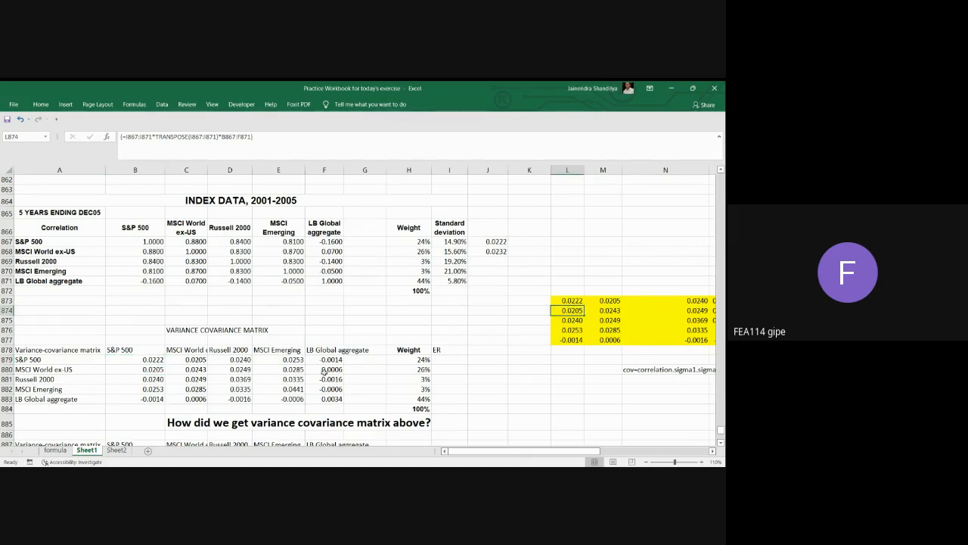
# Examine the variance-covariance matrix in B879:F883, the weights in H879:H883 and the portfolio inputs and Black-Litterman implied returns in rows 894 to 903.
pyautogui.scroll(-1, 282, 381)
pyautogui.scroll(-1, 282, 382)
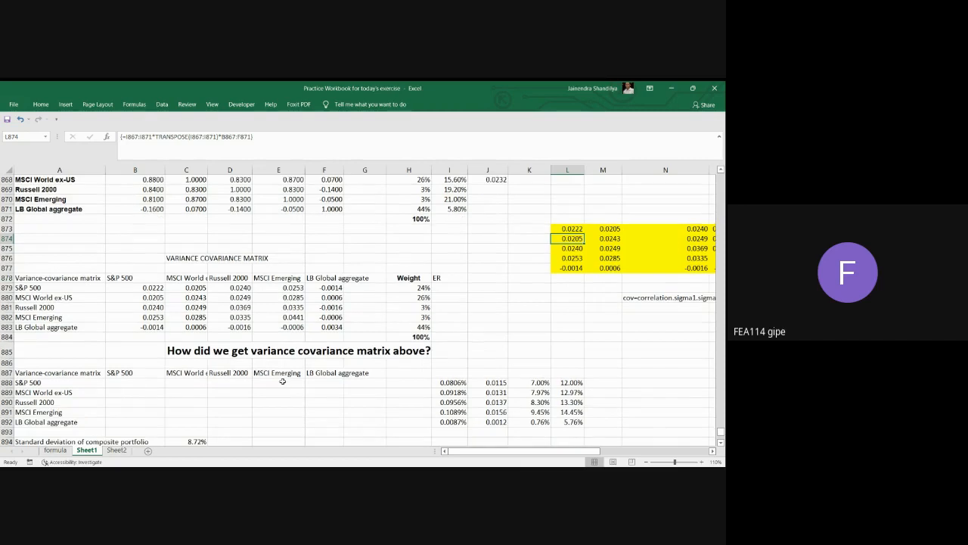
pyautogui.moveTo(150, 287); pyautogui.dragTo(332, 322)
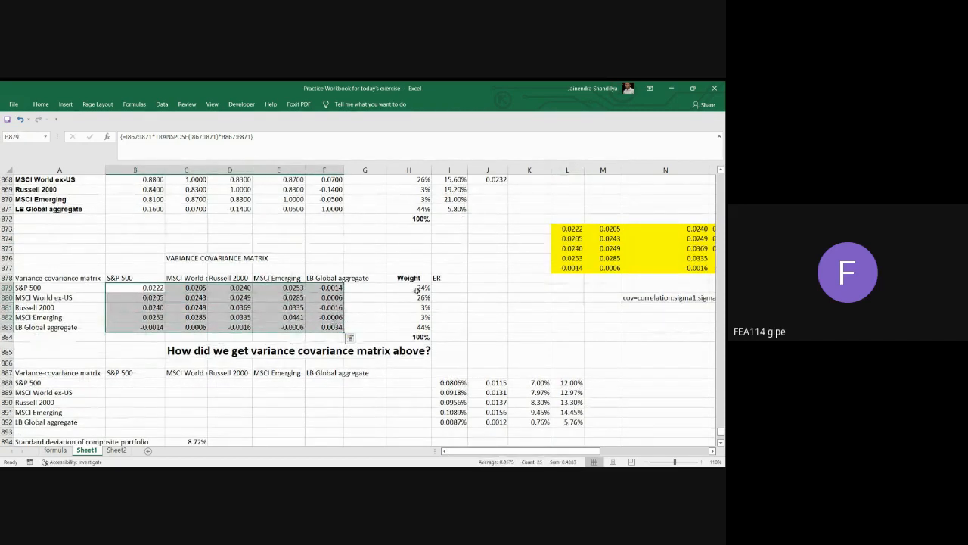
pyautogui.moveTo(416, 289); pyautogui.dragTo(421, 325)
pyautogui.scroll(-1, 348, 336)
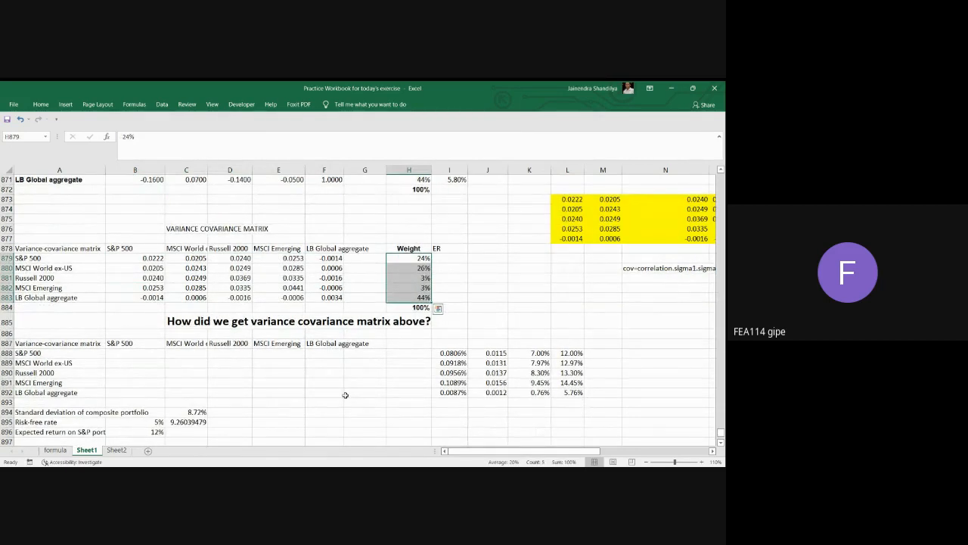
pyautogui.scroll(-1, 346, 393)
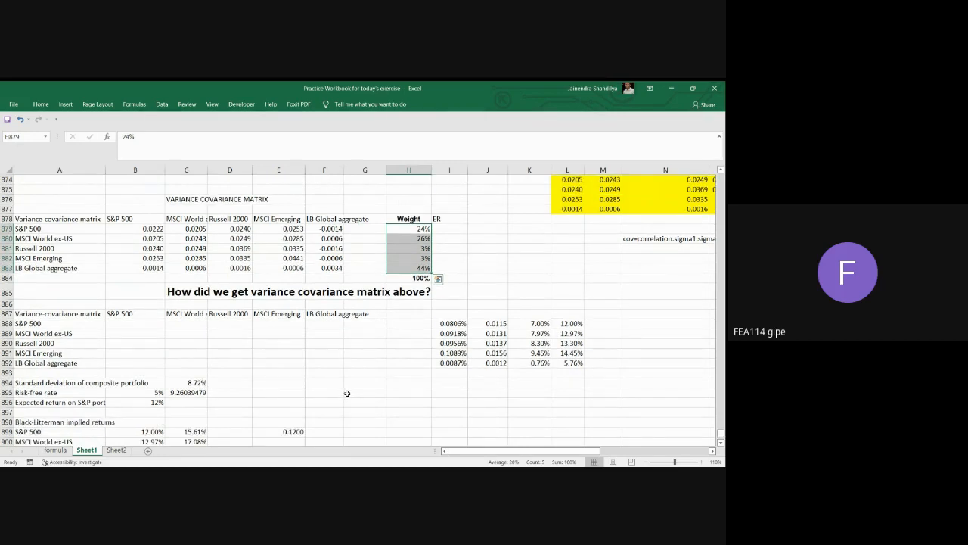
pyautogui.scroll(-1, 348, 391)
pyautogui.scroll(-4, 364, 377)
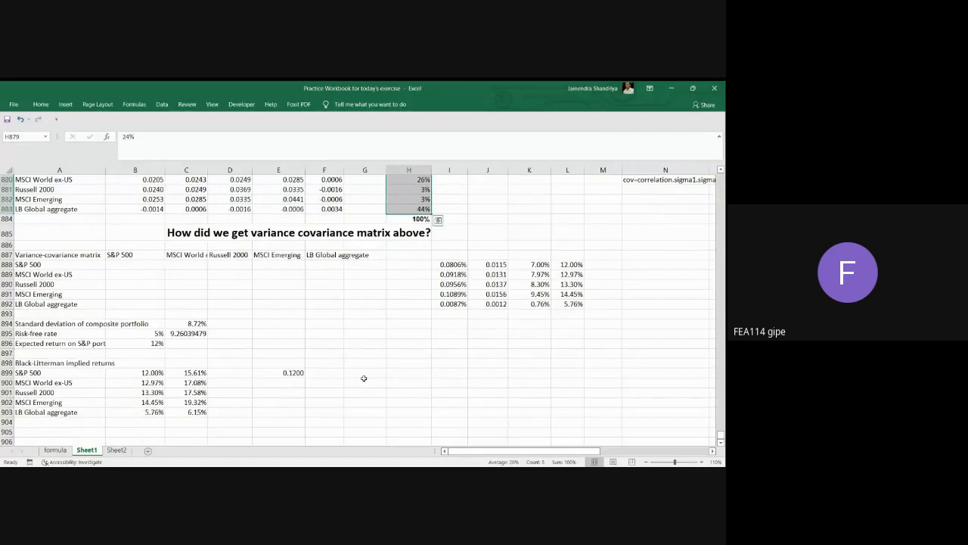
pyautogui.scroll(1, 364, 378)
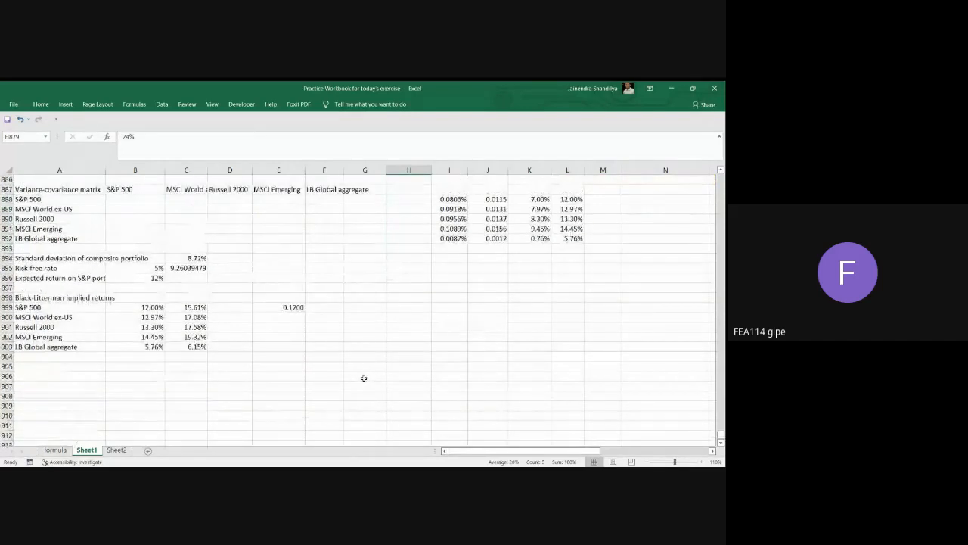
pyautogui.scroll(1, 363, 378)
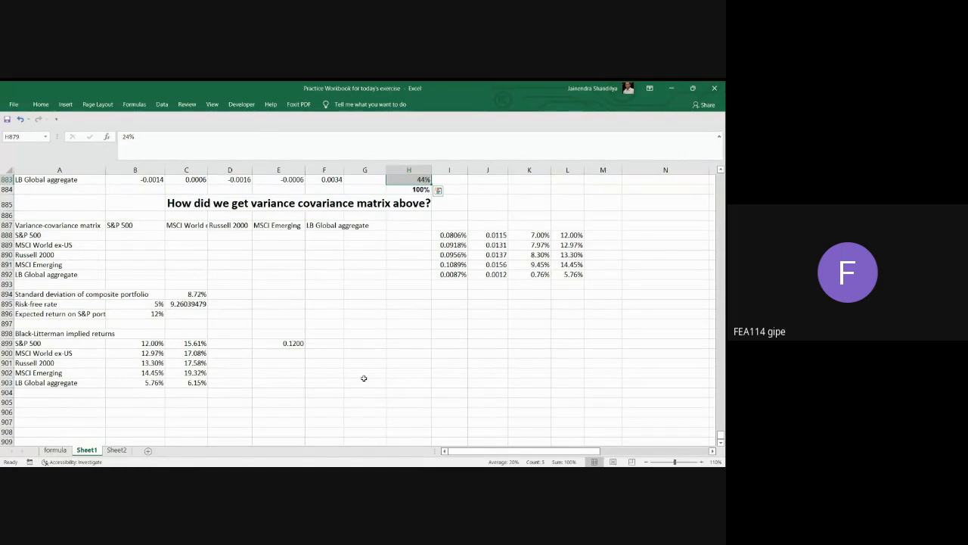
pyautogui.scroll(1, 363, 377)
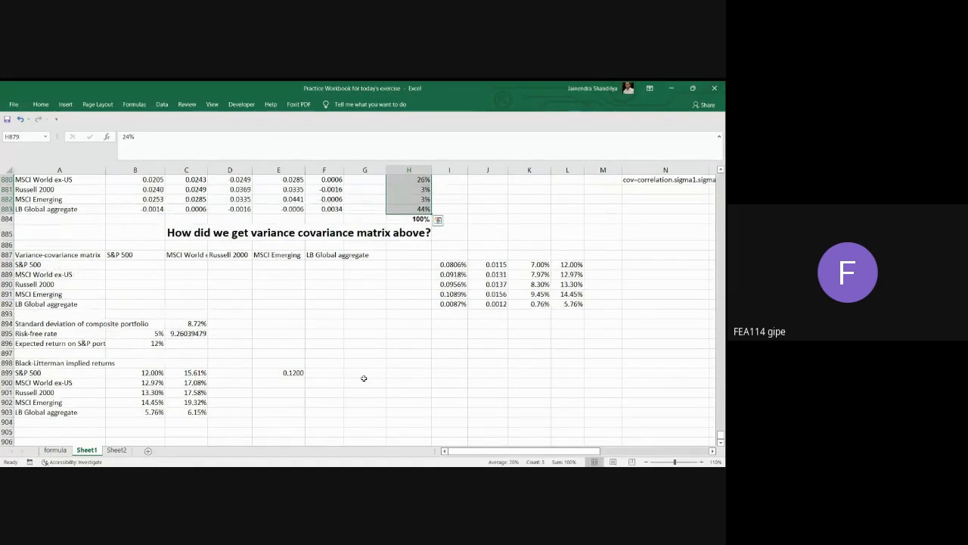
pyautogui.scroll(1, 364, 378)
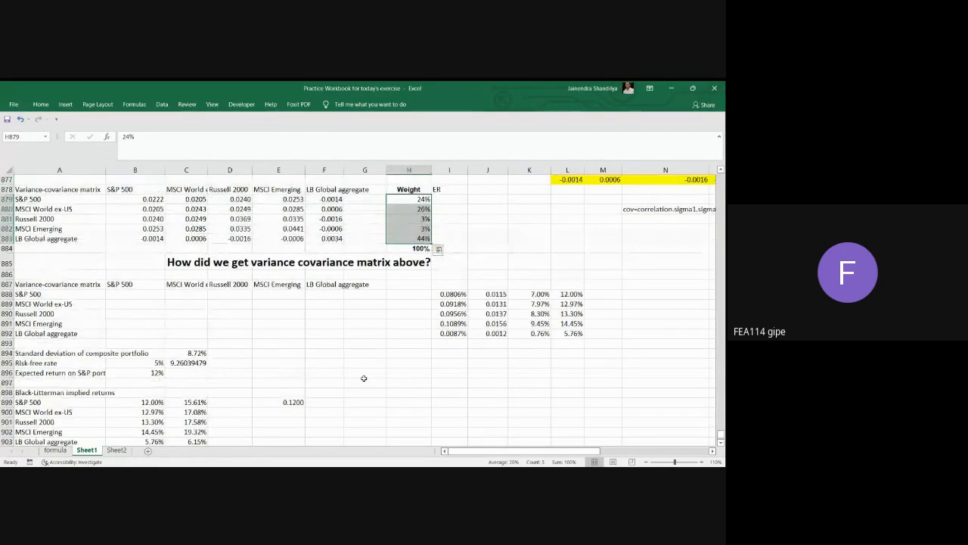
# Review the expected return in B896, the risk-free rate in B895 and the surrounding variance-covariance matrix and Black-Litterman implied returns.
pyautogui.scroll(1, 364, 378)
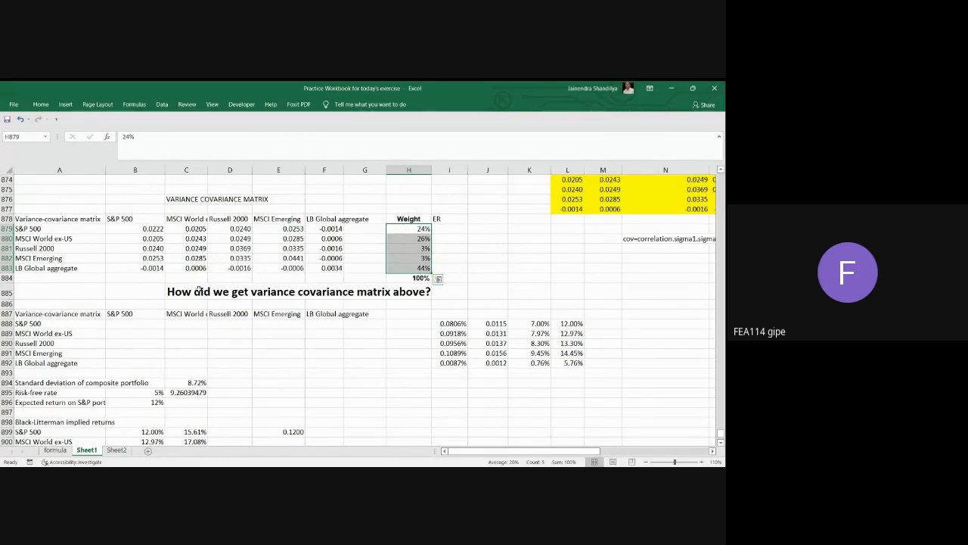
pyautogui.scroll(-1, 303, 376)
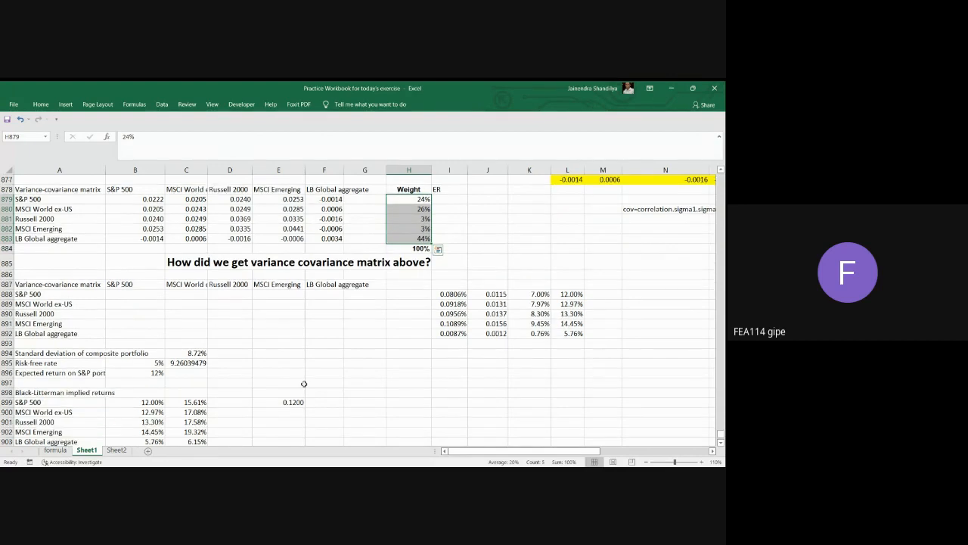
pyautogui.scroll(1, 303, 376)
pyautogui.scroll(-1, 303, 376)
pyautogui.click(153, 374)
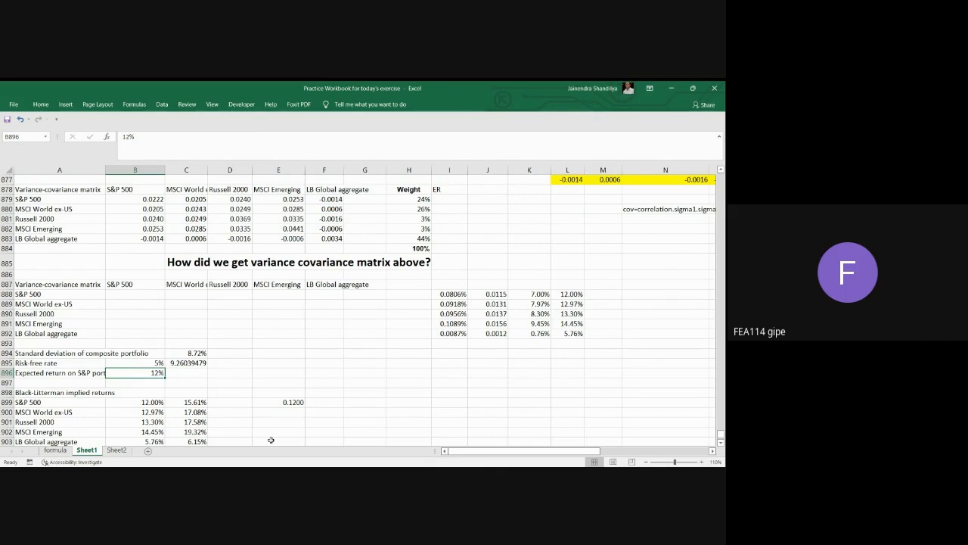
pyautogui.click(151, 364)
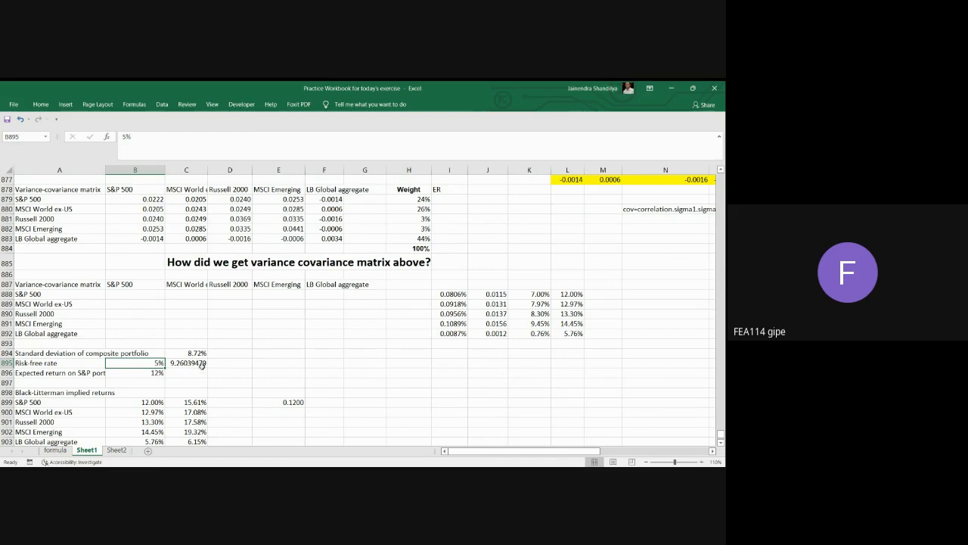
pyautogui.scroll(-1, 198, 368)
pyautogui.scroll(1, 202, 366)
pyautogui.scroll(-1, 202, 366)
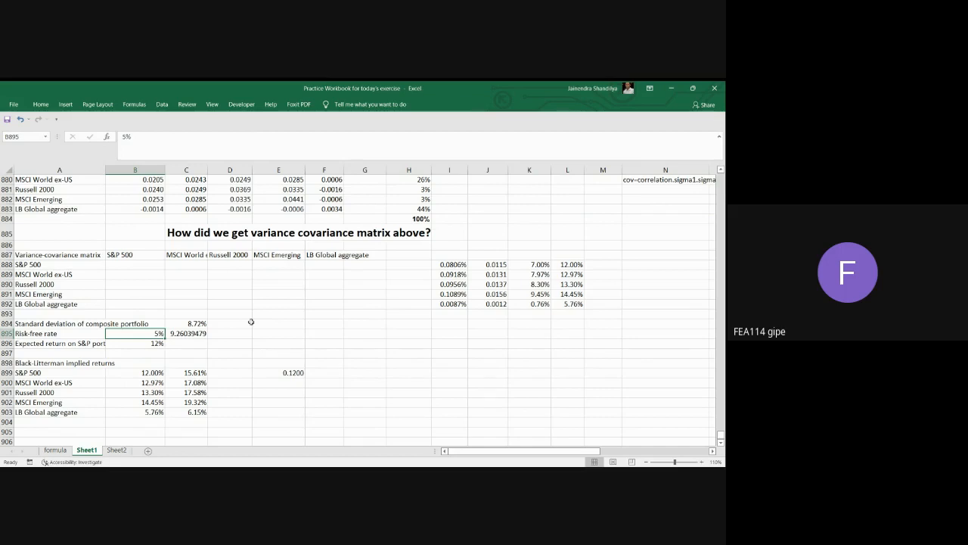
# Multiply the variance-covariance matrix by the weights and the excess return in I894:I898 with the array formula =MMULT(B879:F883,H879:H883)*(B896-B895).
pyautogui.click(456, 327)
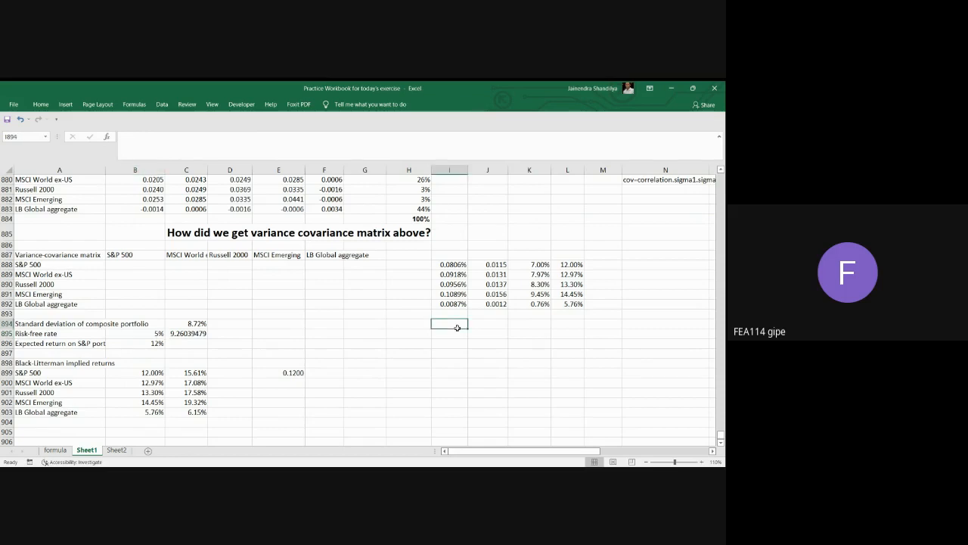
pyautogui.moveTo(457, 327); pyautogui.dragTo(461, 364)
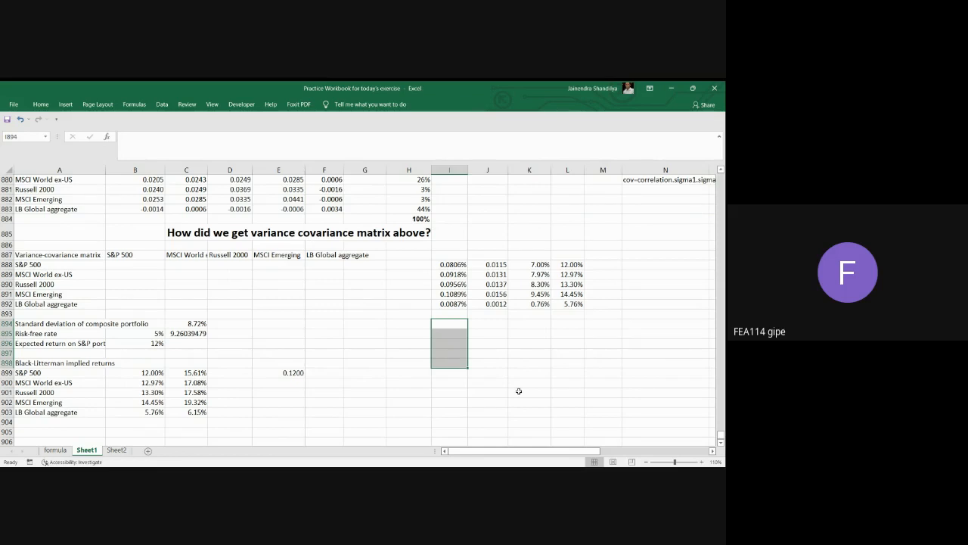
pyautogui.write('=MMULT(')
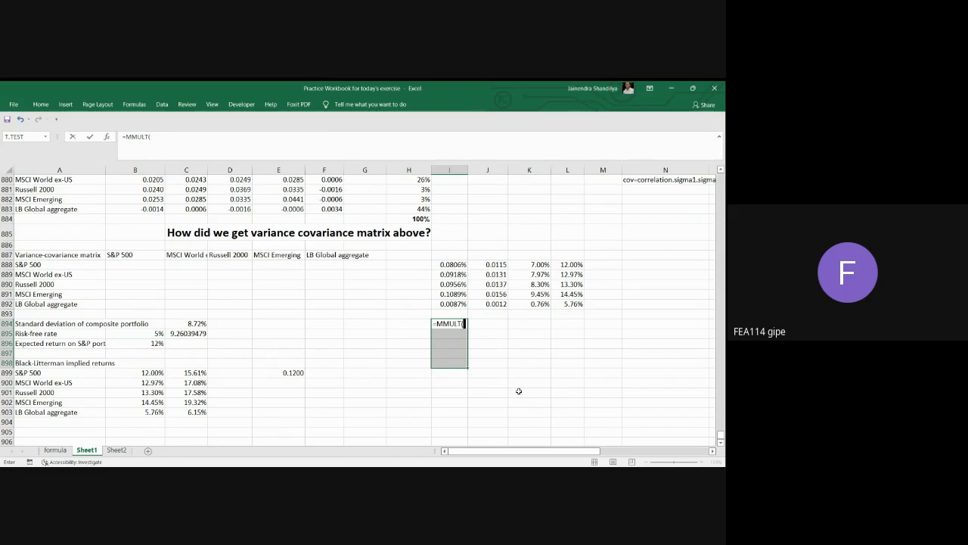
pyautogui.scroll(1, 518, 391)
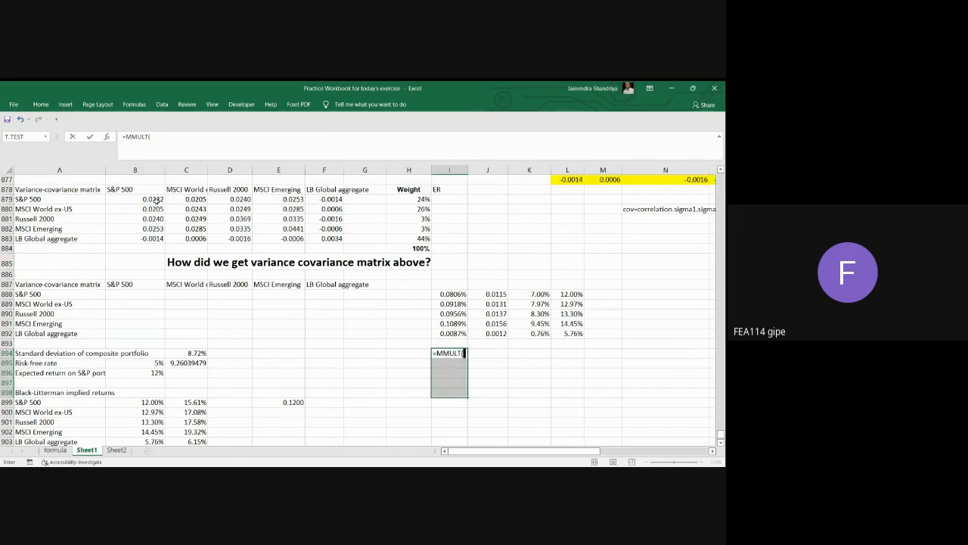
pyautogui.moveTo(136, 199); pyautogui.dragTo(325, 237)
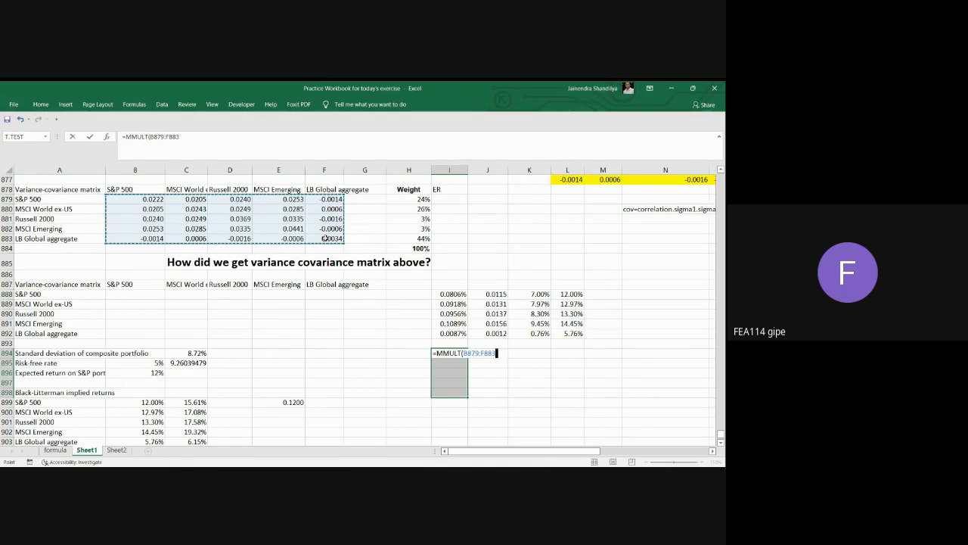
pyautogui.write(',')
pyautogui.moveTo(419, 201); pyautogui.dragTo(421, 236)
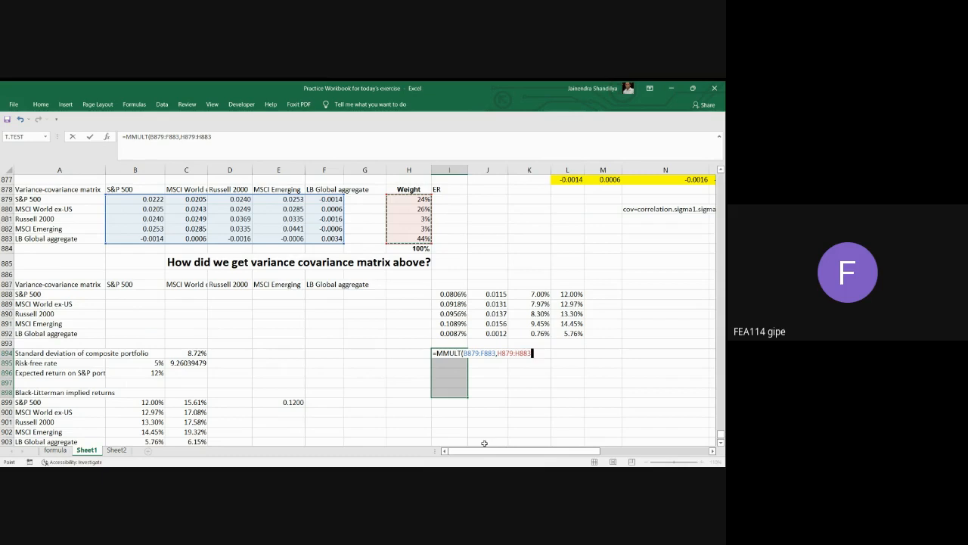
pyautogui.write(')')
pyautogui.write('(')
pyautogui.click(148, 373)
pyautogui.write('-')
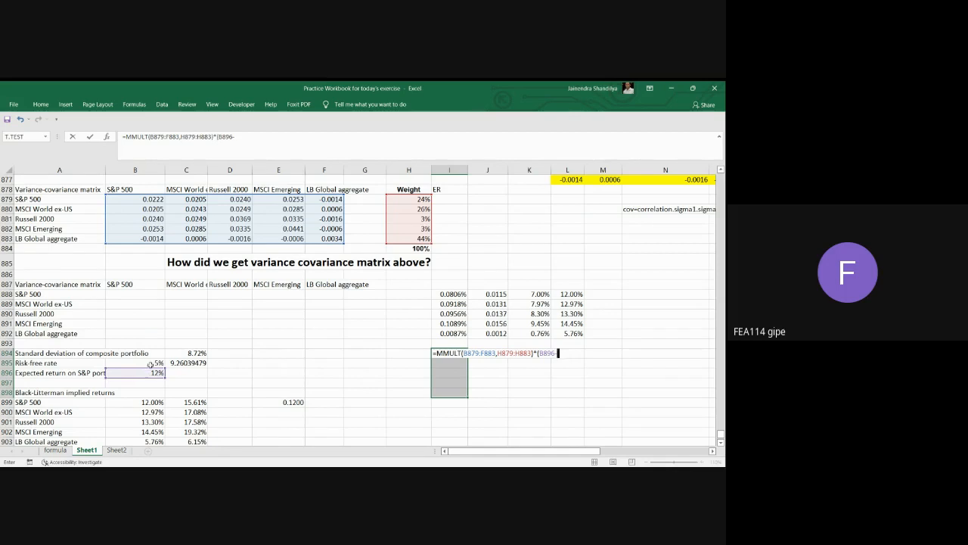
pyautogui.click(150, 364)
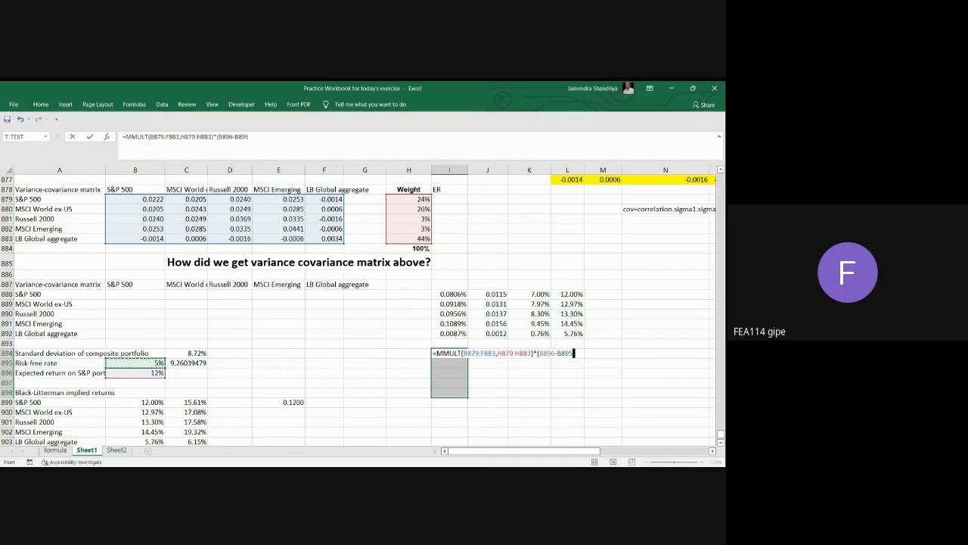
pyautogui.write(')')
pyautogui.hotkey('ctrl', 'shift', 'Return')
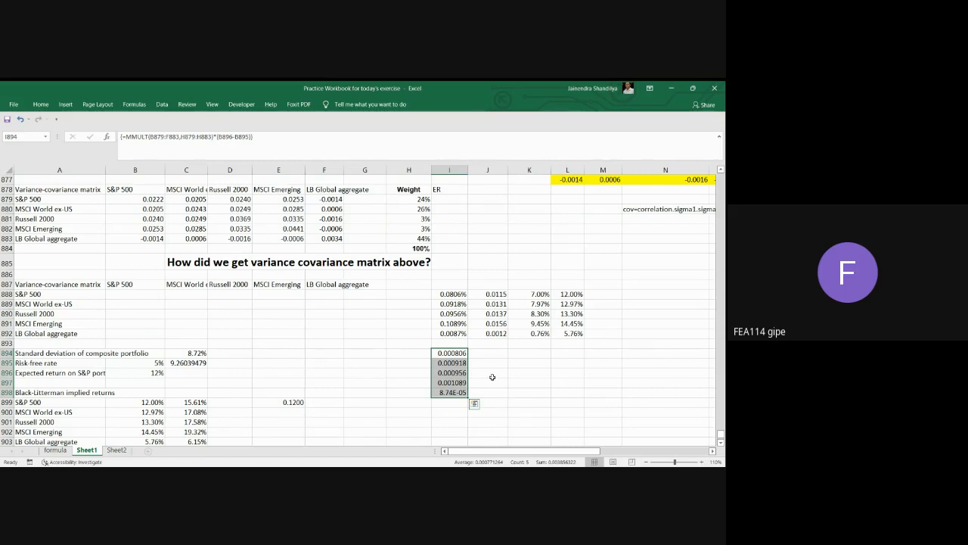
# Format the array results in I894:I898 as Percentage.
pyautogui.rightClick(459, 355)
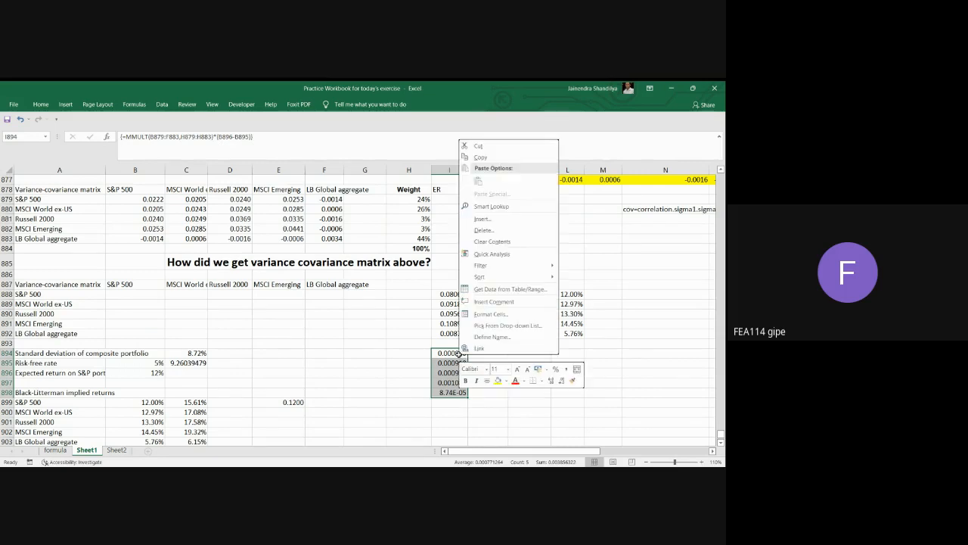
pyautogui.click(504, 313)
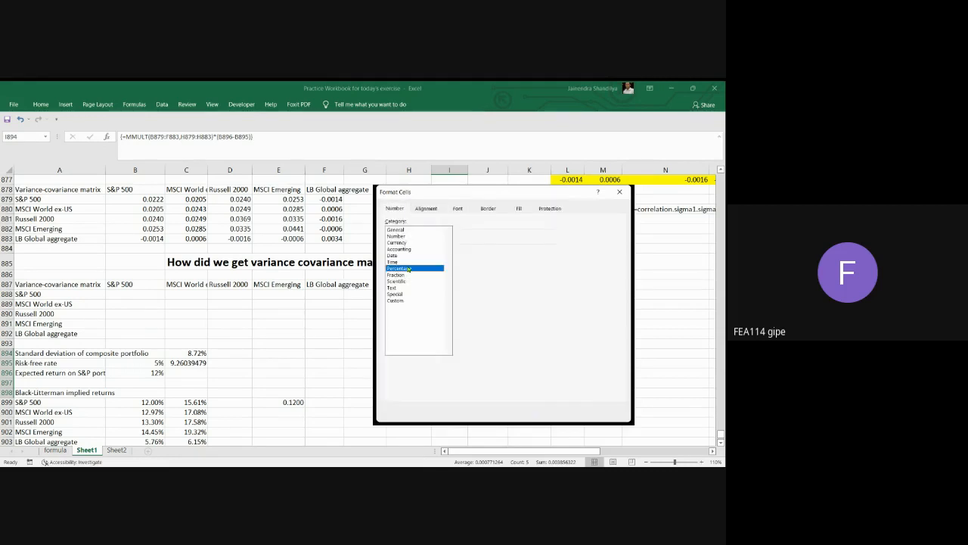
pyautogui.click(566, 415)
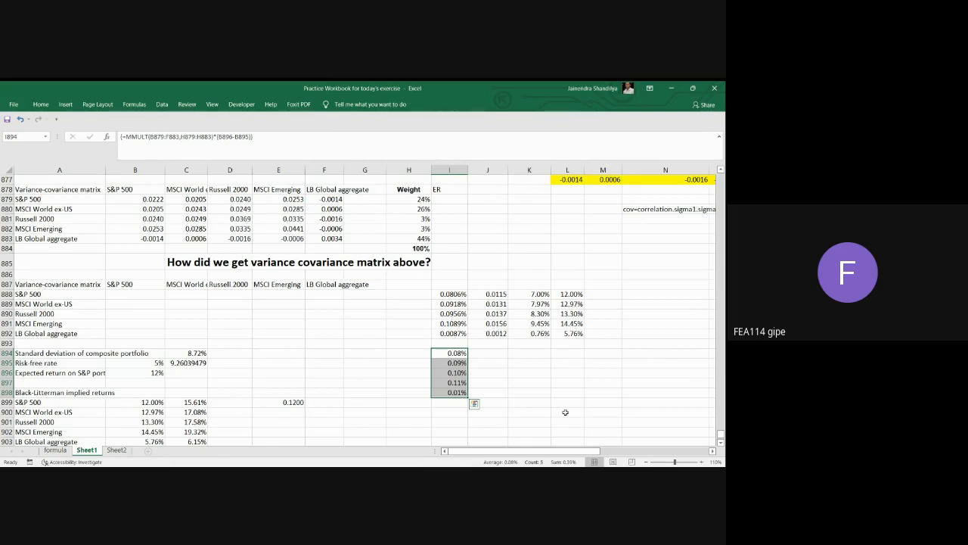
# Examine the variance-covariance matrix B879:F883, the weights H879:H883 and the matrix product formula in J888:J892.
pyautogui.click(493, 353)
pyautogui.moveTo(493, 352); pyautogui.dragTo(495, 391)
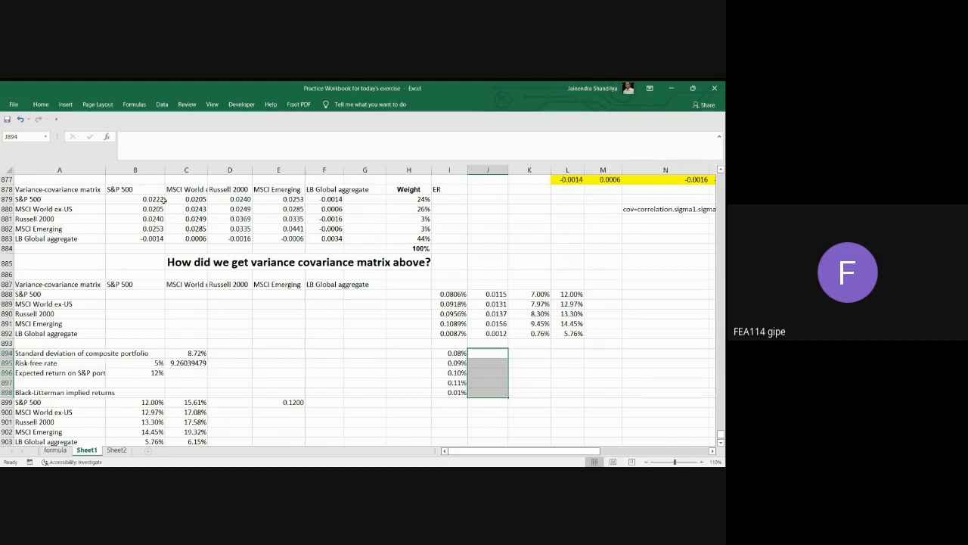
pyautogui.moveTo(157, 199); pyautogui.dragTo(327, 239)
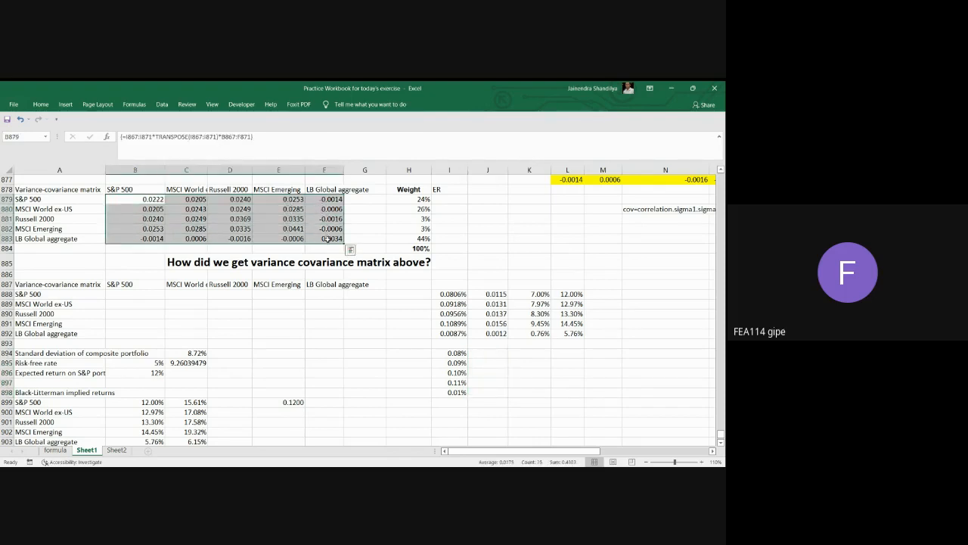
pyautogui.click(422, 199)
pyautogui.moveTo(422, 200); pyautogui.dragTo(422, 238)
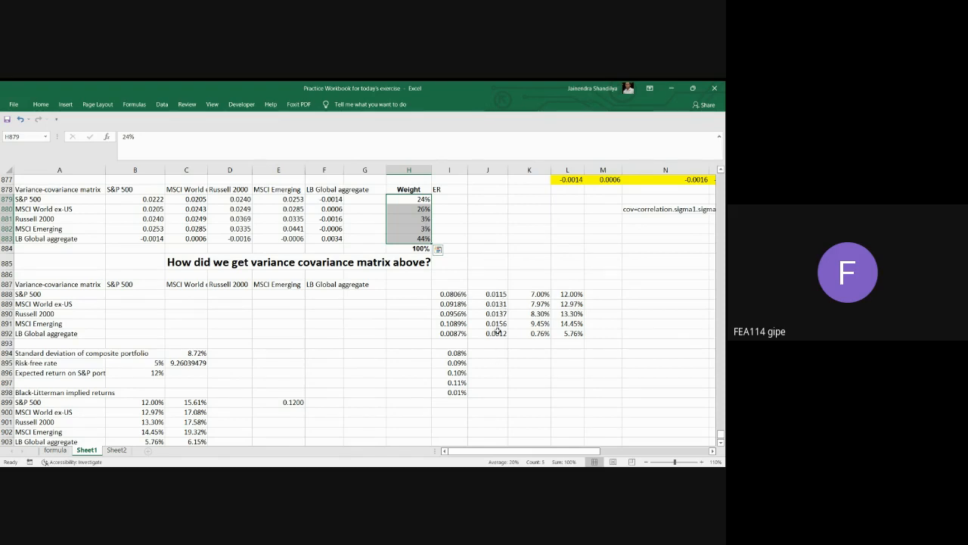
pyautogui.moveTo(495, 295); pyautogui.dragTo(497, 333)
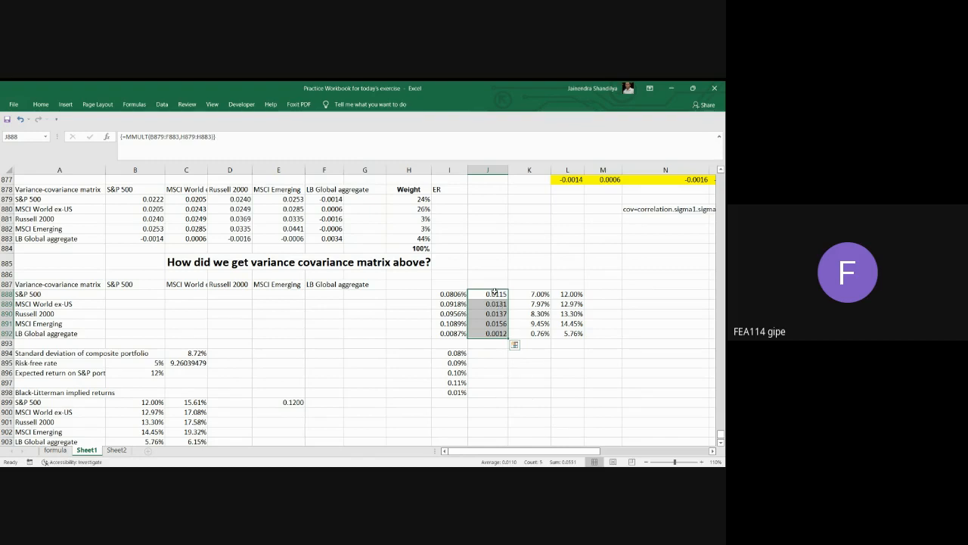
# Copy the matrix product in J888:J892 and paste it into J894:J898 as values only.
pyautogui.moveTo(495, 295); pyautogui.dragTo(497, 334)
pyautogui.click(41, 104)
pyautogui.click(35, 130)
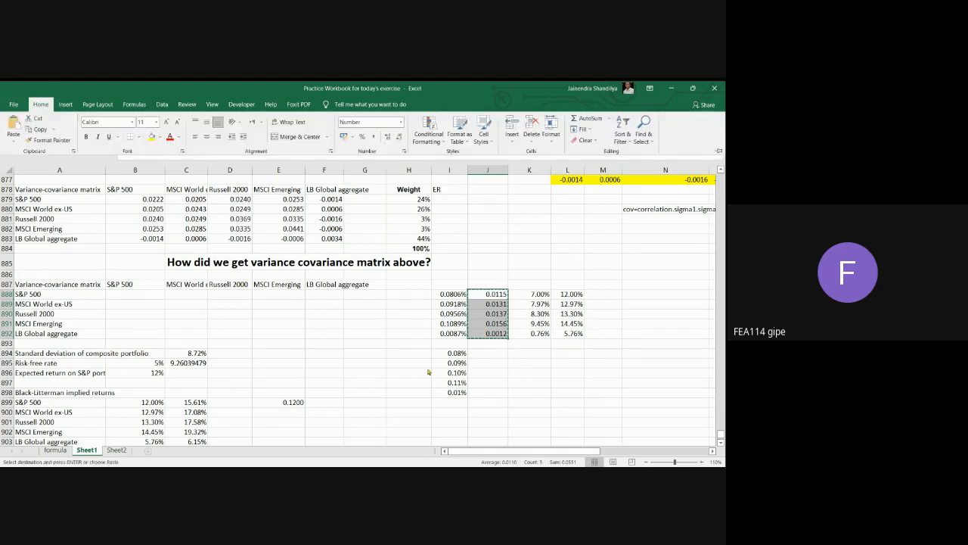
pyautogui.click(491, 353)
pyautogui.moveTo(495, 360); pyautogui.dragTo(496, 393)
pyautogui.moveTo(491, 350); pyautogui.dragTo(495, 389)
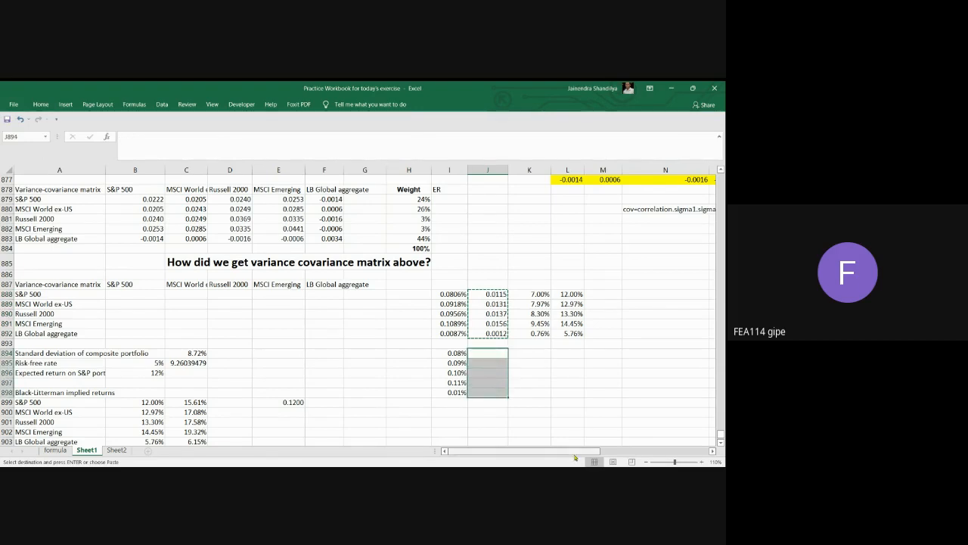
pyautogui.hotkey('ctrl', 'v')
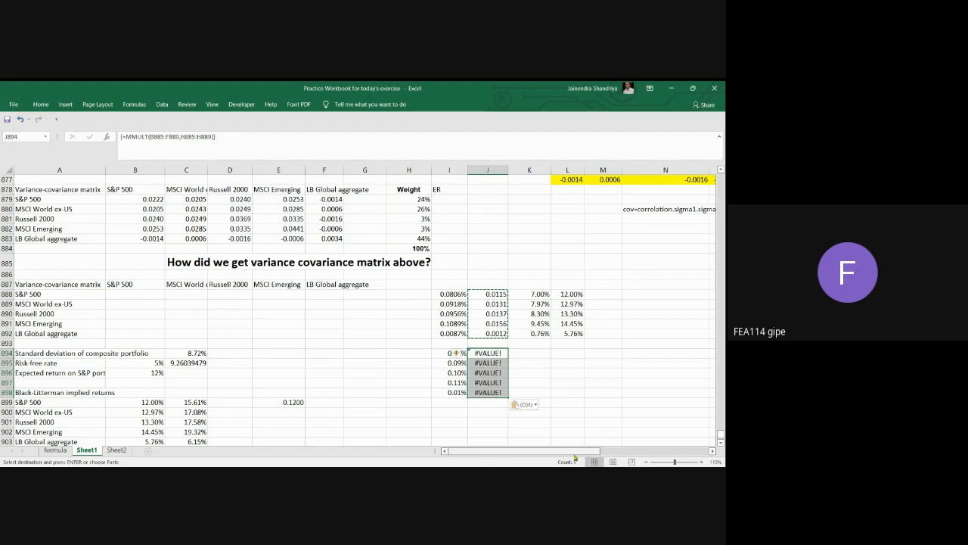
pyautogui.click(531, 404)
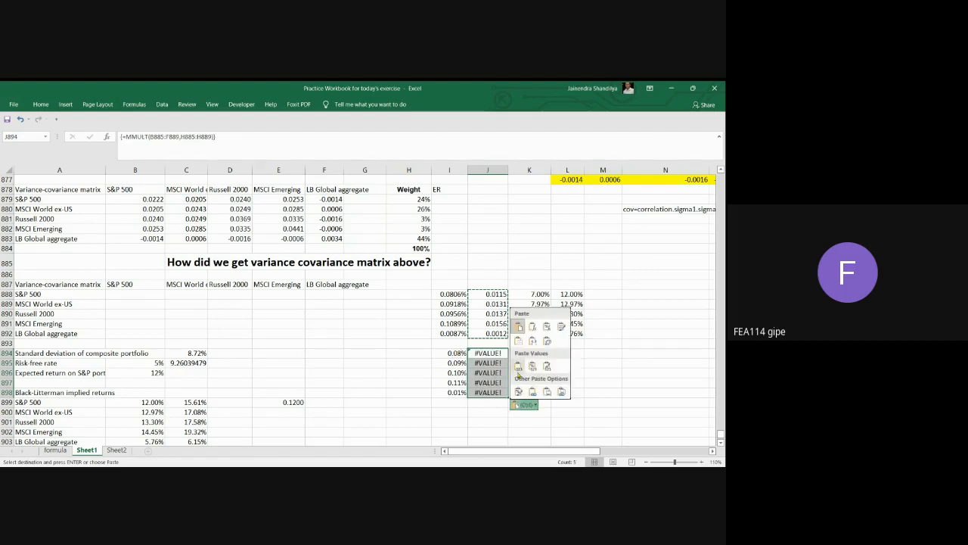
pyautogui.click(518, 365)
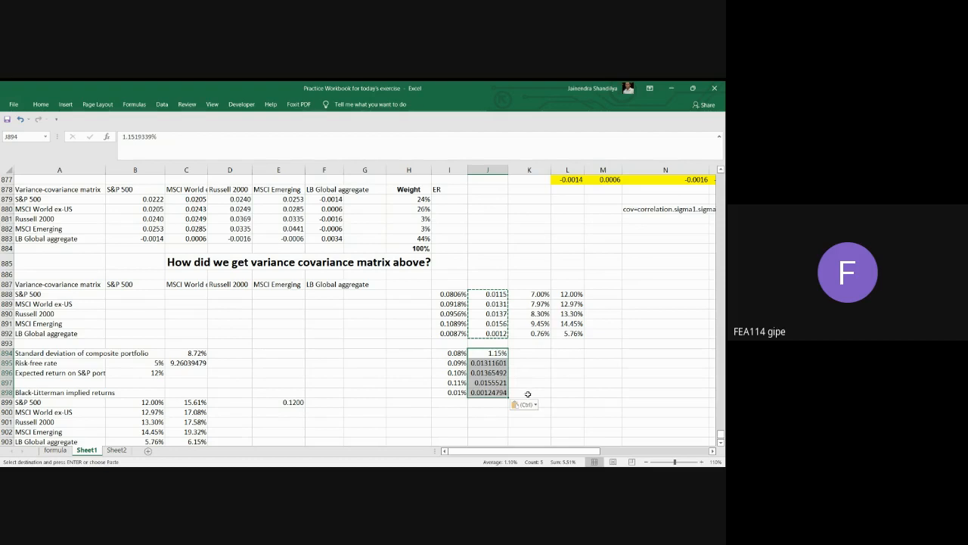
# Format the pasted values in J894:J898 as Number with three decimal places.
pyautogui.rightClick(496, 364)
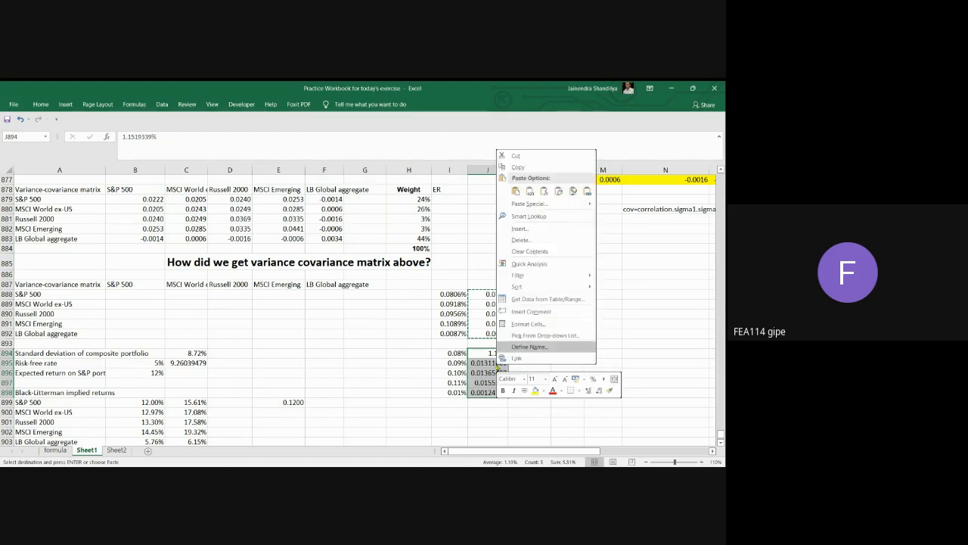
pyautogui.click(528, 323)
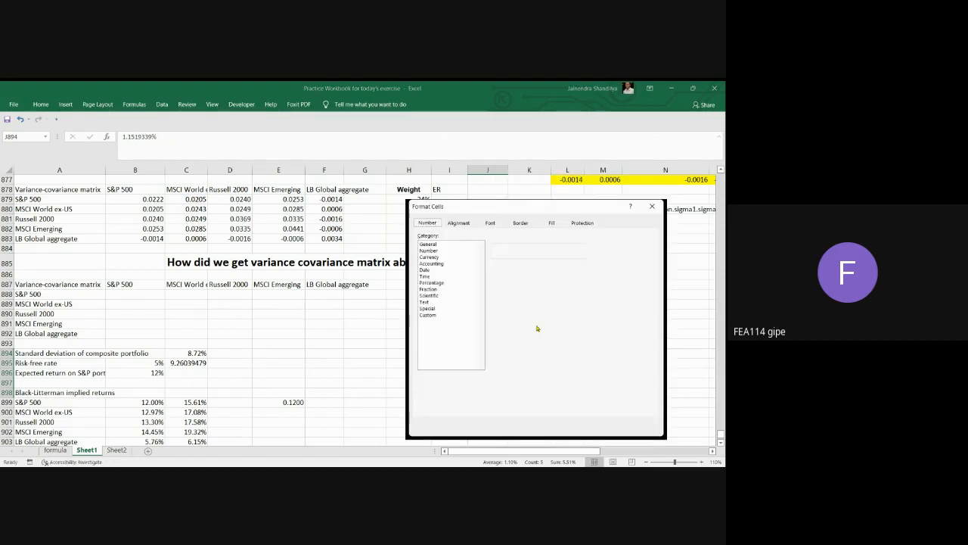
pyautogui.click(442, 283)
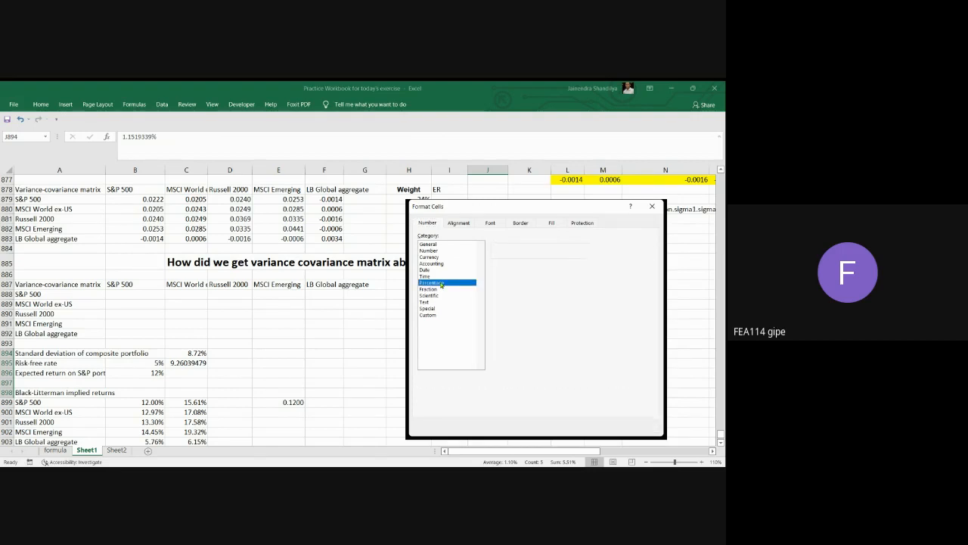
pyautogui.click(437, 251)
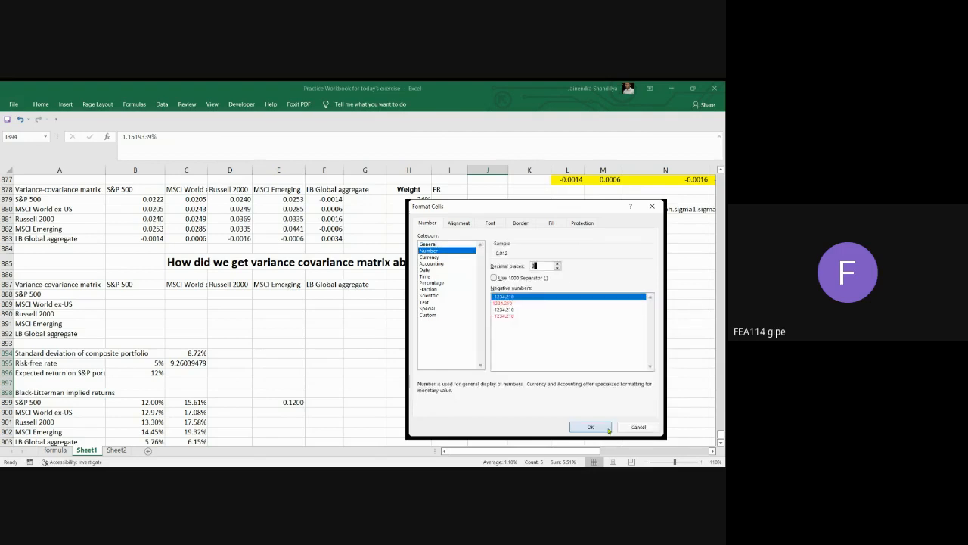
pyautogui.click(592, 429)
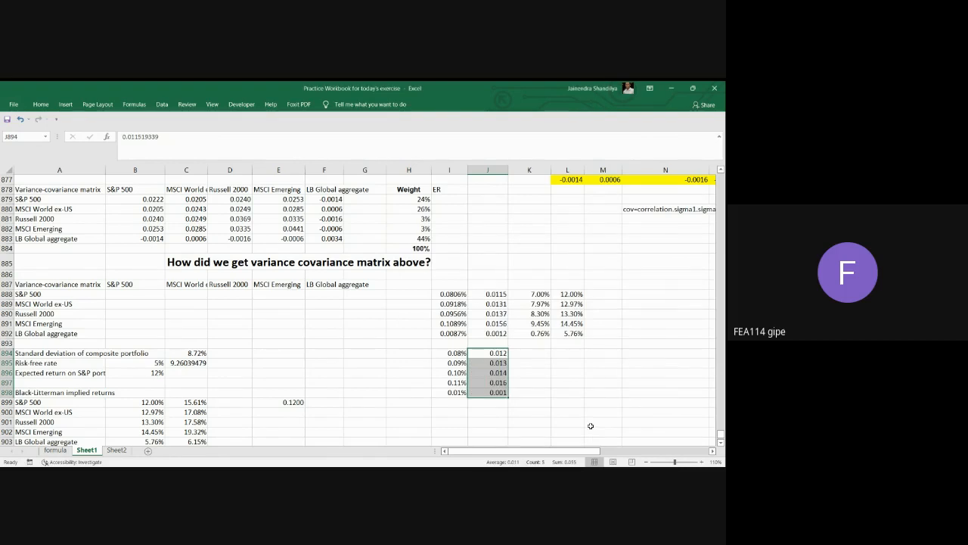
# Divide I894 by J894 in K894, with the reference to J894 made absolute.
pyautogui.click(536, 353)
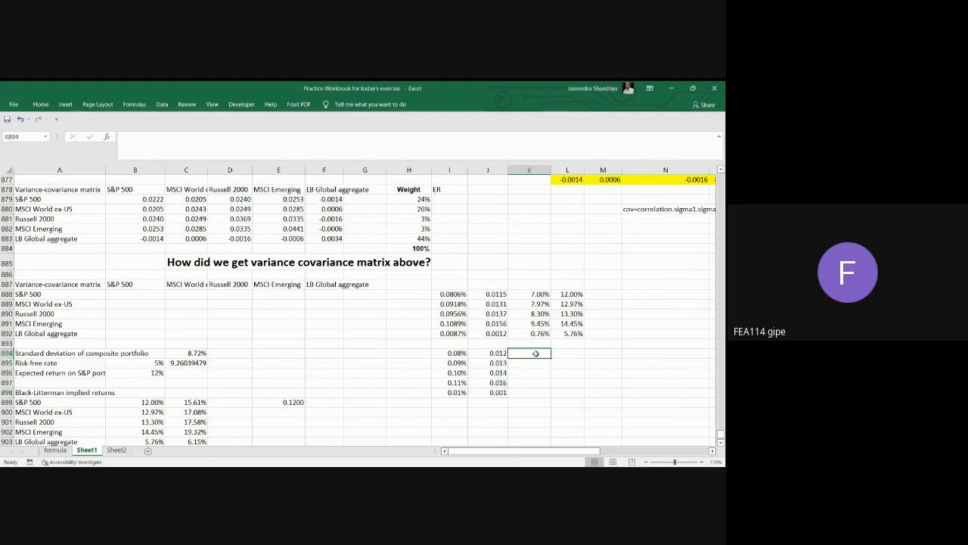
pyautogui.write('=')
pyautogui.press('Left')
pyautogui.press('Left')
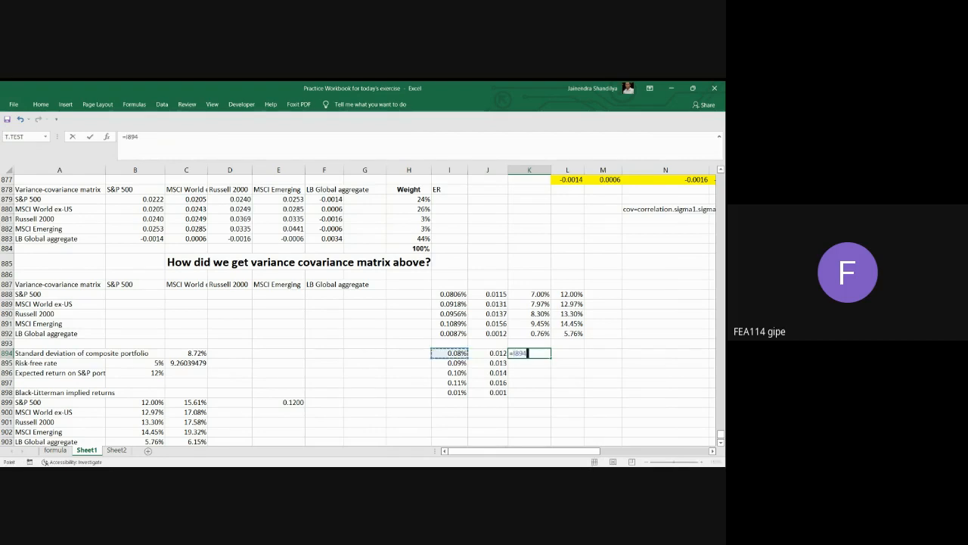
pyautogui.write('/')
pyautogui.click(502, 355)
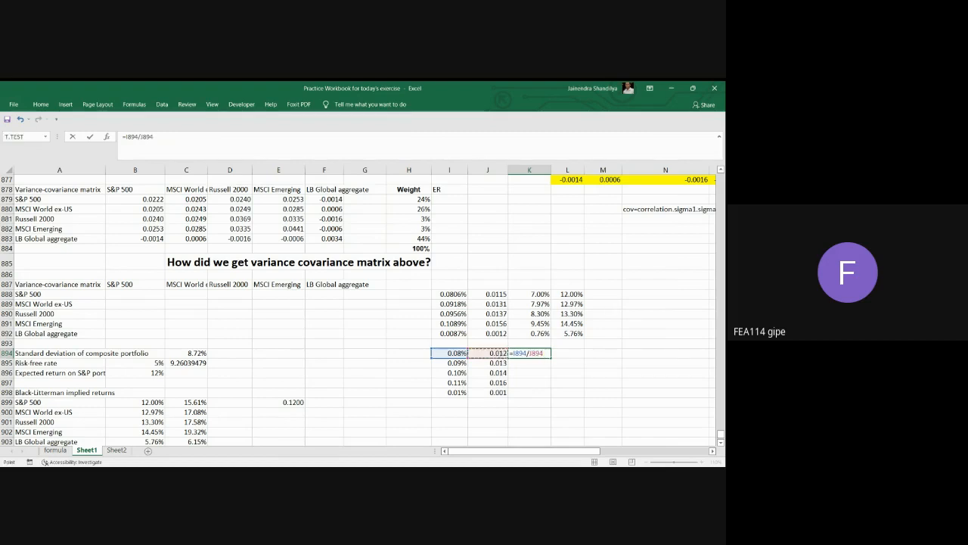
pyautogui.press('F4')
pyautogui.press('Return')
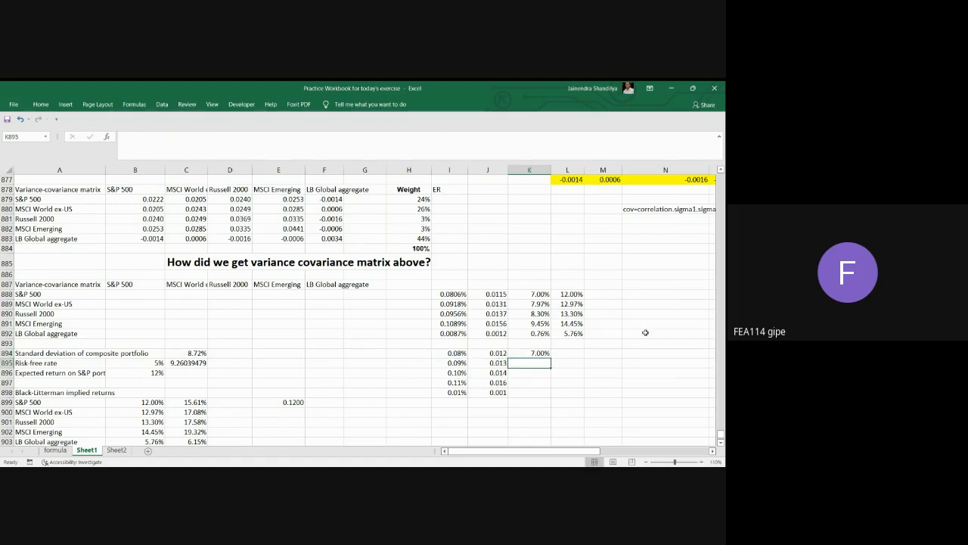
# Fill the division formula in K894 down to K898.
pyautogui.click(541, 353)
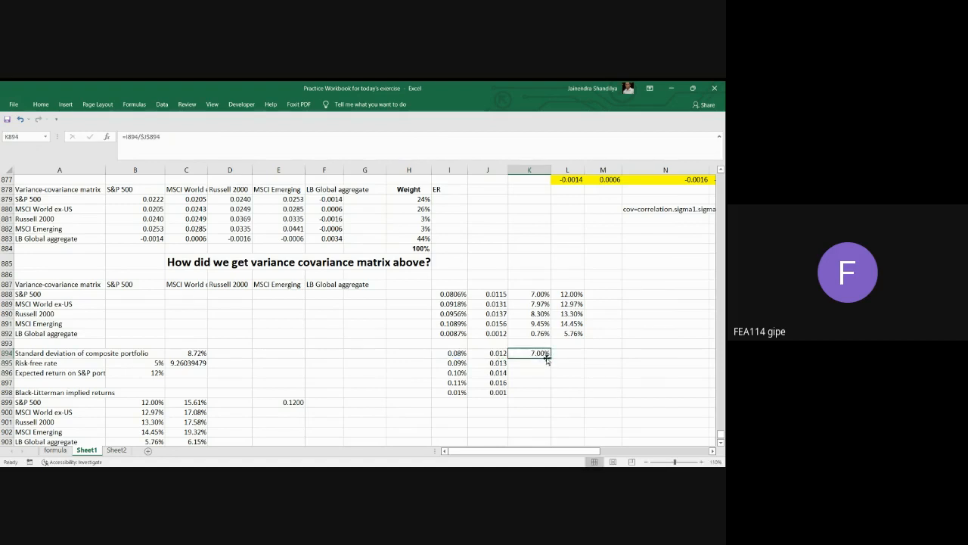
pyautogui.moveTo(550, 357); pyautogui.dragTo(551, 397)
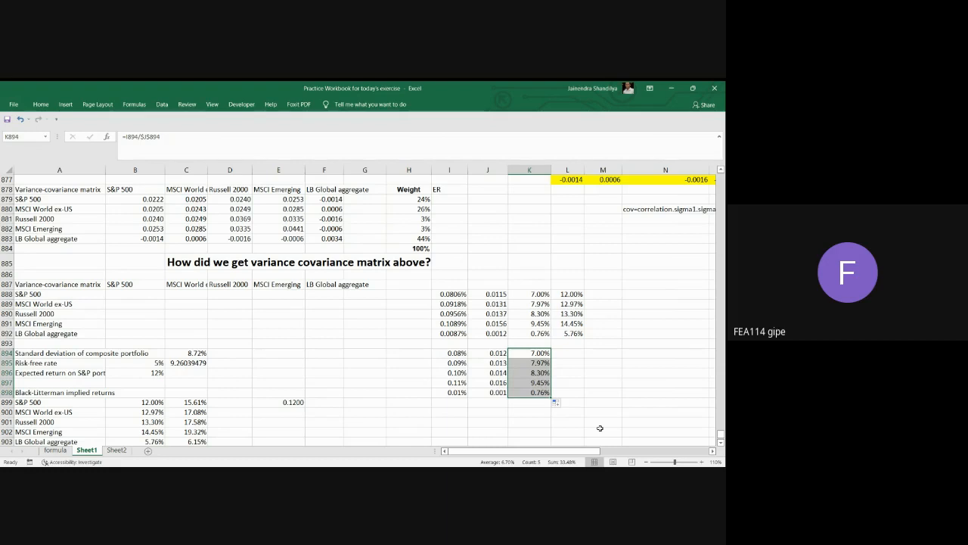
# In L894, add the risk-free rate in B895 to K894, with the reference to B895 made absolute.
pyautogui.click(576, 356)
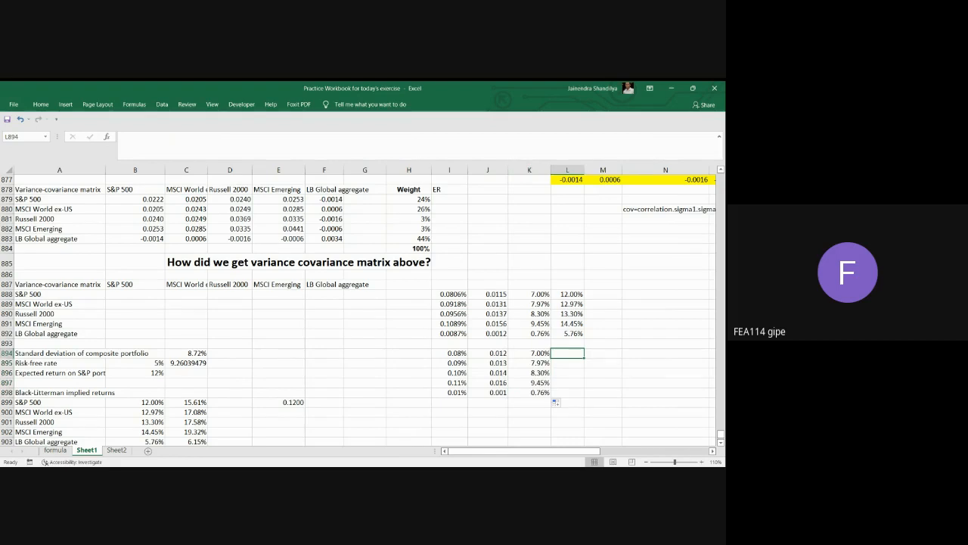
pyautogui.write('=')
pyautogui.click(545, 354)
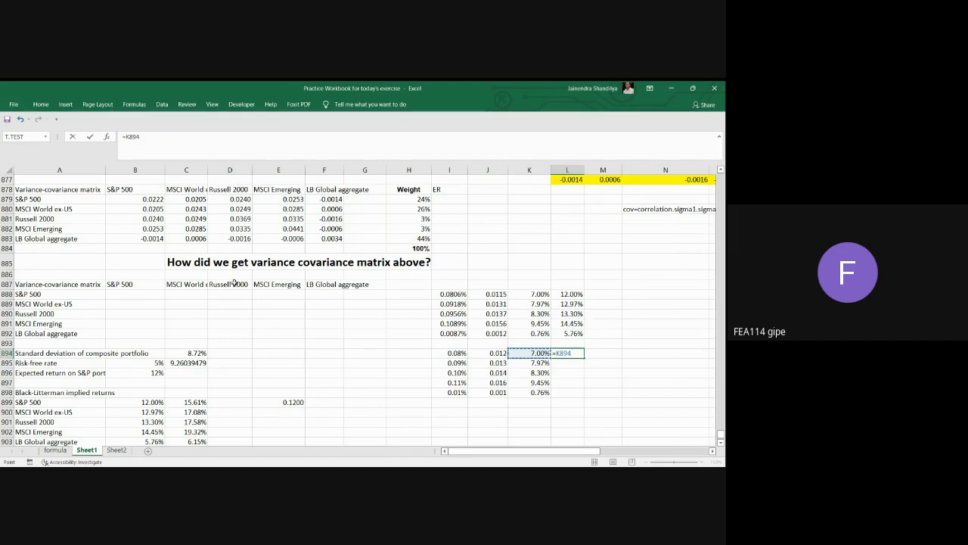
pyautogui.scroll(1, 235, 282)
pyautogui.click(153, 390)
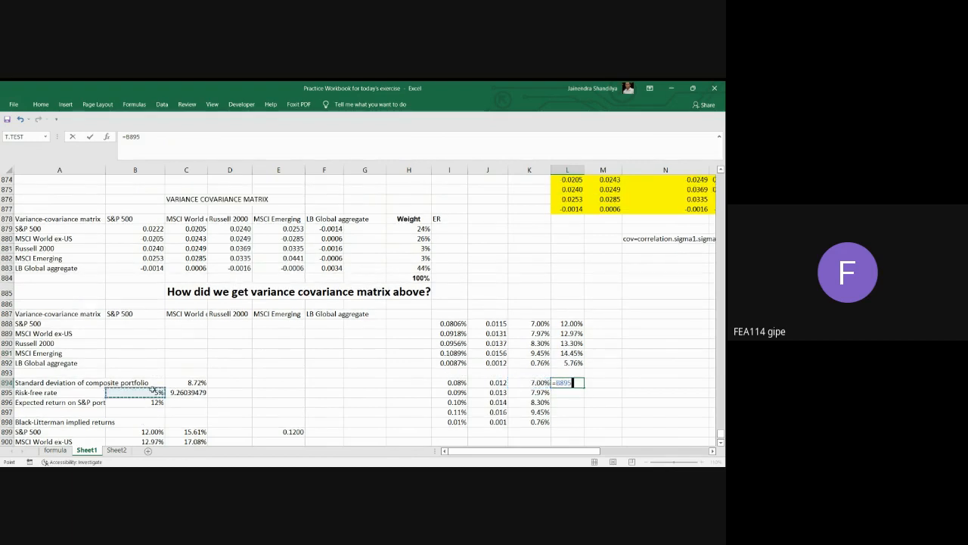
pyautogui.press('F4')
pyautogui.press('BackSpace')
pyautogui.press('BackSpace')
pyautogui.press('BackSpace')
pyautogui.press('BackSpace')
pyautogui.press('BackSpace')
pyautogui.press('BackSpace')
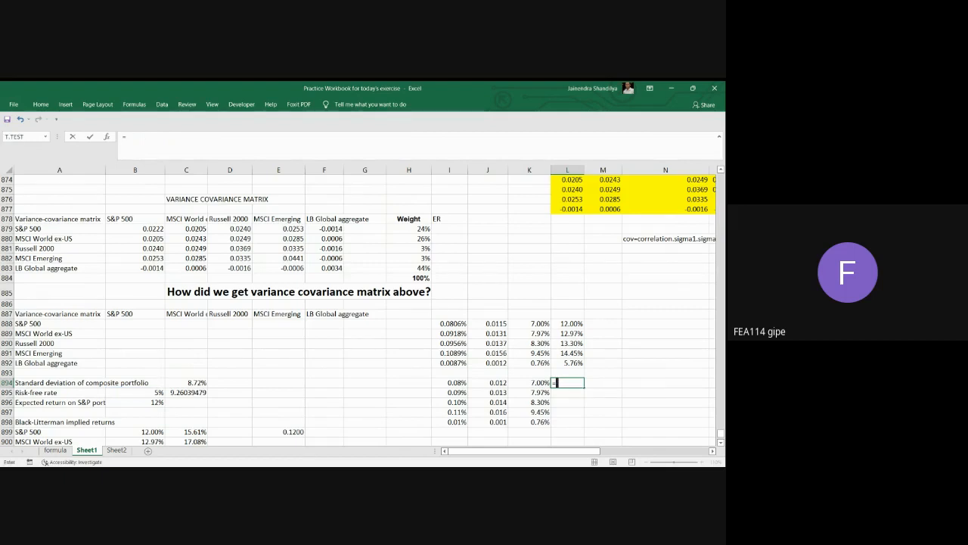
pyautogui.click(539, 382)
pyautogui.write('+')
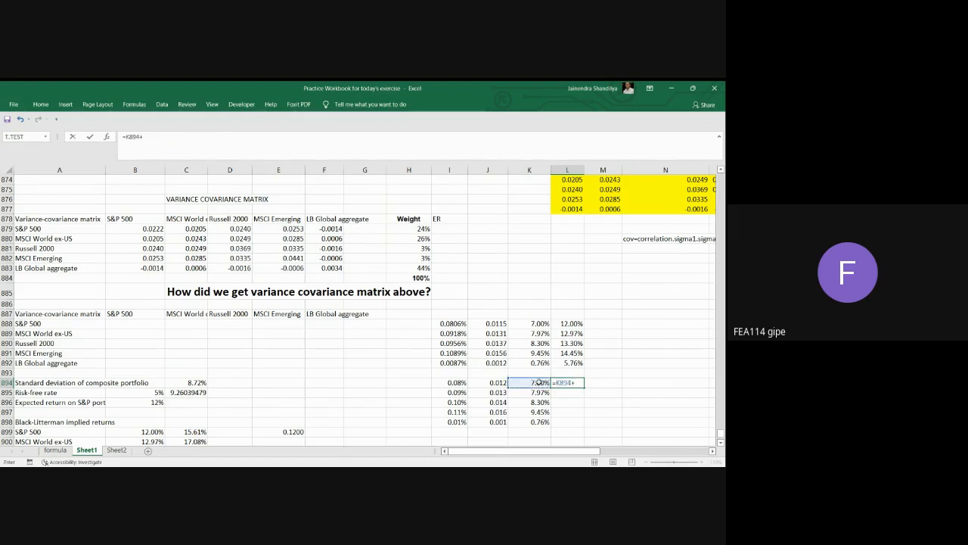
pyautogui.click(152, 392)
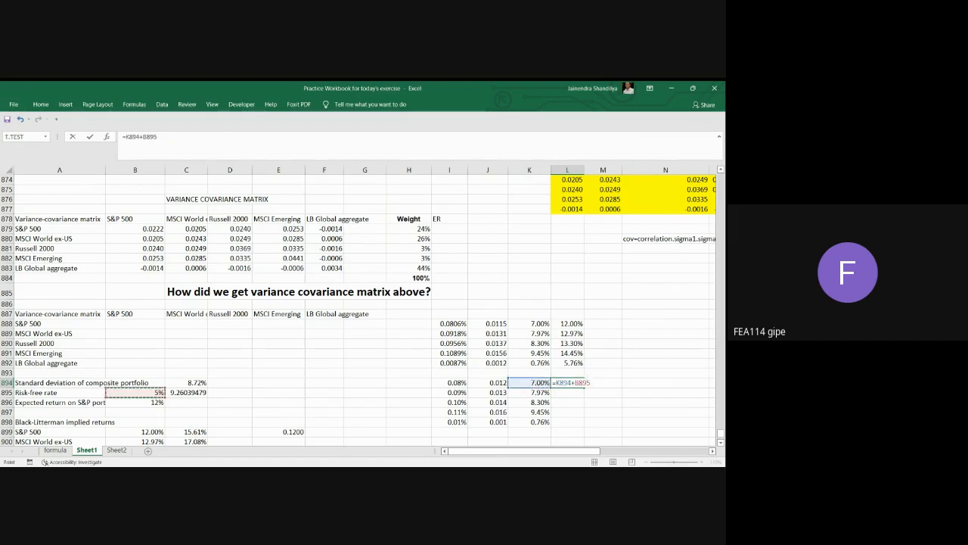
pyautogui.press('Return')
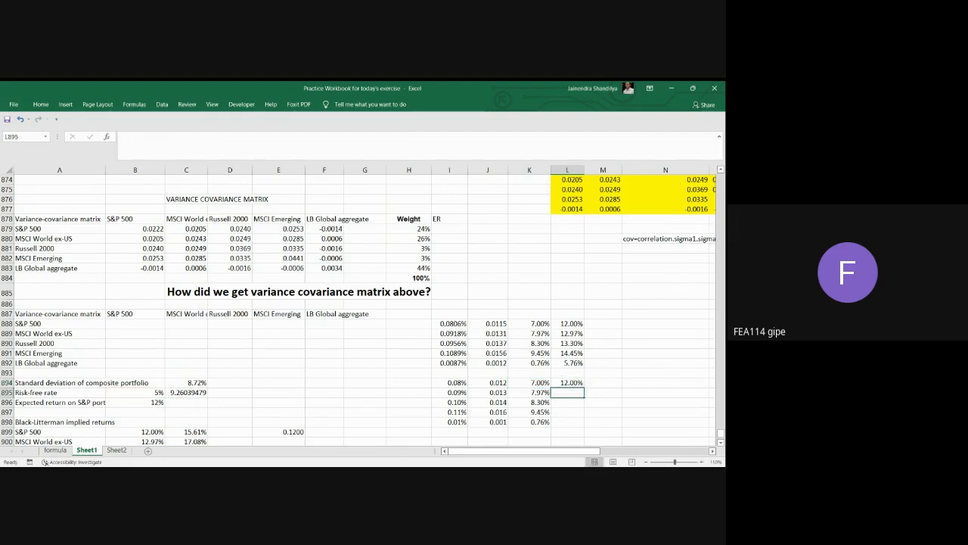
# Fill the implied return formula in L894 down to L898.
pyautogui.click(576, 381)
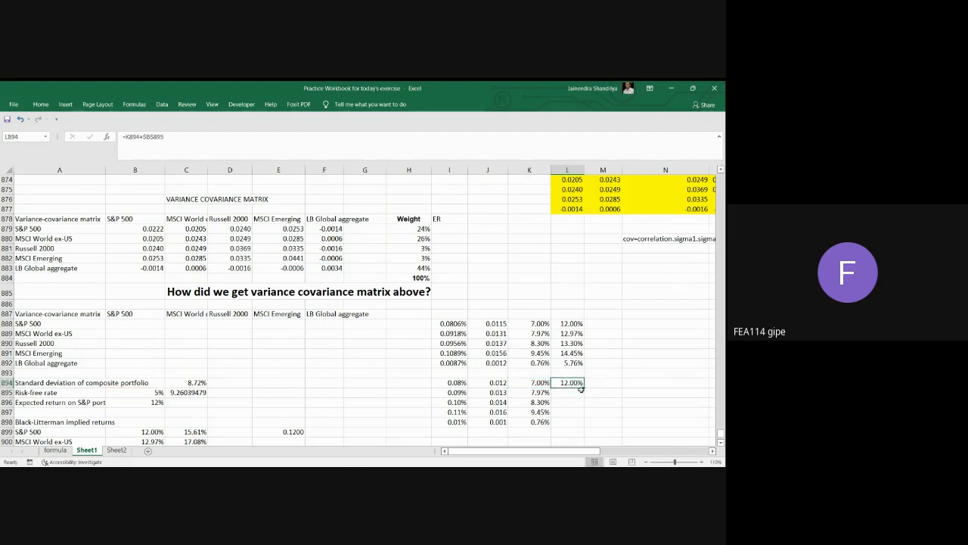
pyautogui.moveTo(583, 384); pyautogui.dragTo(581, 424)
pyautogui.scroll(-2, 618, 374)
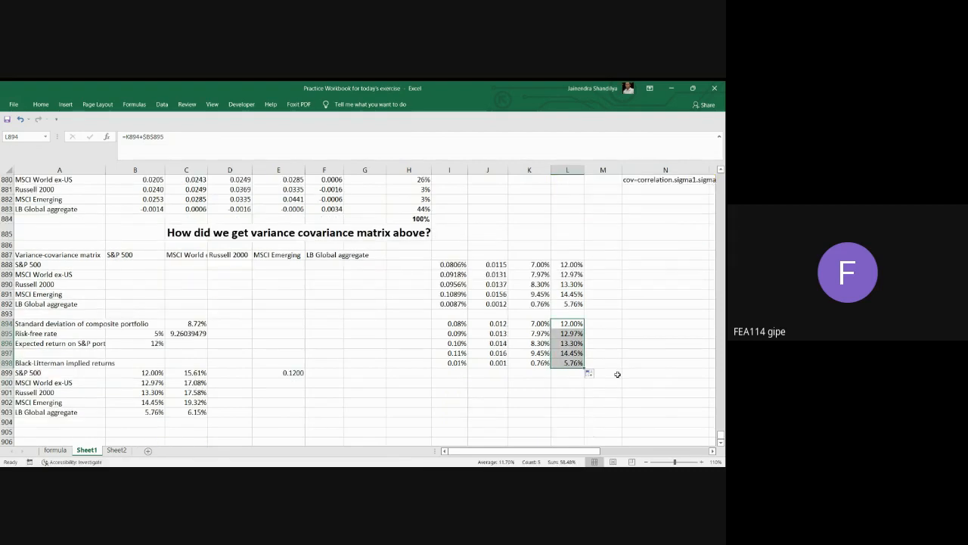
pyautogui.moveTo(572, 323); pyautogui.dragTo(578, 363)
# Enter the heading "implied portfolio return of international benchmark" in L887.
pyautogui.click(566, 255)
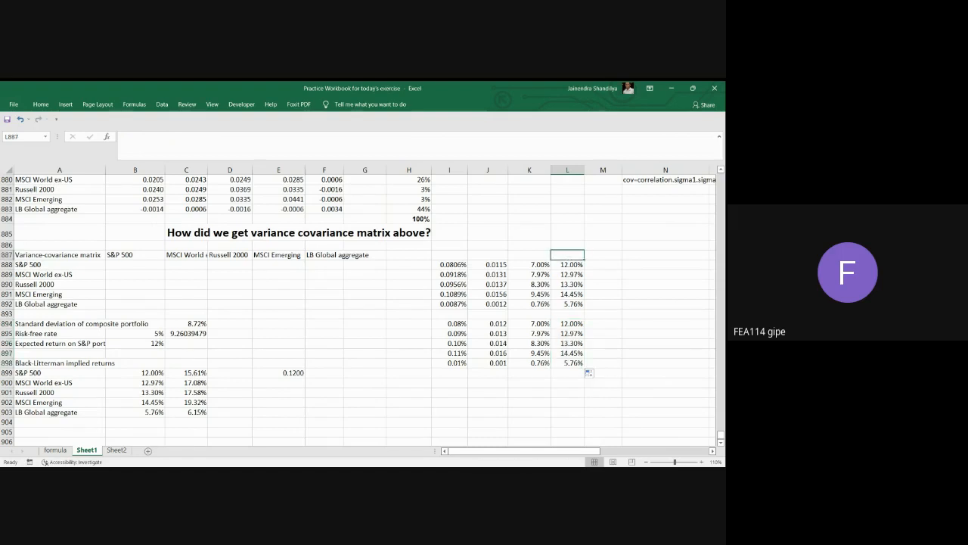
pyautogui.write('implied p')
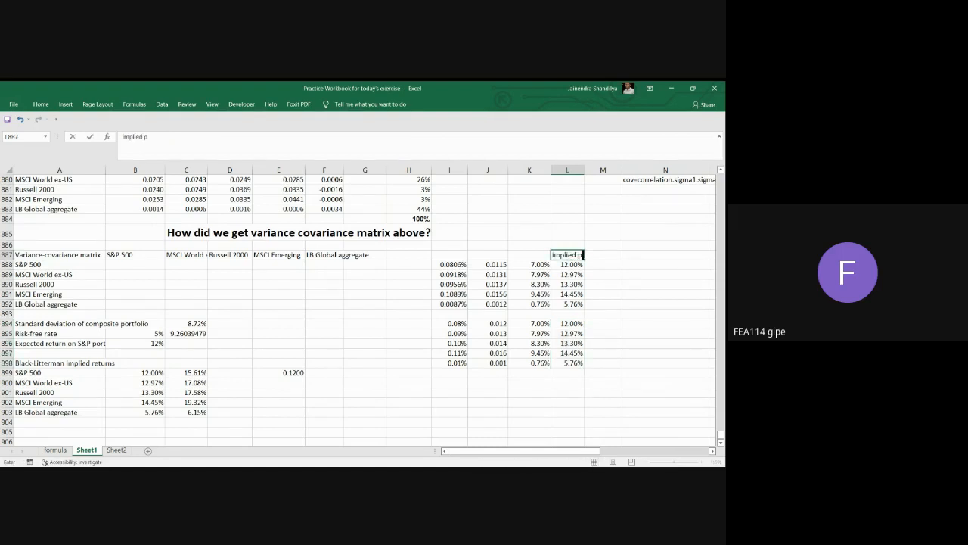
pyautogui.write('ortfolio return of internationa')
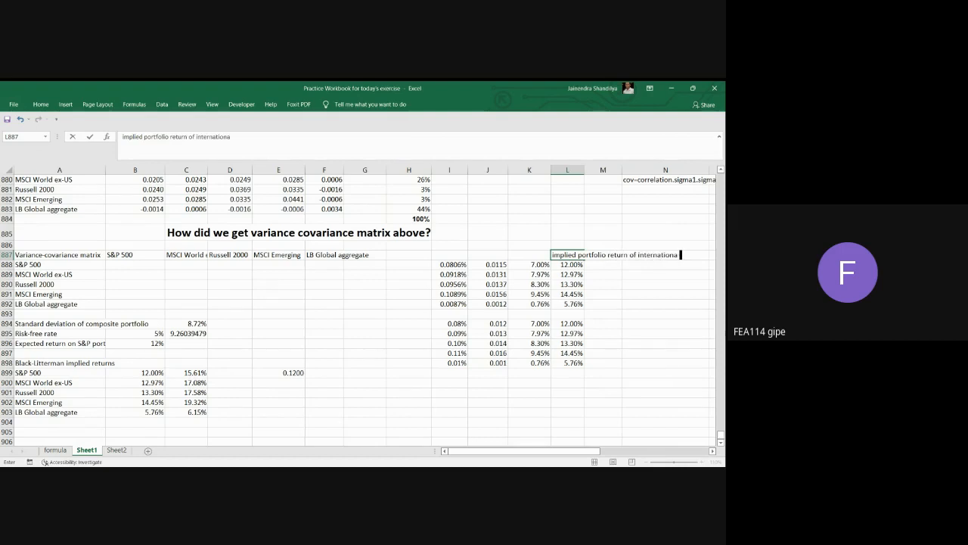
pyautogui.write('l benchmark')
pyautogui.press('Return')
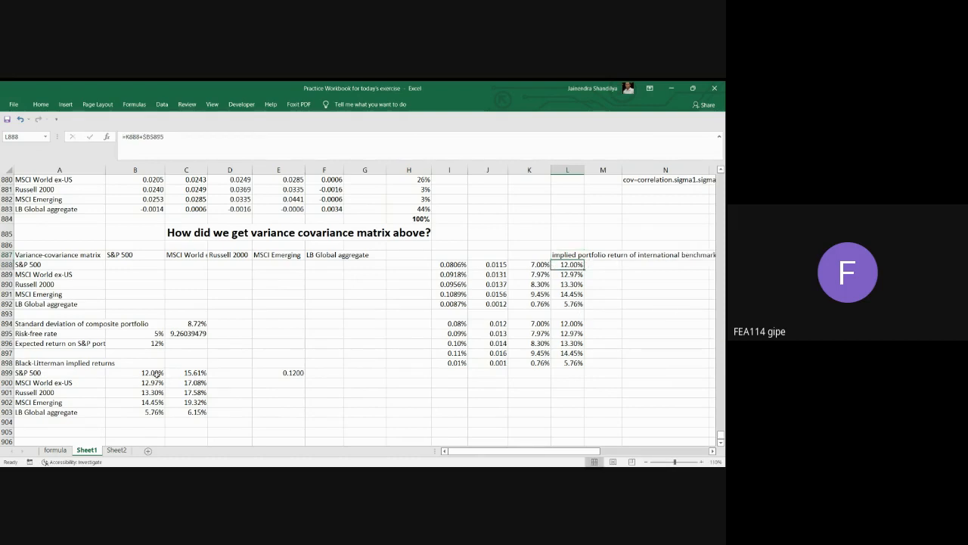
# Compare the Black-Litterman implied returns in B899:B903 with the step-by-step calculation in I894:L898.
pyautogui.moveTo(146, 374); pyautogui.dragTo(148, 404)
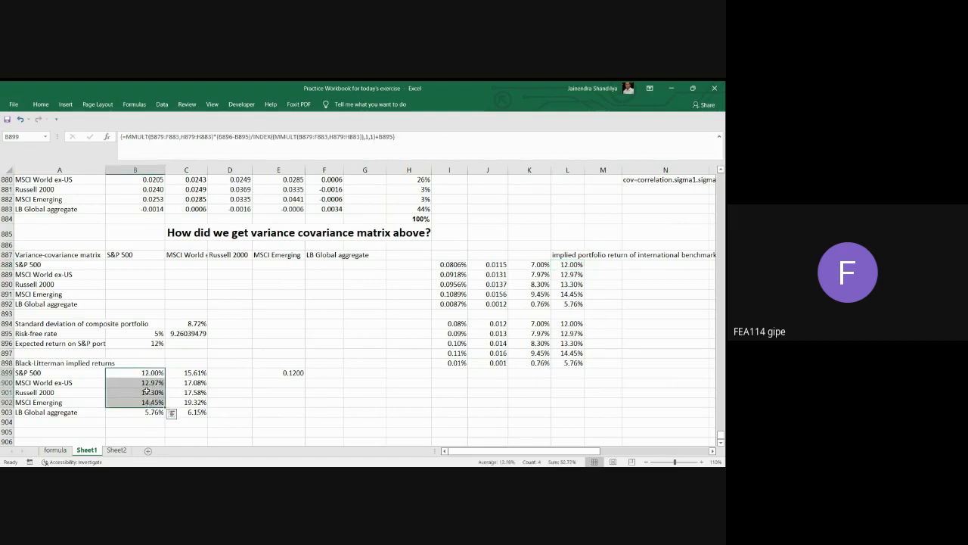
pyautogui.click(264, 403)
pyautogui.moveTo(147, 375); pyautogui.dragTo(148, 412)
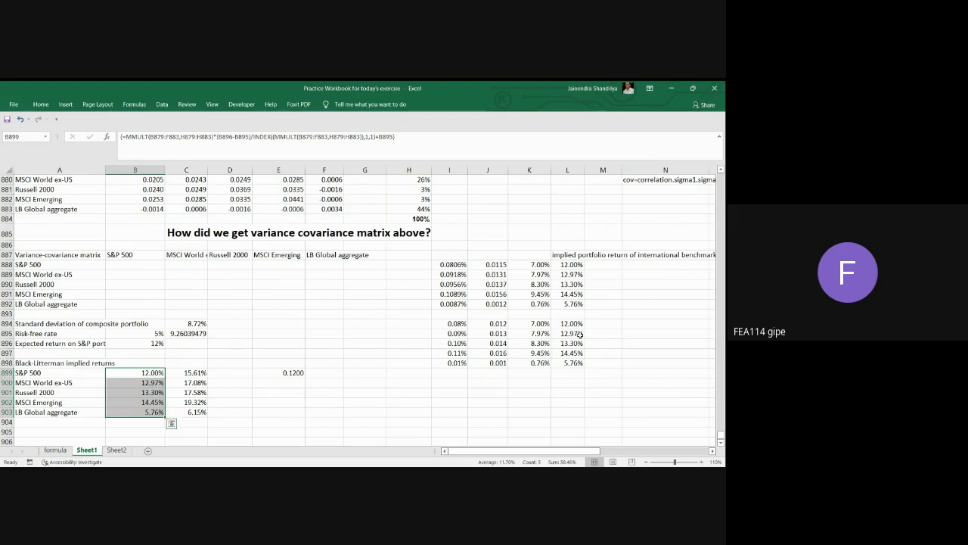
pyautogui.scroll(-1, 399, 380)
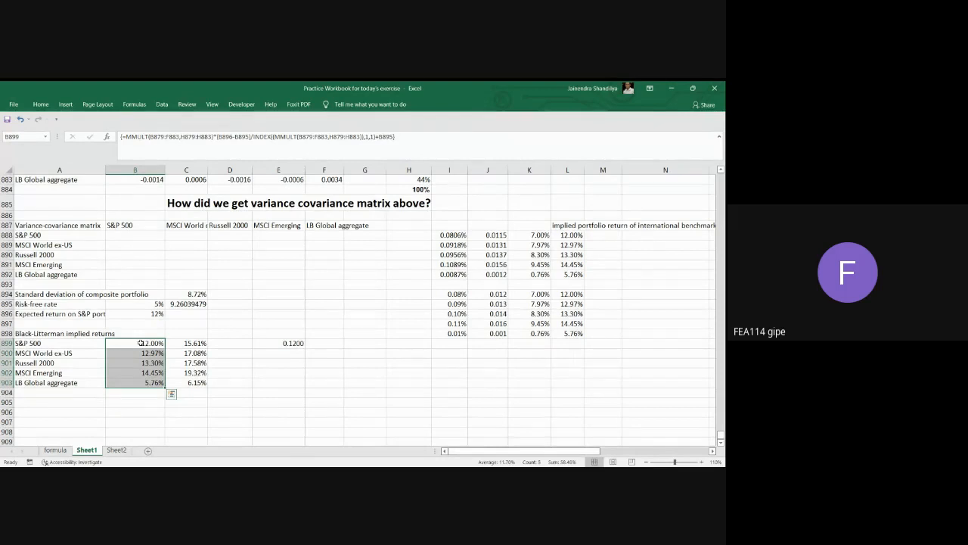
pyautogui.moveTo(144, 344); pyautogui.dragTo(144, 382)
pyautogui.moveTo(457, 295); pyautogui.dragTo(571, 331)
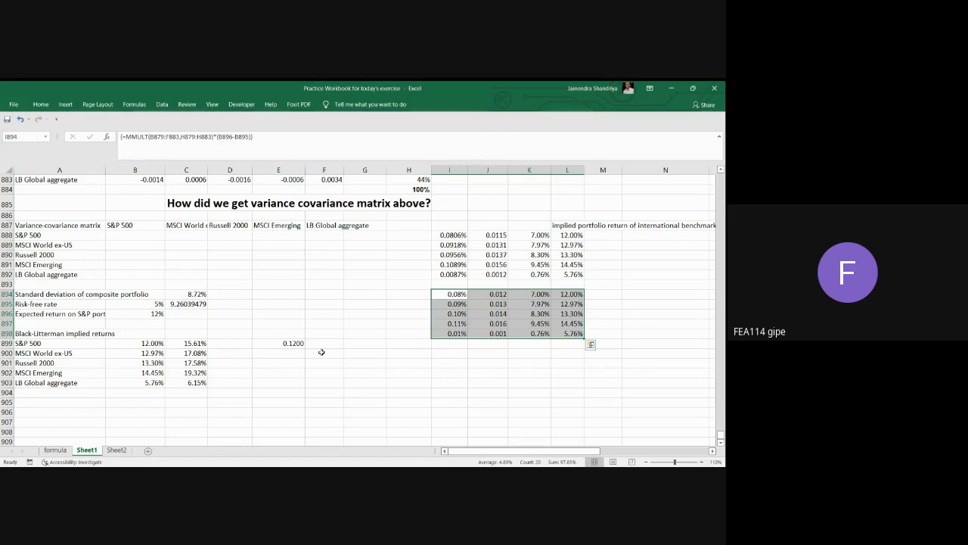
# Close the practice workbook and bring up the one-period binomial tree diagram in the Binomial Model workbook.
pyautogui.click(715, 90)
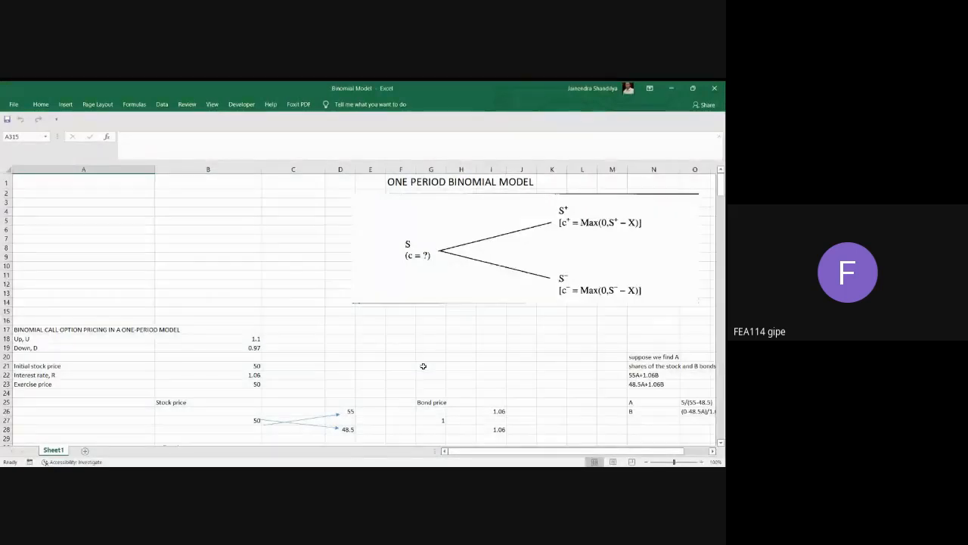
pyautogui.click(712, 451)
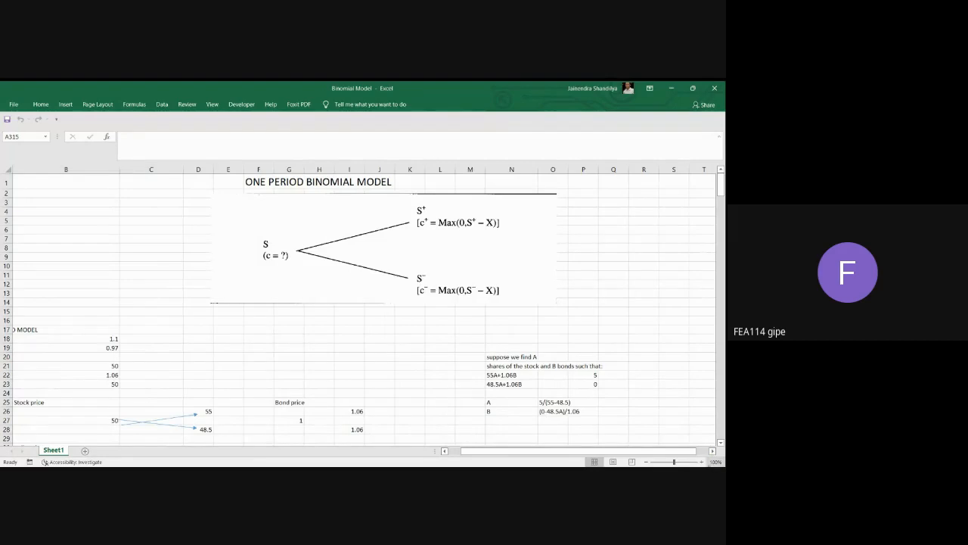
pyautogui.click(701, 461)
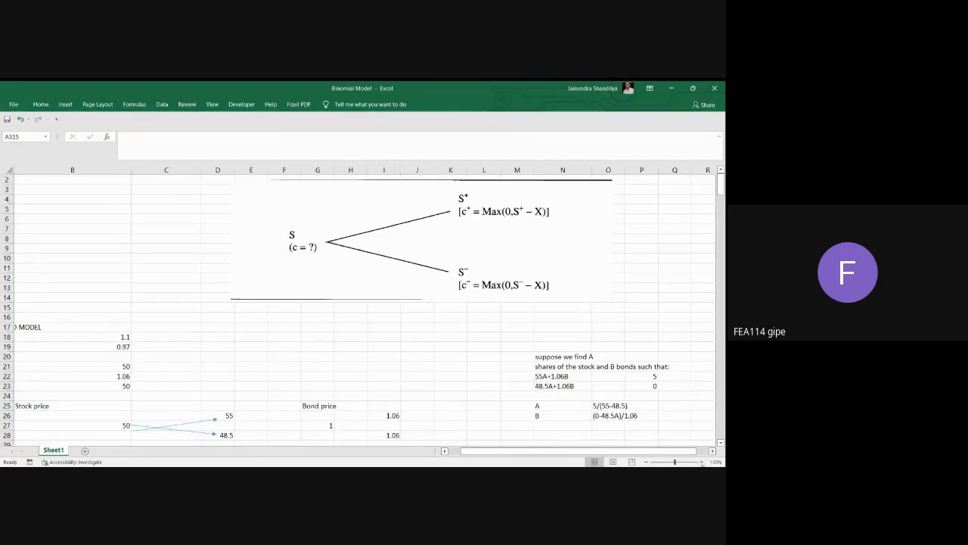
pyautogui.scroll(1, 700, 394)
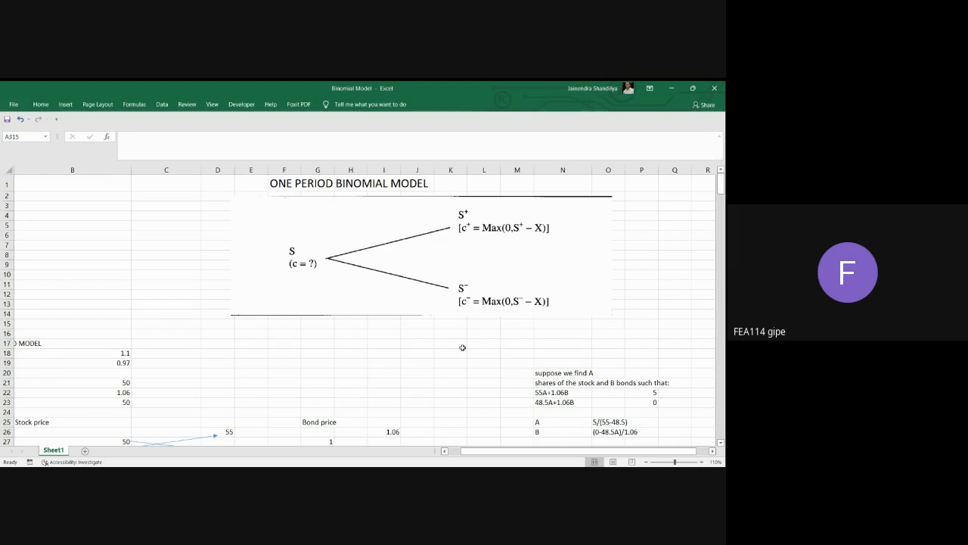
pyautogui.click(486, 249)
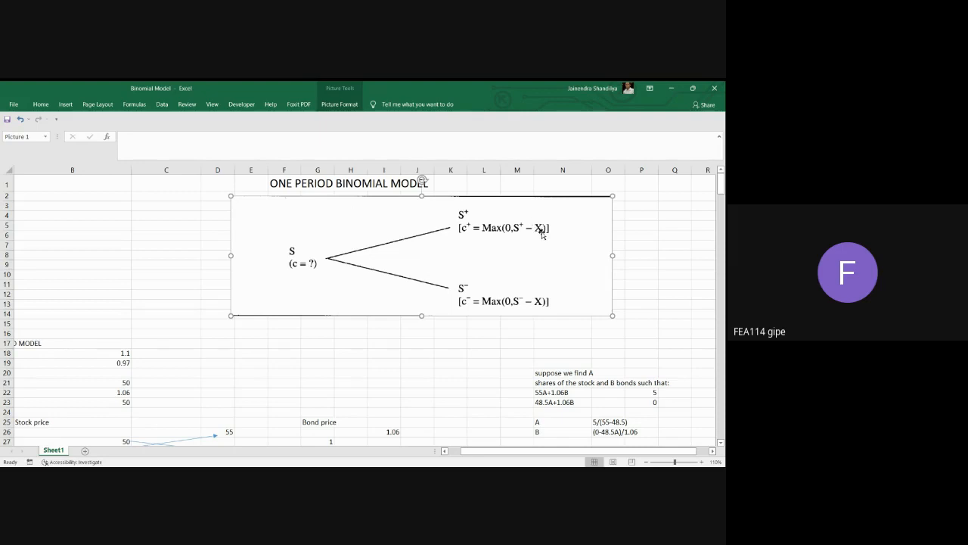
# Beside the binomial diagram, enter the symbol S in P2 and its meaning STOCK PRICE in Q2.
pyautogui.click(649, 196)
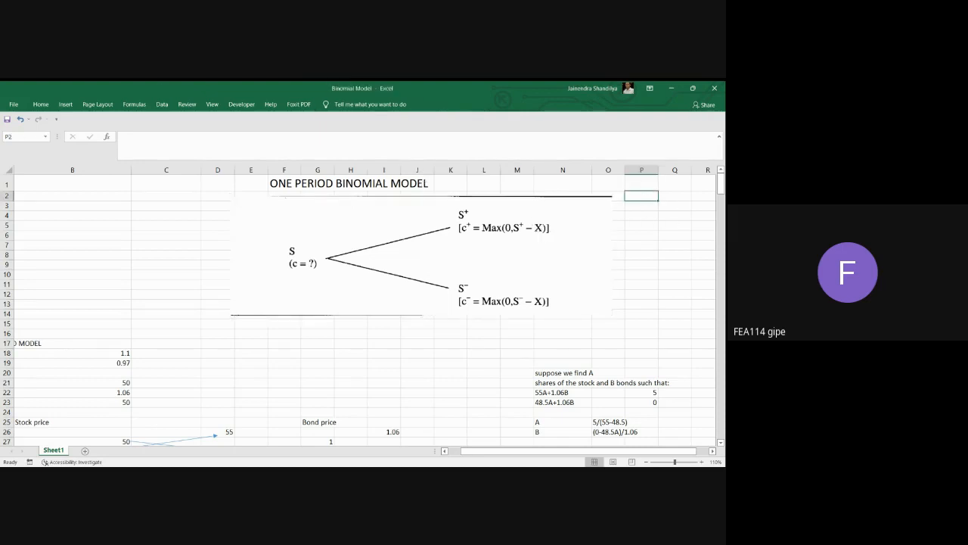
pyautogui.write('c')
pyautogui.press('BackSpace')
pyautogui.write('S')
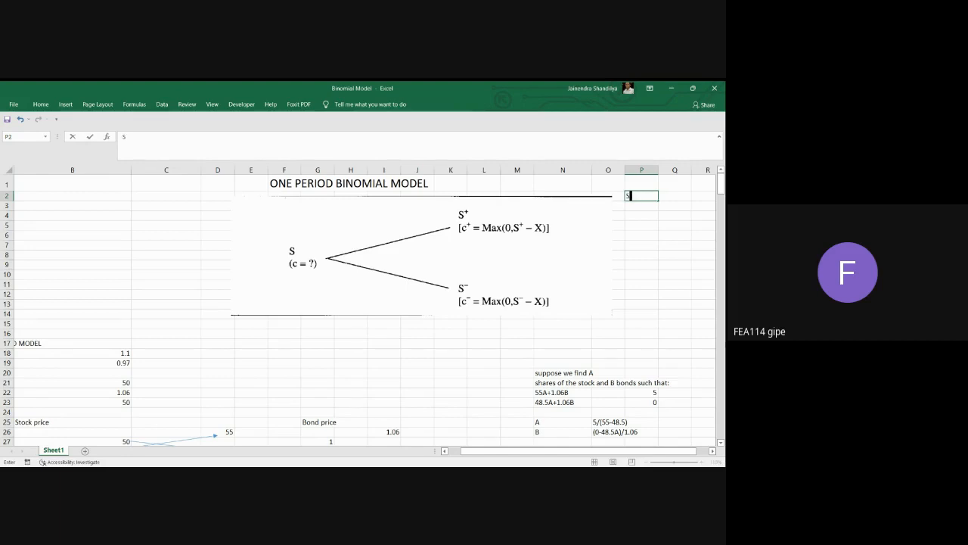
pyautogui.press('Tab')
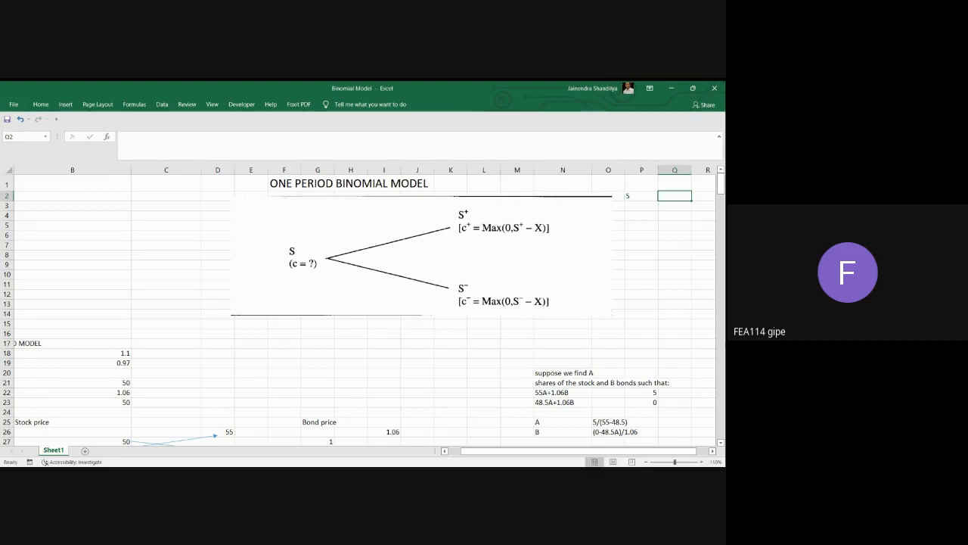
pyautogui.write('STOCK PRICE')
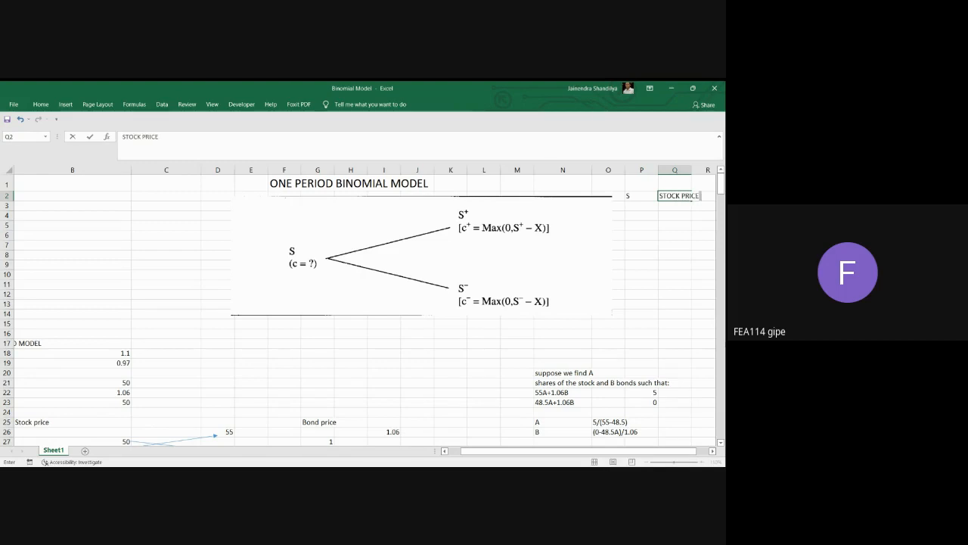
pyautogui.press('Return')
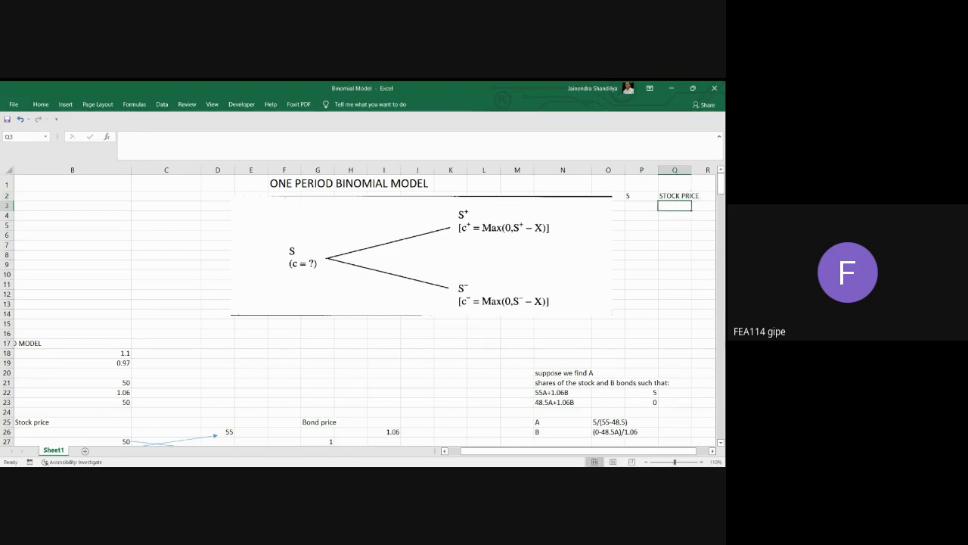
# Enter the symbol X in P3 and its meaning EXERCISE in Q3.
pyautogui.press('Left')
pyautogui.write('X')
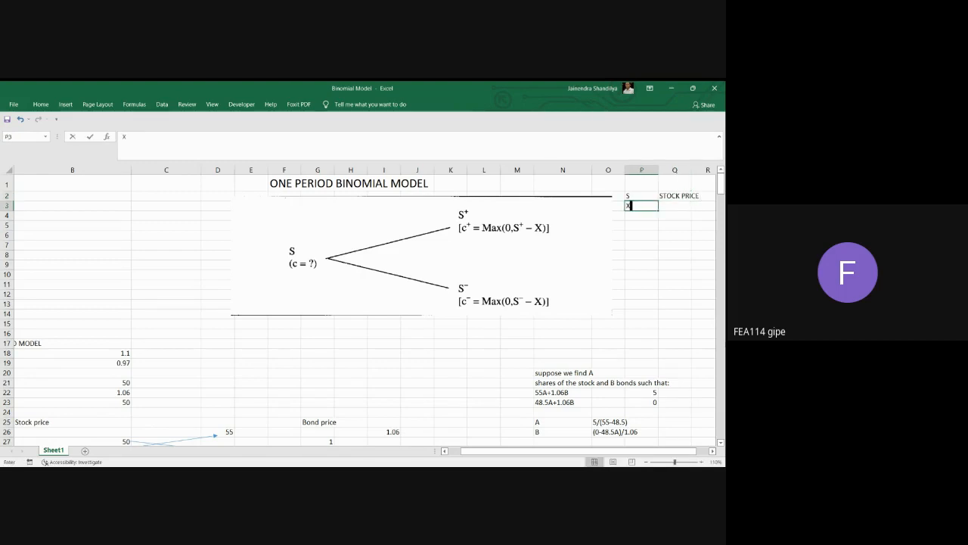
pyautogui.press('Tab')
pyautogui.write('EXERCISE')
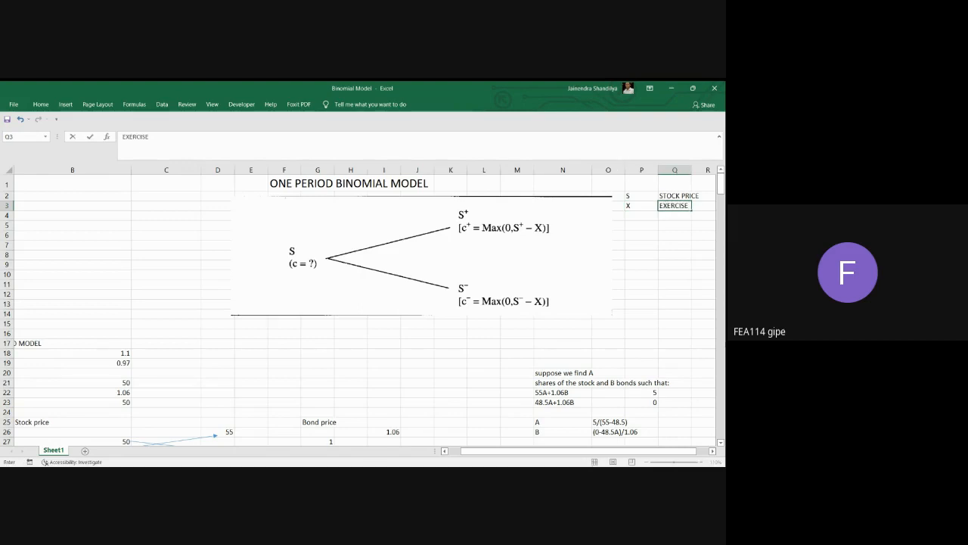
pyautogui.press('Return')
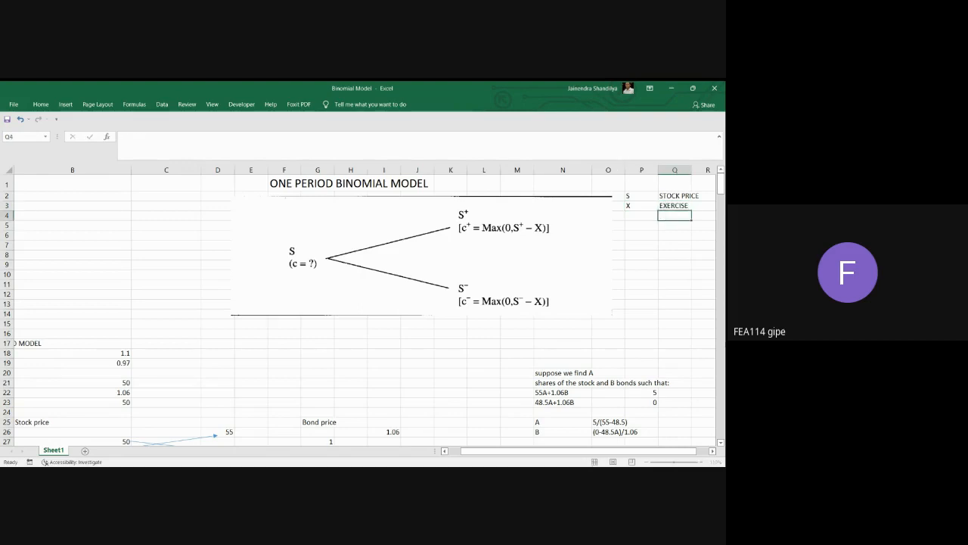
# Enter the symbol c in P4 and its meaning call option price in Q4.
pyautogui.press('Left')
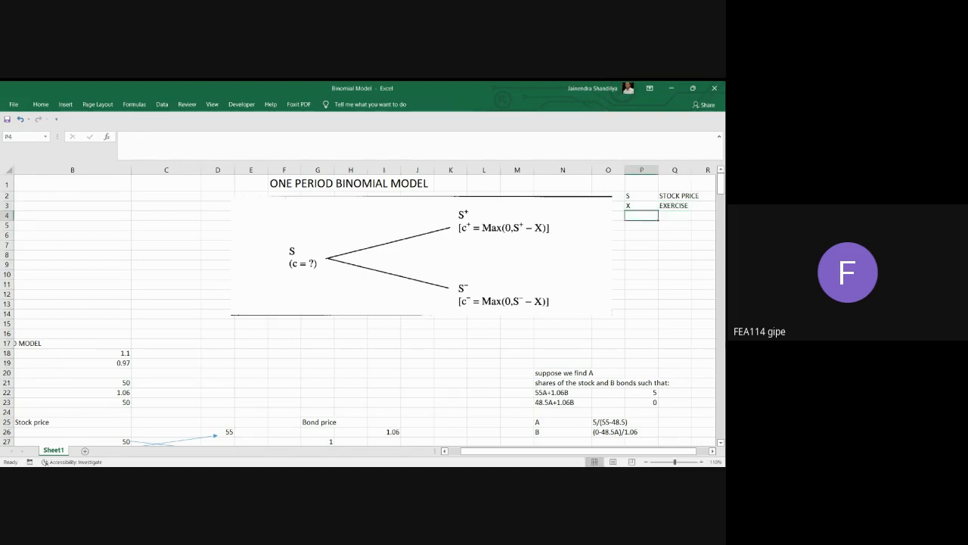
pyautogui.write('c')
pyautogui.press('Tab')
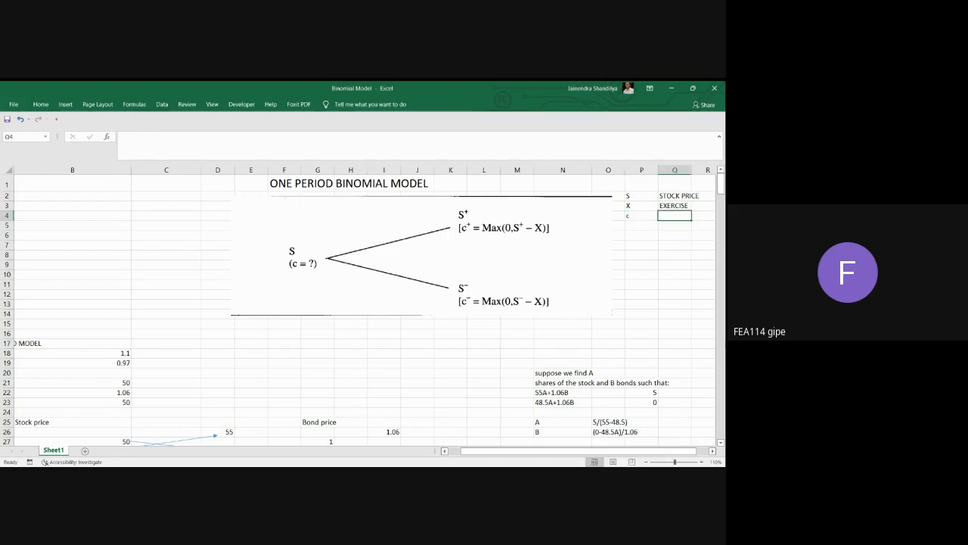
pyautogui.write('call option ')
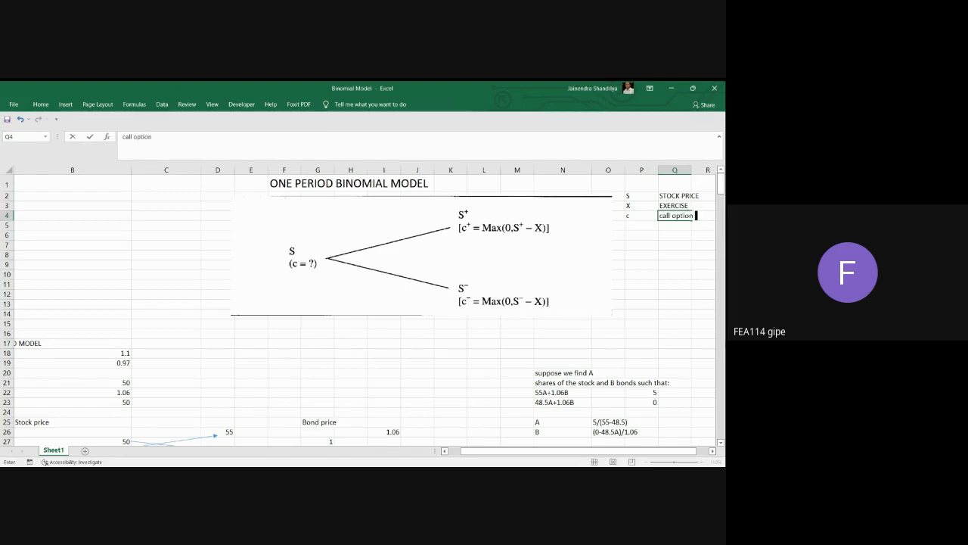
pyautogui.write('price')
pyautogui.press('Return')
# Enter the symbol p in P5 and its meaning put option price in Q5.
pyautogui.press('Left')
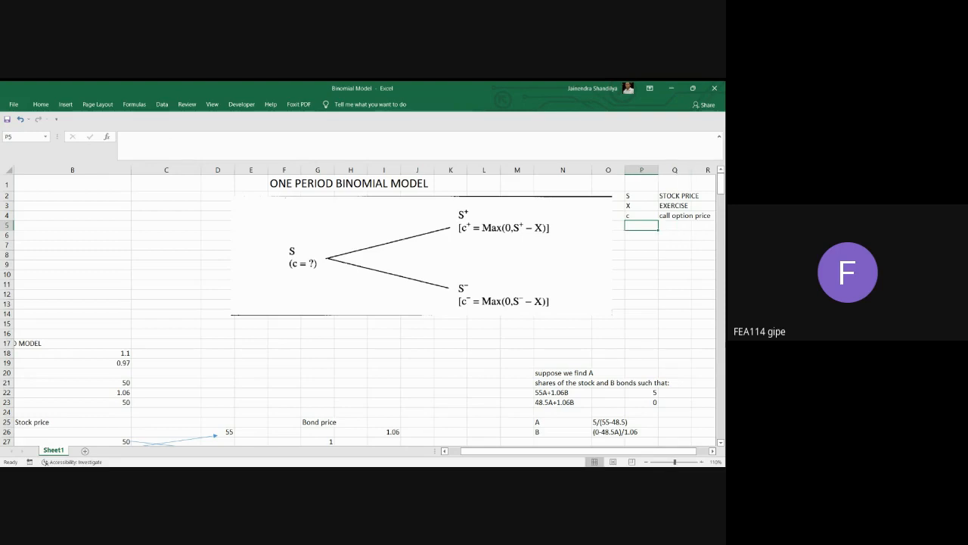
pyautogui.write('p')
pyautogui.press('Right')
pyautogui.write('p')
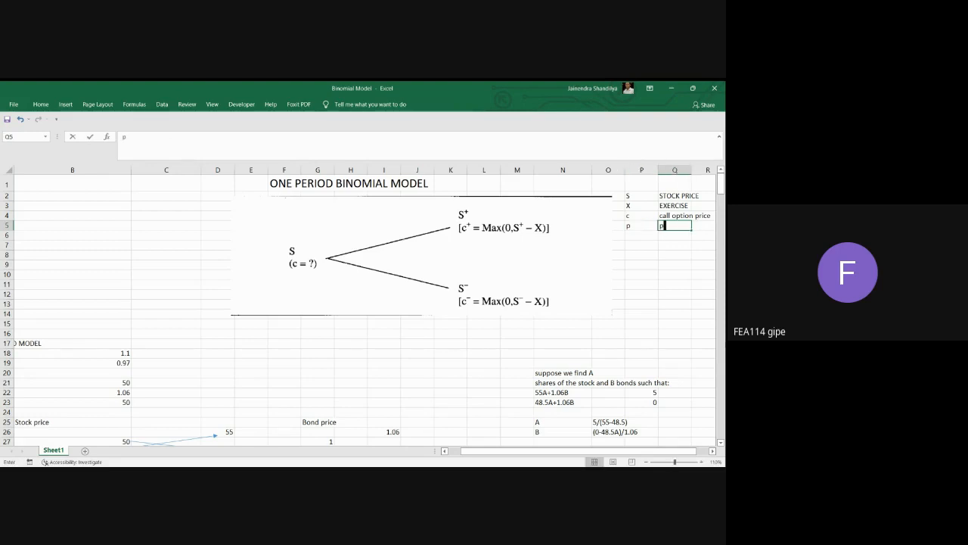
pyautogui.write('ut option price')
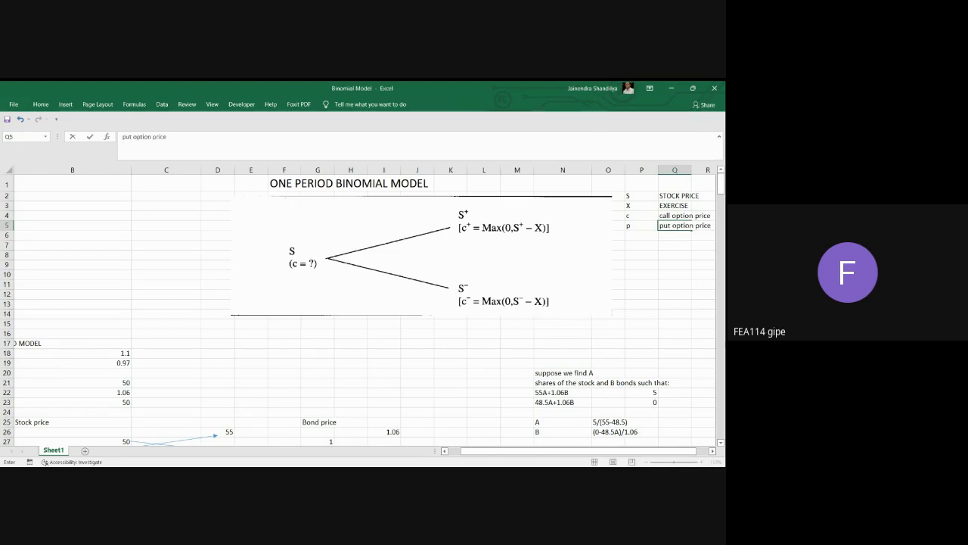
pyautogui.press('Return')
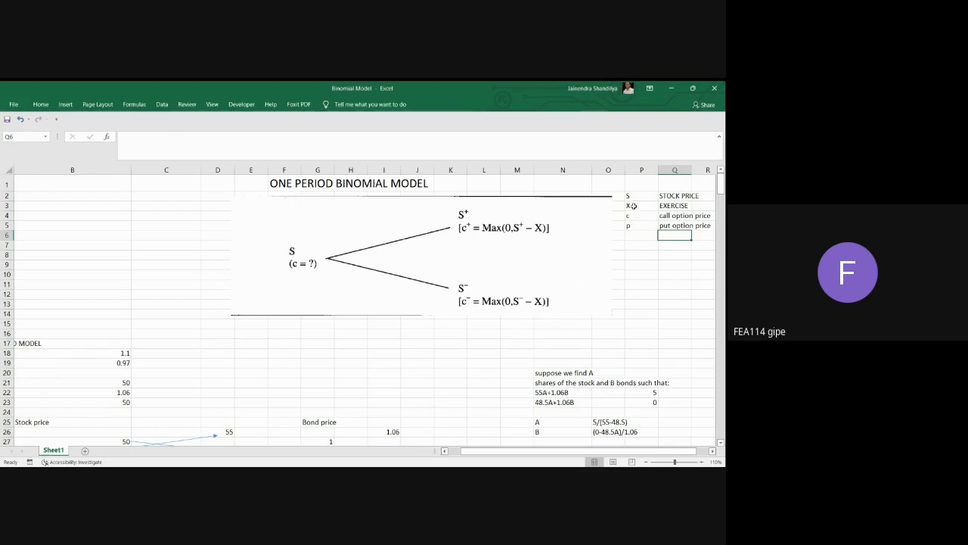
# Enter example values beside the symbol list: exercise price 50 in R3 and stock price 60 in R2.
pyautogui.click(712, 451)
pyautogui.click(603, 209)
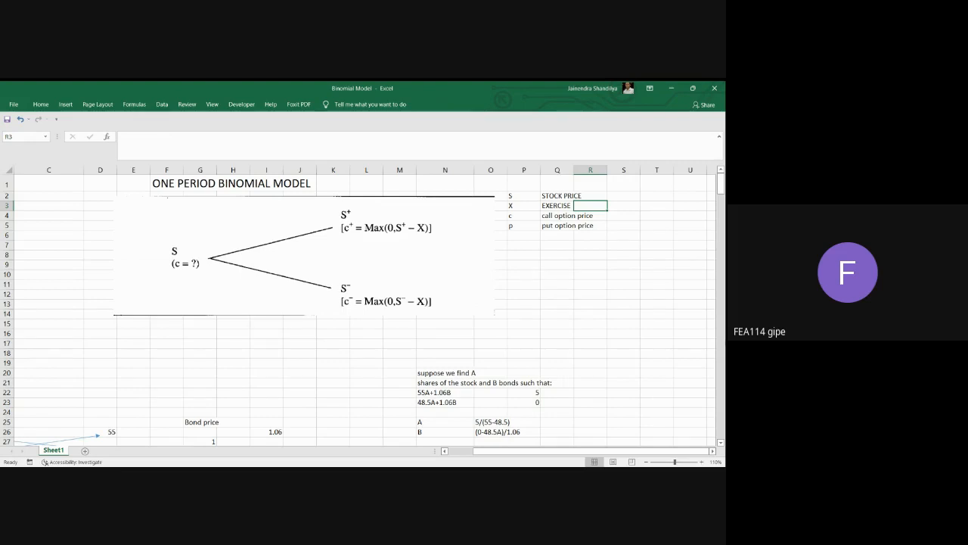
pyautogui.write('50')
pyautogui.press('Up')
pyautogui.write('60')
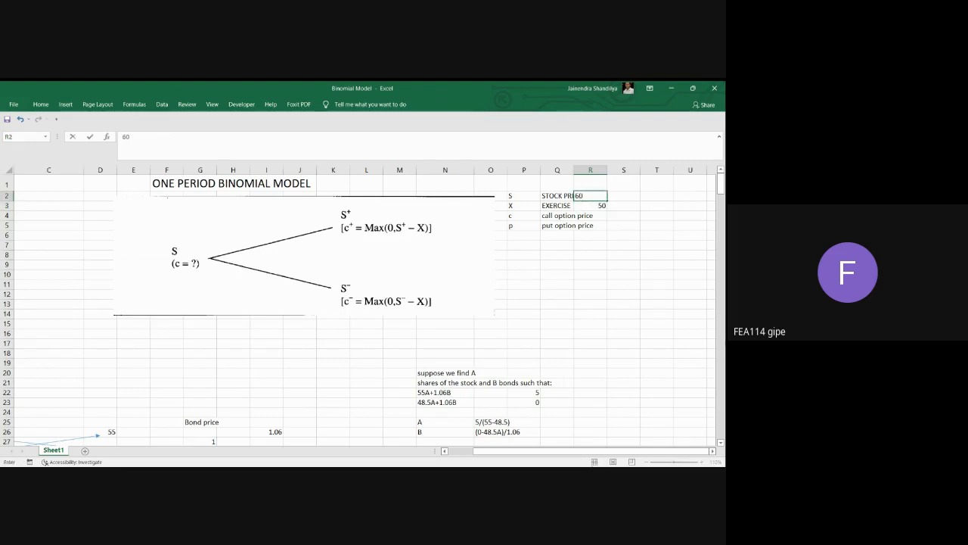
# In S2, calculate the stock price minus the exercise price with =R2-R3.
pyautogui.press('Right')
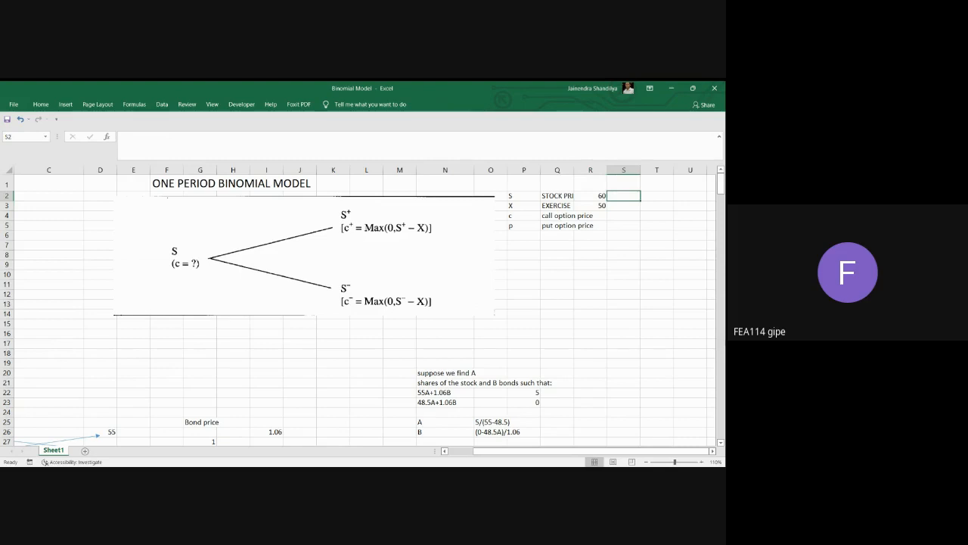
pyautogui.write('=')
pyautogui.click(594, 196)
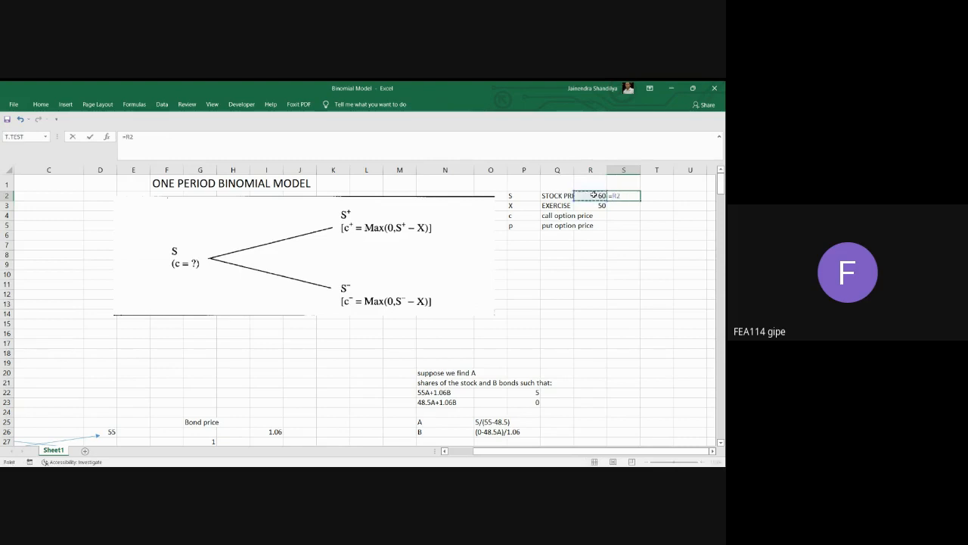
pyautogui.write('-')
pyautogui.click(598, 206)
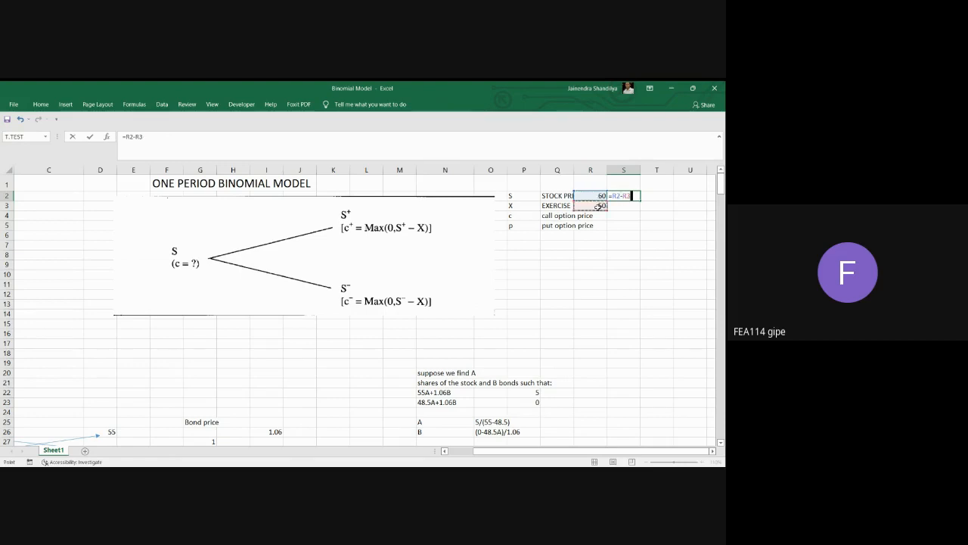
pyautogui.press('Return')
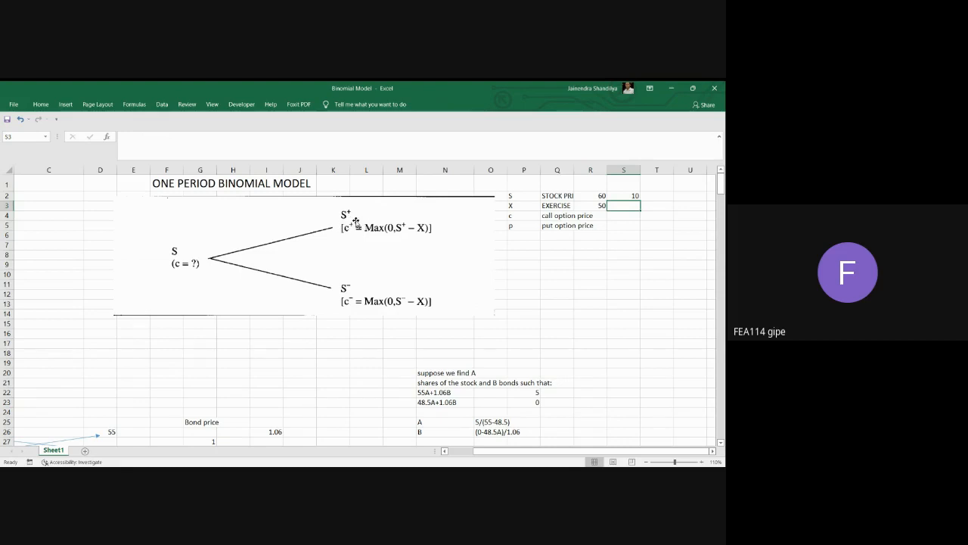
# Set the example stock price in R2 to 40.
pyautogui.click(599, 196)
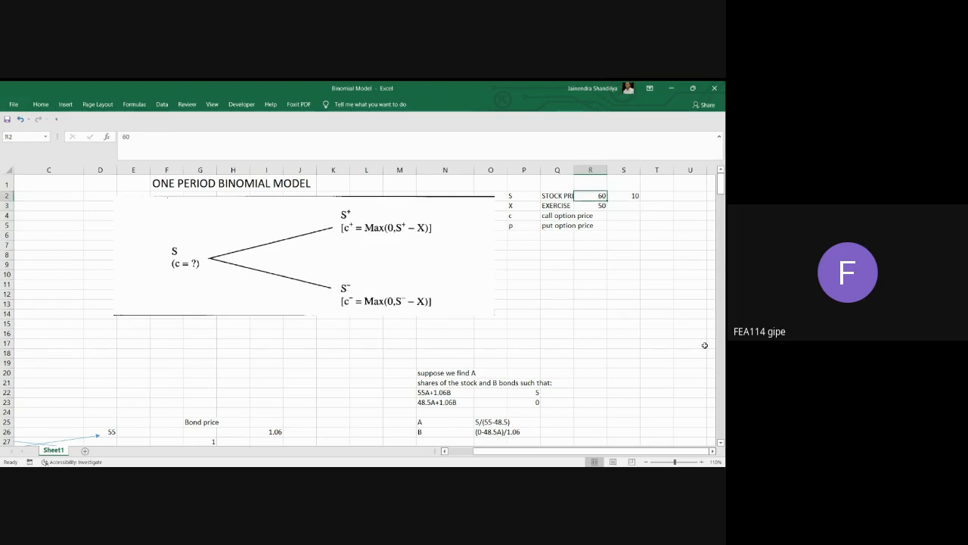
pyautogui.write('40')
pyautogui.press('Return')
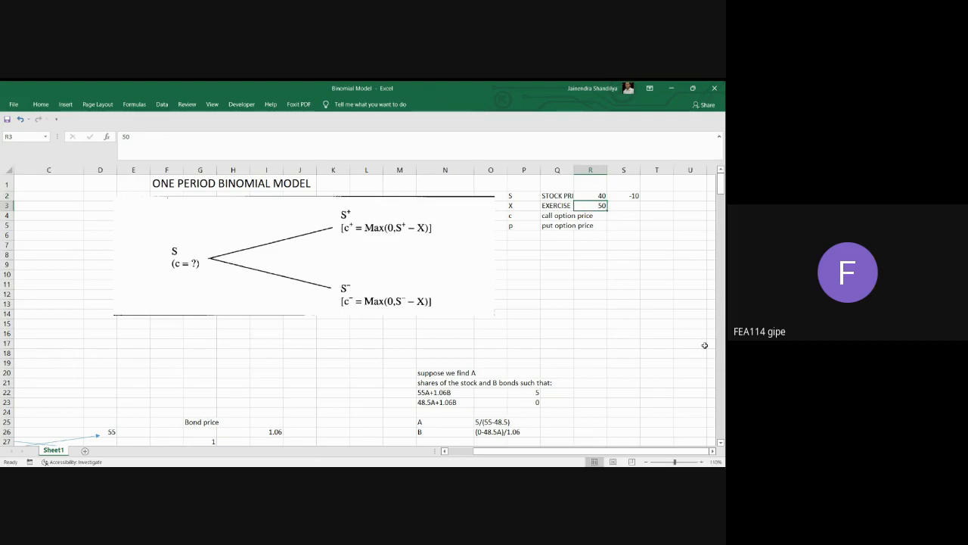
# Replace the formula in S2 with the call payoff =Max(0,R2-R3).
pyautogui.click(634, 198)
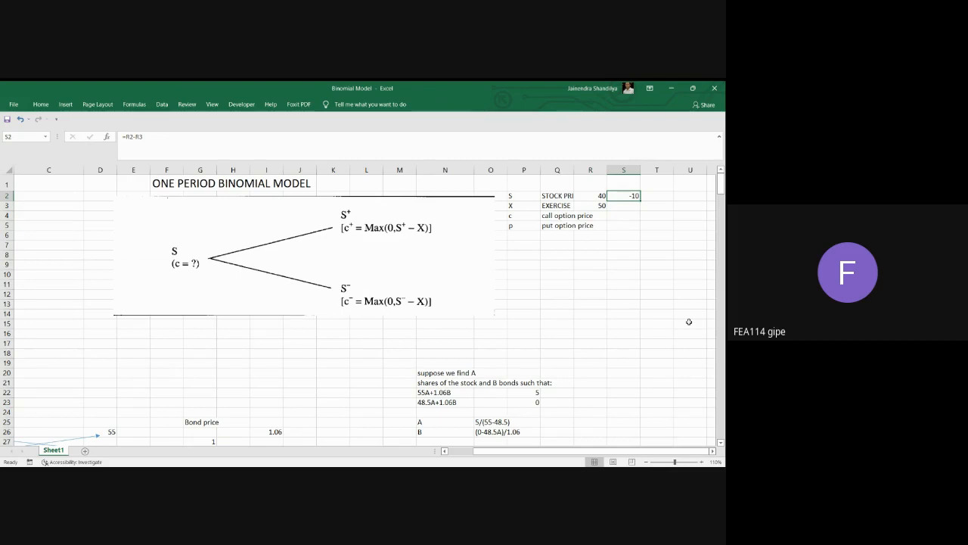
pyautogui.write('=Ma')
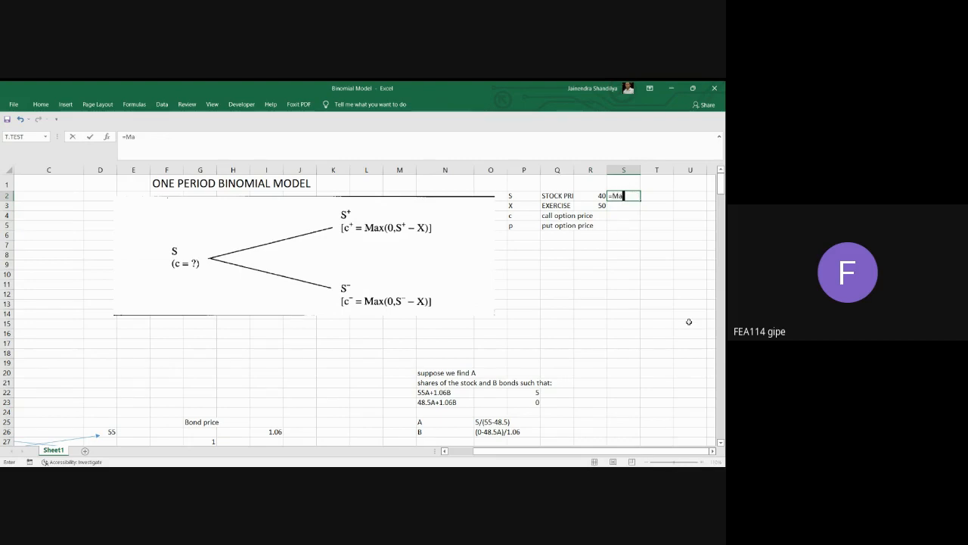
pyautogui.write('x(0,')
pyautogui.click(594, 205)
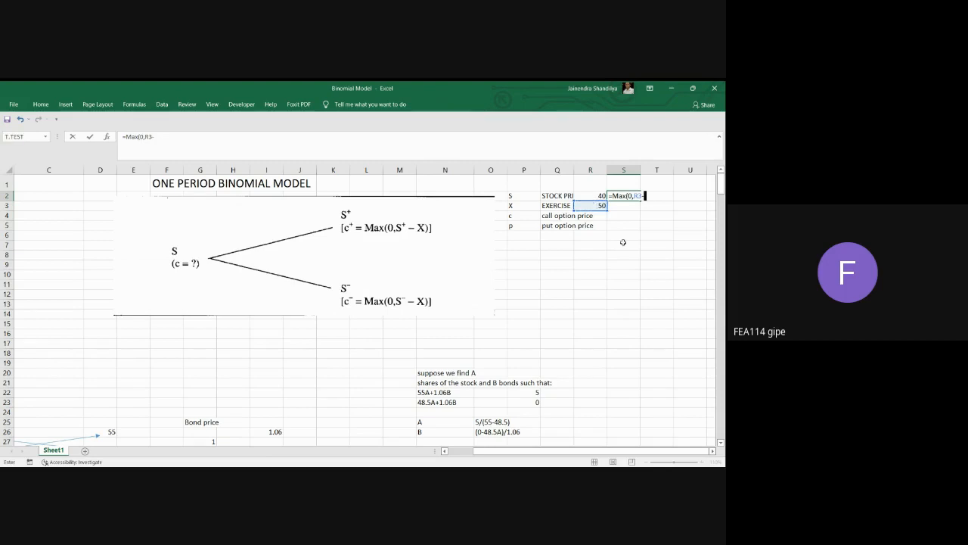
pyautogui.write('-')
pyautogui.click(601, 196)
pyautogui.press('BackSpace')
pyautogui.press('BackSpace')
pyautogui.press('BackSpace')
pyautogui.press('BackSpace')
pyautogui.press('BackSpace')
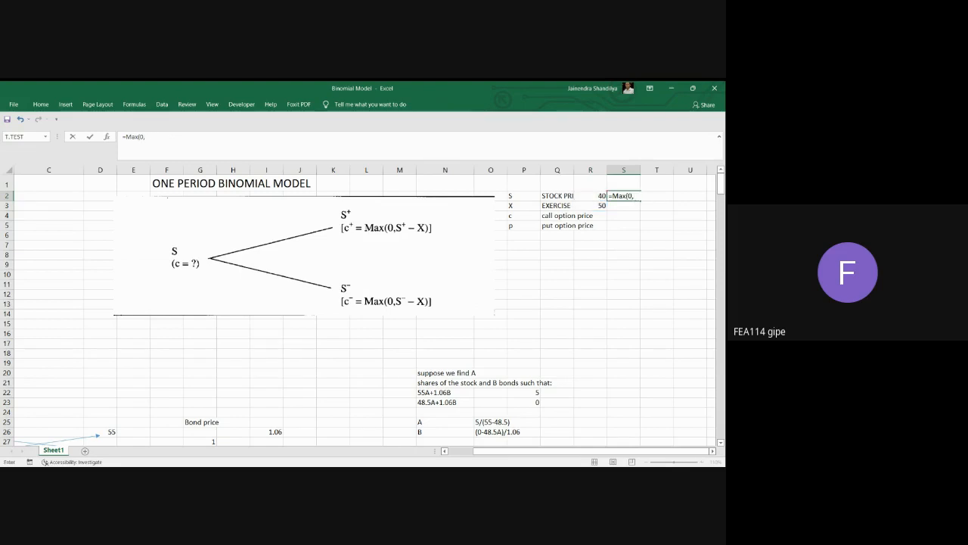
pyautogui.click(594, 196)
pyautogui.write('-')
pyautogui.click(600, 204)
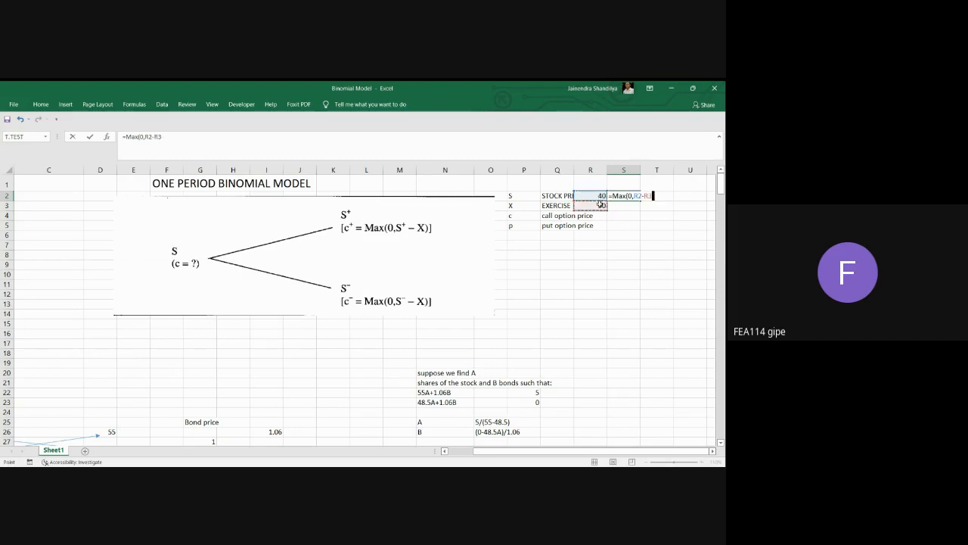
pyautogui.write(')')
pyautogui.press('Return')
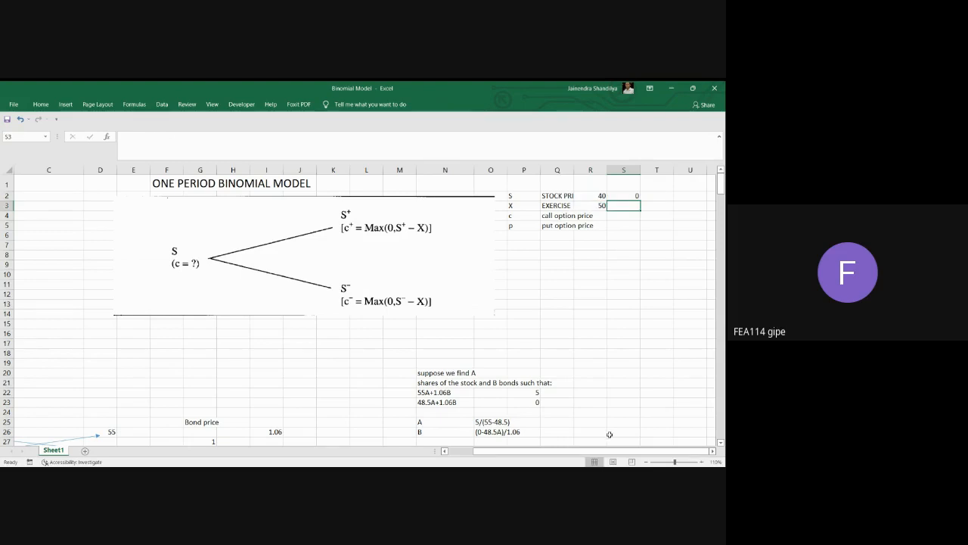
# Set the example stock price in R2 to 60.
pyautogui.click(605, 192)
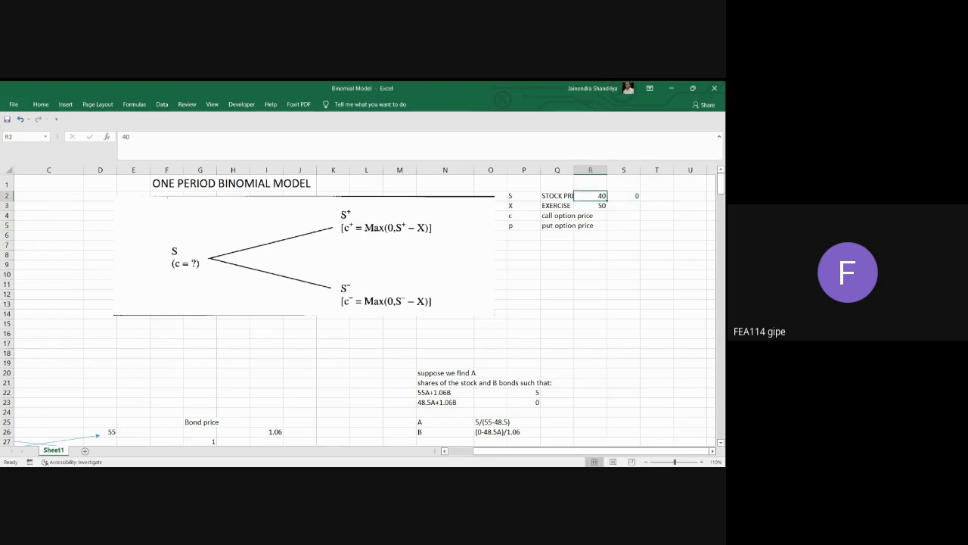
pyautogui.write('60')
pyautogui.press('Return')
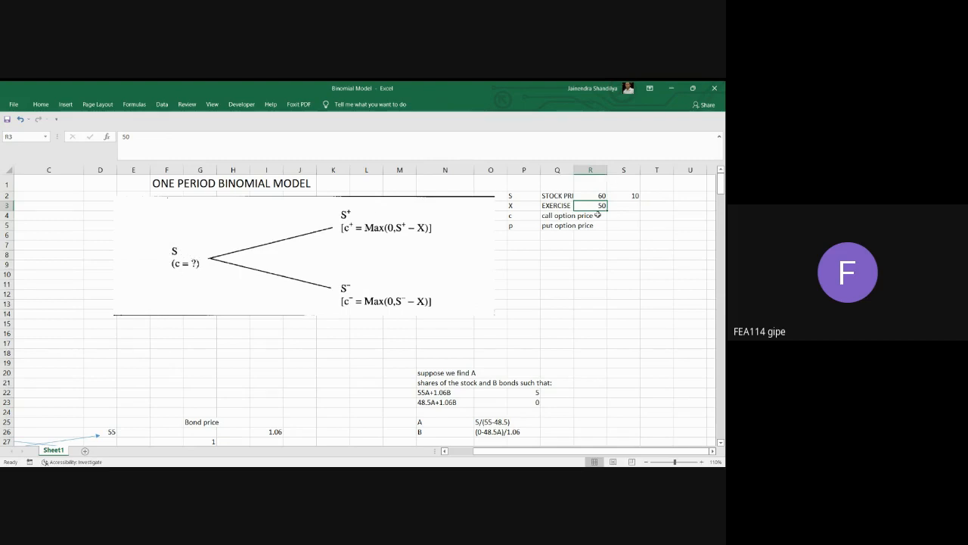
# Extend the description of c in Q4 to read call option price today.
pyautogui.click(560, 216)
pyautogui.click(225, 151)
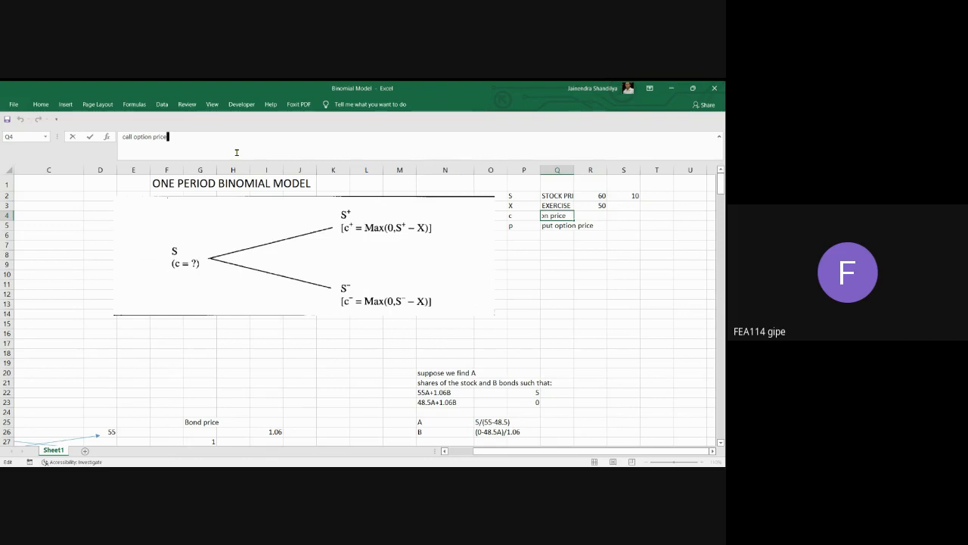
pyautogui.write('today')
pyautogui.press('Return')
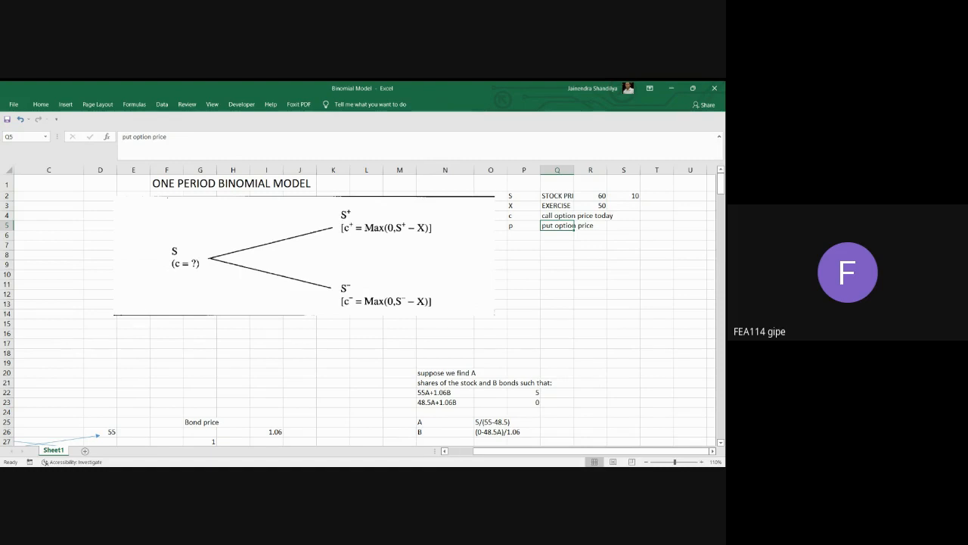
# Bring the one-period binomial call option pricing inputs in A17:B23 into view.
pyautogui.click(445, 451)
pyautogui.click(444, 451)
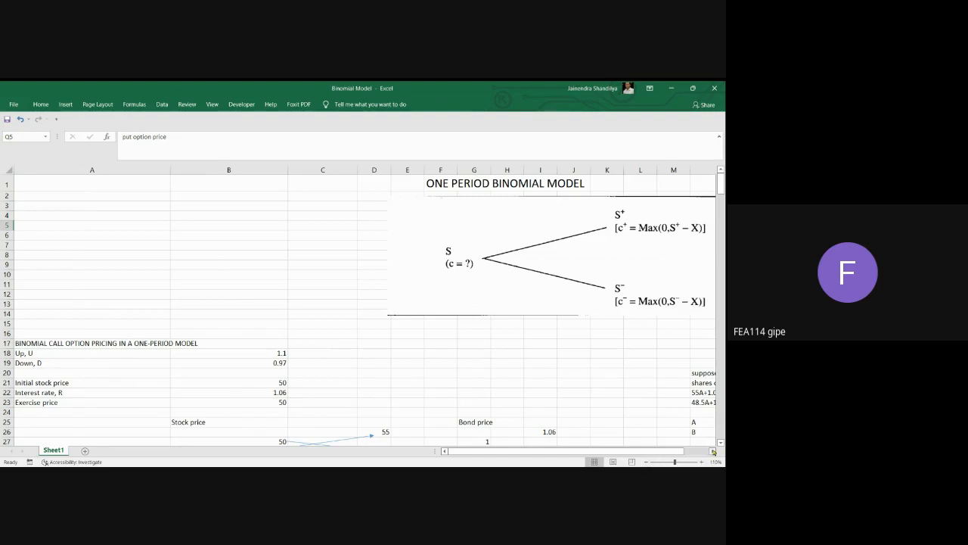
# Review the up factor, down factor and initial stock price inputs in B18, B19 and B21.
pyautogui.scroll(-1, 356, 363)
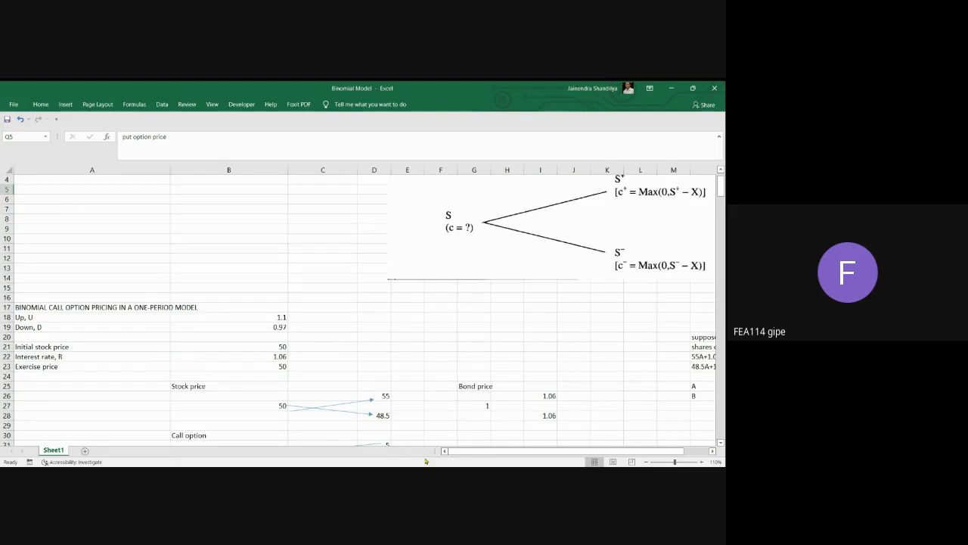
pyautogui.click(266, 316)
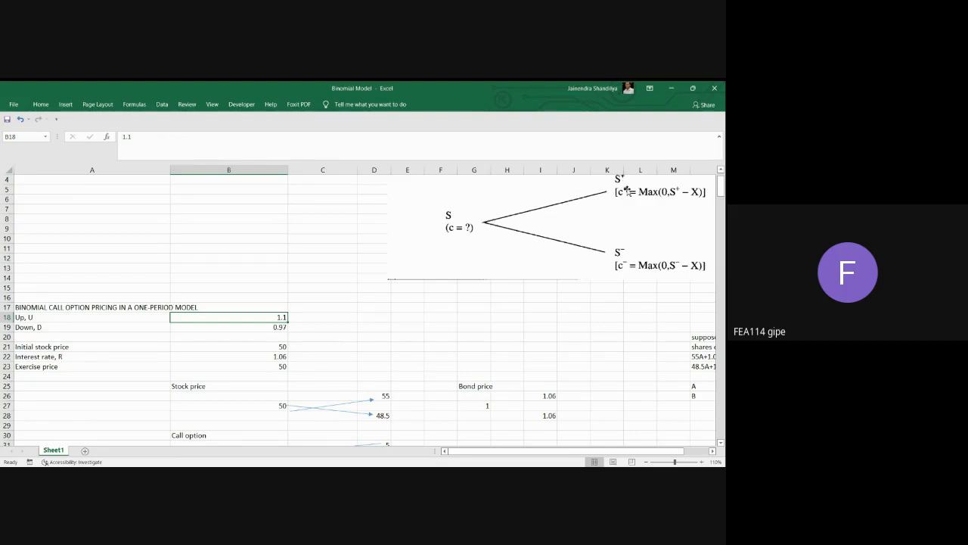
pyautogui.click(268, 330)
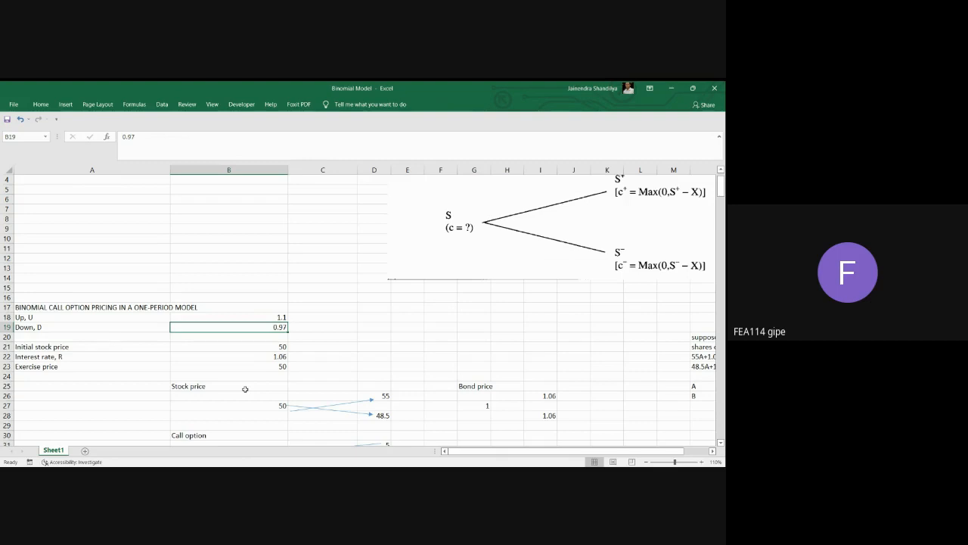
pyautogui.click(269, 347)
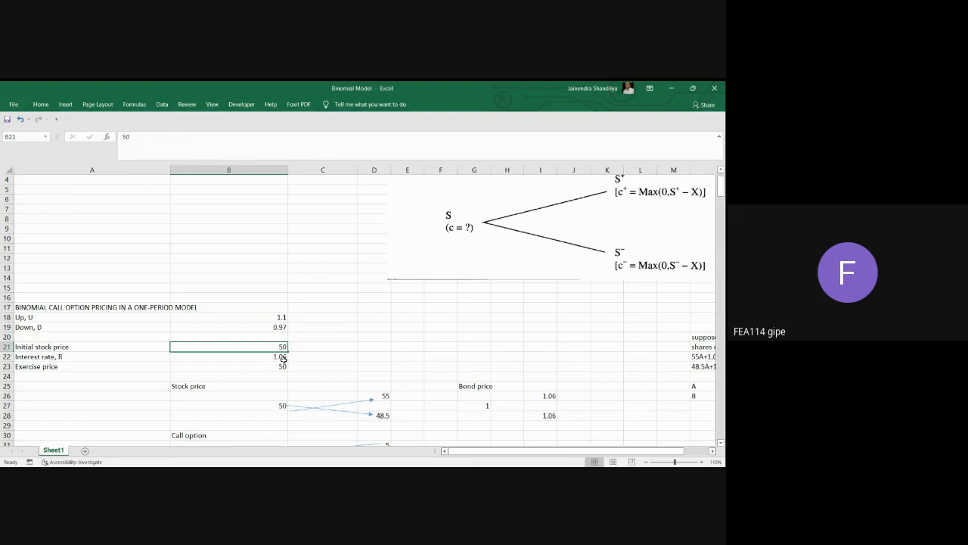
# Enter the formula =1+6% in C22 beside the interest rate R.
pyautogui.click(312, 359)
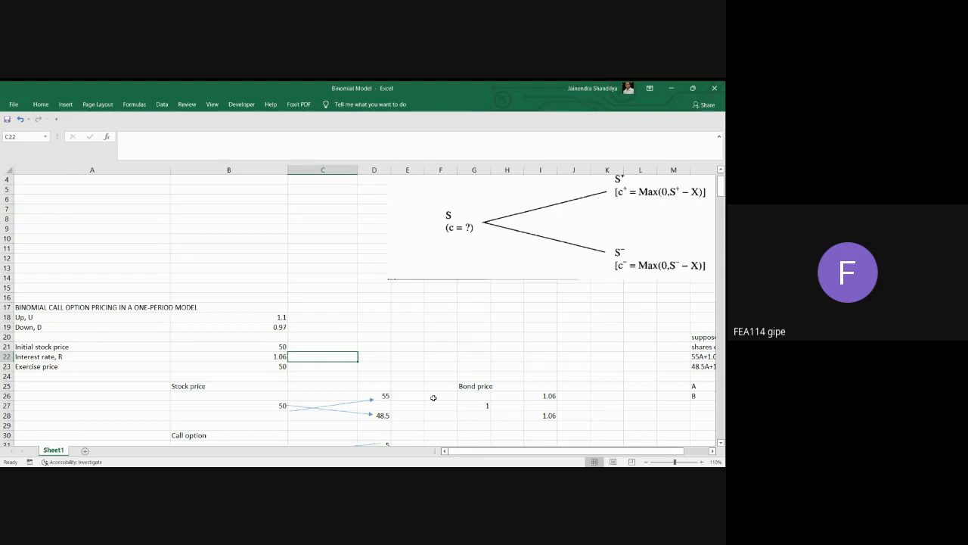
pyautogui.write('=1+6%')
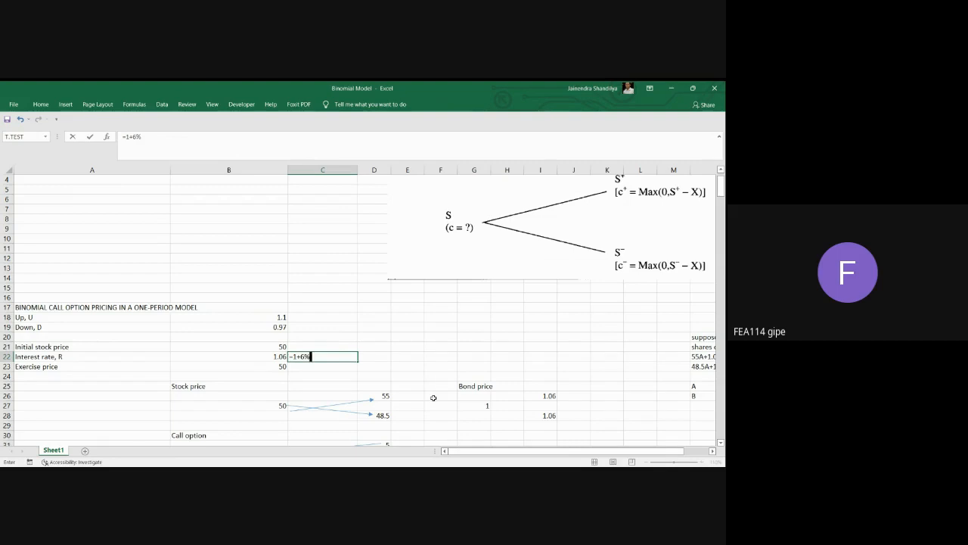
pyautogui.press('Return')
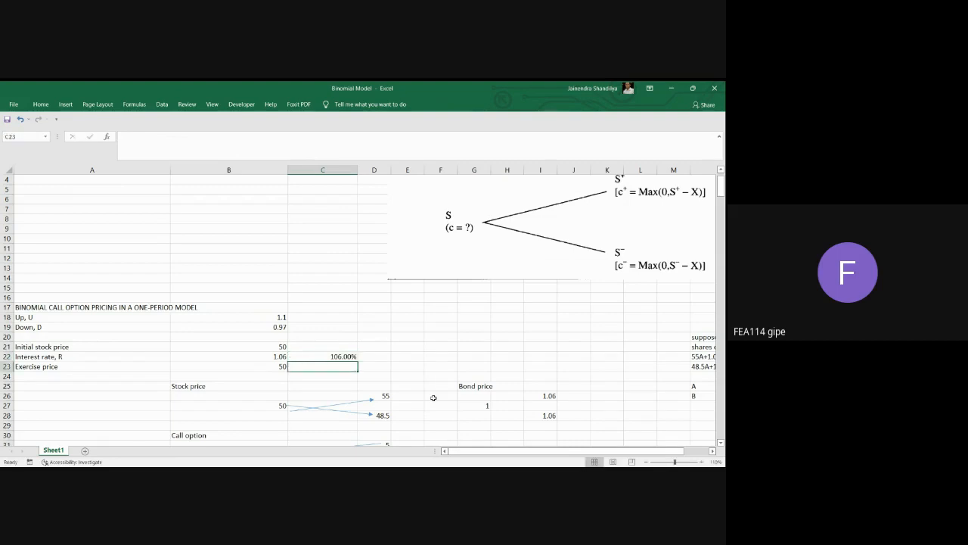
# Replace the formula in C22 with =0.01+6%.
pyautogui.click(335, 357)
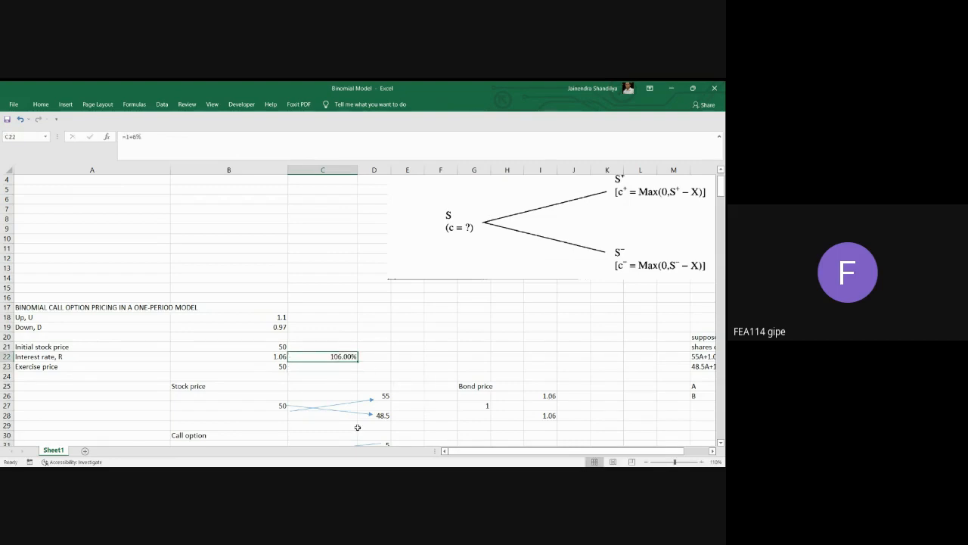
pyautogui.write('=')
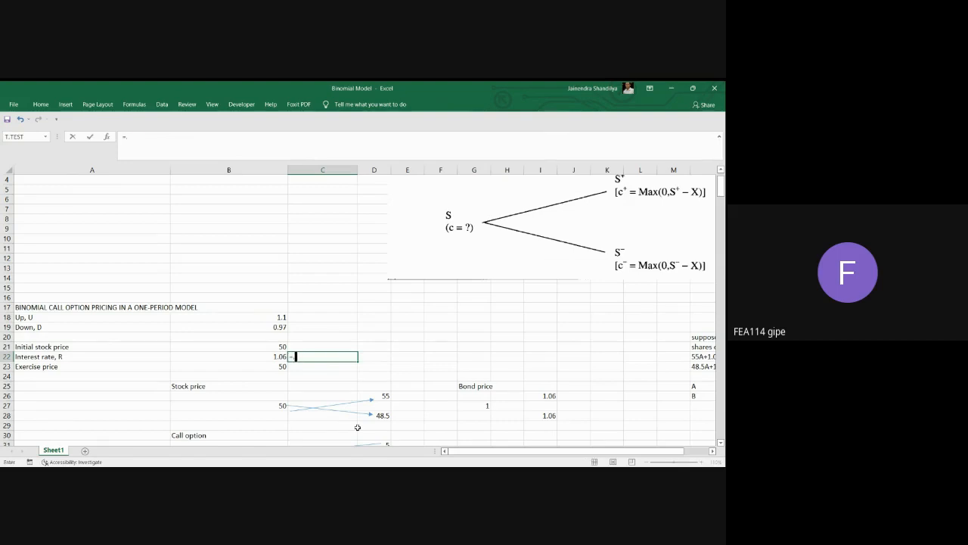
pyautogui.write('.01+6%')
pyautogui.press('Return')
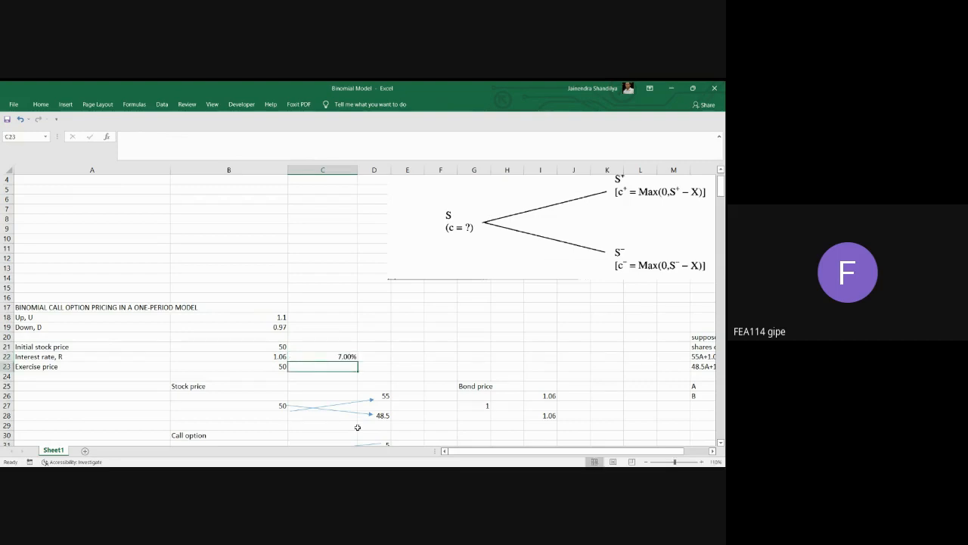
# Edit the first term of the formula in C22 so it reads =0.0001+6%.
pyautogui.click(334, 358)
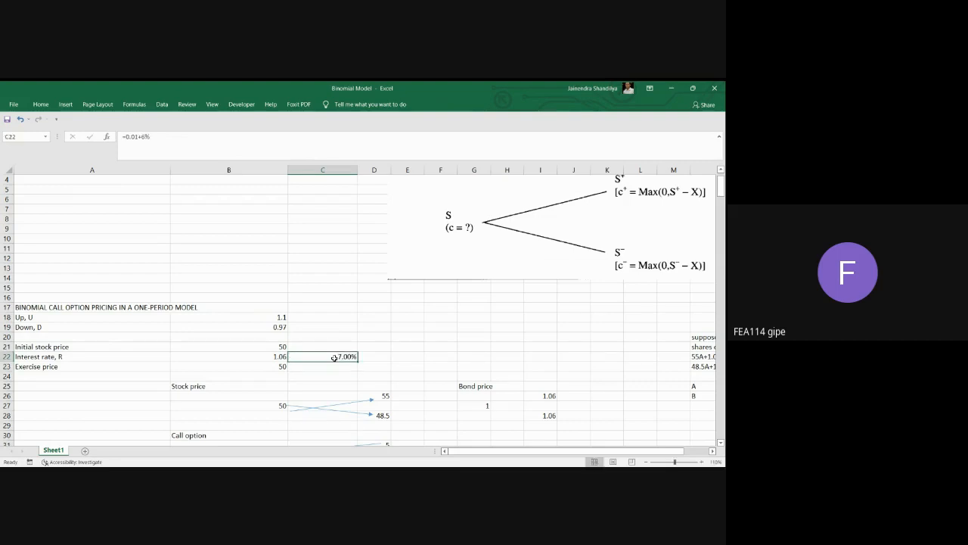
pyautogui.click(134, 136)
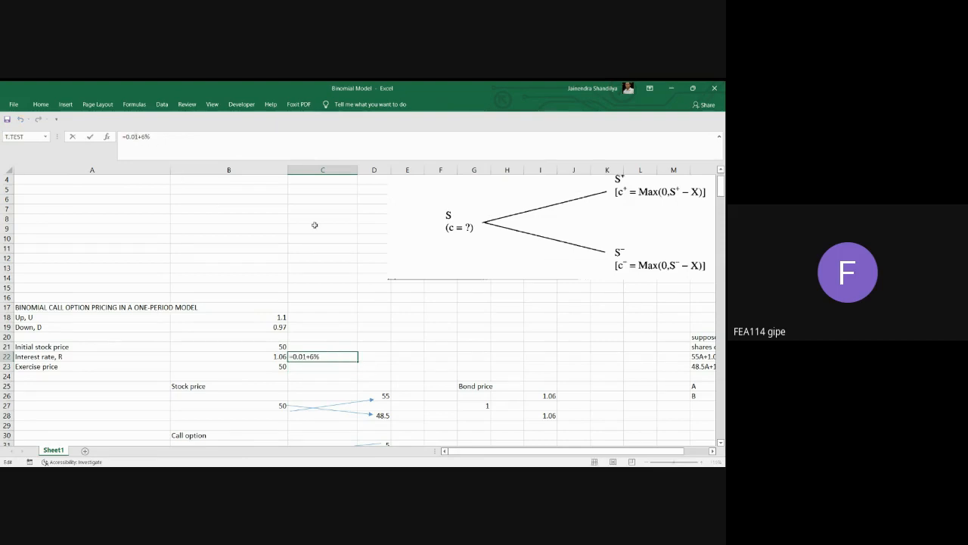
pyautogui.write('00')
pyautogui.press('Return')
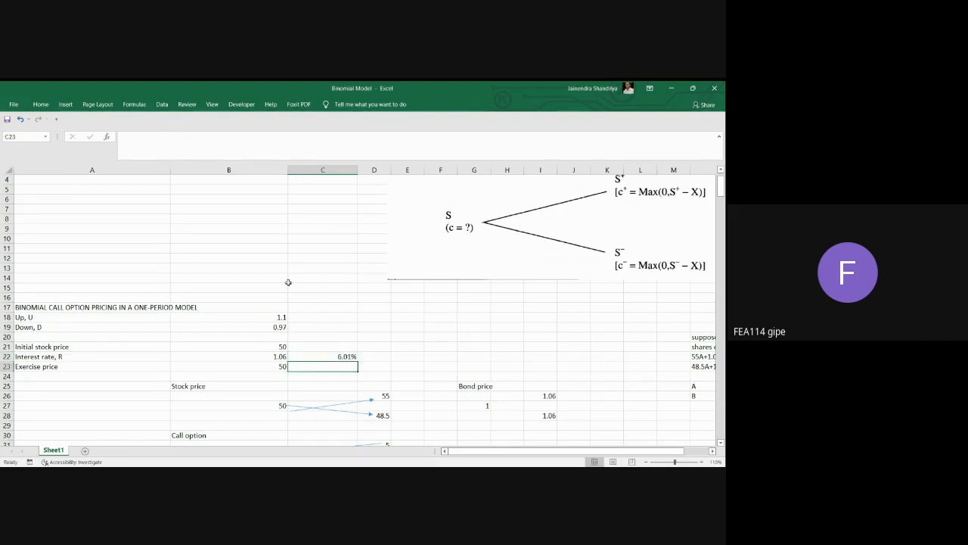
# Rewrite the formula in C22 as =0.01+0.06.
pyautogui.click(350, 356)
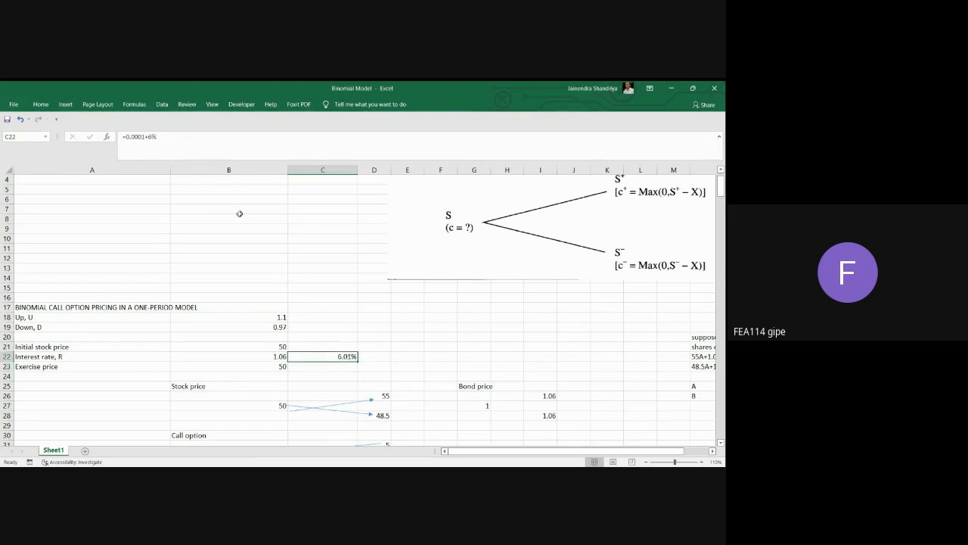
pyautogui.click(161, 135)
pyautogui.press('BackSpace')
pyautogui.press('BackSpace')
pyautogui.press('BackSpace')
pyautogui.press('BackSpace')
pyautogui.press('BackSpace')
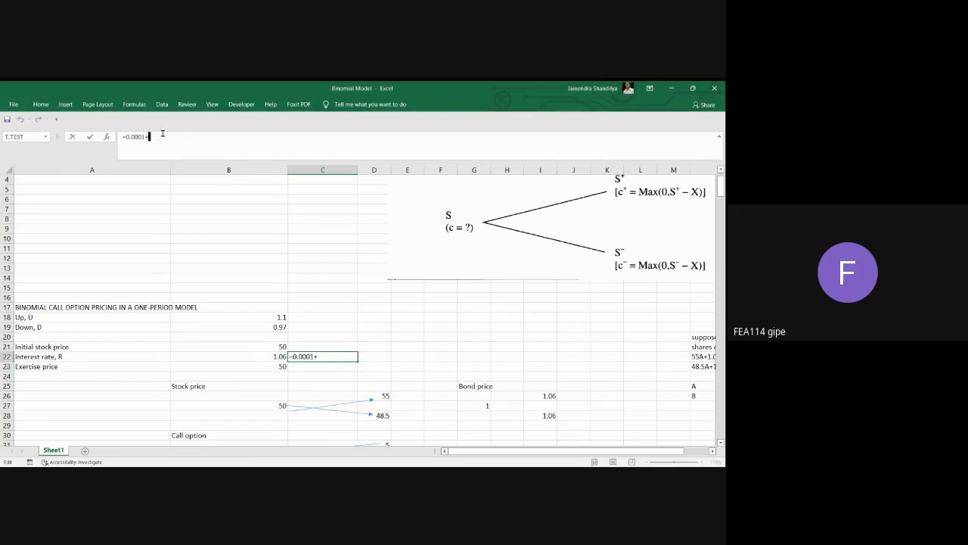
pyautogui.press('BackSpace')
pyautogui.write('1+.06')
pyautogui.press('Return')
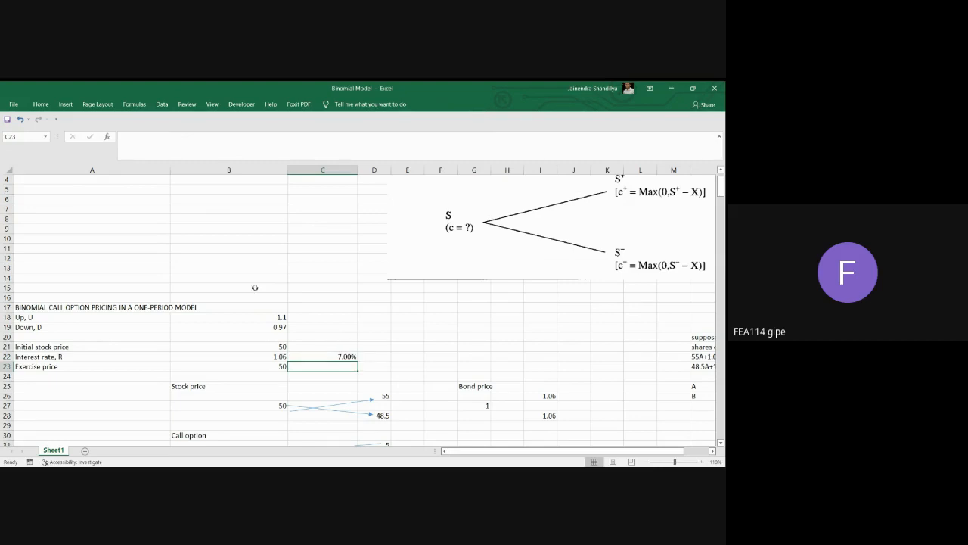
# Clear the trial interest rate formula from C22.
pyautogui.click(344, 357)
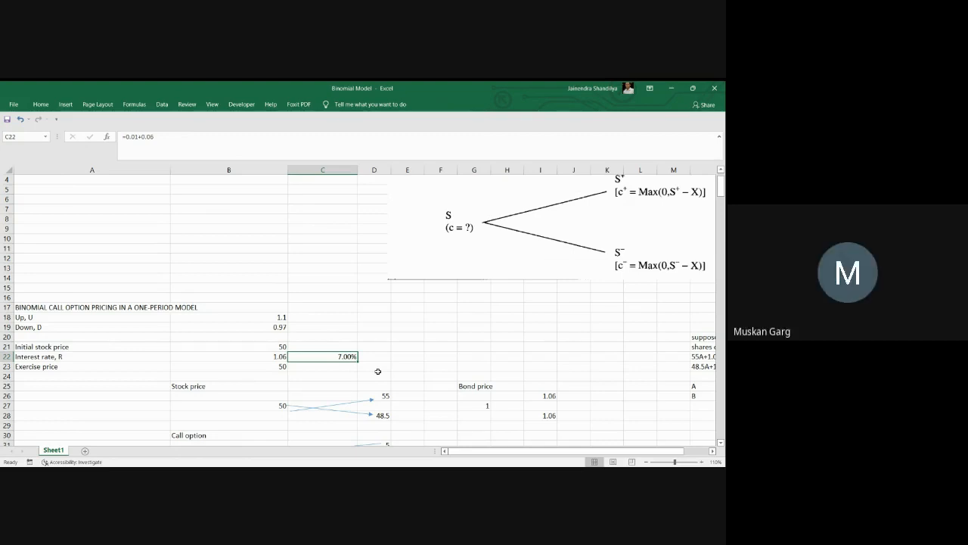
pyautogui.press('BackSpace')
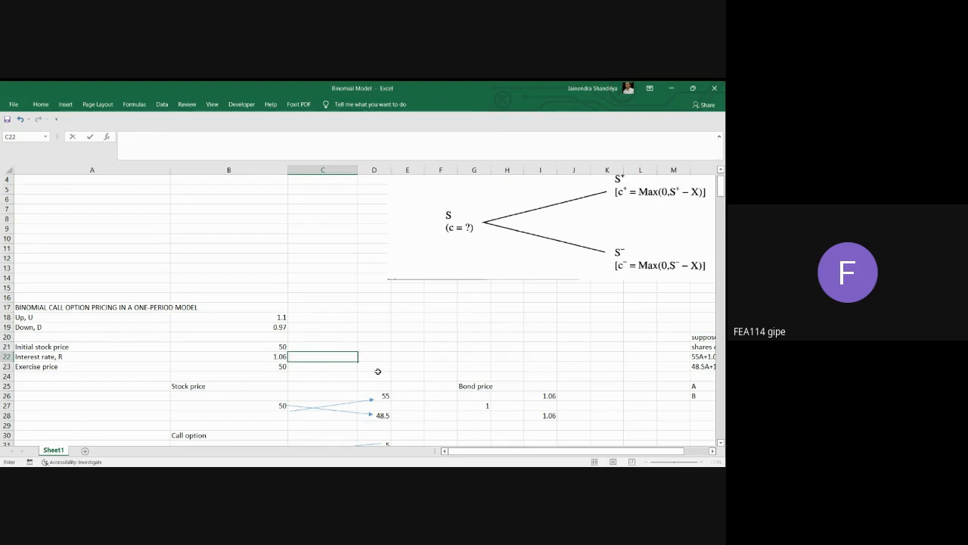
pyautogui.click(407, 357)
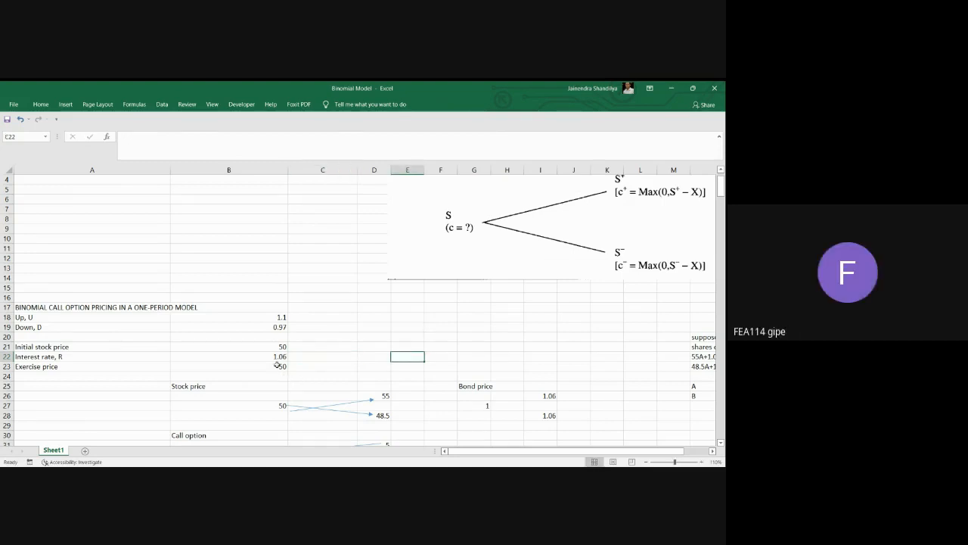
# Review the interest rate and exercise price in B22:B23 and the bond price tree in G25:I28.
pyautogui.click(277, 358)
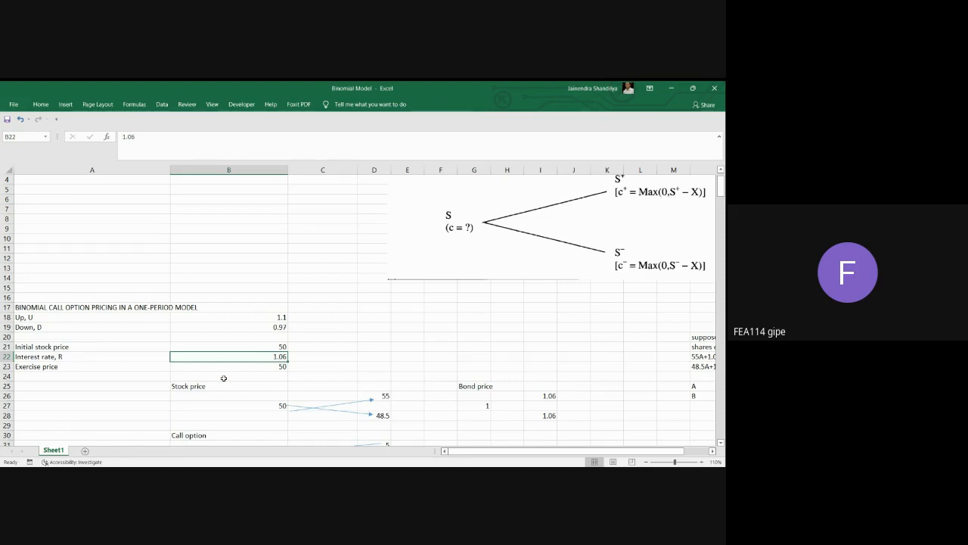
pyautogui.click(276, 368)
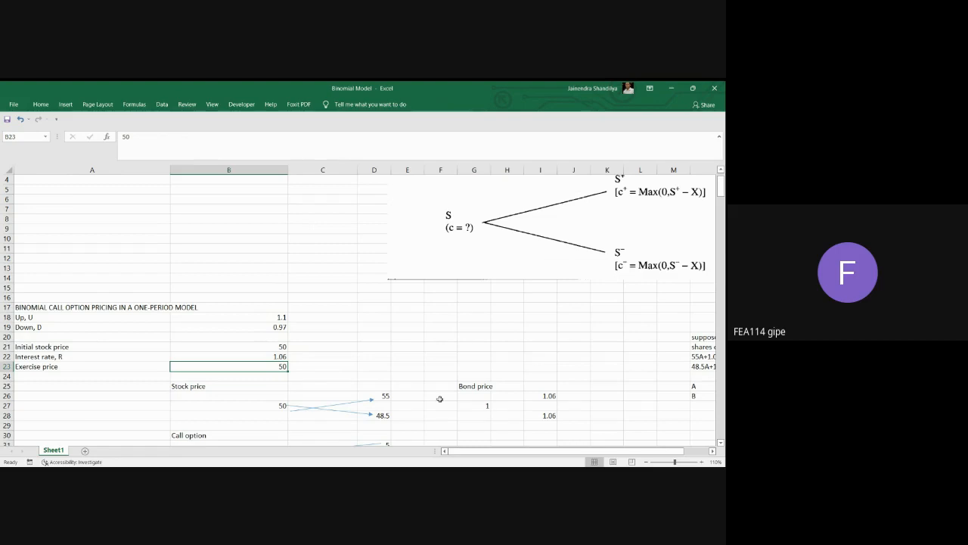
pyautogui.click(712, 451)
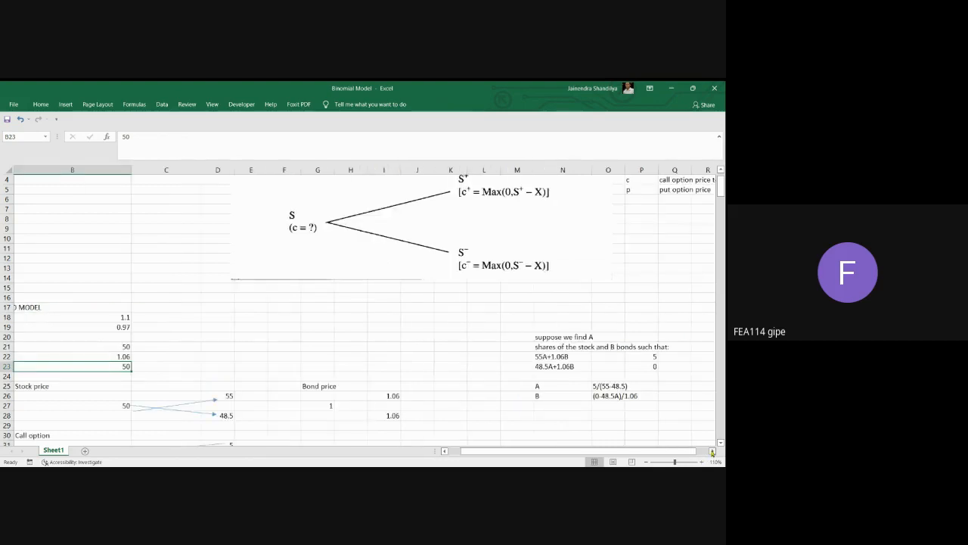
pyautogui.click(712, 450)
pyautogui.click(712, 450)
pyautogui.click(712, 451)
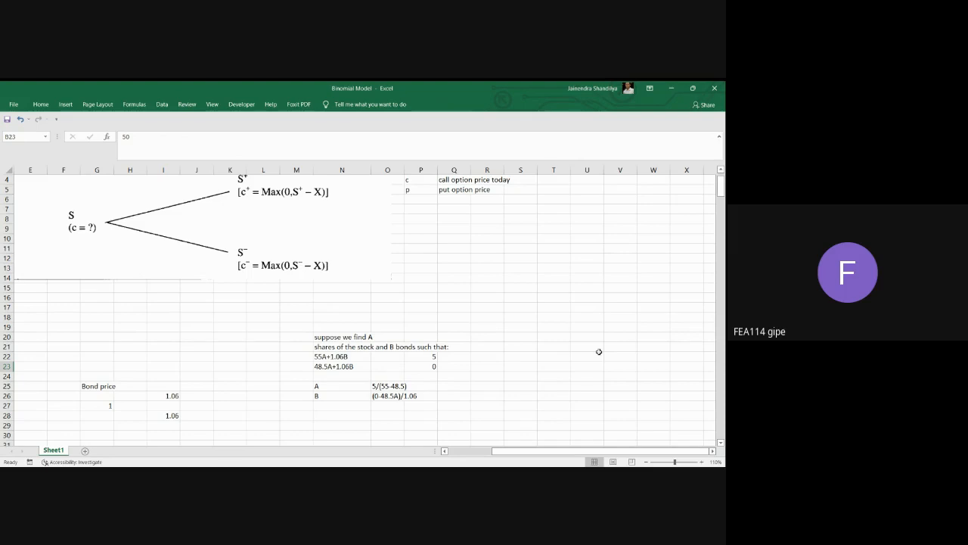
pyautogui.click(174, 395)
pyautogui.click(171, 425)
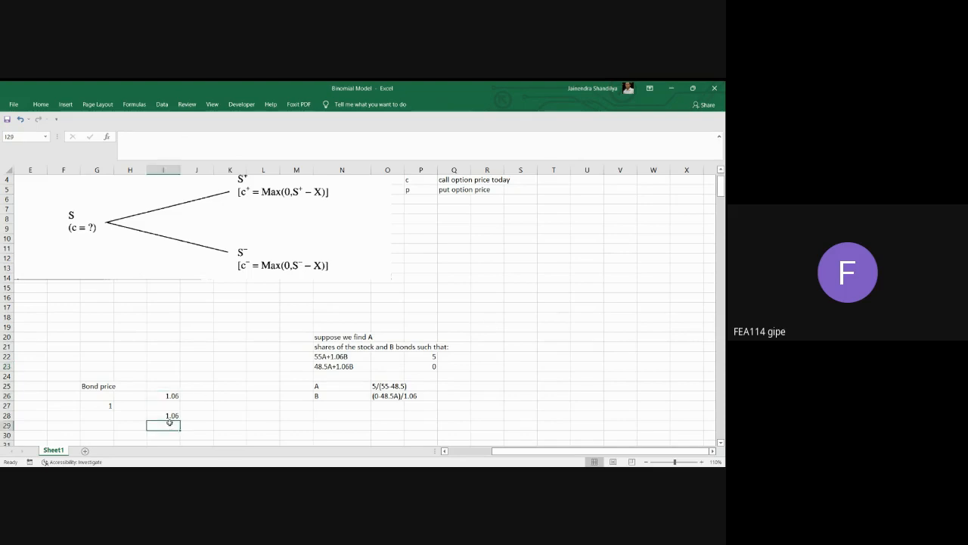
pyautogui.scroll(-2, 171, 419)
pyautogui.click(110, 345)
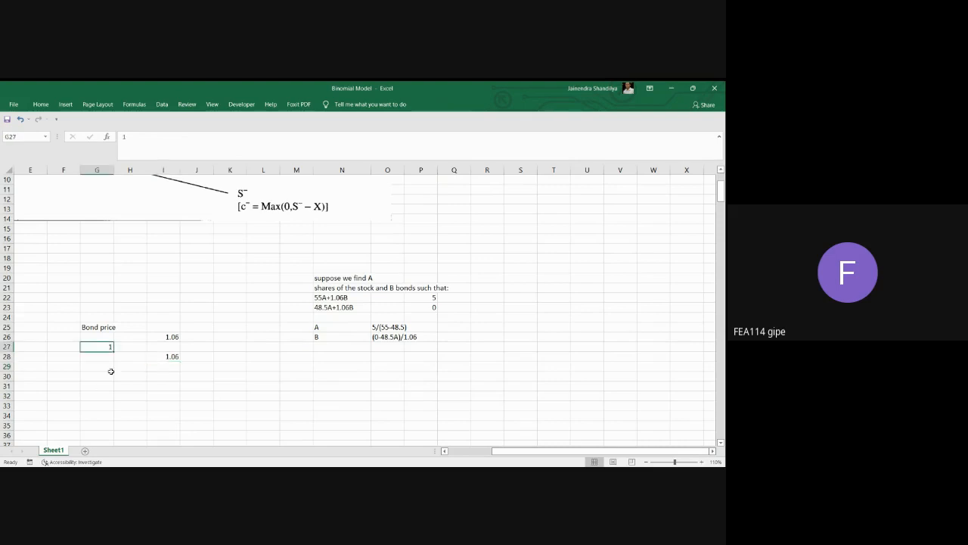
pyautogui.click(174, 338)
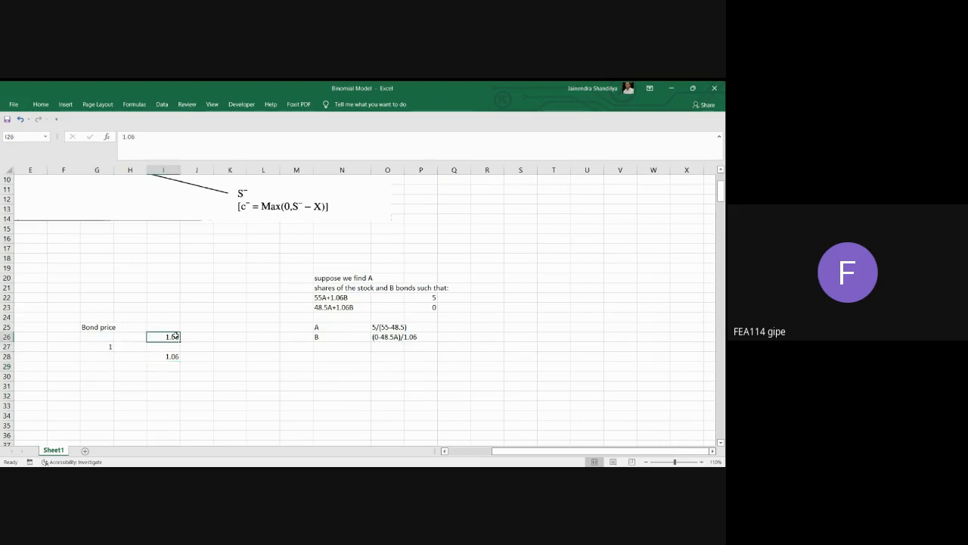
pyautogui.click(174, 358)
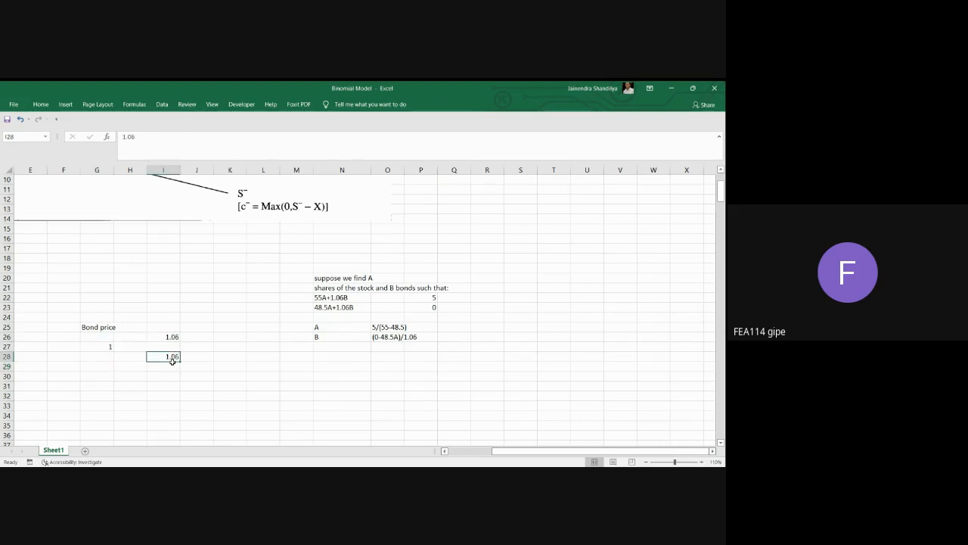
# Replace the up-state stock price in D26 with the formula =B27*B18 and check the down-state formula in D28.
pyautogui.click(446, 451)
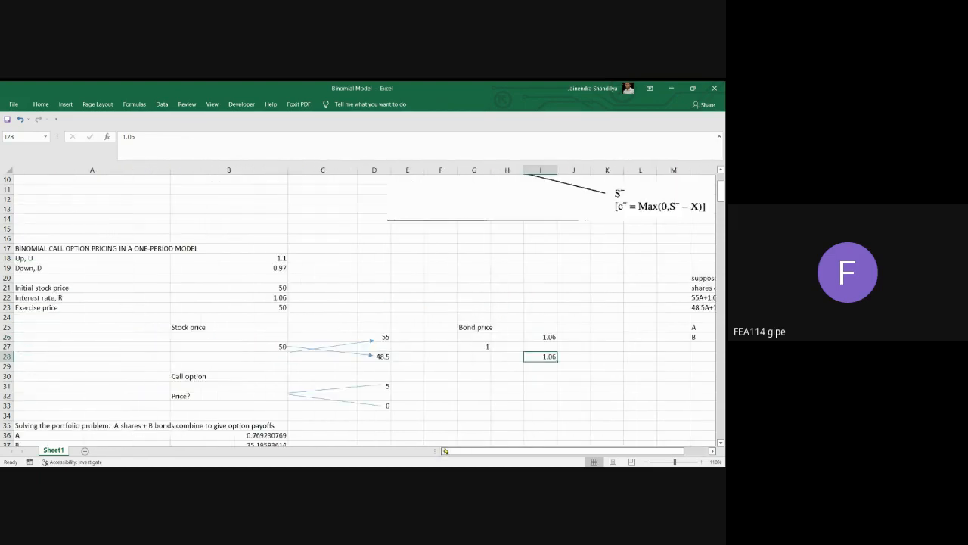
pyautogui.click(273, 346)
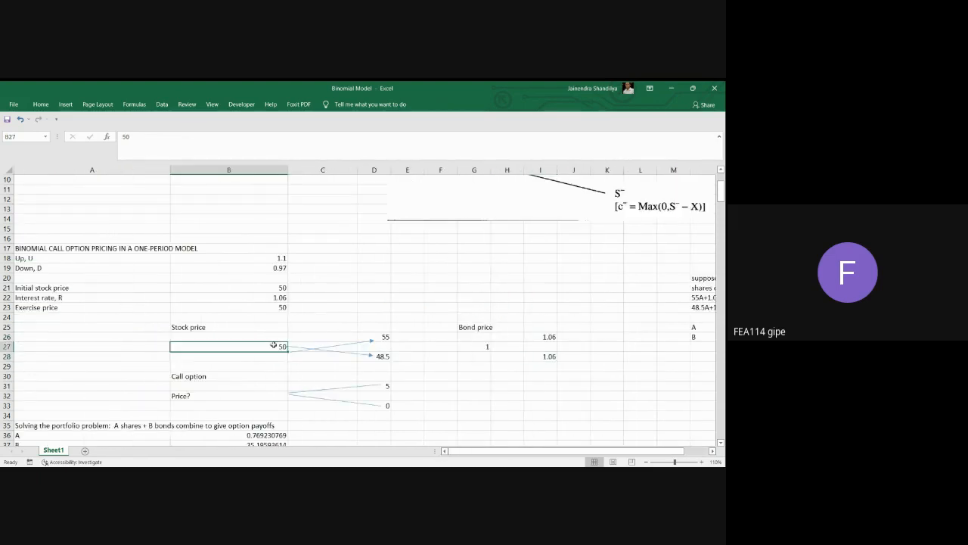
pyautogui.click(389, 337)
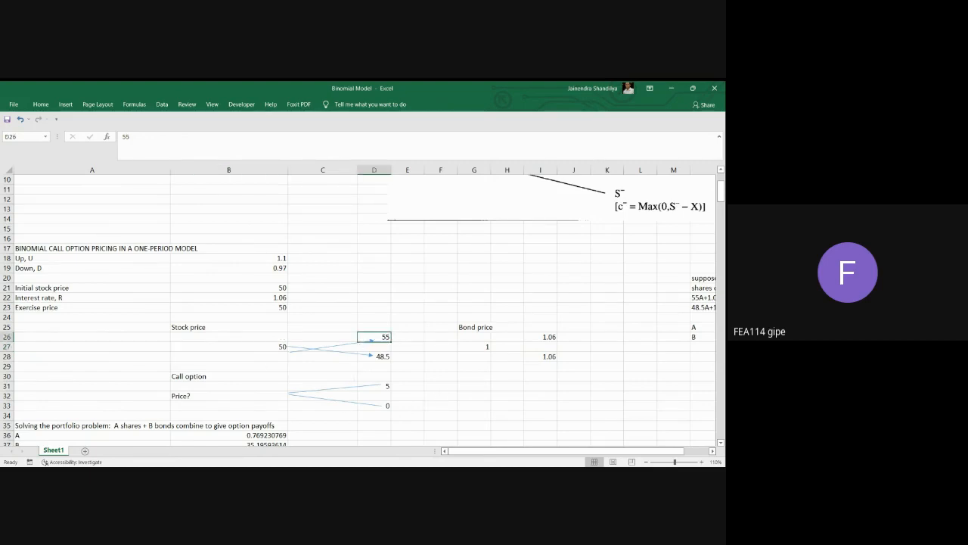
pyautogui.write('=')
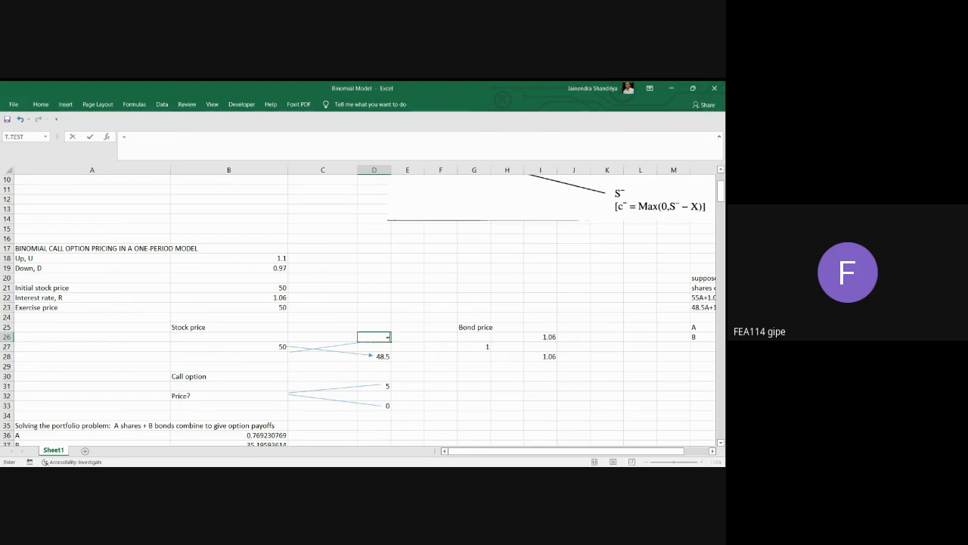
pyautogui.click(271, 344)
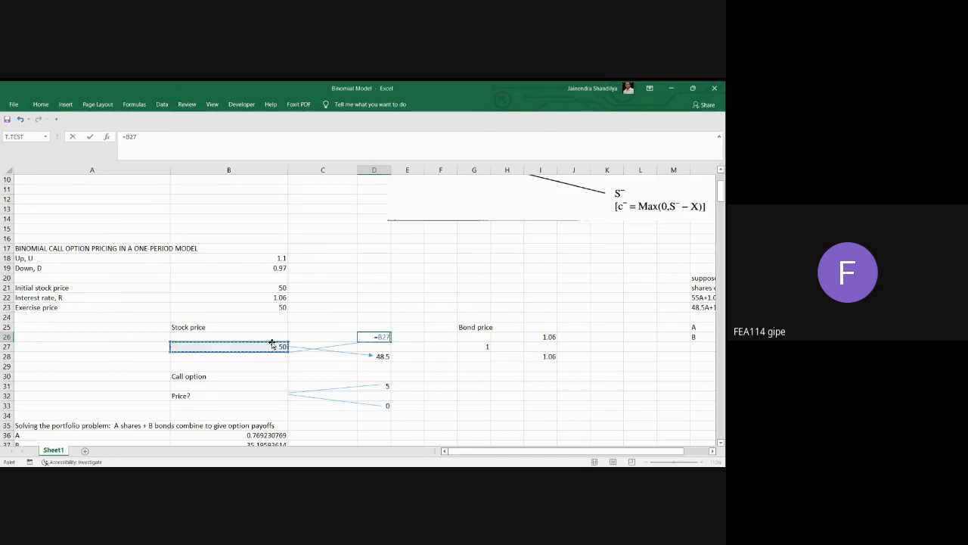
pyautogui.write('*')
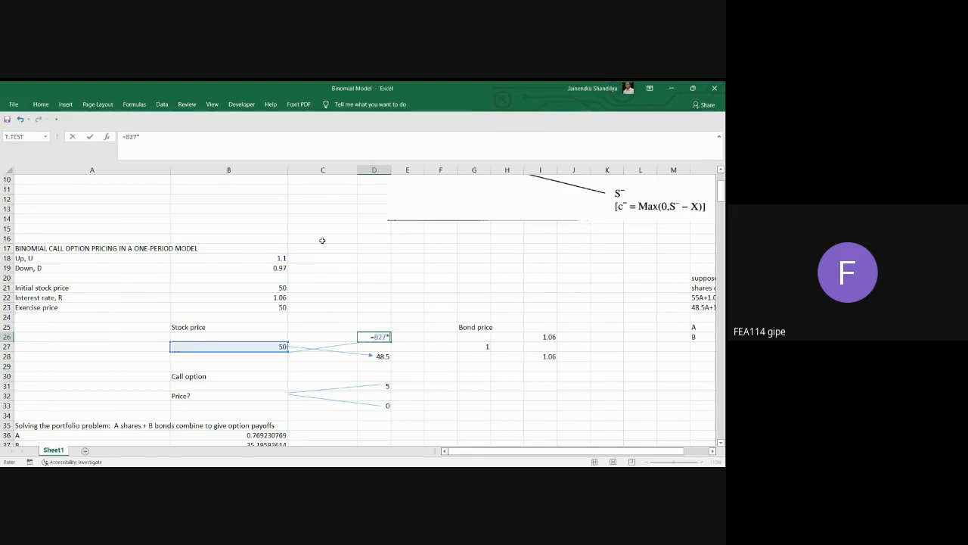
pyautogui.click(272, 258)
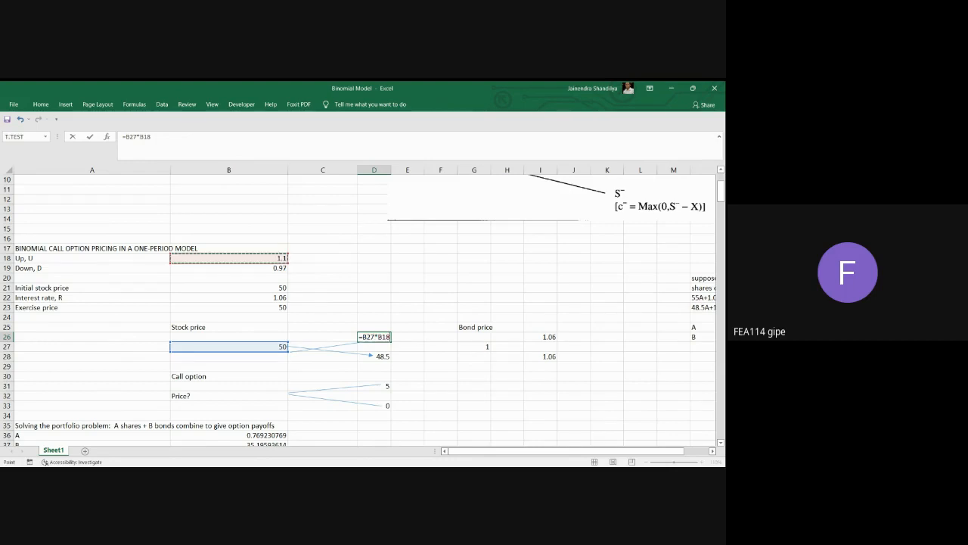
pyautogui.press('Return')
pyautogui.click(382, 357)
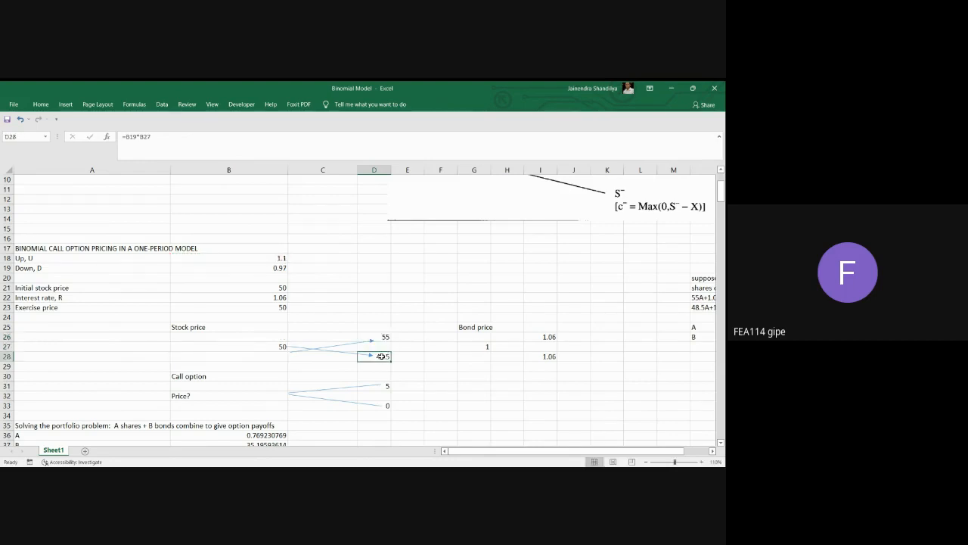
# Replace the down-state stock price in D28 with the formula =B27*B19 and check the bond price in G27.
pyautogui.write('=')
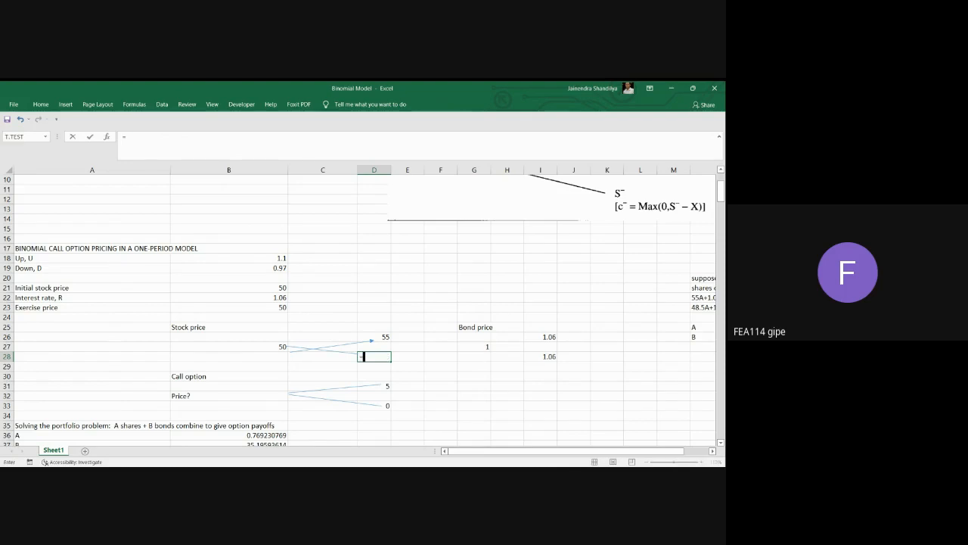
pyautogui.click(282, 346)
pyautogui.write('*')
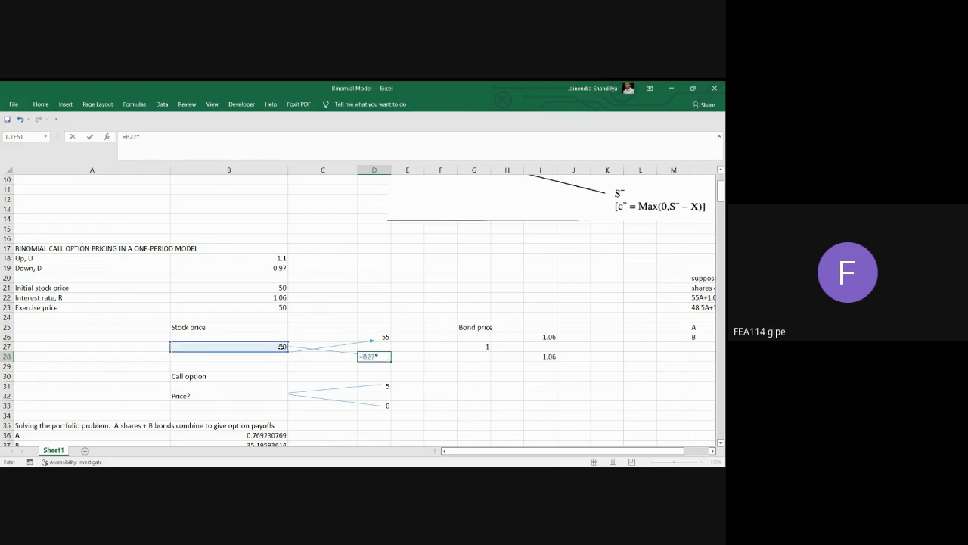
pyautogui.click(266, 267)
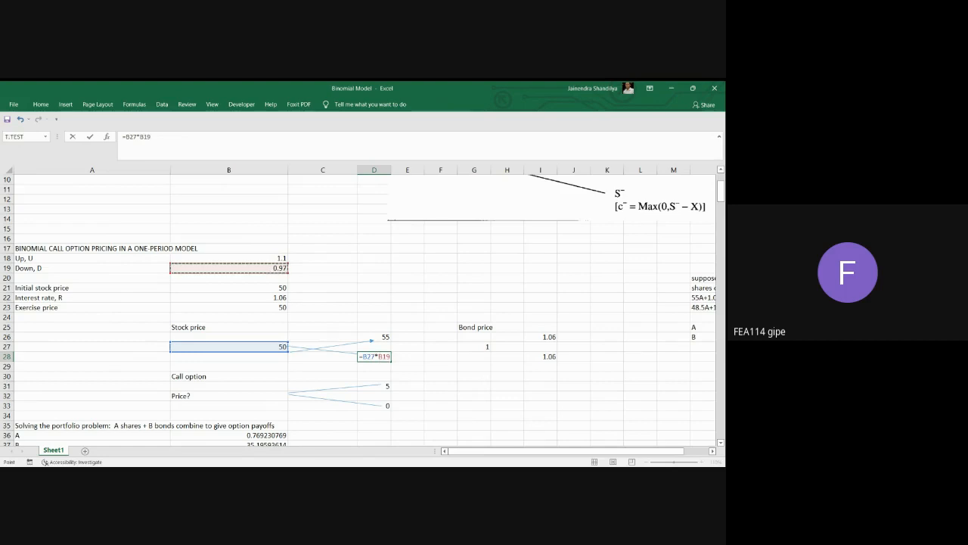
pyautogui.press('Return')
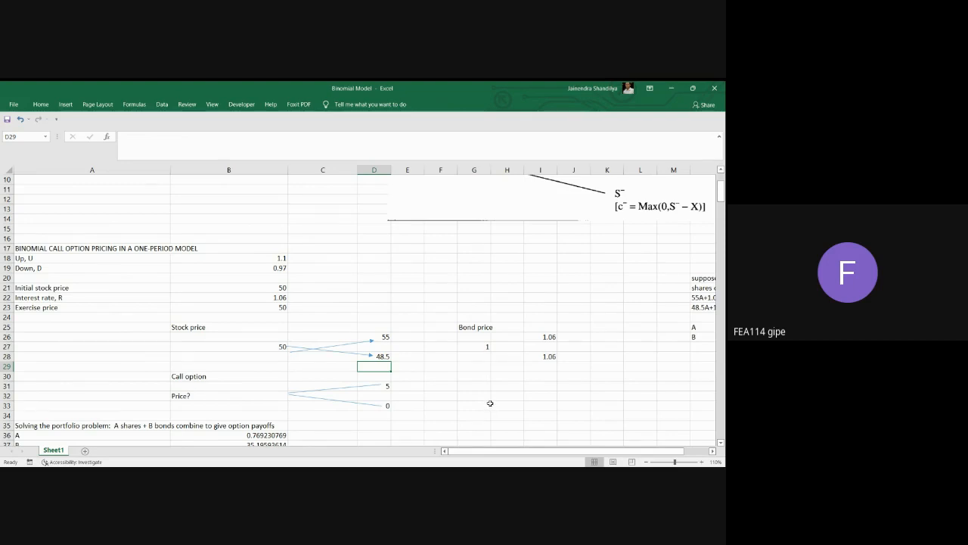
pyautogui.click(486, 345)
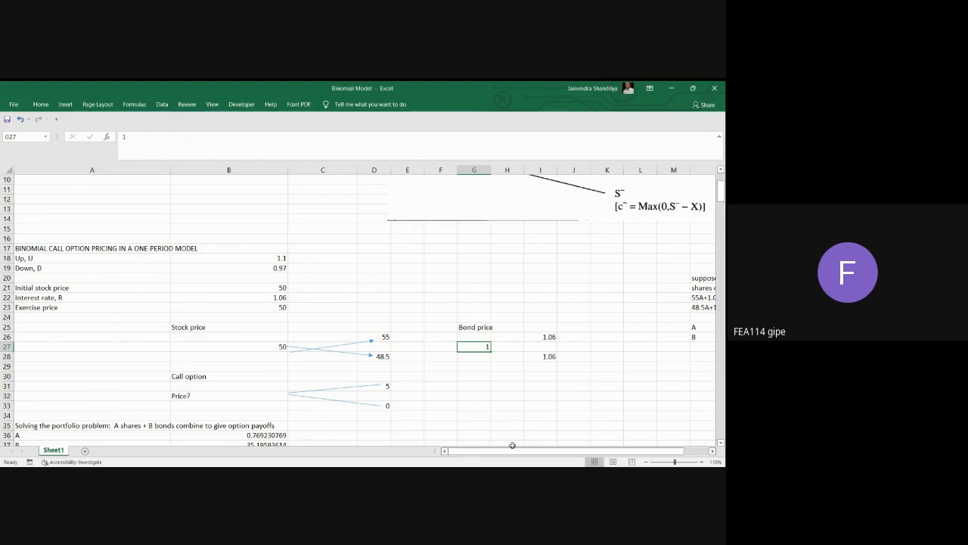
# Label the stock holding beside the portfolio equations with STOCK in T20 and A in T21.
pyautogui.click(713, 451)
pyautogui.click(712, 450)
pyautogui.click(713, 450)
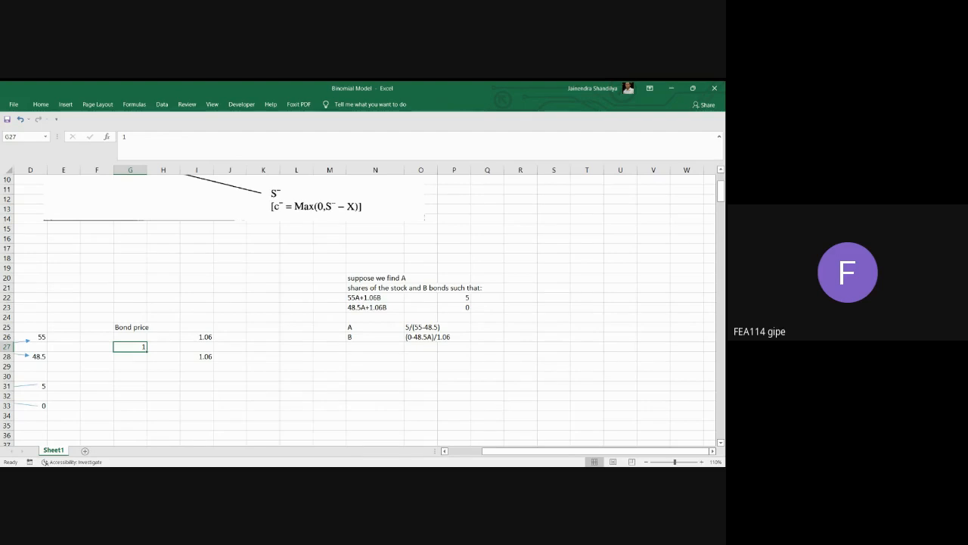
pyautogui.click(597, 286)
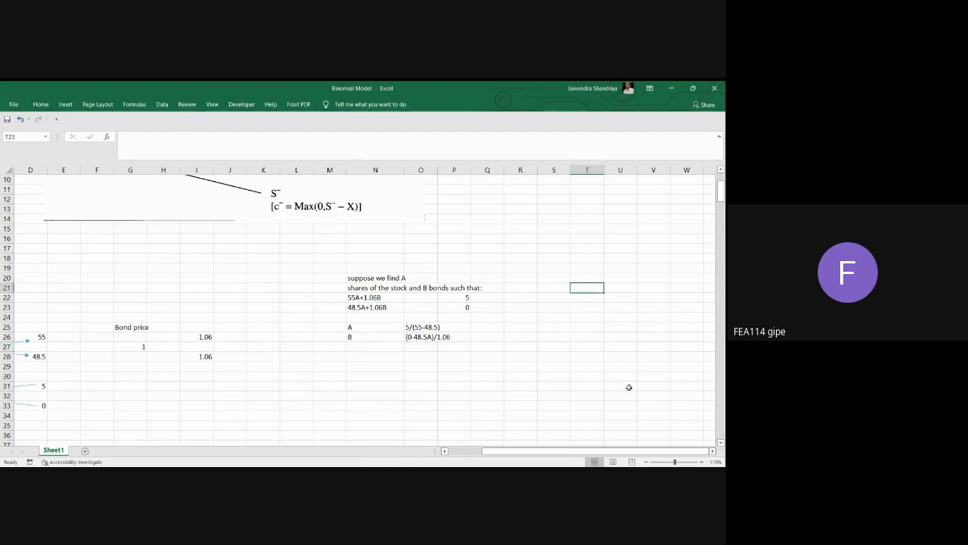
pyautogui.write('5')
pyautogui.press('BackSpace')
pyautogui.write('A')
pyautogui.press('Up')
pyautogui.write('STOCK')
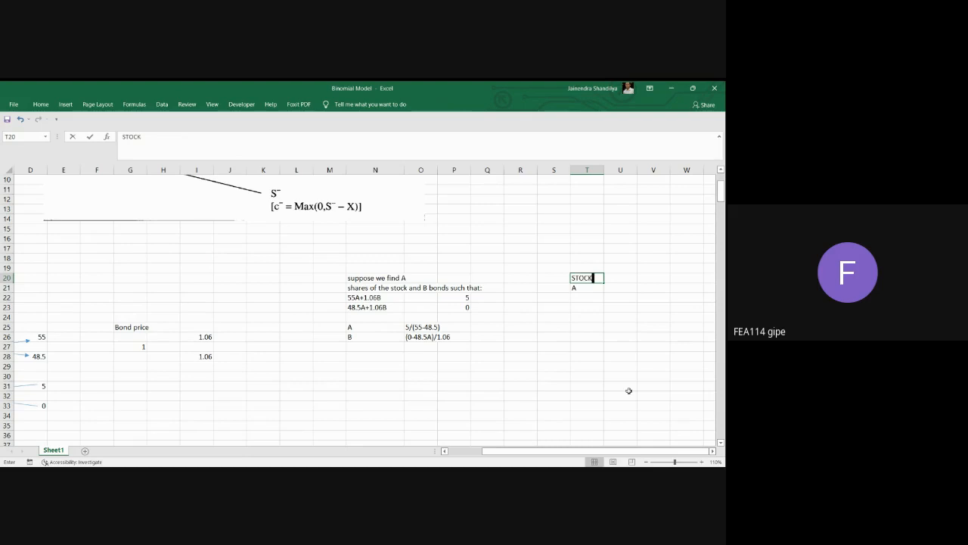
pyautogui.press('Tab')
# Label the bond holding with Bond in U20 and B in U21.
pyautogui.write('B')
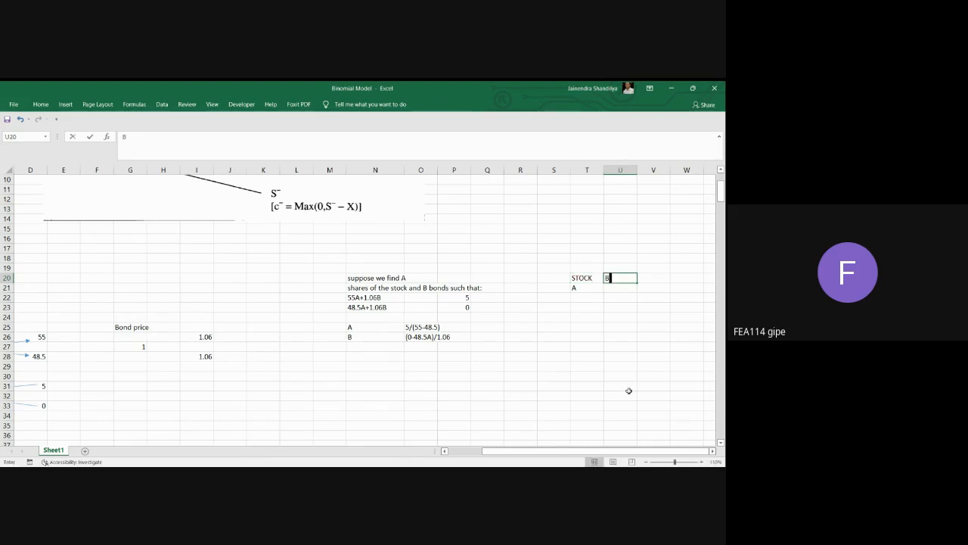
pyautogui.write('ond')
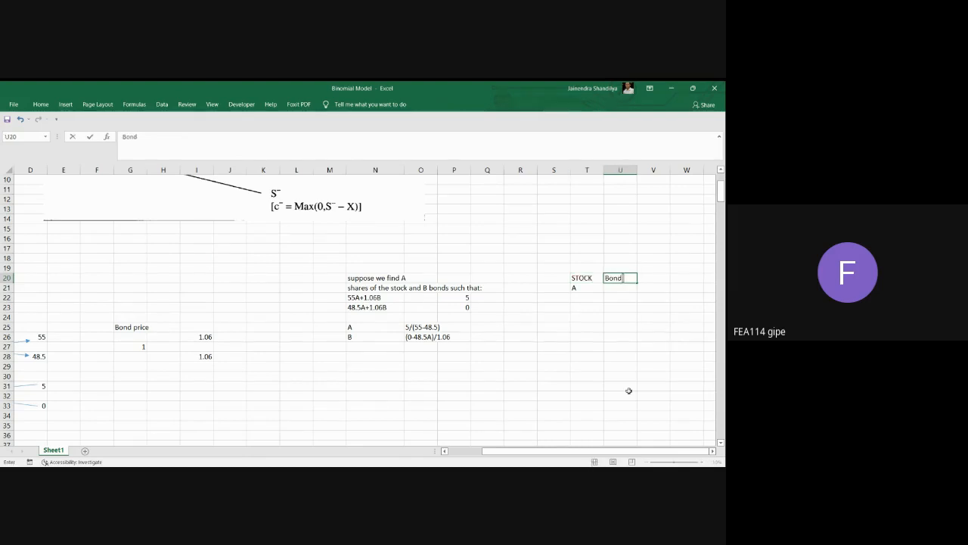
pyautogui.press('Return')
pyautogui.write('B')
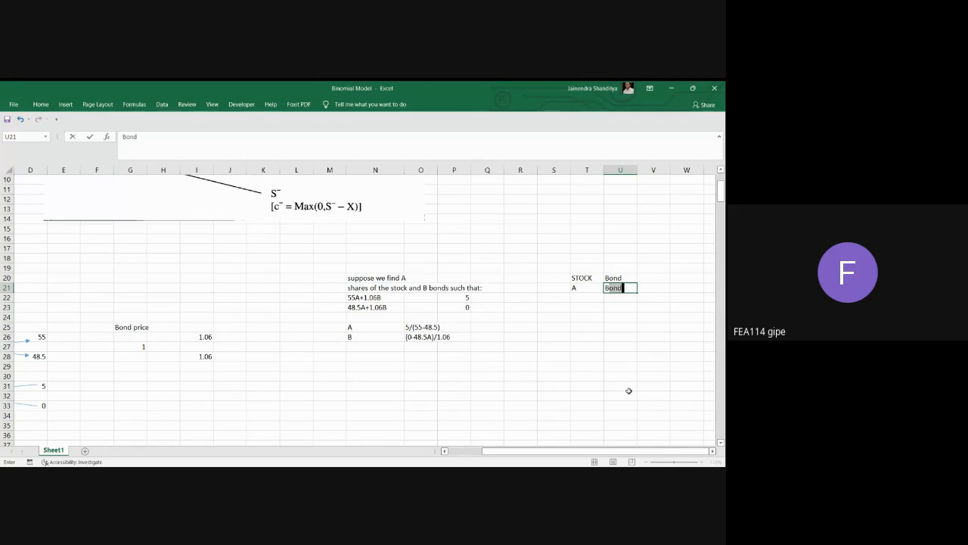
pyautogui.press('Delete')
pyautogui.press('Return')
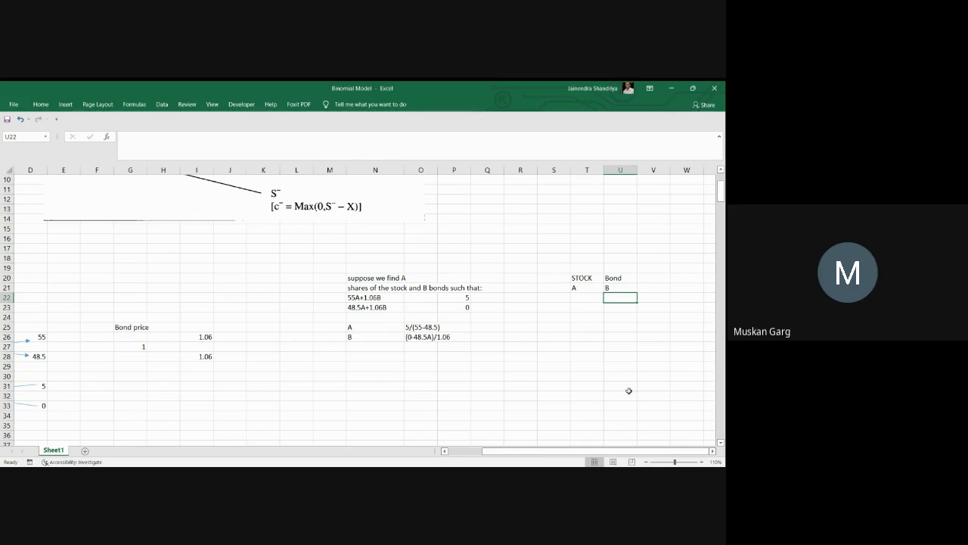
# Compare the portfolio equations in N22:N23 with the up- and down-state stock prices in column D and bond prices in column I.
pyautogui.click(445, 451)
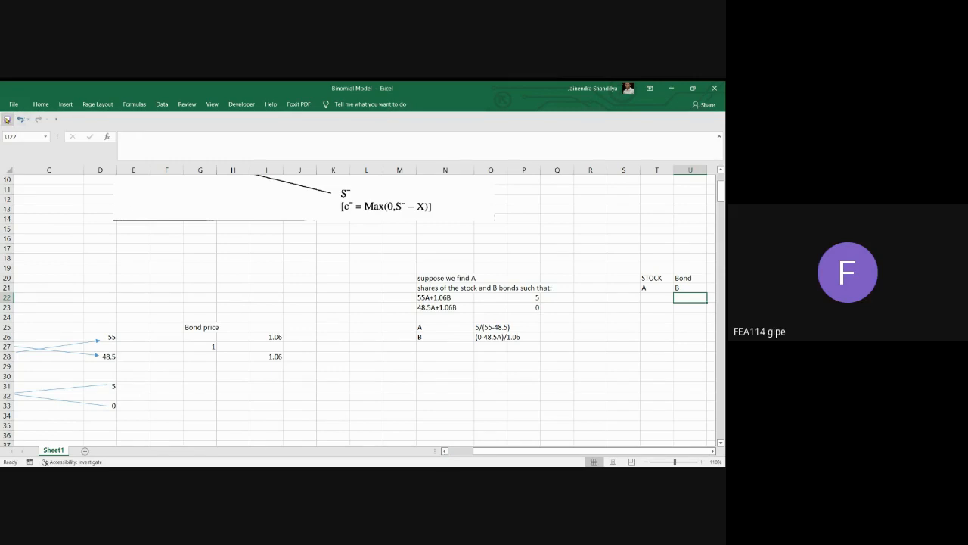
pyautogui.click(671, 89)
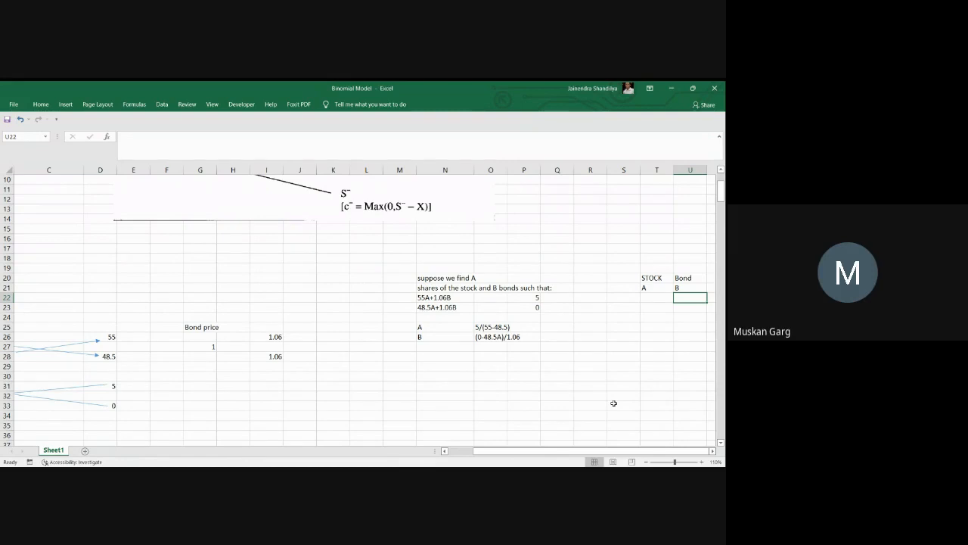
pyautogui.click(434, 298)
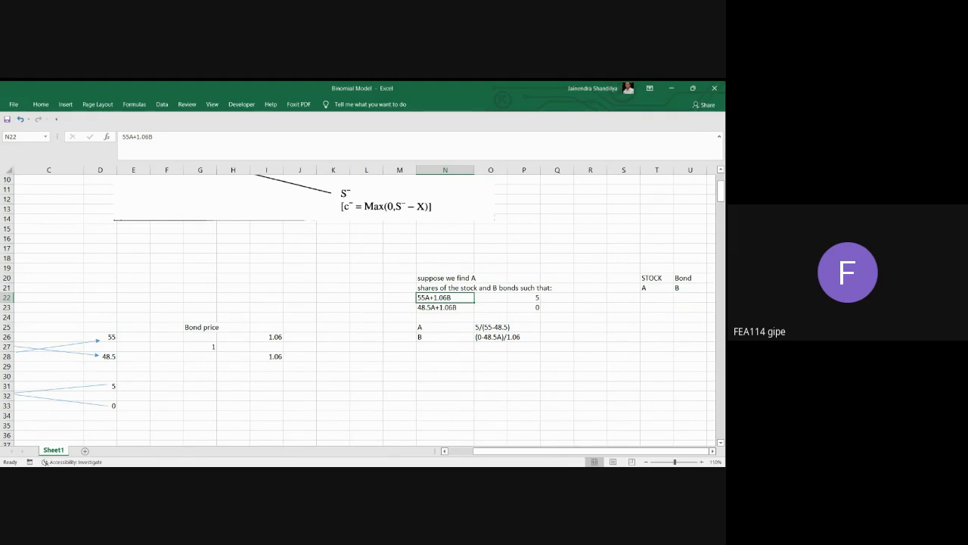
pyautogui.click(105, 338)
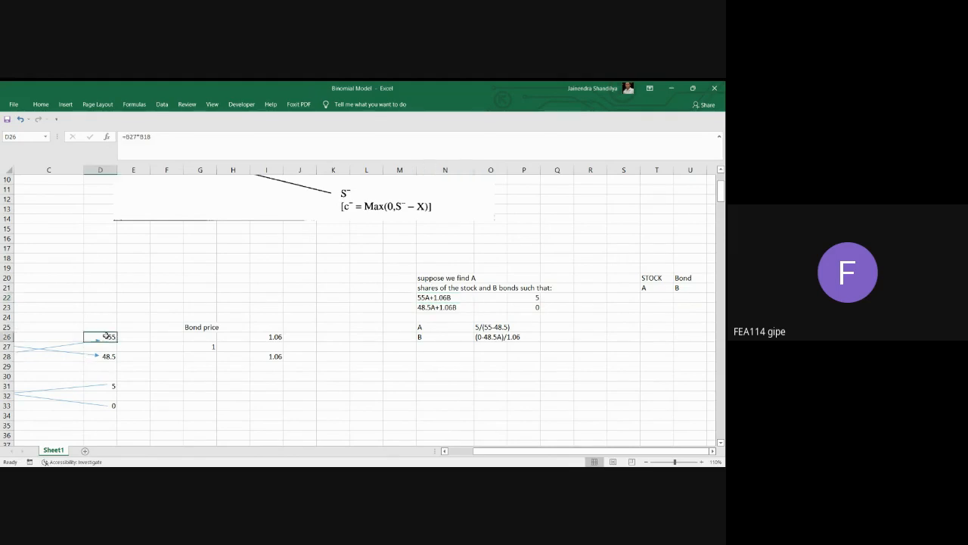
pyautogui.click(277, 337)
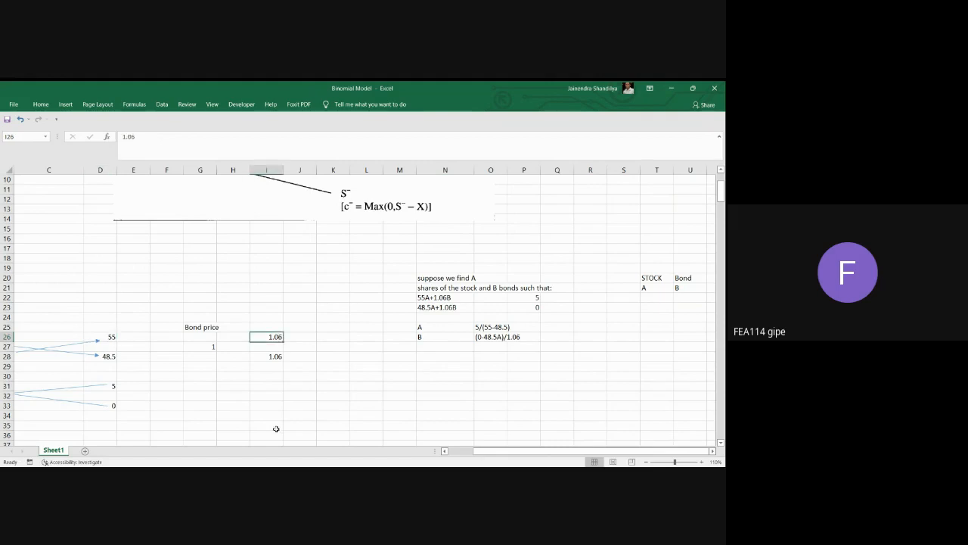
pyautogui.click(107, 358)
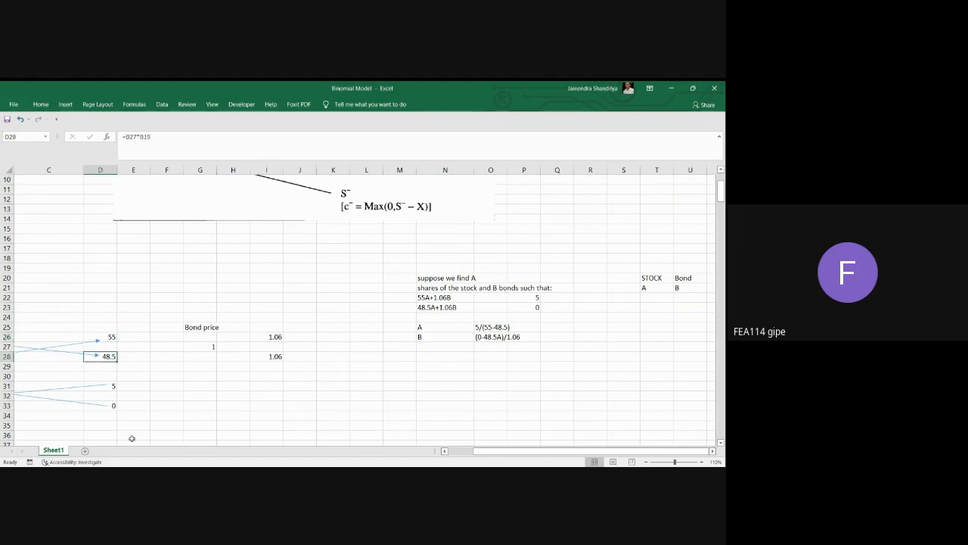
pyautogui.click(277, 356)
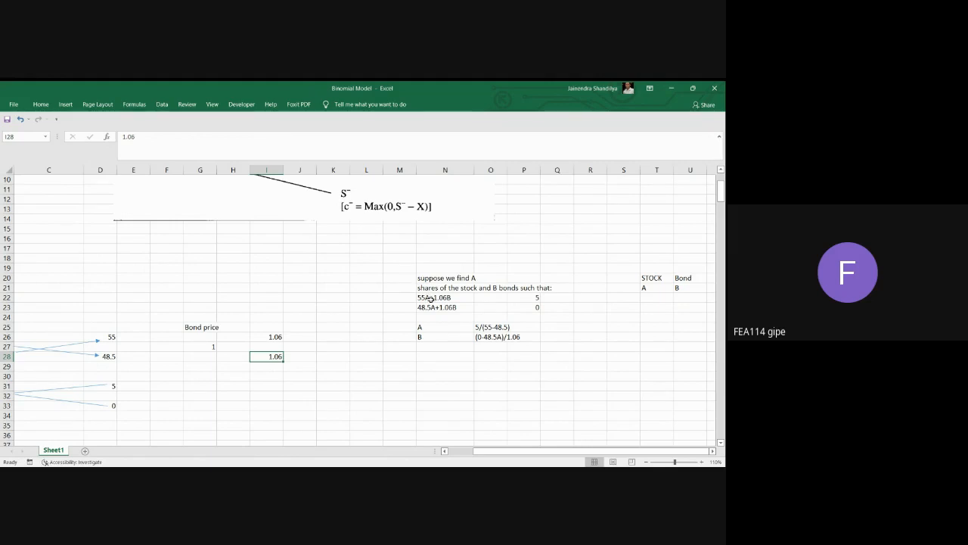
pyautogui.click(428, 297)
pyautogui.click(439, 308)
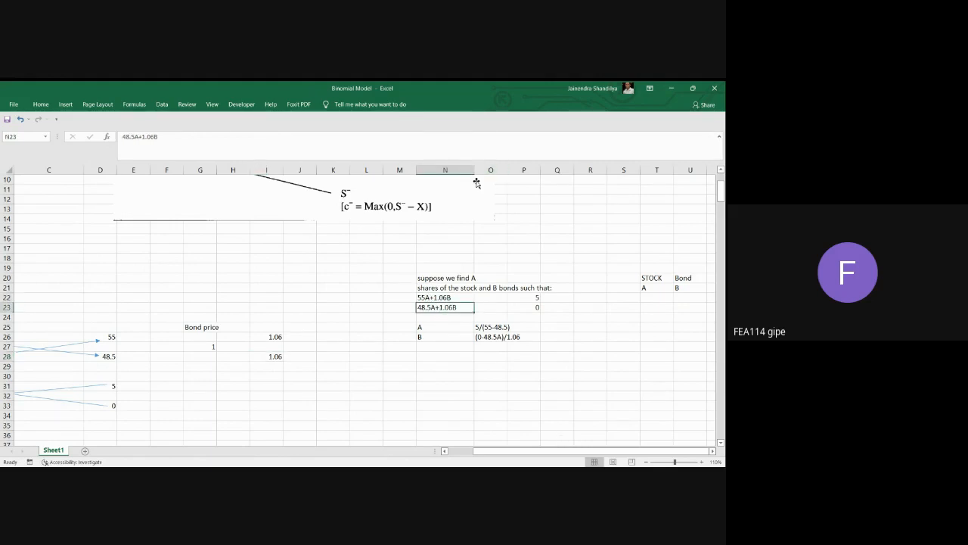
# Set the stock price in R2 to 55 and check the call payoff formula in S2.
pyautogui.scroll(3, 476, 182)
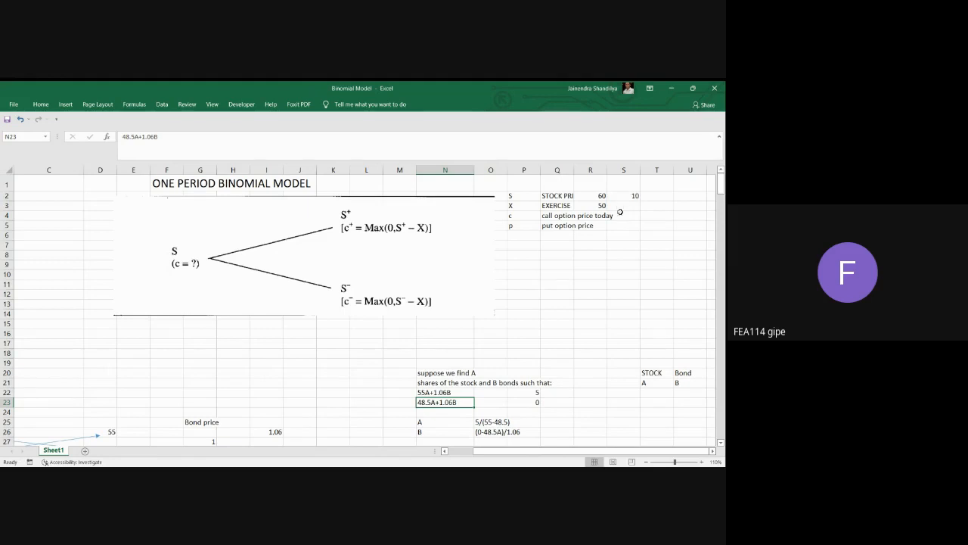
pyautogui.click(598, 196)
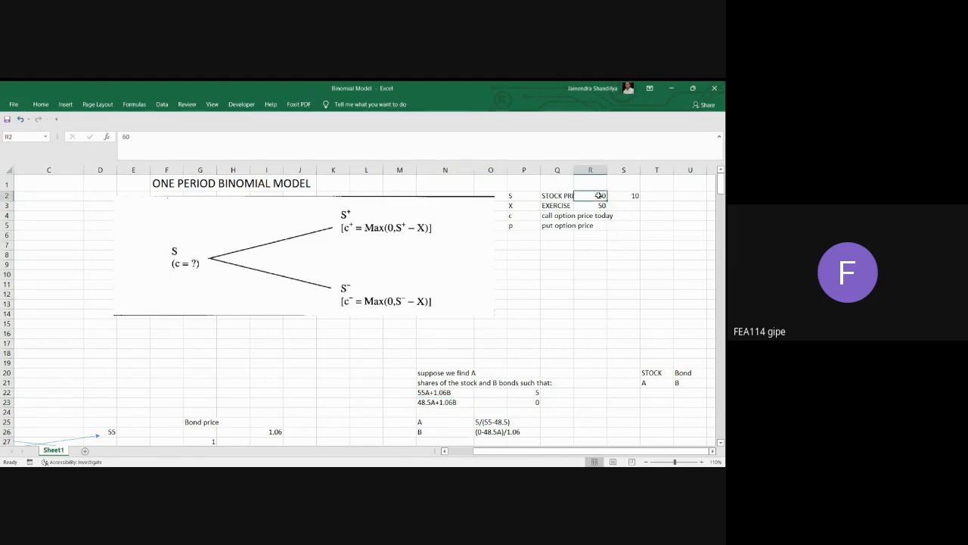
pyautogui.write('55')
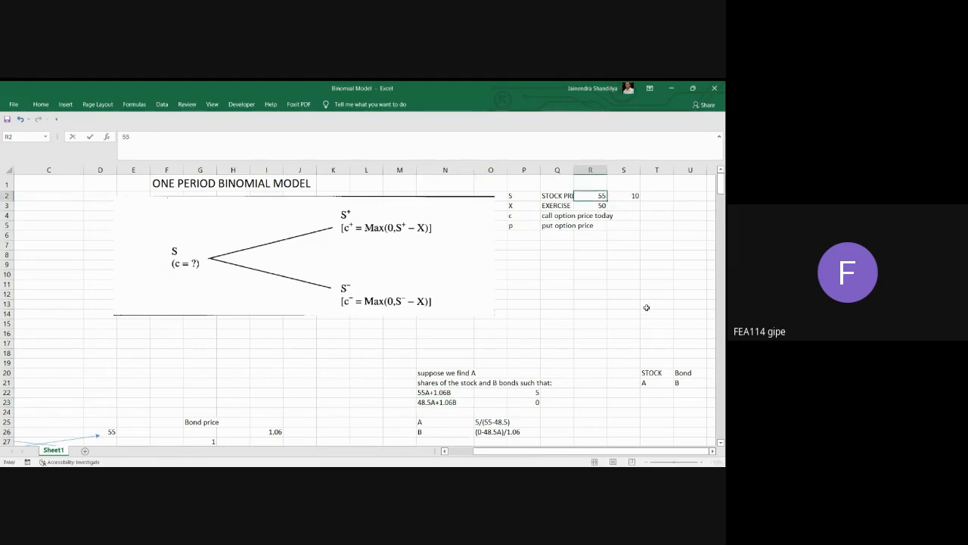
pyautogui.press('Tab')
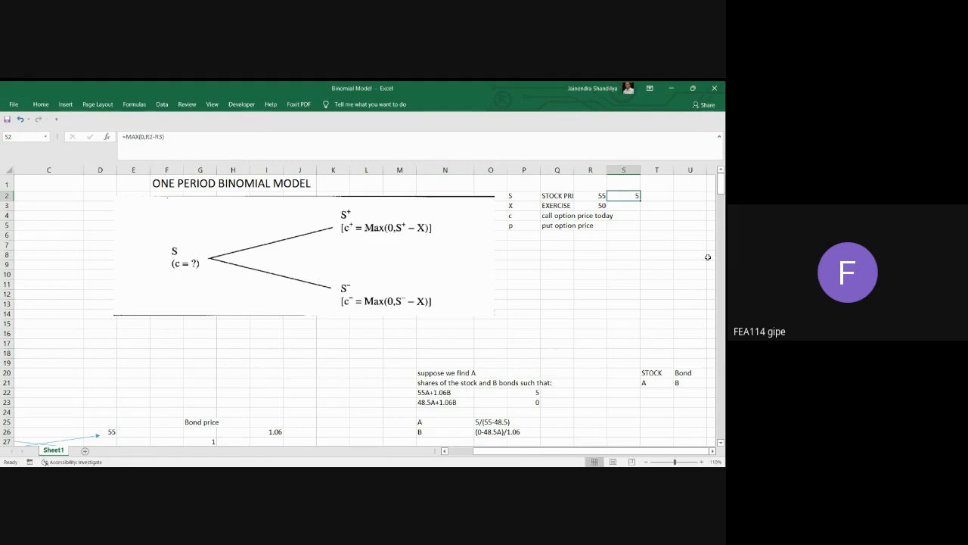
# Set the stock price in R2 to the down-state value 48.5 and check the call payoff in S2.
pyautogui.click(596, 194)
pyautogui.write('48.5')
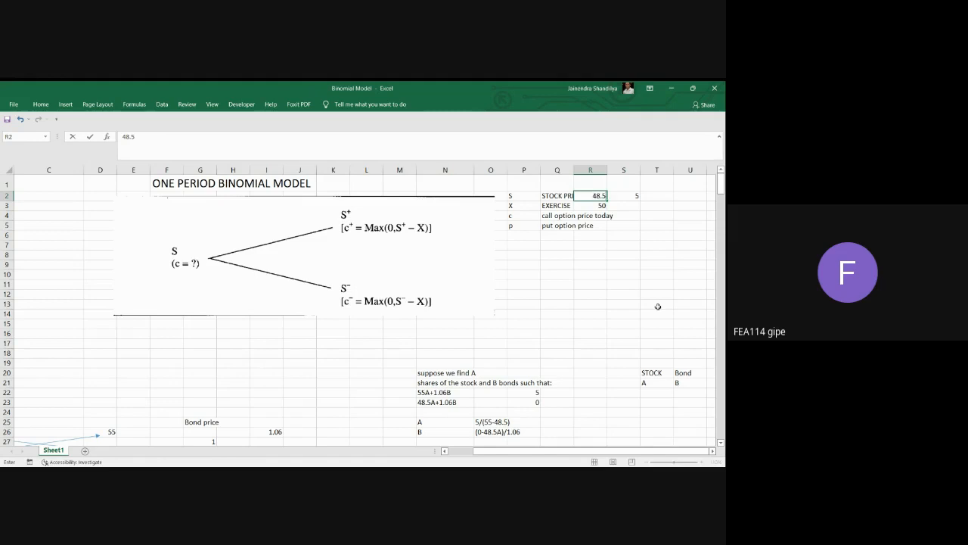
pyautogui.press('Return')
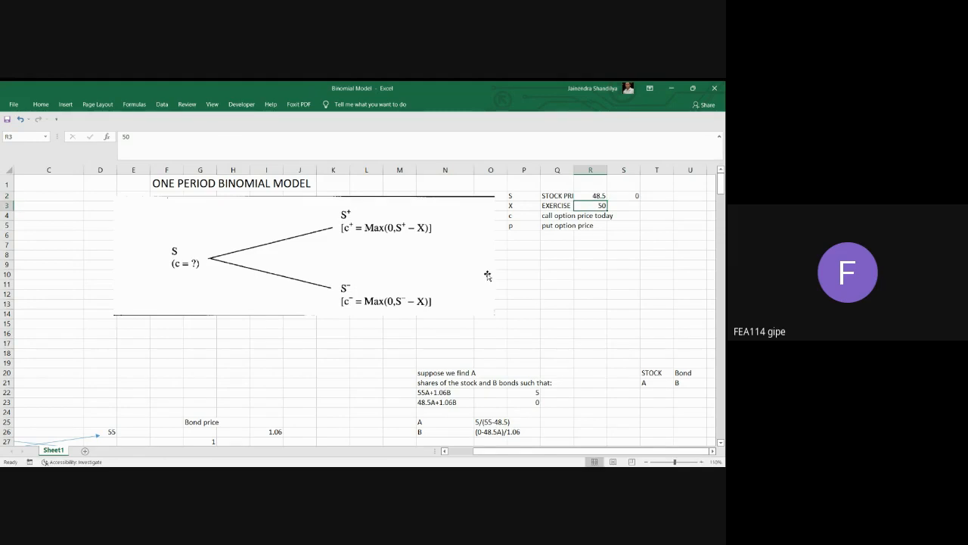
pyautogui.click(637, 196)
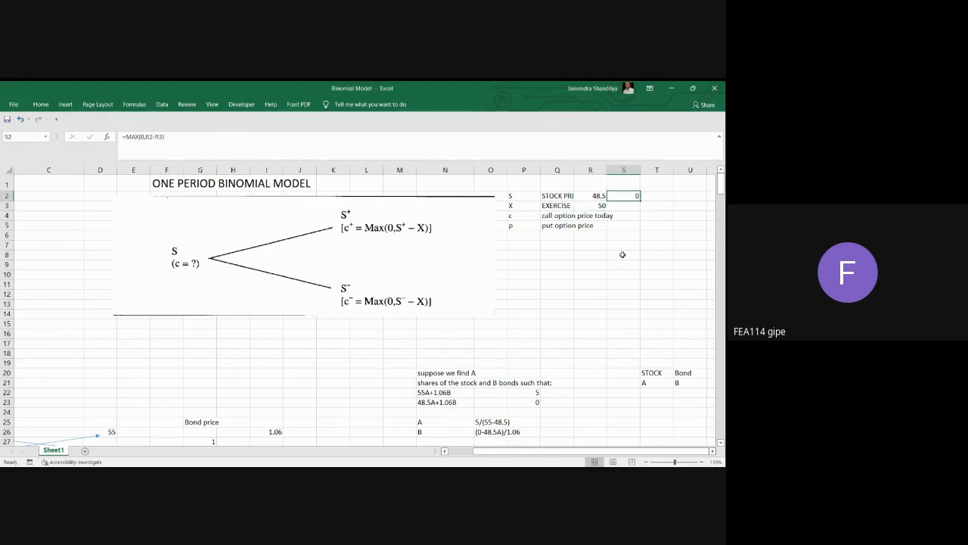
# Examine the up-state portfolio equation in N22 and its required payoff in P22.
pyautogui.scroll(-2, 623, 255)
pyautogui.scroll(2, 625, 250)
pyautogui.scroll(-1, 574, 246)
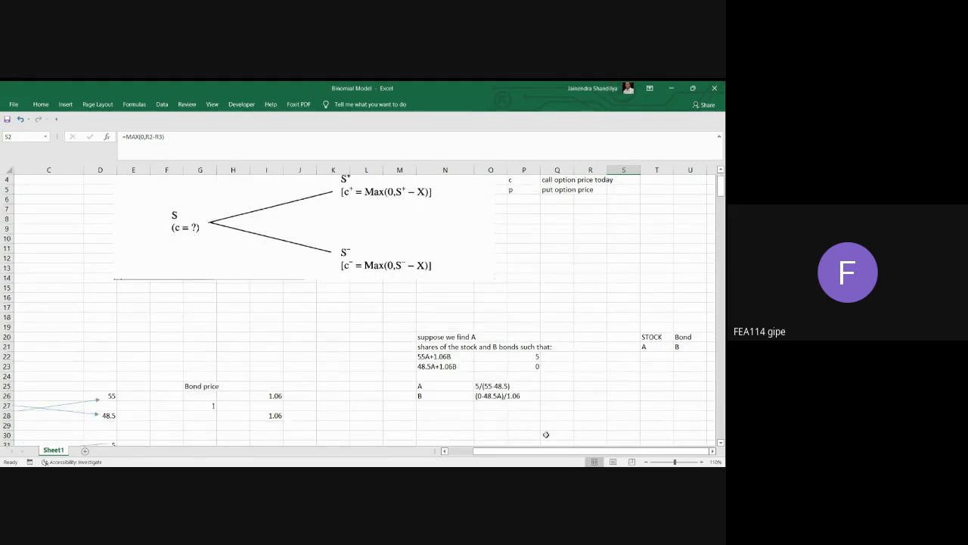
pyautogui.scroll(1, 479, 303)
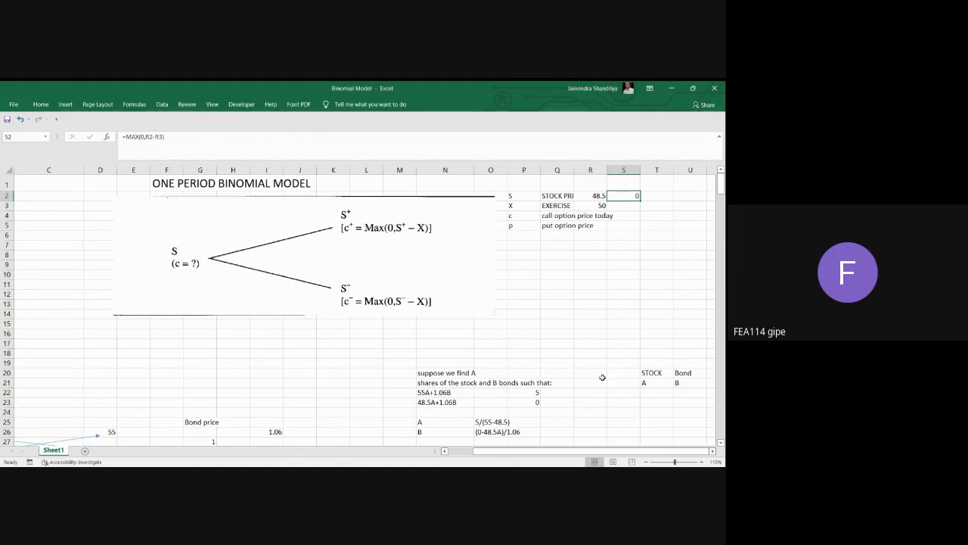
pyautogui.scroll(-1, 261, 350)
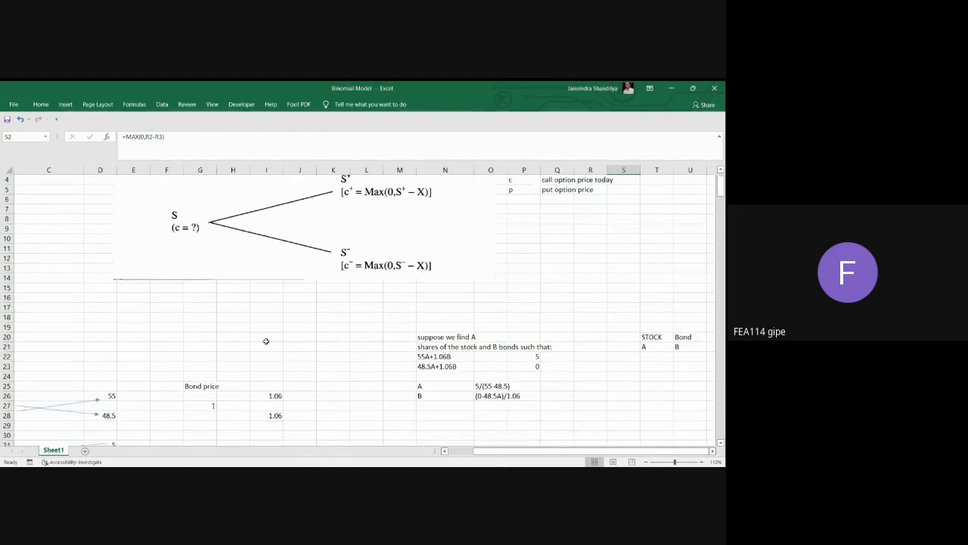
pyautogui.click(423, 357)
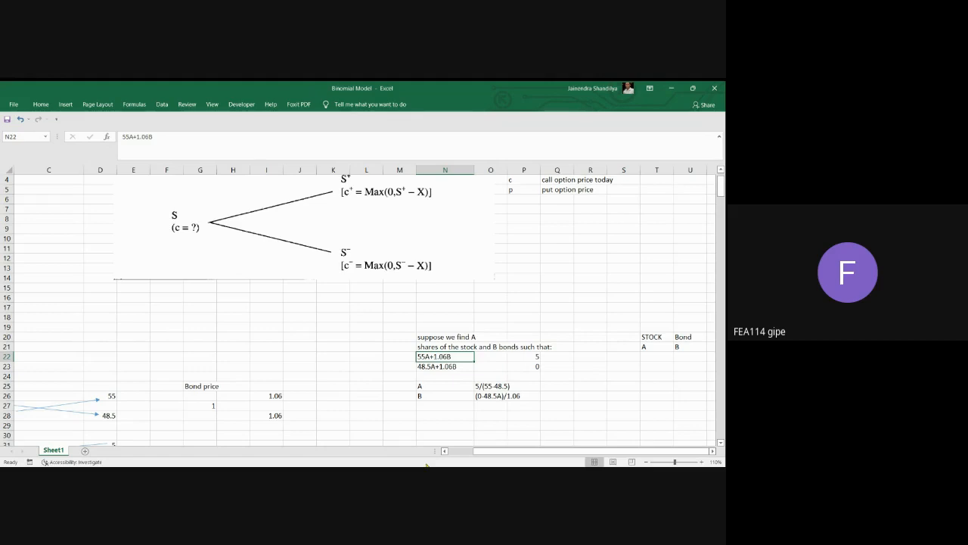
pyautogui.click(532, 356)
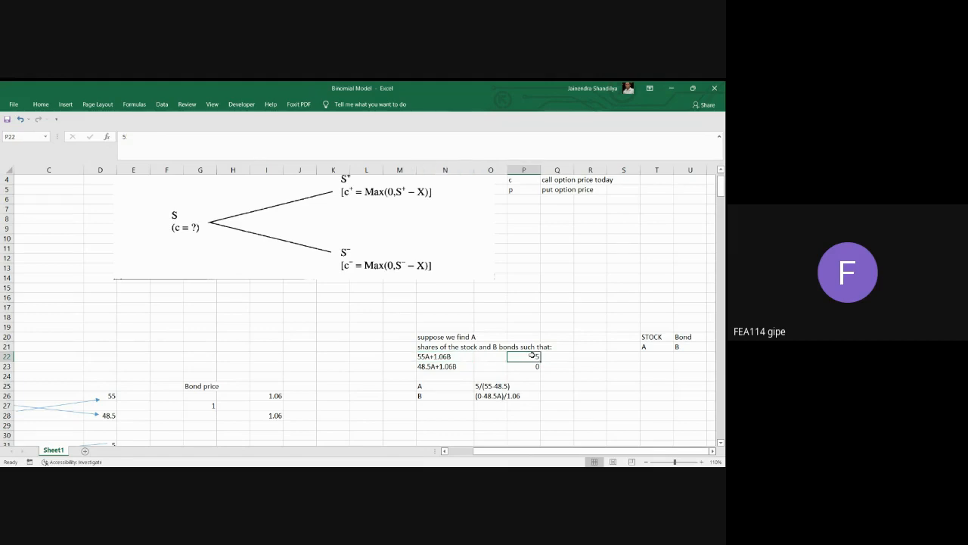
# Change the stock price in R2 to the up-state value 55 to demonstrate the call payoff.
pyautogui.scroll(1, 417, 310)
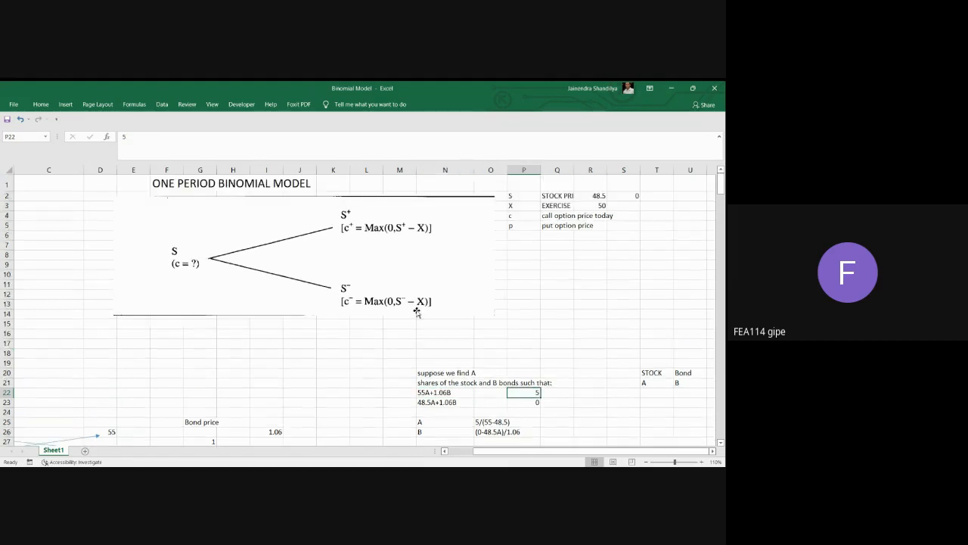
pyautogui.click(594, 196)
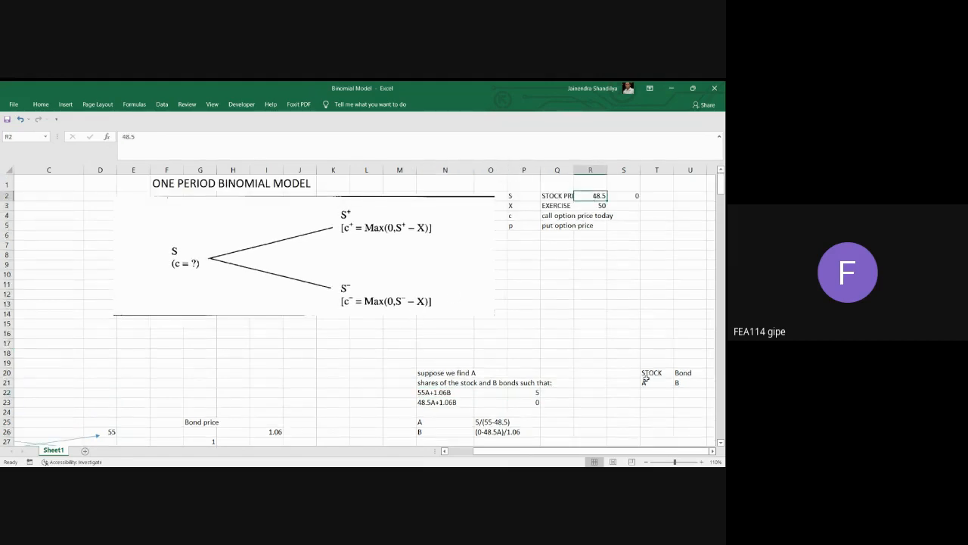
pyautogui.write('55')
pyautogui.press('Return')
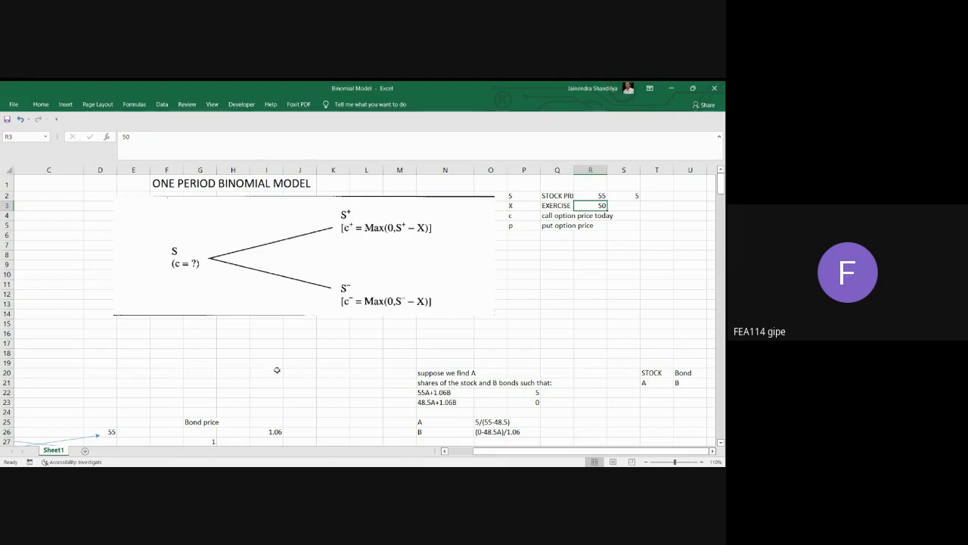
# Set the stock price in R2 to the down-state value 48.5.
pyautogui.click(437, 392)
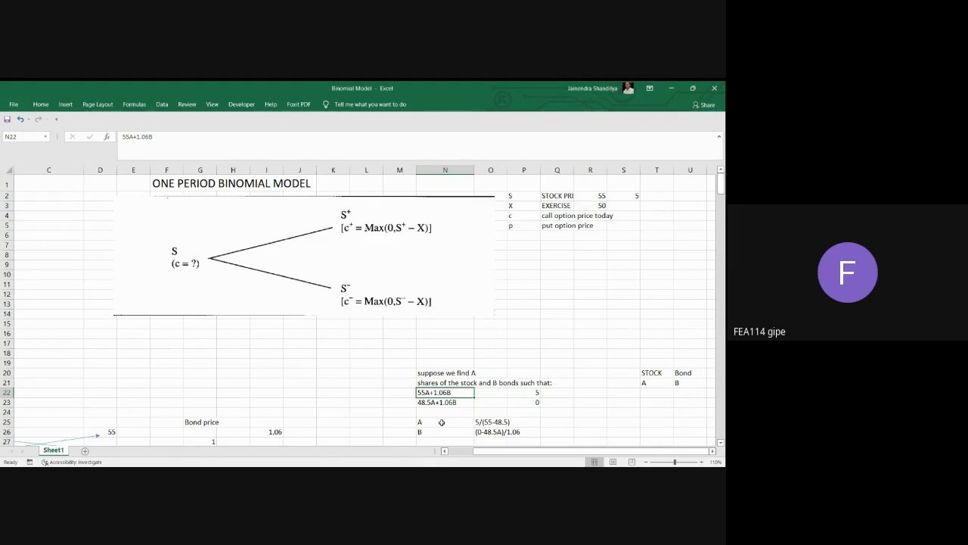
pyautogui.click(596, 197)
pyautogui.write('48.5')
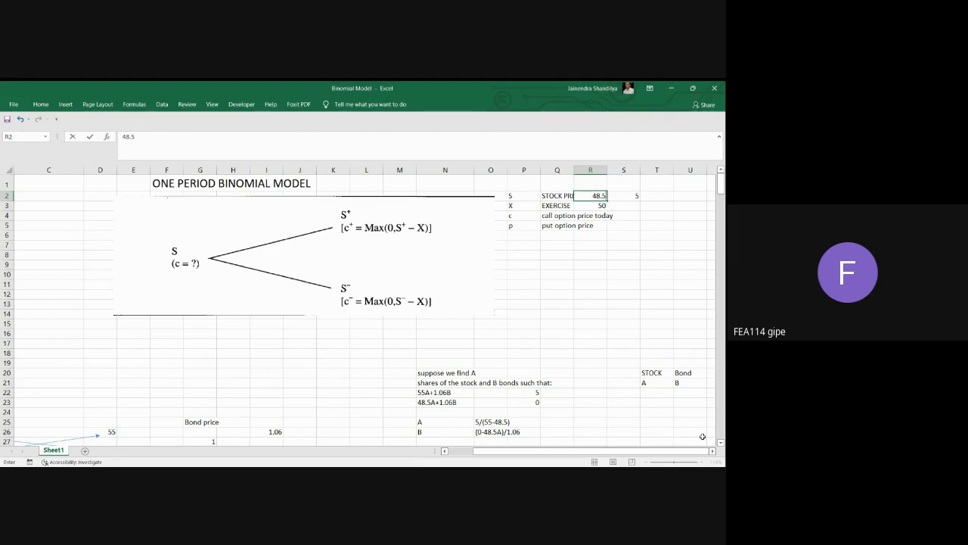
pyautogui.press('Return')
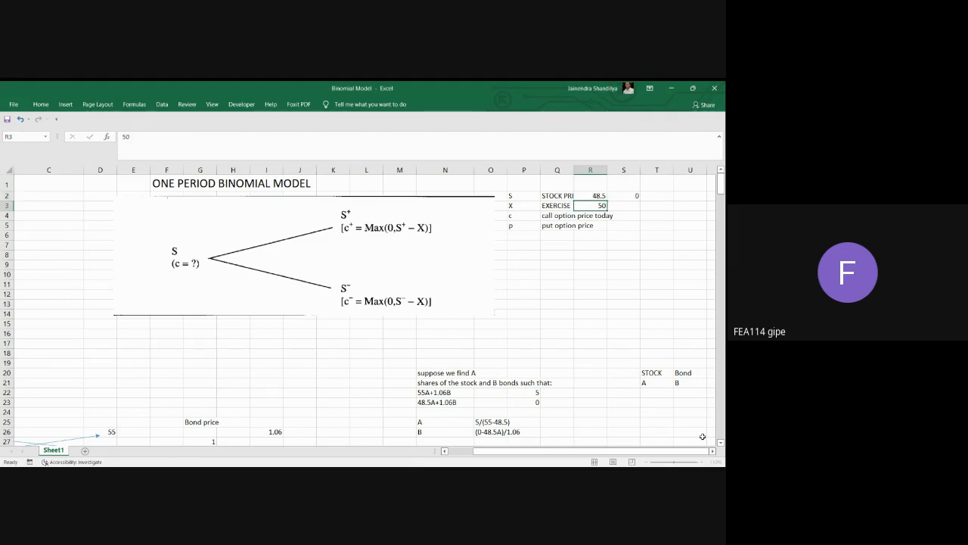
# Examine the down-state portfolio equation in N23 and its required payoff in P23 against the call payoff formula in S2 and its inputs.
pyautogui.click(424, 404)
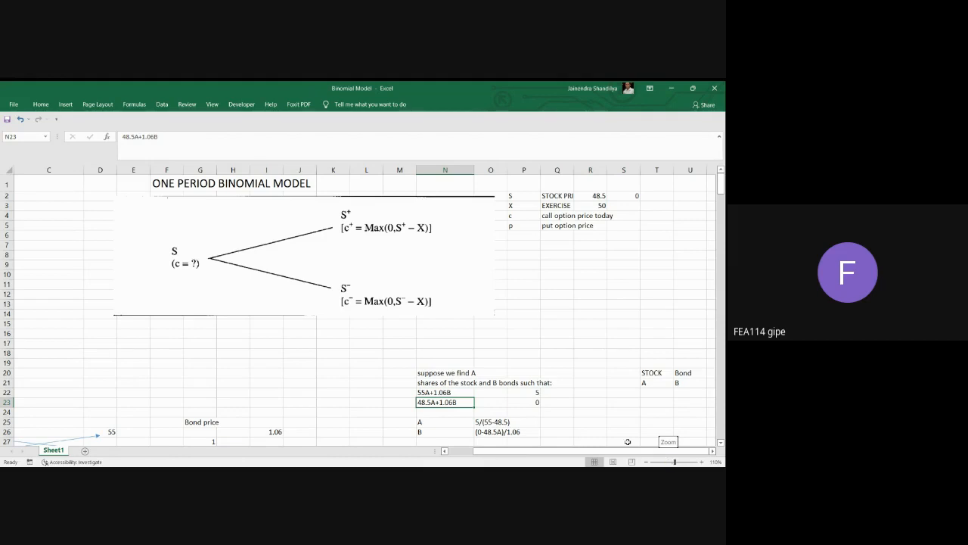
pyautogui.click(533, 402)
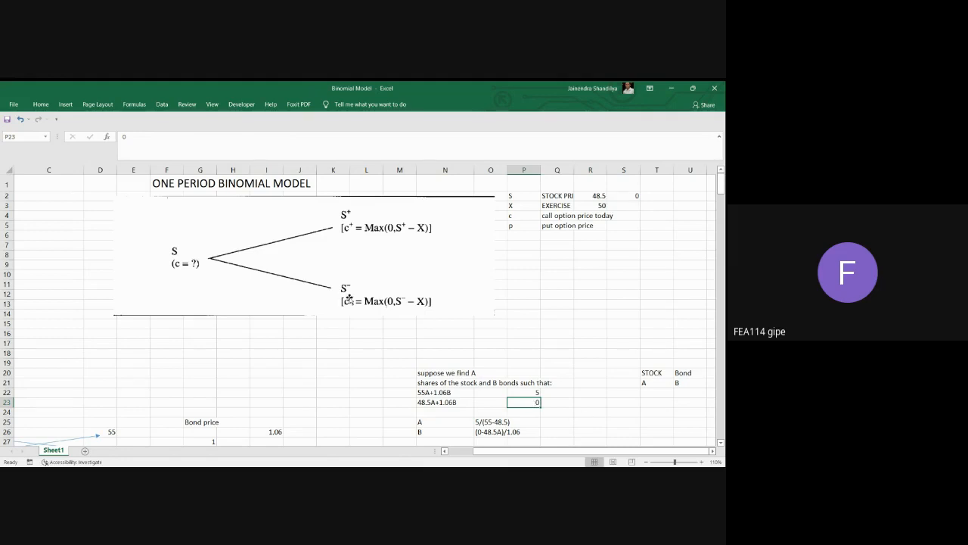
pyautogui.click(634, 196)
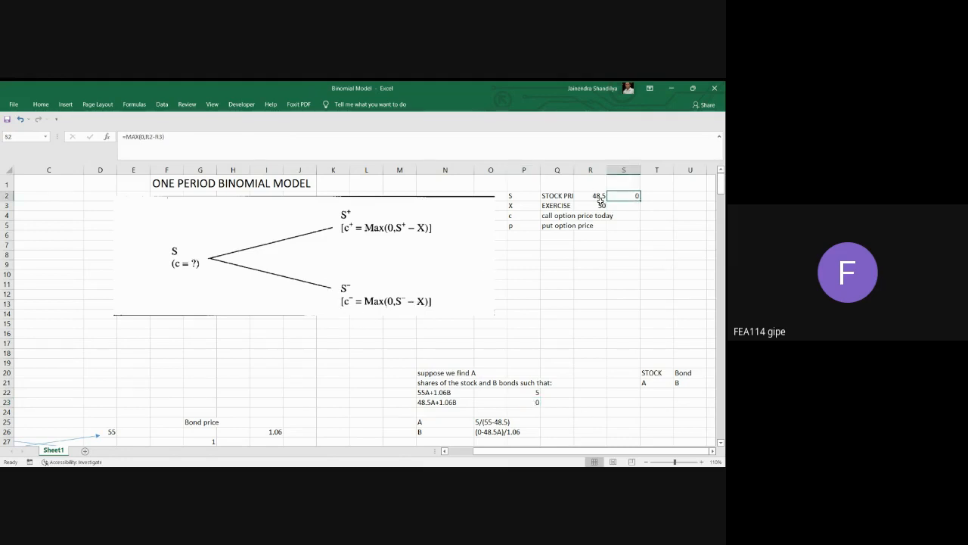
pyautogui.click(599, 195)
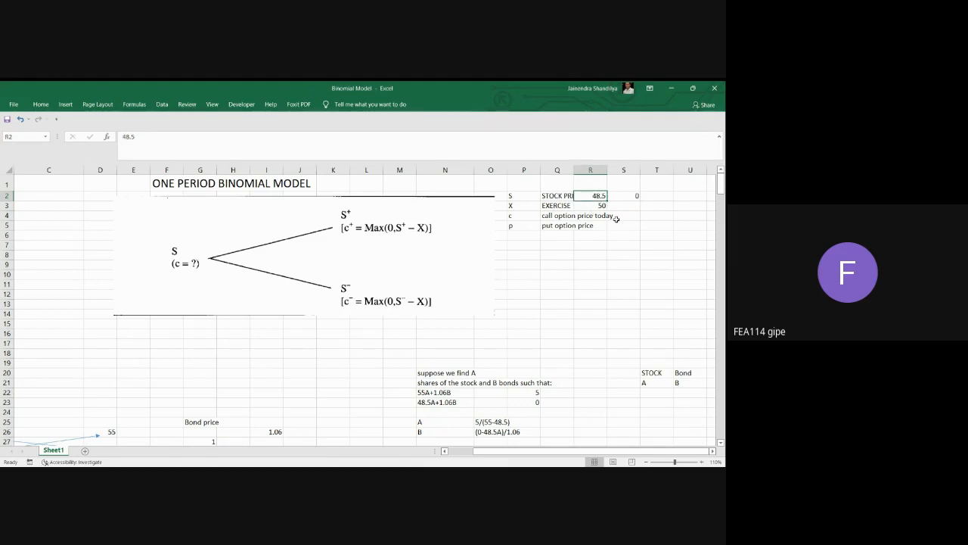
pyautogui.click(607, 206)
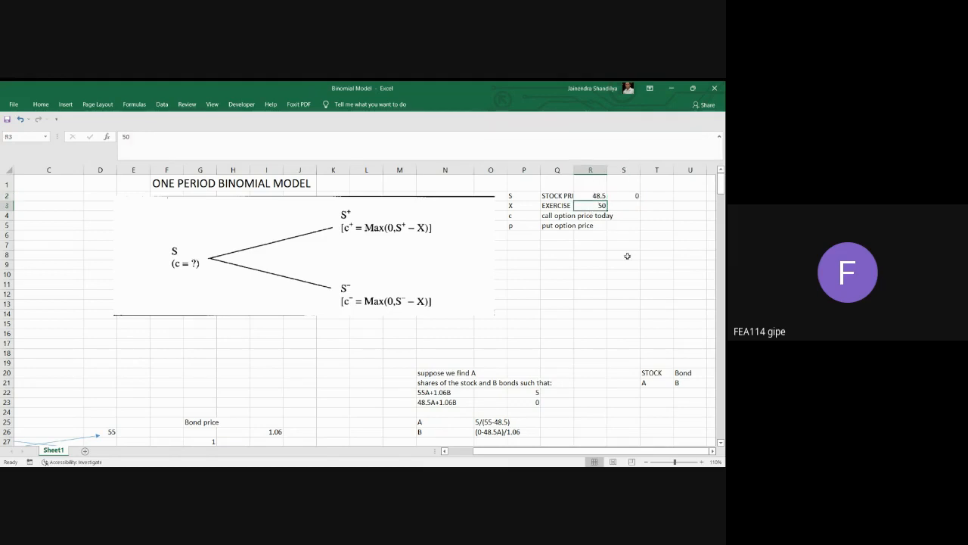
pyautogui.click(633, 194)
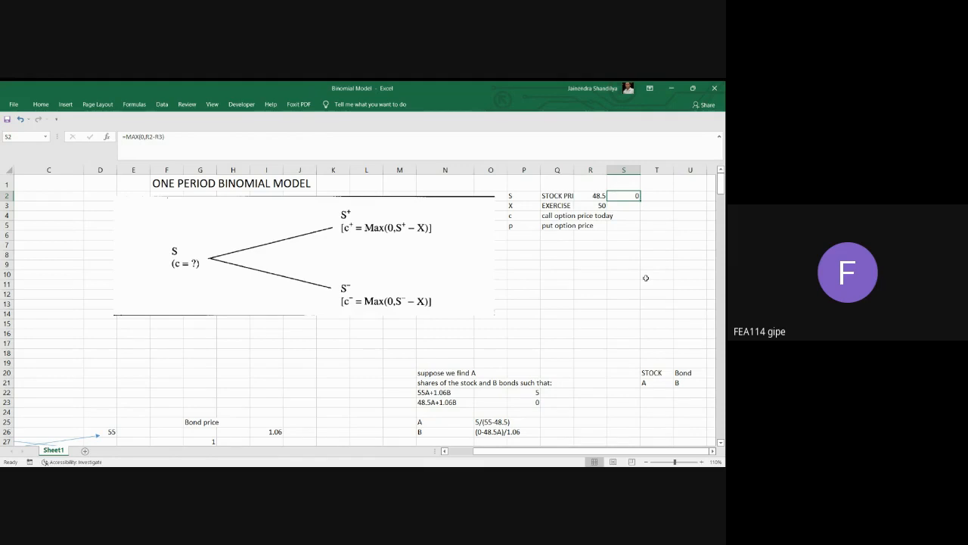
# Review the up-state and down-state equations in N22 and N23 and the written solution for A in O25.
pyautogui.scroll(-1, 609, 291)
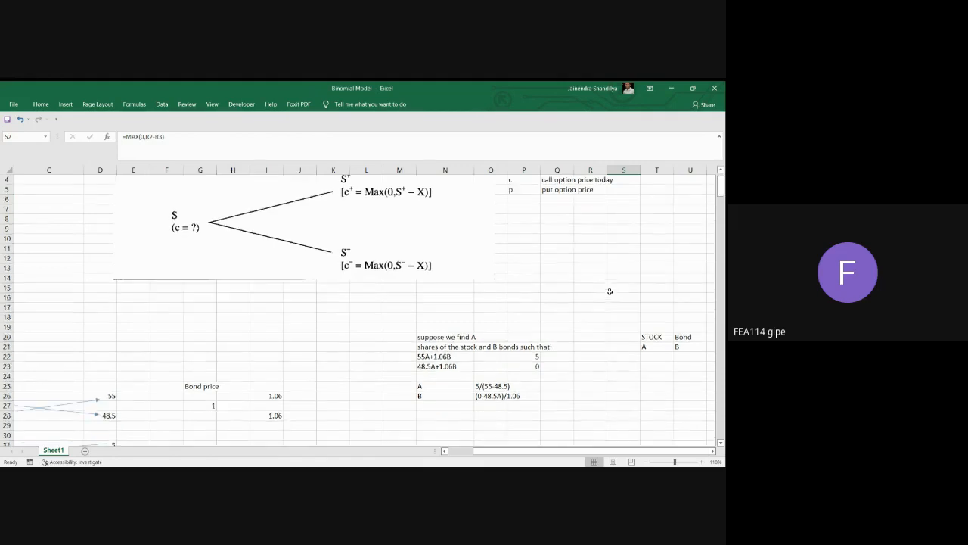
pyautogui.click(435, 358)
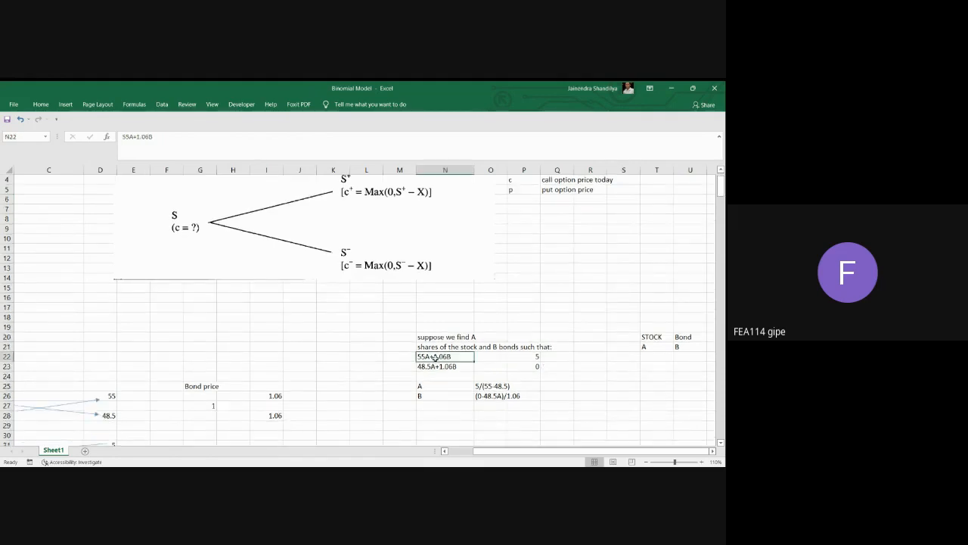
pyautogui.moveTo(435, 358); pyautogui.dragTo(529, 362)
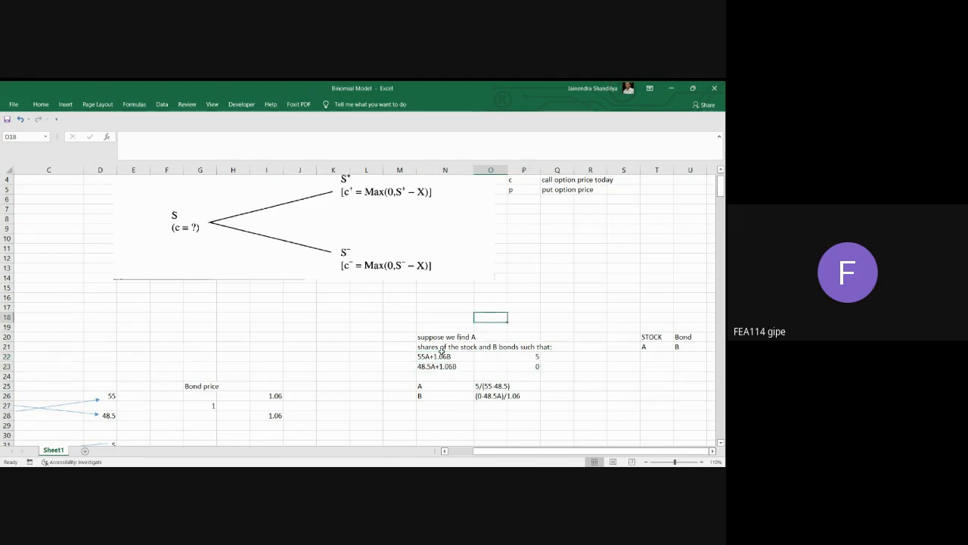
pyautogui.click(445, 356)
pyautogui.click(437, 365)
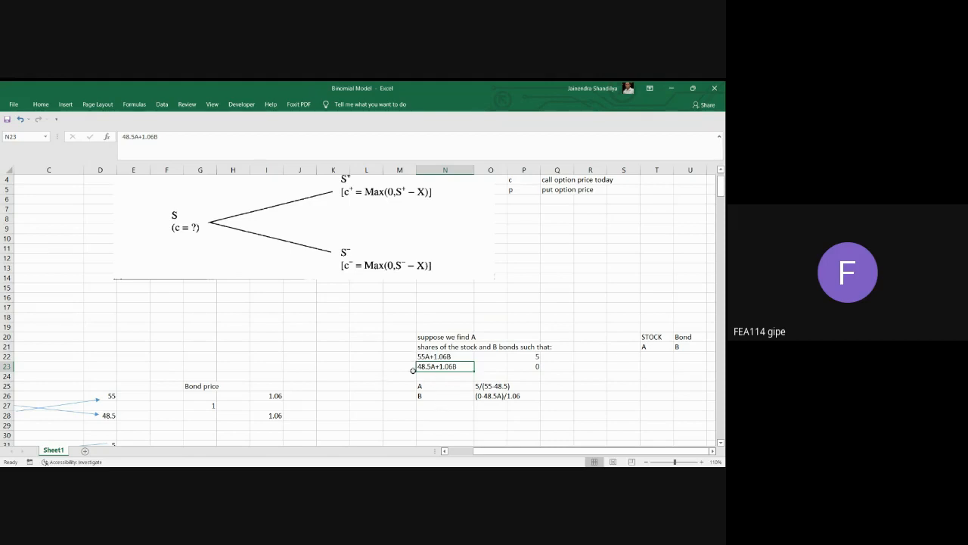
pyautogui.click(493, 386)
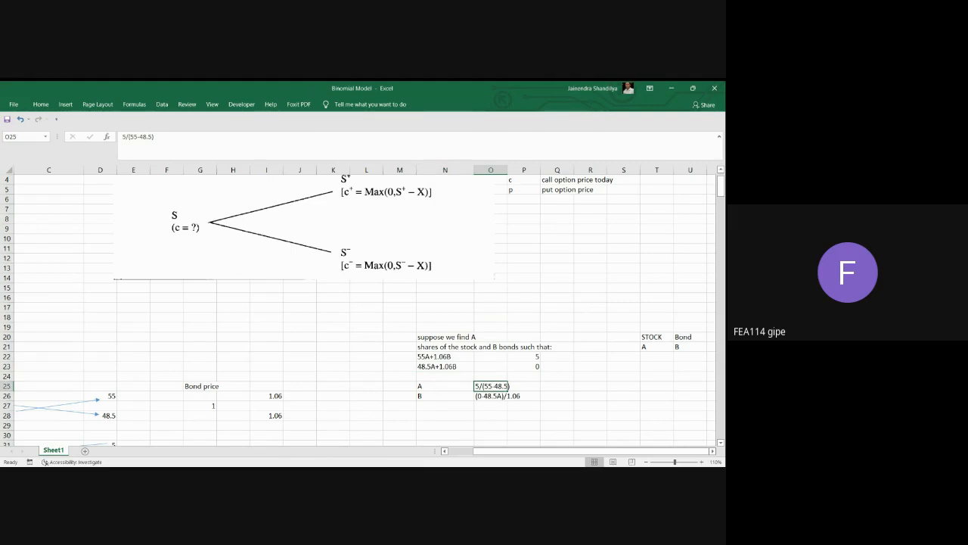
# Enter the formula =P21/(55-48.5) in Q25 to calculate the number of shares A.
pyautogui.click(563, 388)
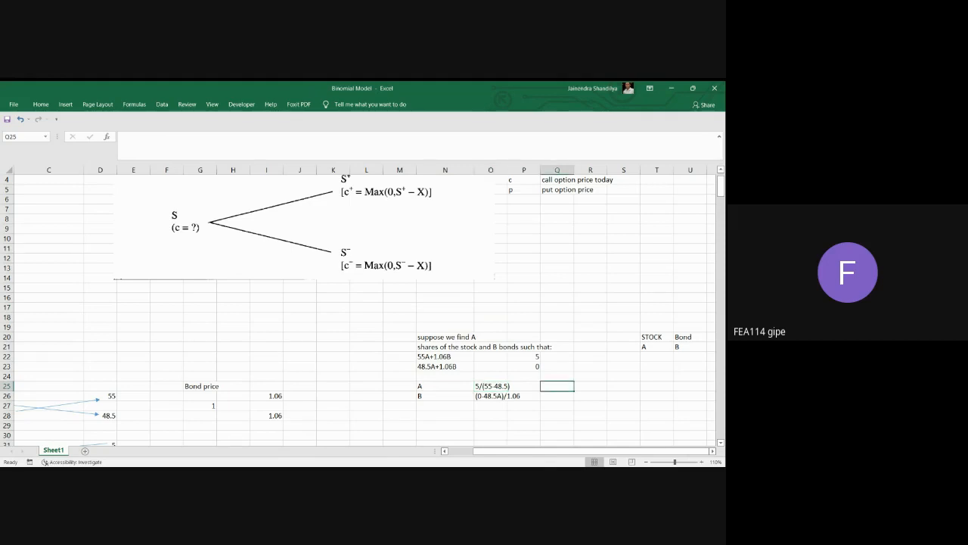
pyautogui.write('=')
pyautogui.click(538, 347)
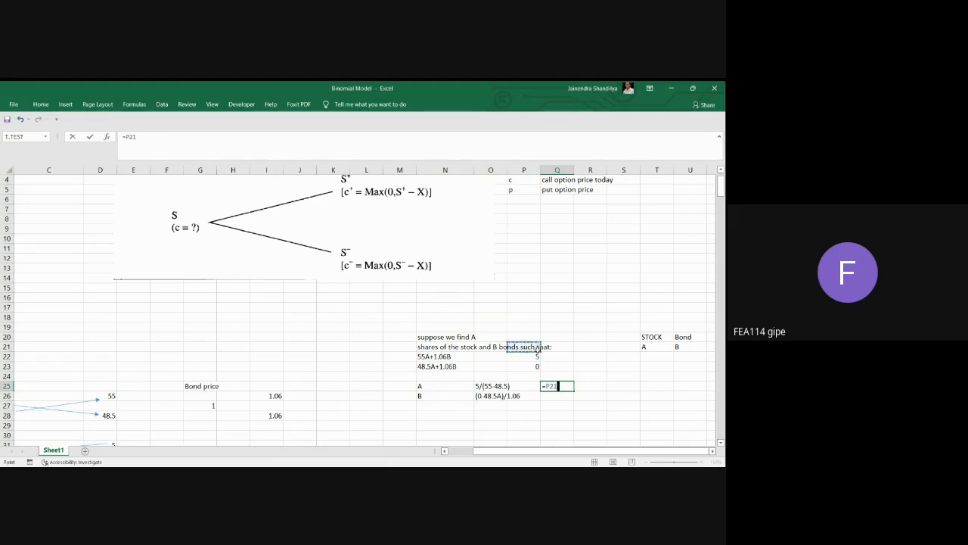
pyautogui.write('/(55-48.5)')
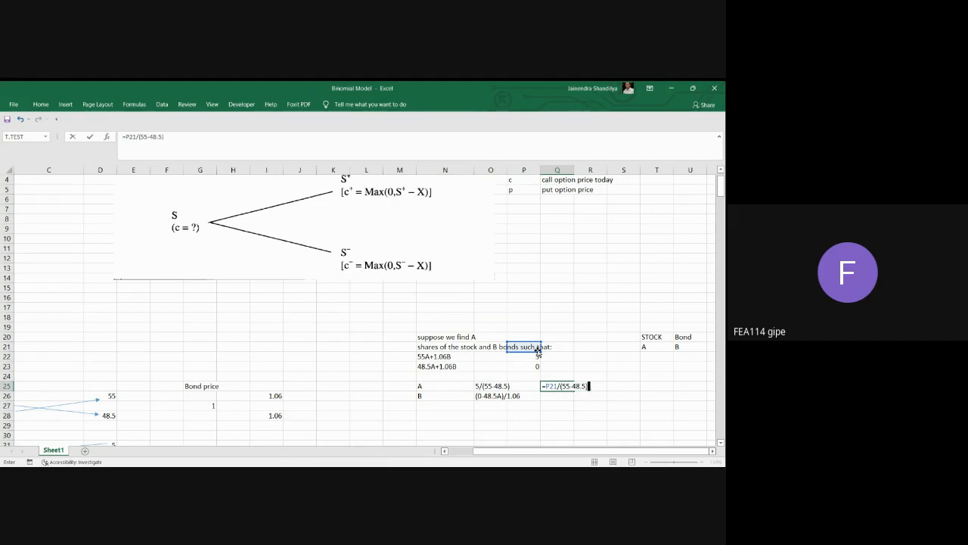
pyautogui.press('Return')
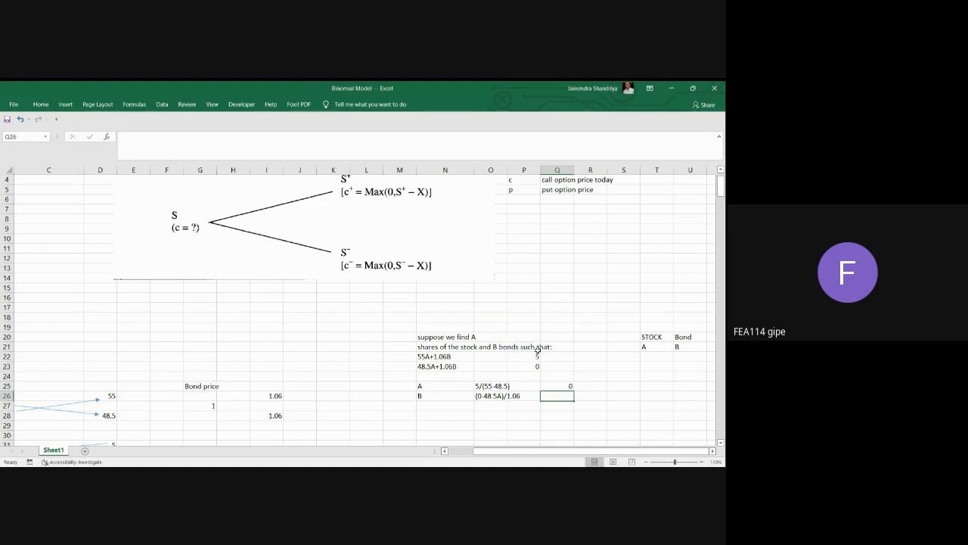
# Correct the formula for A in Q25 to =5/(55-48.5), replacing the cell reference with the value 5.
pyautogui.click(564, 386)
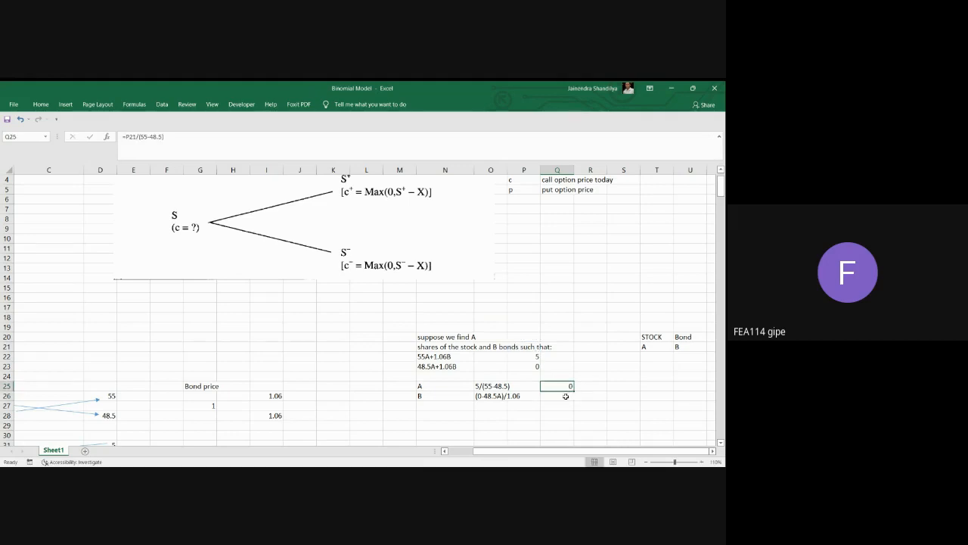
pyautogui.click(136, 137)
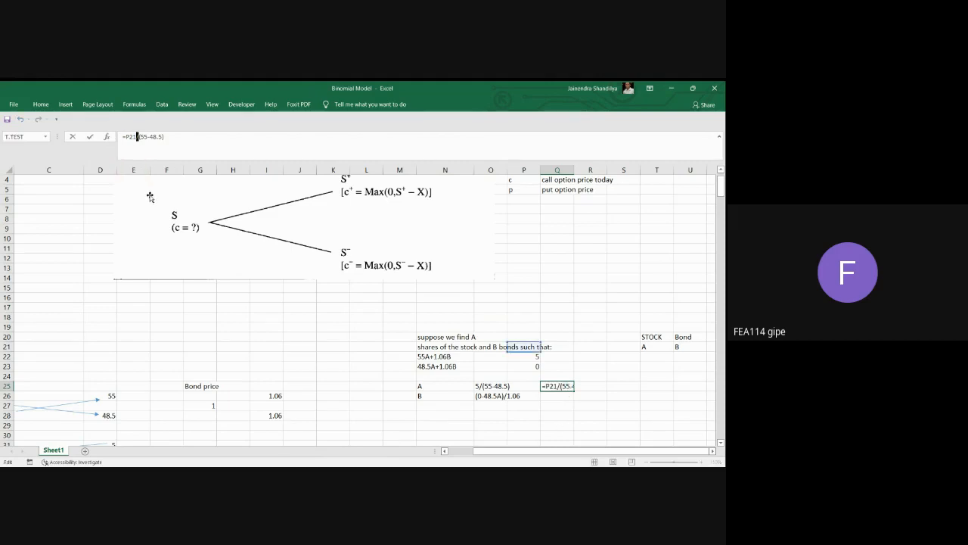
pyautogui.press('BackSpace')
pyautogui.press('BackSpace')
pyautogui.press('BackSpace')
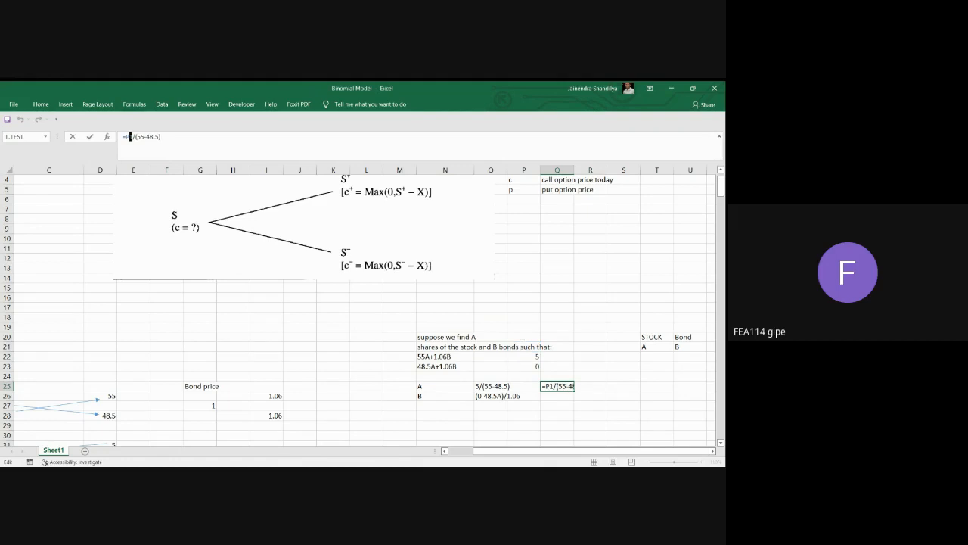
pyautogui.write('1')
pyautogui.press('BackSpace')
pyautogui.write('5')
pyautogui.click(166, 135)
pyautogui.press('Return')
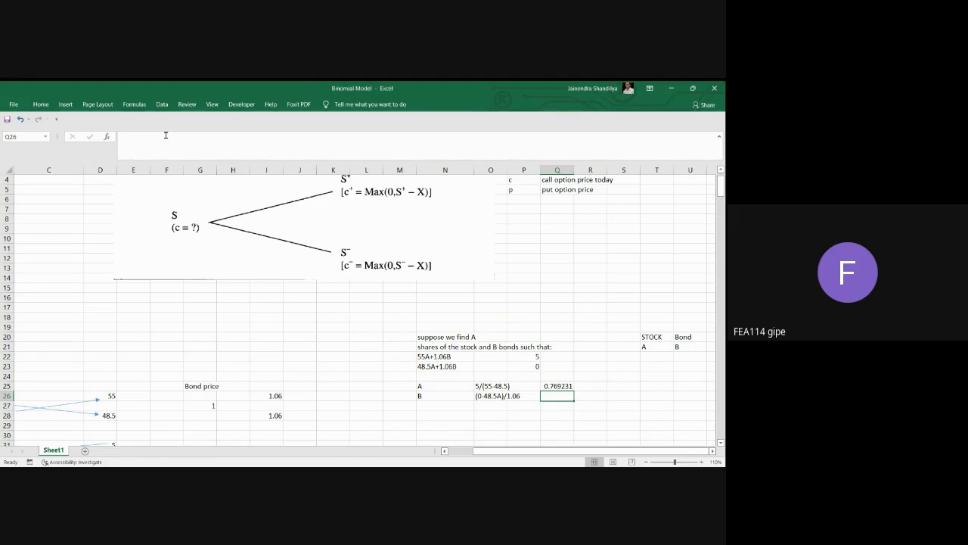
# Calculate the number of bonds B in Q26 with the formula =-48.5*Q25/1.06.
pyautogui.write('=-48.5*')
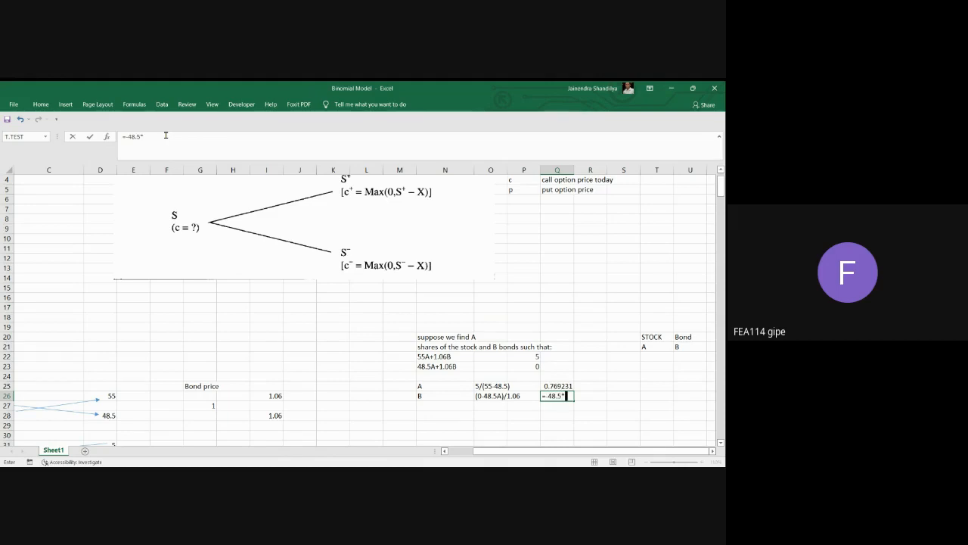
pyautogui.click(557, 385)
pyautogui.write('/')
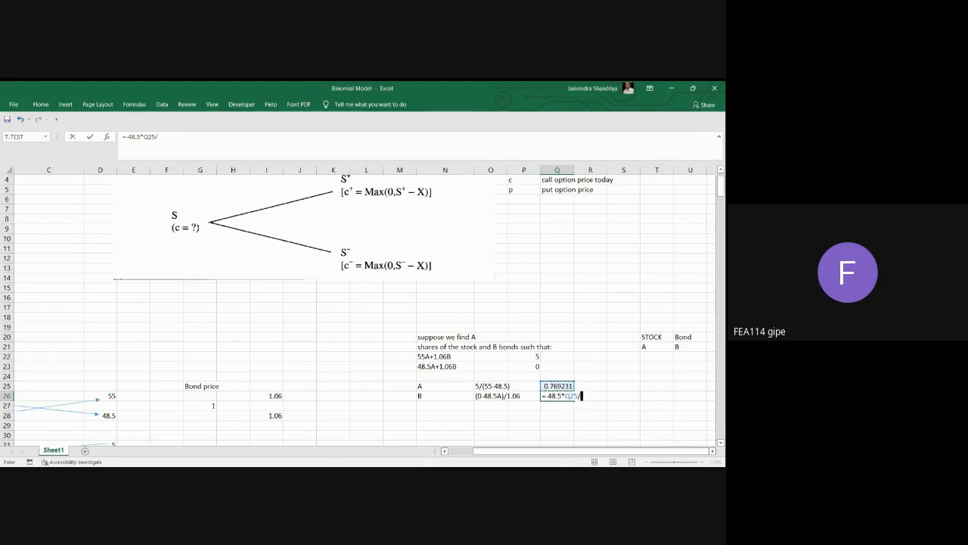
pyautogui.write('1.06')
pyautogui.press('Return')
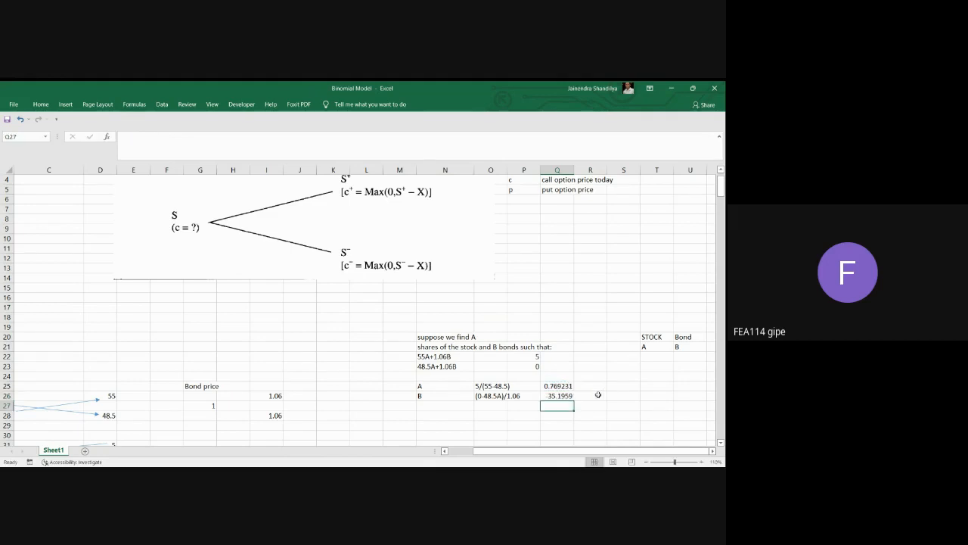
# Format the value of A in Q25 as a Number with 2 decimal places.
pyautogui.scroll(-1, 599, 393)
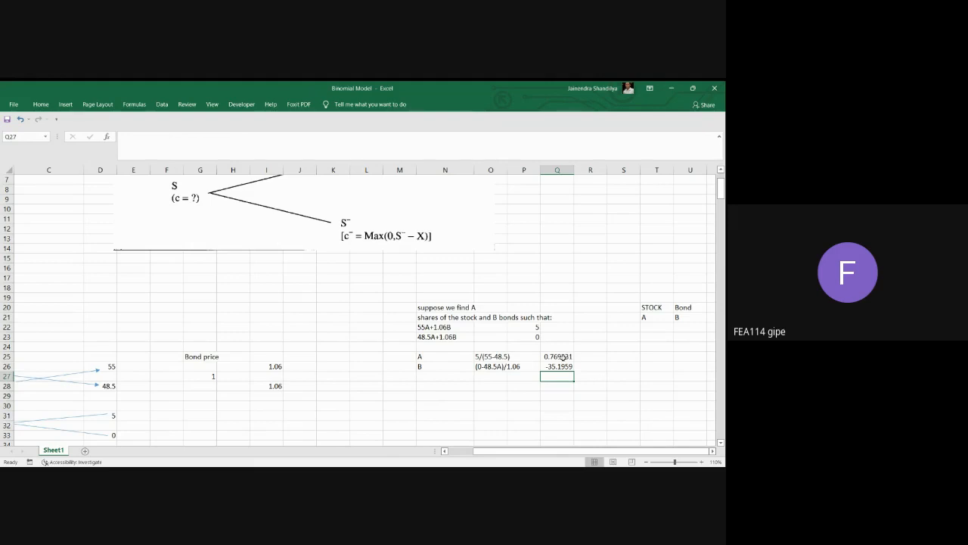
pyautogui.moveTo(560, 356); pyautogui.dragTo(559, 367)
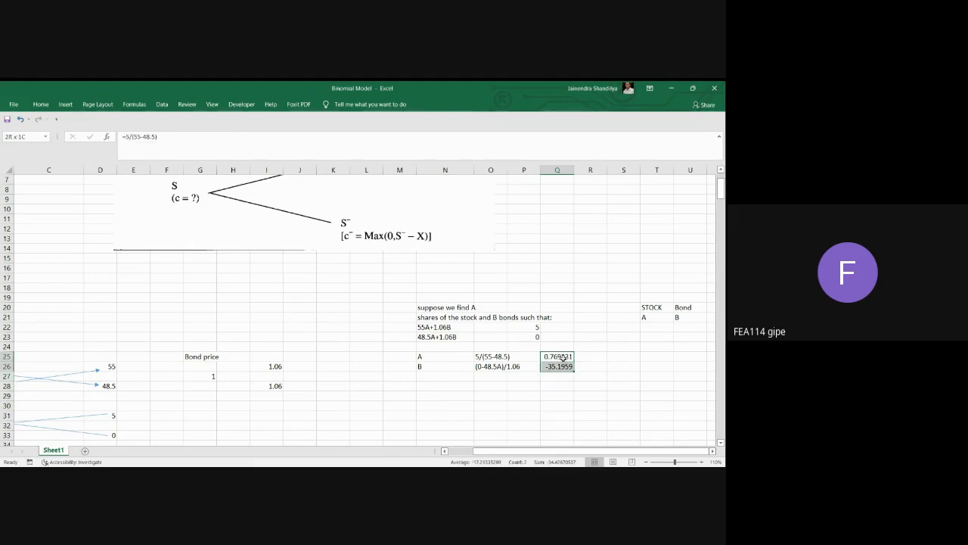
pyautogui.click(641, 393)
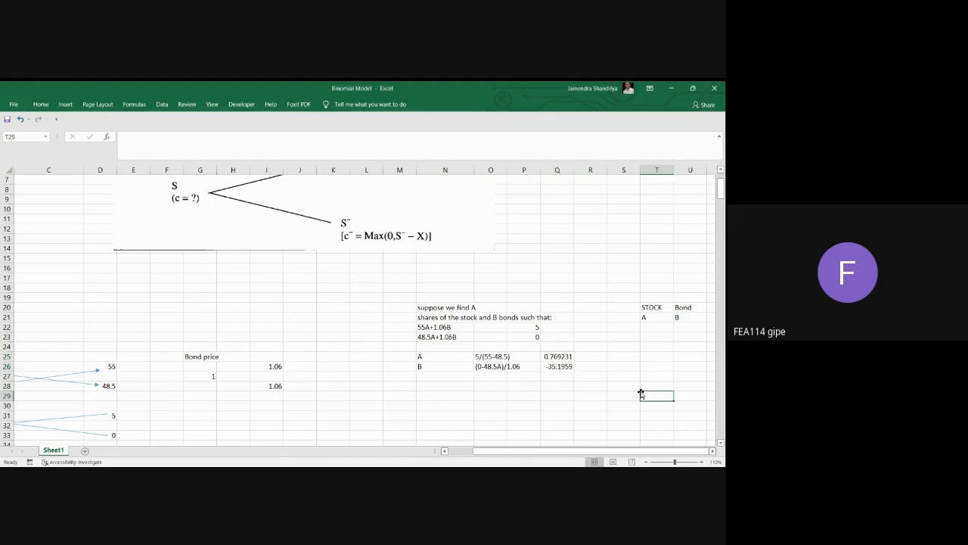
pyautogui.click(563, 357)
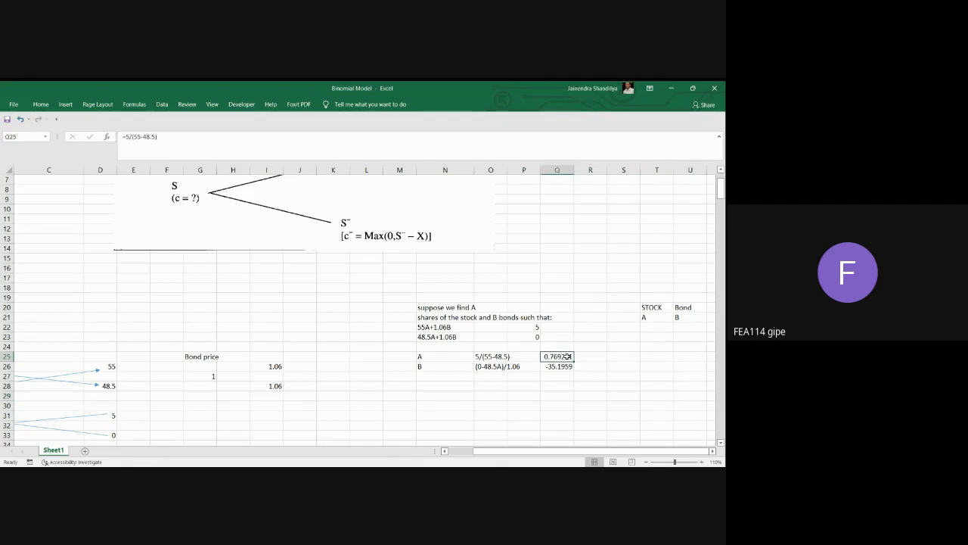
pyautogui.rightClick(568, 357)
pyautogui.click(603, 316)
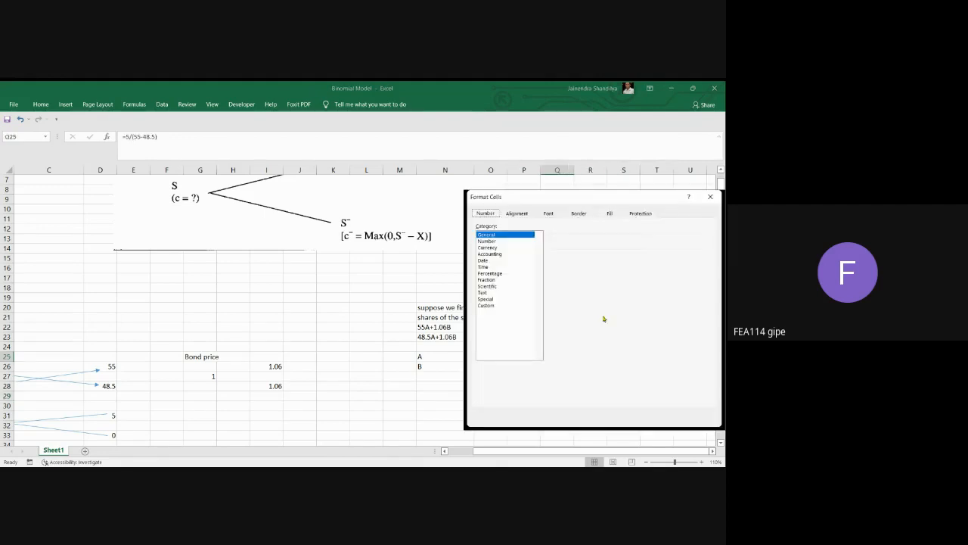
pyautogui.click(491, 241)
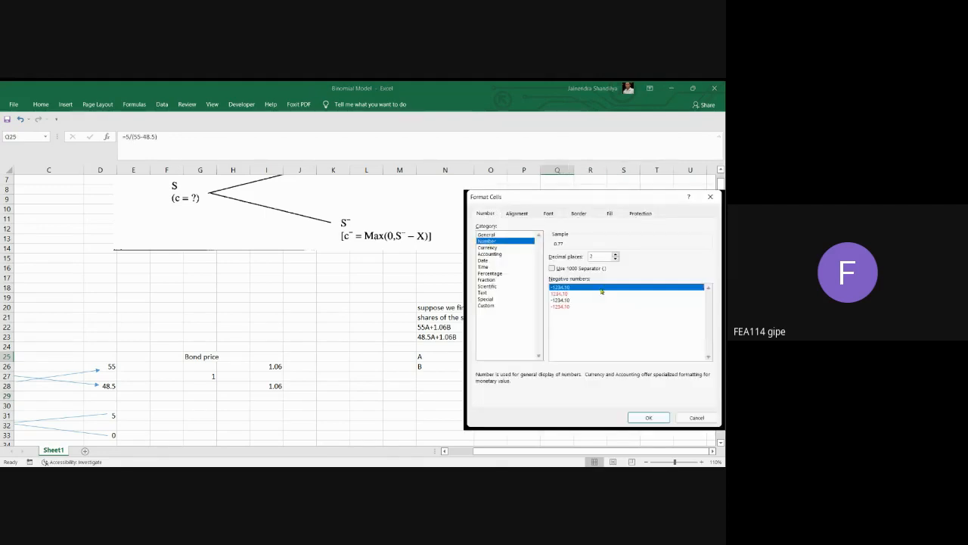
pyautogui.click(652, 417)
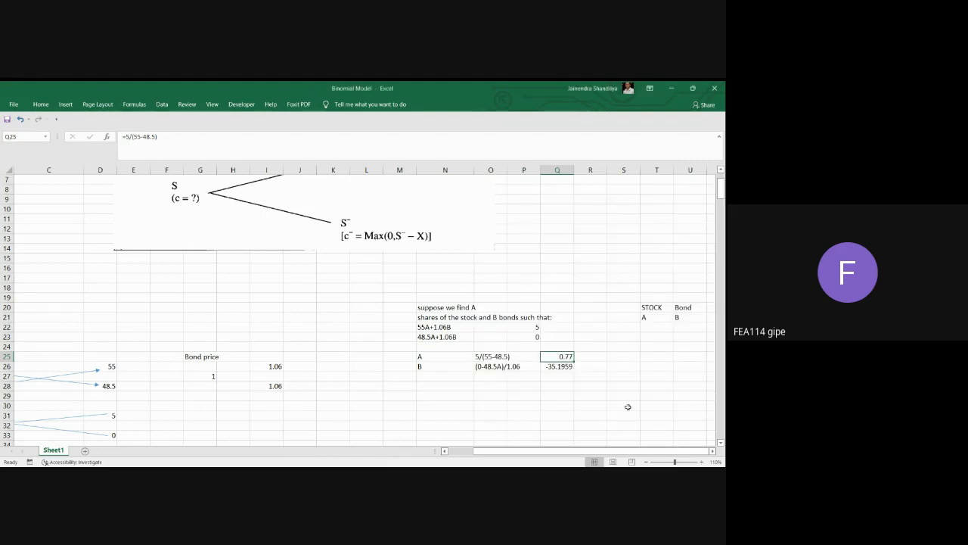
# Examine the formula for B in Q26 and compare it with the stock, bond and call price trees.
pyautogui.click(567, 369)
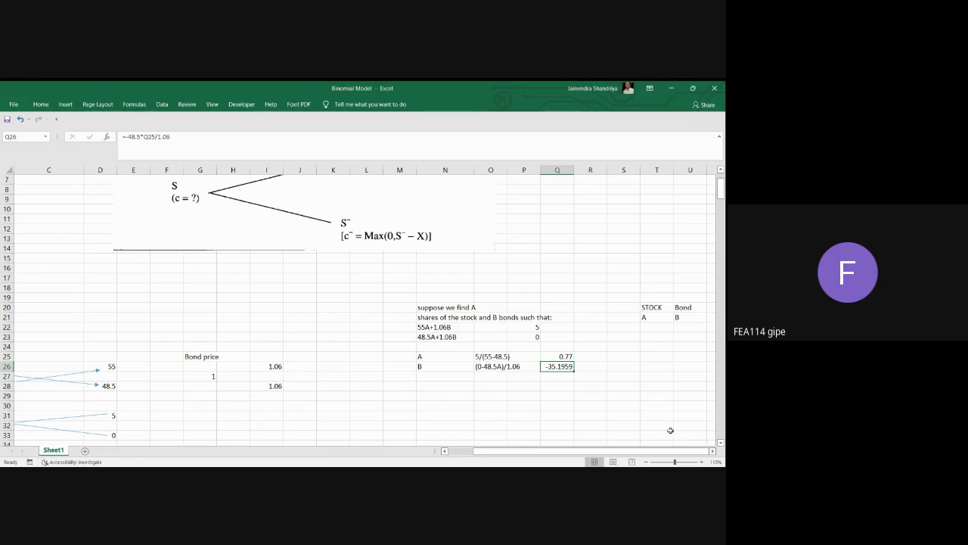
pyautogui.click(444, 451)
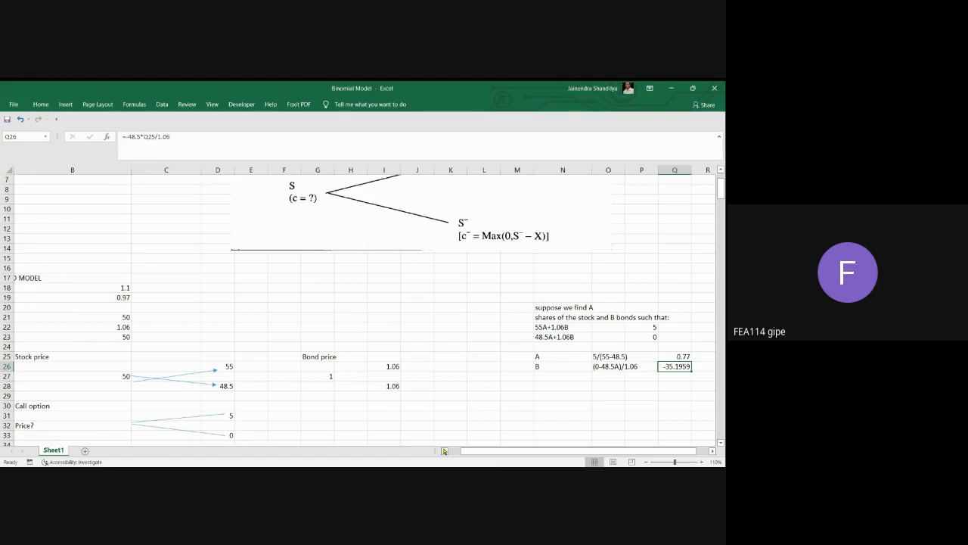
pyautogui.click(714, 451)
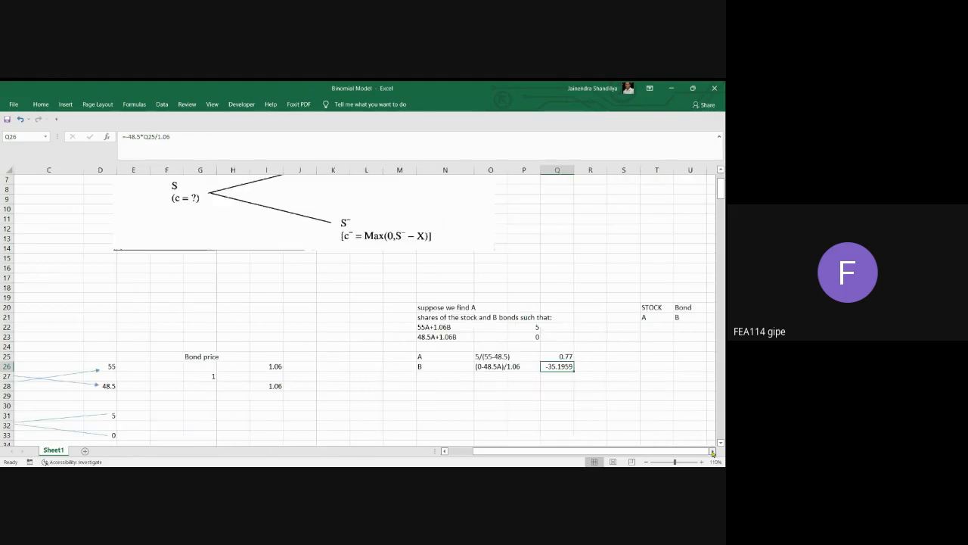
# Enter the label c? in cell O29 for the call price.
pyautogui.click(489, 399)
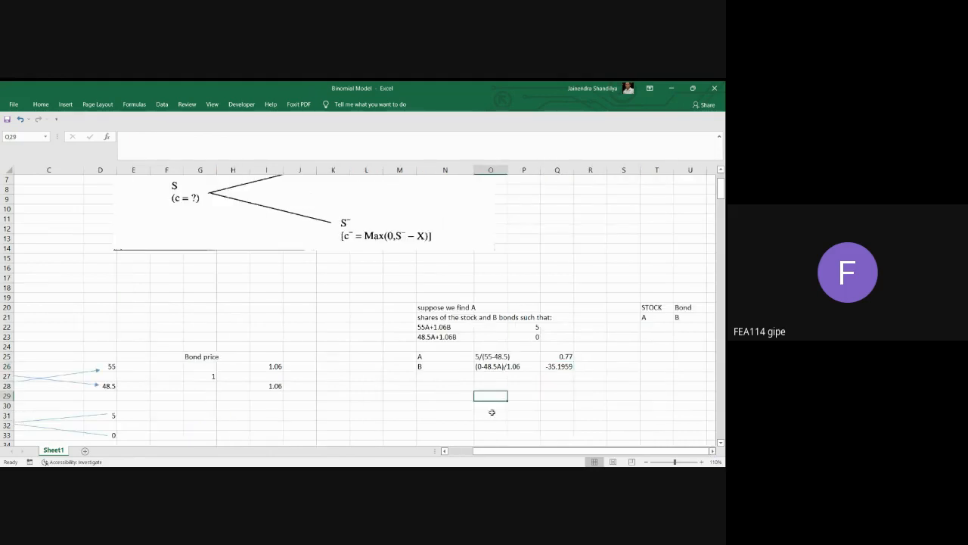
pyautogui.write('c?')
# Calculate the stock part of the call price in Q29 with the formula =Q25*50.
pyautogui.click(563, 356)
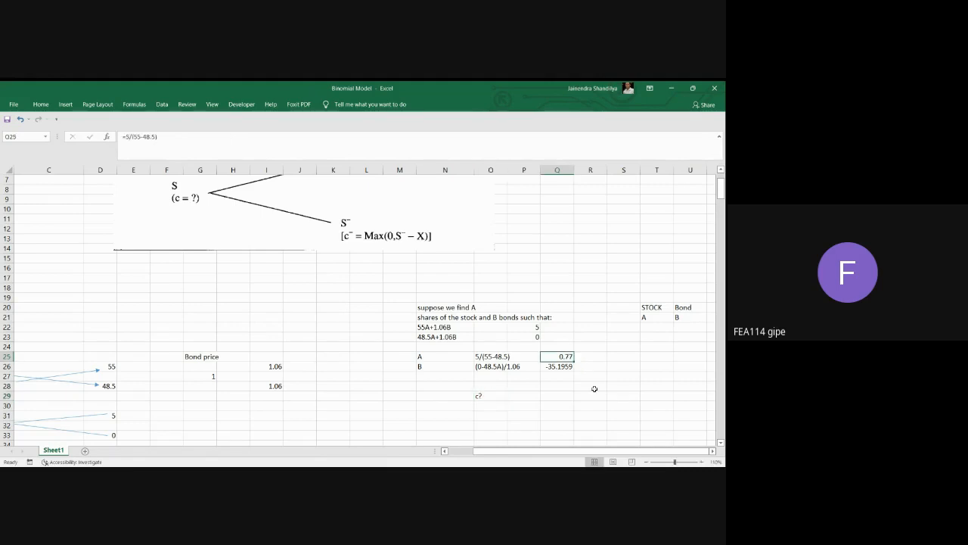
pyautogui.click(564, 366)
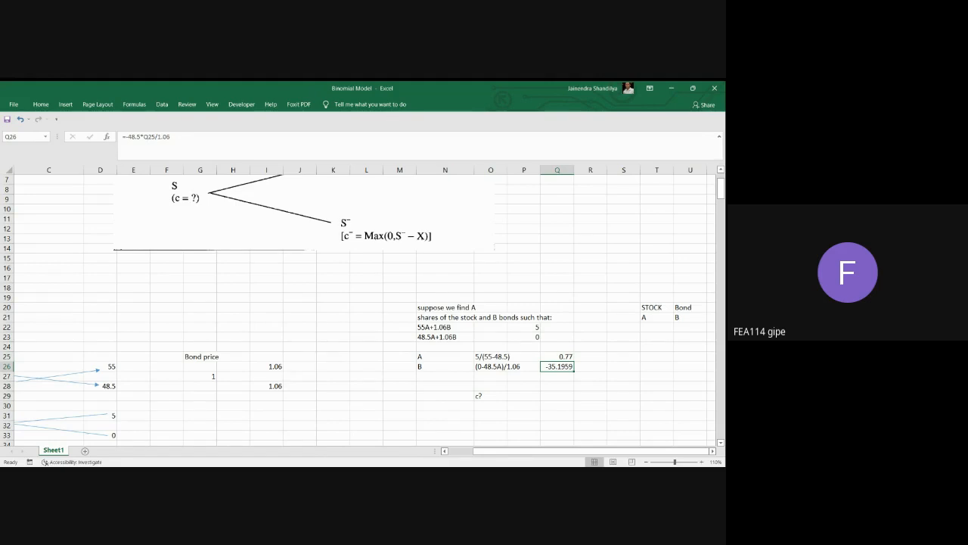
pyautogui.click(556, 396)
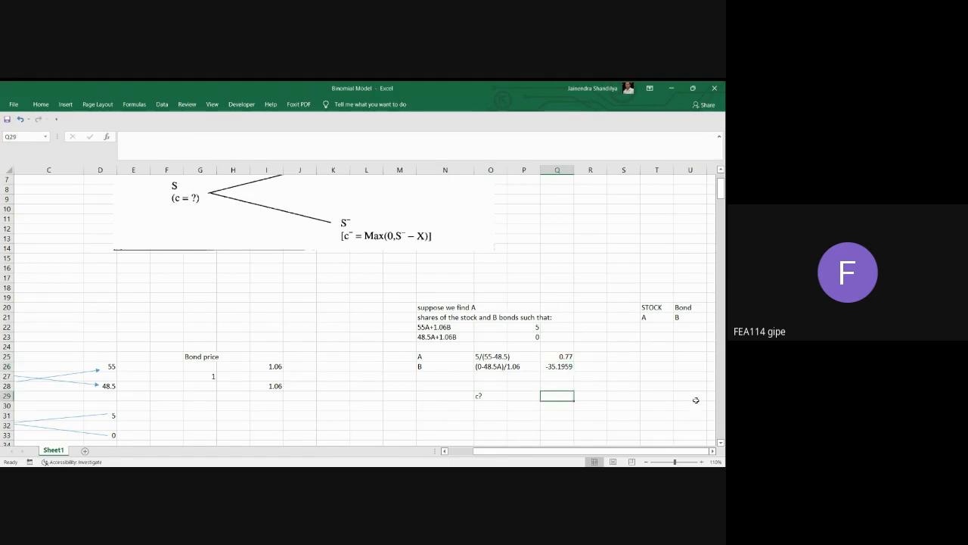
pyautogui.click(567, 357)
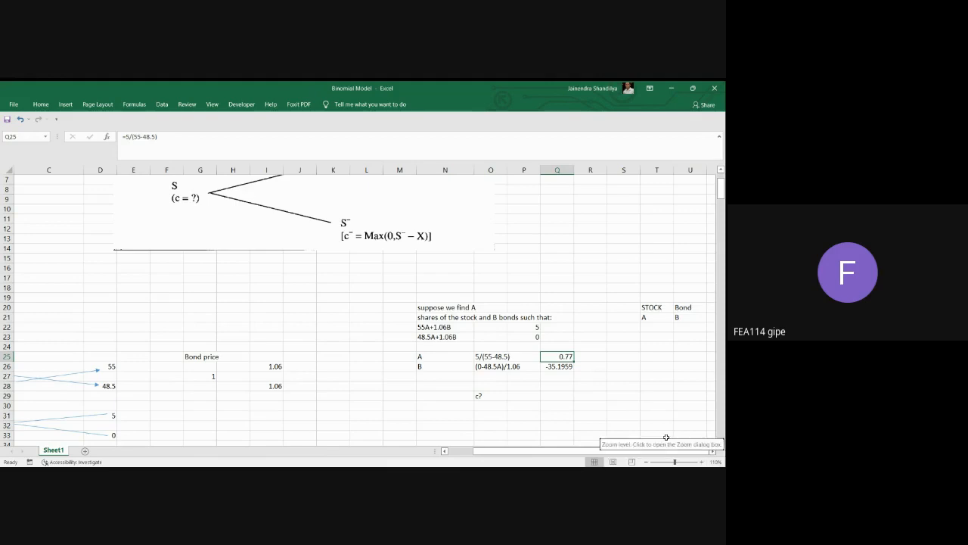
pyautogui.click(555, 398)
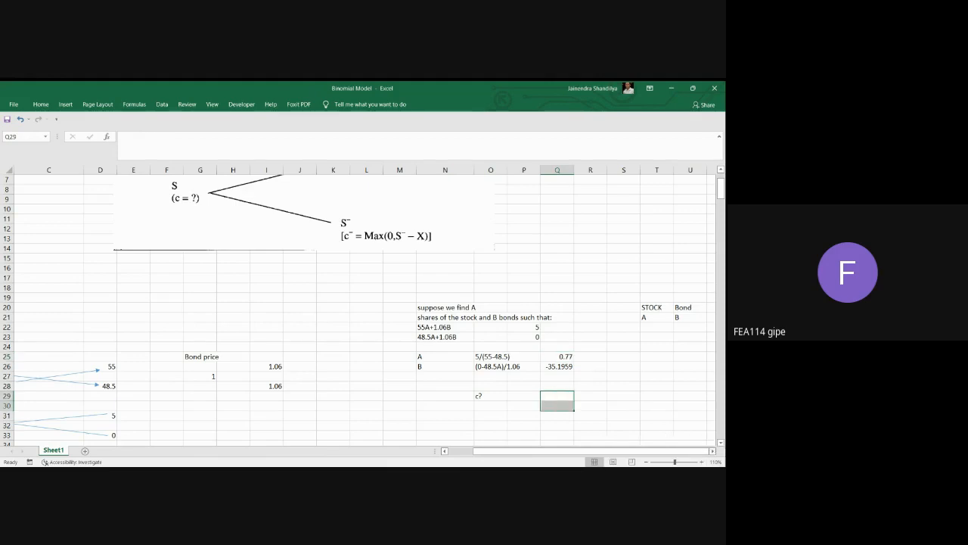
pyautogui.click(564, 396)
pyautogui.write('=')
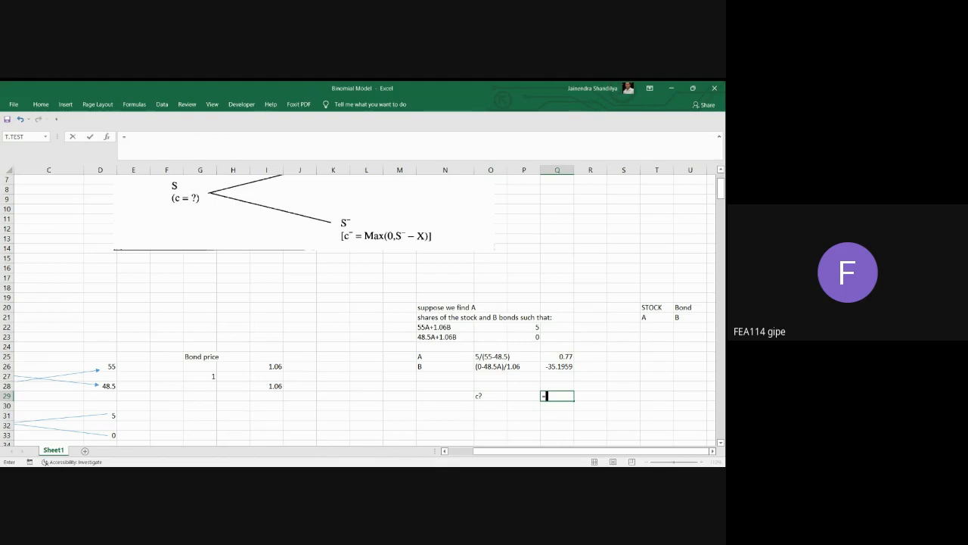
pyautogui.click(573, 357)
pyautogui.write('*')
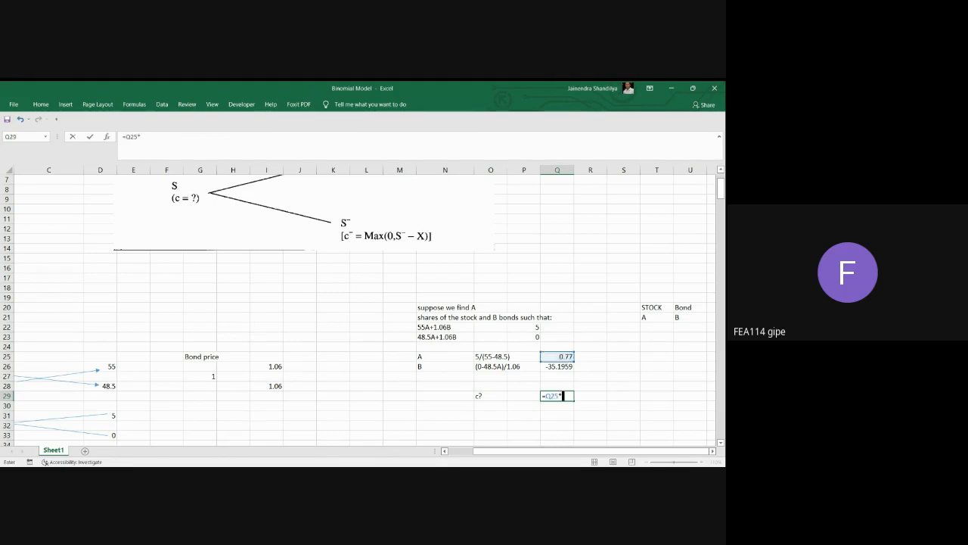
pyautogui.write('50')
pyautogui.press('Return')
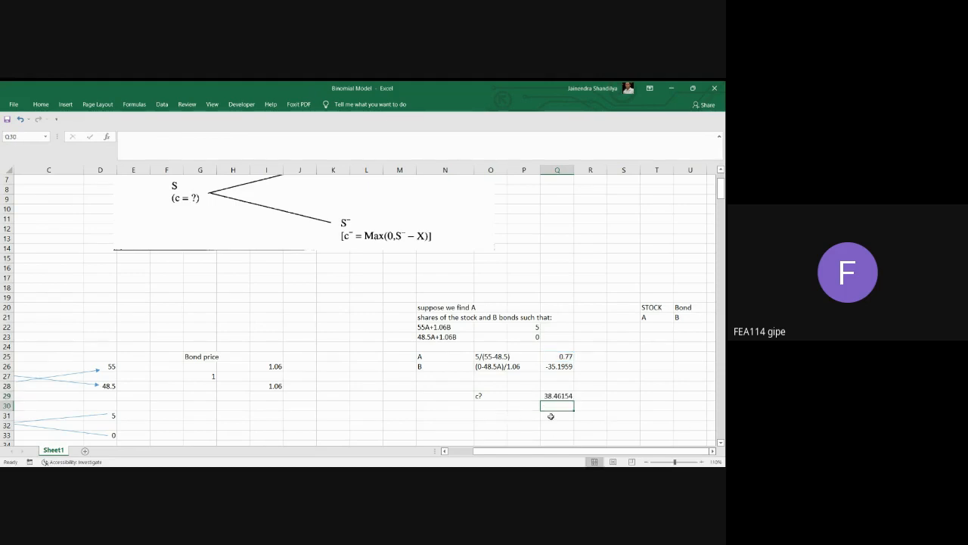
# Add the bond position to the call price formula in Q29, making it =Q25*50+Q26.
pyautogui.click(595, 399)
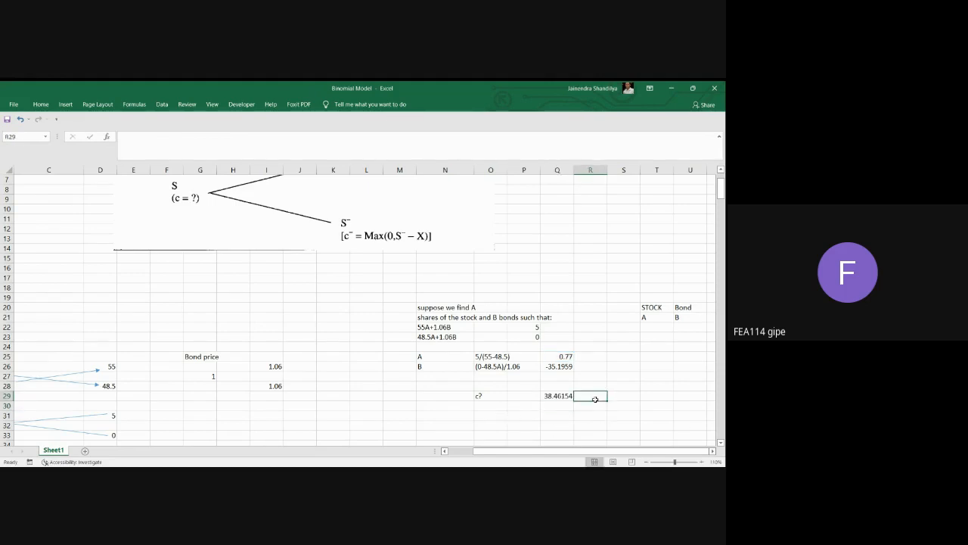
pyautogui.click(561, 368)
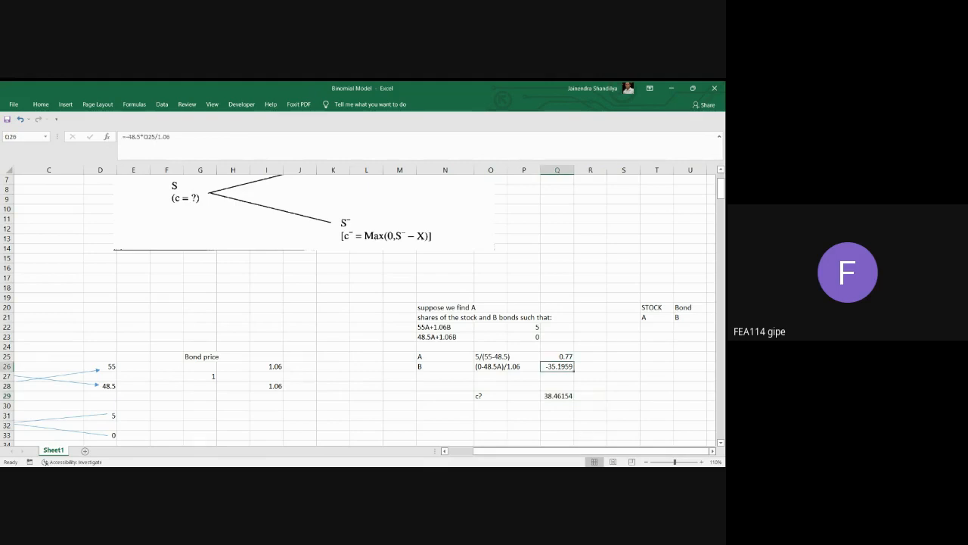
pyautogui.click(564, 395)
pyautogui.click(159, 143)
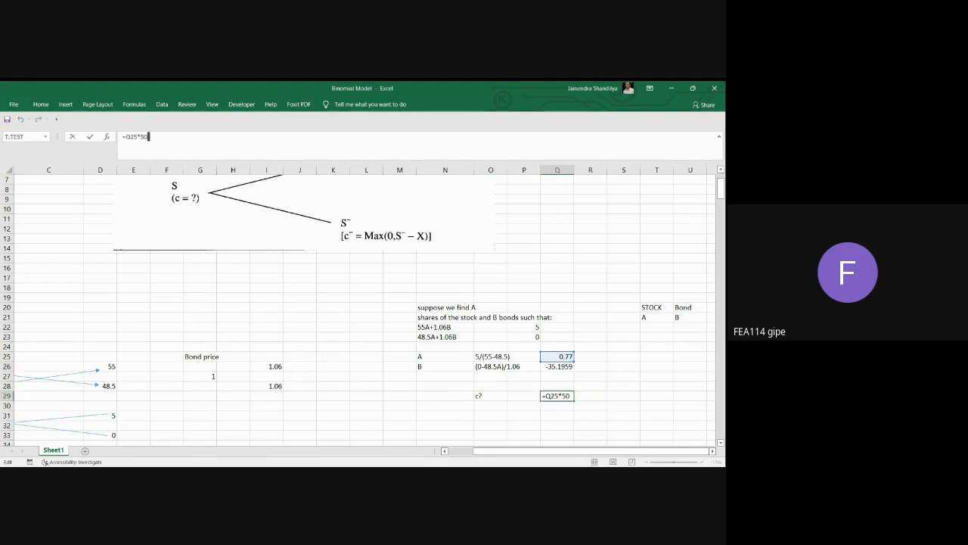
pyautogui.write('+')
pyautogui.click(566, 366)
pyautogui.press('Return')
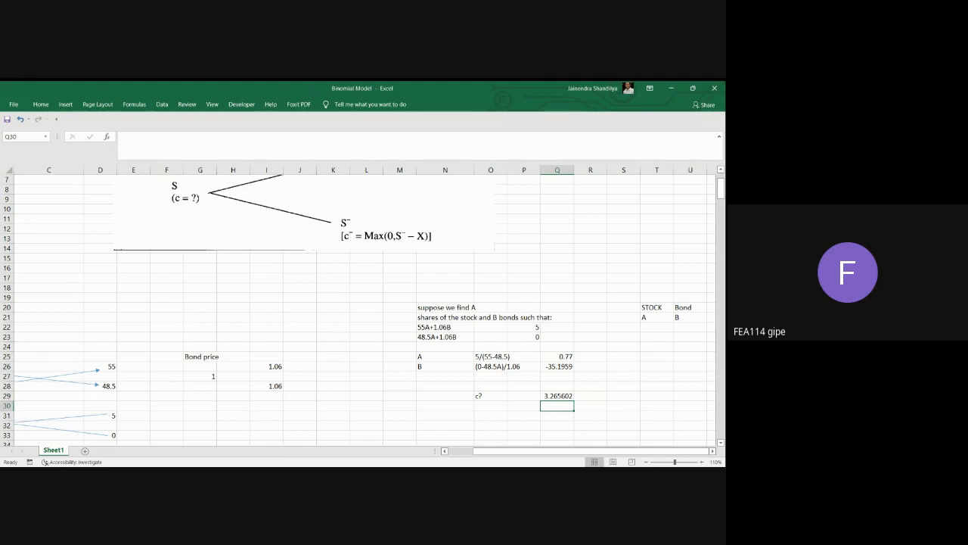
# Copy the two-decimal number format of A in Q25 onto the call price in Q29.
pyautogui.click(561, 395)
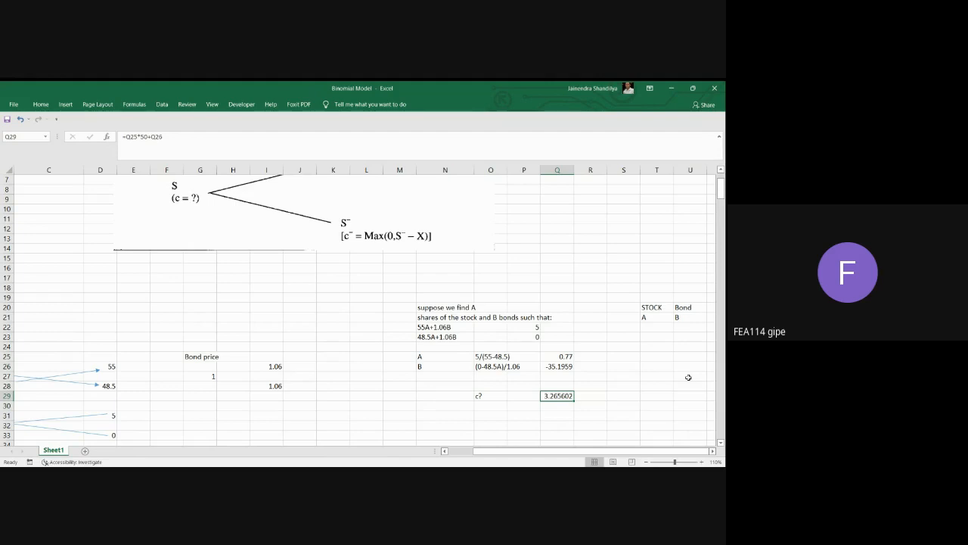
pyautogui.click(558, 359)
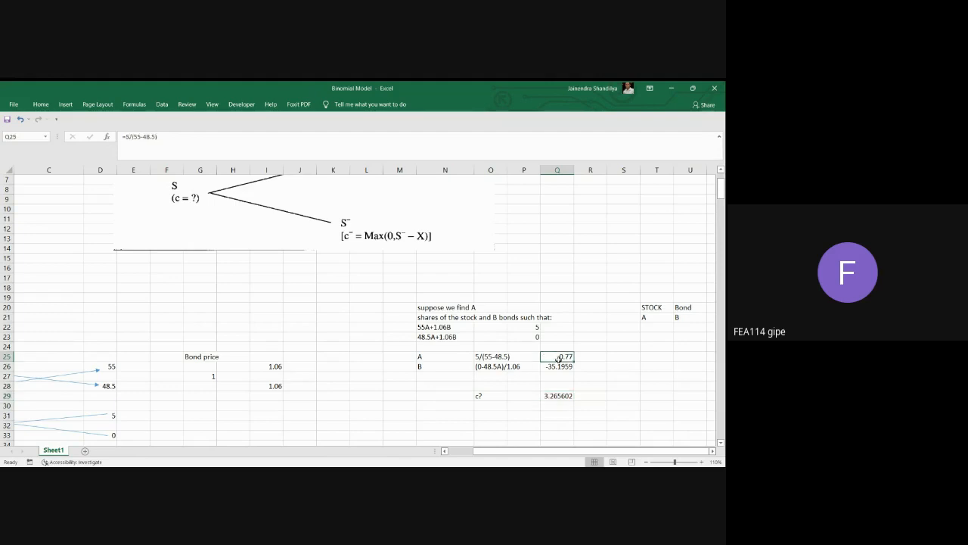
pyautogui.click(46, 106)
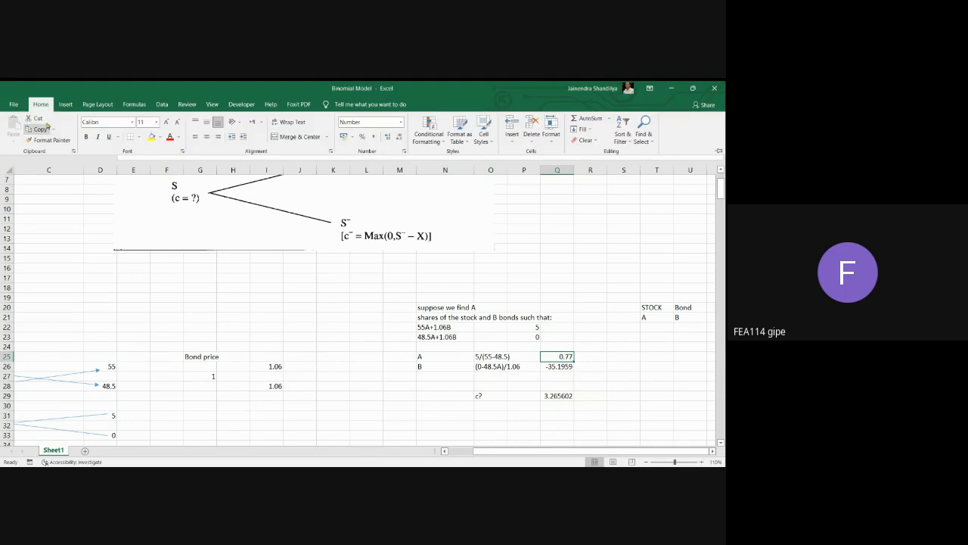
pyautogui.click(32, 146)
pyautogui.click(561, 394)
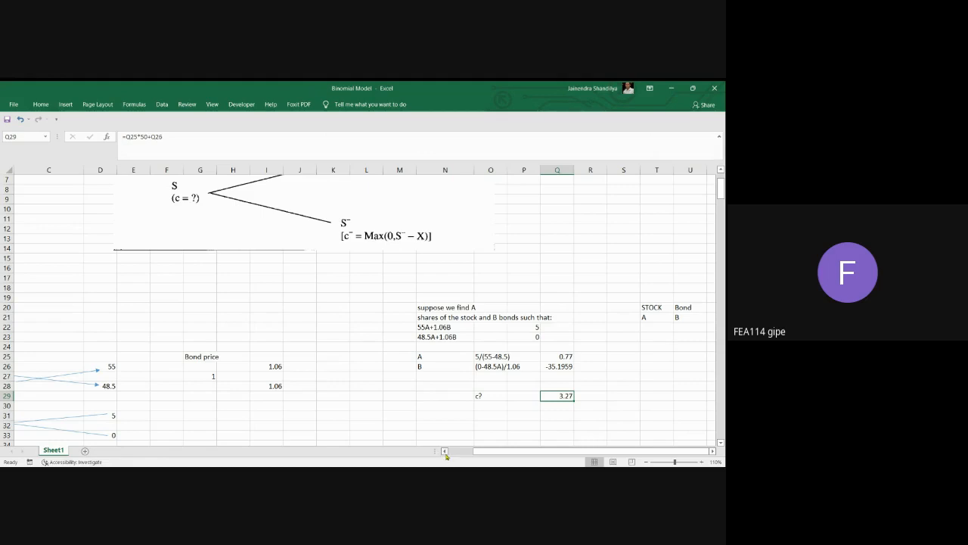
# Enter the label p? in cell O30 for the put price.
pyautogui.click(500, 405)
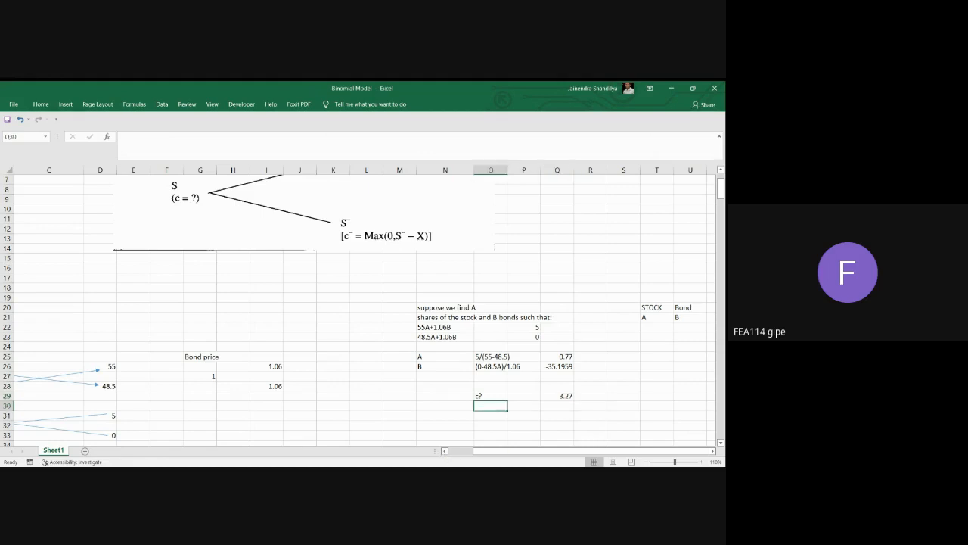
pyautogui.write('p?')
pyautogui.press('Tab')
pyautogui.press('Tab')
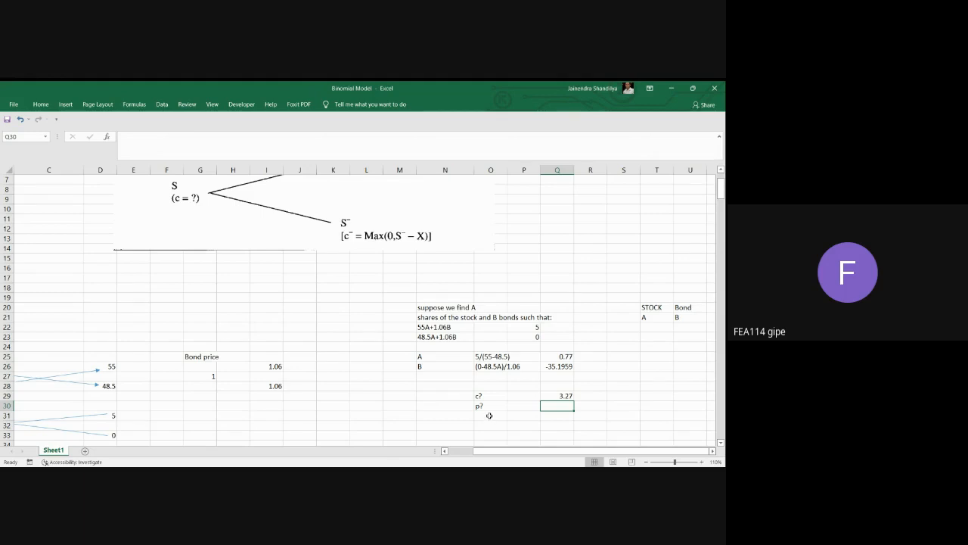
# Write the put-call parity expression c+x/(1+r)-s as text in Q30.
pyautogui.scroll(2, 486, 341)
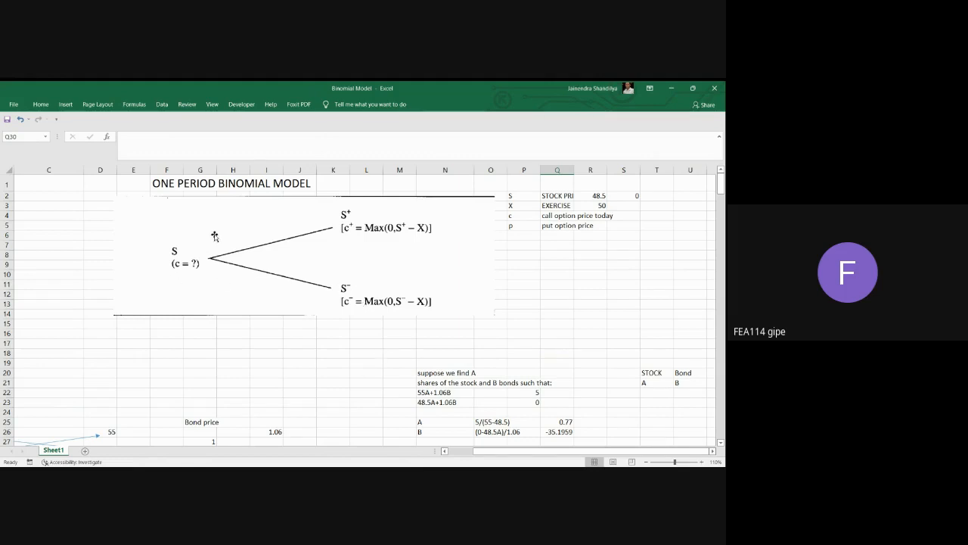
pyautogui.scroll(-3, 304, 319)
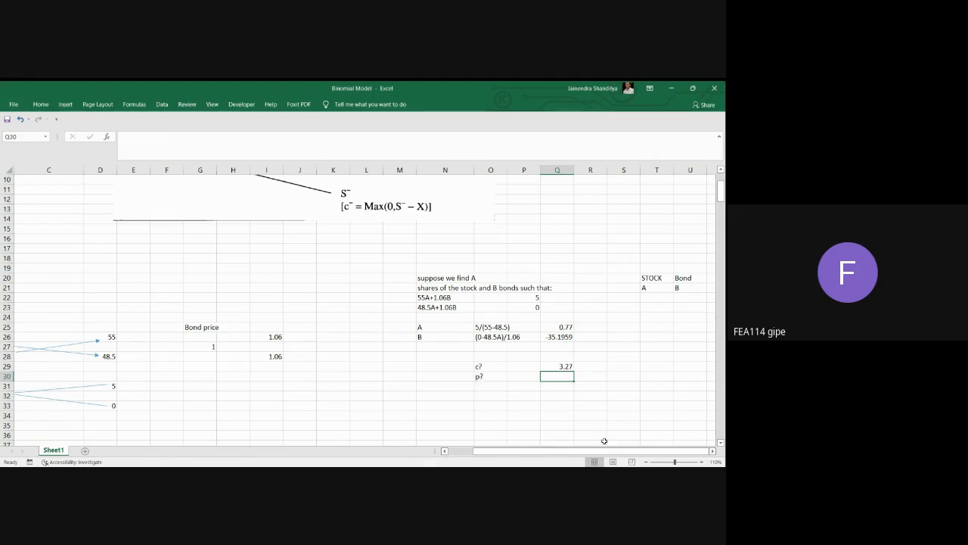
pyautogui.write('c+x/(1+')
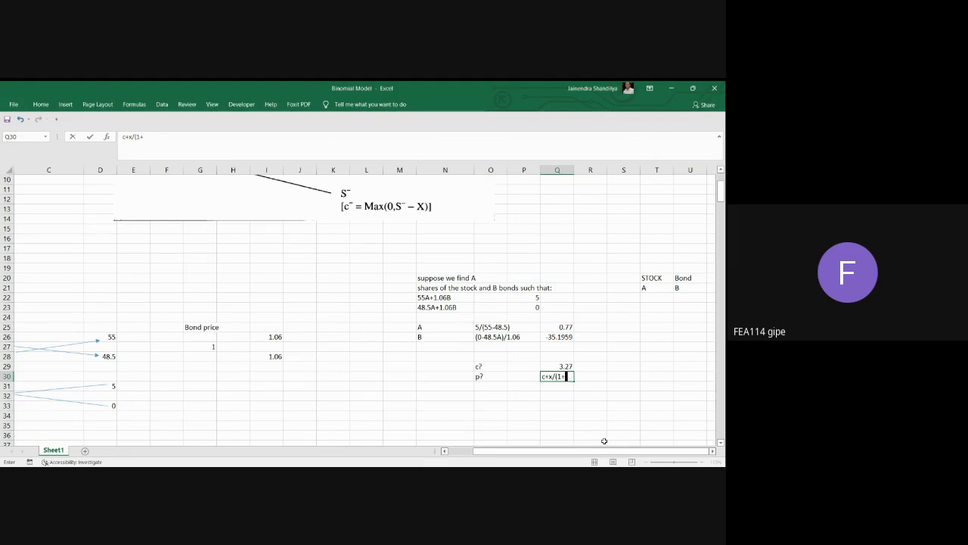
pyautogui.write('r)-s')
pyautogui.press('Return')
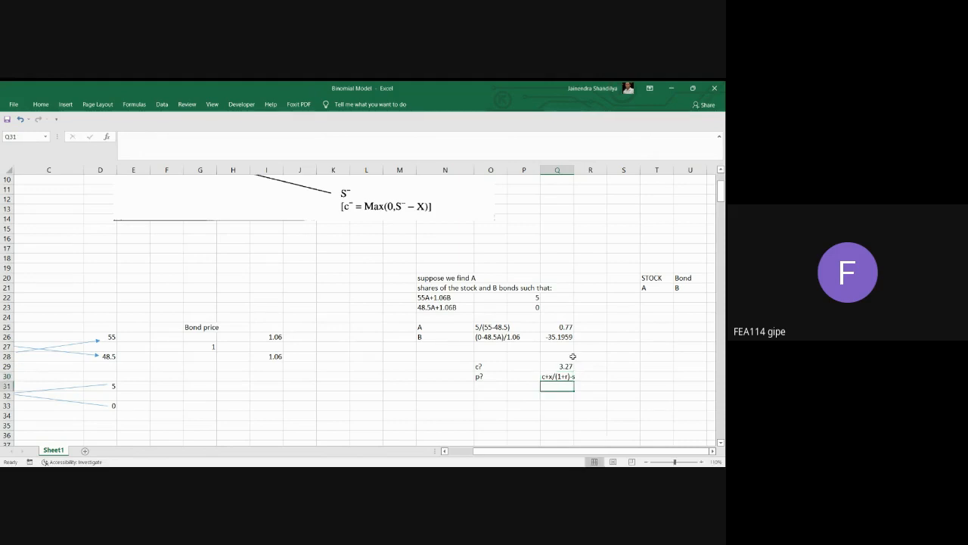
# Review the worked call example: the stock and bond price trees, the A and B solution and the call price in B39.
pyautogui.click(563, 376)
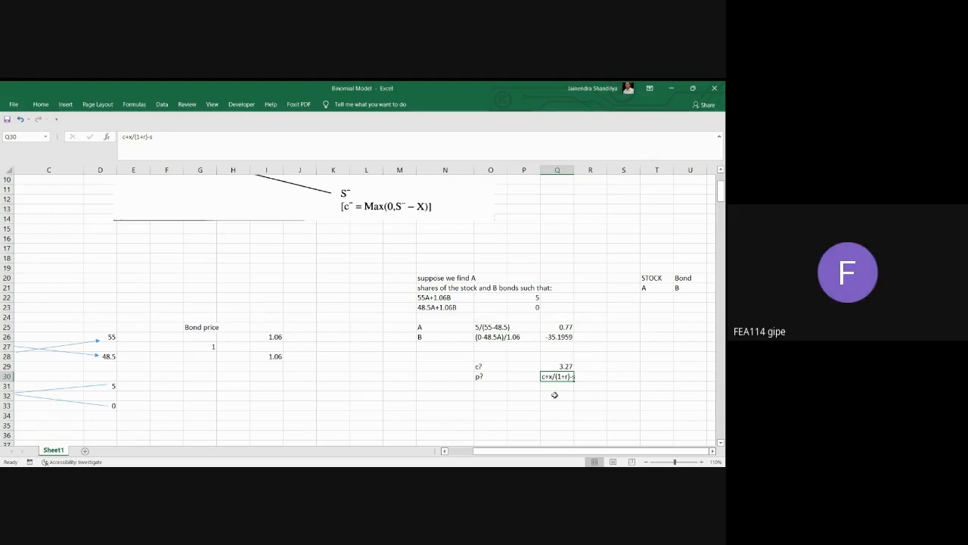
pyautogui.click(445, 452)
pyautogui.click(444, 451)
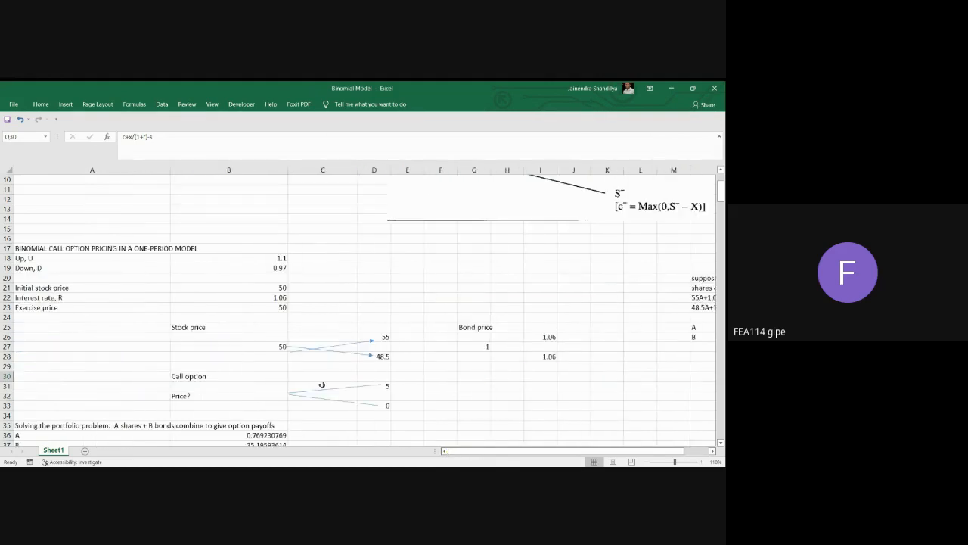
pyautogui.scroll(-1, 235, 318)
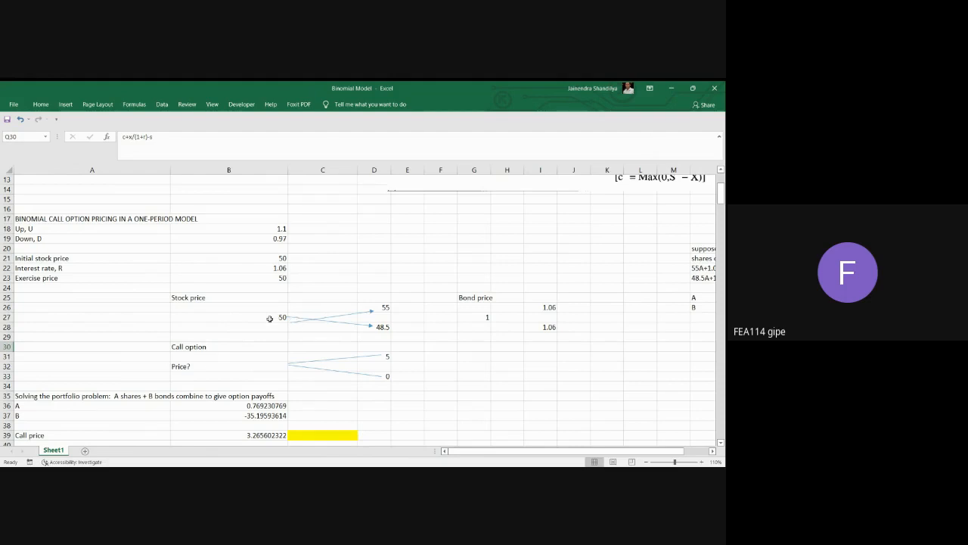
pyautogui.click(270, 317)
pyautogui.click(384, 307)
pyautogui.click(380, 325)
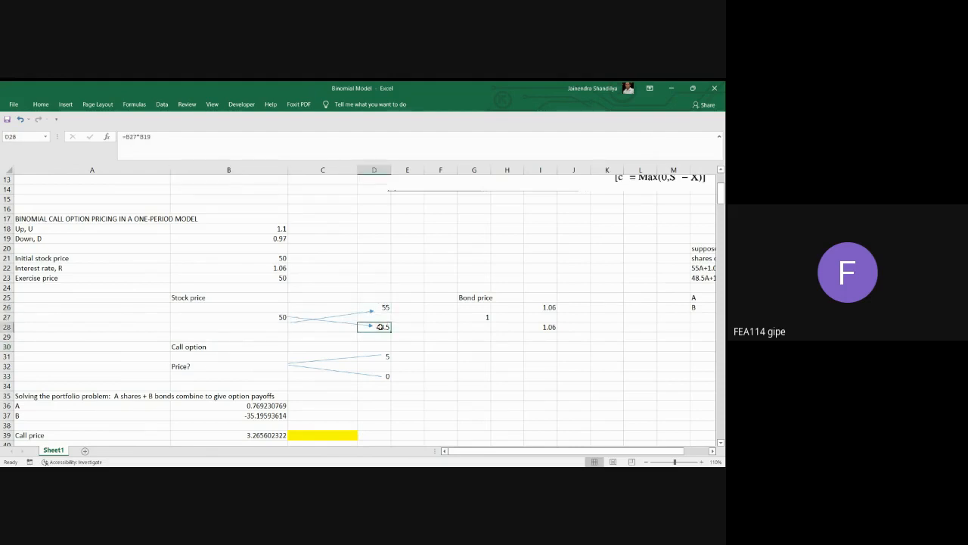
pyautogui.click(485, 316)
pyautogui.click(552, 306)
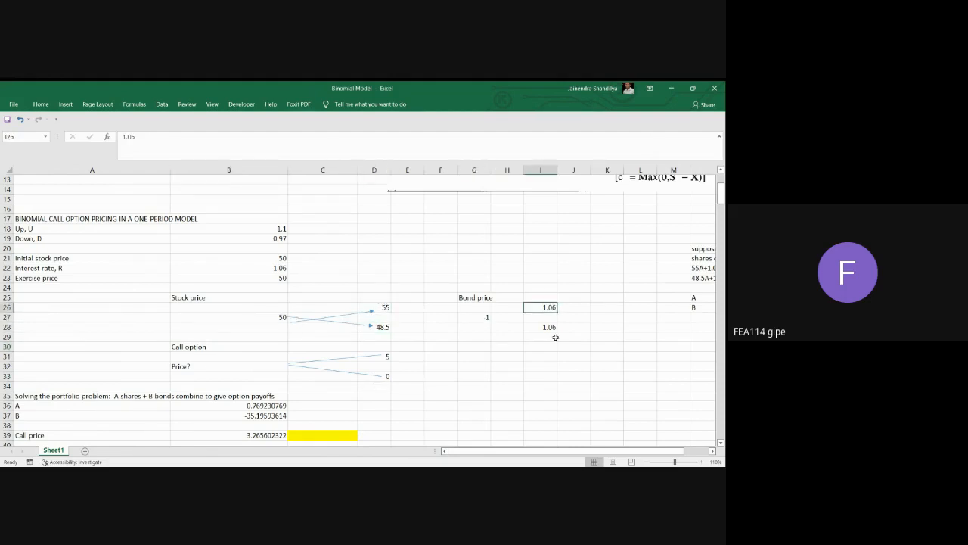
pyautogui.click(551, 326)
pyautogui.scroll(-2, 432, 364)
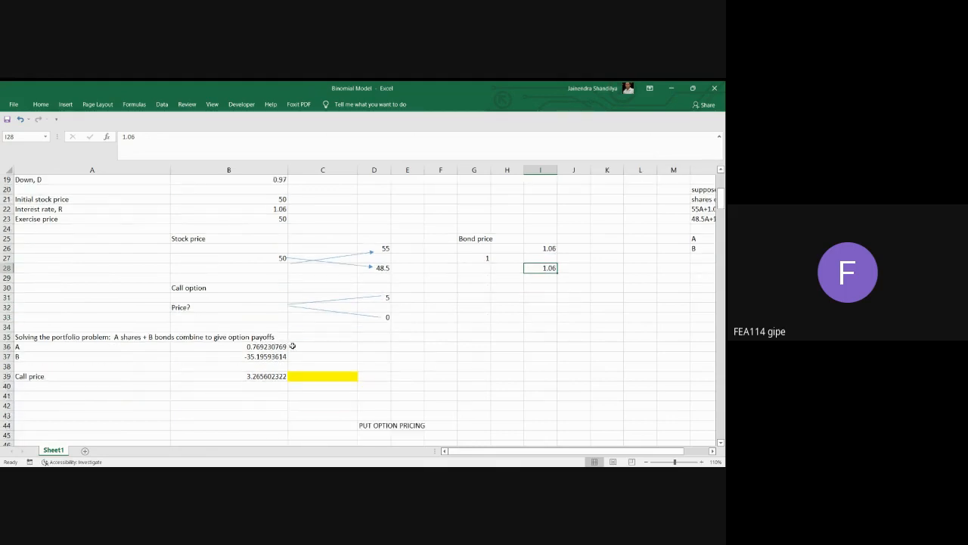
pyautogui.moveTo(267, 348); pyautogui.dragTo(268, 357)
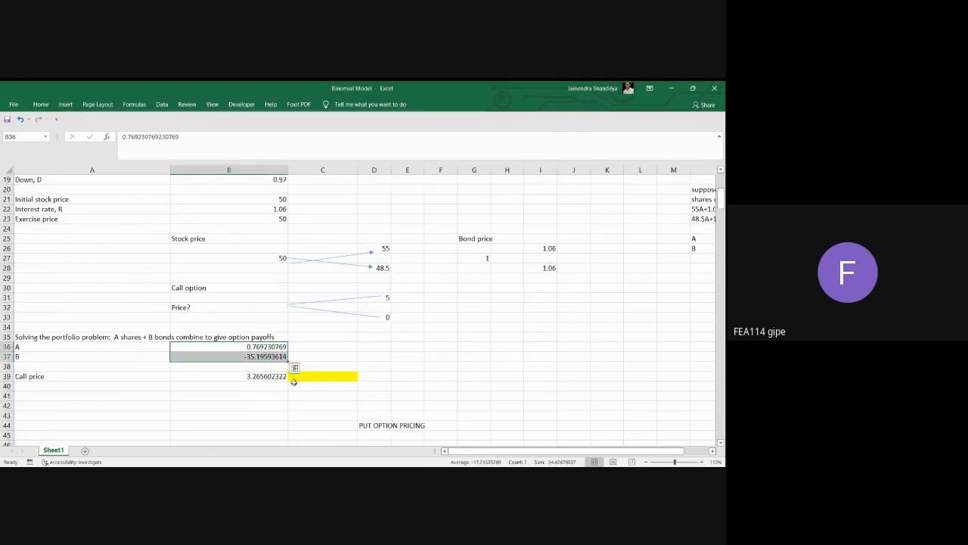
pyautogui.click(262, 377)
pyautogui.scroll(-4, 276, 371)
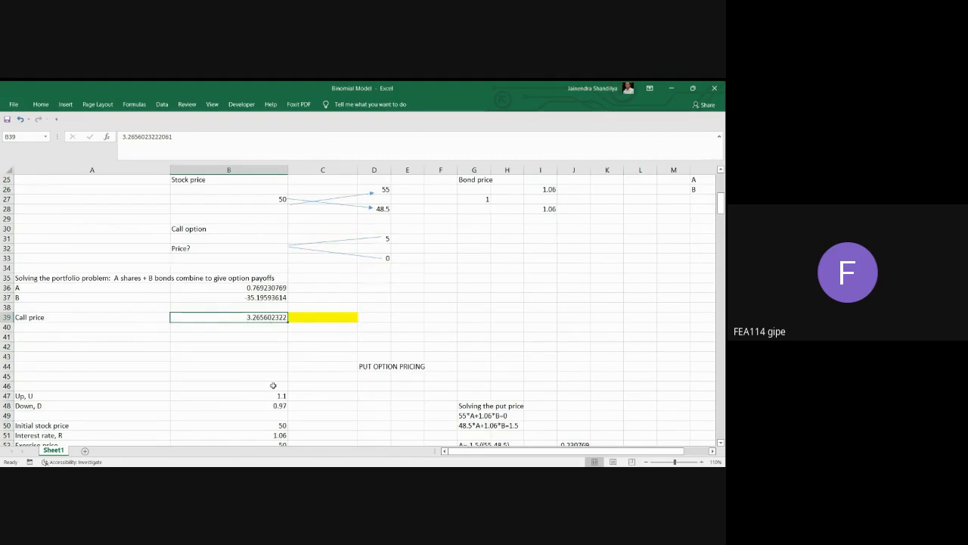
# Review the put payoff equations in G49 and G50 and the formulas for A and B in J52 and J53.
pyautogui.scroll(-1, 366, 299)
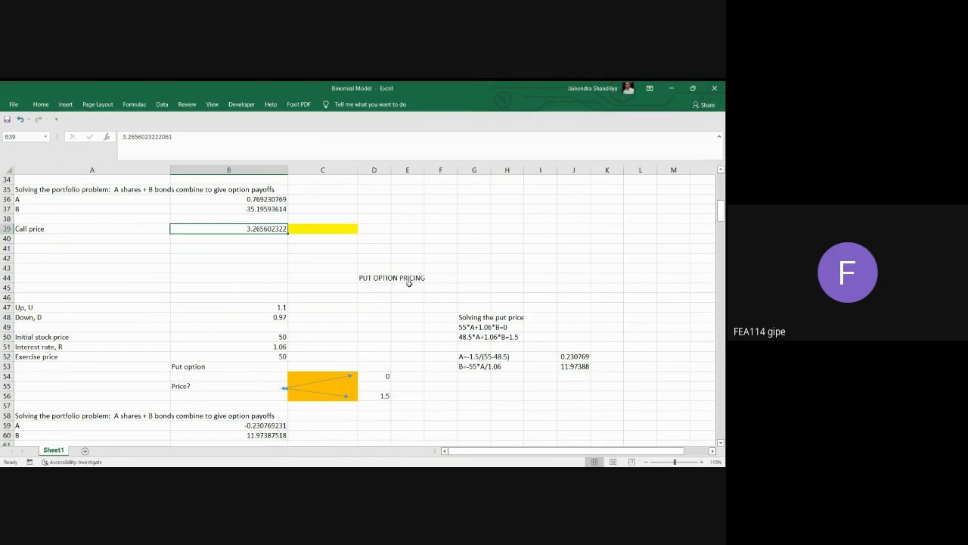
pyautogui.click(478, 326)
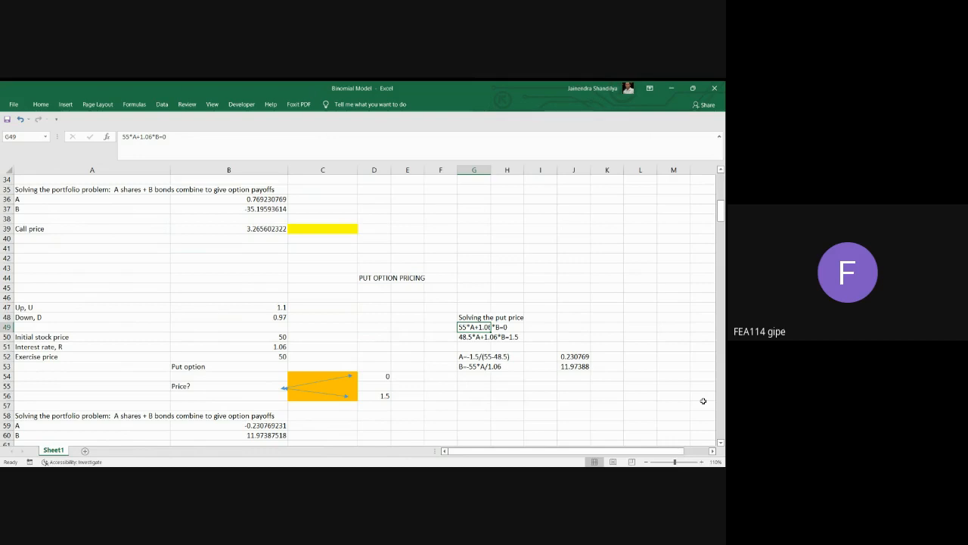
pyautogui.click(468, 340)
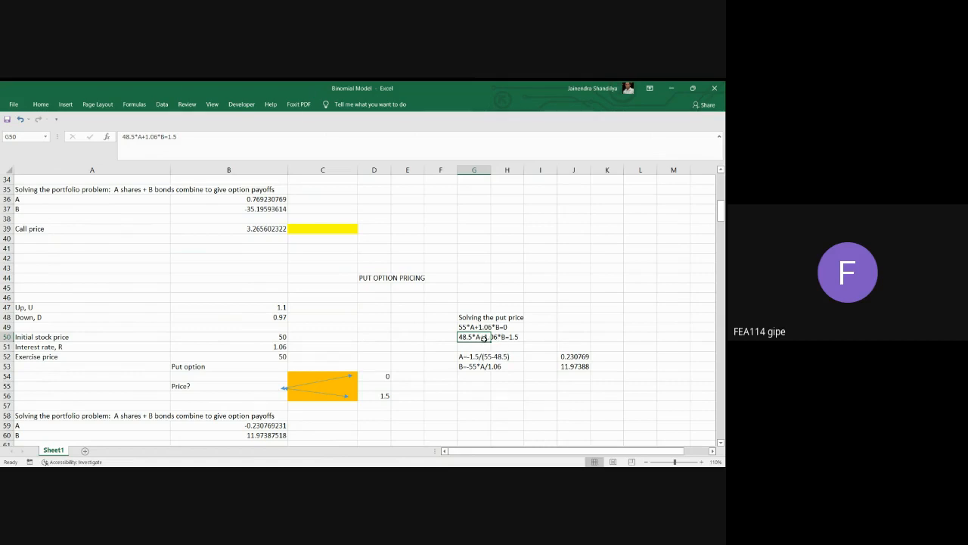
pyautogui.click(573, 356)
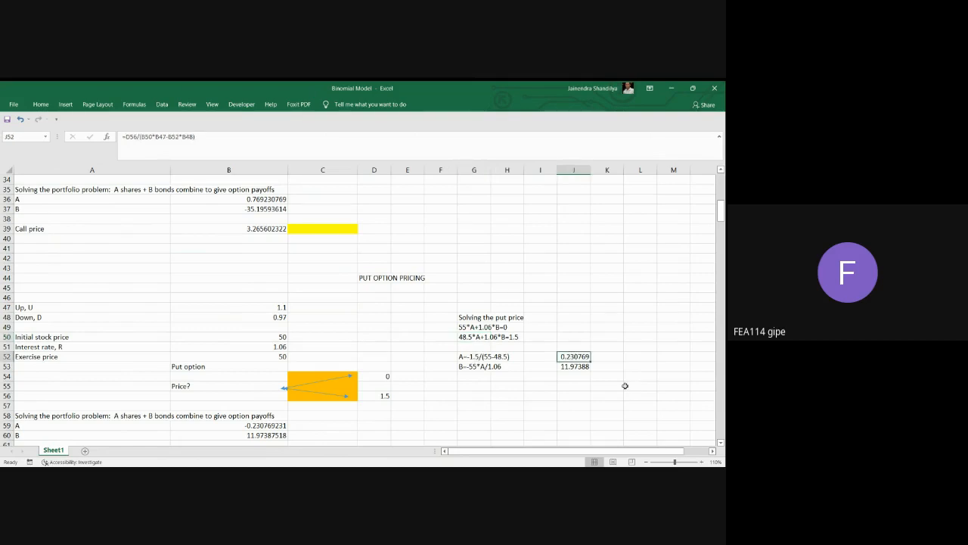
pyautogui.click(576, 369)
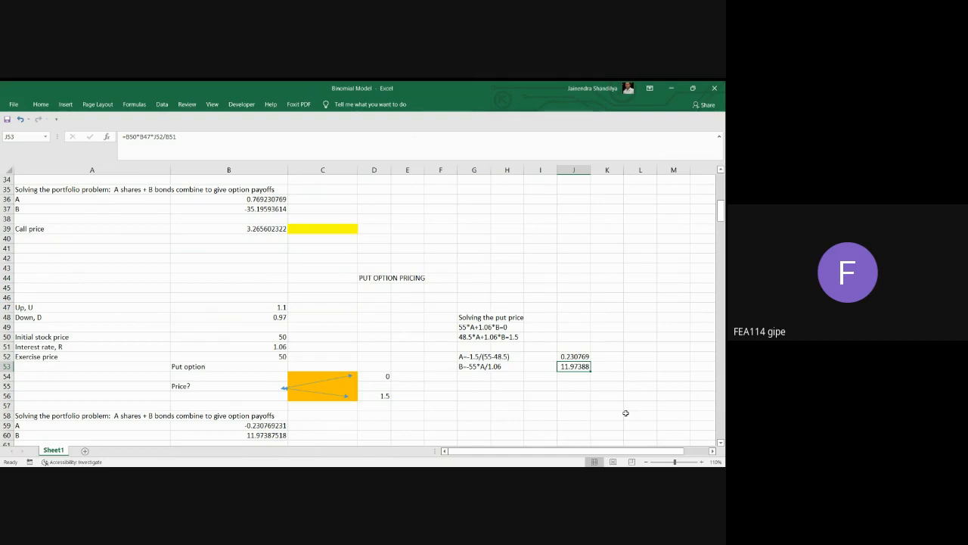
# Calculate the put price in J55 with the formula =50*J52+J53.
pyautogui.click(564, 387)
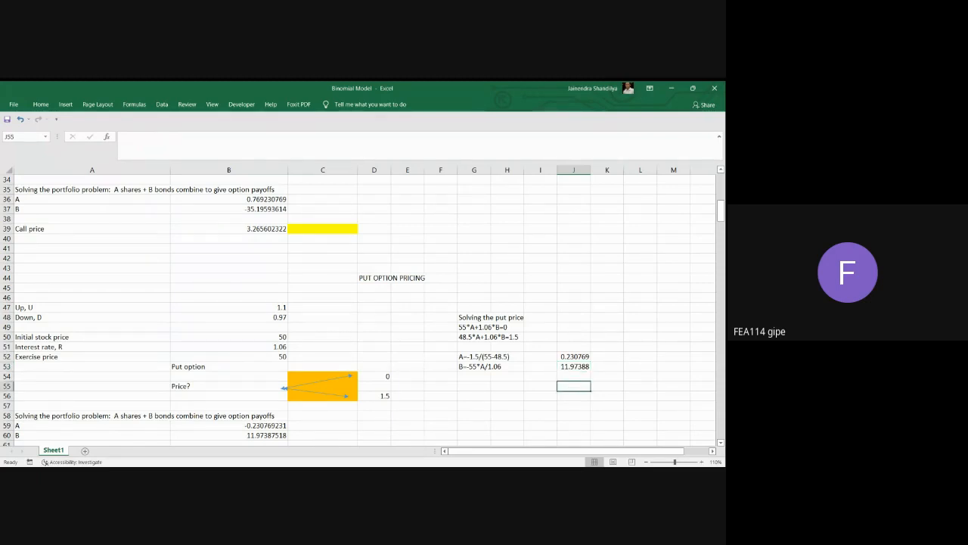
pyautogui.write('=50*')
pyautogui.click(576, 357)
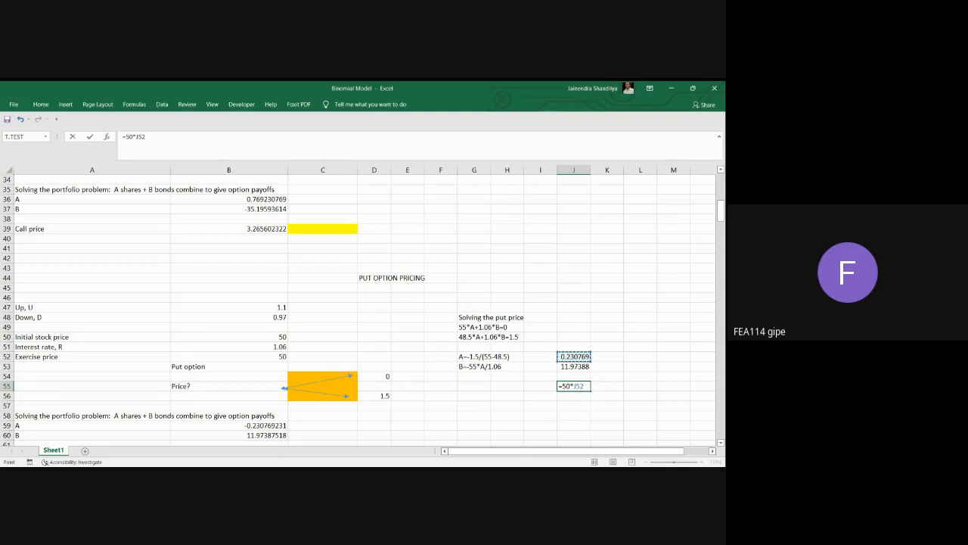
pyautogui.write('+')
pyautogui.press('Up')
pyautogui.press('Up')
pyautogui.press('Return')
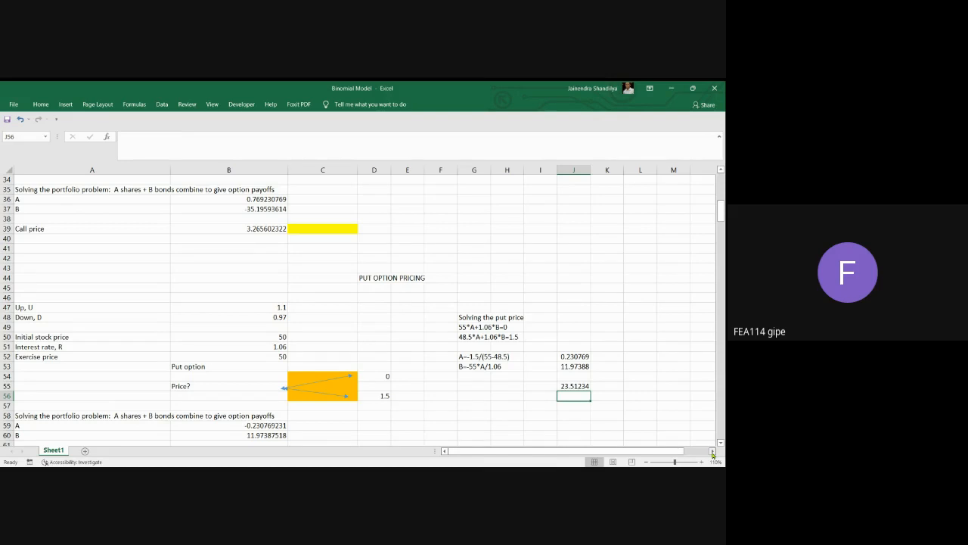
# Add a minus sign to the formula for A in J52, making it =-D56/(B50*B47-B52*B48).
pyautogui.click(575, 359)
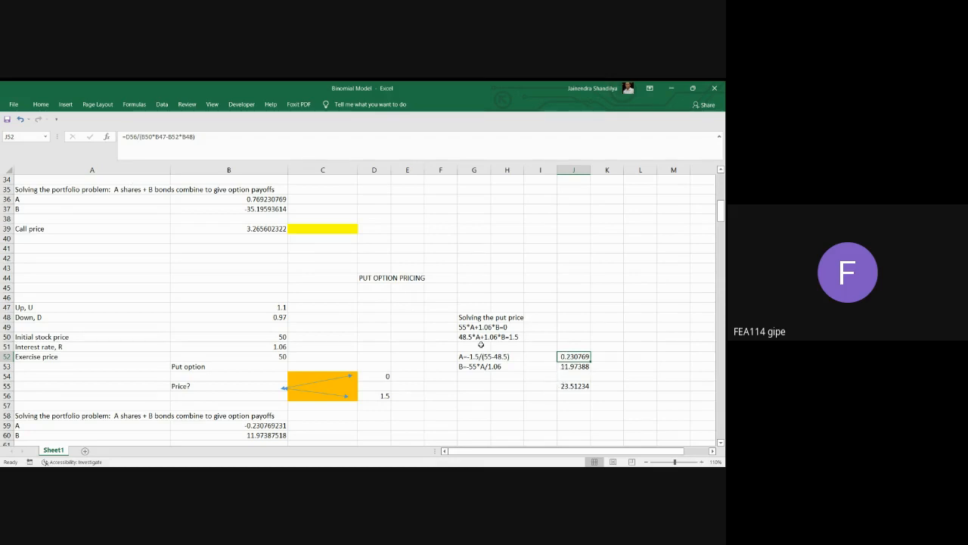
pyautogui.click(125, 137)
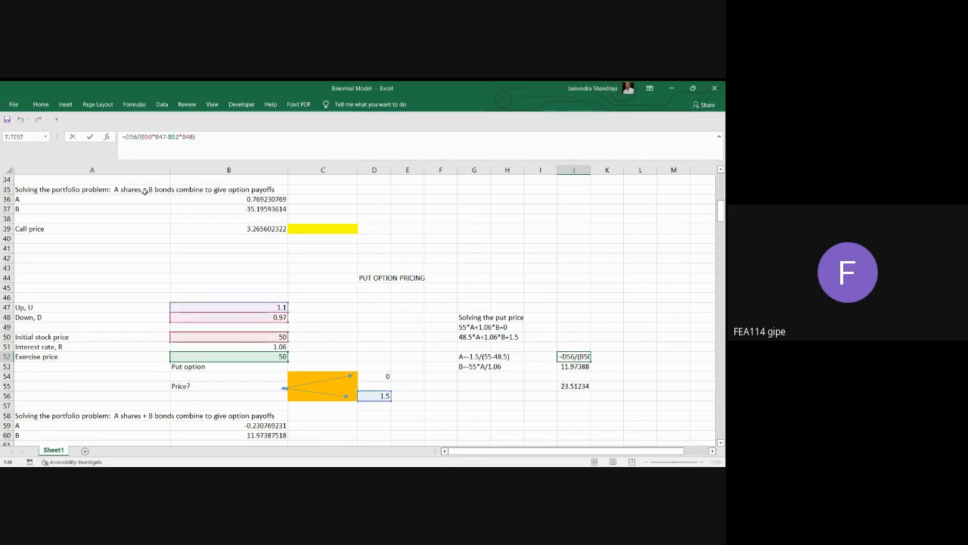
pyautogui.write('-')
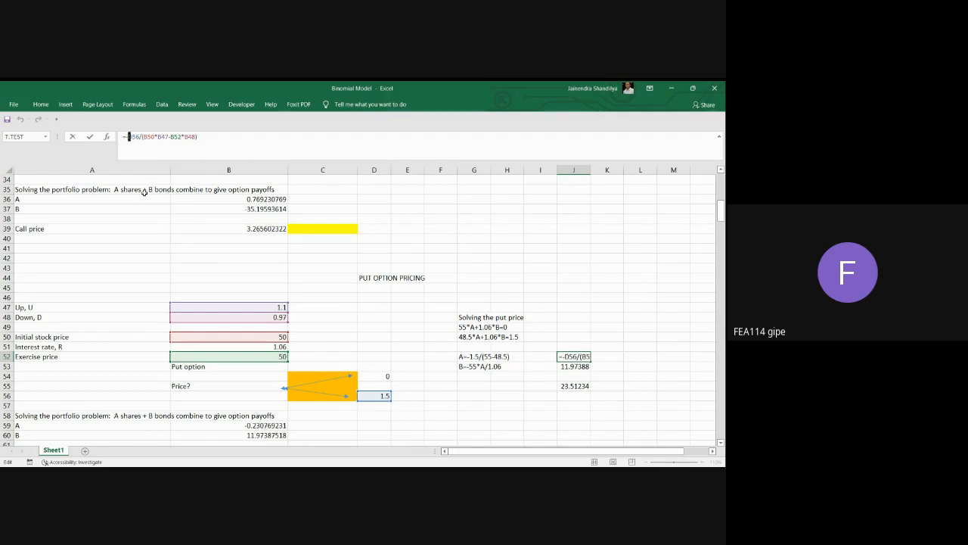
pyautogui.click(218, 137)
pyautogui.press('Return')
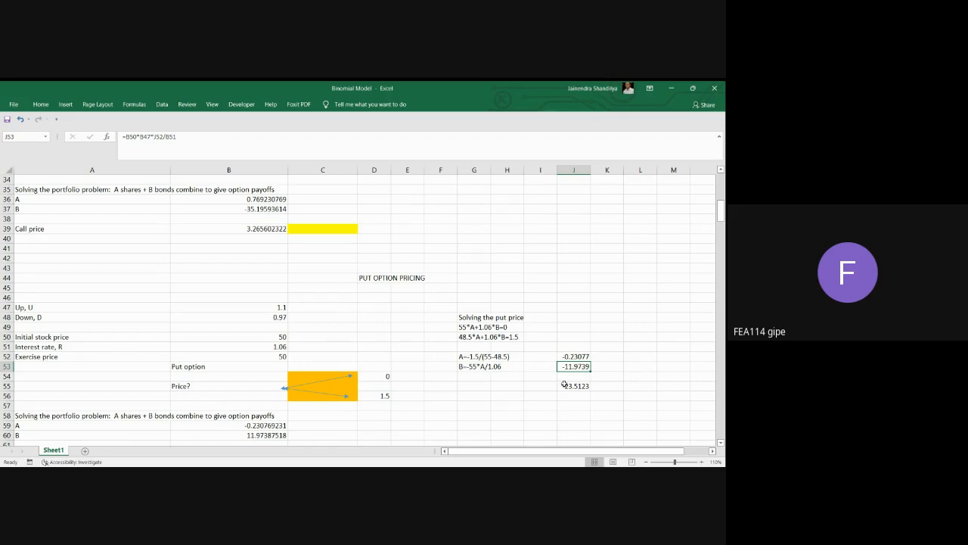
# Add a minus sign to the formula for B in J53, making it =-B50*B47*J52/B51.
pyautogui.click(125, 137)
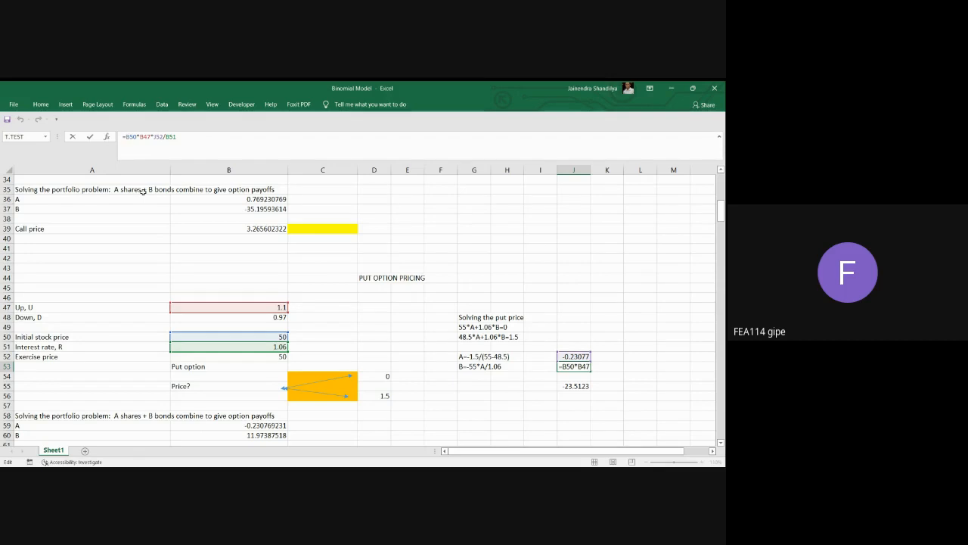
pyautogui.write('-')
pyautogui.click(182, 136)
pyautogui.press('Return')
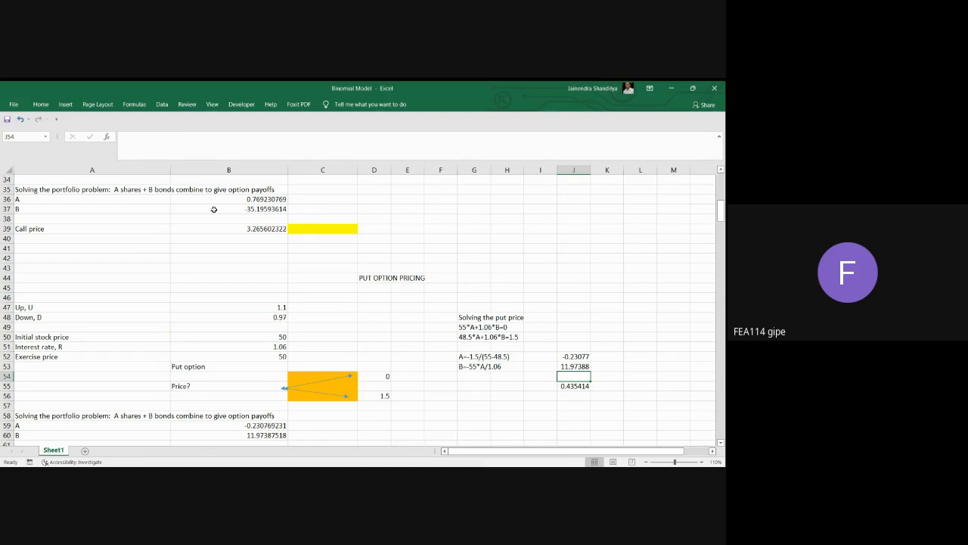
# Clear J52:J55 and enter the formula =1.5/(48.5-55) for A in J52.
pyautogui.moveTo(587, 355); pyautogui.dragTo(584, 385)
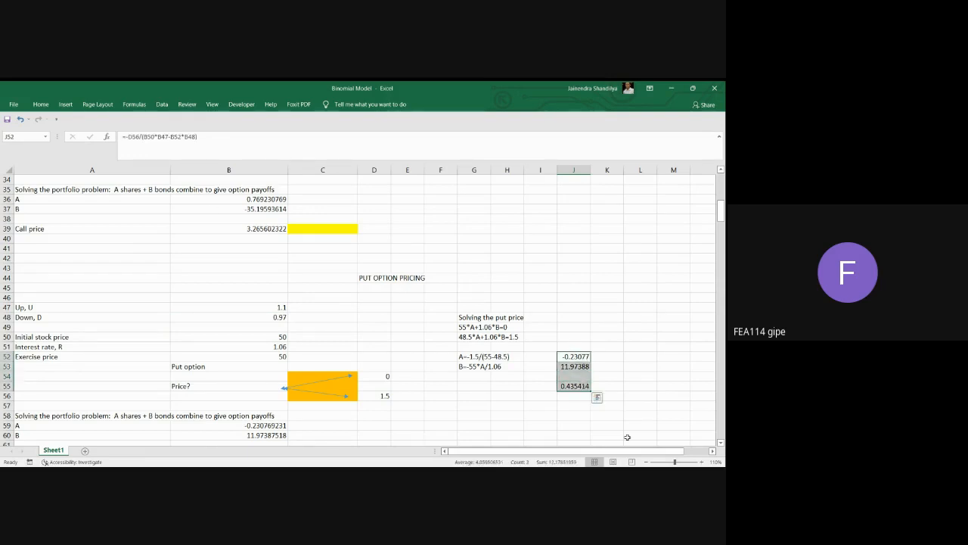
pyautogui.press('Delete')
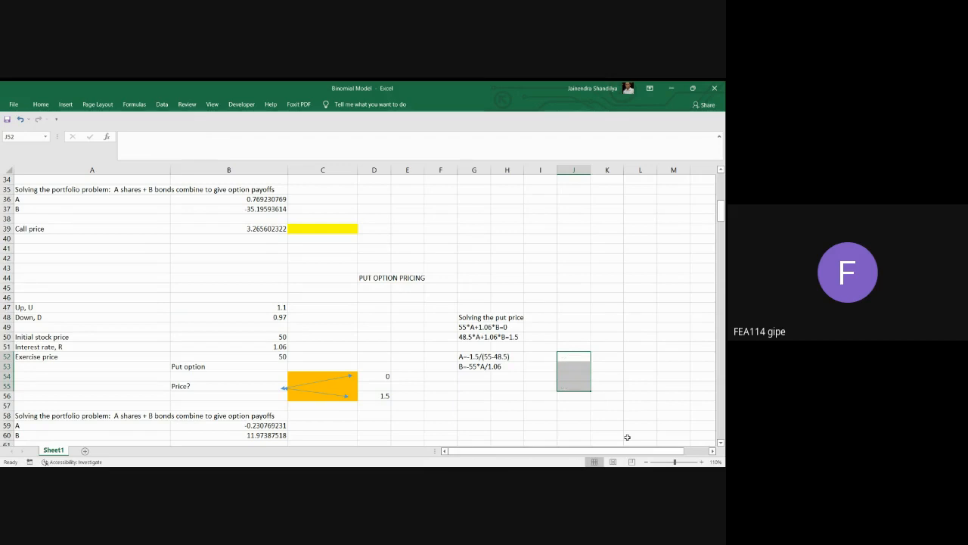
pyautogui.click(572, 357)
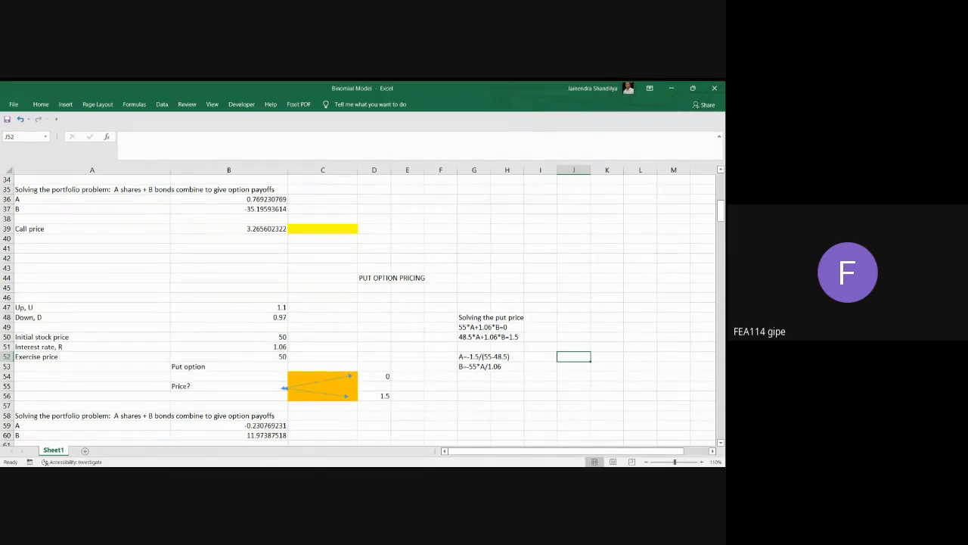
pyautogui.write('=')
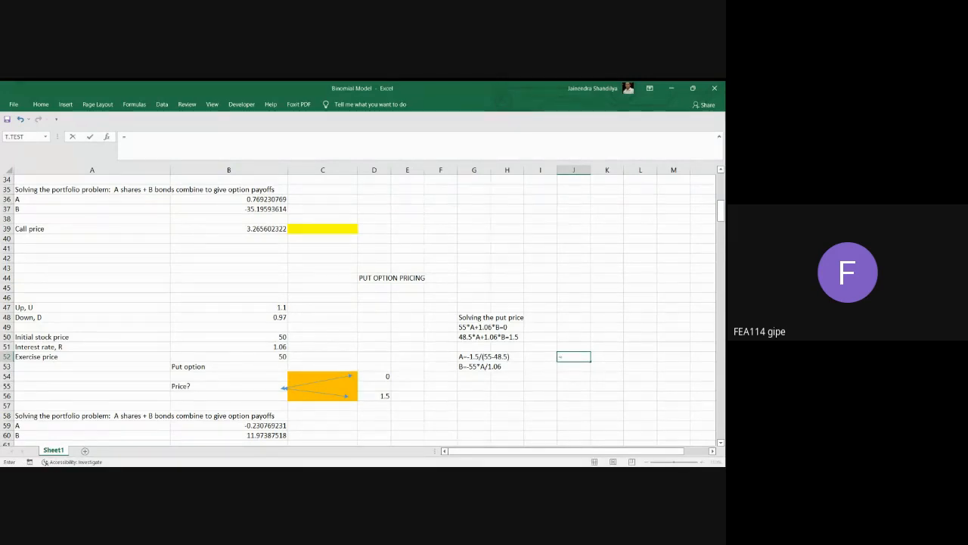
pyautogui.write('1.5/(48.5-55)')
pyautogui.press('Return')
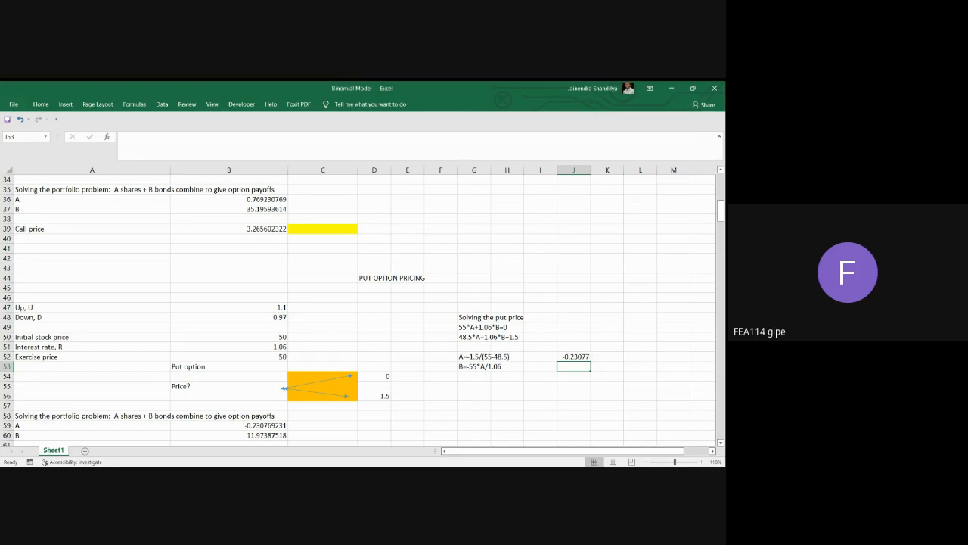
# Enter the formula =55*J52/1.06 for B in J53.
pyautogui.write('=55*')
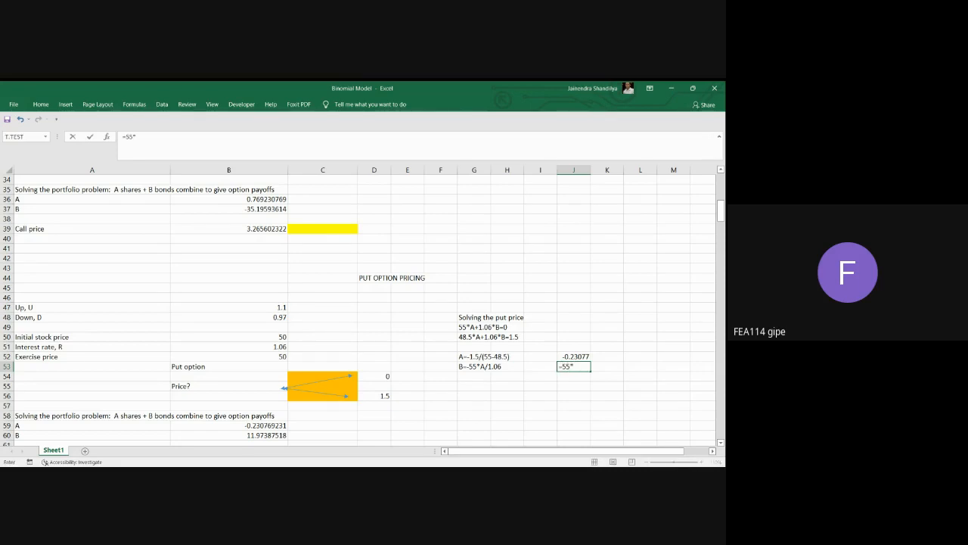
pyautogui.click(575, 356)
pyautogui.write('/1.06')
pyautogui.press('Return')
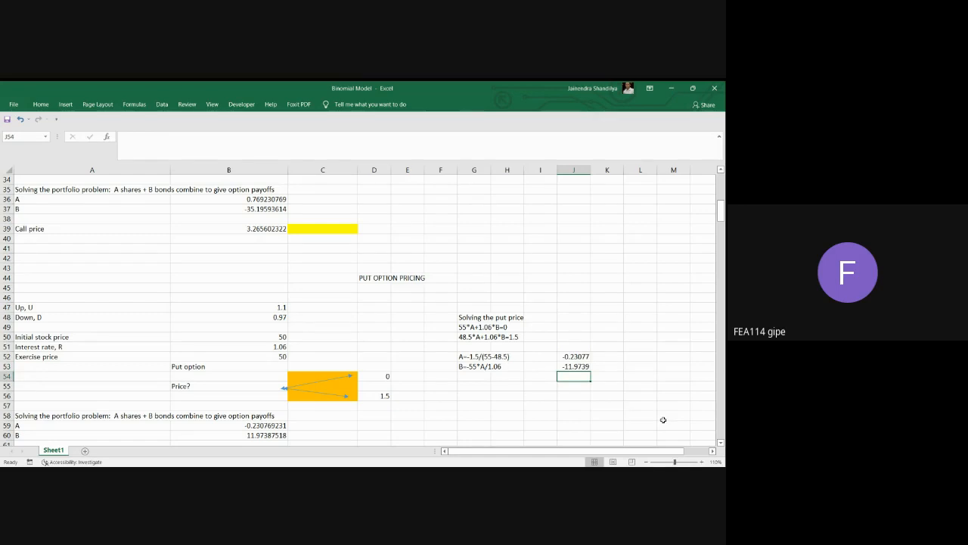
# Calculate the put price in J56 with the formula =50*J52+J53.
pyautogui.click(571, 396)
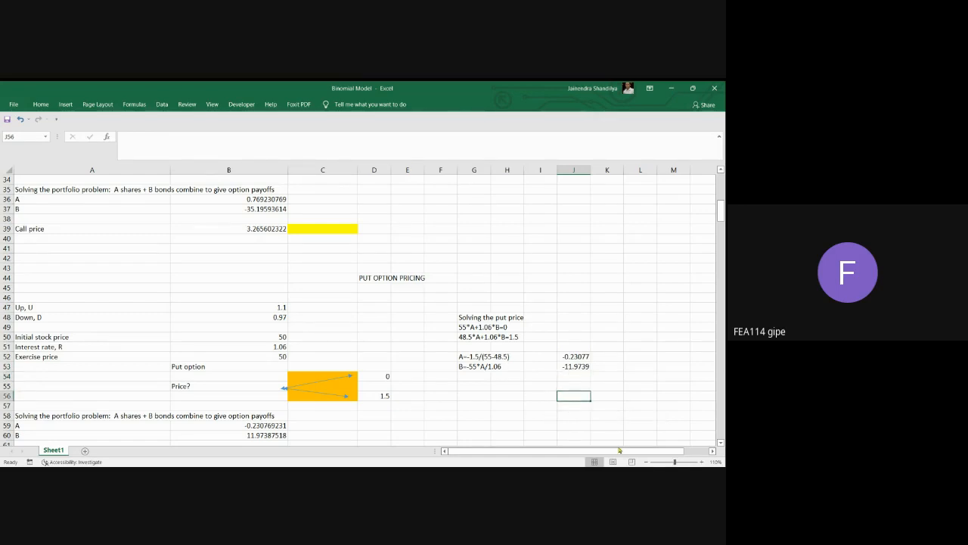
pyautogui.write('=50*')
pyautogui.click(573, 356)
pyautogui.write('+')
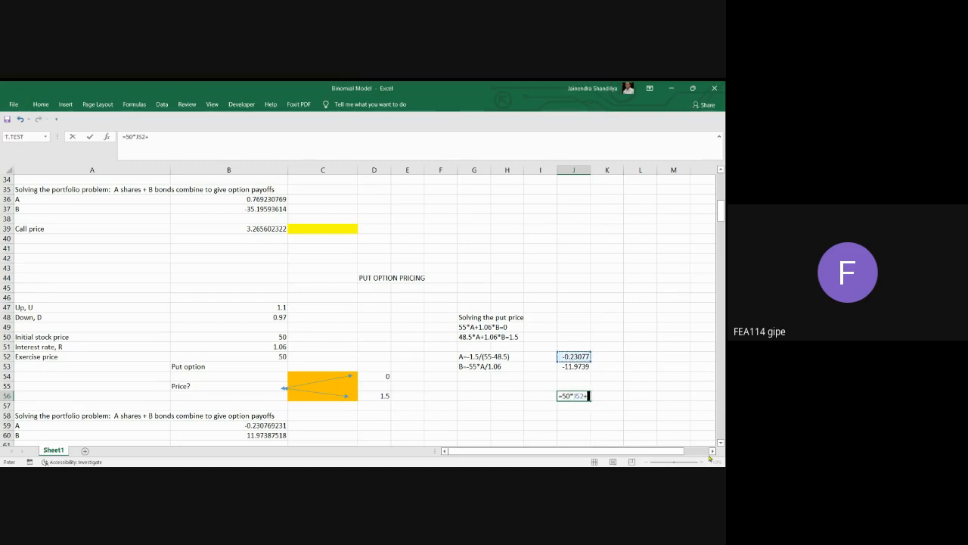
pyautogui.click(576, 366)
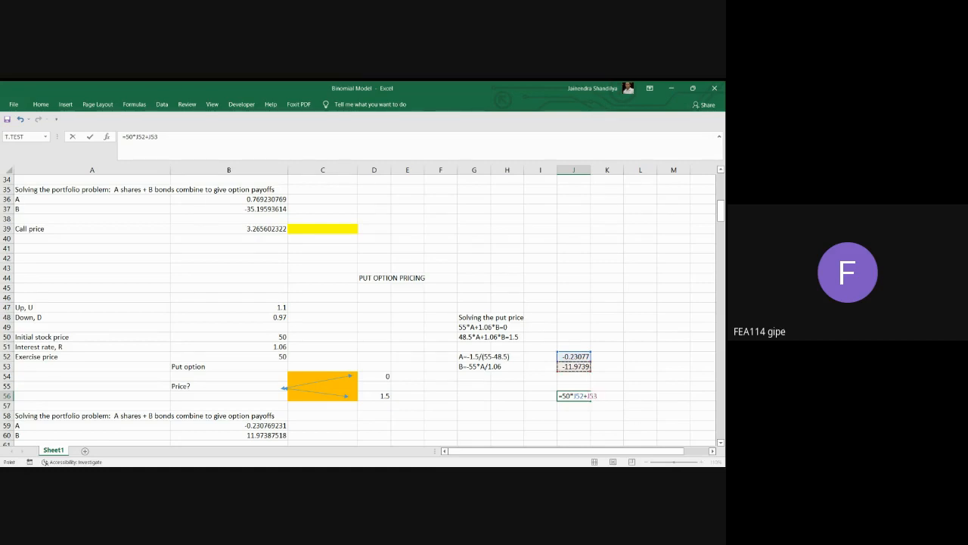
pyautogui.press('Return')
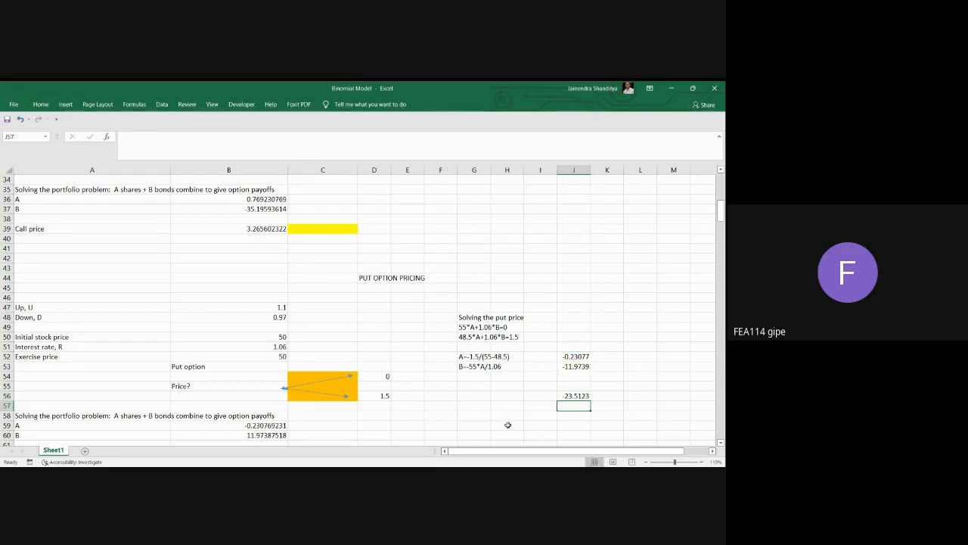
# Correct the sign of B by changing the J53 formula to =-55*J52/1.06.
pyautogui.scroll(-1, 508, 423)
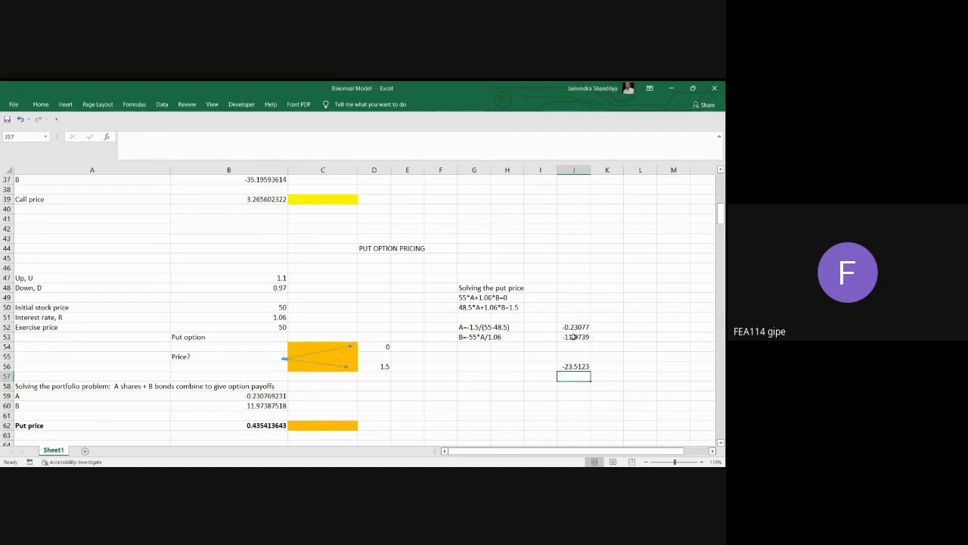
pyautogui.click(574, 337)
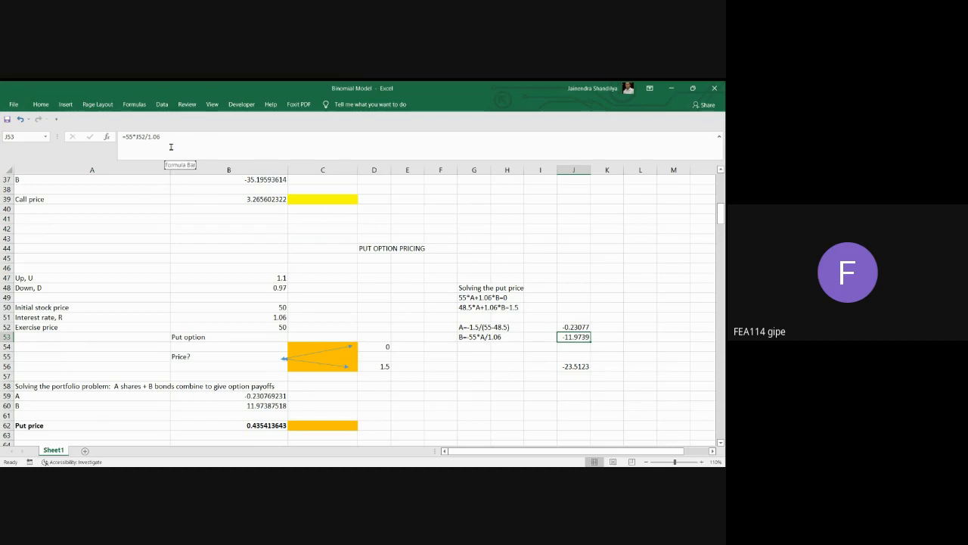
pyautogui.click(126, 138)
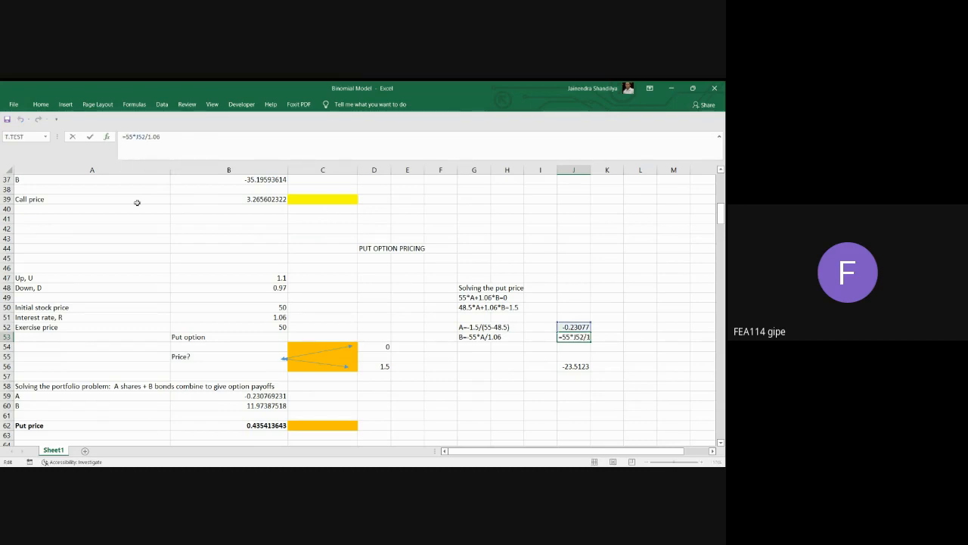
pyautogui.write('-')
pyautogui.press('Return')
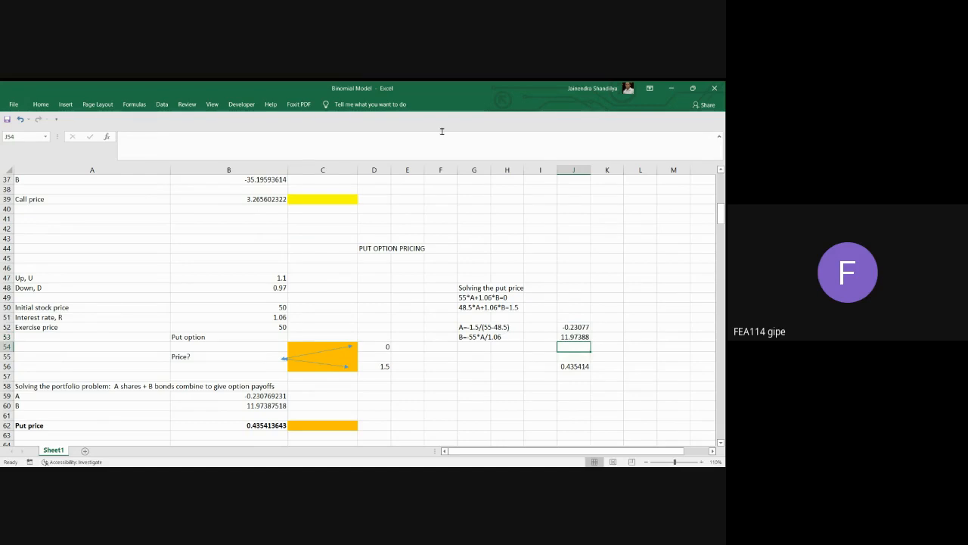
# Compare the put price in J56 and the A and B values in J52:J53 with the worked solution in B59:B62.
pyautogui.click(580, 366)
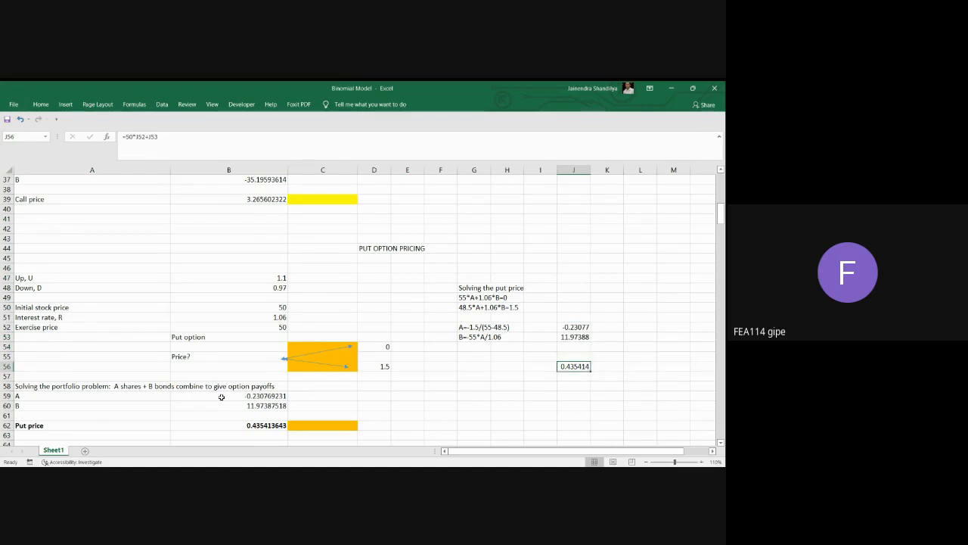
pyautogui.click(264, 428)
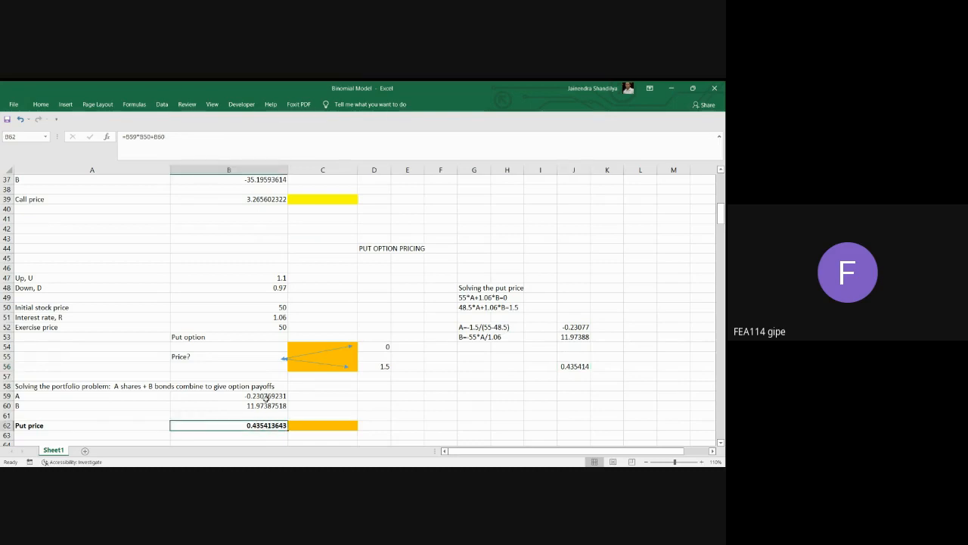
pyautogui.moveTo(265, 398); pyautogui.dragTo(266, 406)
pyautogui.moveTo(574, 326); pyautogui.dragTo(576, 337)
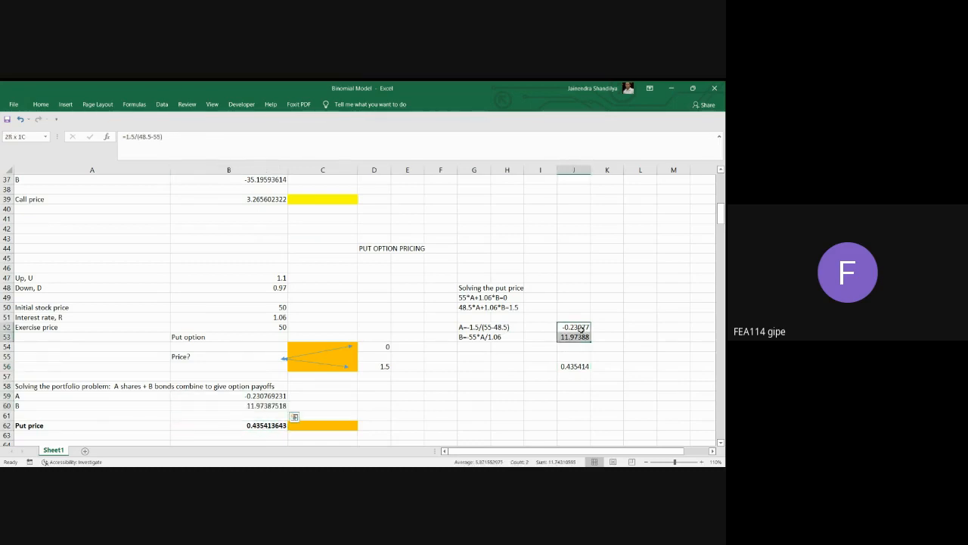
pyautogui.scroll(-2, 415, 361)
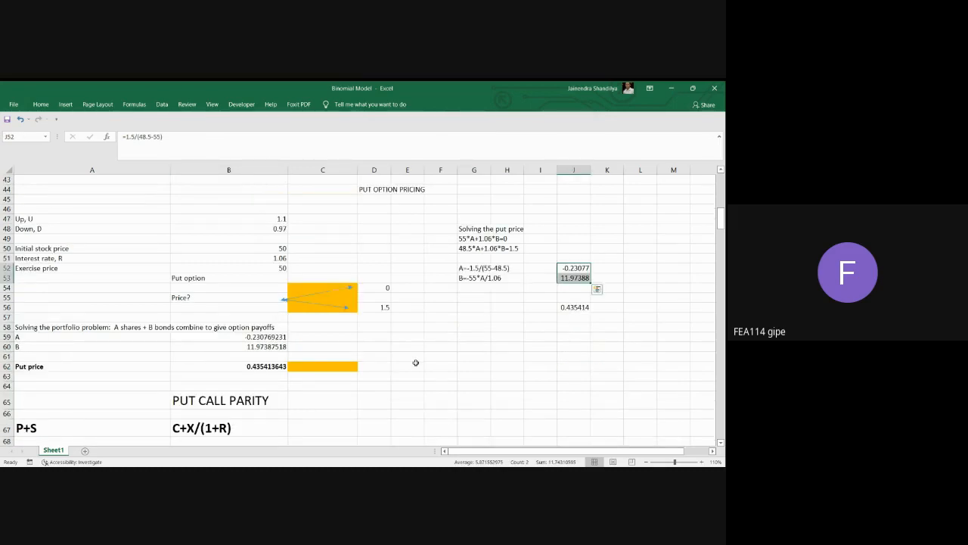
pyautogui.click(583, 310)
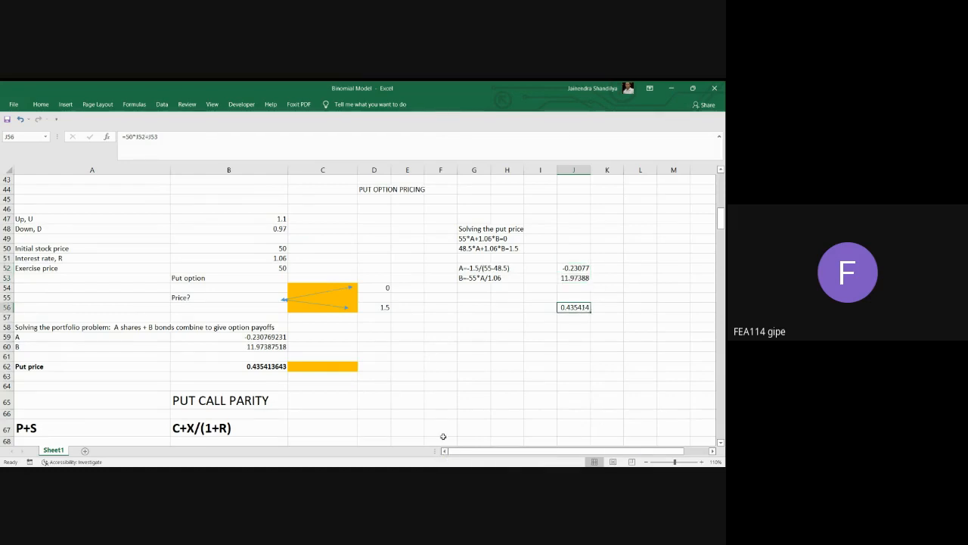
pyautogui.scroll(-3, 442, 386)
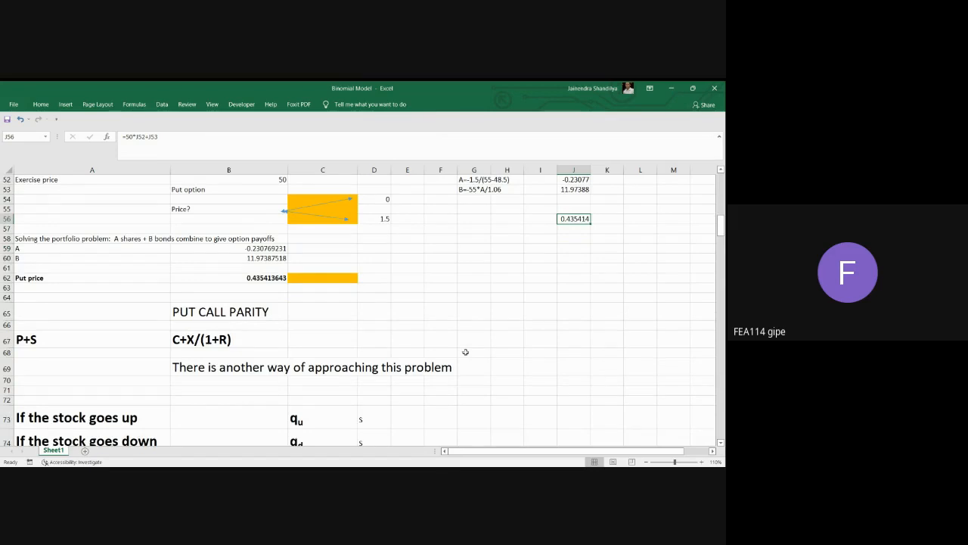
# Review the put-call parity relation and the state price equations for qu and qd below the put option solution.
pyautogui.scroll(-2, 465, 352)
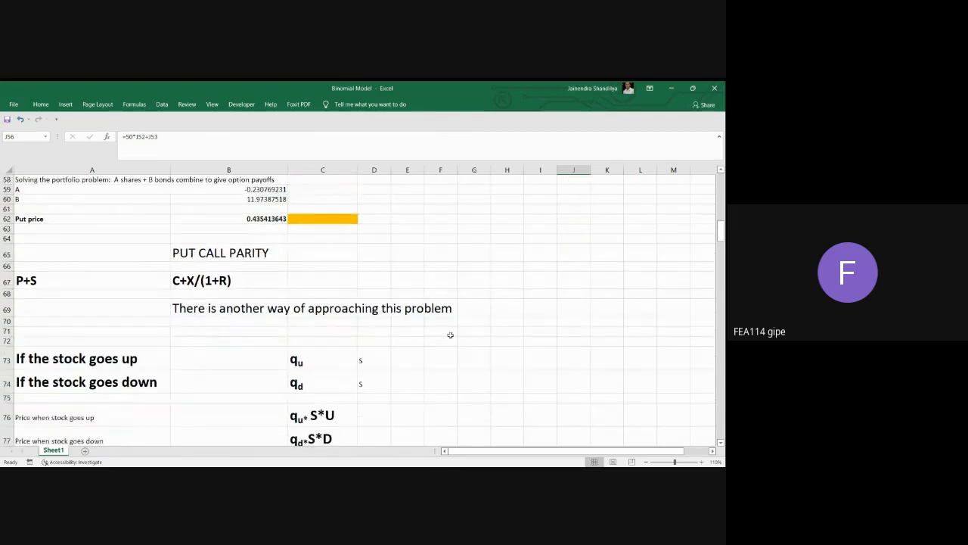
pyautogui.scroll(-2, 102, 339)
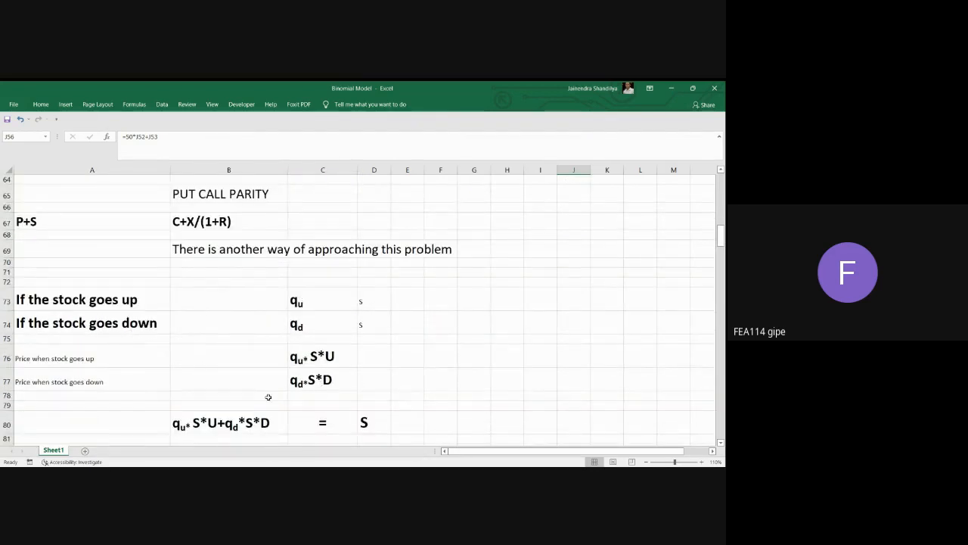
pyautogui.scroll(-3, 266, 396)
pyautogui.scroll(-4, 263, 376)
pyautogui.scroll(6, 263, 374)
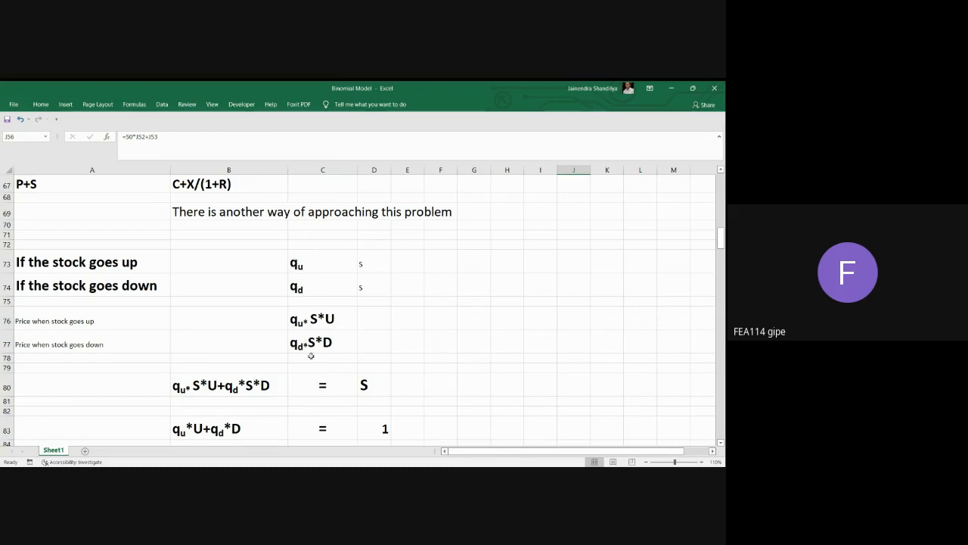
pyautogui.scroll(-3, 189, 382)
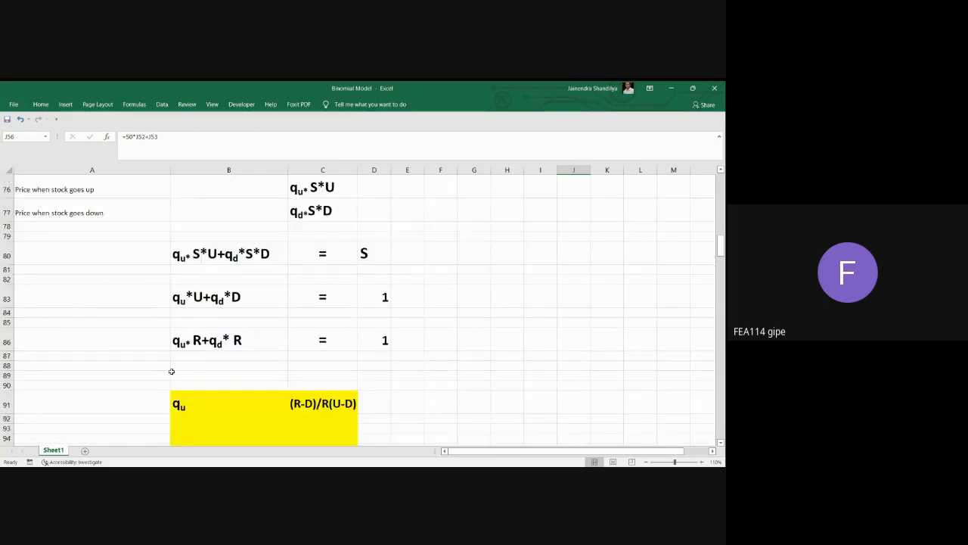
# Look over the multi-period stock, bond and call option price trees, and return to the one-period model at the start of the sheet.
pyautogui.scroll(-20, 172, 370)
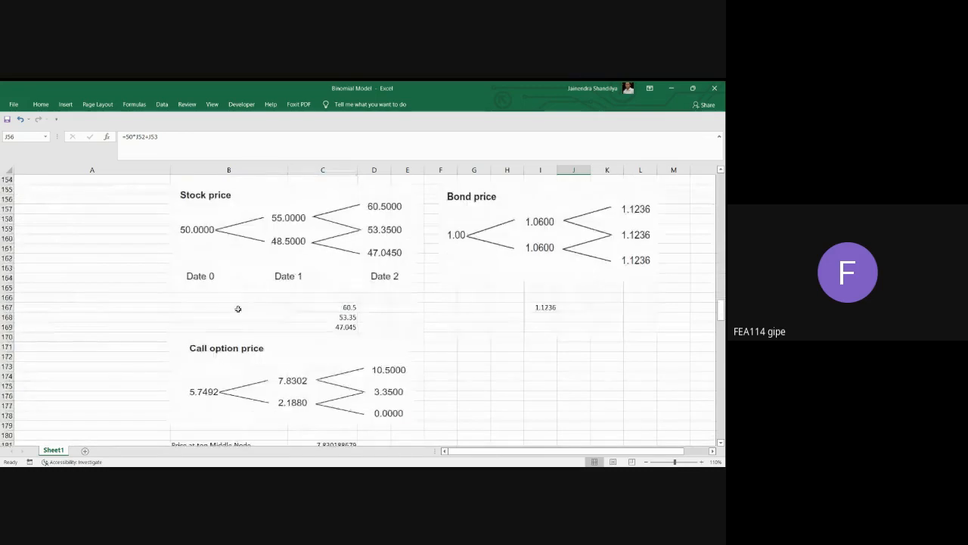
pyautogui.scroll(-18, 476, 315)
pyautogui.scroll(4, 463, 247)
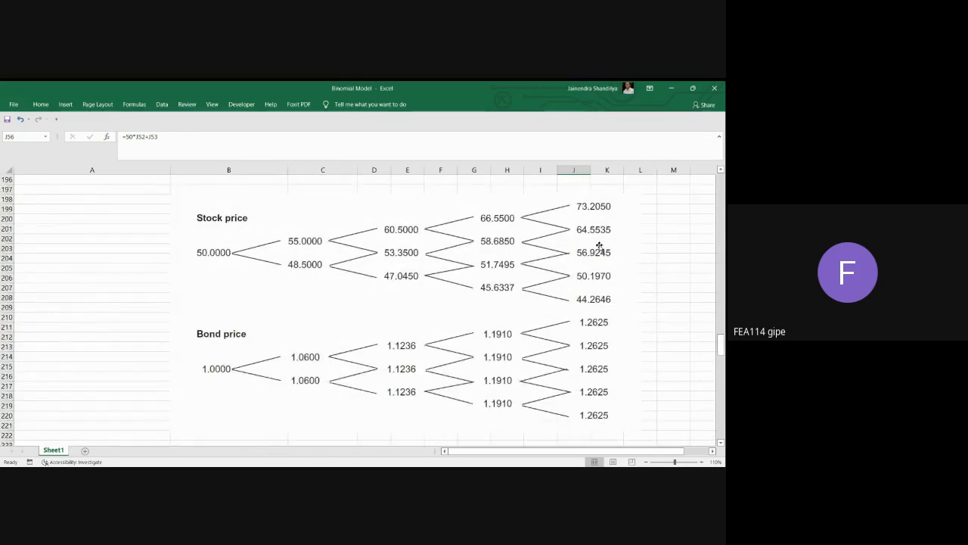
pyautogui.scroll(14, 511, 289)
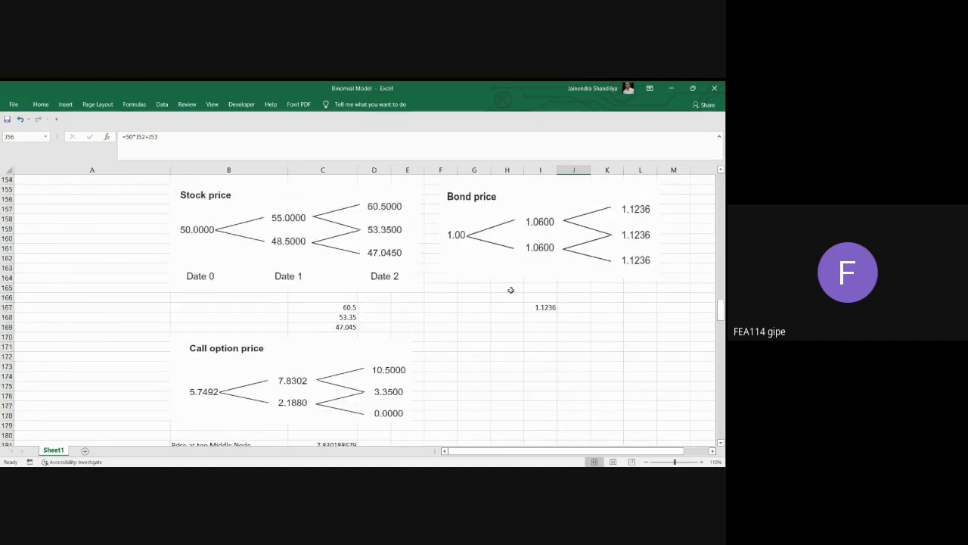
pyautogui.scroll(20, 511, 290)
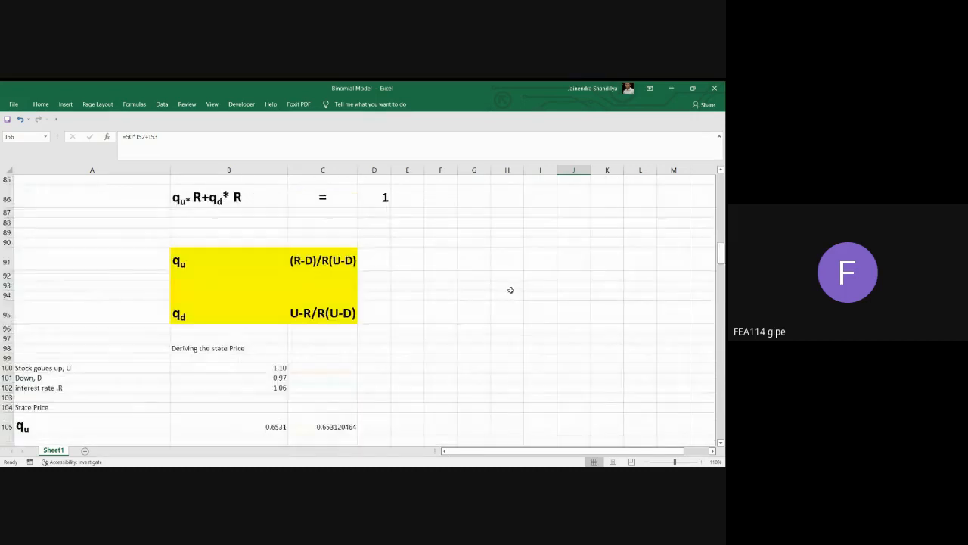
pyautogui.scroll(20, 511, 290)
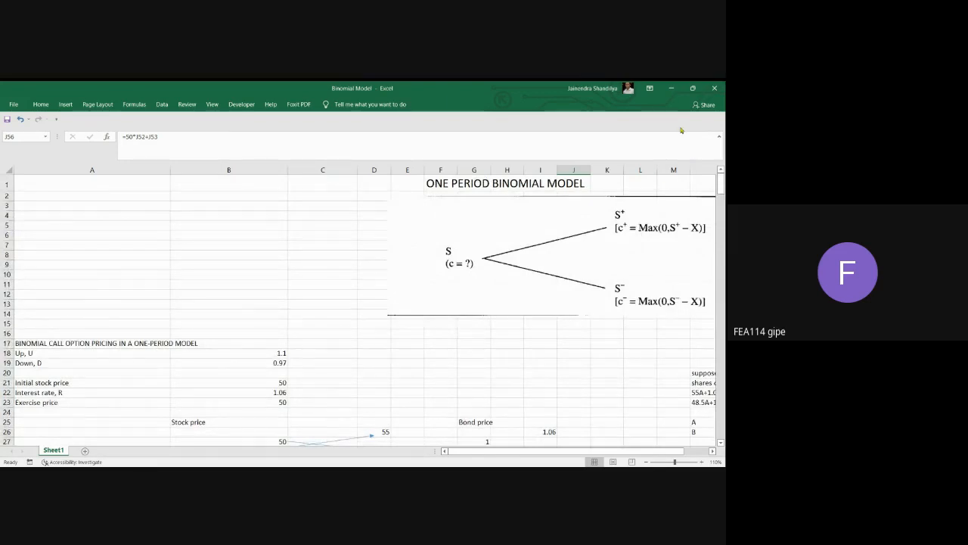
# Close the Binomial Model workbook.
pyautogui.click(715, 88)
pyautogui.click(325, 300)
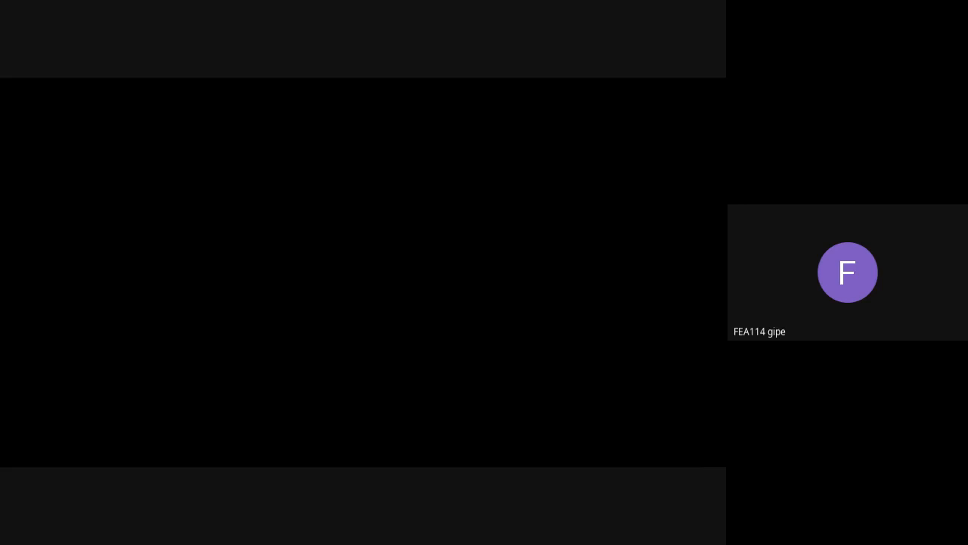